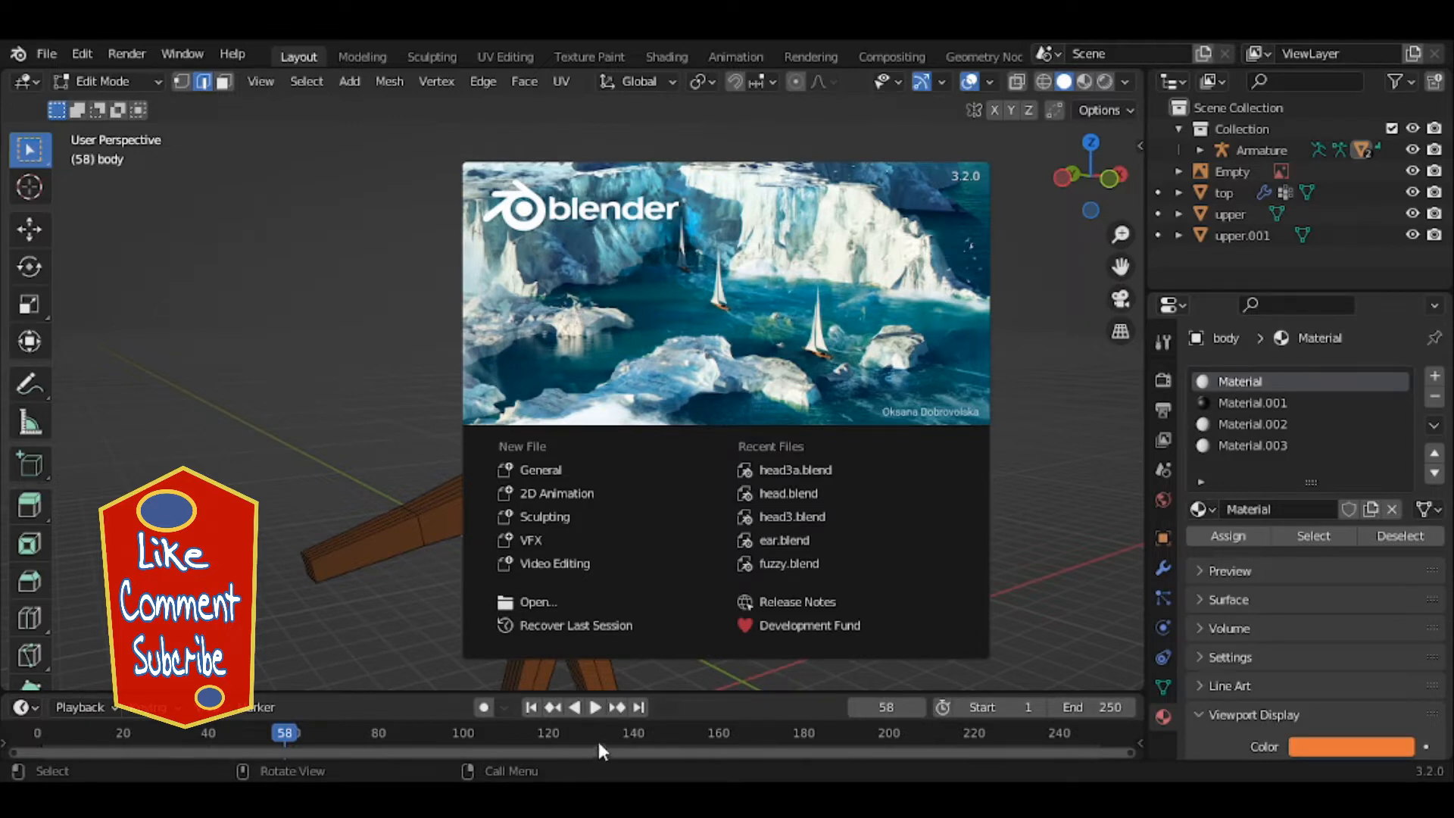
Dismiss the start-up splash and examine the character's head and upper body
left_click(334, 318)
scroll(333, 317, "up", 8)
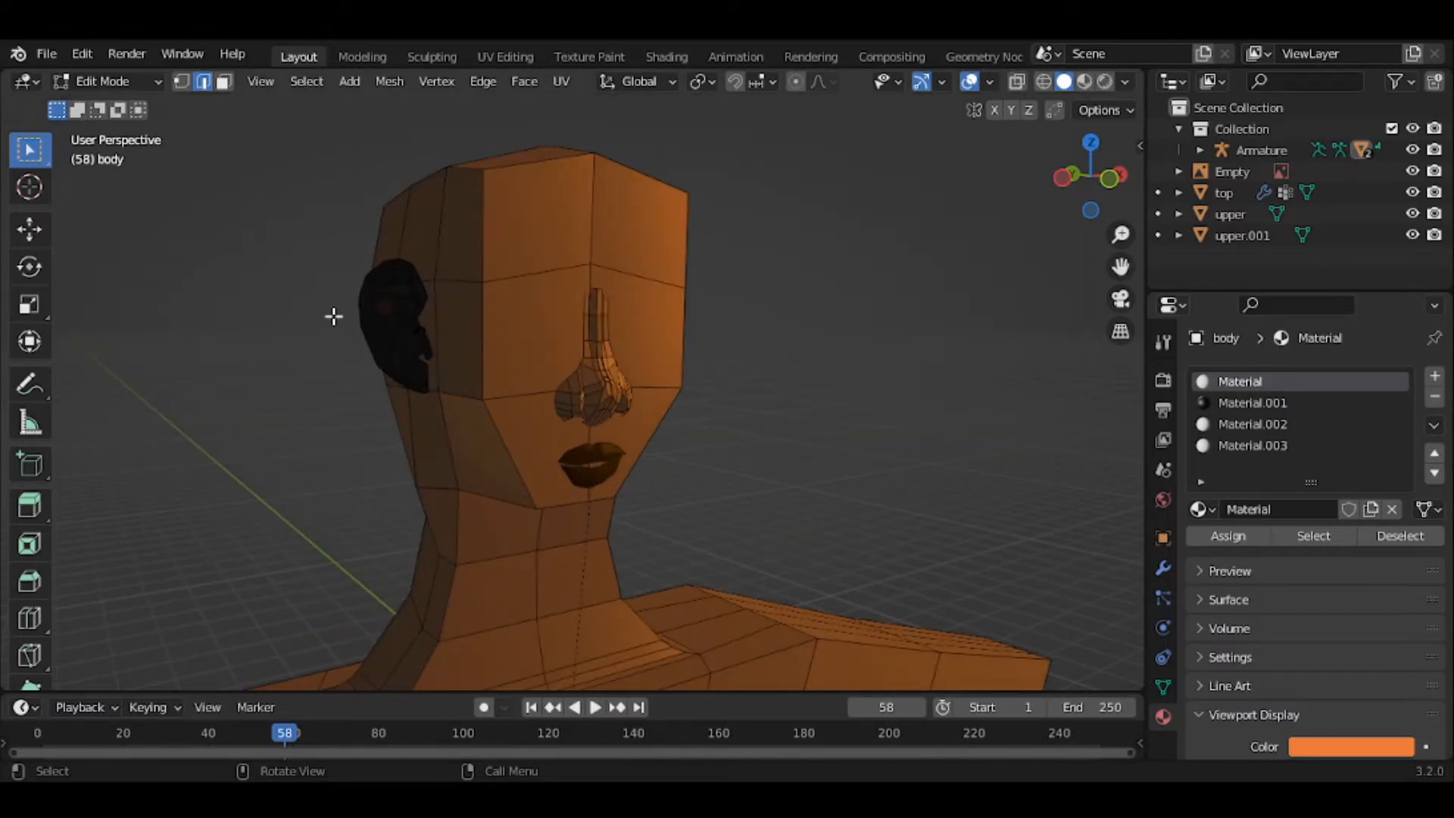
scroll(333, 316, "up", 2)
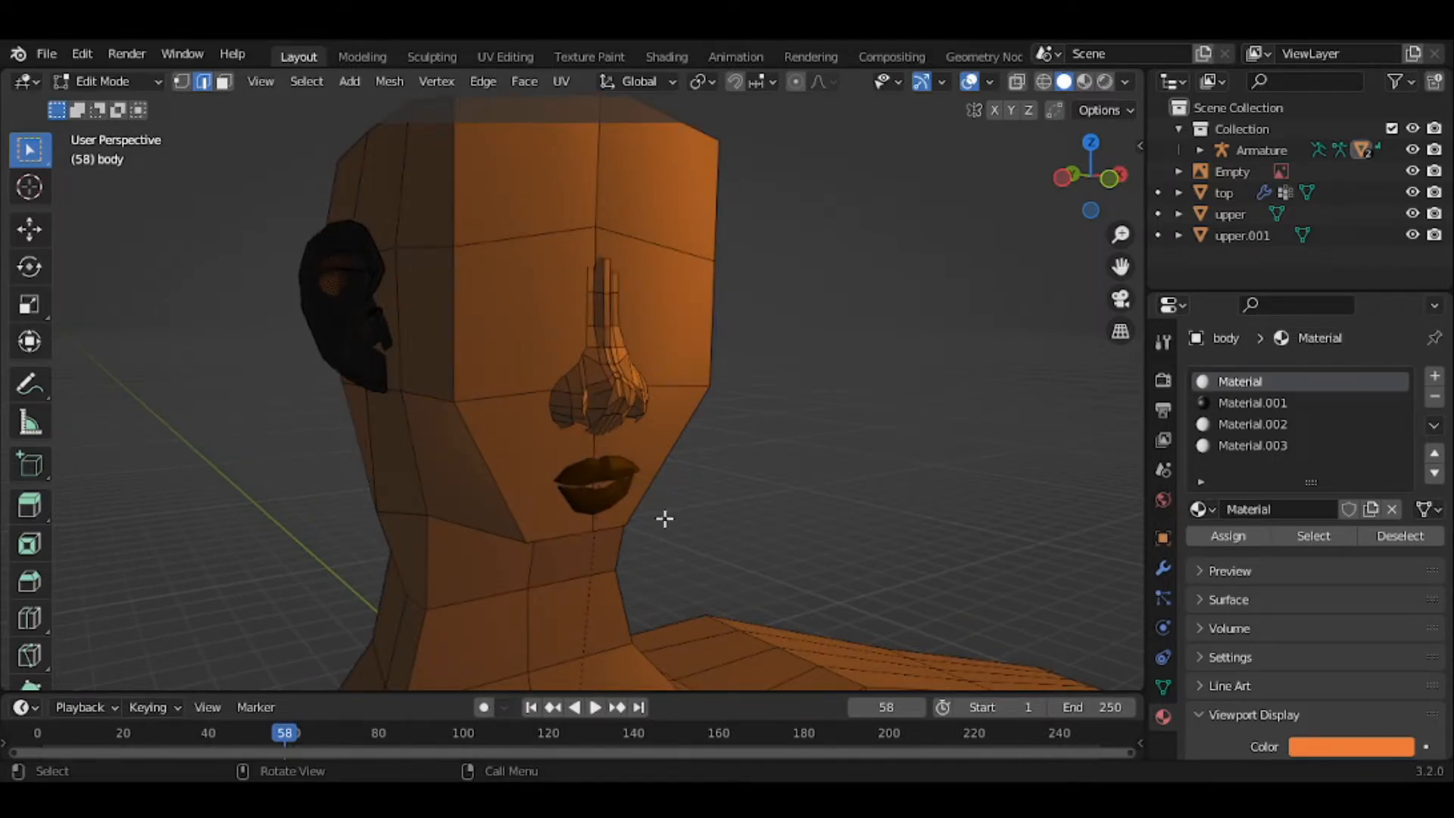
scroll(707, 433, "down", 6)
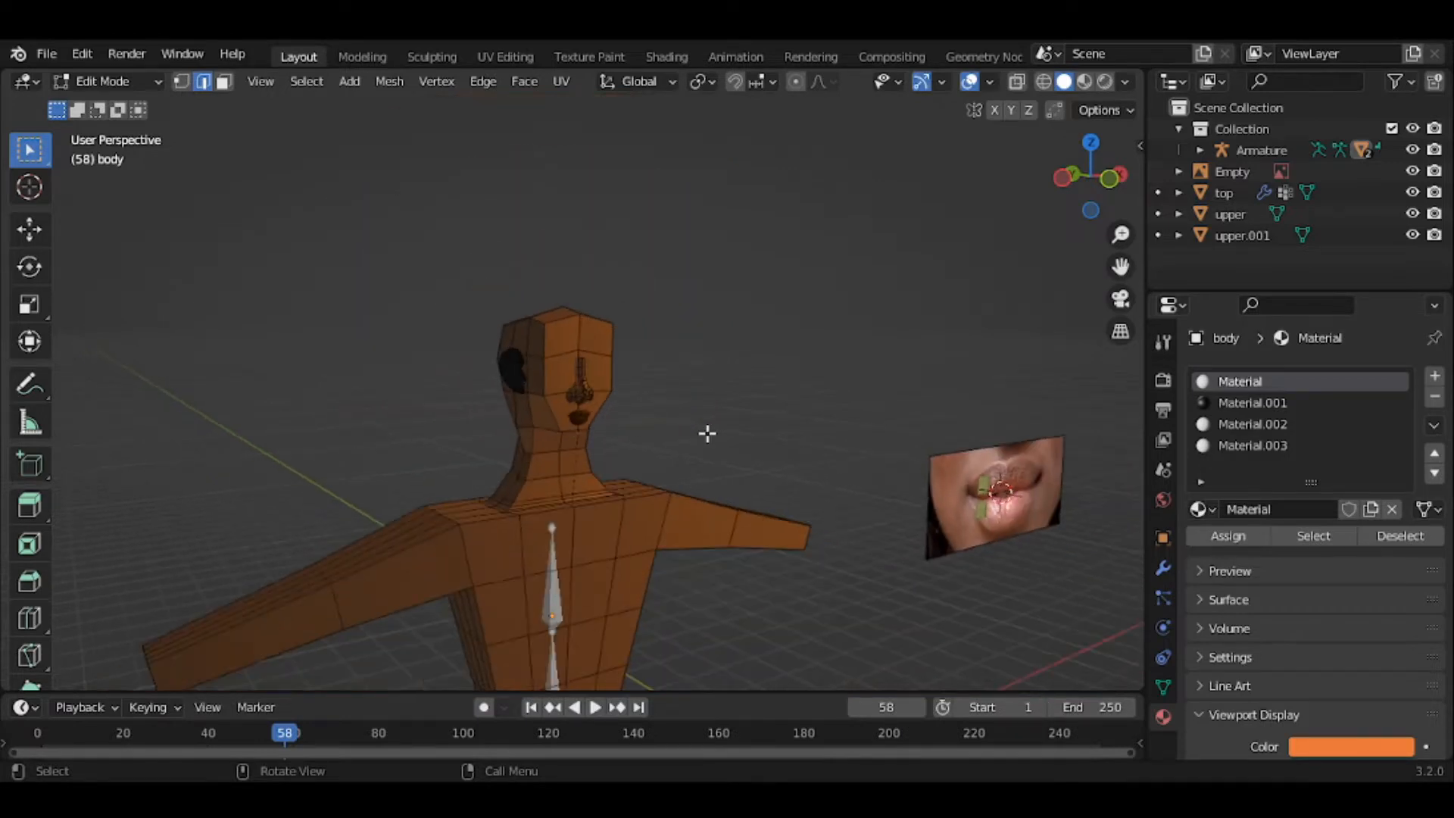
Leave Edit Mode on the body, select the armature and put it in Pose Mode
left_click(121, 82)
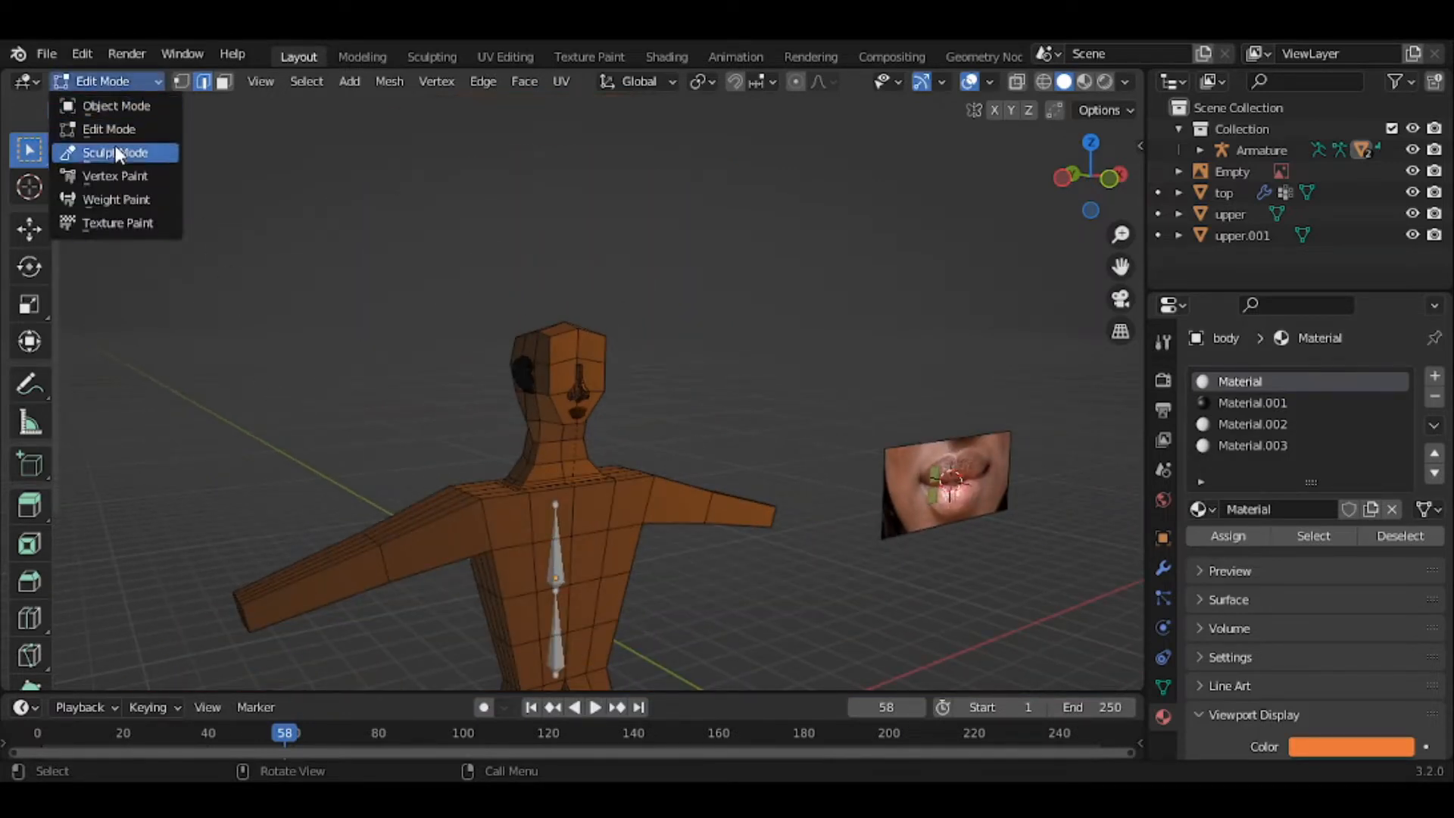
left_click(121, 106)
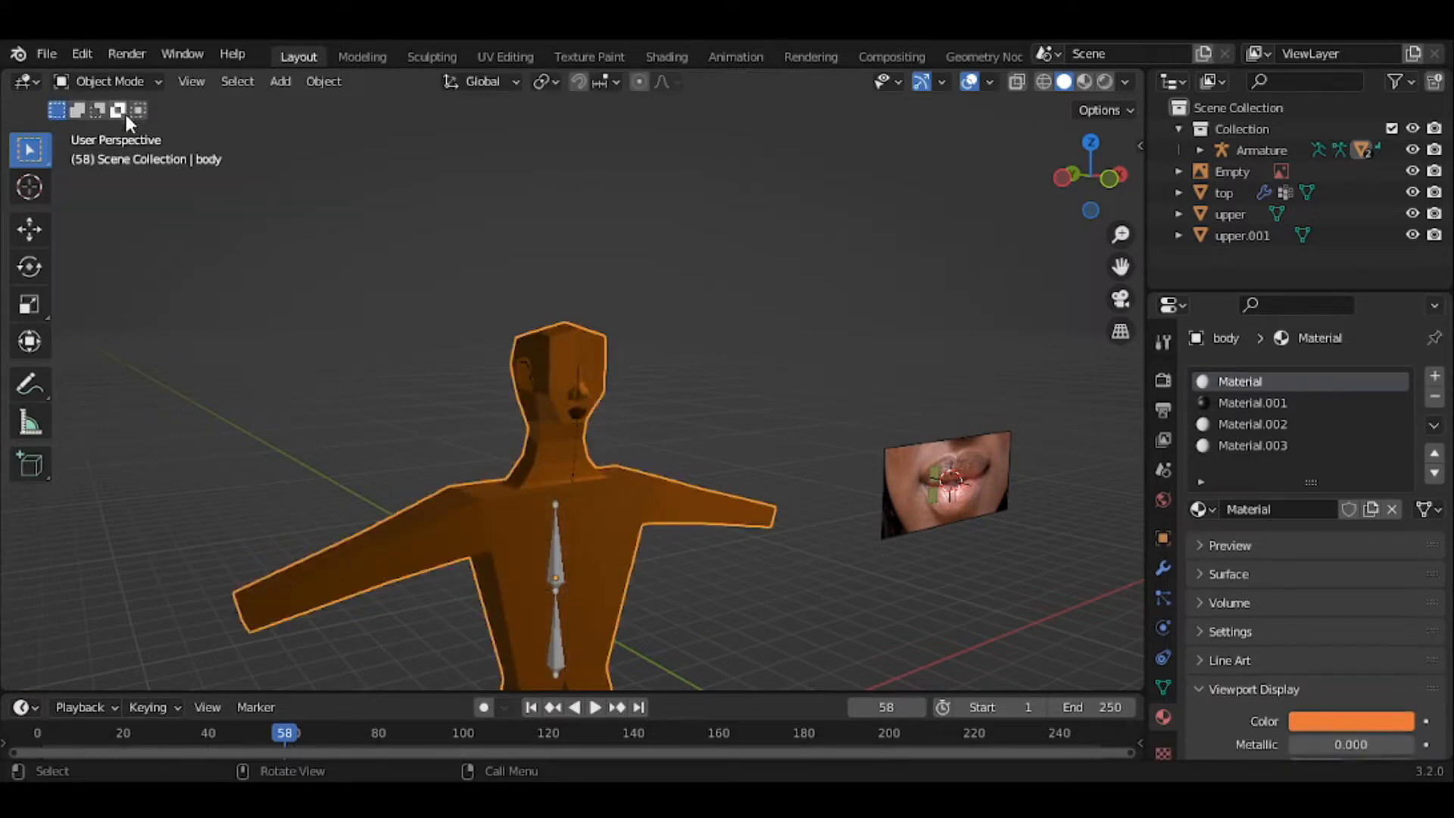
left_click(552, 559)
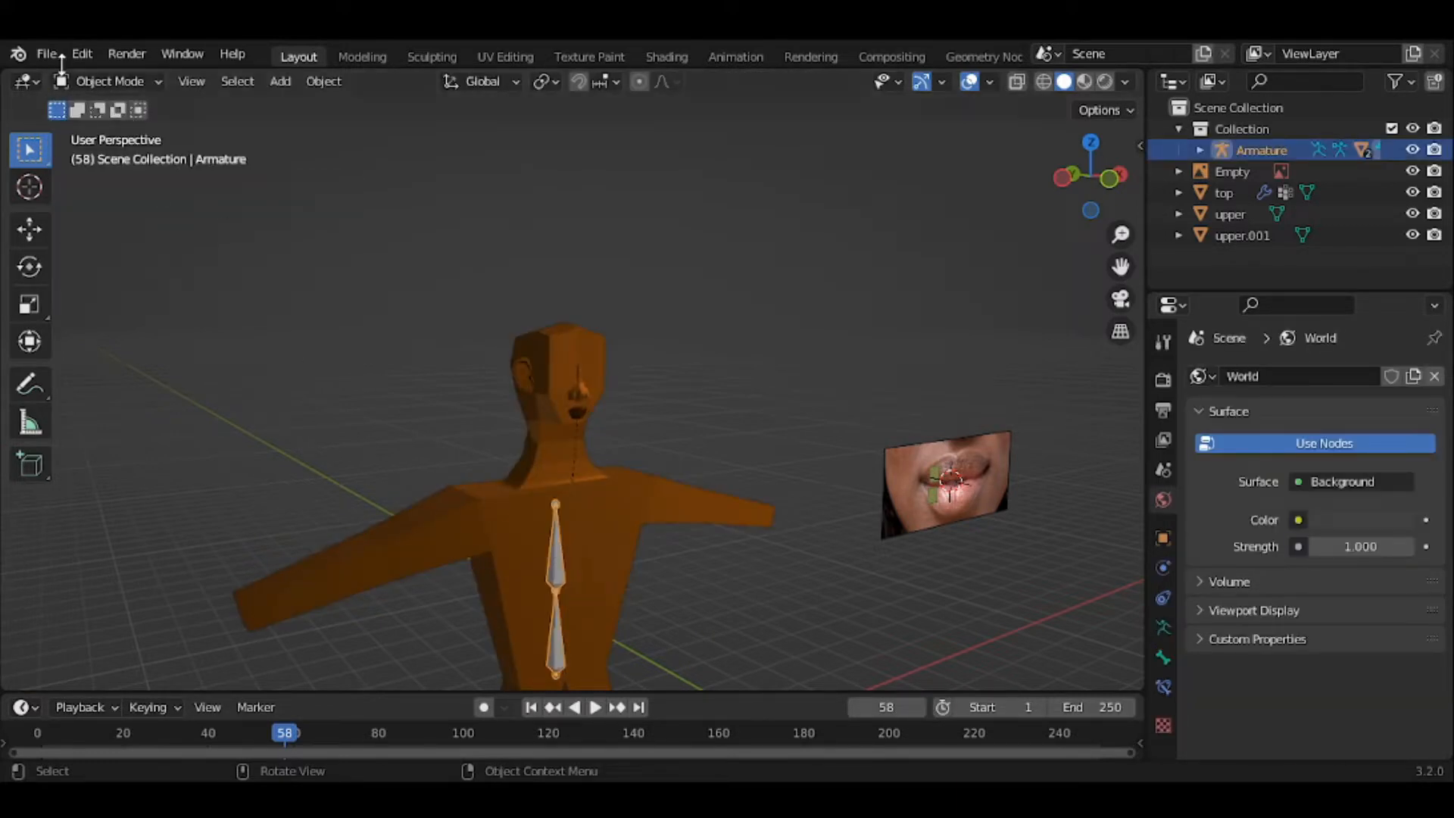
left_click(96, 83)
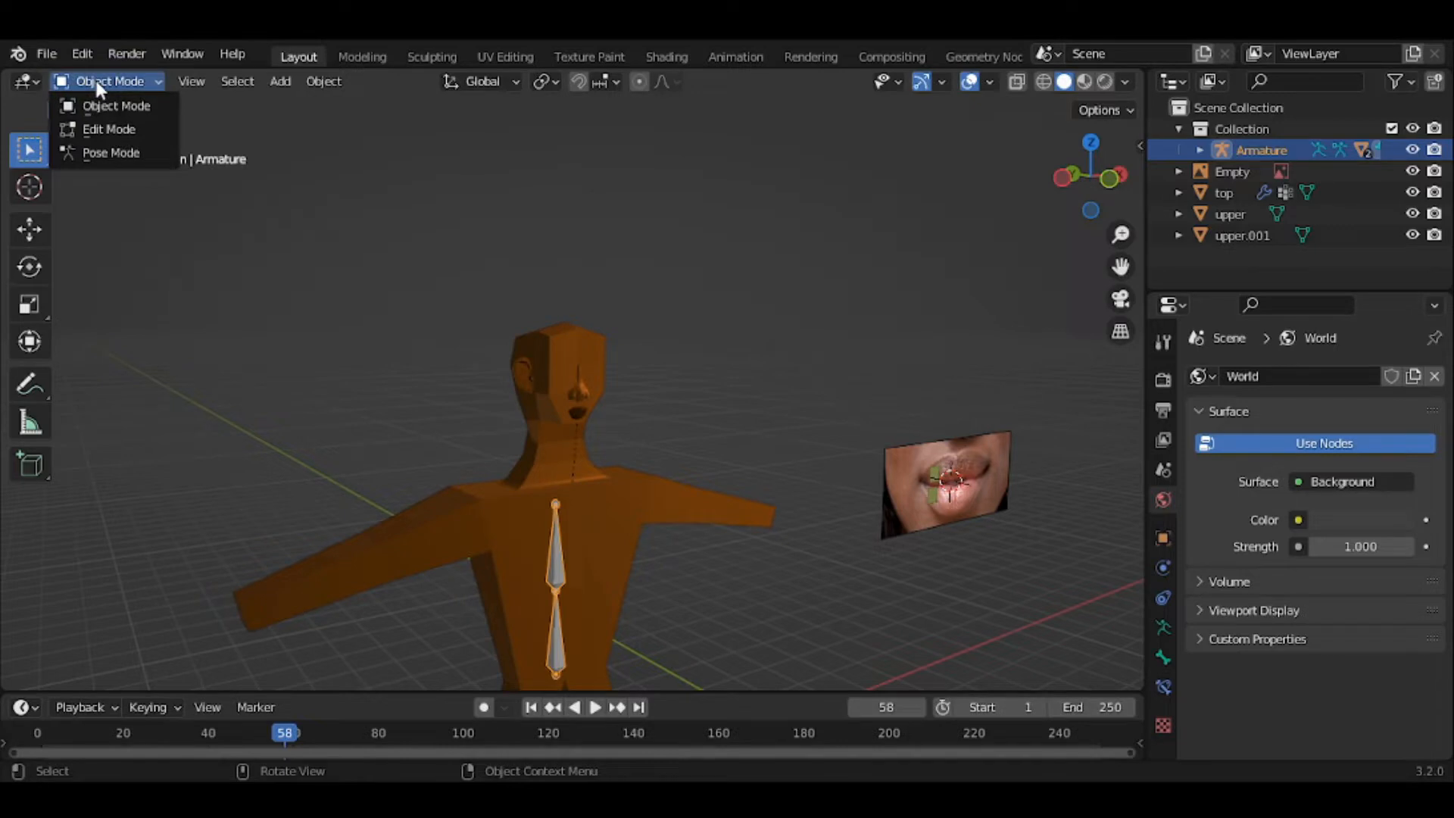
left_click(108, 151)
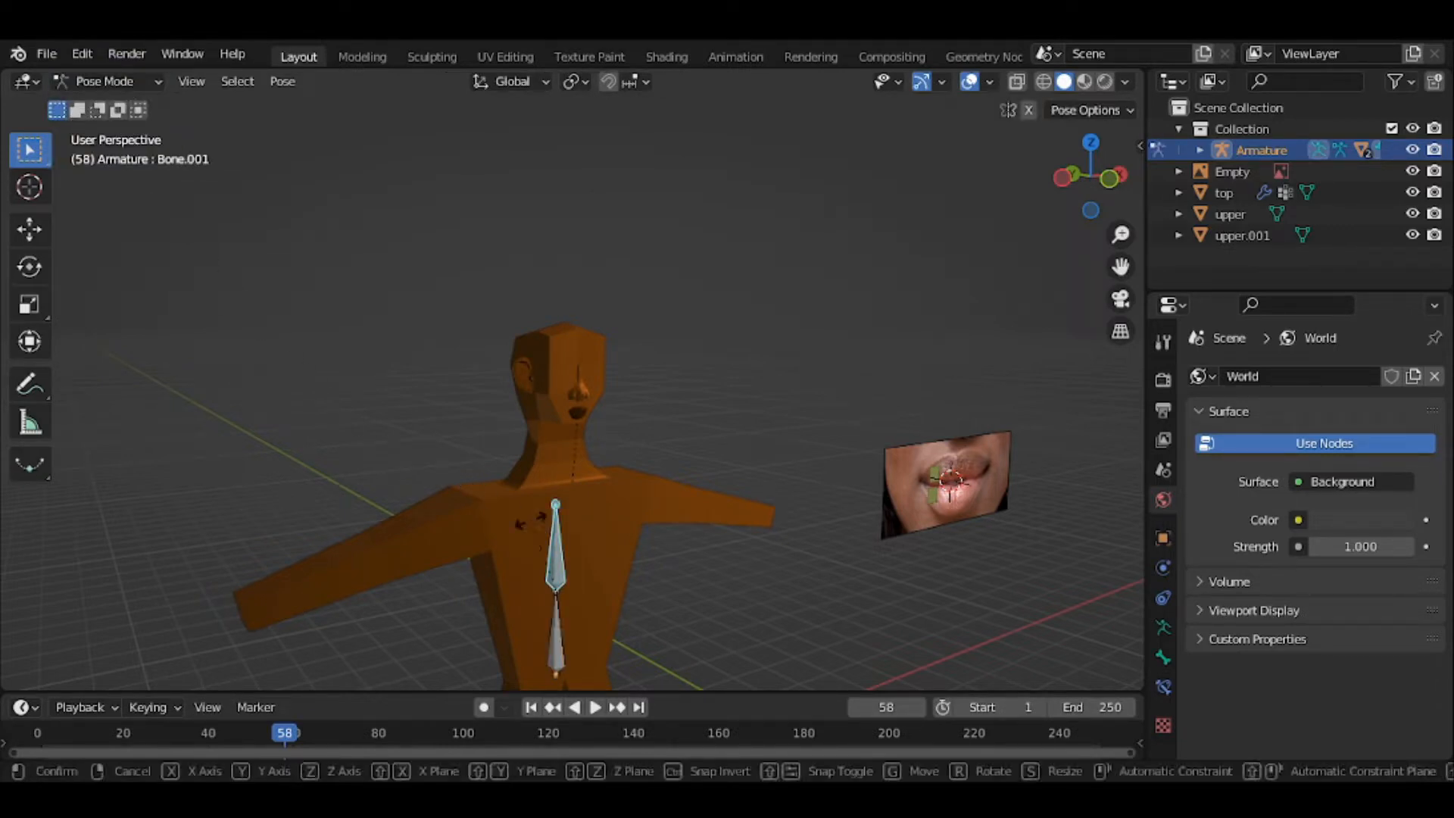
Try rotating the upper torso bone around the global Y axis
key("r")
key("y")
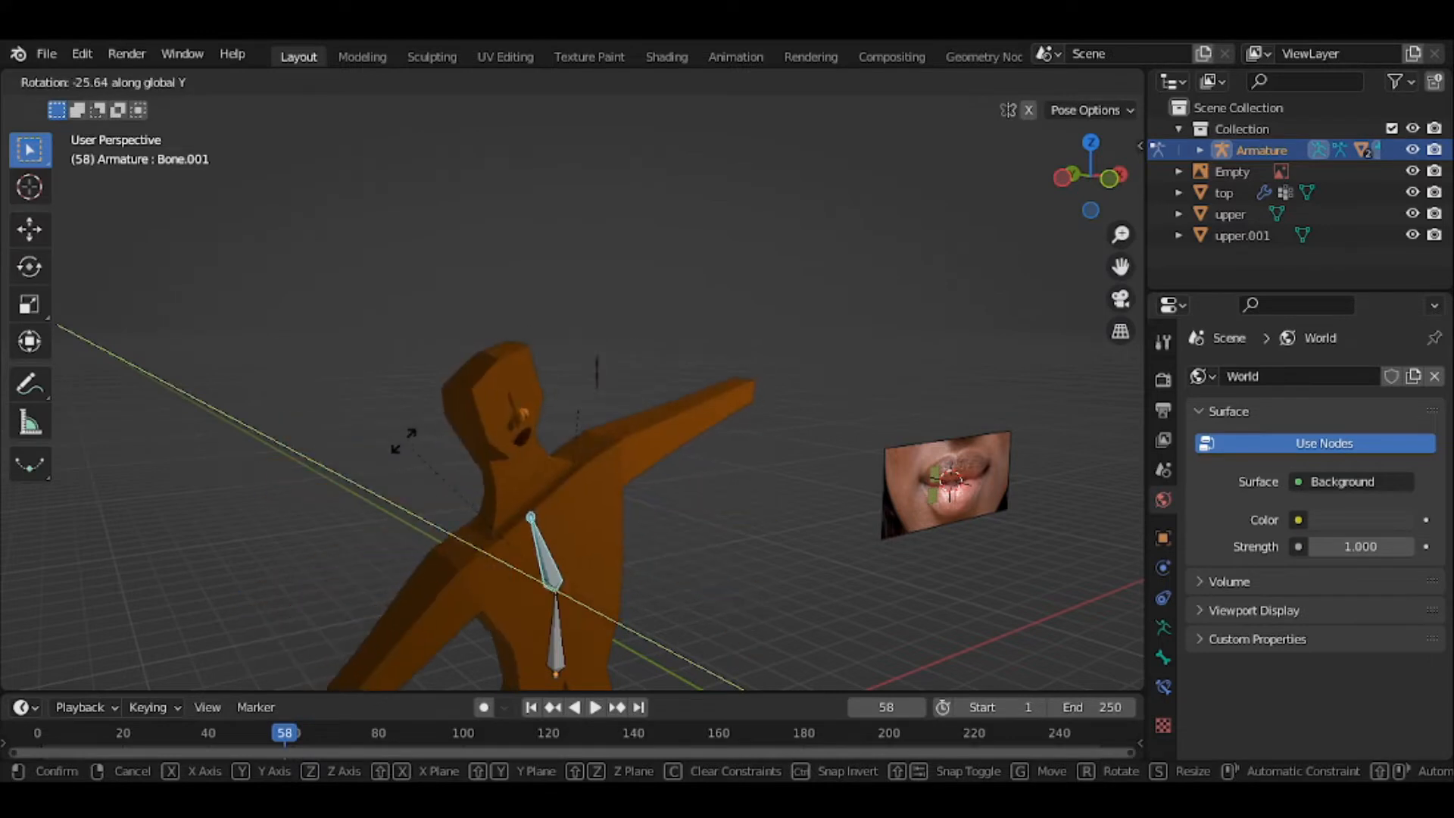
right_click(442, 429)
Examine the head's ear, nose and lips up close and within the upper body
scroll(442, 429, "up", 8)
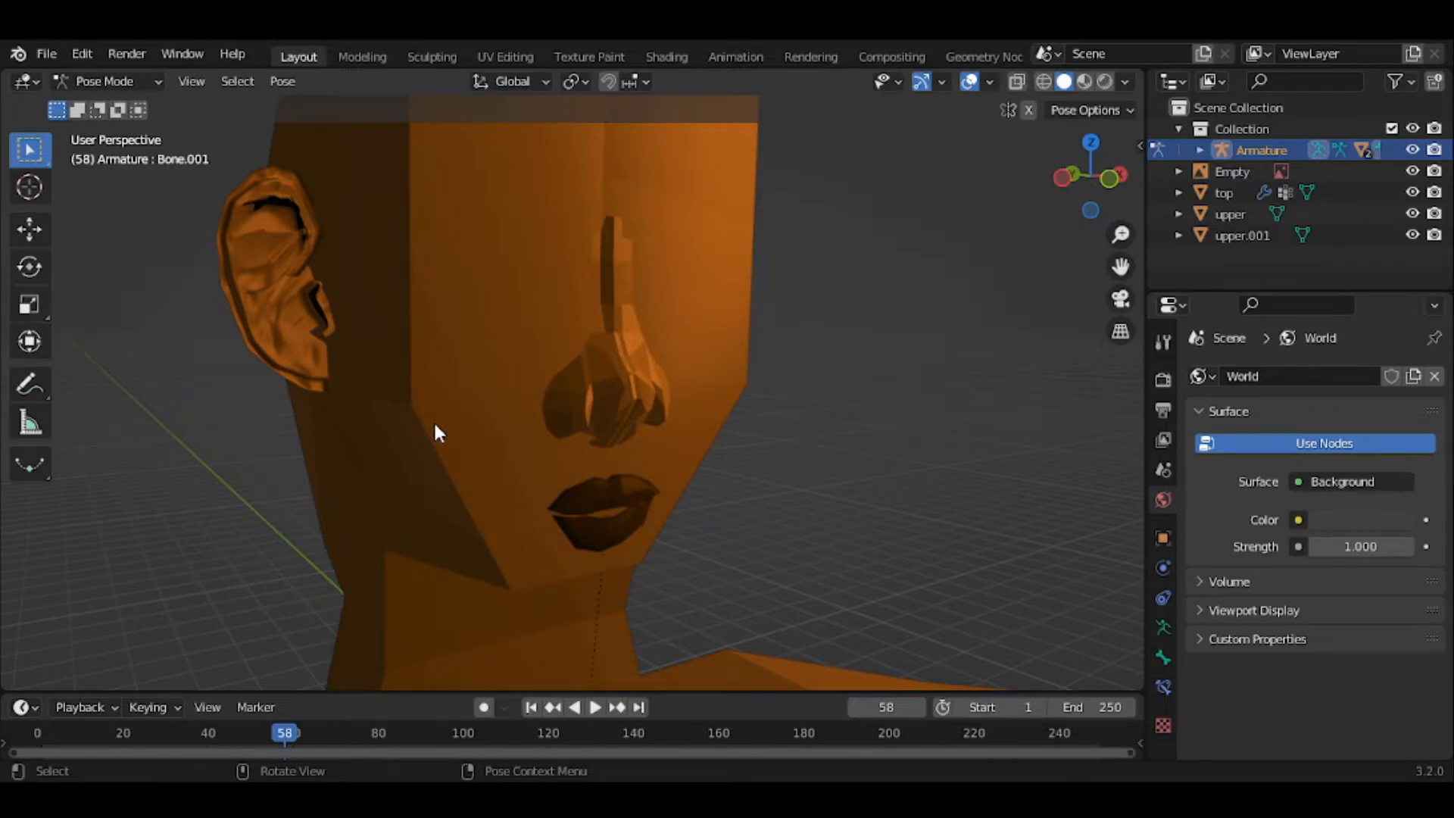
scroll(436, 426, "down", 8)
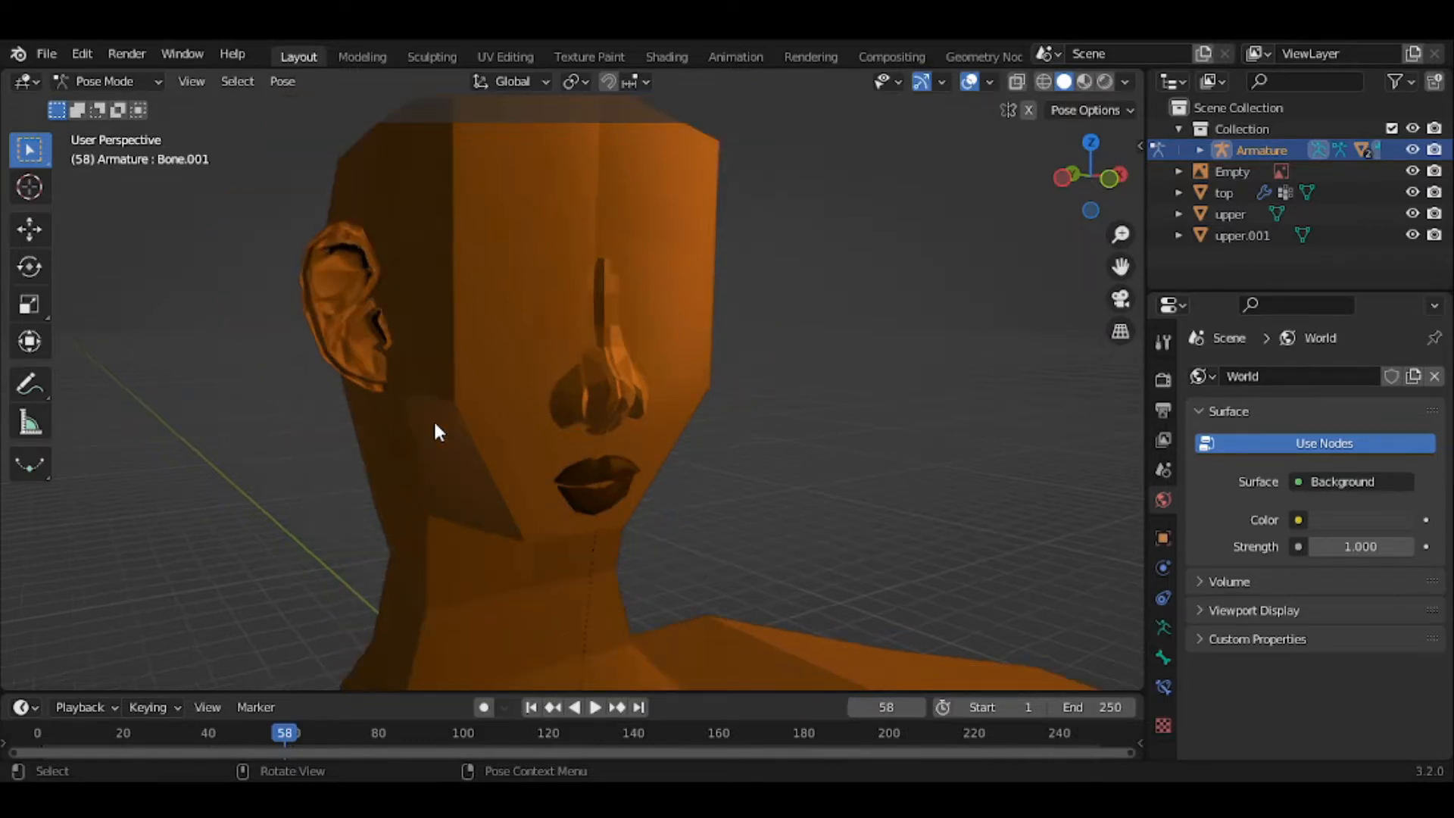
scroll(435, 426, "down", 2)
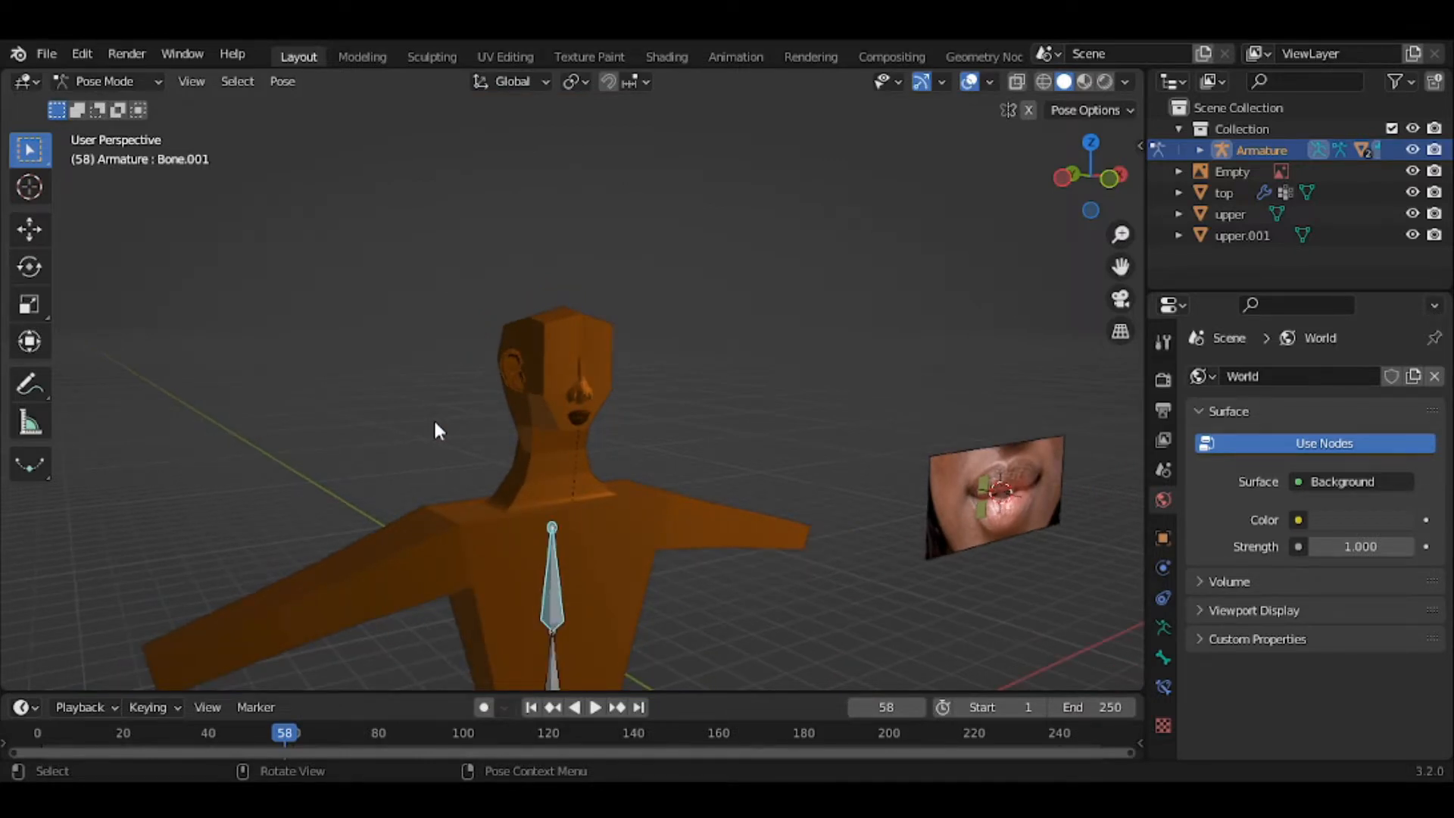
scroll(435, 429, "up", 8)
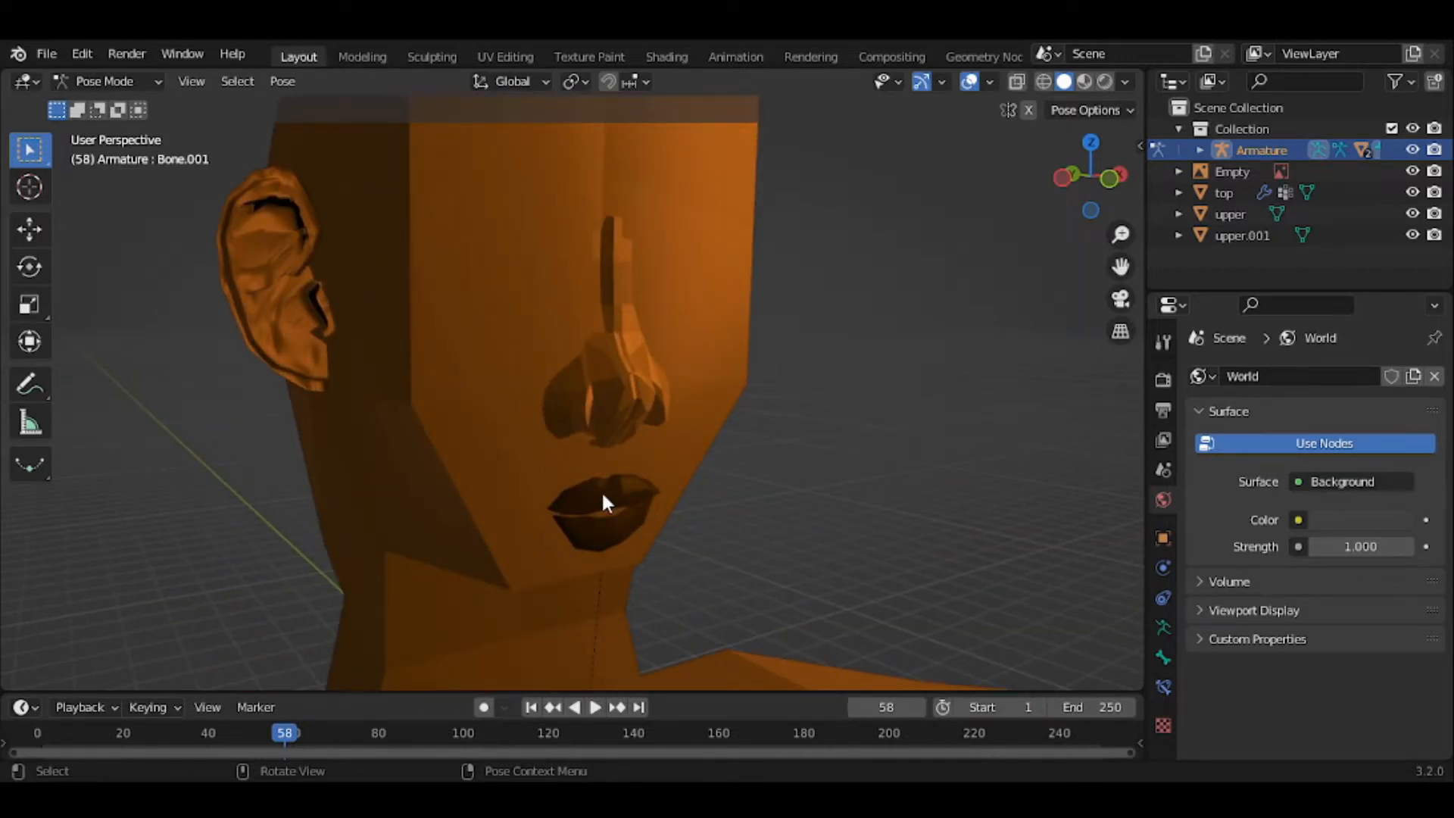
scroll(604, 496, "down", 6)
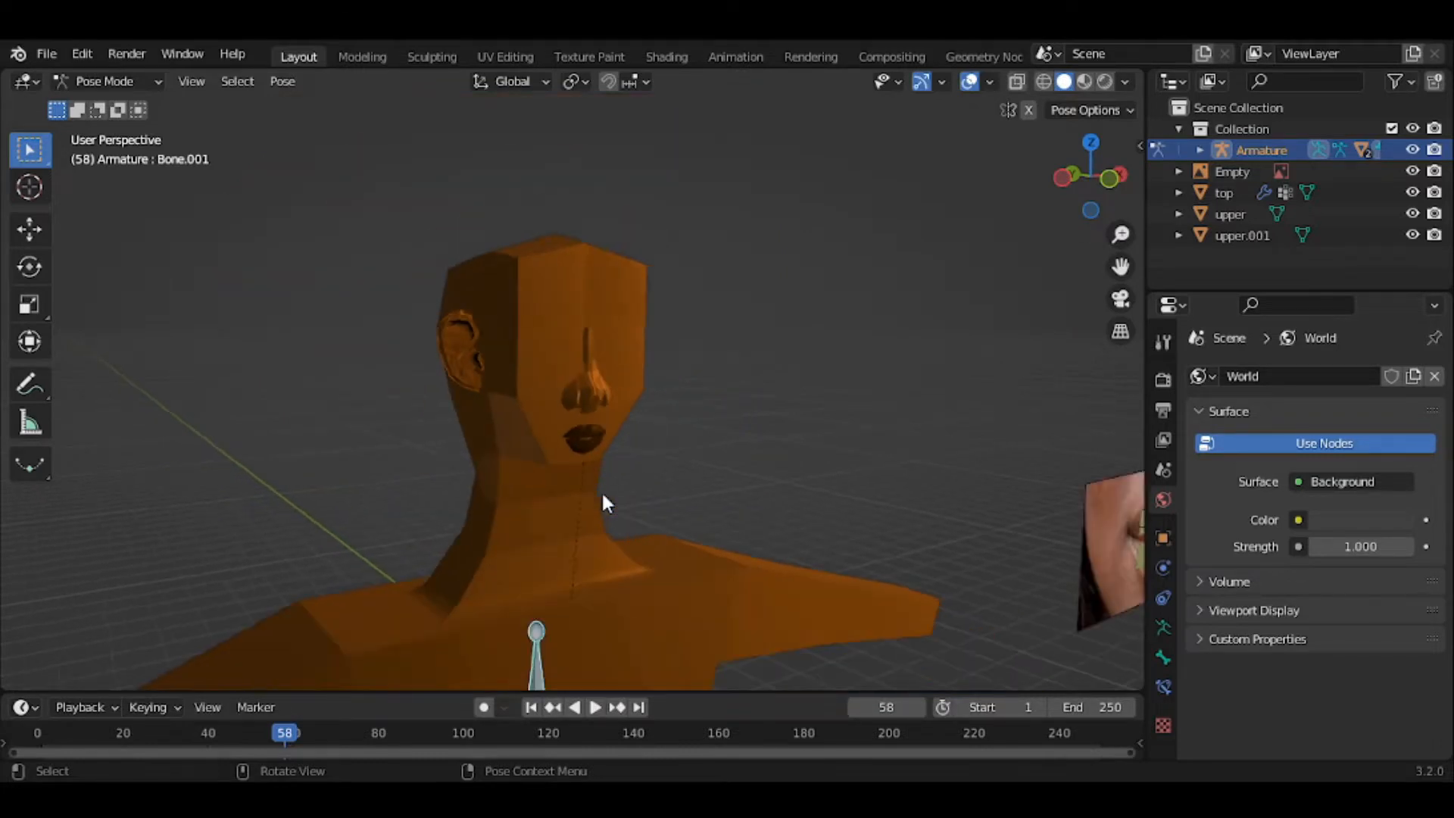
scroll(604, 498, "down", 2)
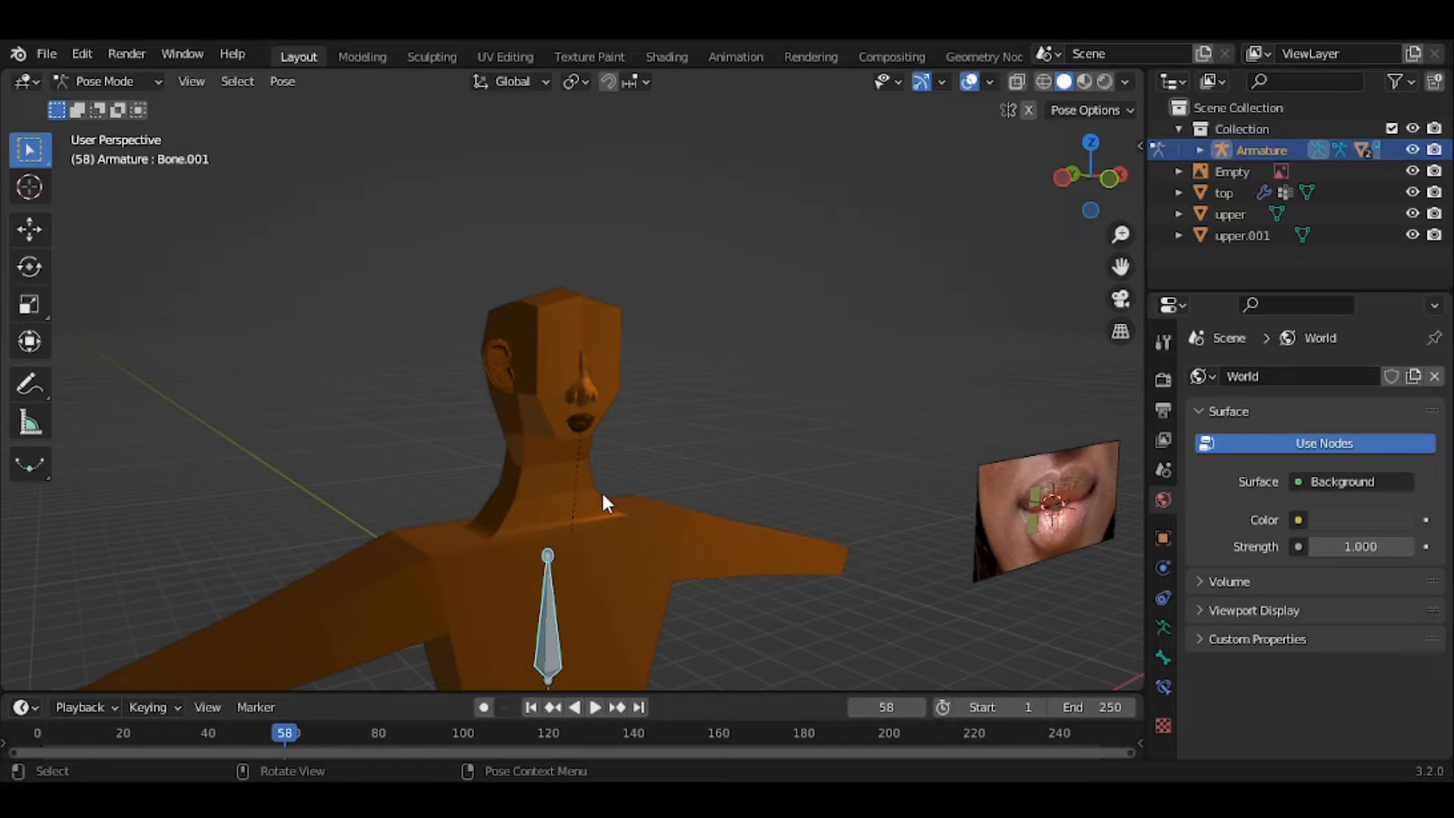
scroll(603, 497, "up", 4)
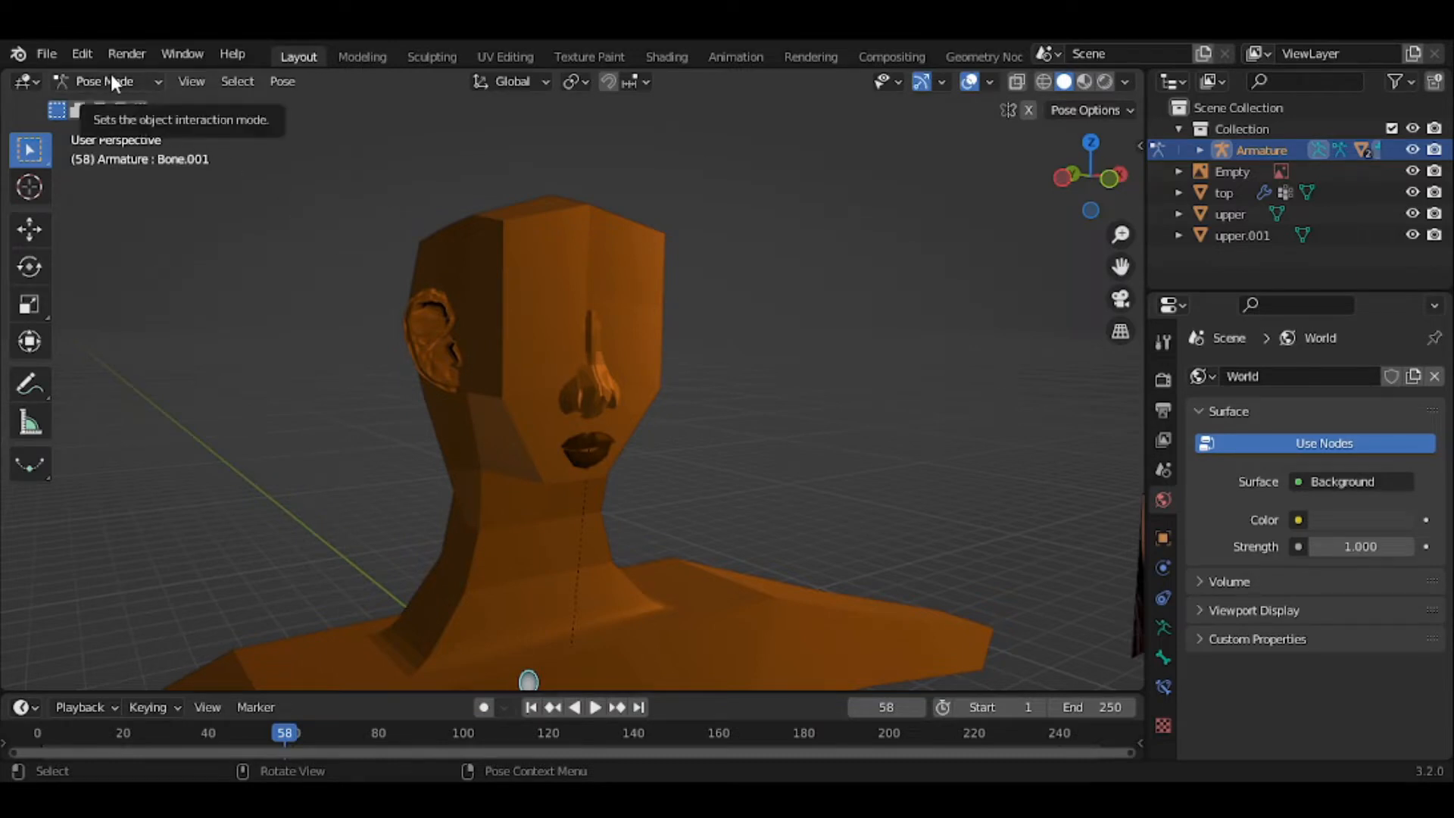
Leave Pose Mode, select the body mesh and enter Edit Mode on it
left_click(517, 314)
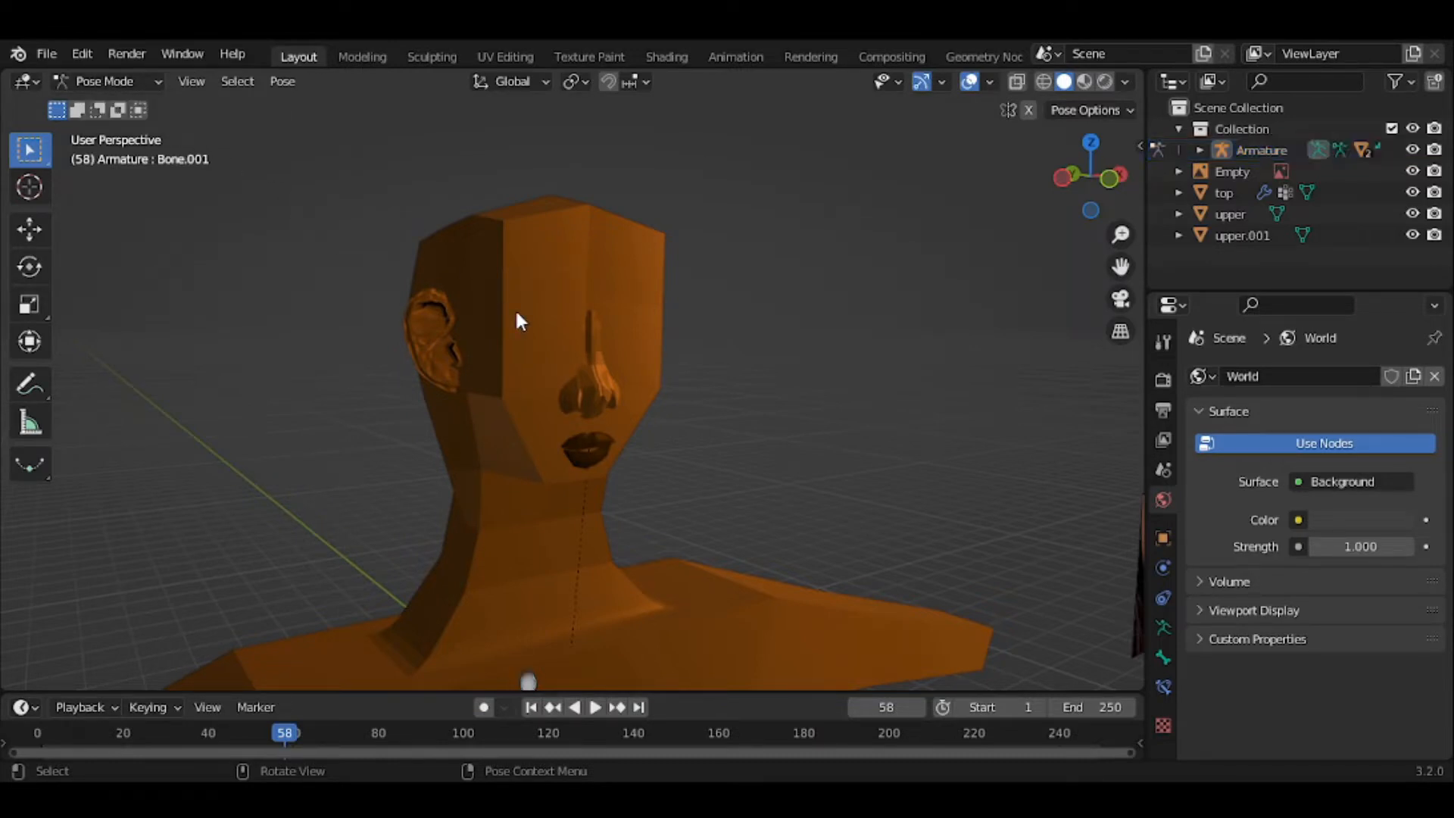
left_click(130, 78)
left_click(126, 100)
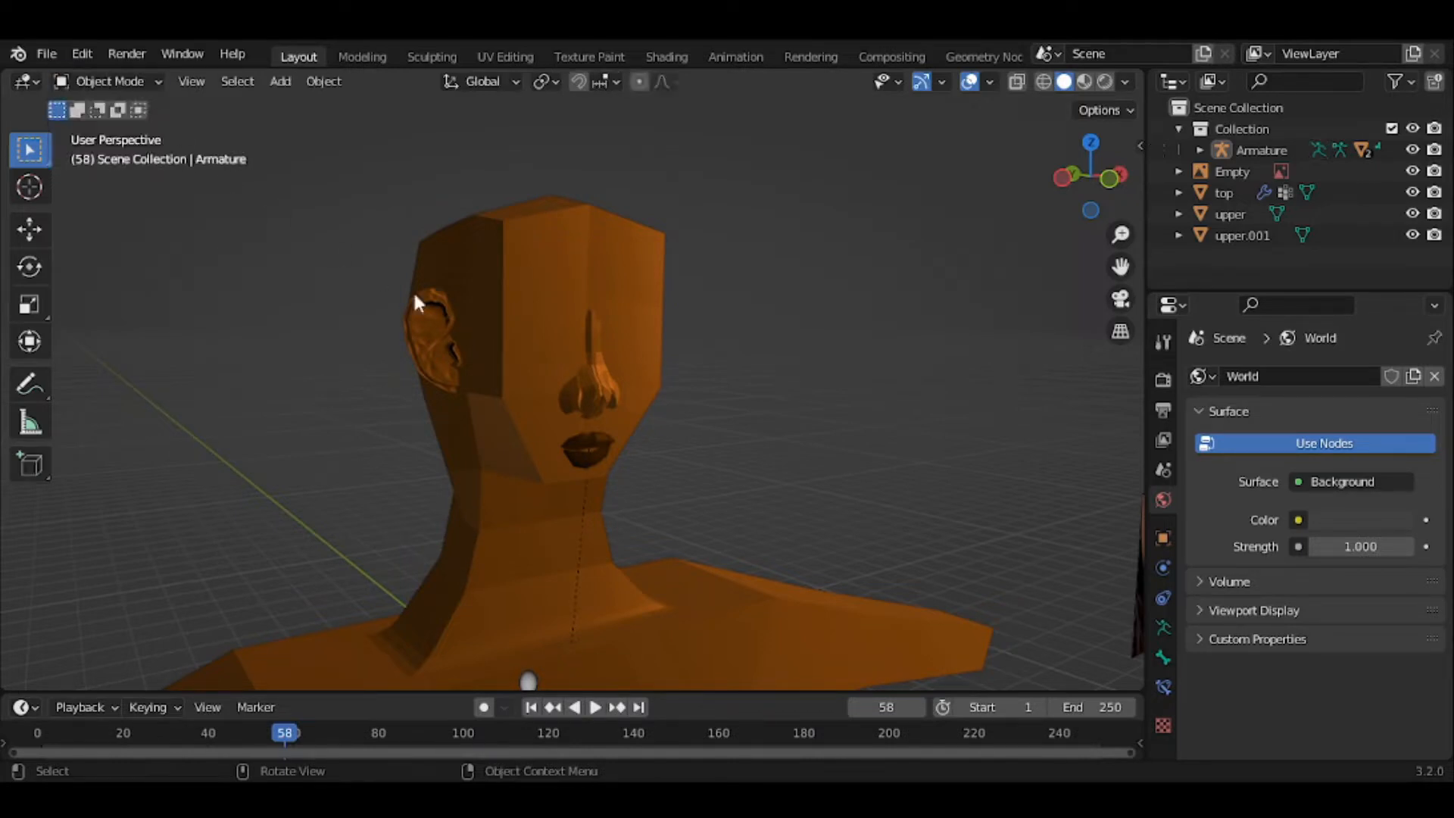
left_click(505, 319)
left_click(106, 81)
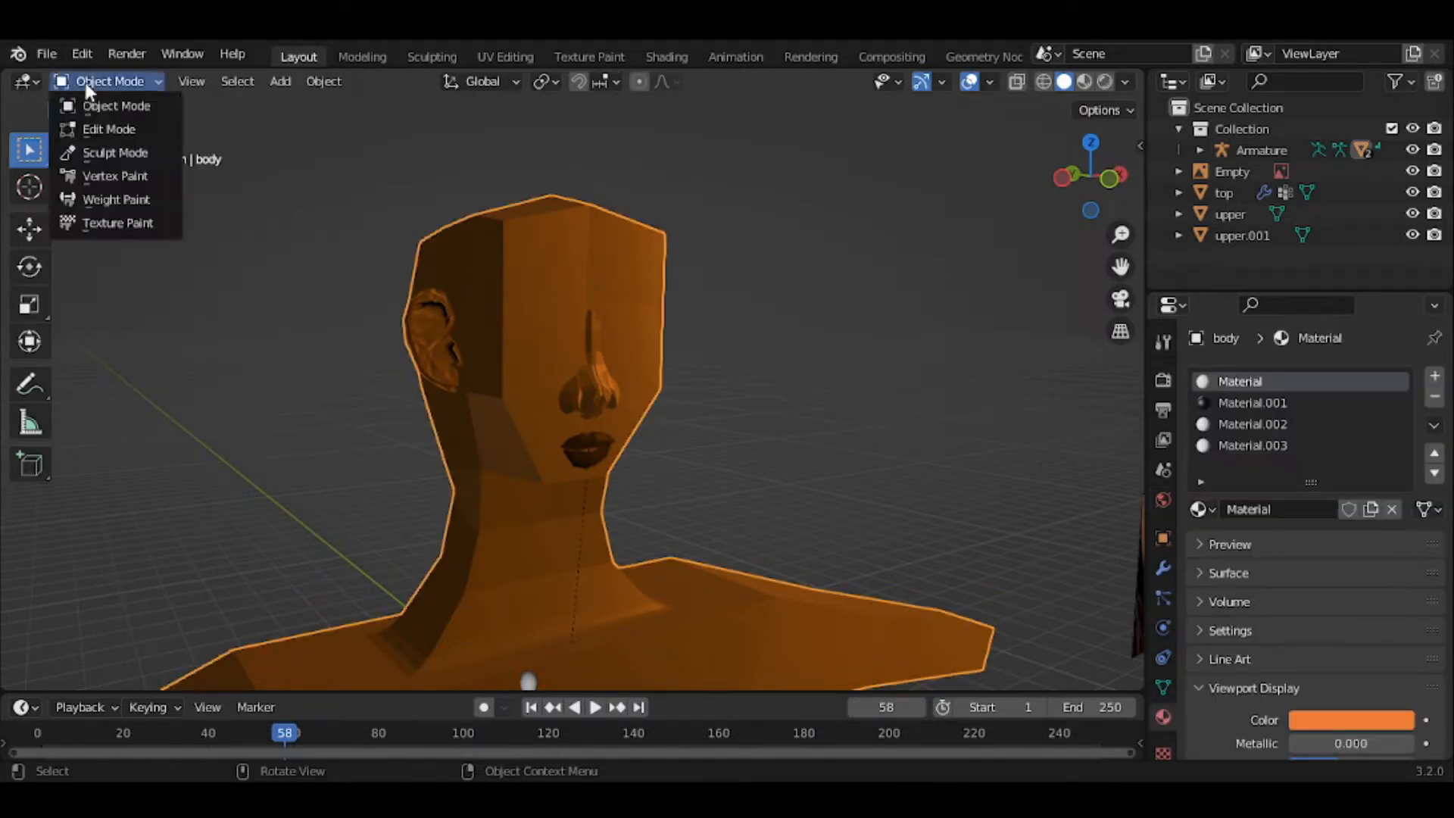
left_click(119, 130)
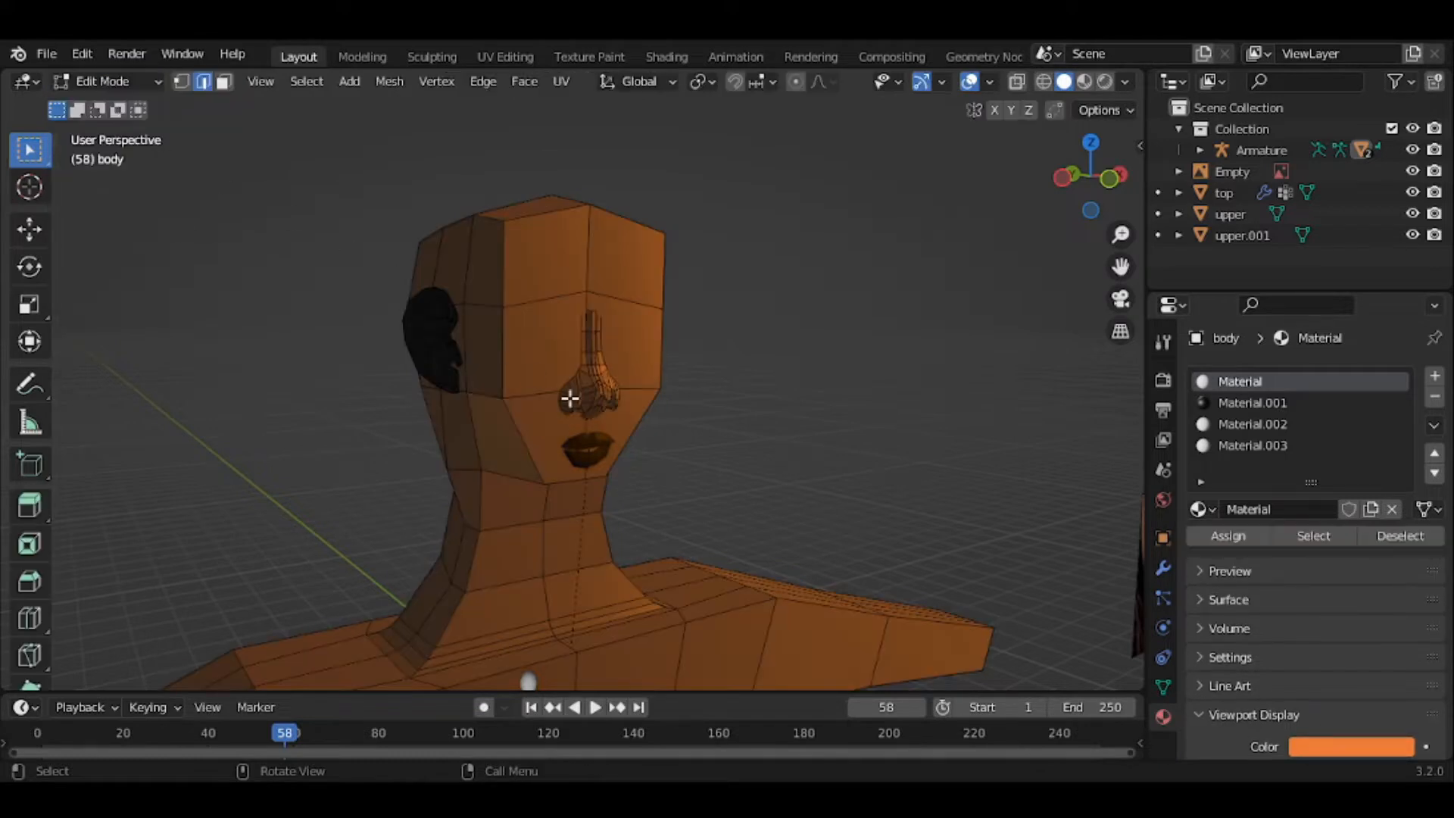
Bevel the vertical cheek edge and slanted jaw edge on the character's right side by about 0.035 m with one segment
middle_click_drag(571, 396, 685, 442)
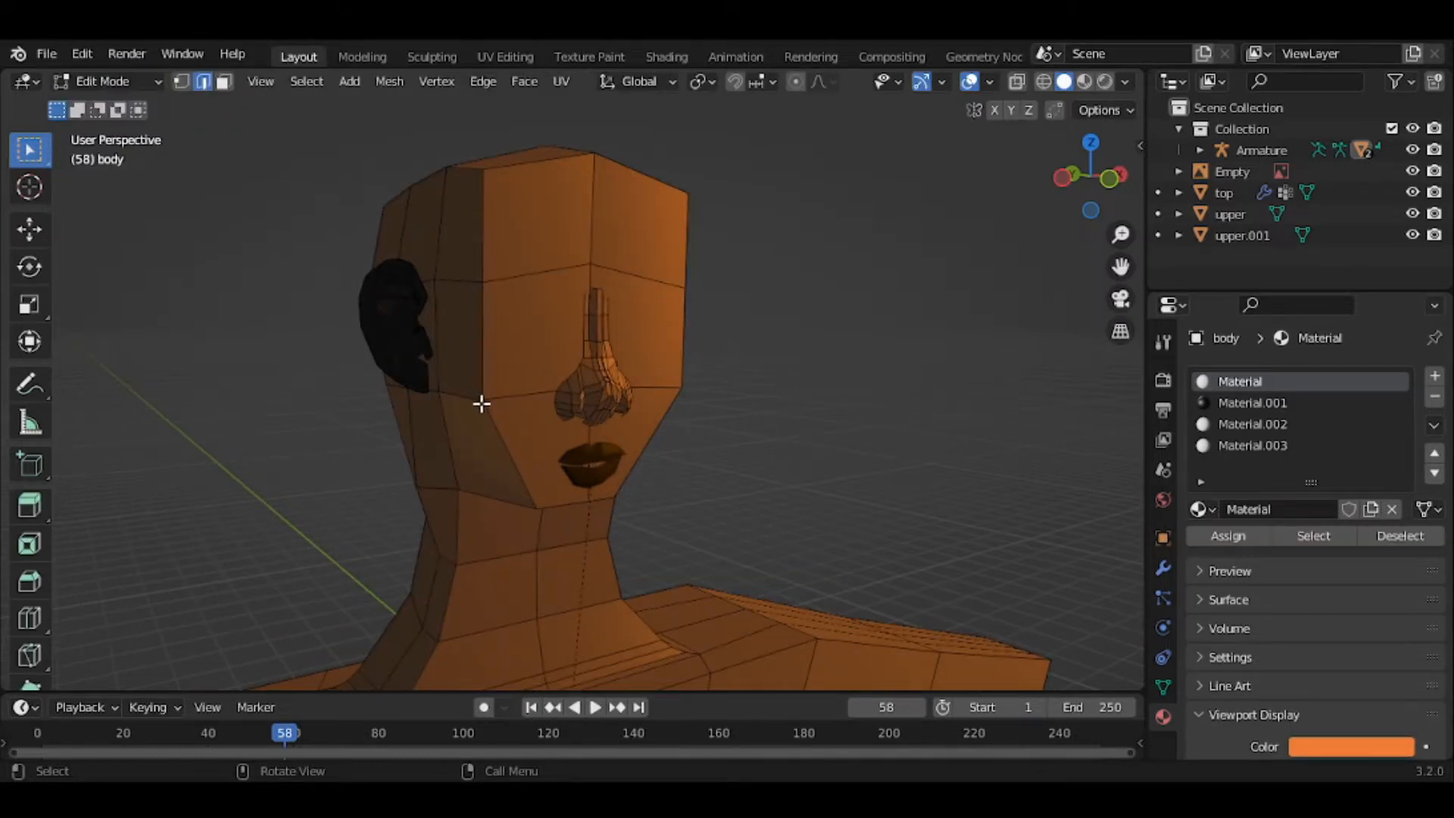
left_click(503, 424, "shift")
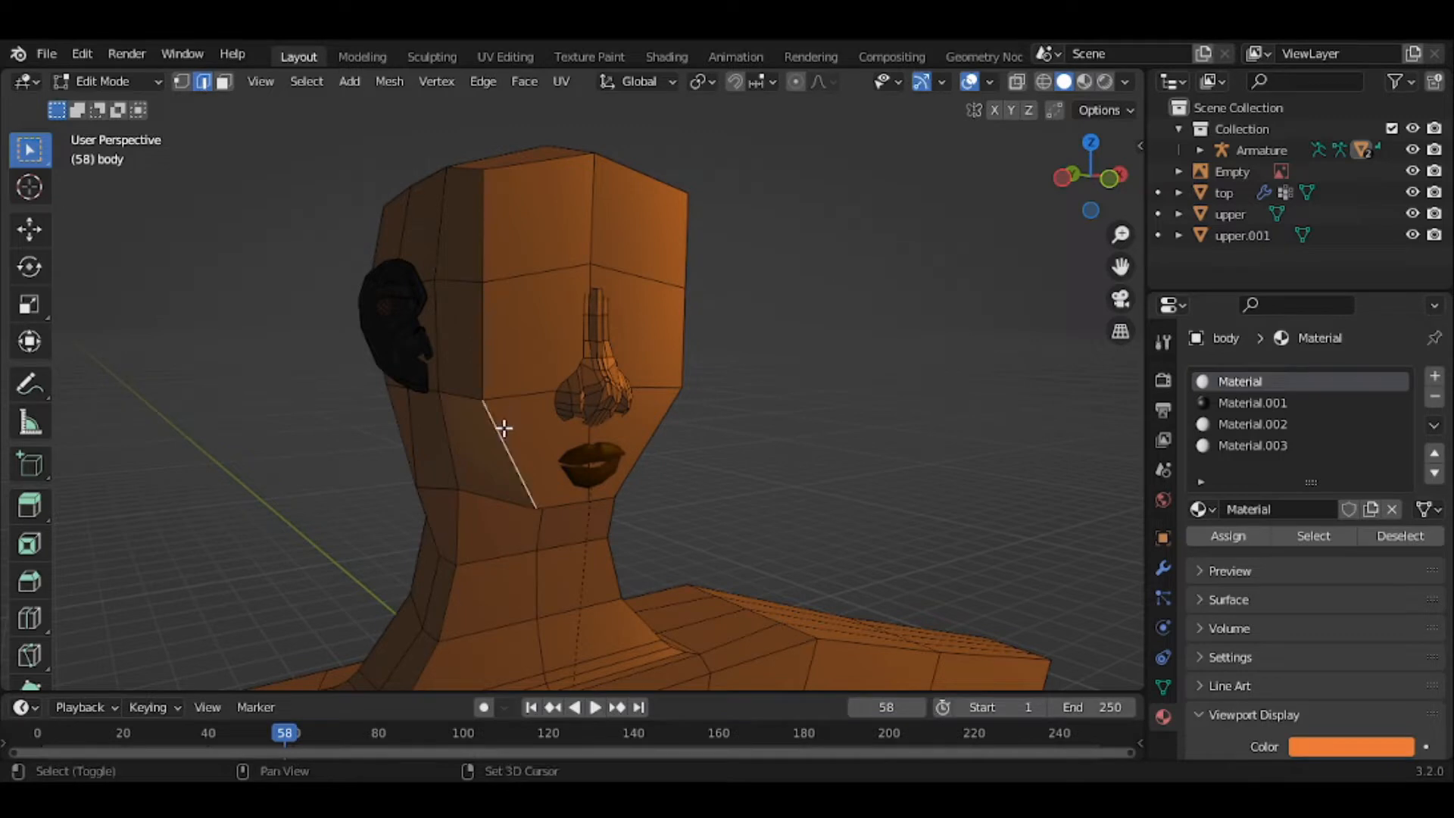
left_click(482, 347, "shift")
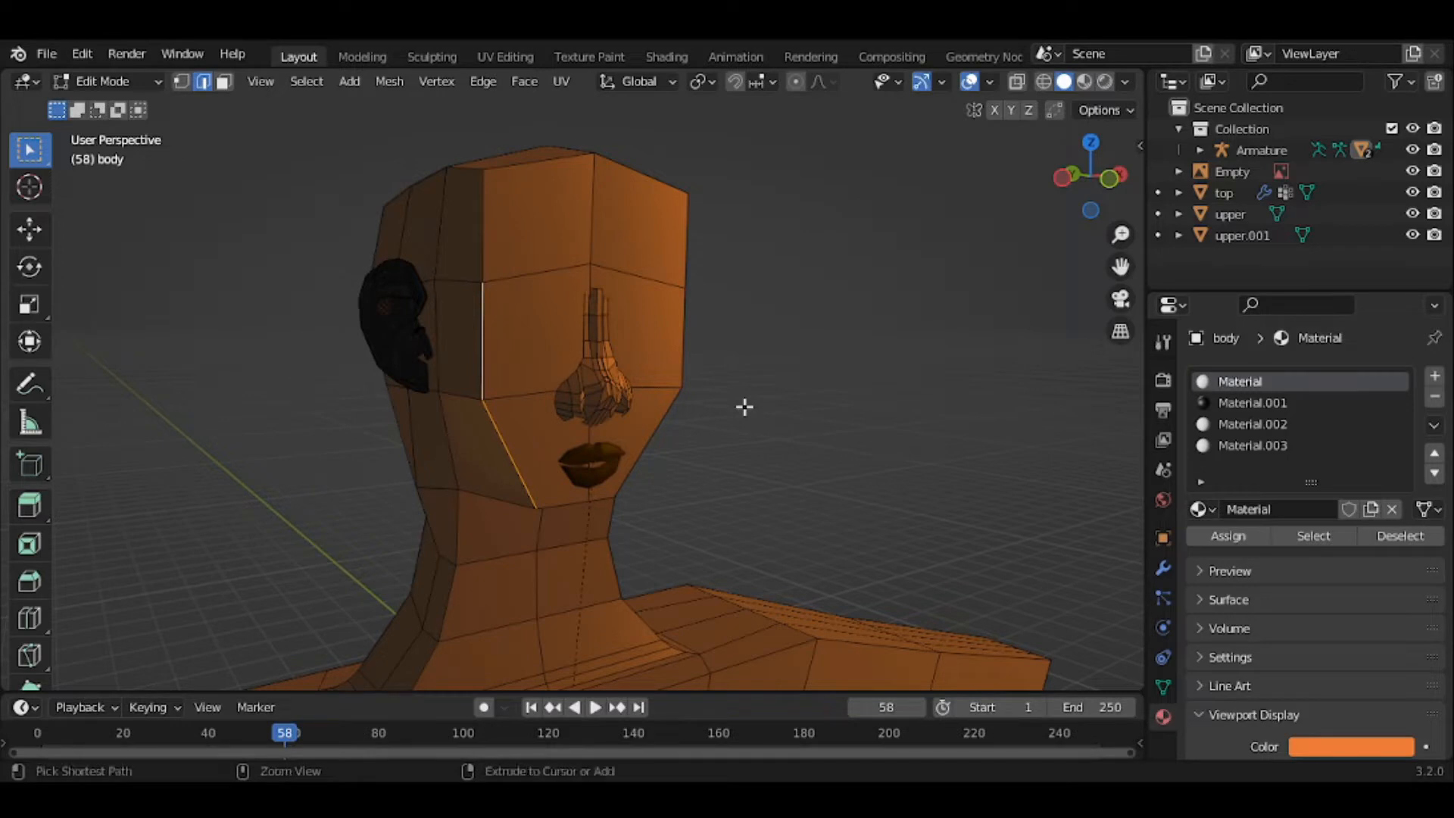
key("ctrl+b")
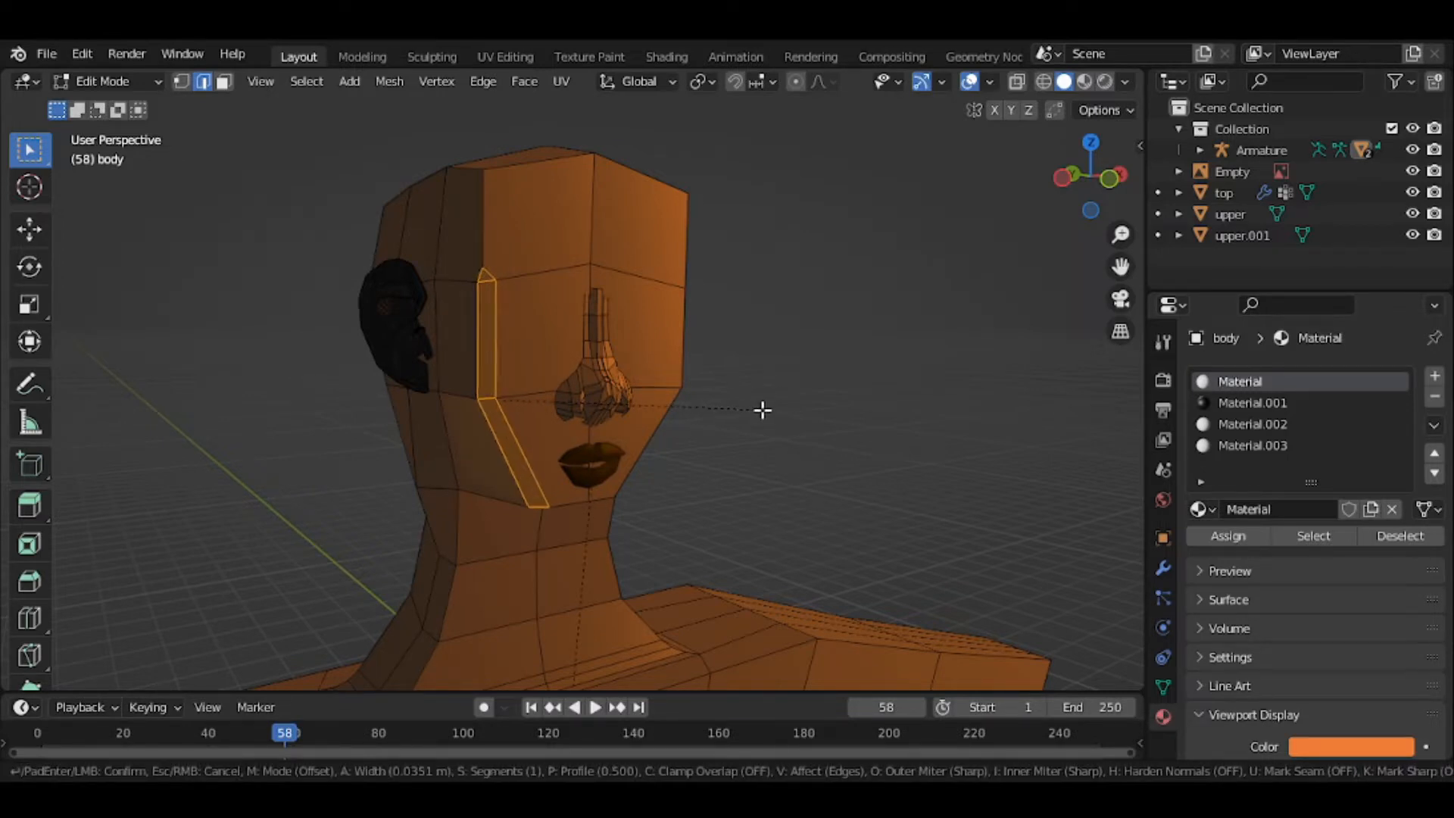
left_click(762, 410)
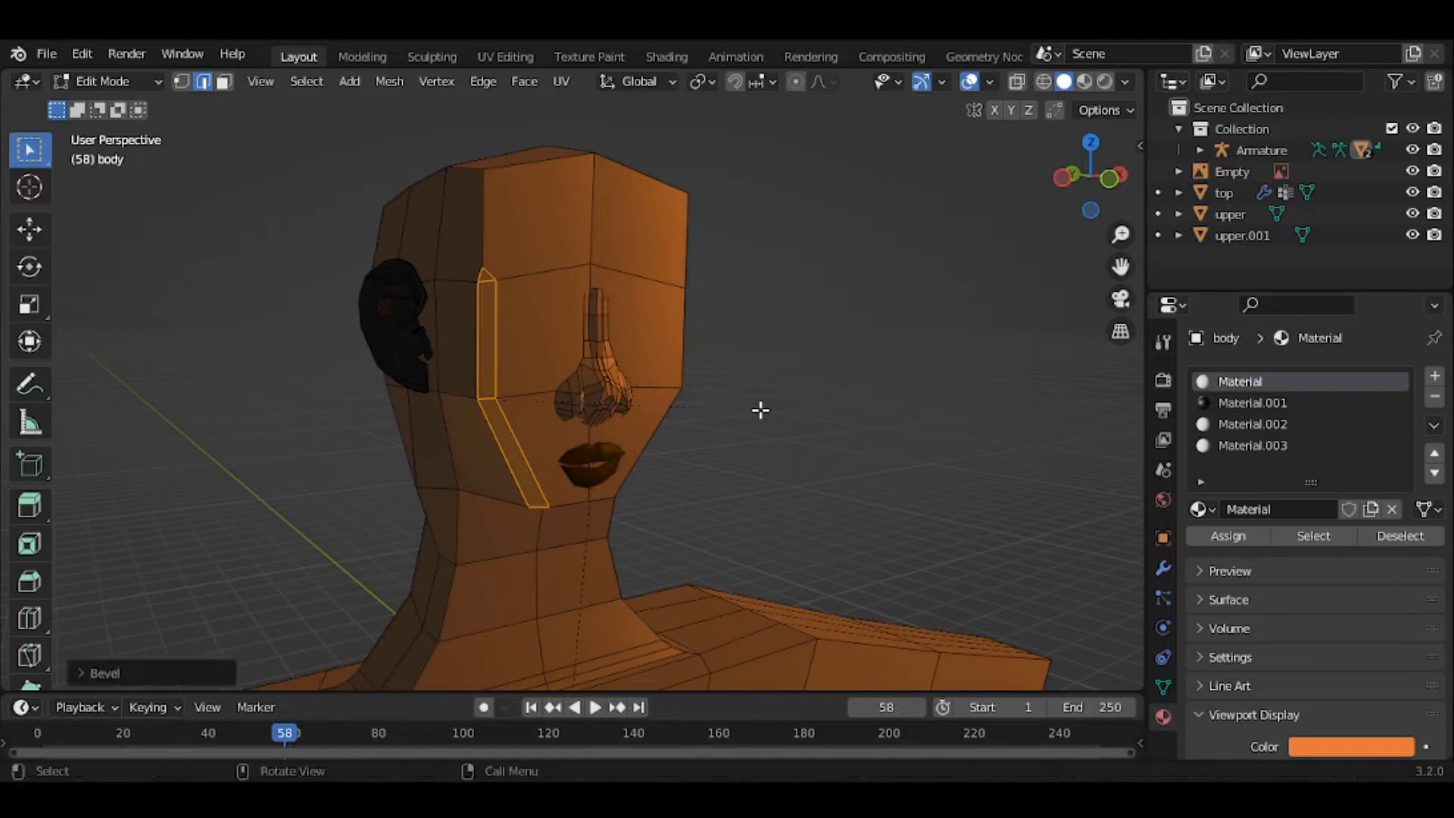
left_click(760, 410)
Bevel the matching vertical cheek edge and slanted jaw edge on the character's left side with one segment
middle_click_drag(760, 409, 626, 412)
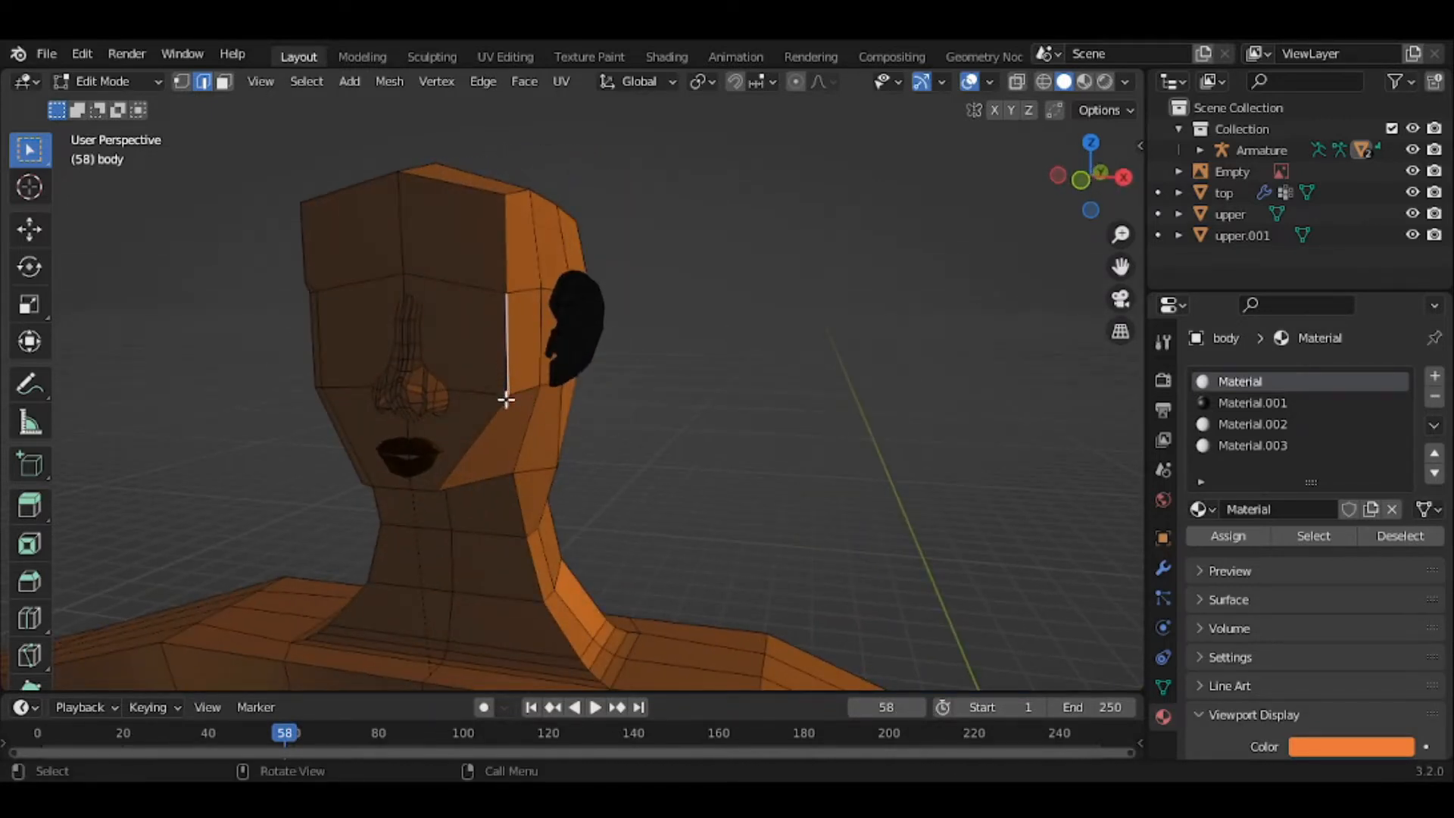
left_click(489, 443)
key("ctrl+b")
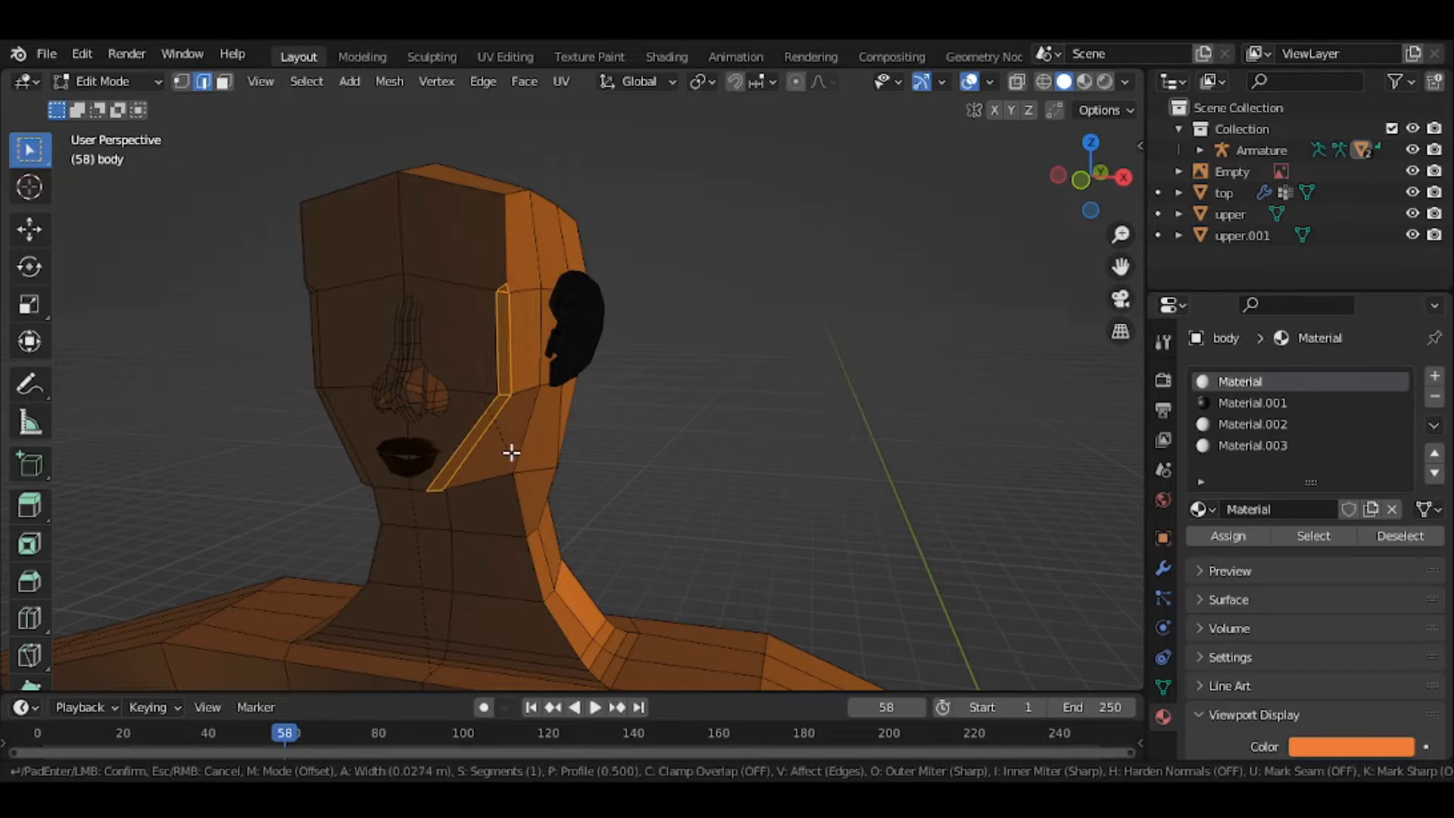
left_click(539, 454)
left_click(538, 455)
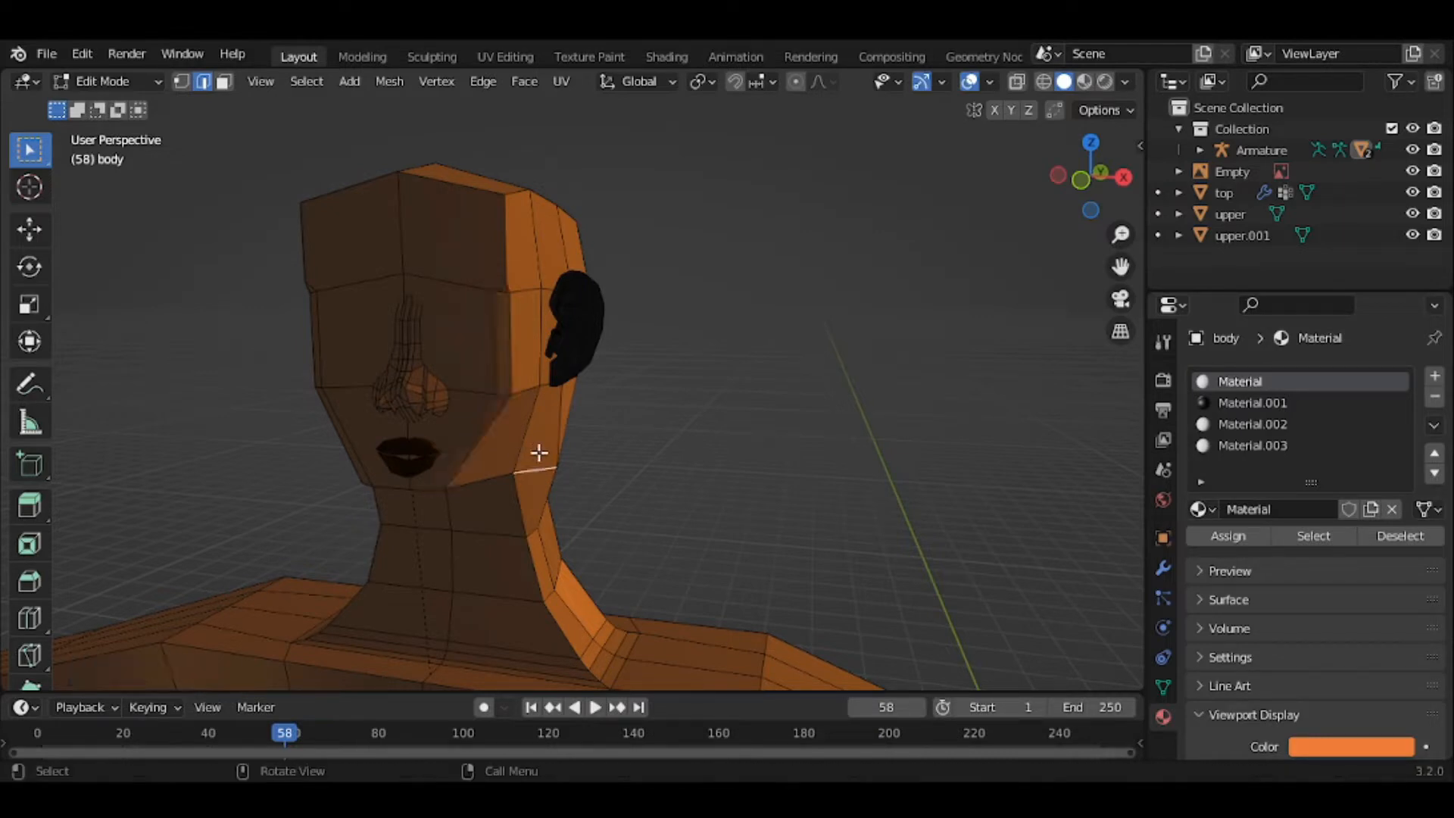
Switch the body to Object Mode and examine the bevelled cheek and jaw edges from the front
left_click(97, 82)
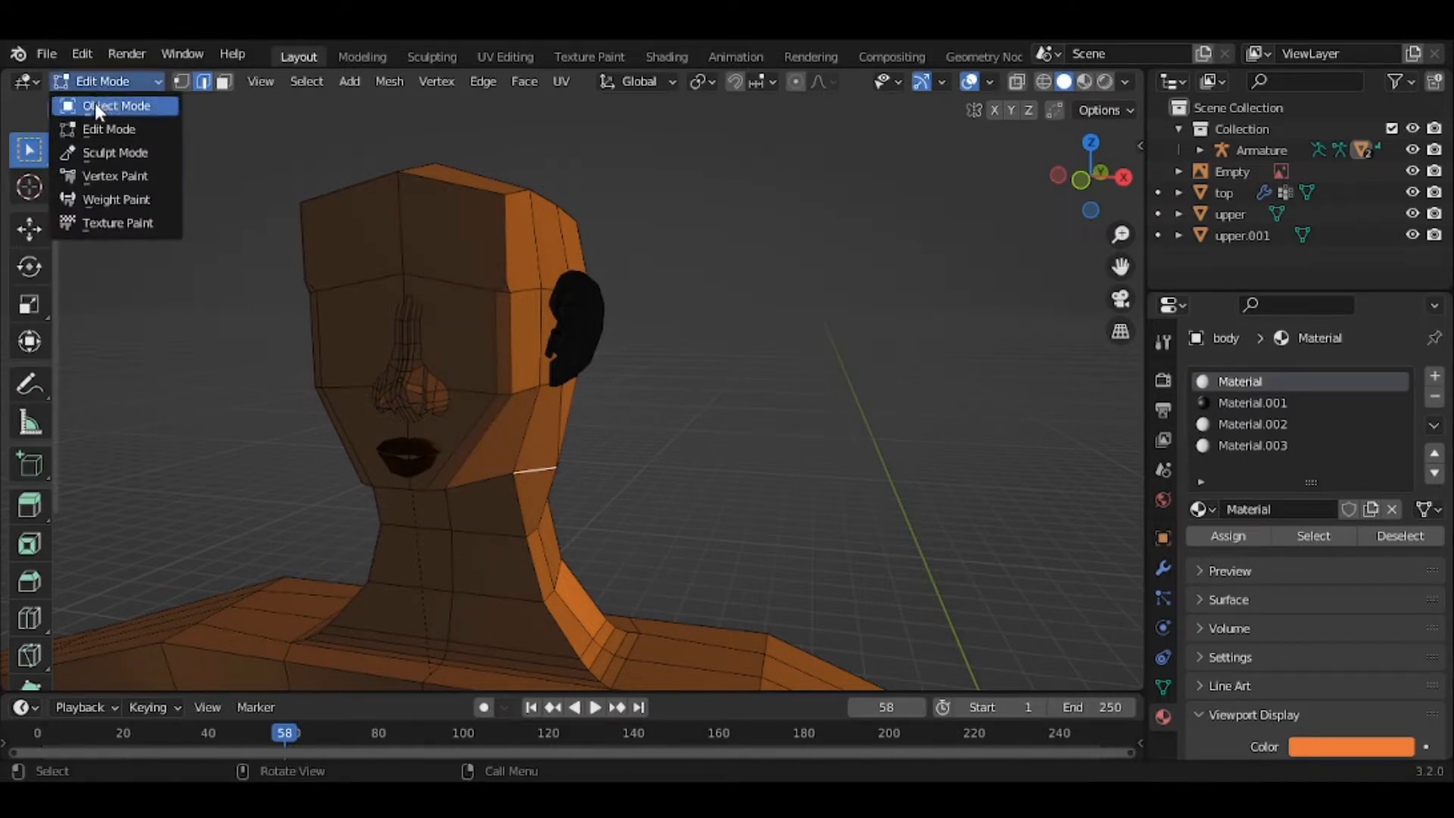
left_click(94, 104)
middle_click_drag(298, 449, 393, 453)
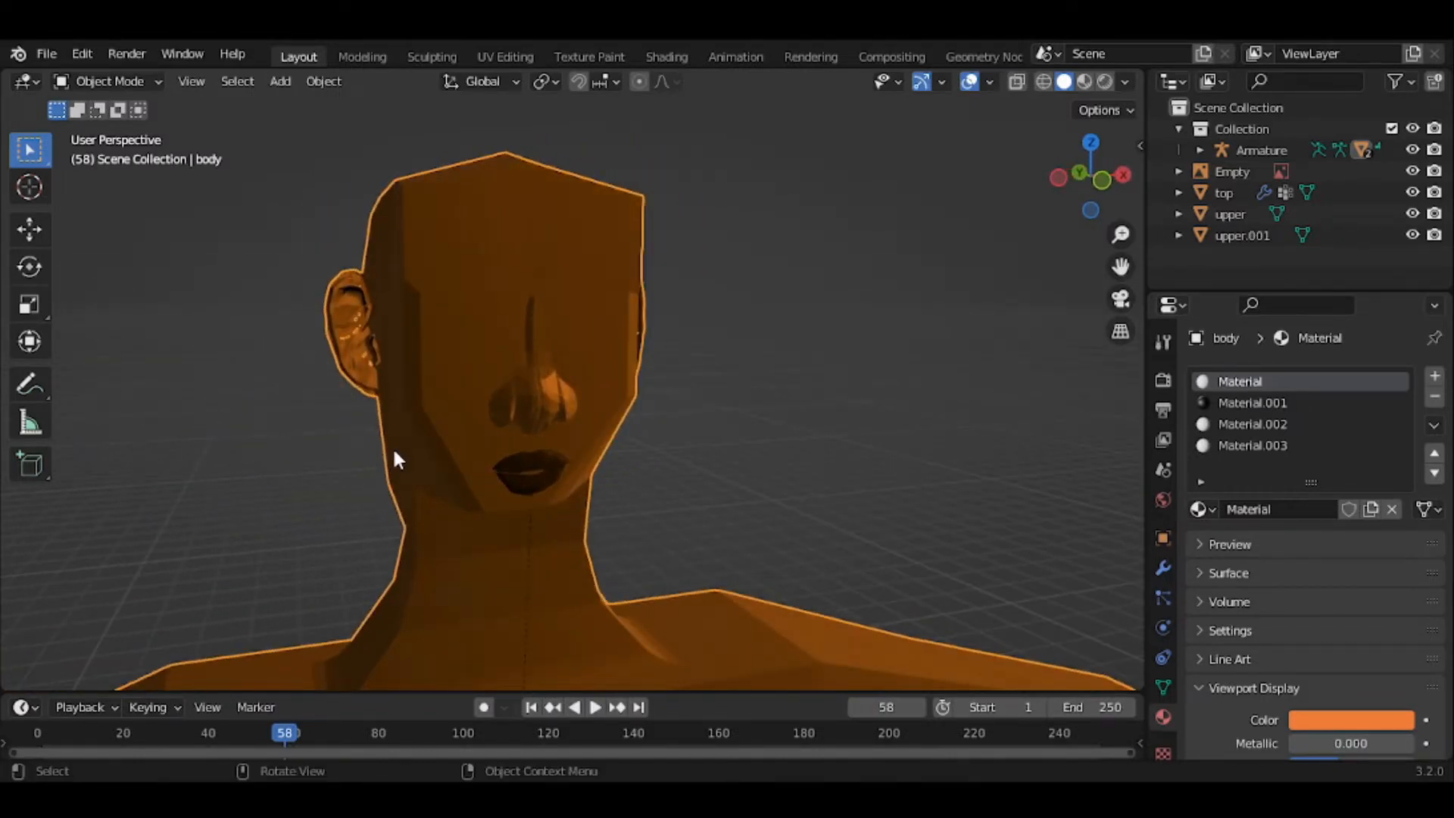
scroll(394, 455, "down", 1)
key("b")
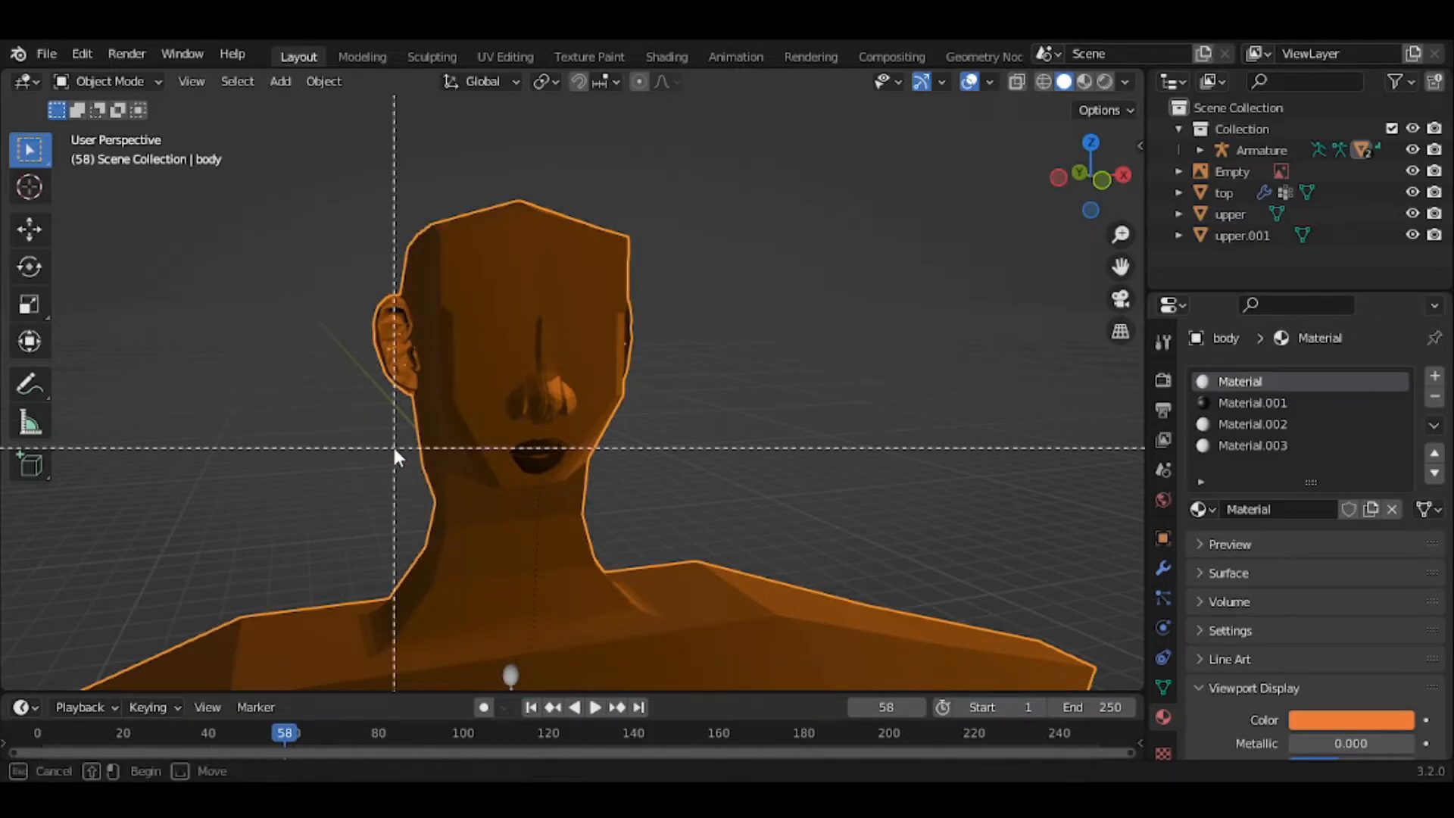
key("Escape")
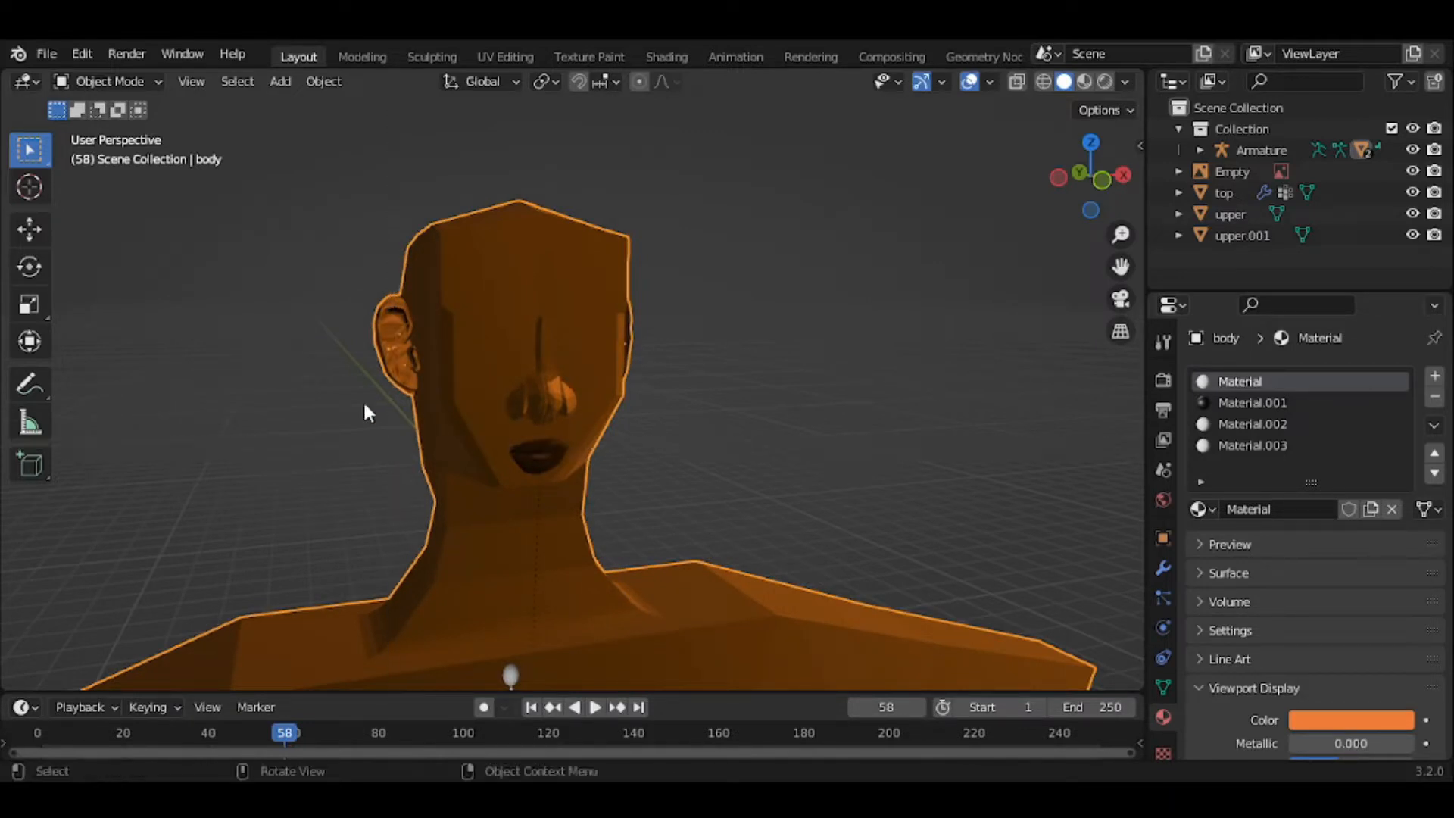
Undo the bevel on the character's left cheek and jaw edges and return to Edit Mode on the body
left_click(333, 370)
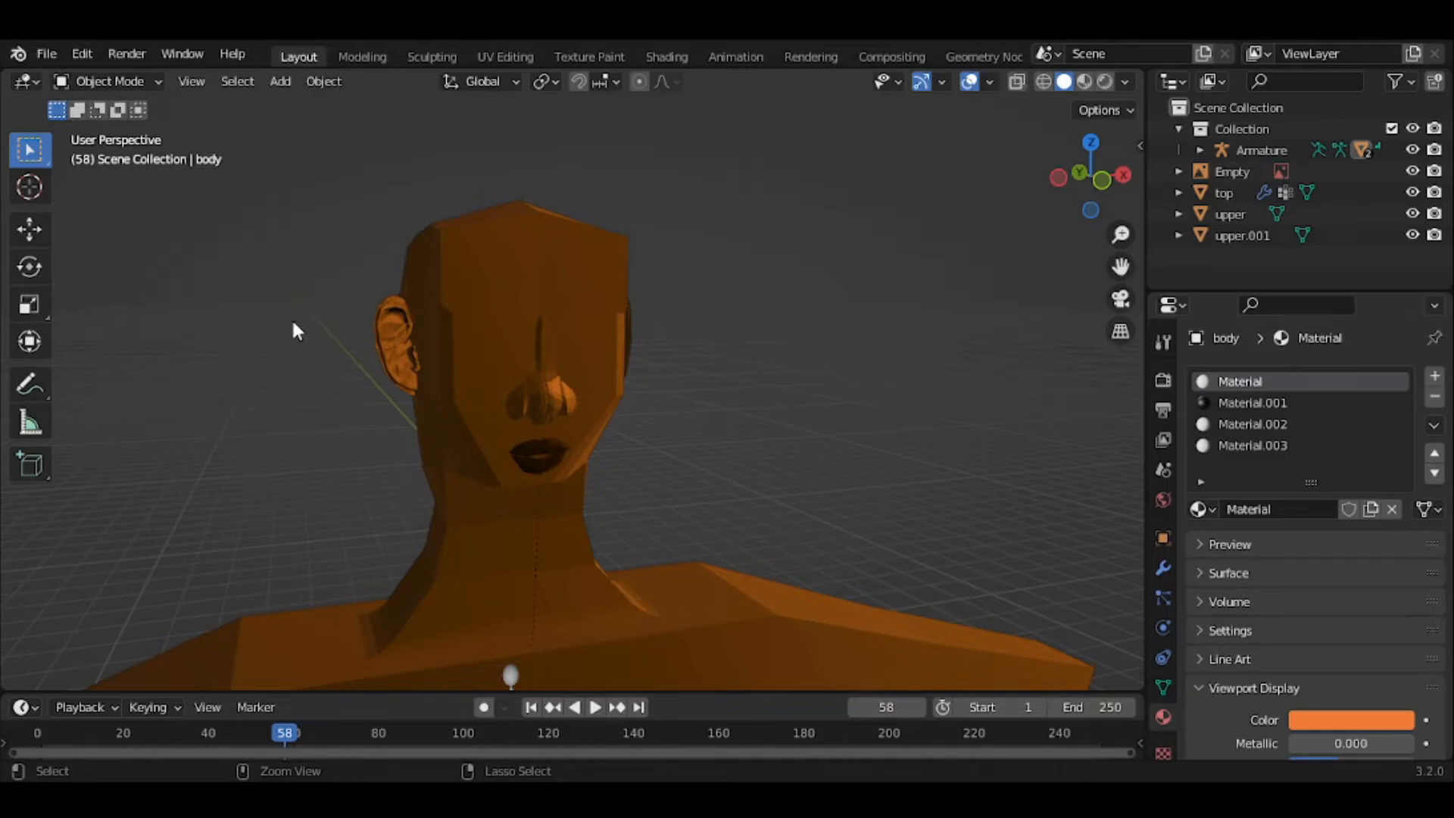
key("ctrl+z")
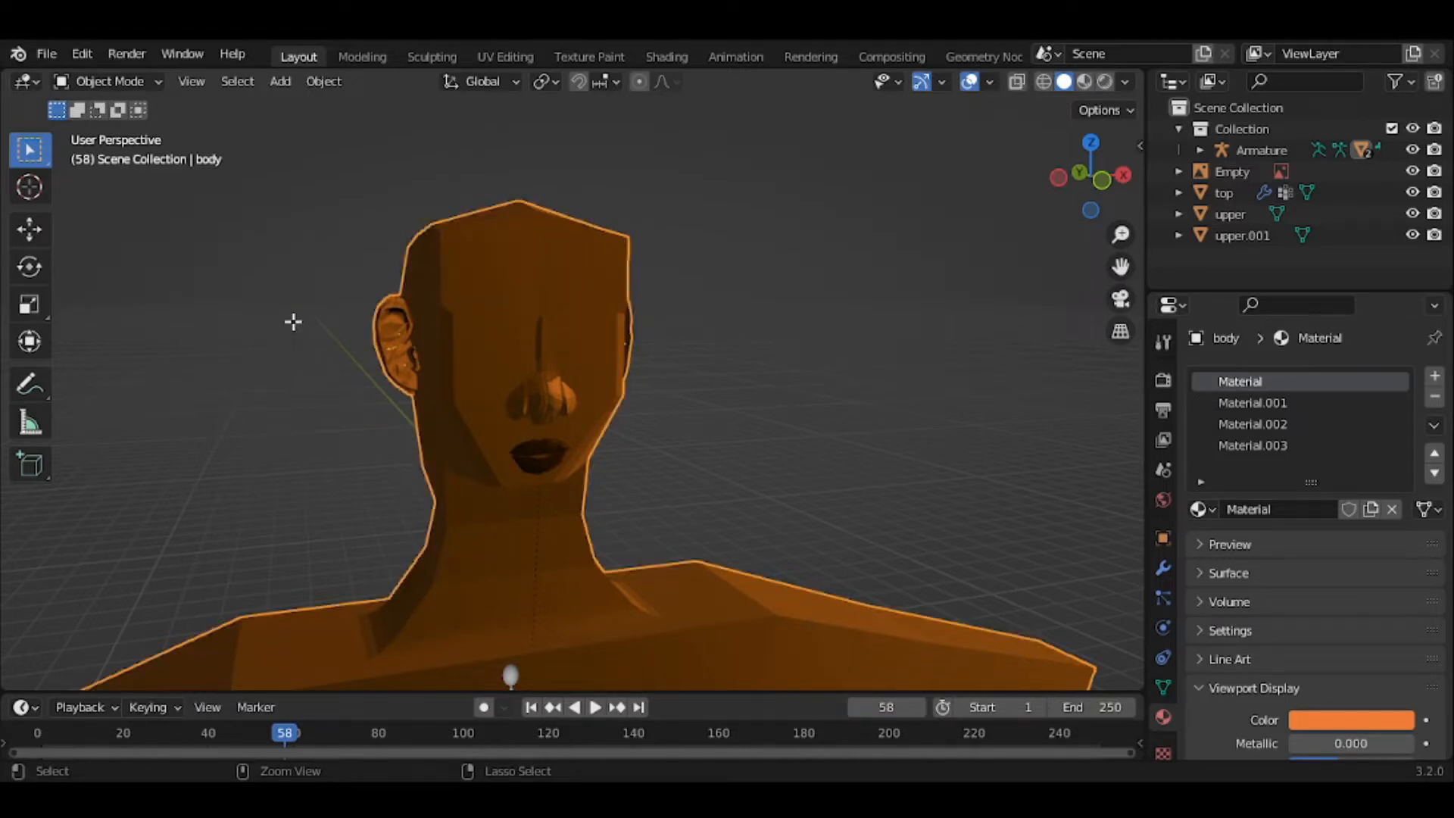
key("Tab")
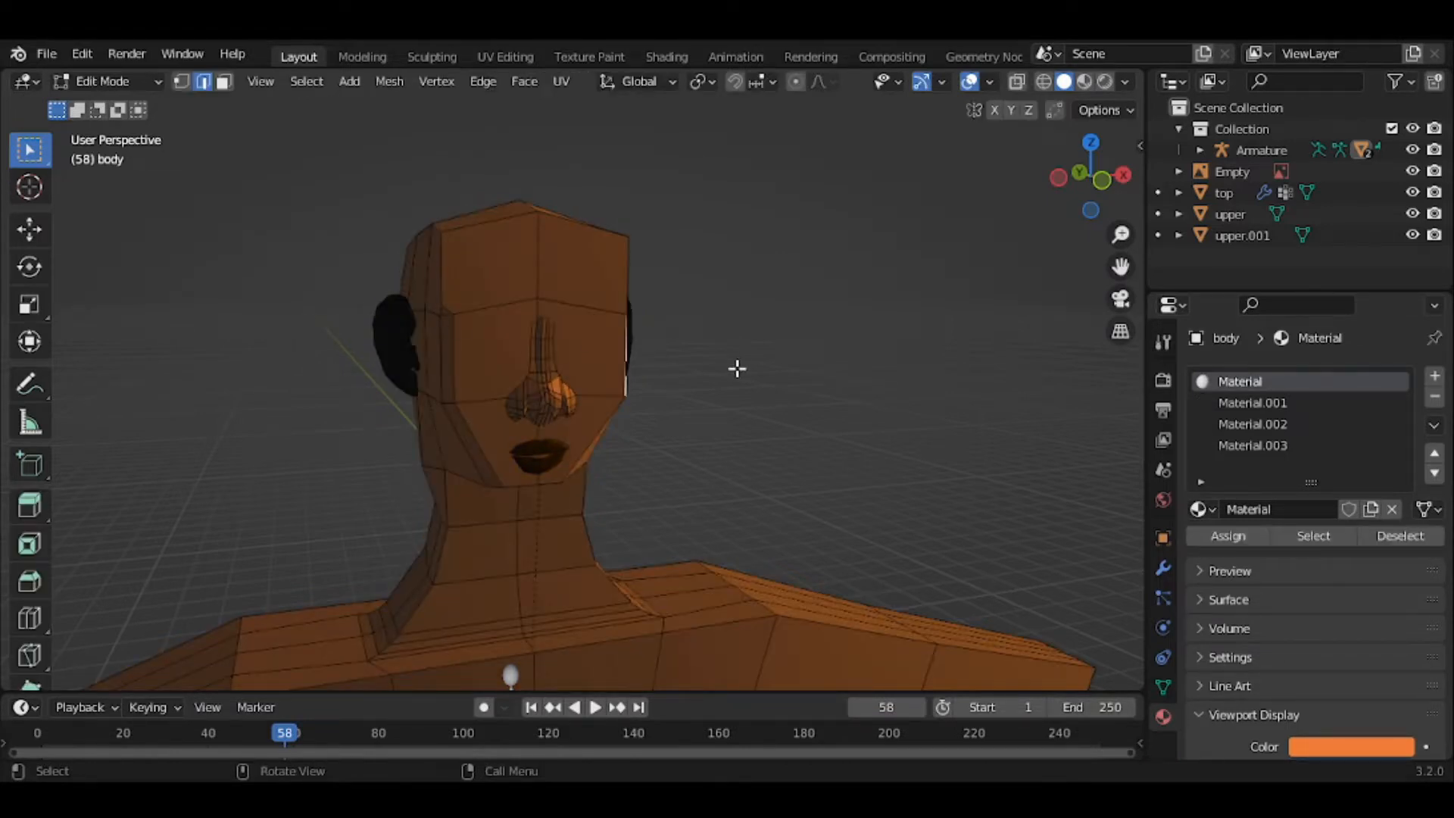
Return the body to Object Mode in the front orthographic view
key("KP_3")
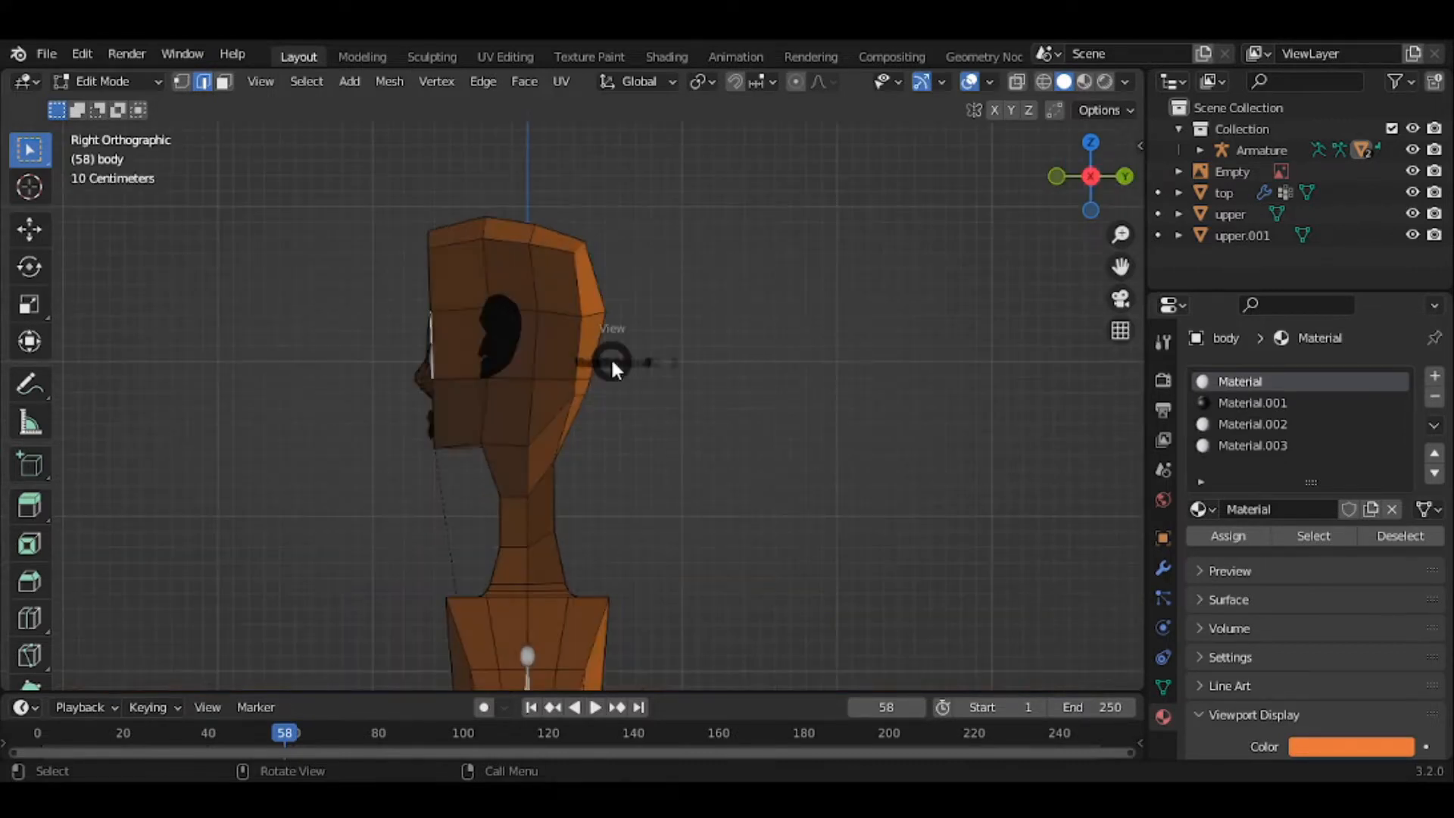
key("grave")
left_click(488, 293)
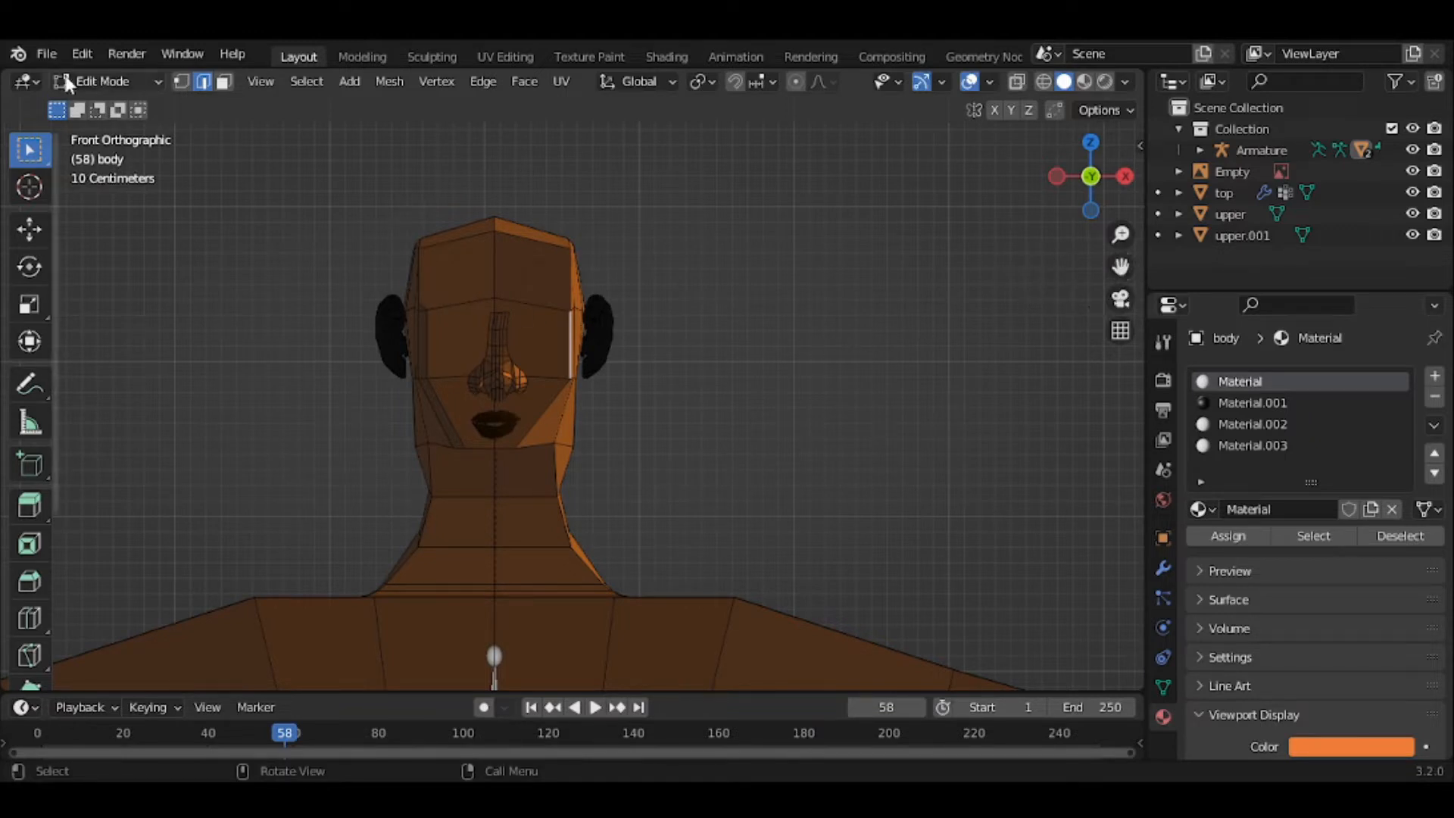
left_click(95, 82)
left_click(96, 108)
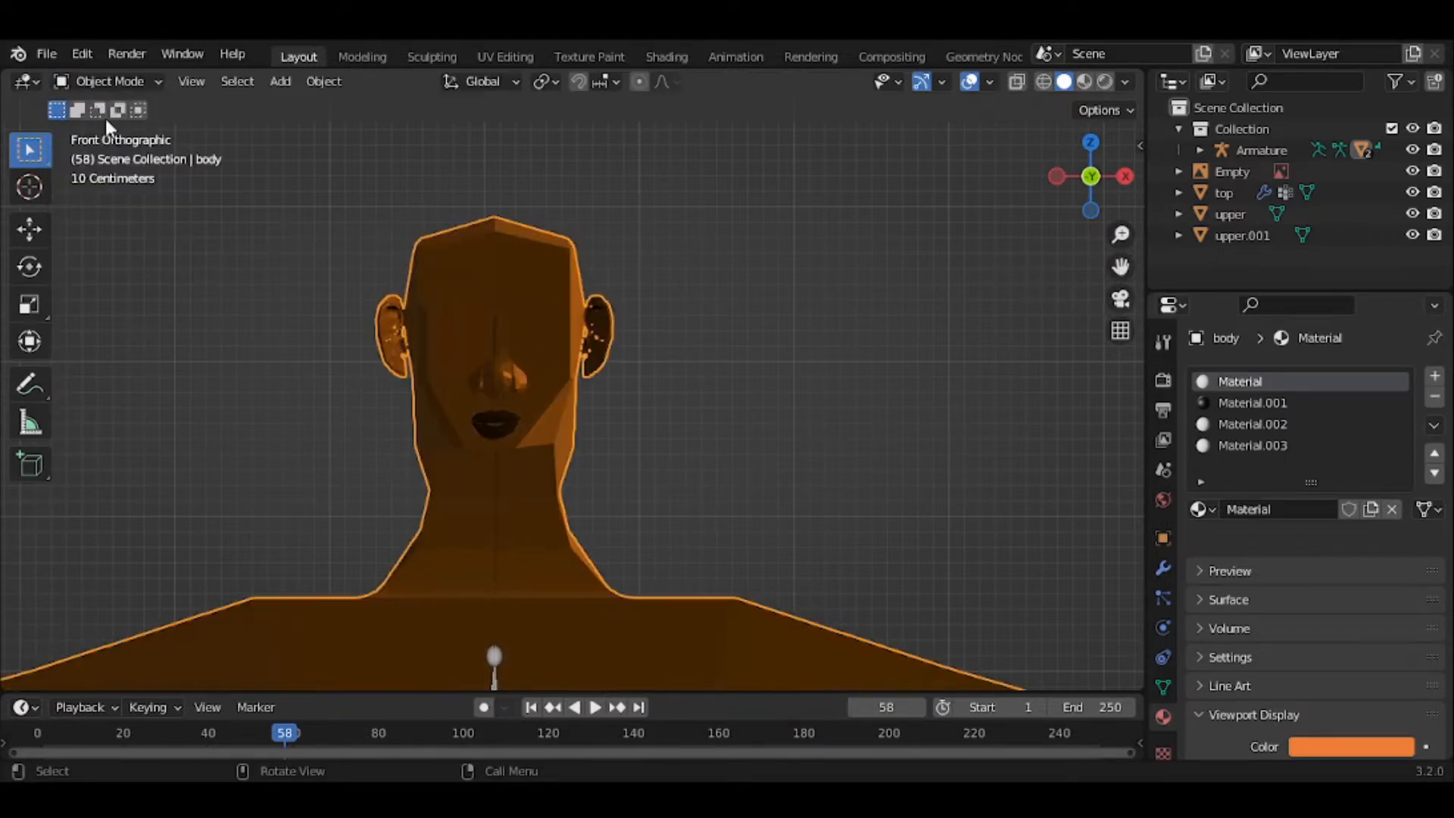
scroll(516, 322, "down", 3)
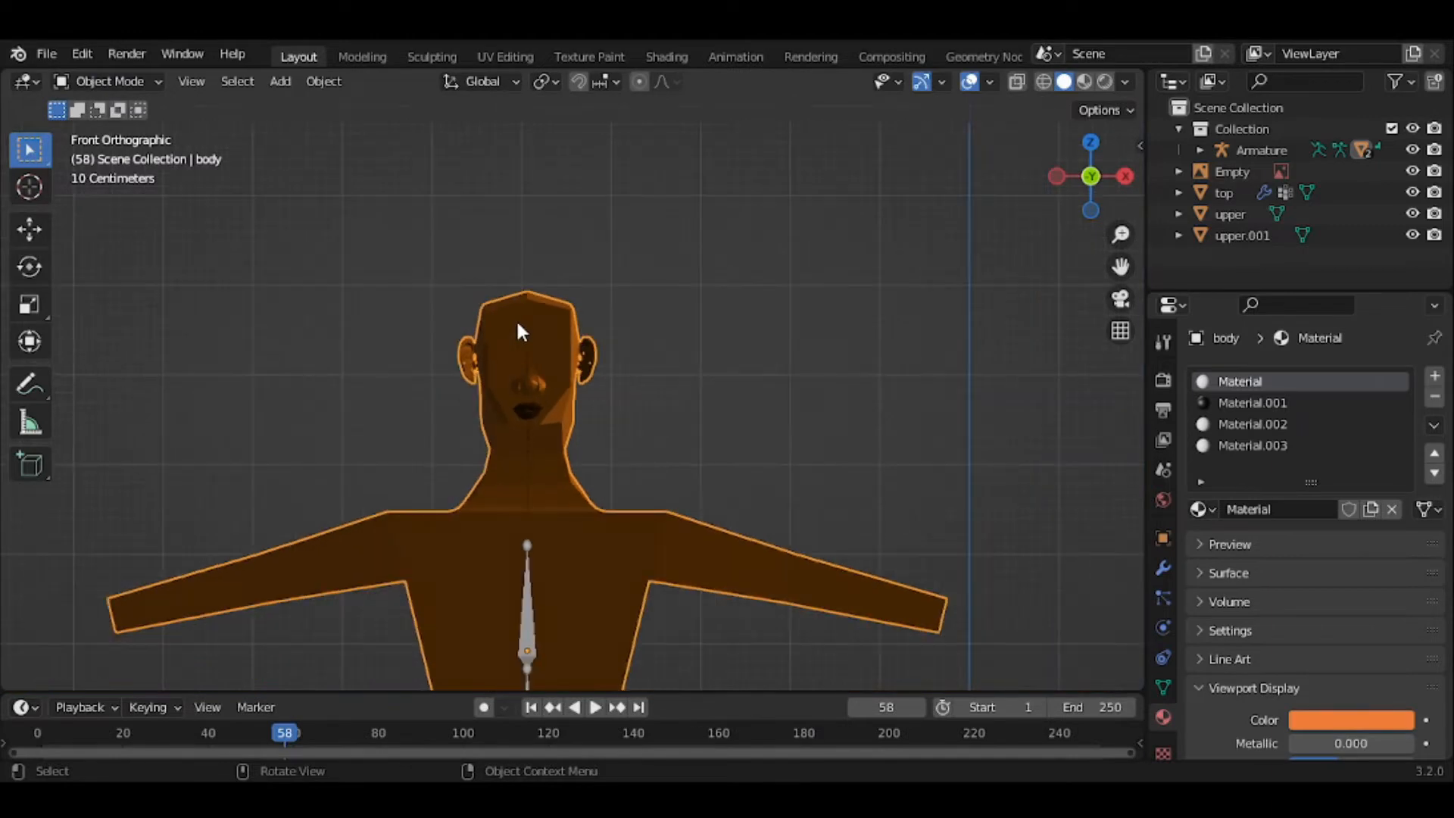
key("h")
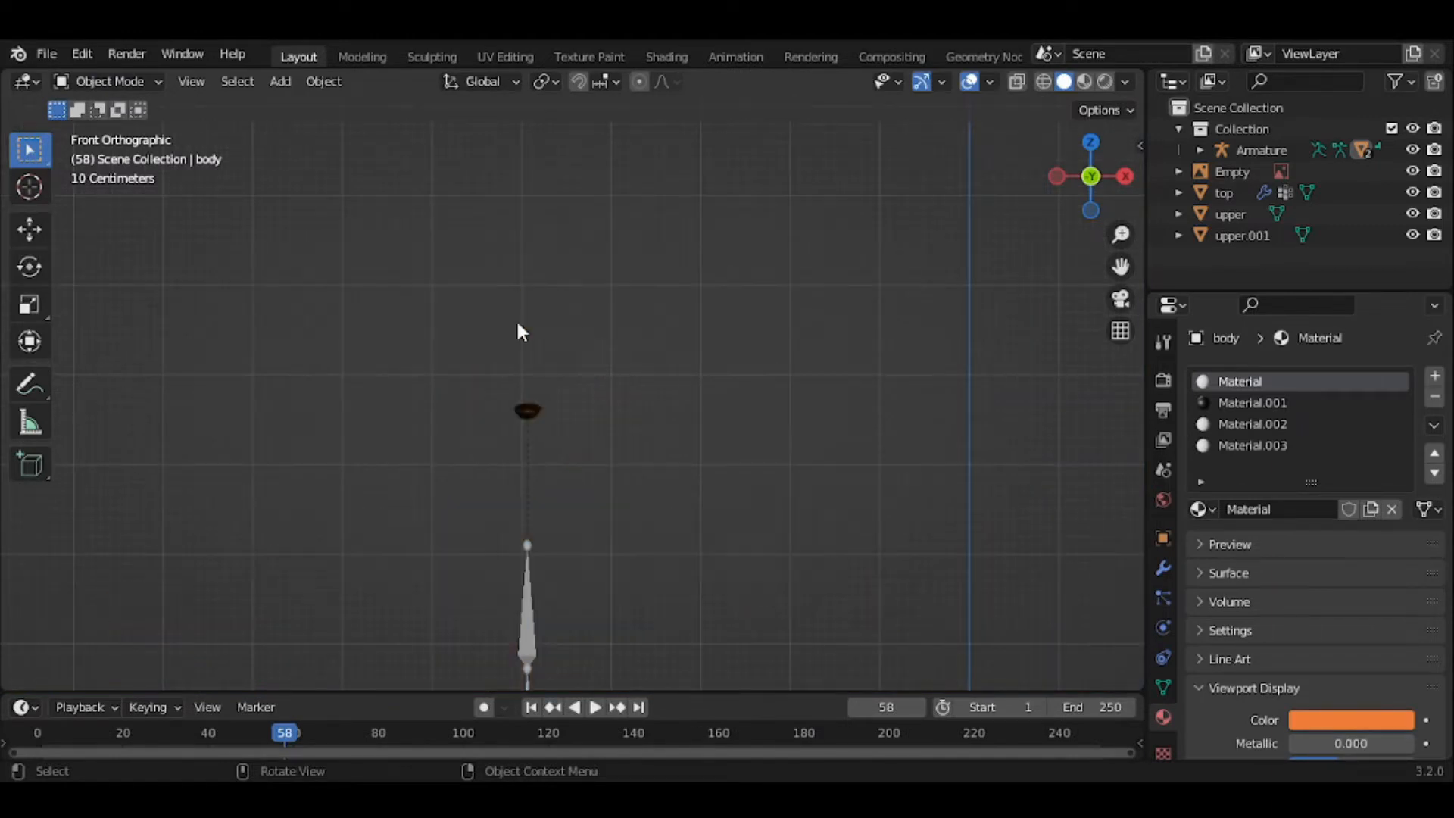
left_click(530, 406)
key("h")
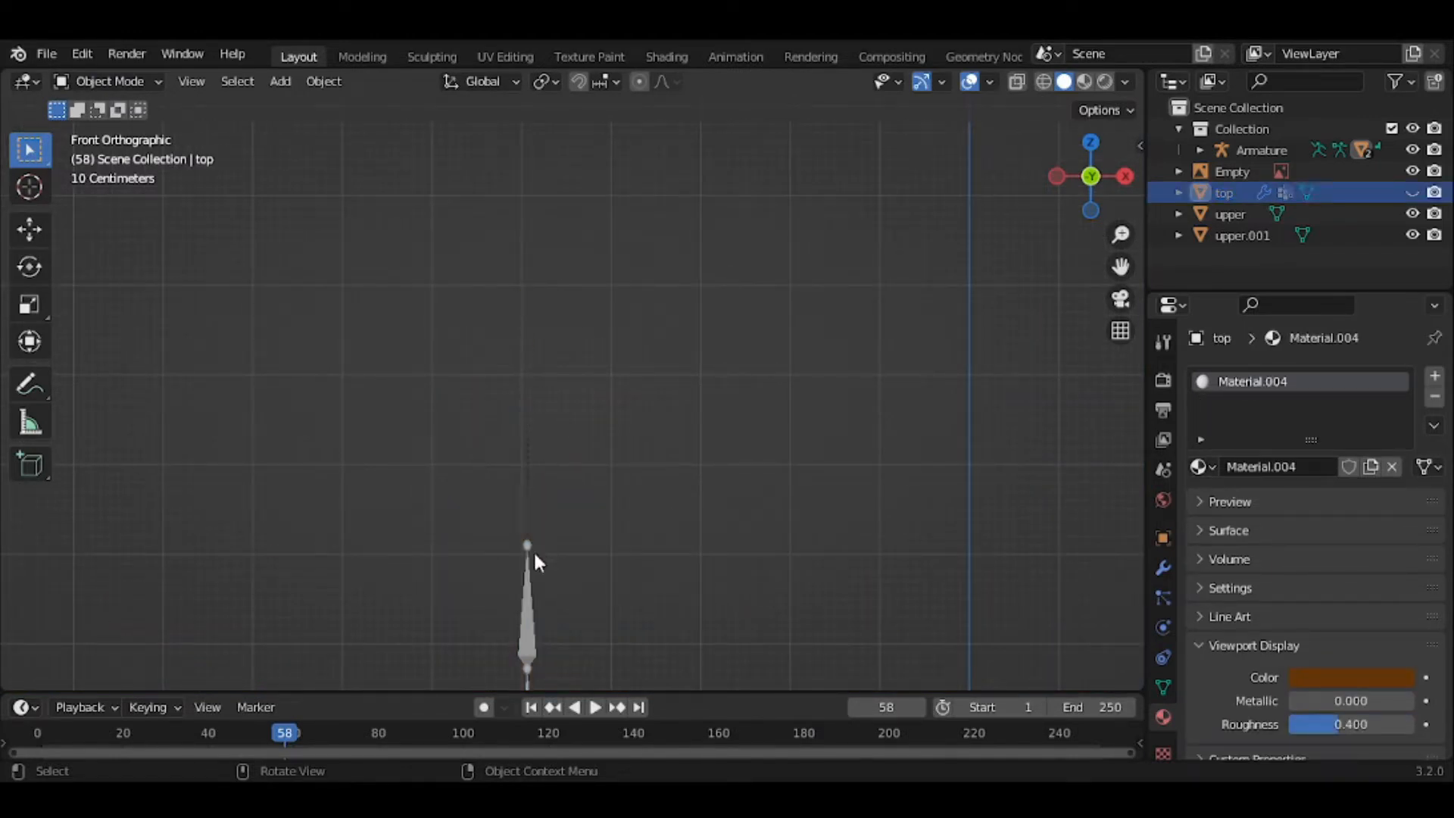
key("ctrl+z")
key("ctrl+z")
key("ctrl+z")
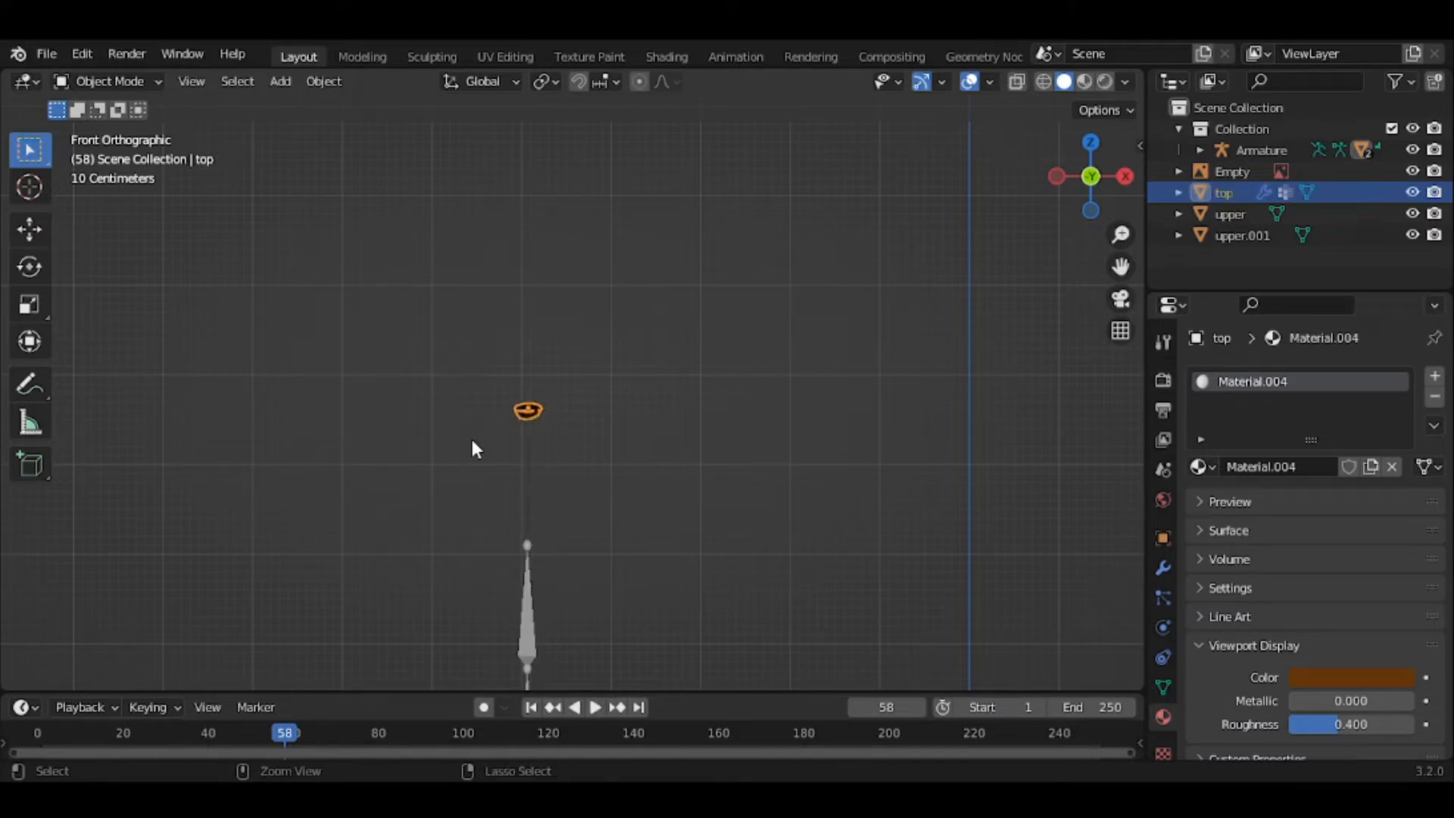
Join the lips object "top" into the body, with the body as the active object, and deselect everything
scroll(633, 500, "up", 5)
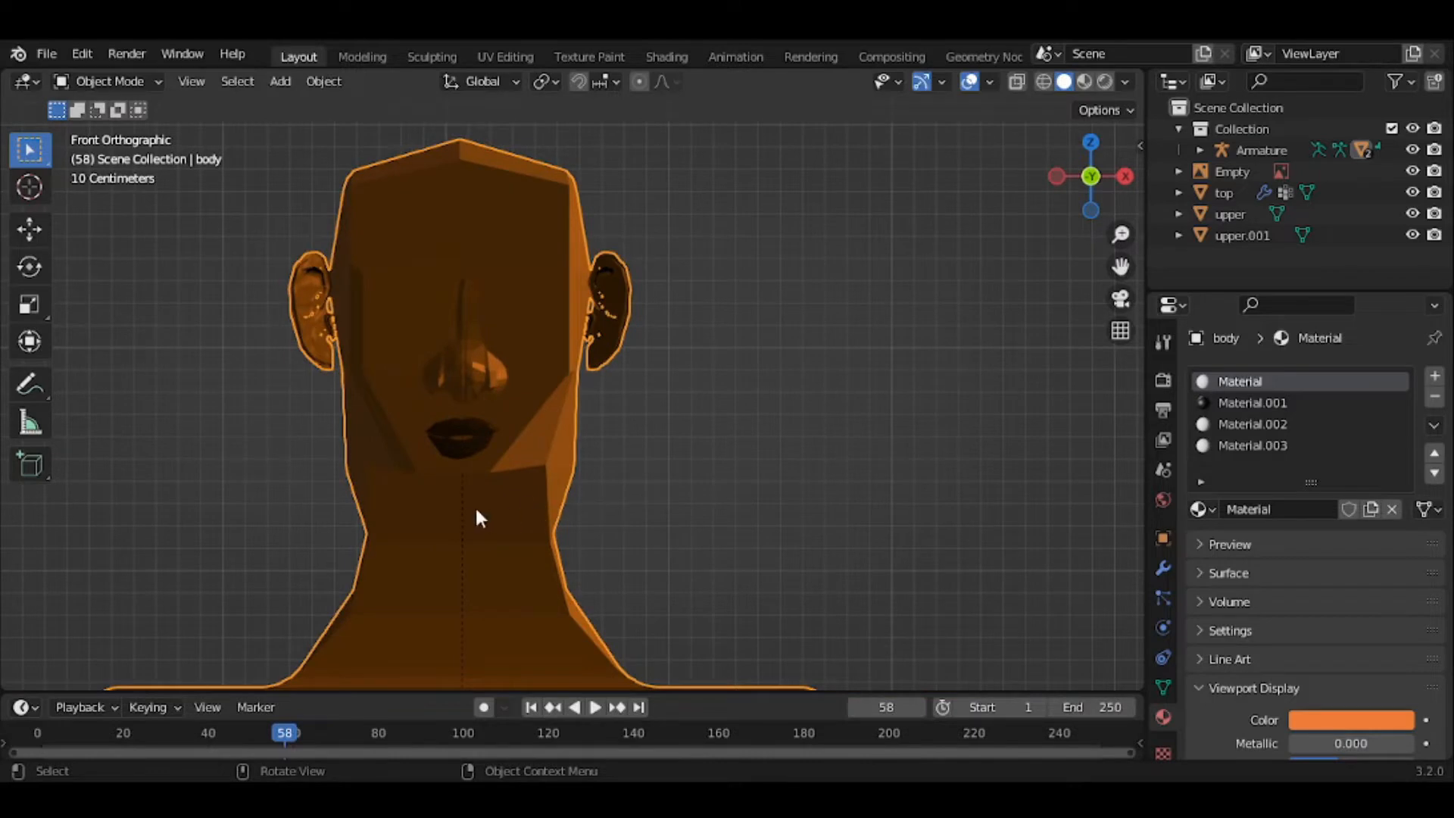
left_click(807, 453)
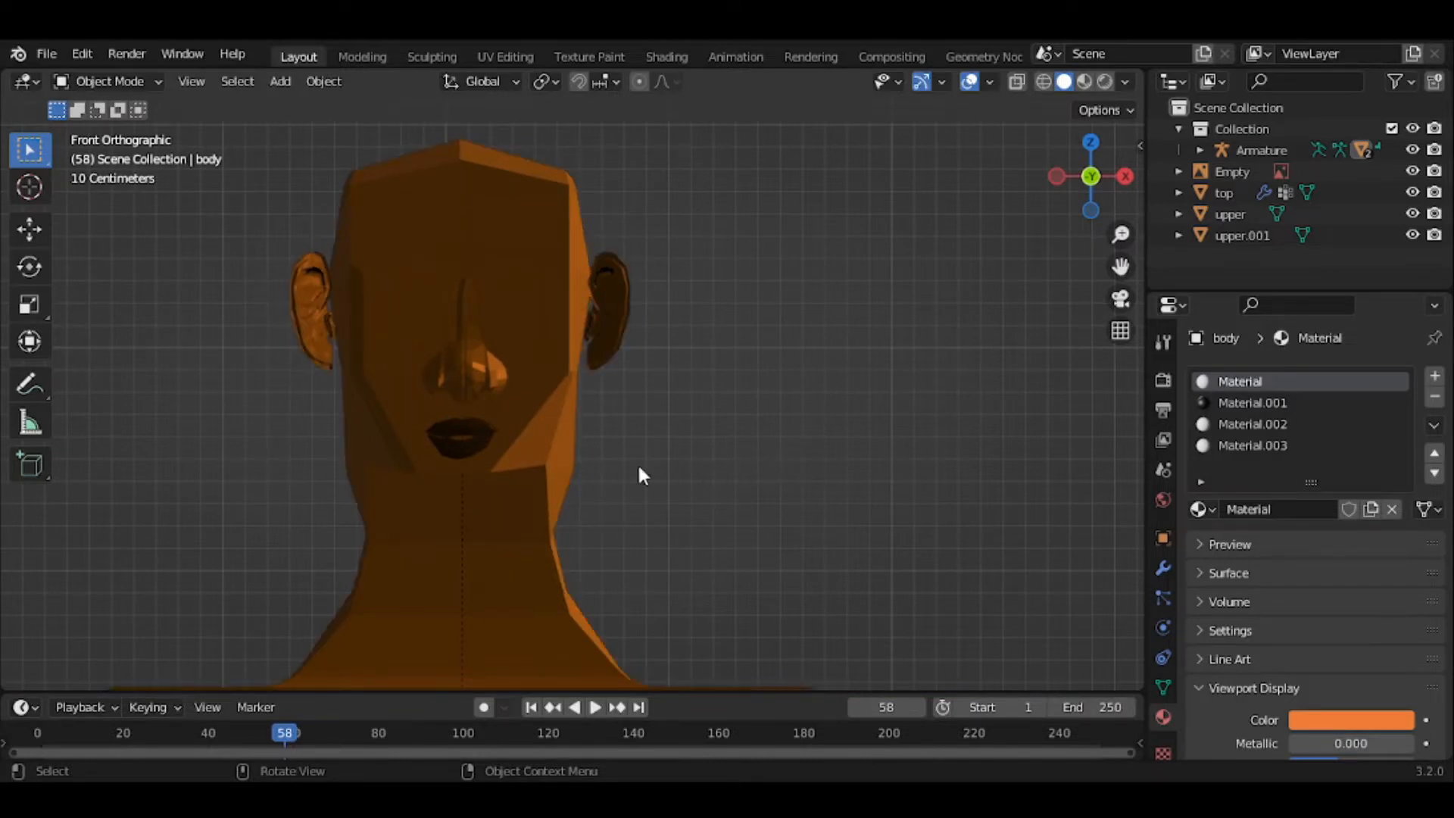
left_click(471, 447, "shift")
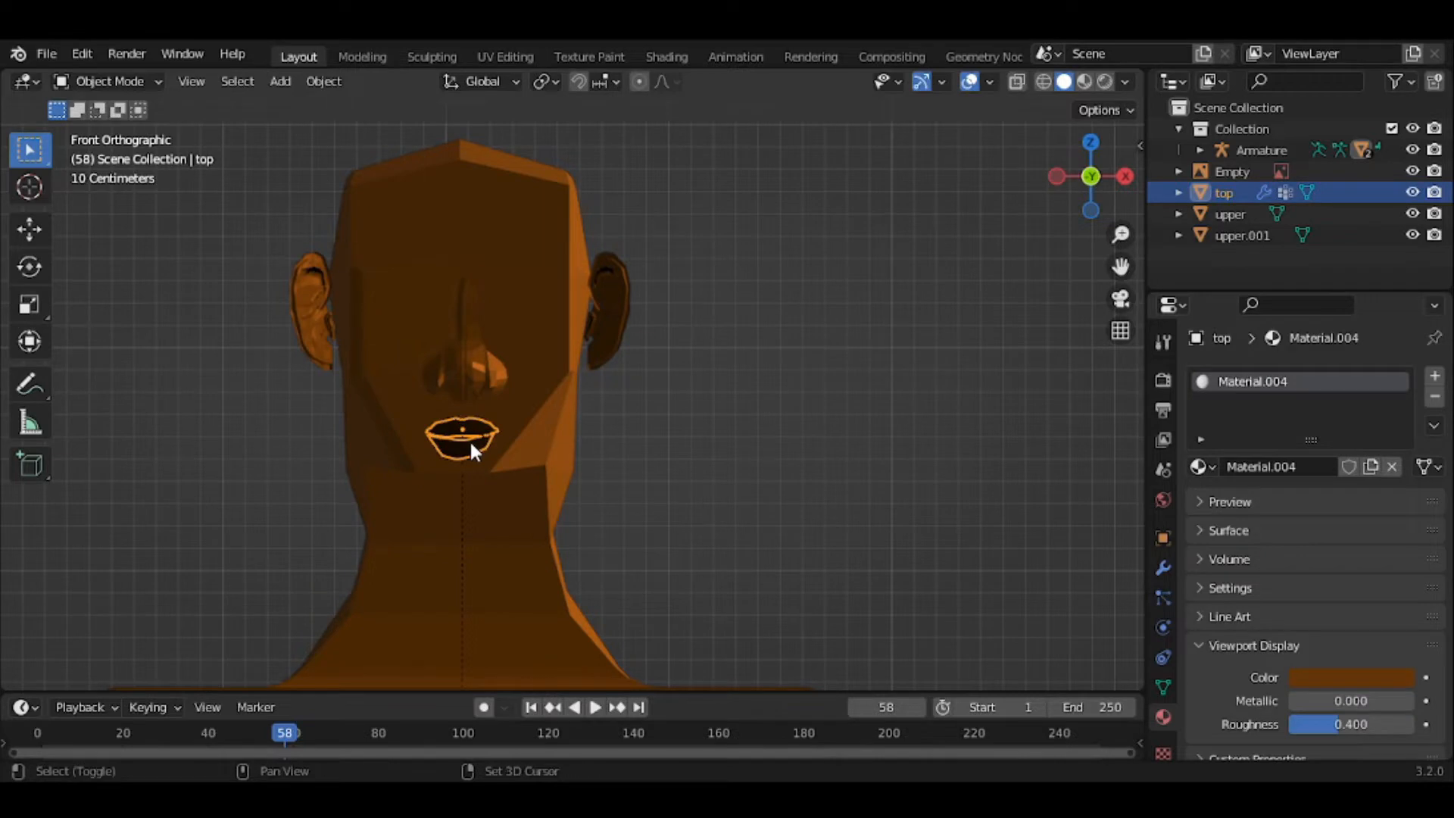
left_click(531, 440, "shift")
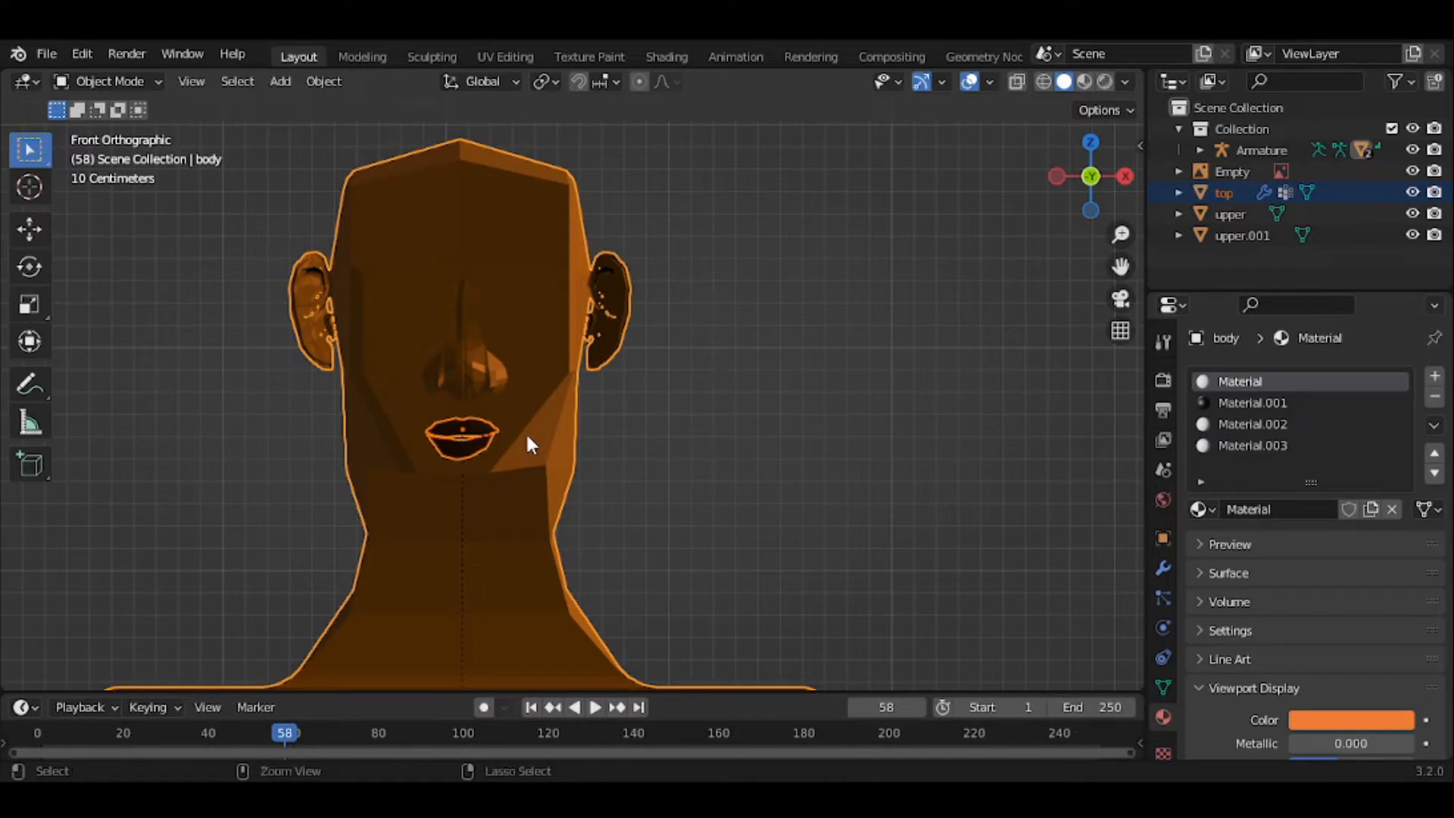
key("ctrl+j")
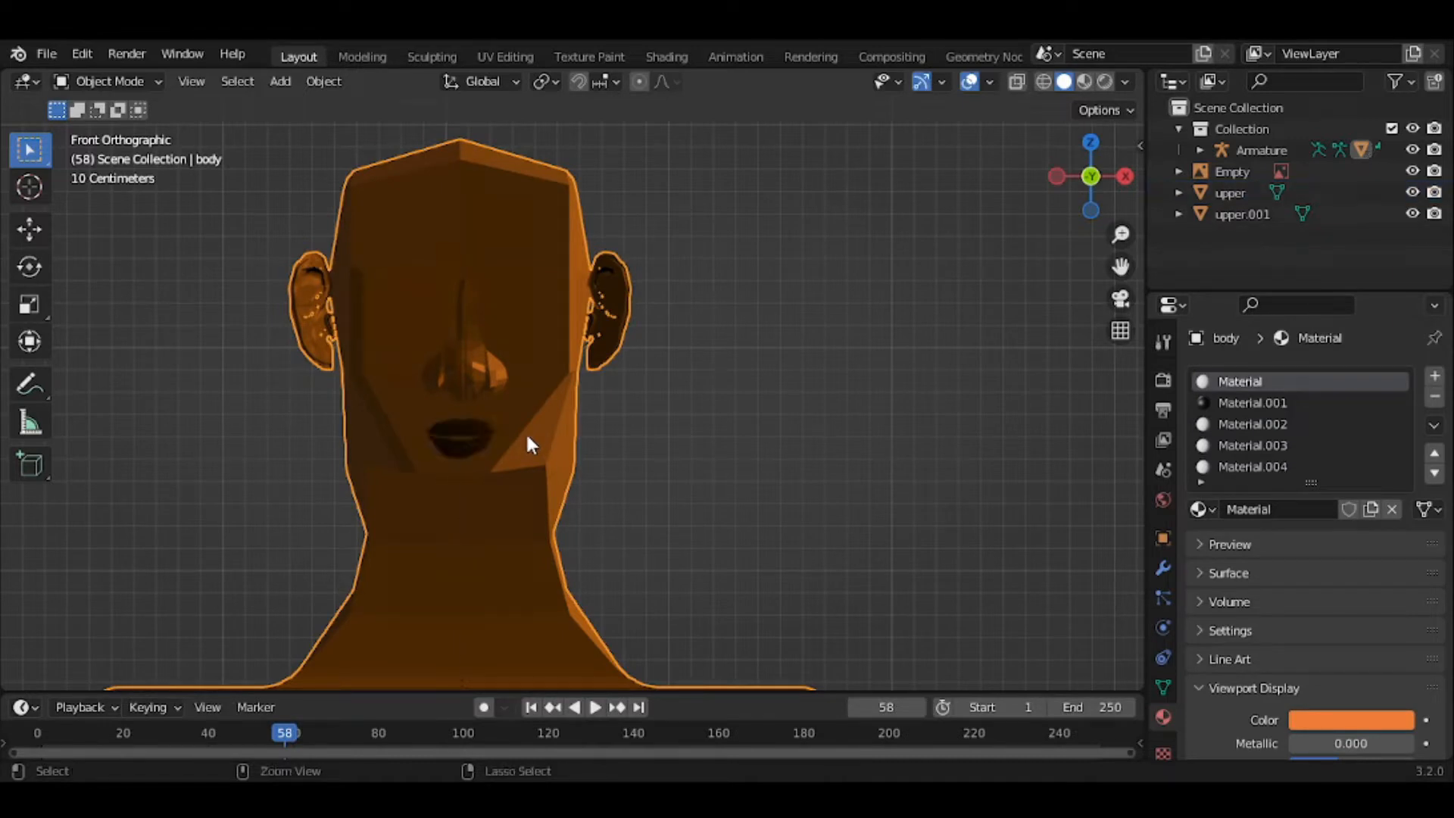
left_click(671, 437)
Hide the merged body and the armature in the front view
scroll(672, 438, "down", 4)
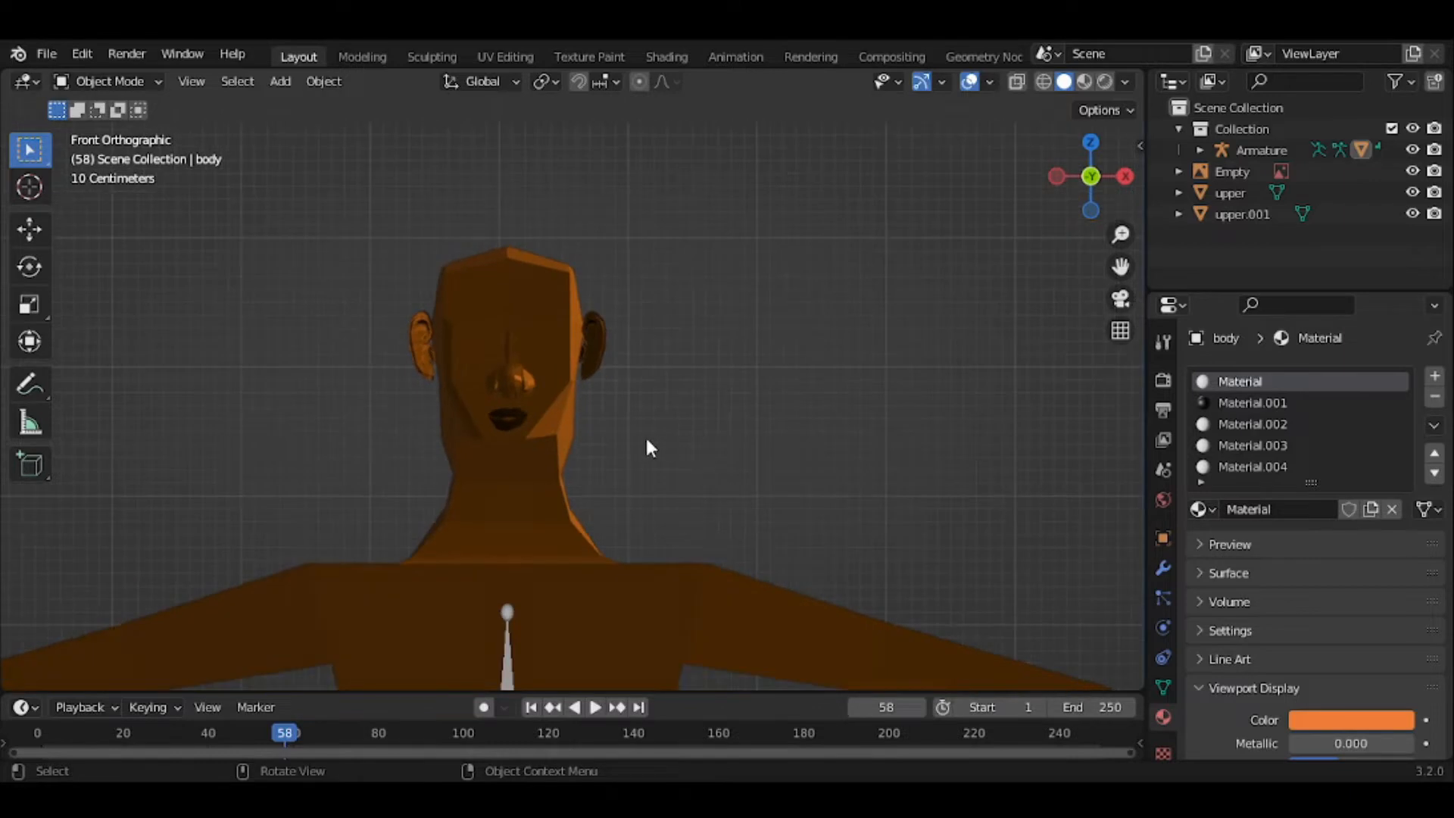
left_click(558, 421)
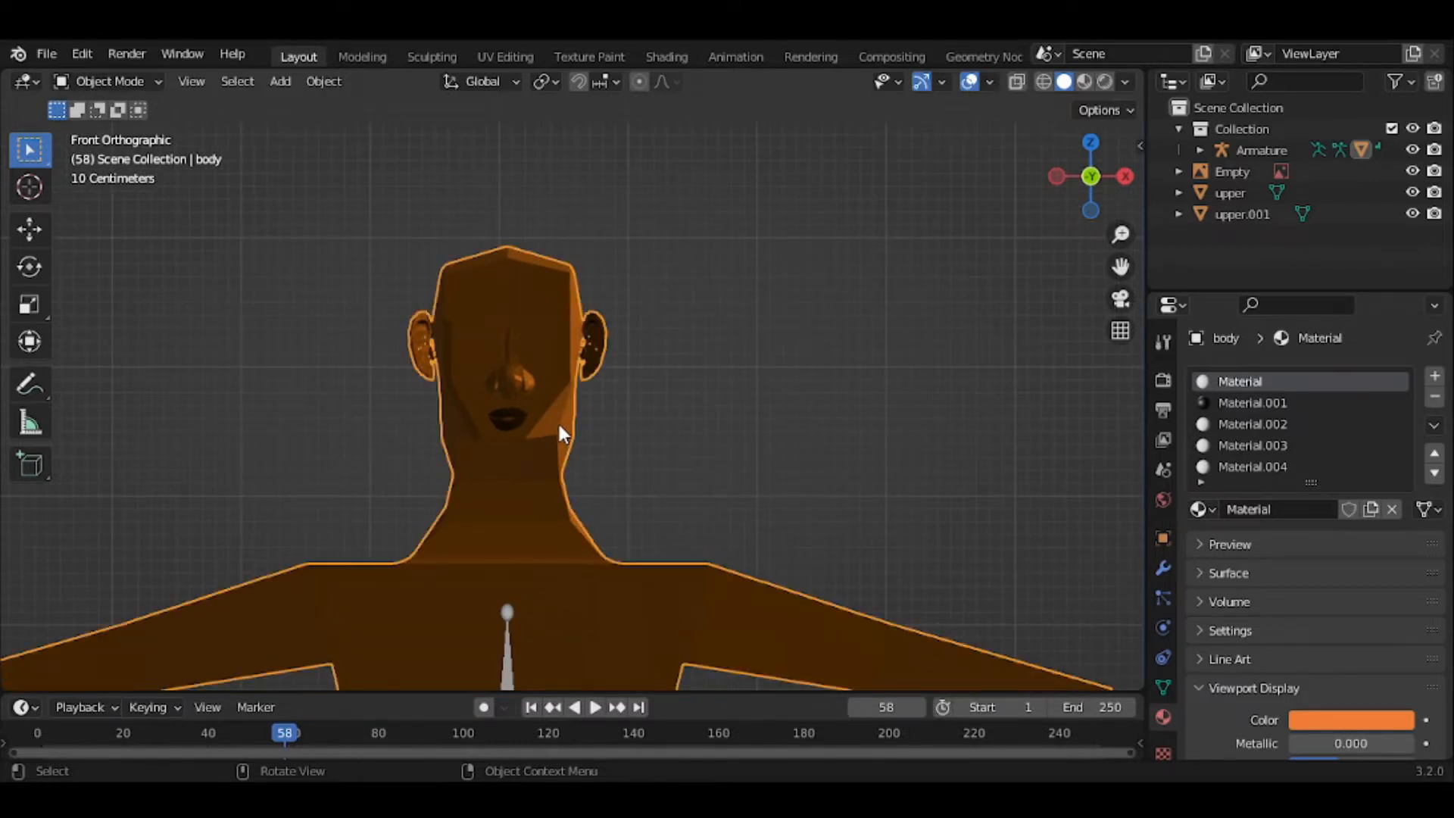
key("g")
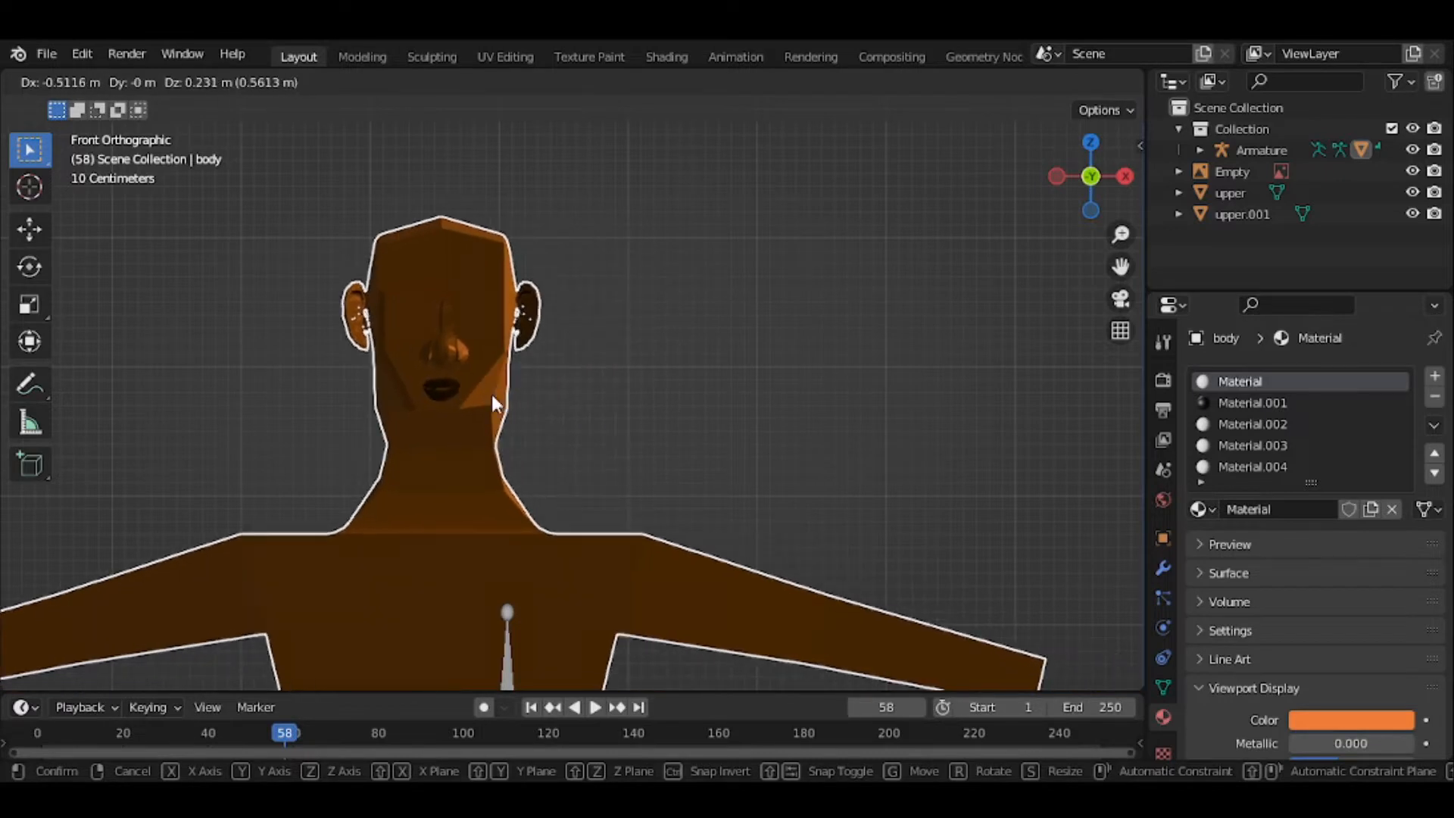
right_click(494, 405)
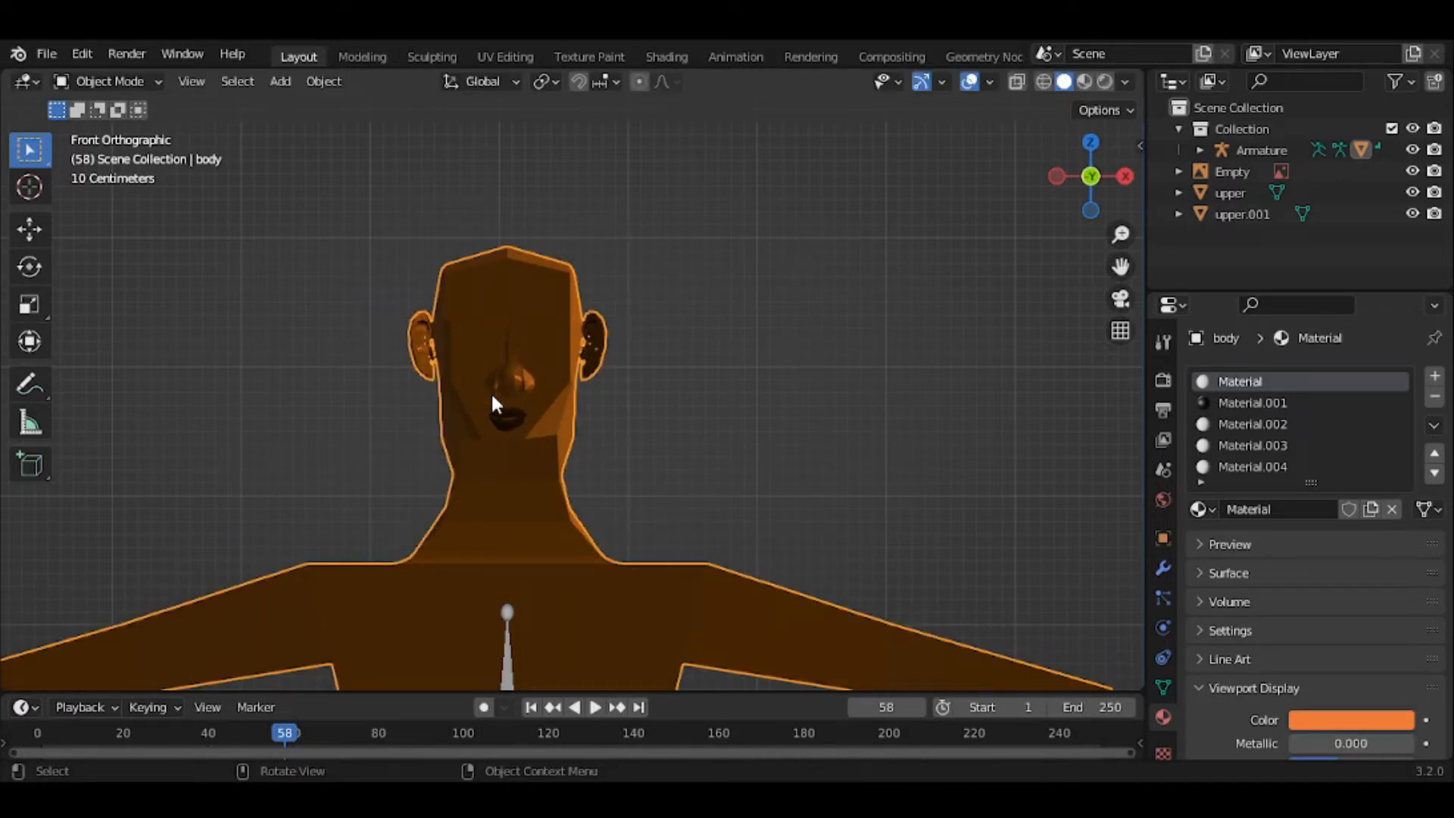
key("h")
scroll(492, 402, "down", 2)
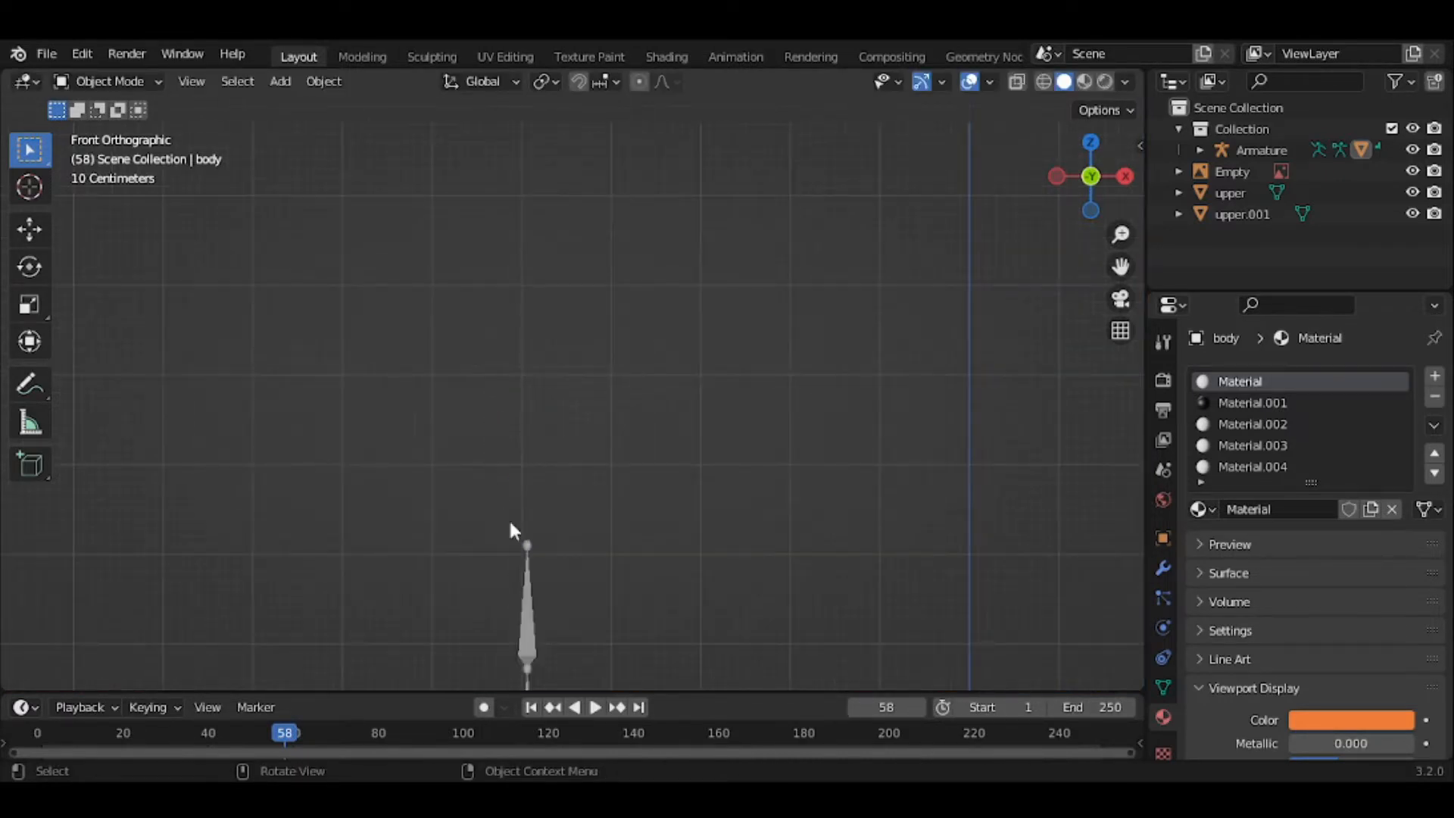
left_click(528, 568)
key("h")
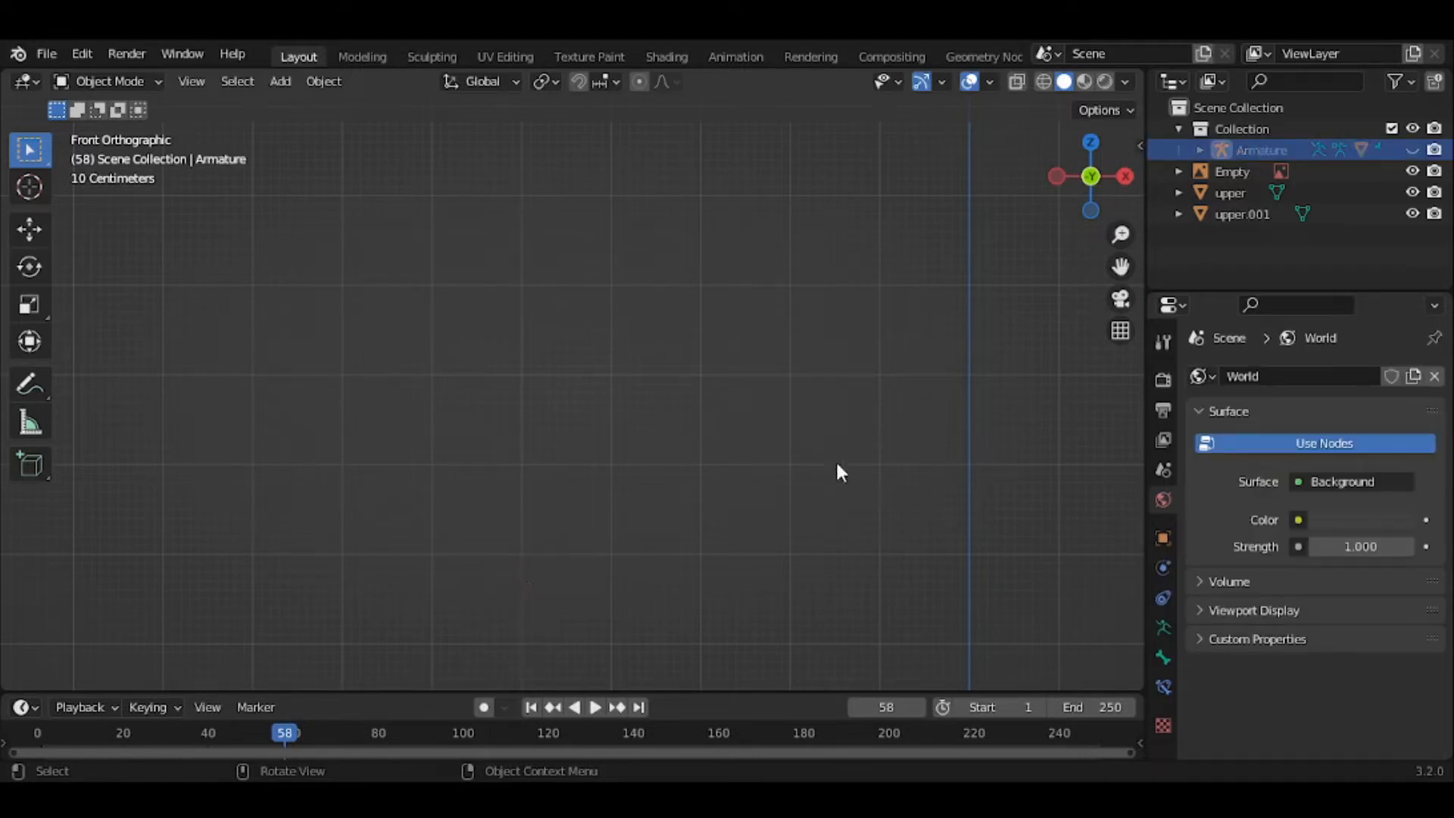
Examine the lip reference image and its two small square meshes up close in wireframe and solid shading
scroll(874, 316, "down", 1)
scroll(875, 316, "down", 1)
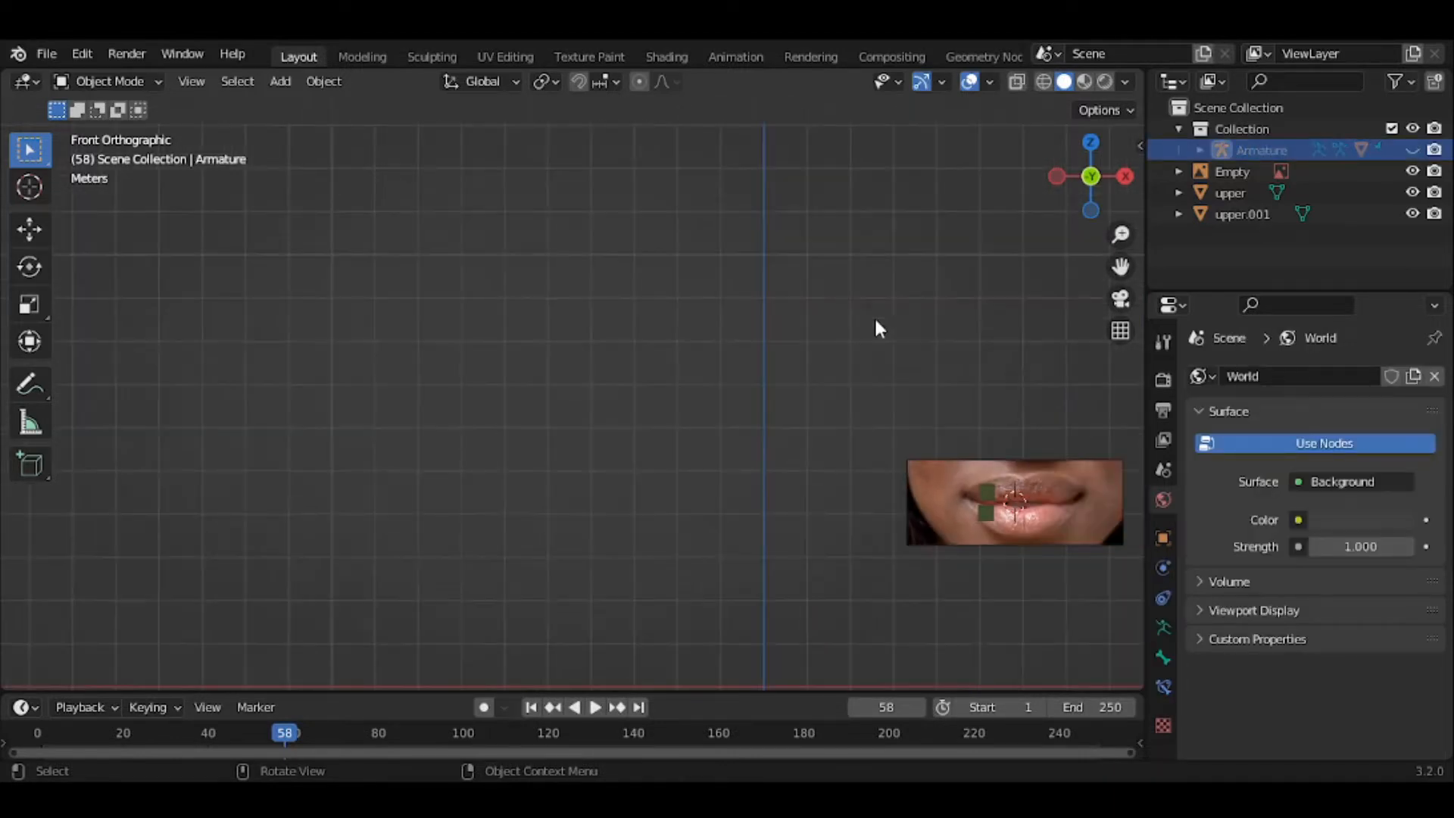
left_click_drag(1120, 267, 748, 240)
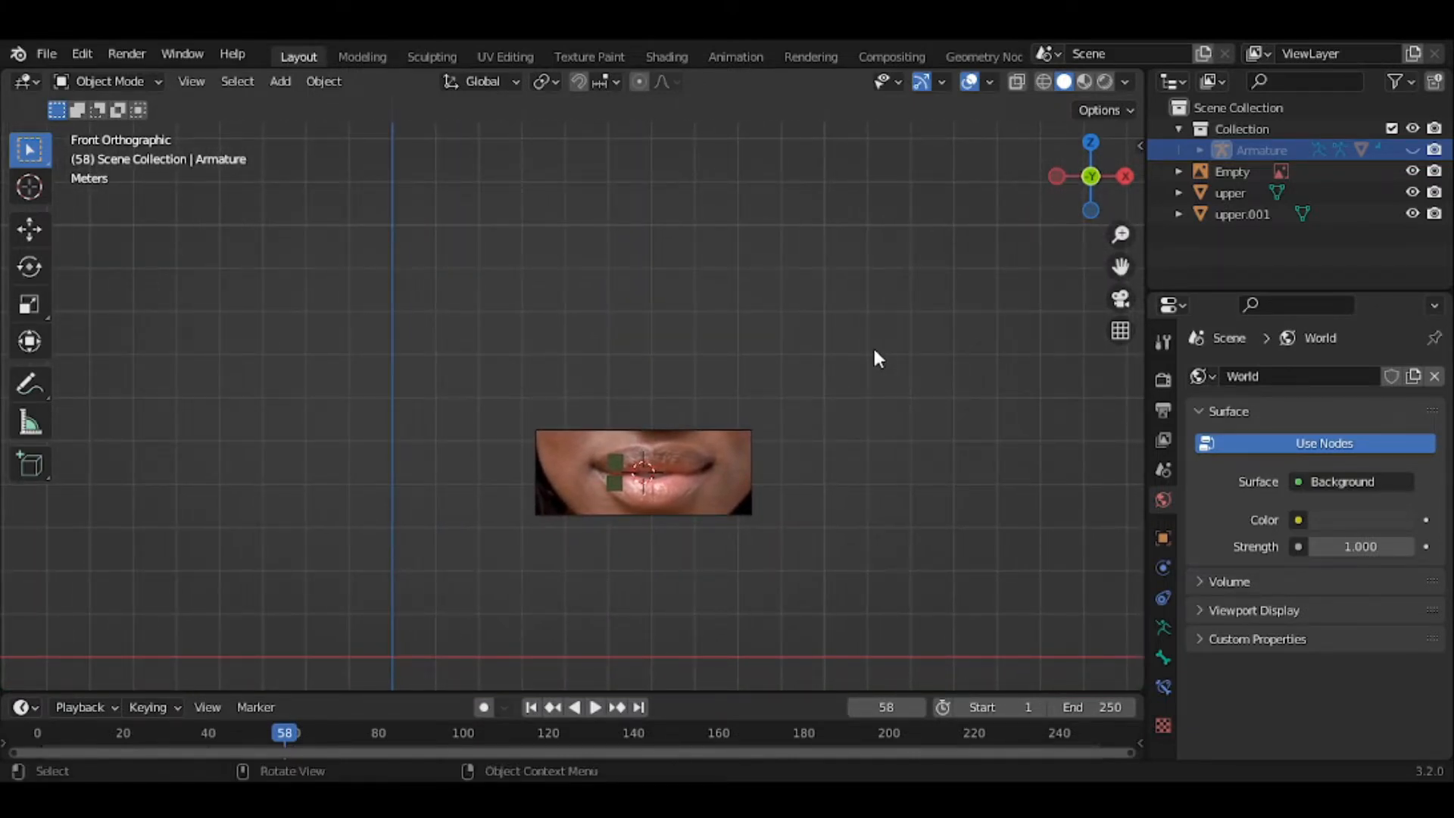
scroll(874, 356, "up", 3)
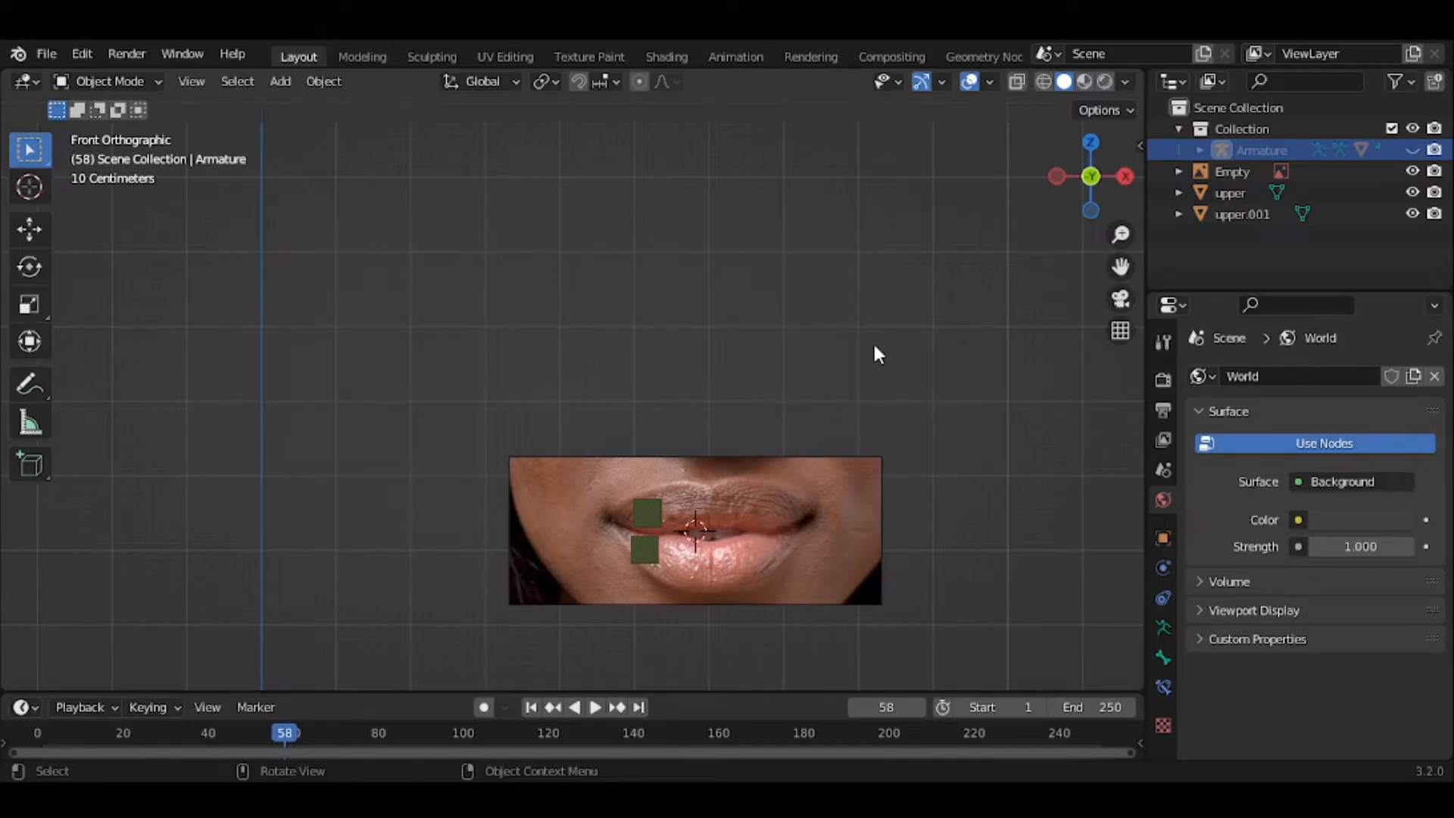
scroll(875, 354, "up", 2)
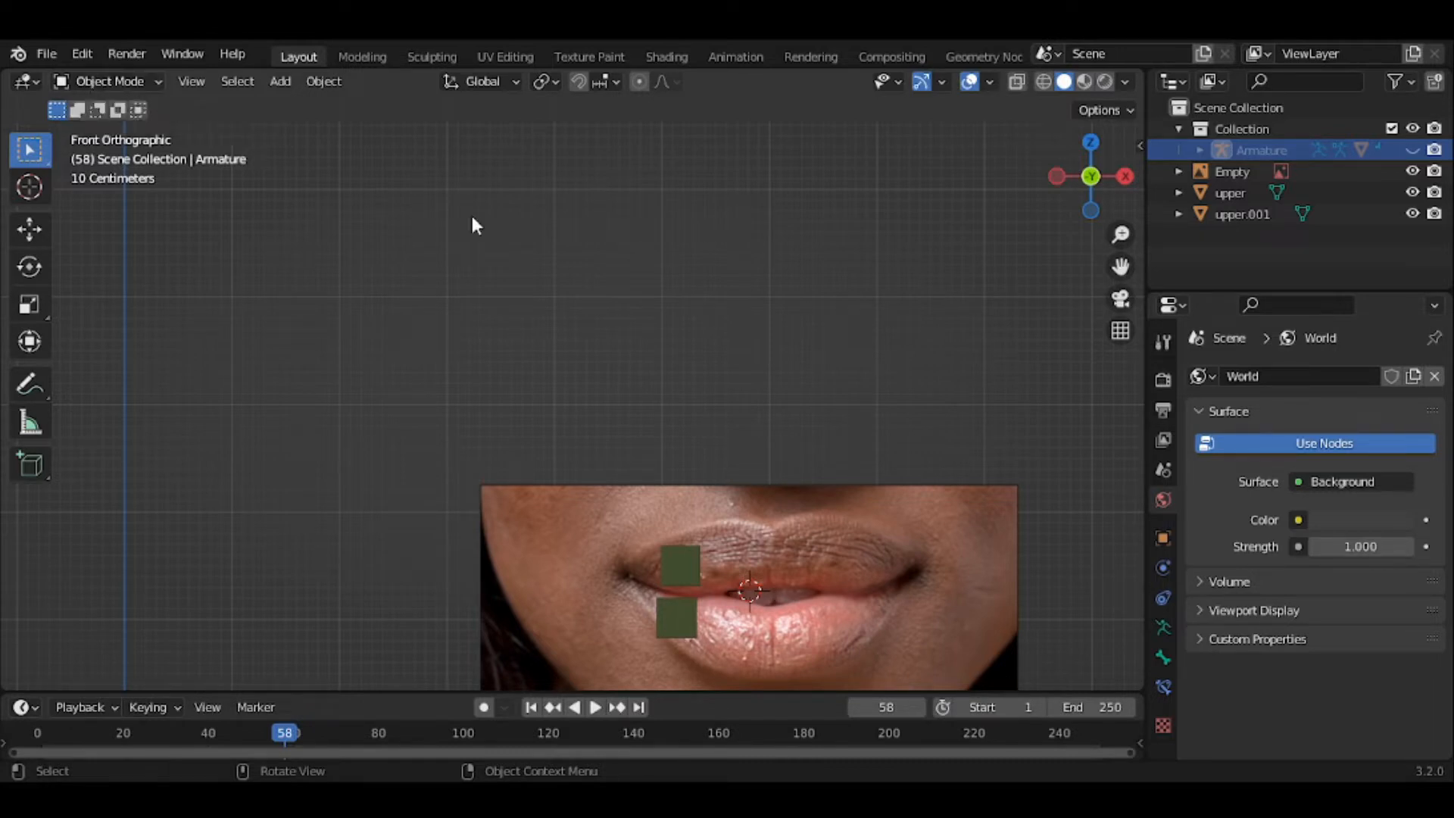
left_click(1043, 81)
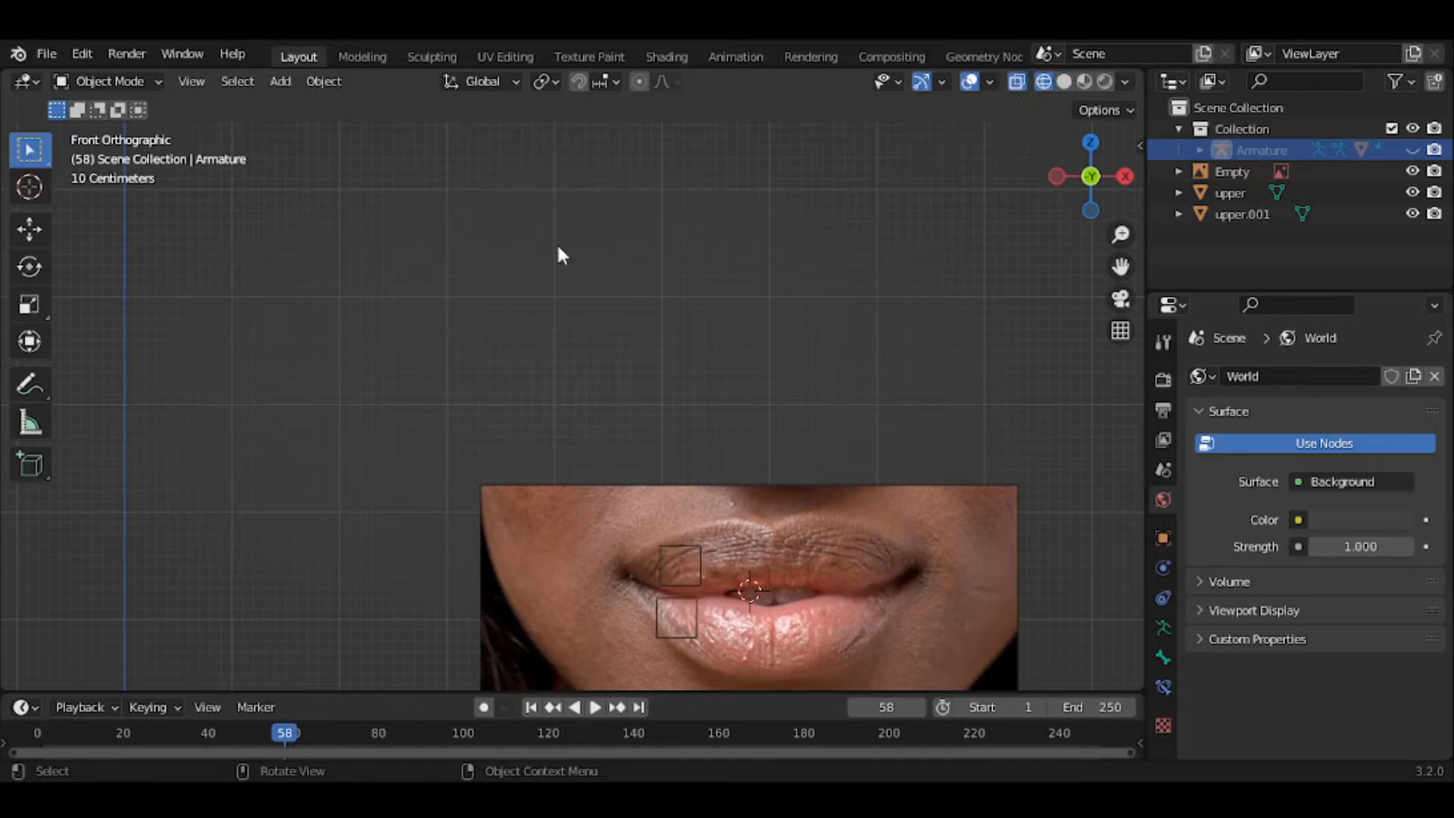
left_click(94, 81)
left_click(1065, 81)
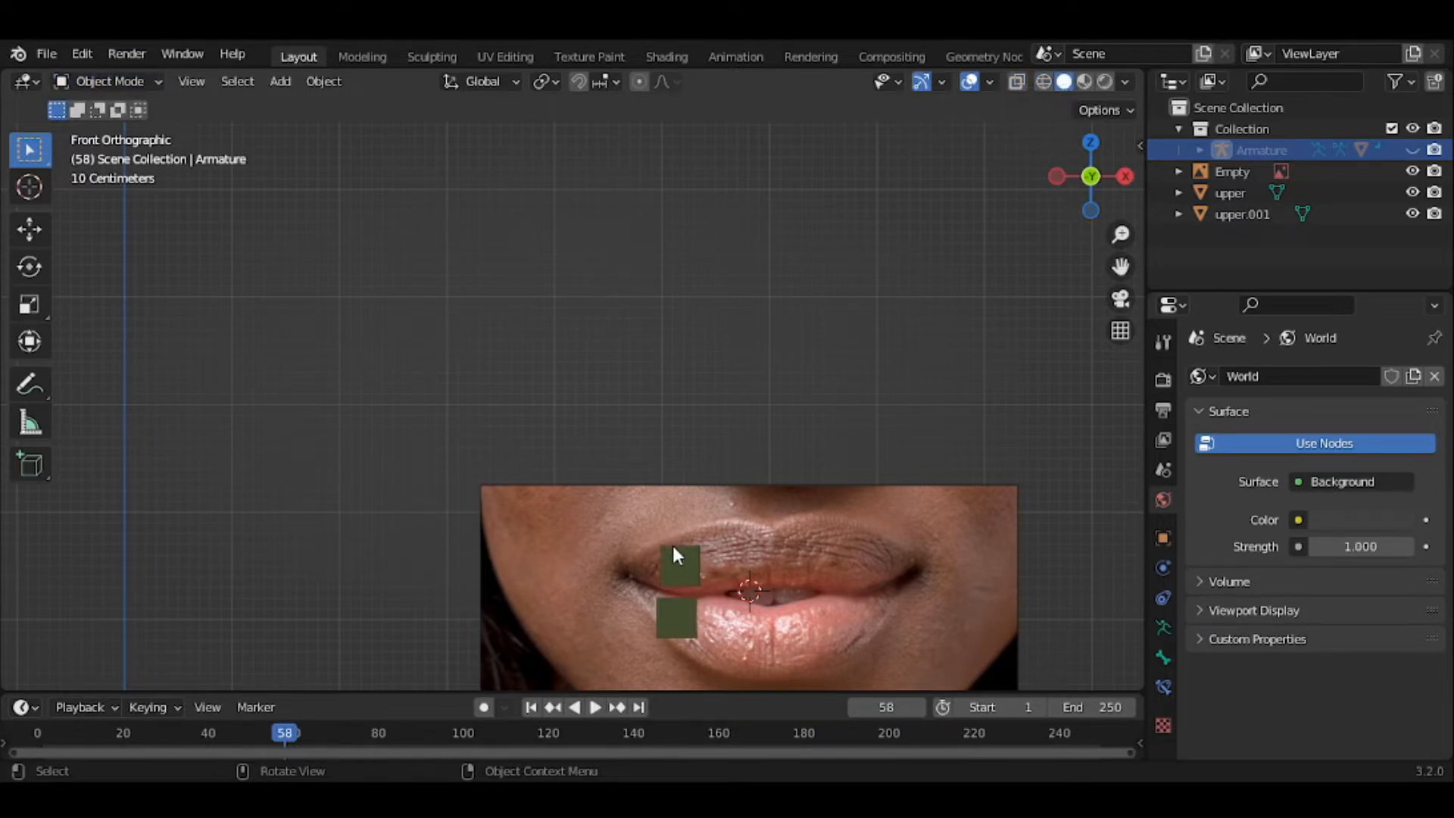
Centre the "upper" square on the reference's upper lip and stretch it along X by about 7.07 to span the mouth
left_click(676, 566)
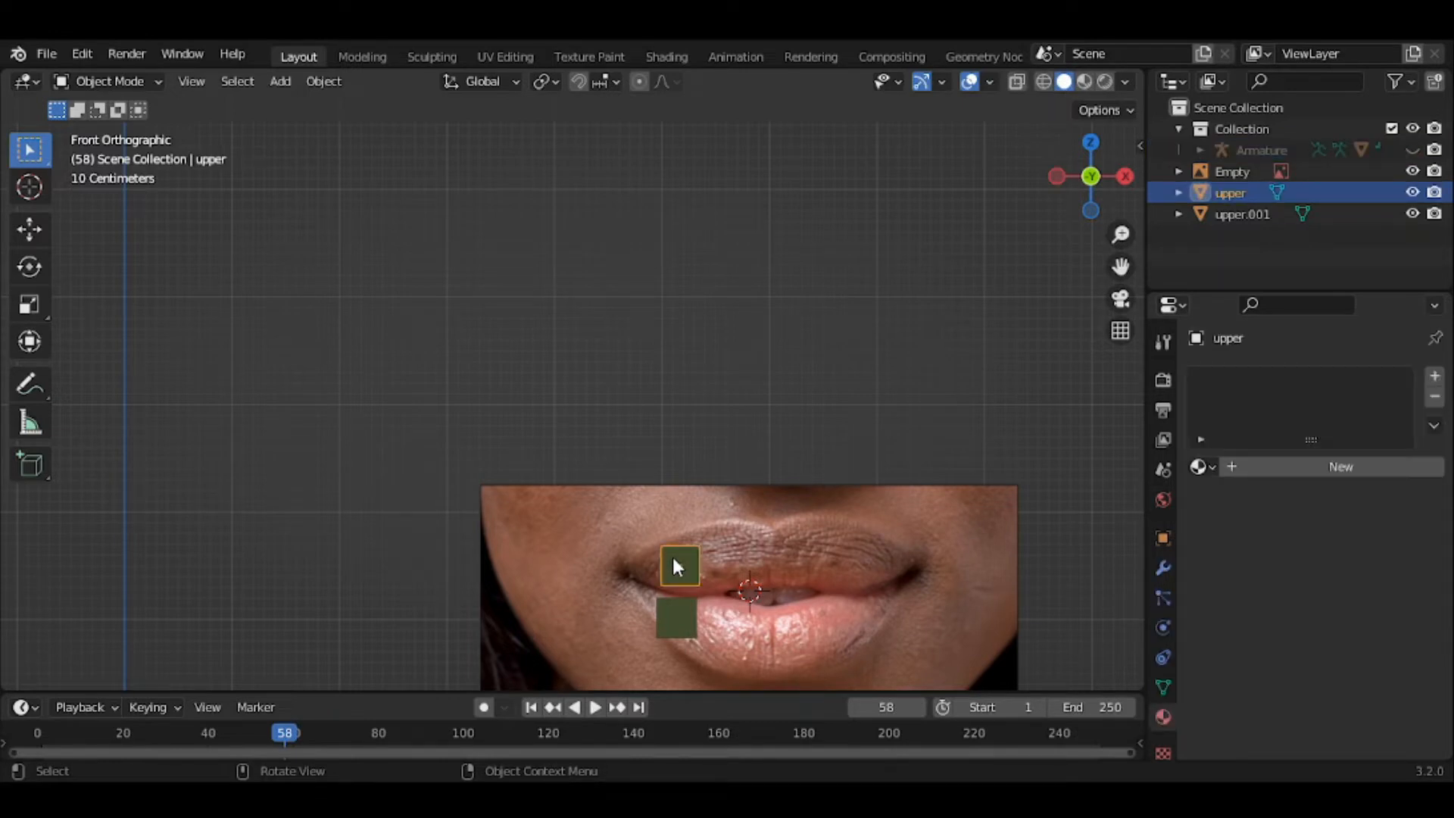
key("g")
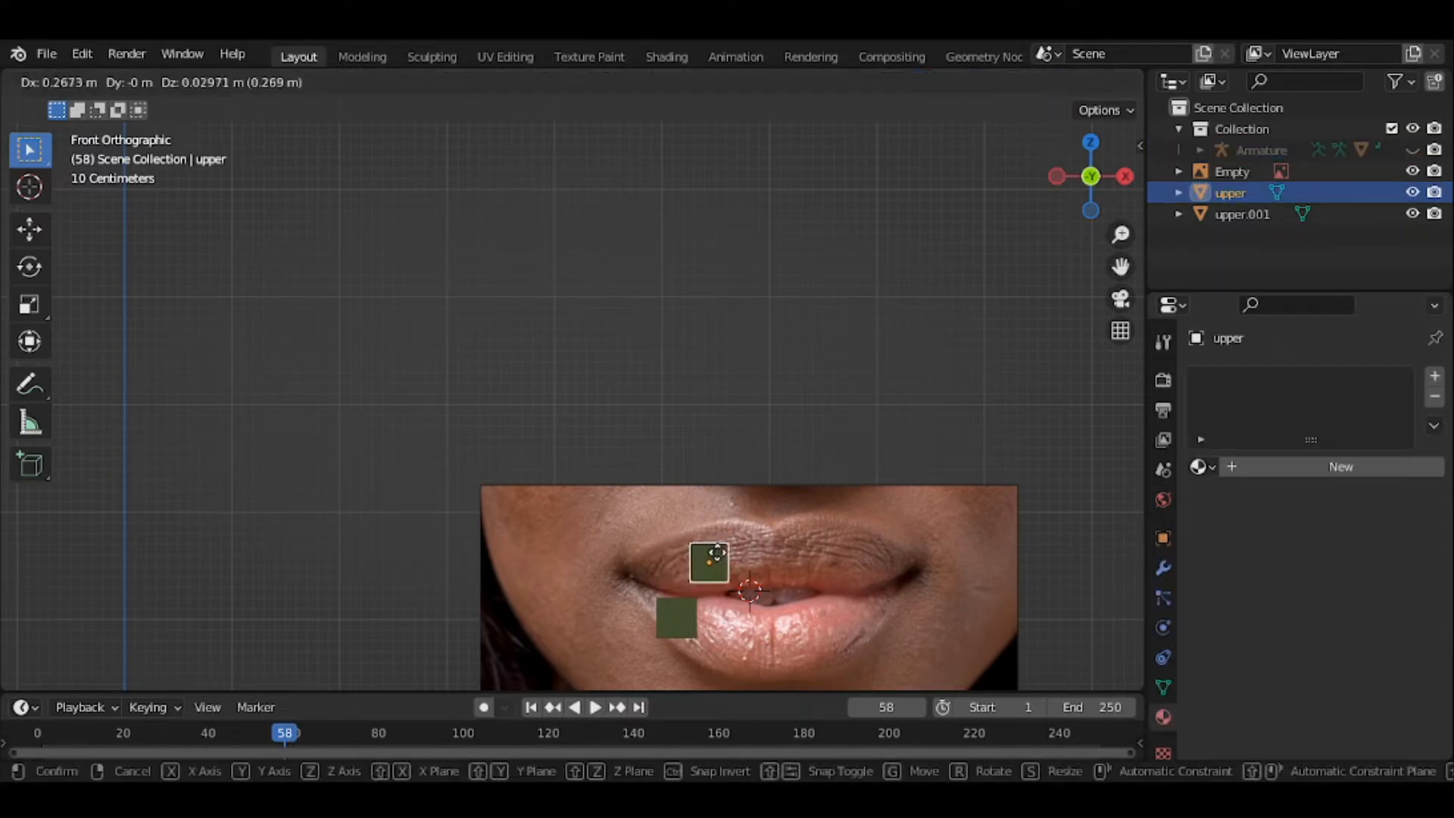
left_click(771, 561)
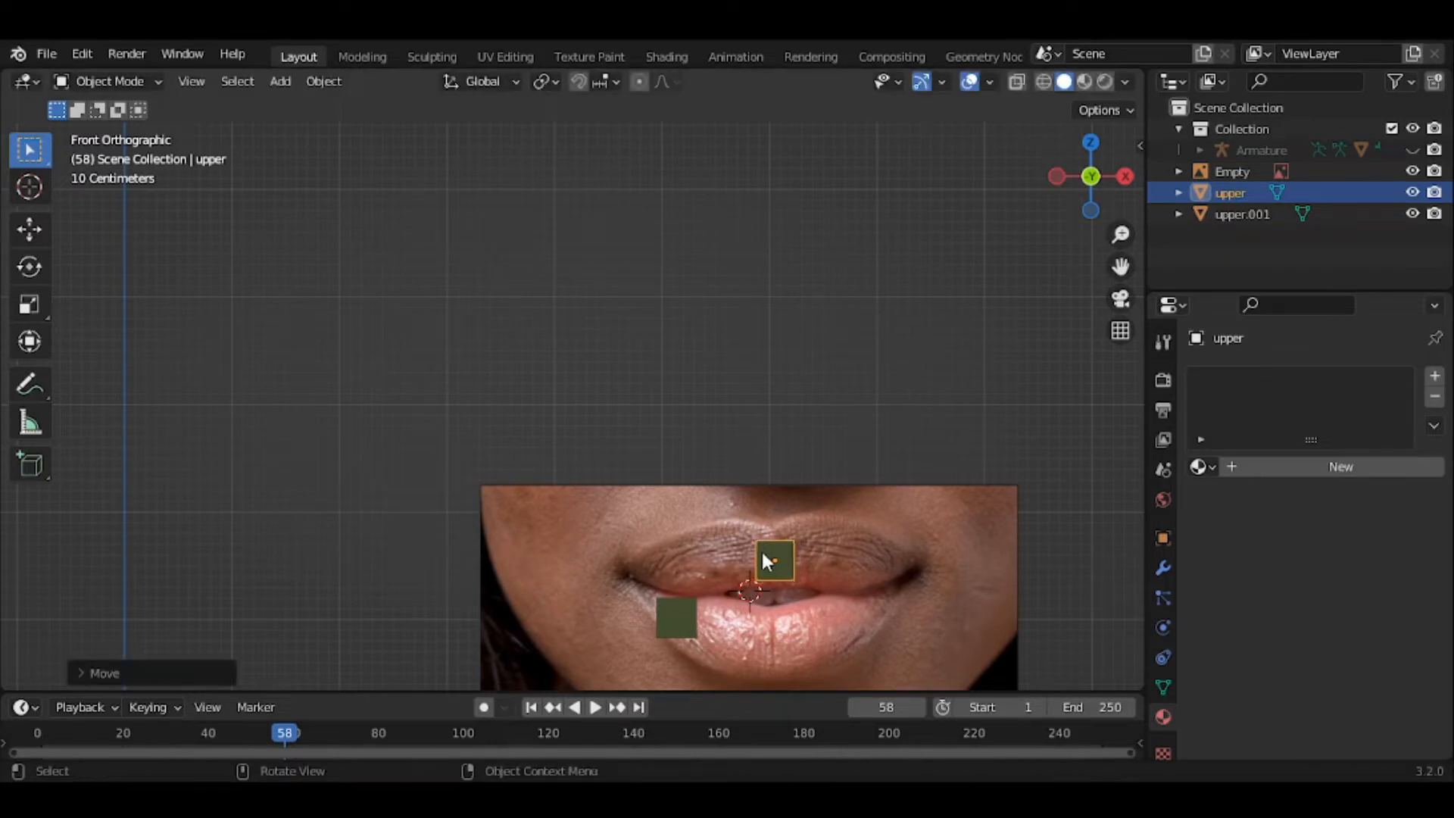
key("s")
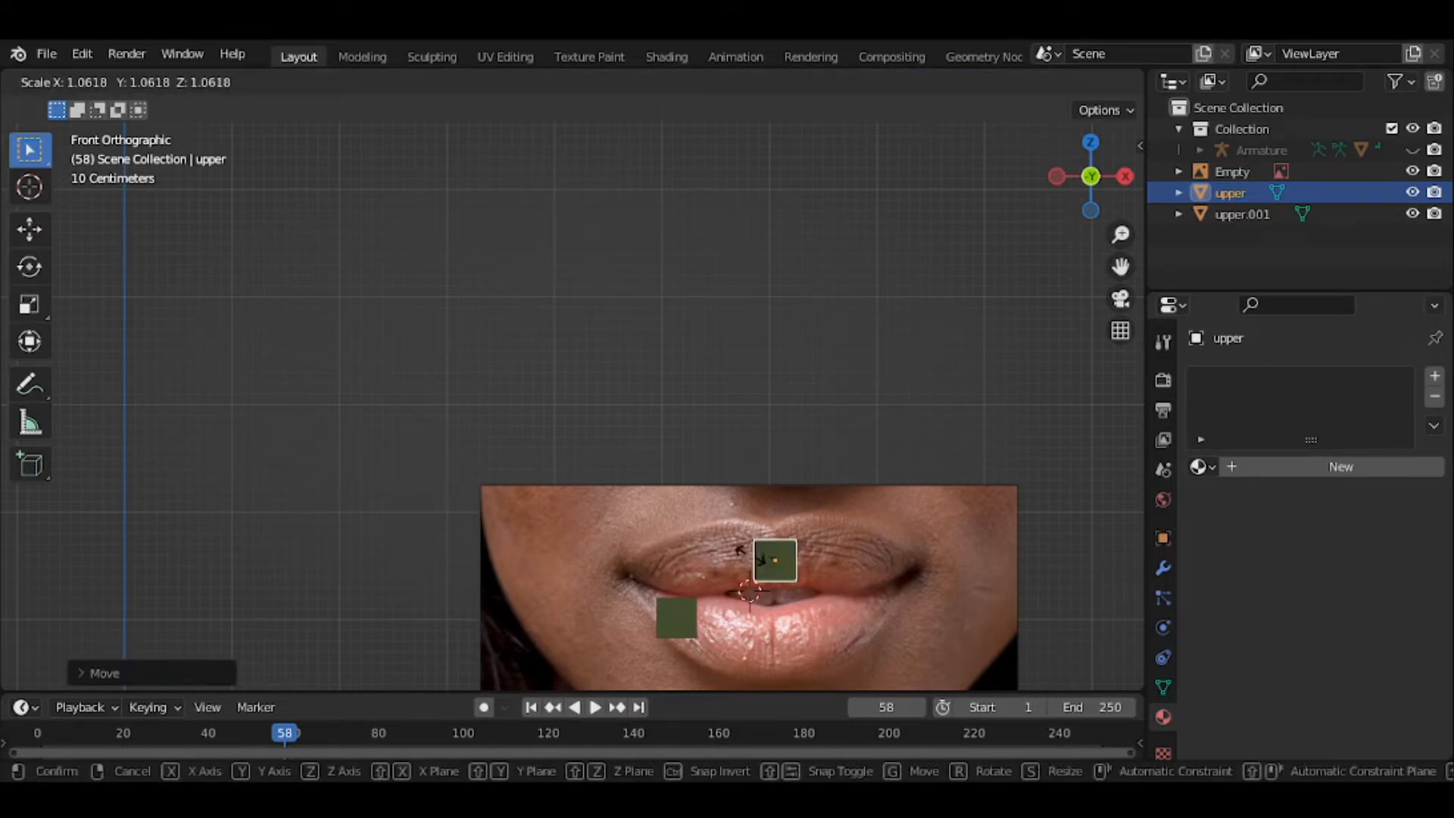
right_click(733, 562)
key("s")
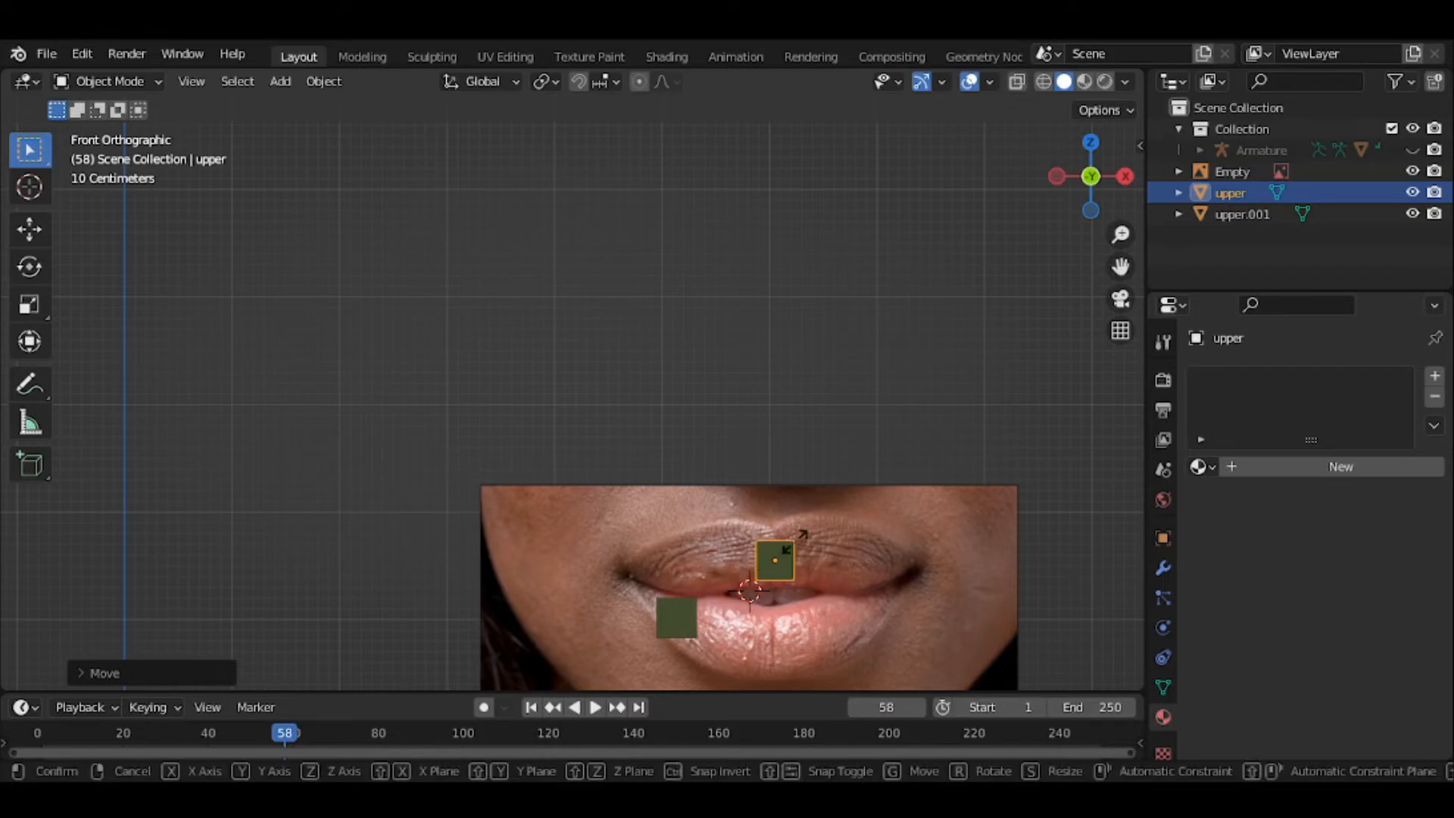
key("x")
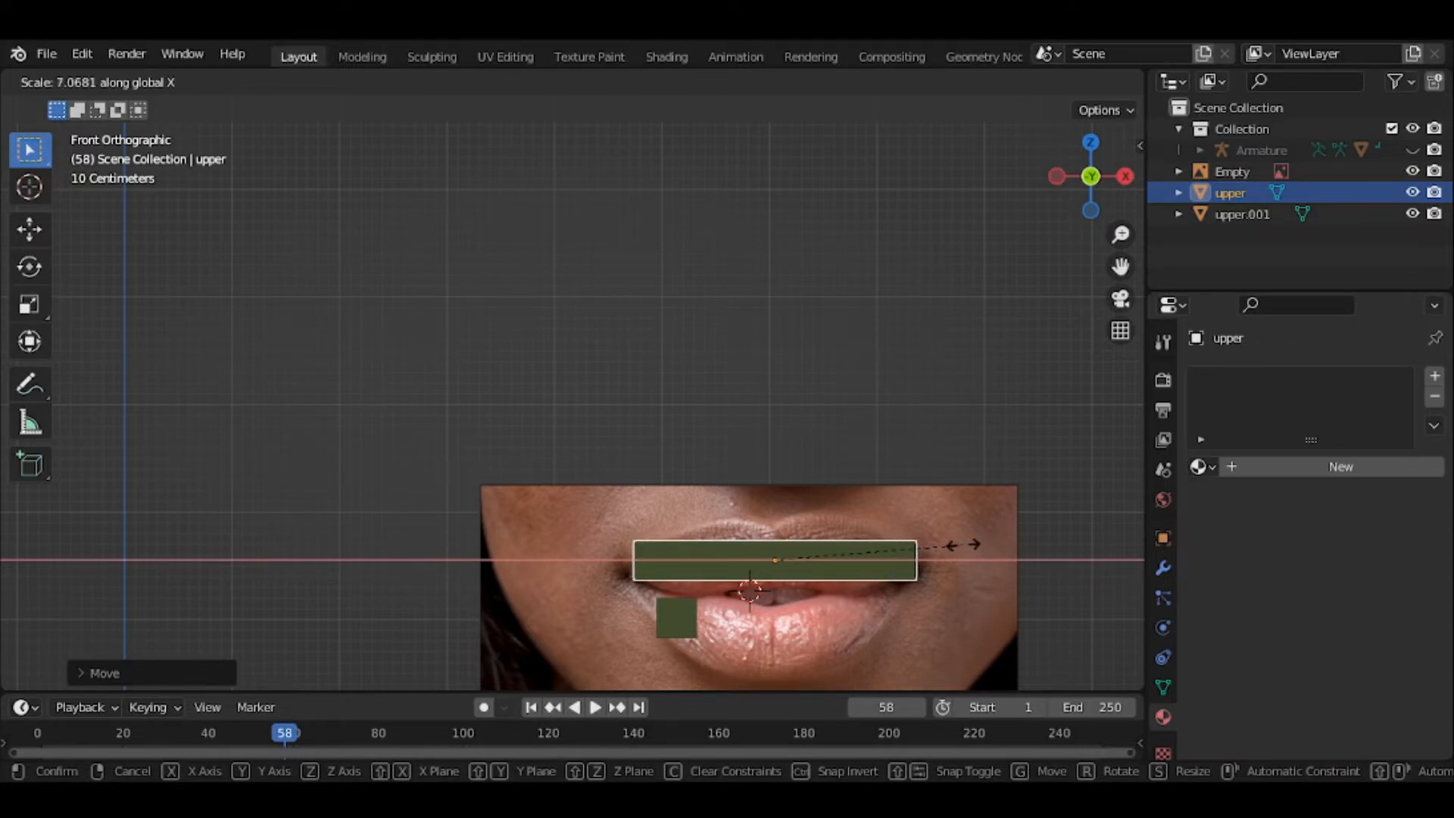
left_click(963, 545)
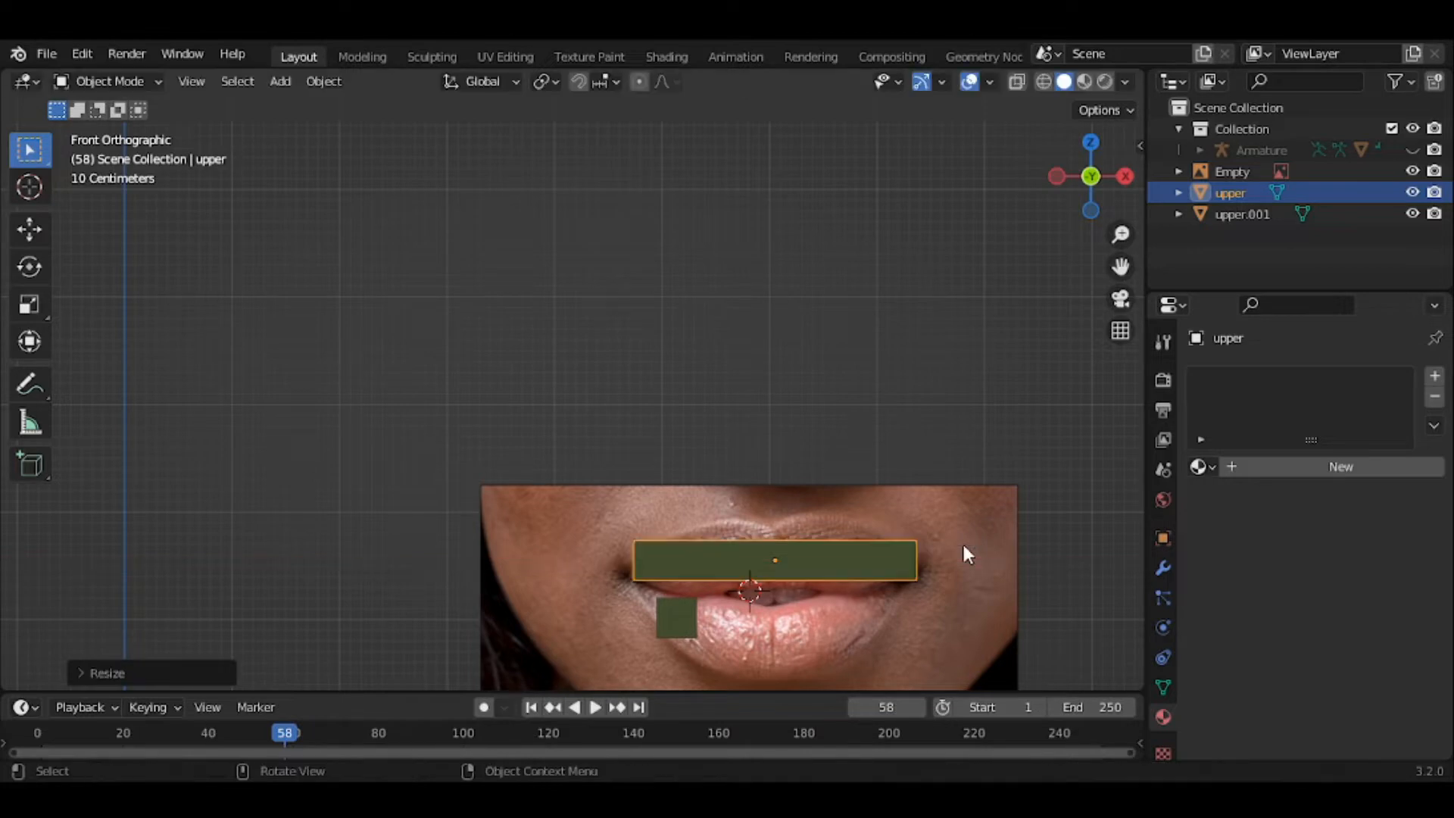
Centre the "upper.001" square on the reference's lower lip and stretch it along X to nearly the width of the upper bar
left_click(672, 603)
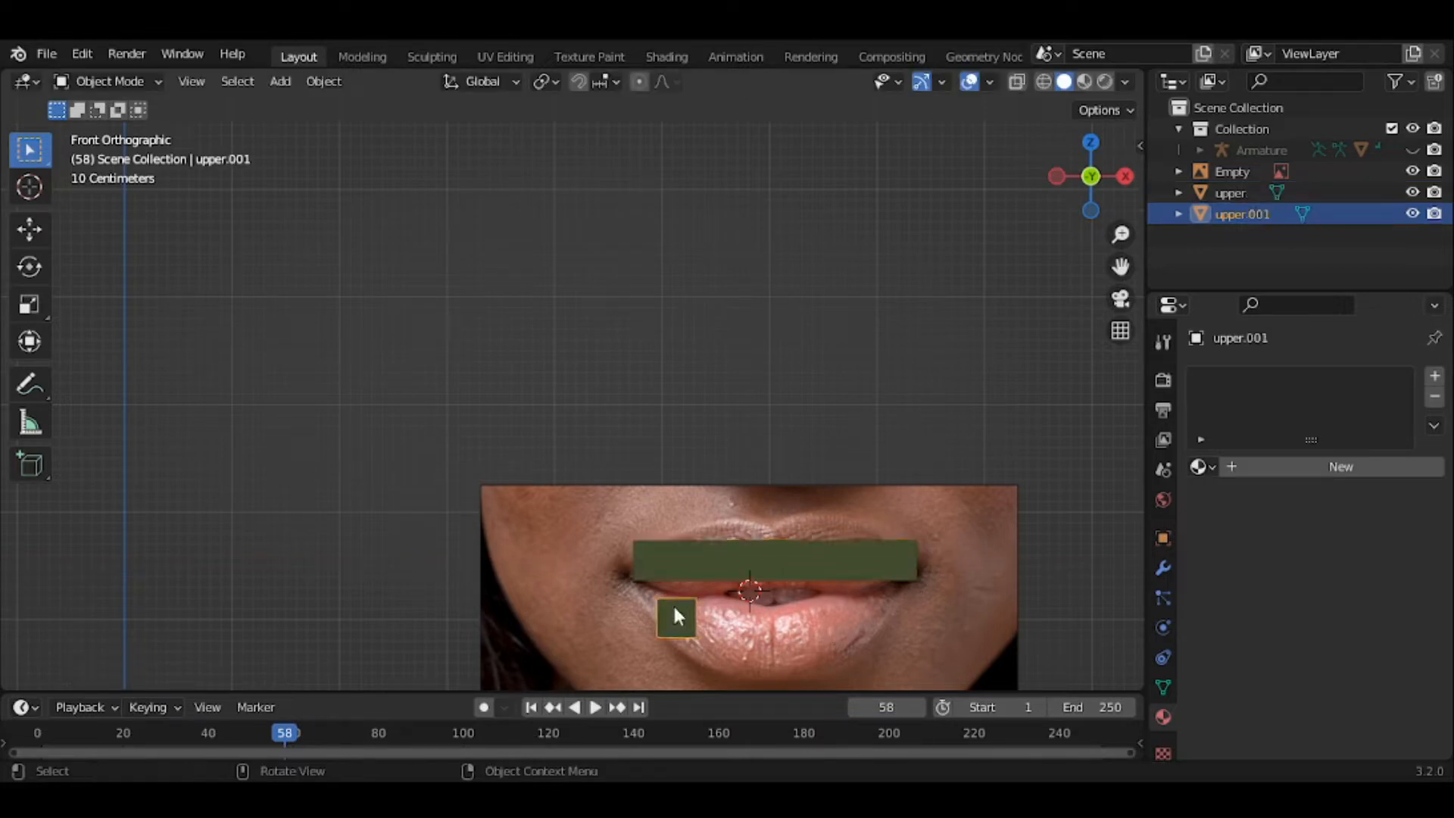
key("g")
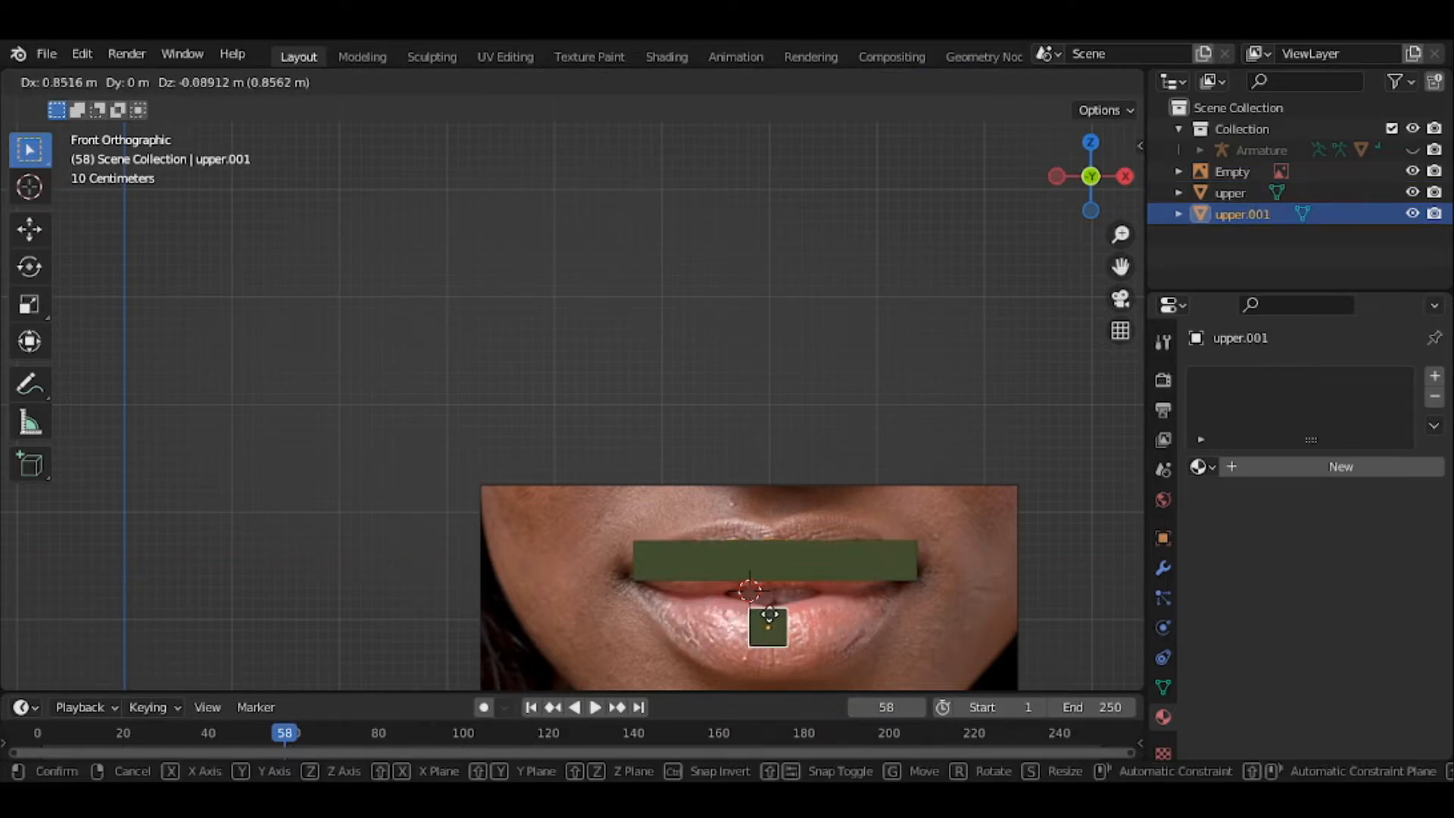
left_click(770, 608)
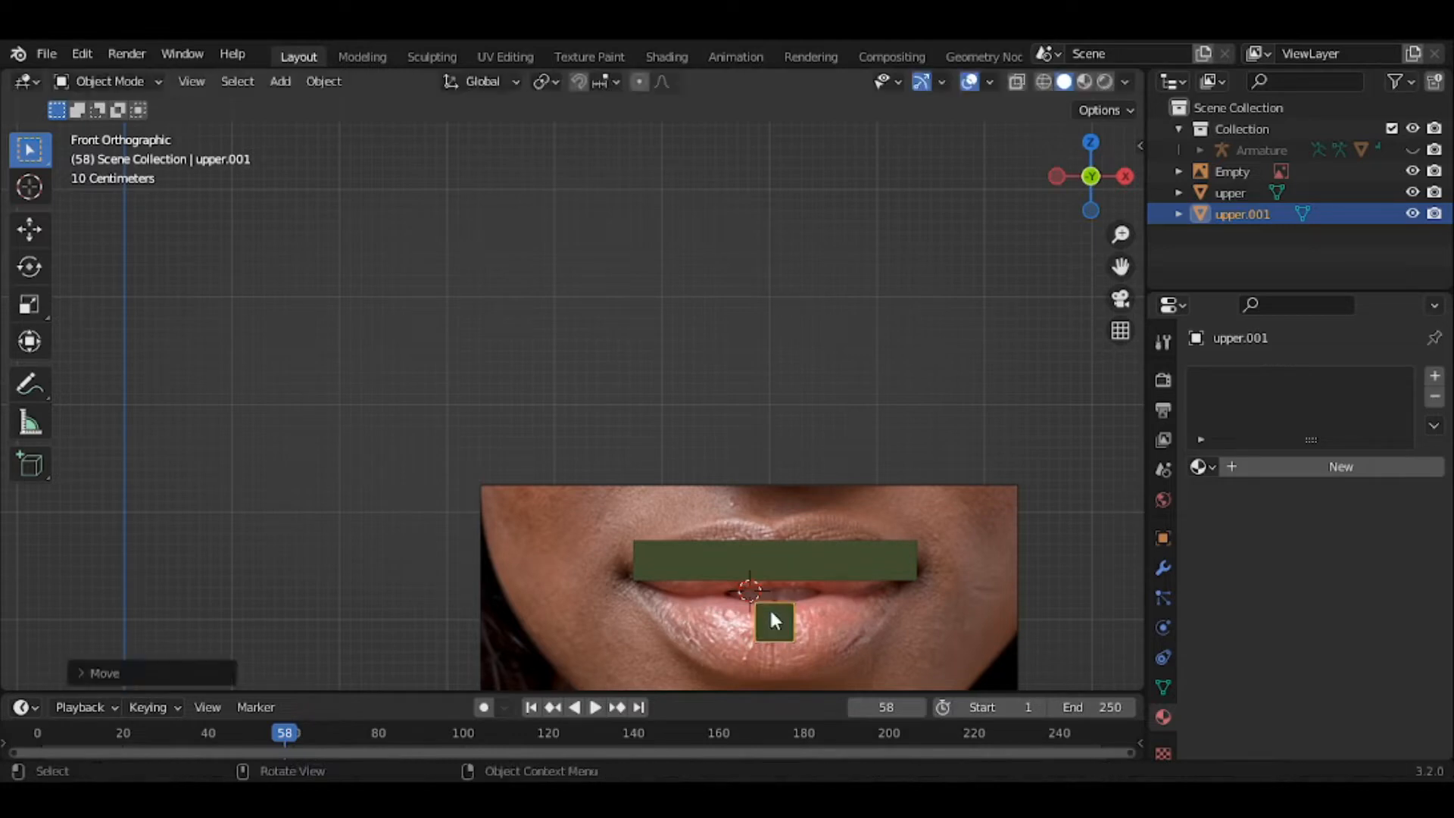
key("g")
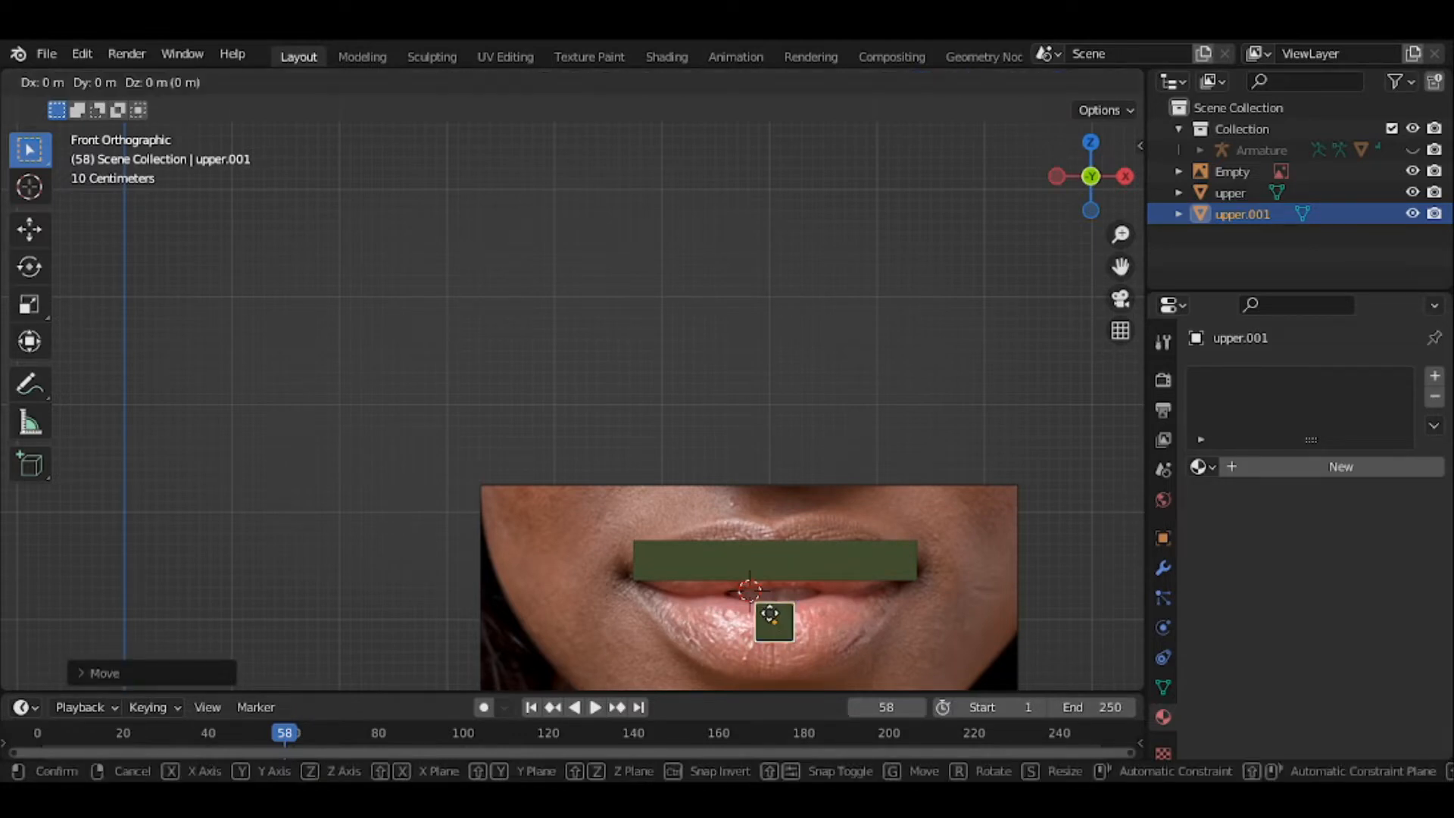
left_click(773, 626)
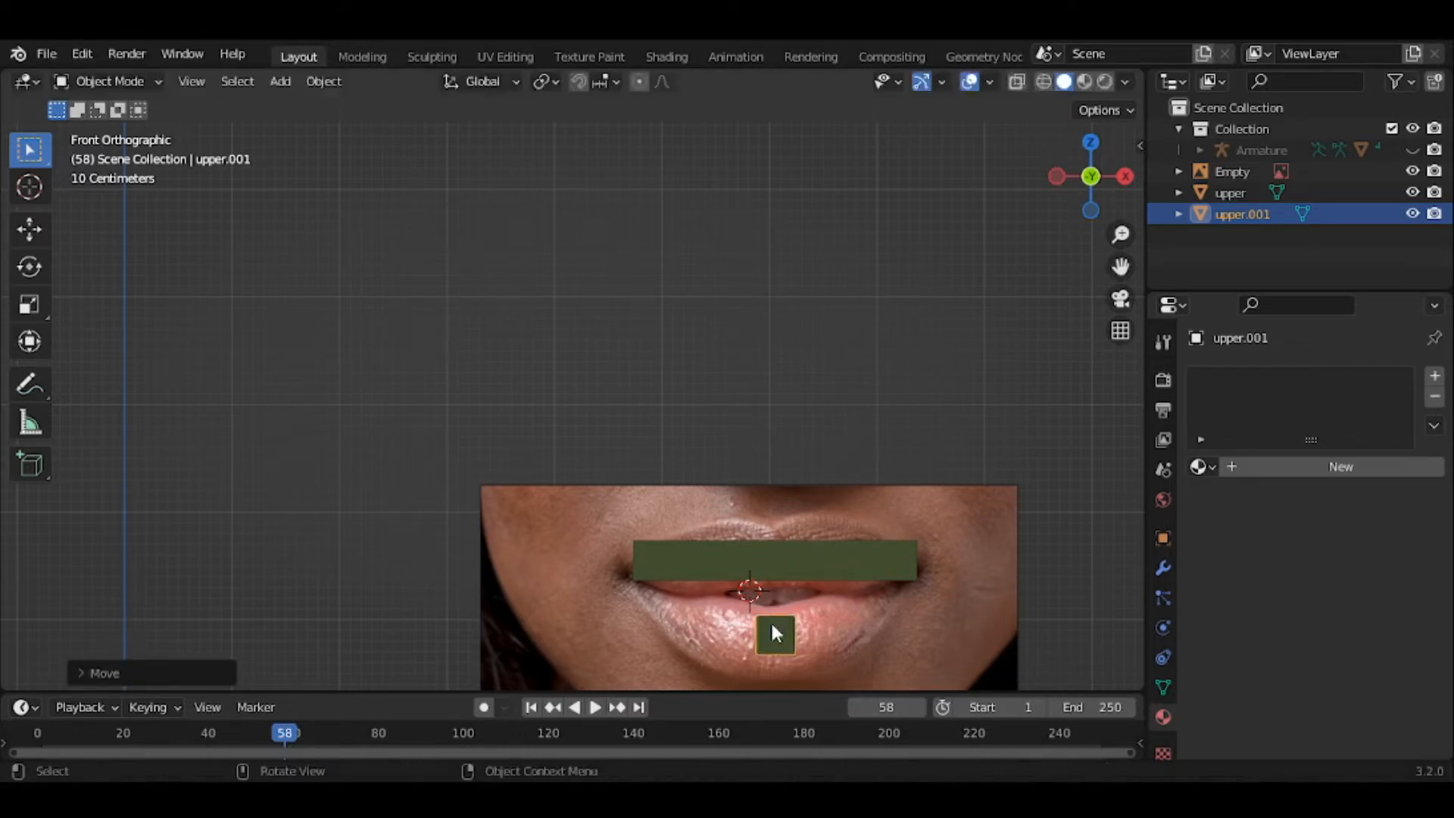
key("s")
key("x")
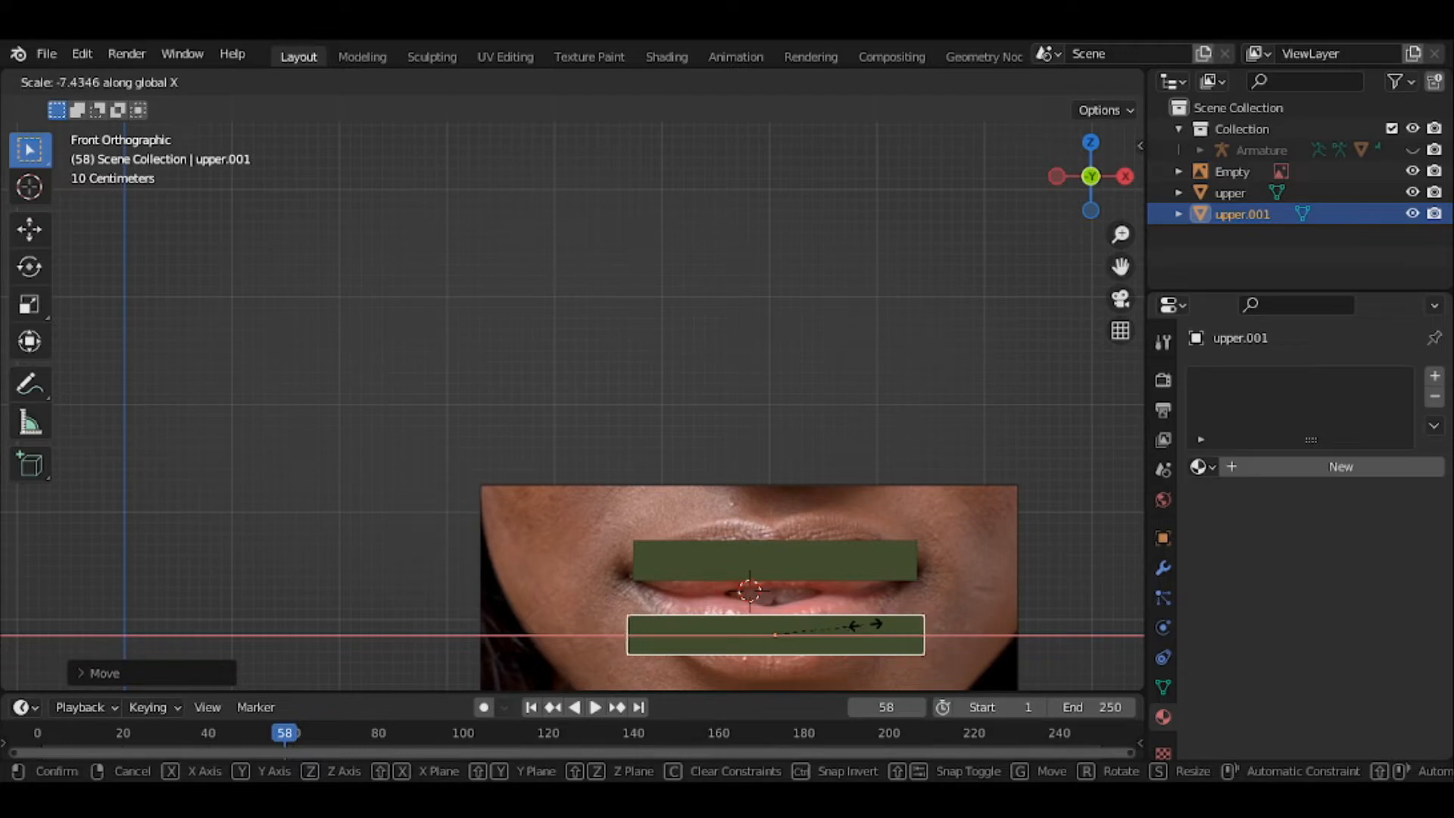
left_click(862, 634)
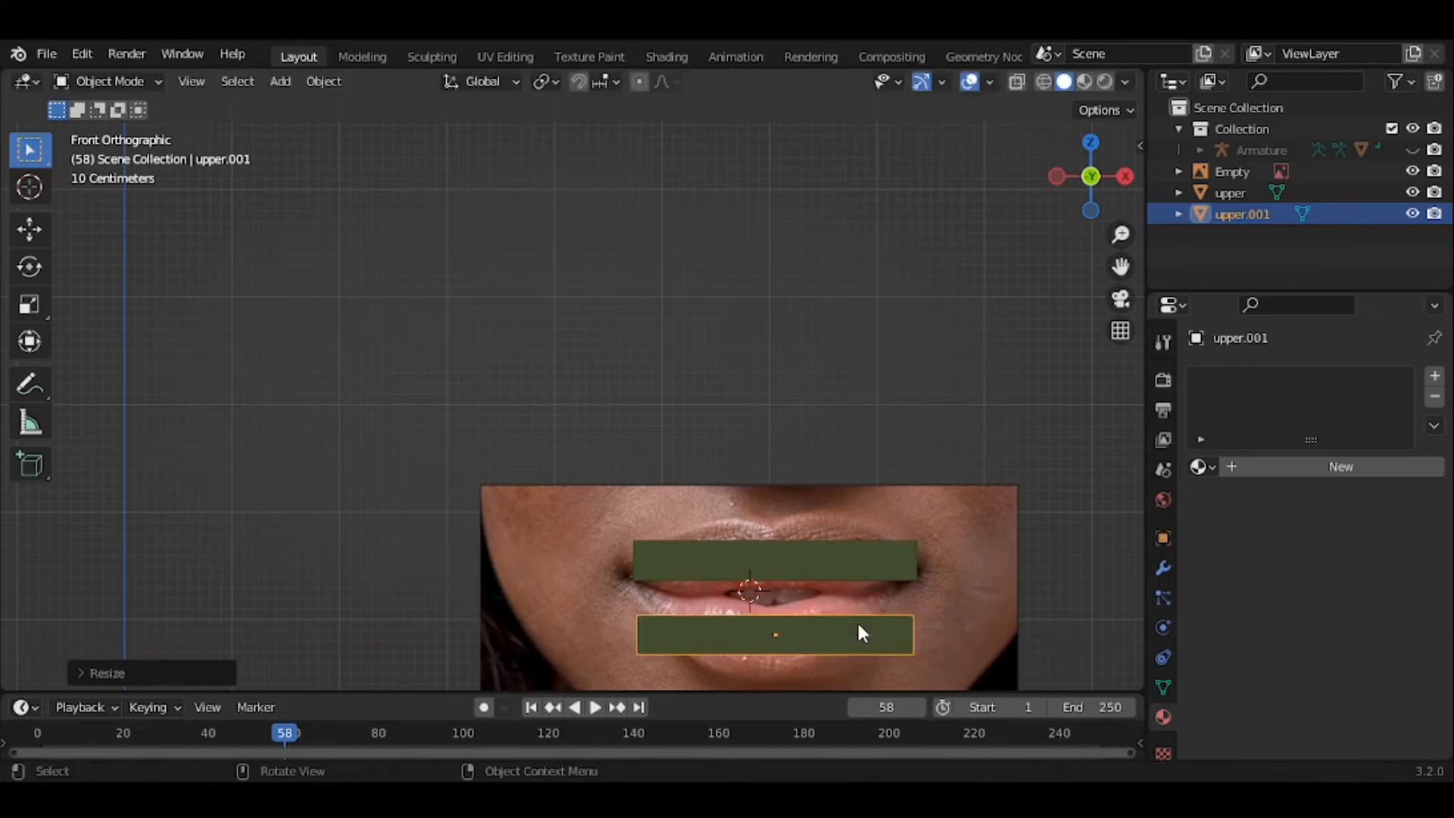
Select the "upper" bar and display the meshes in wireframe over the mouth reference
left_click(737, 560)
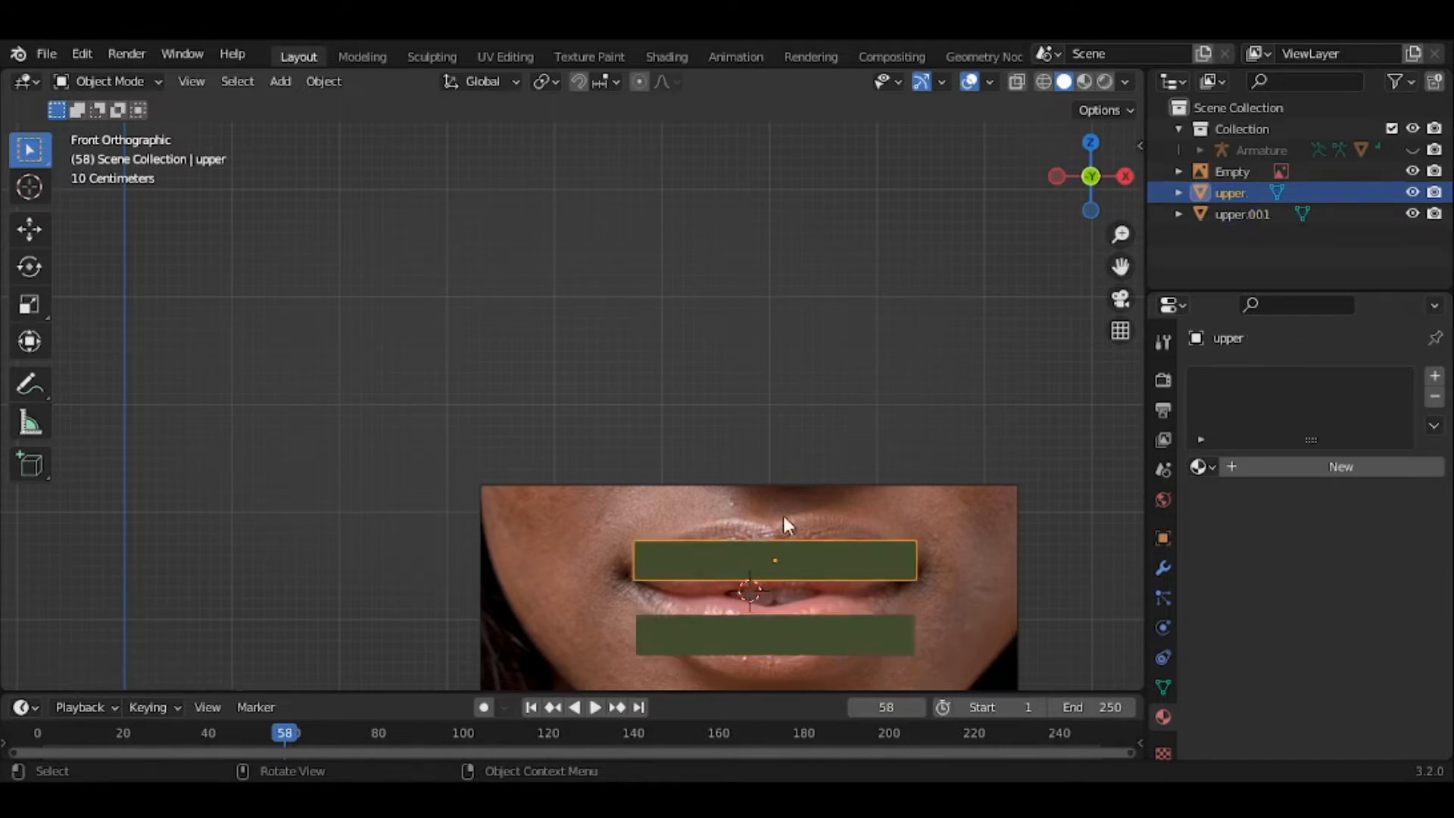
left_click(1046, 84)
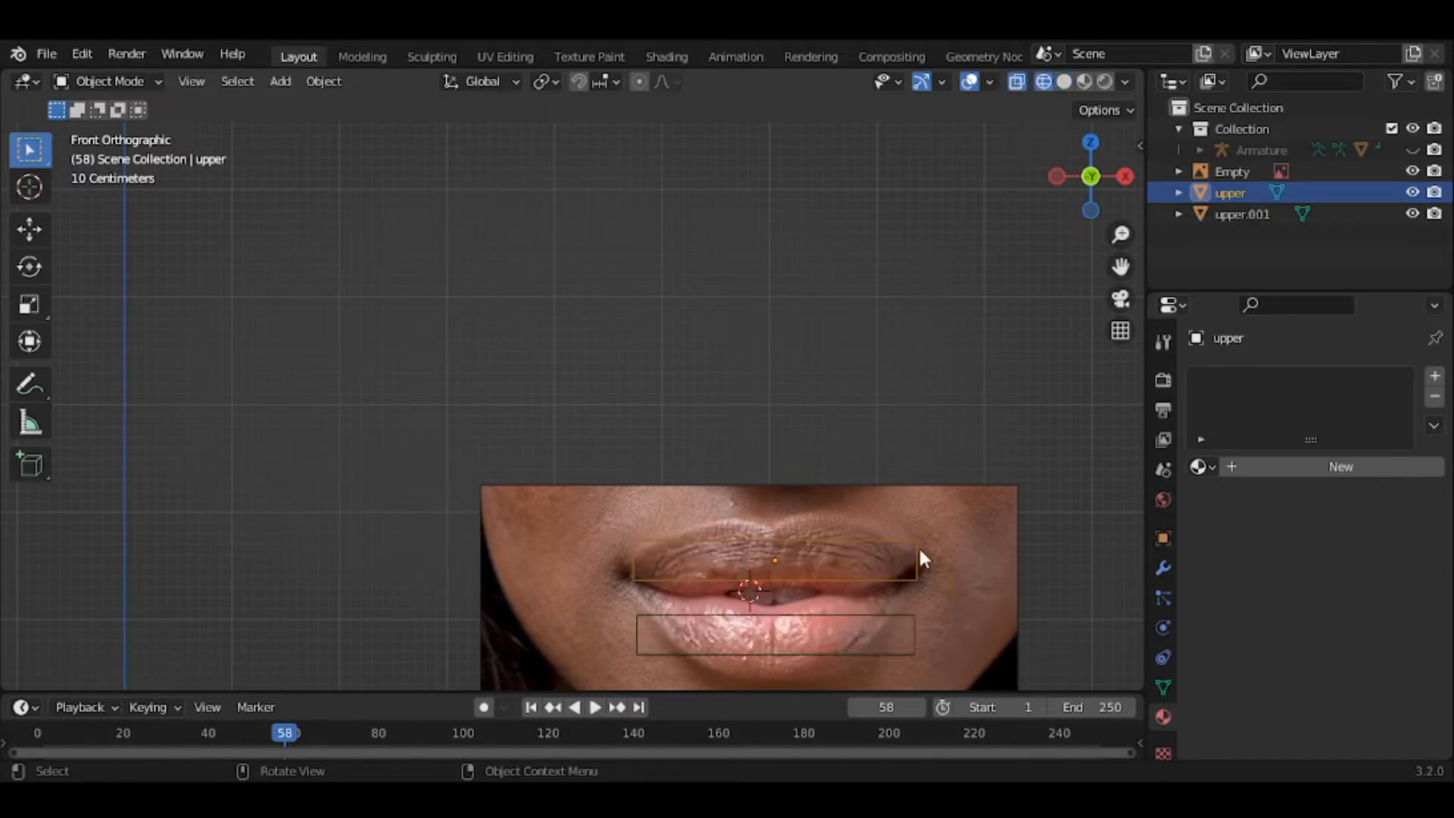
left_click_drag(1121, 266, 1036, 87)
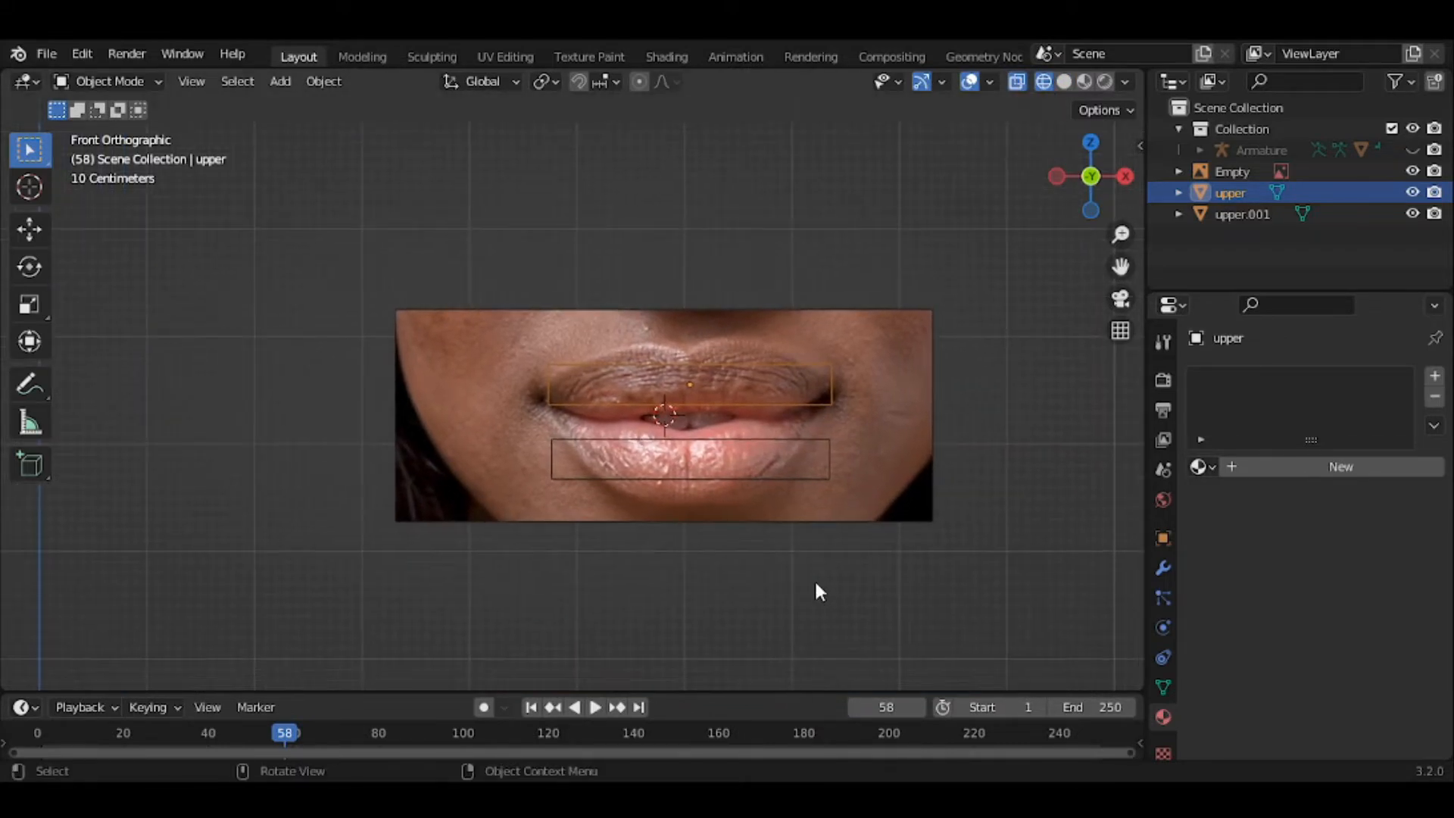
scroll(815, 590, "up", 3)
left_click_drag(1120, 265, 1041, 272)
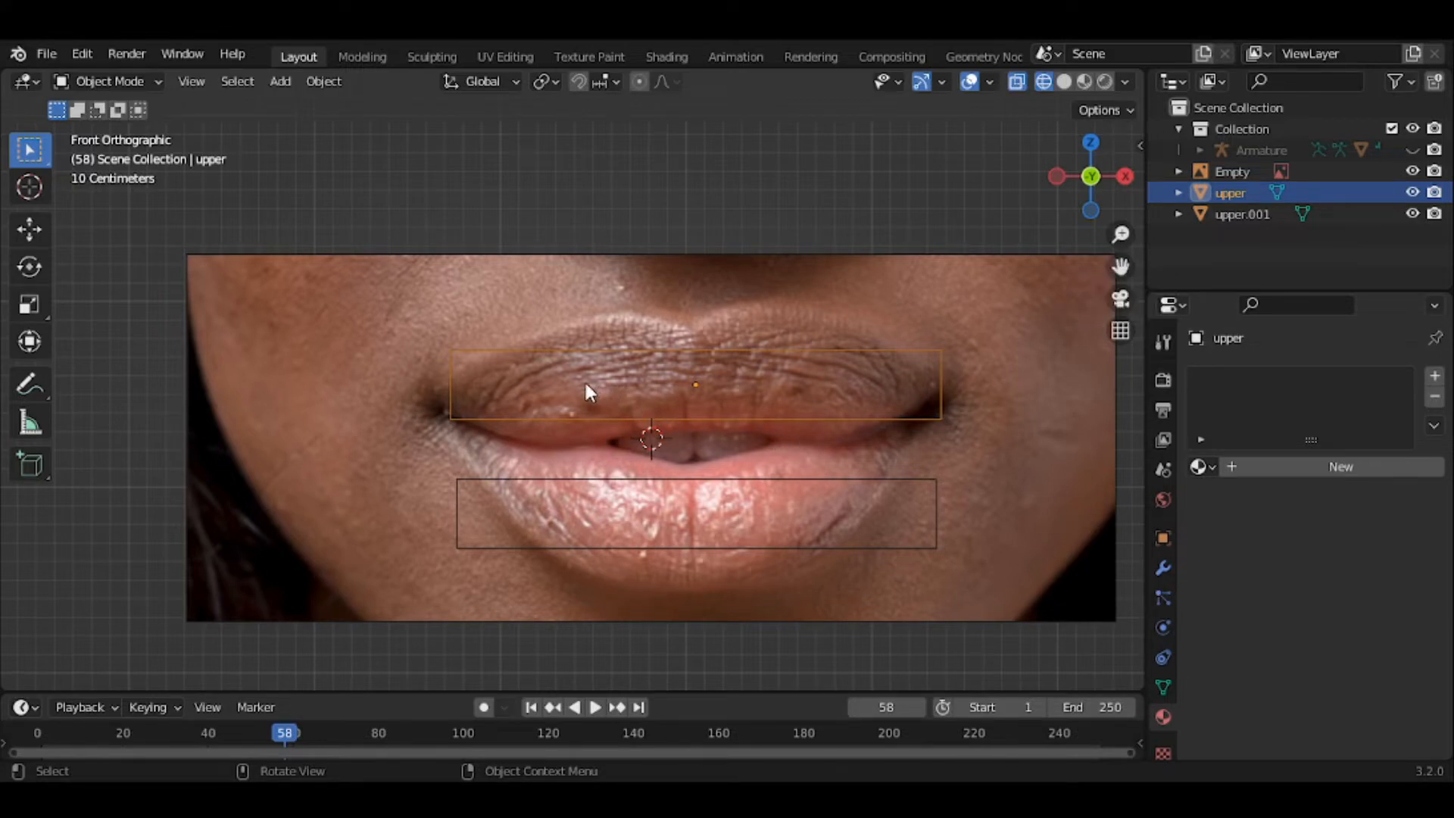
In Edit Mode, divide the "upper" bar with eight evenly spaced vertical loop cuts
left_click(124, 80)
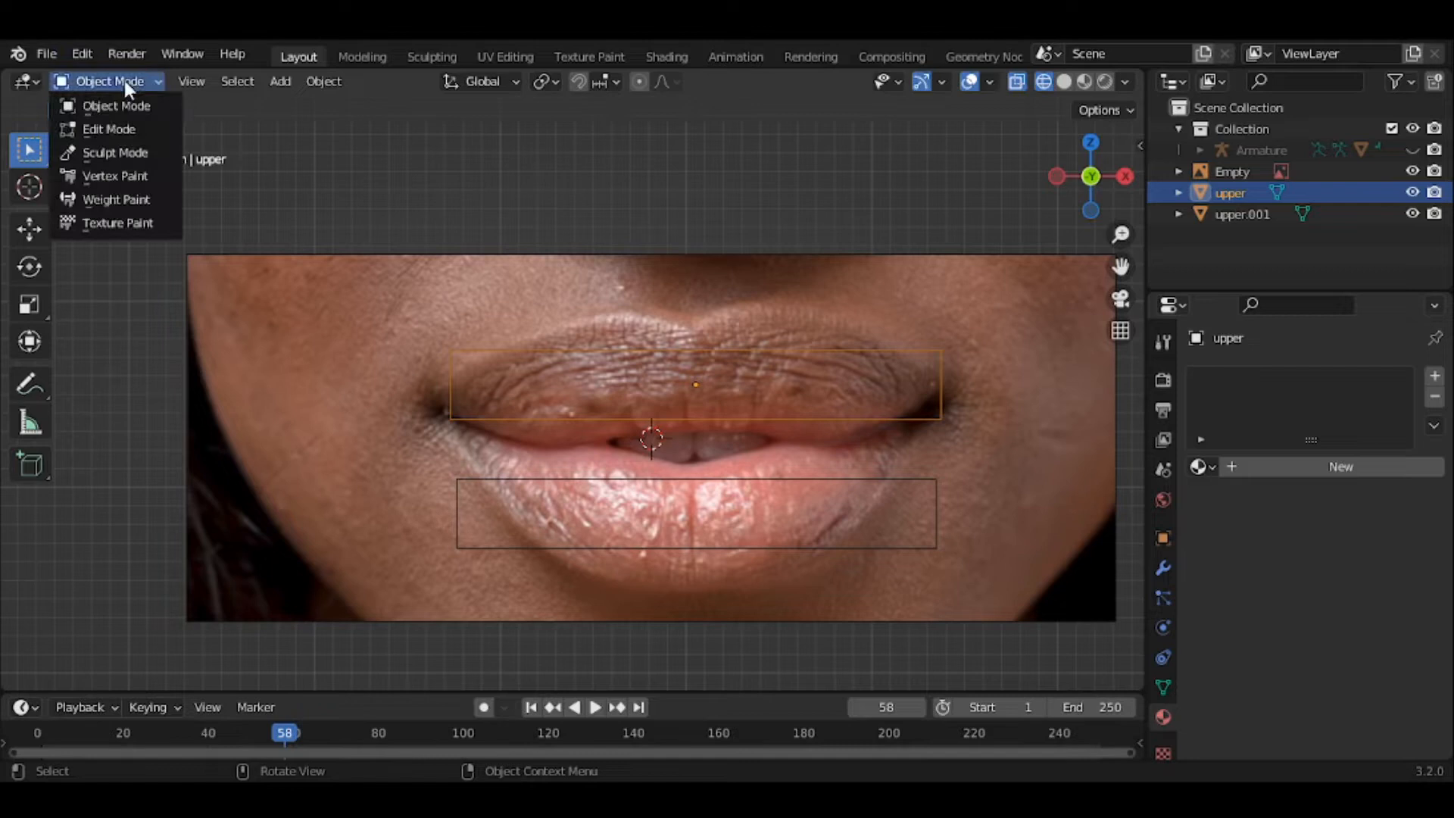
left_click(110, 129)
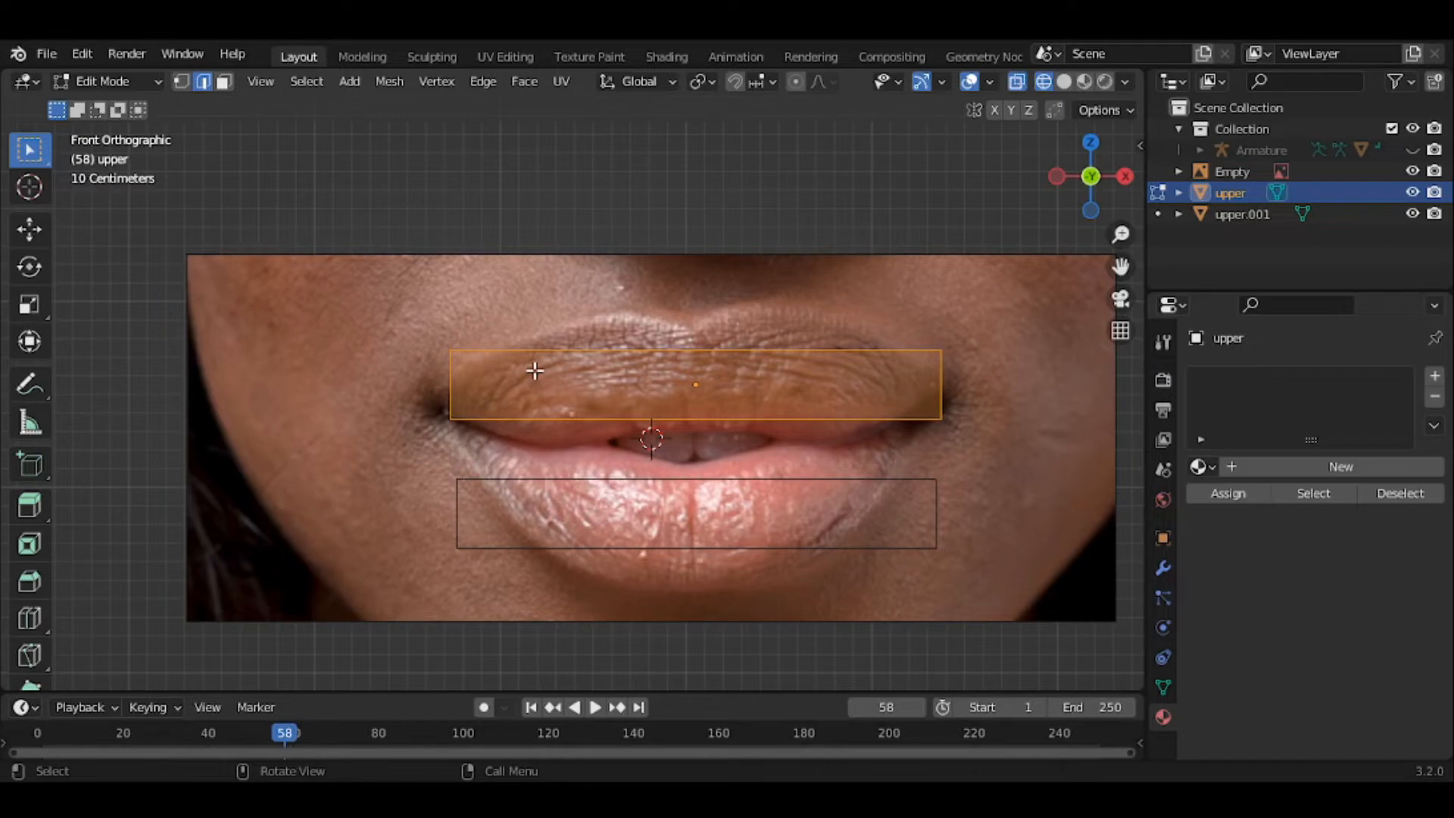
key("ctrl+r")
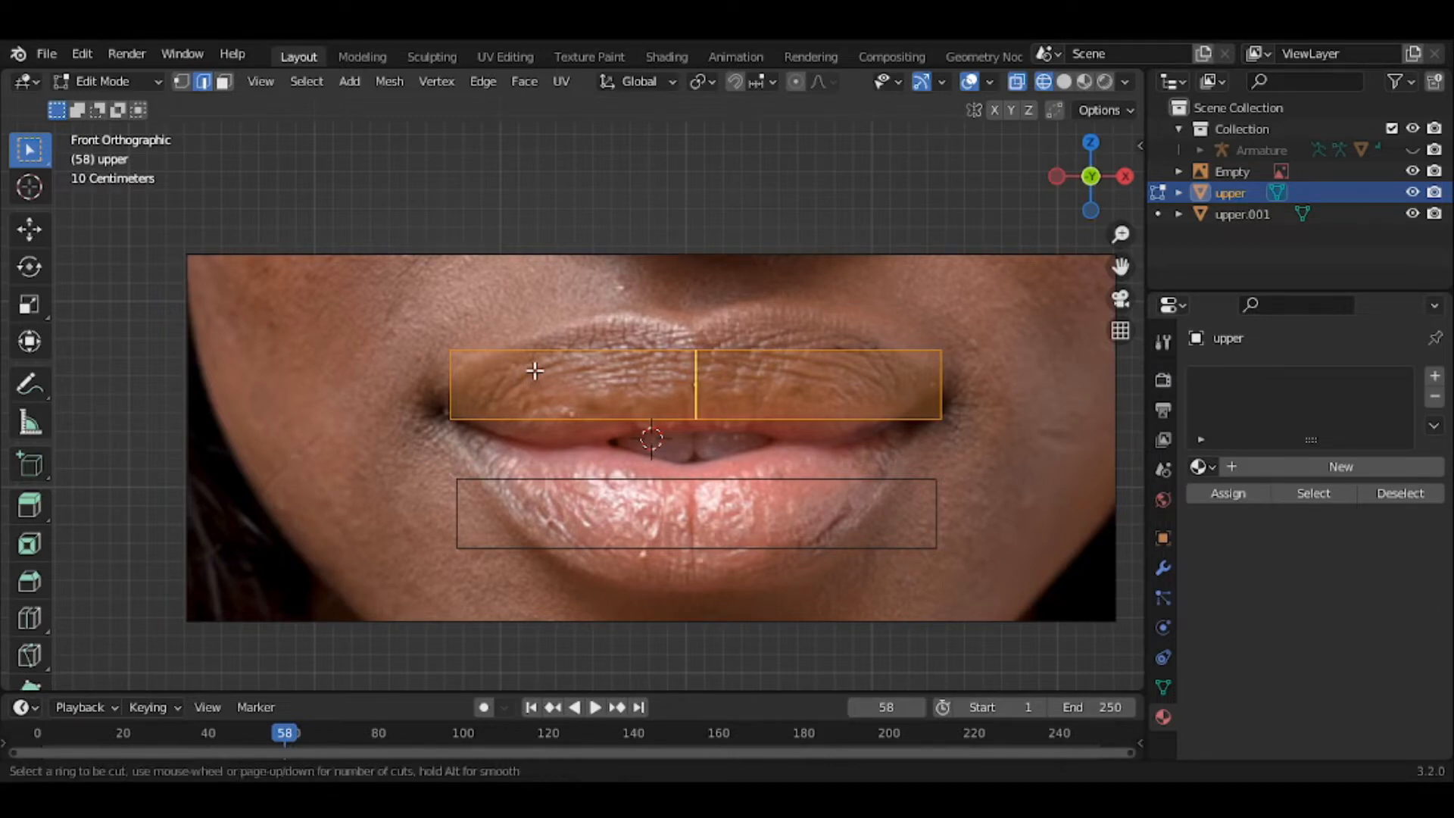
scroll(534, 369, "up", 6)
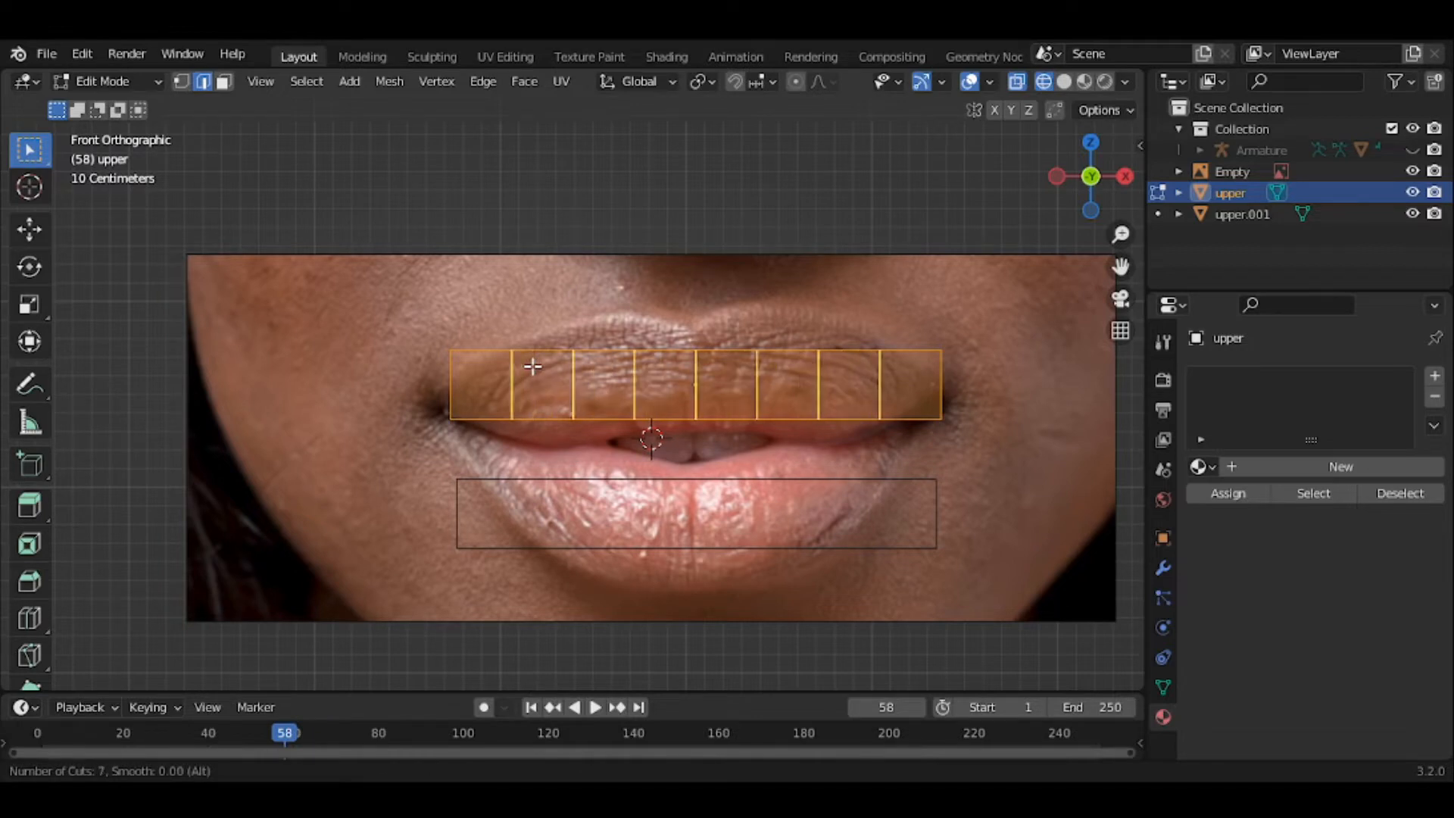
scroll(533, 366, "up", 1)
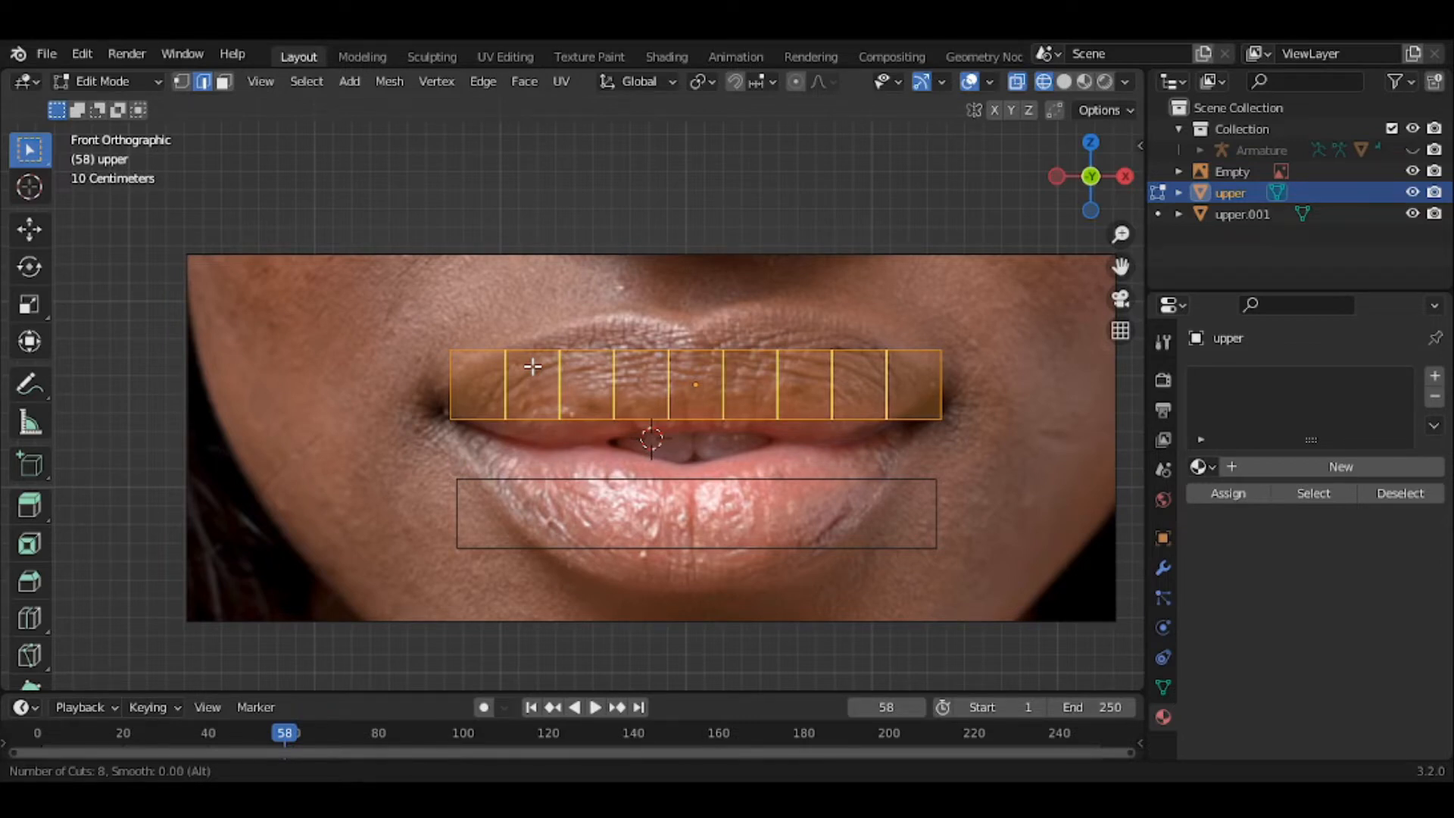
left_click(532, 367)
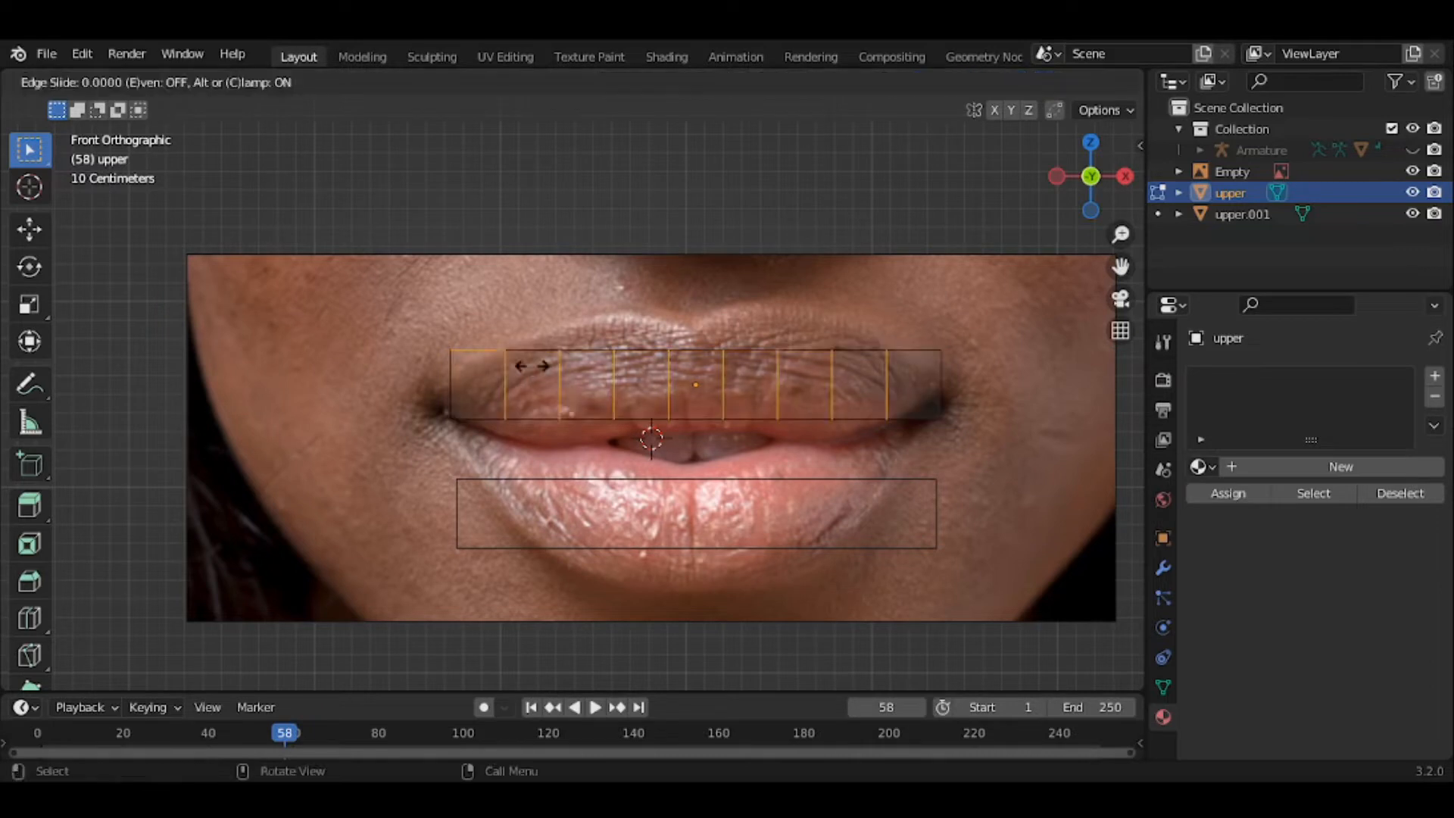
right_click(532, 367)
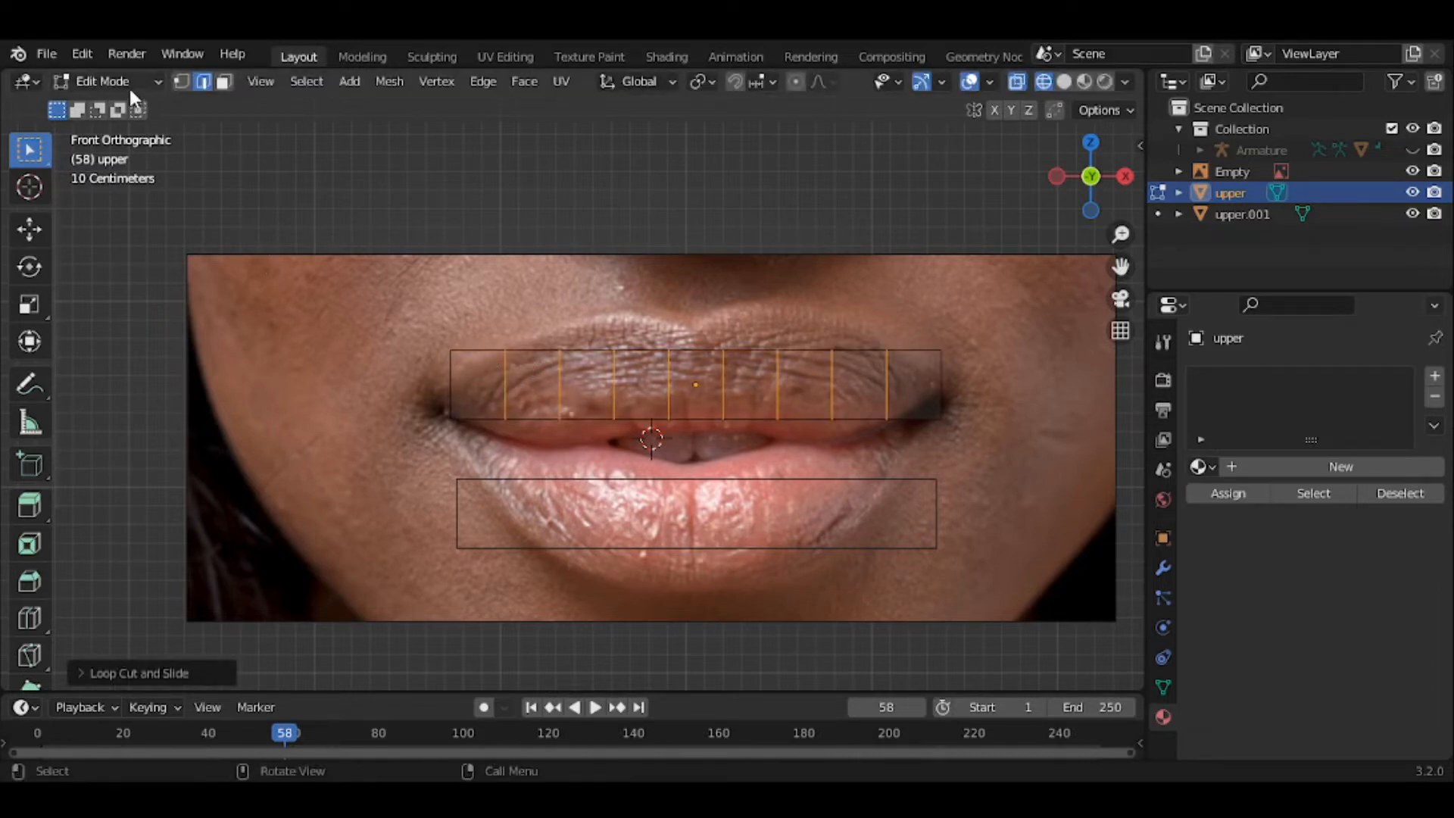
In vertex selection with the Move tool, raise the third to sixth top vertices from the left along Z towards the upper lip's outline
left_click(177, 80)
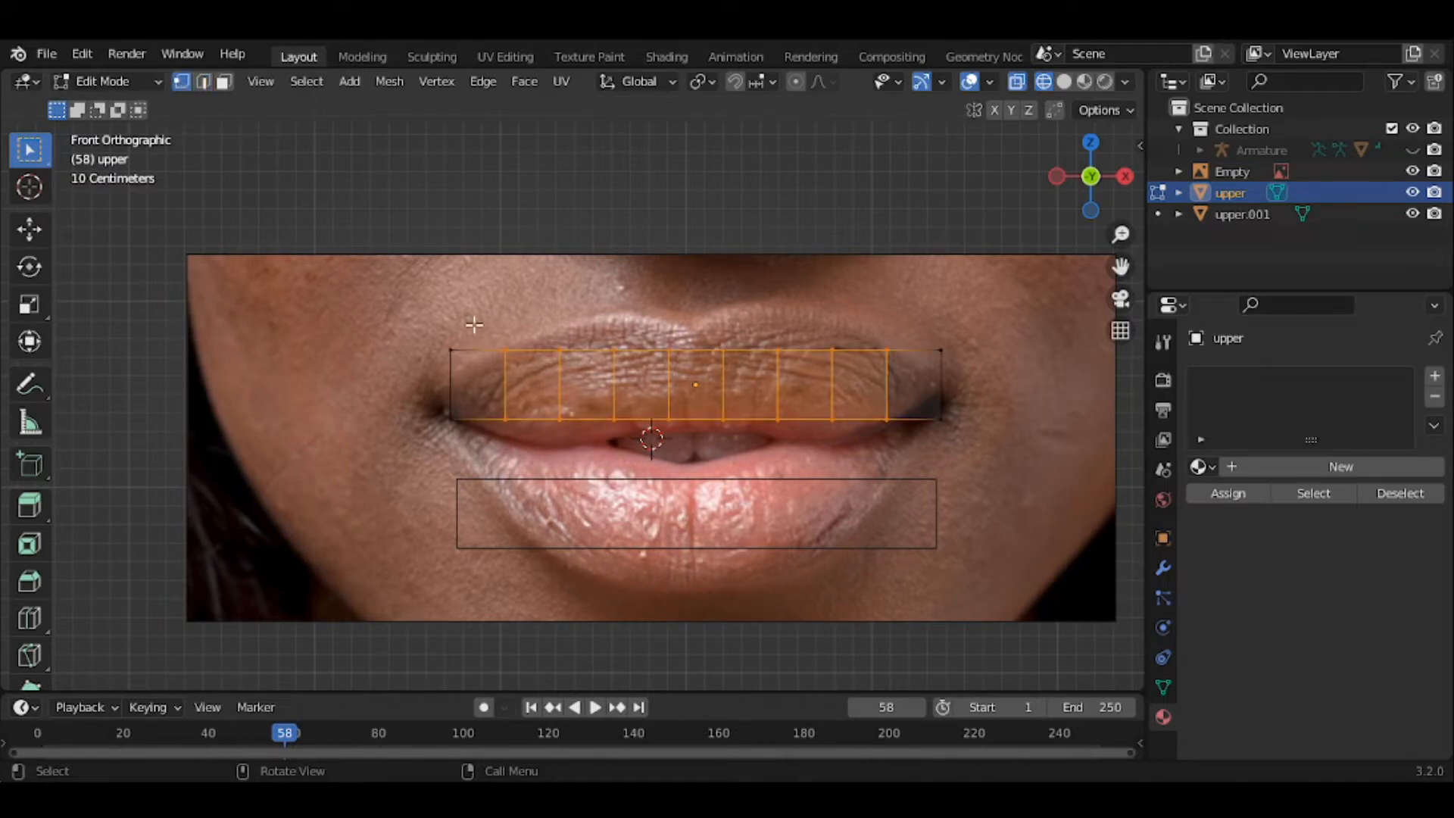
left_click(511, 329)
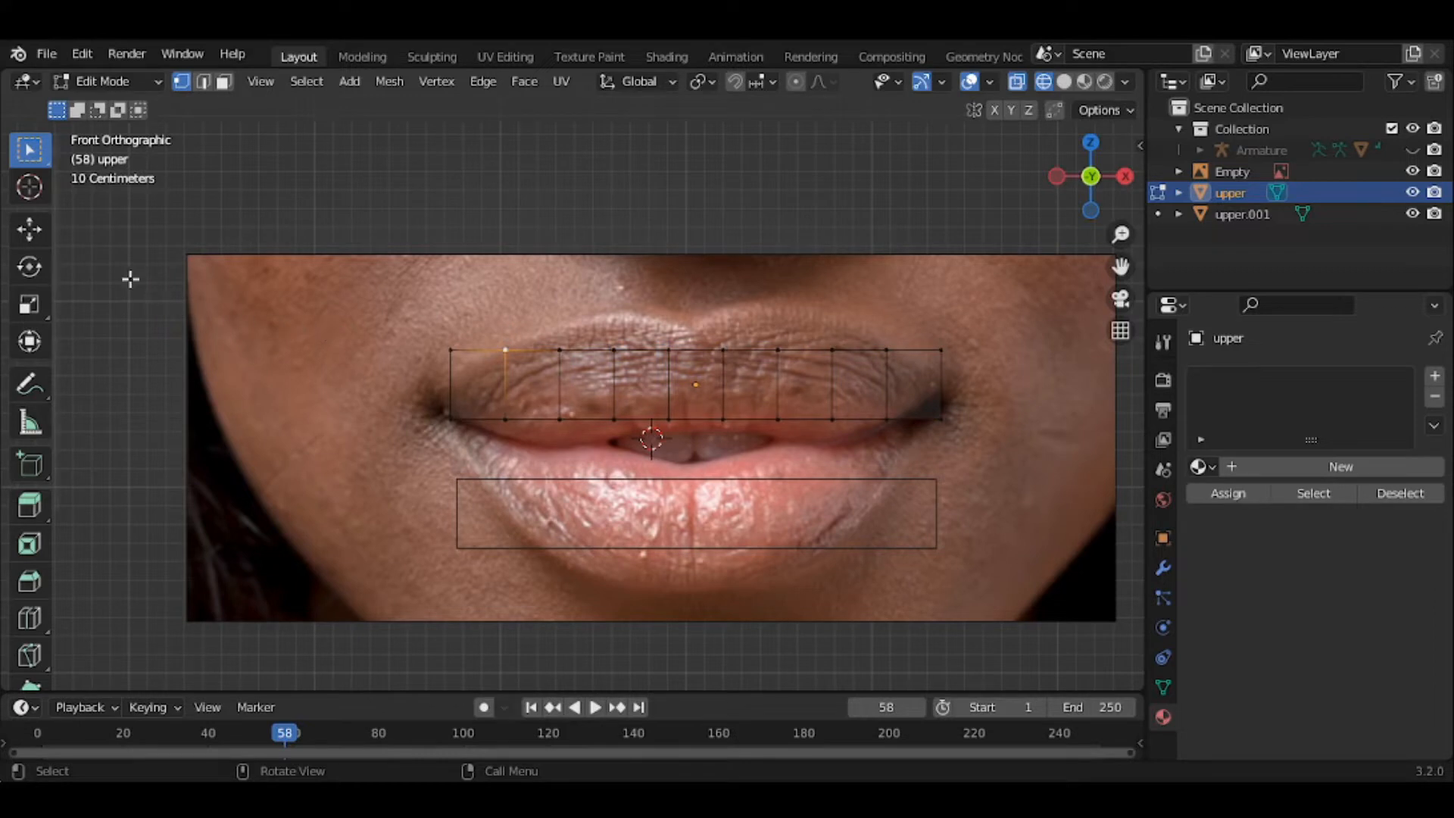
left_click(35, 228)
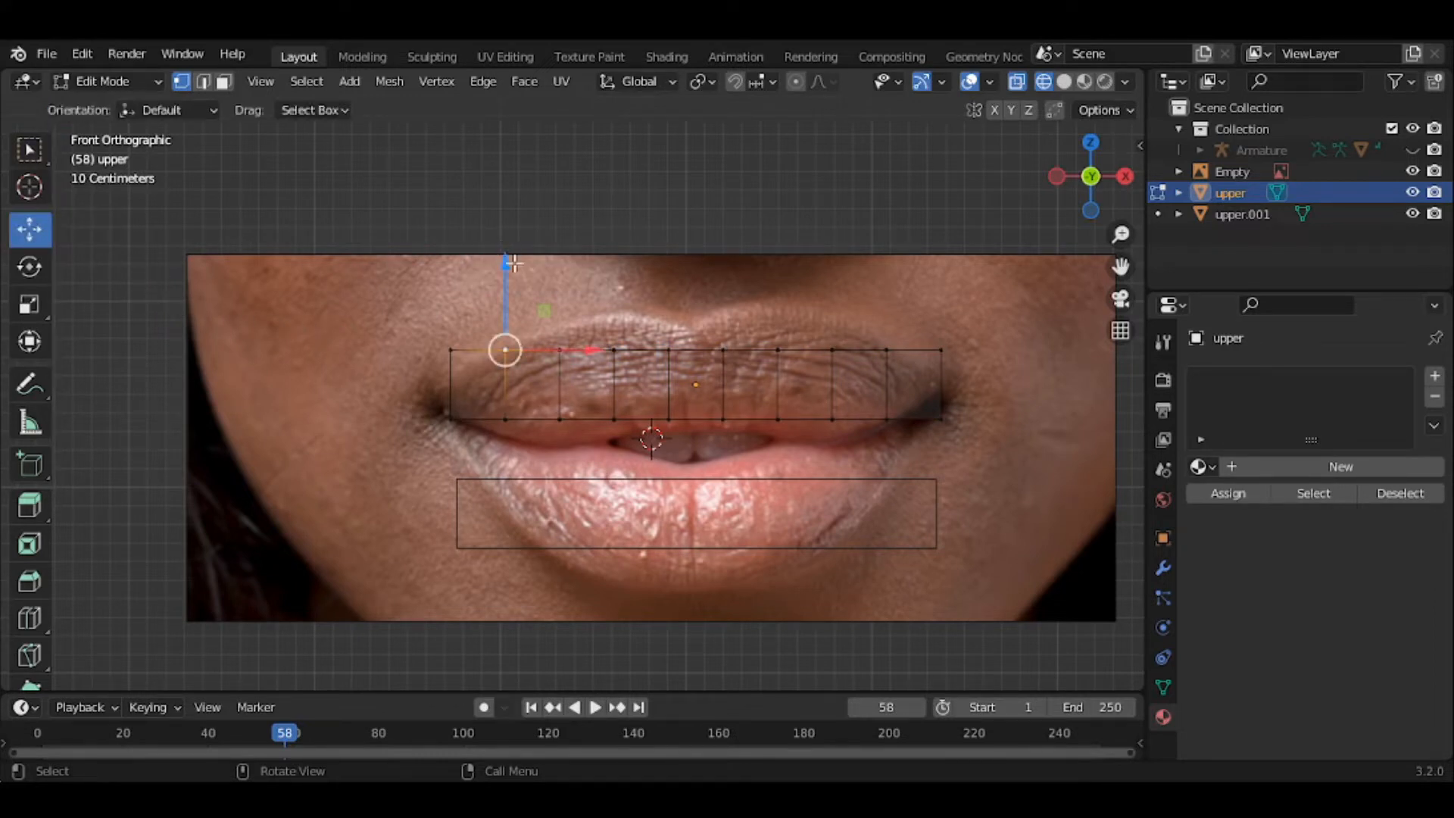
left_click(560, 350)
left_click_drag(559, 294, 617, 273)
left_click(613, 350)
left_click(679, 356)
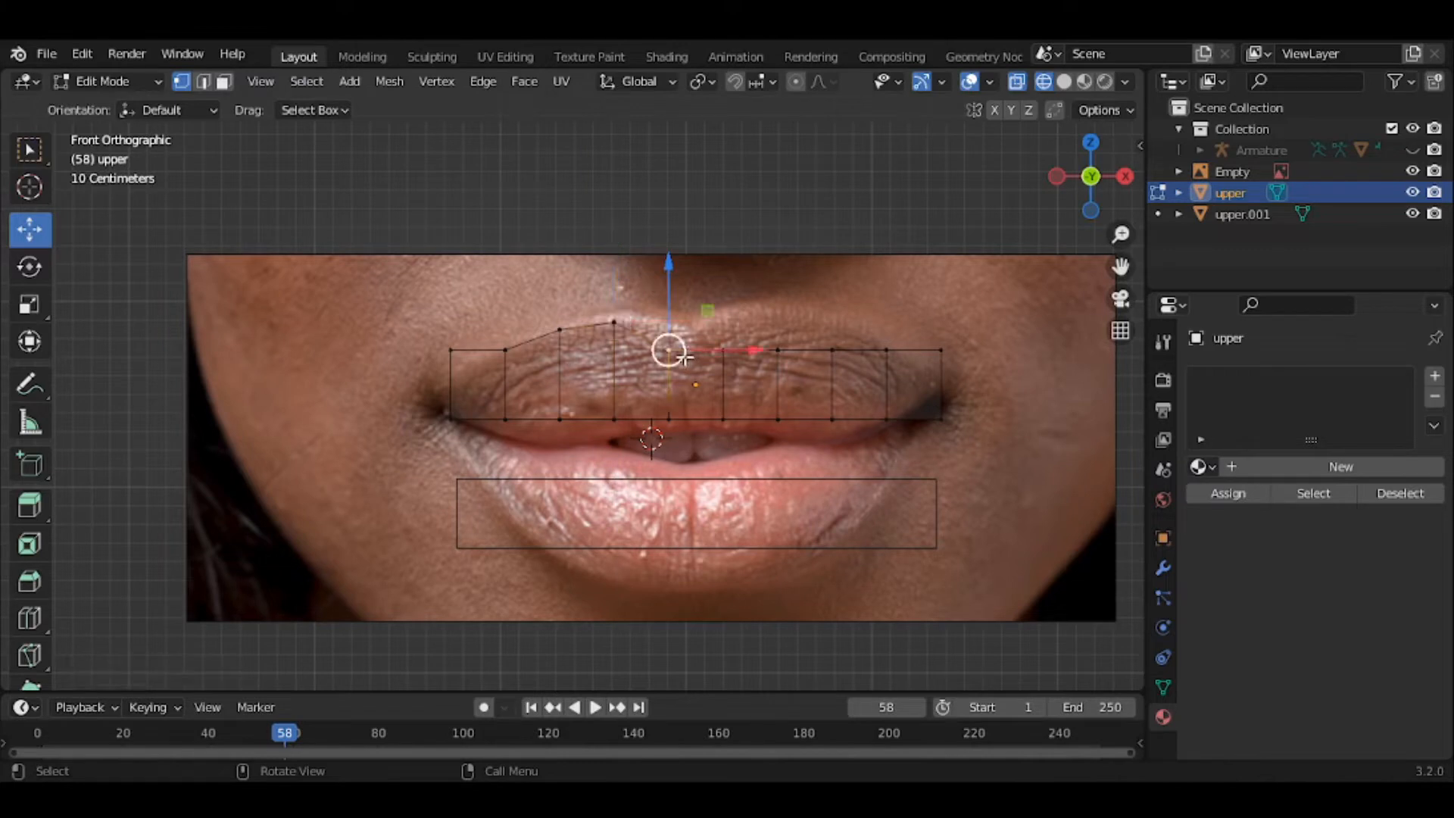
left_click_drag(674, 318, 721, 297)
left_click(723, 349)
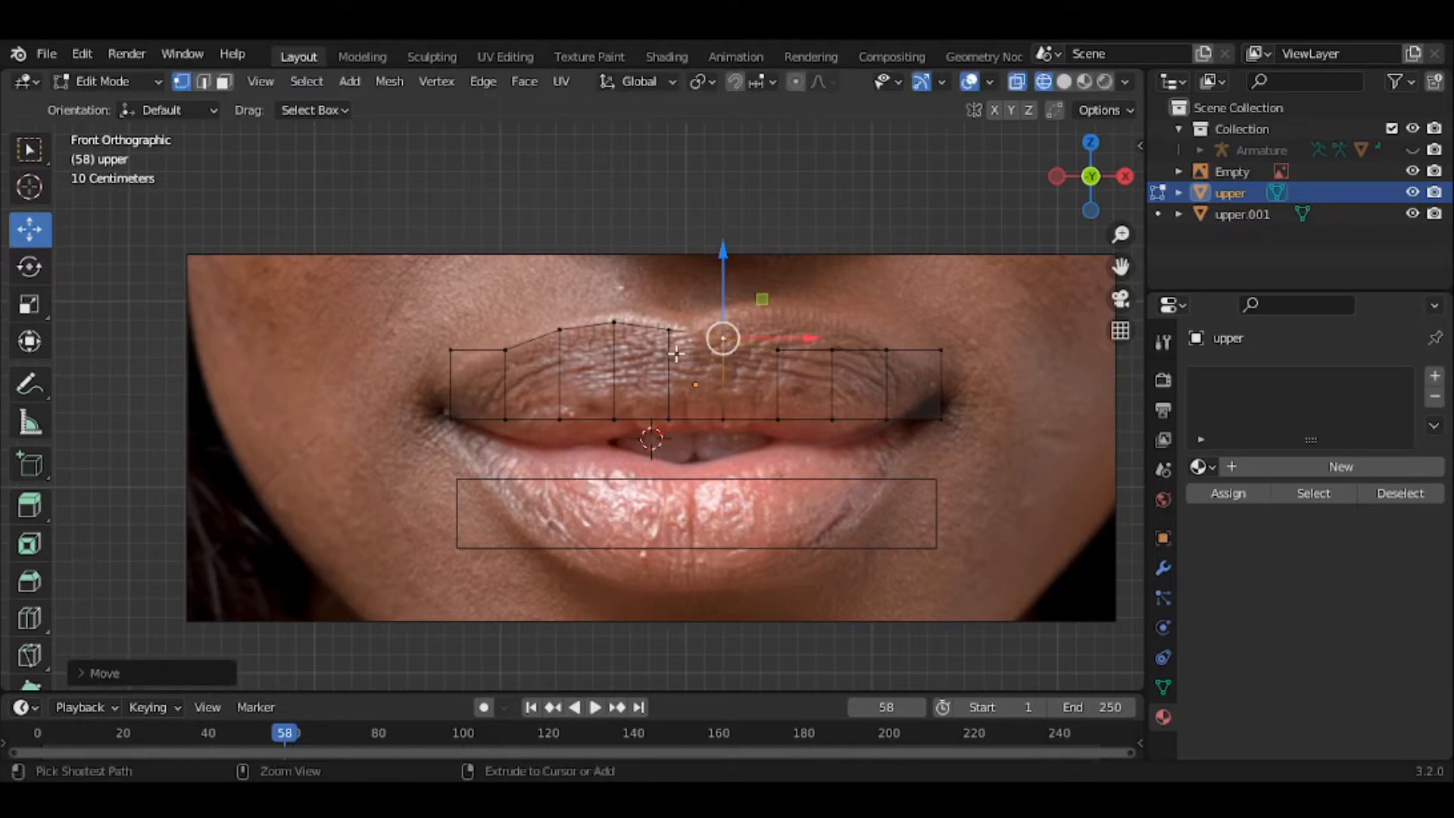
Add a single vertical loop cut through the centre of the "upper" bar without sliding it
key("ctrl+r")
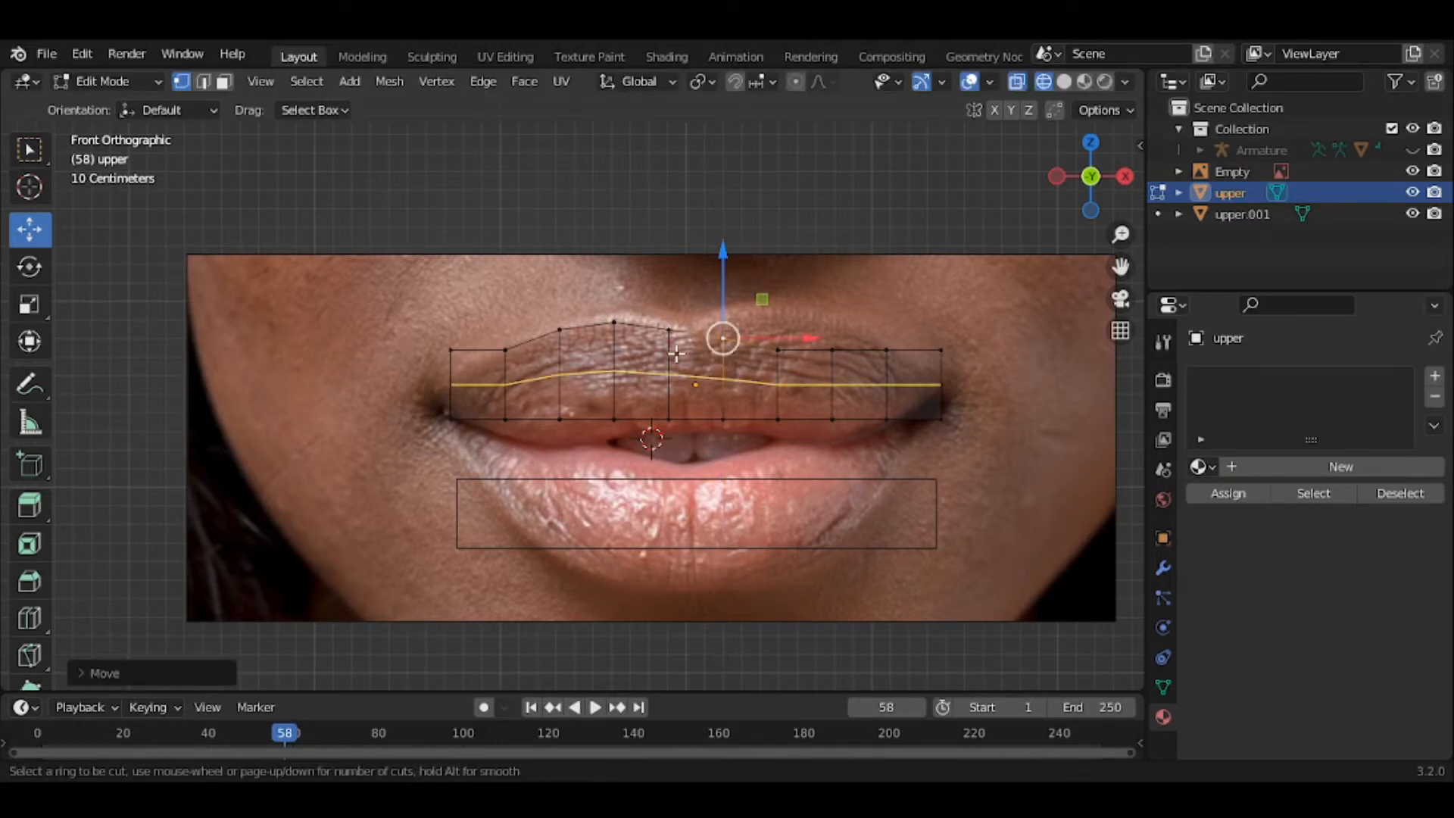
left_click(714, 345)
right_click(714, 345)
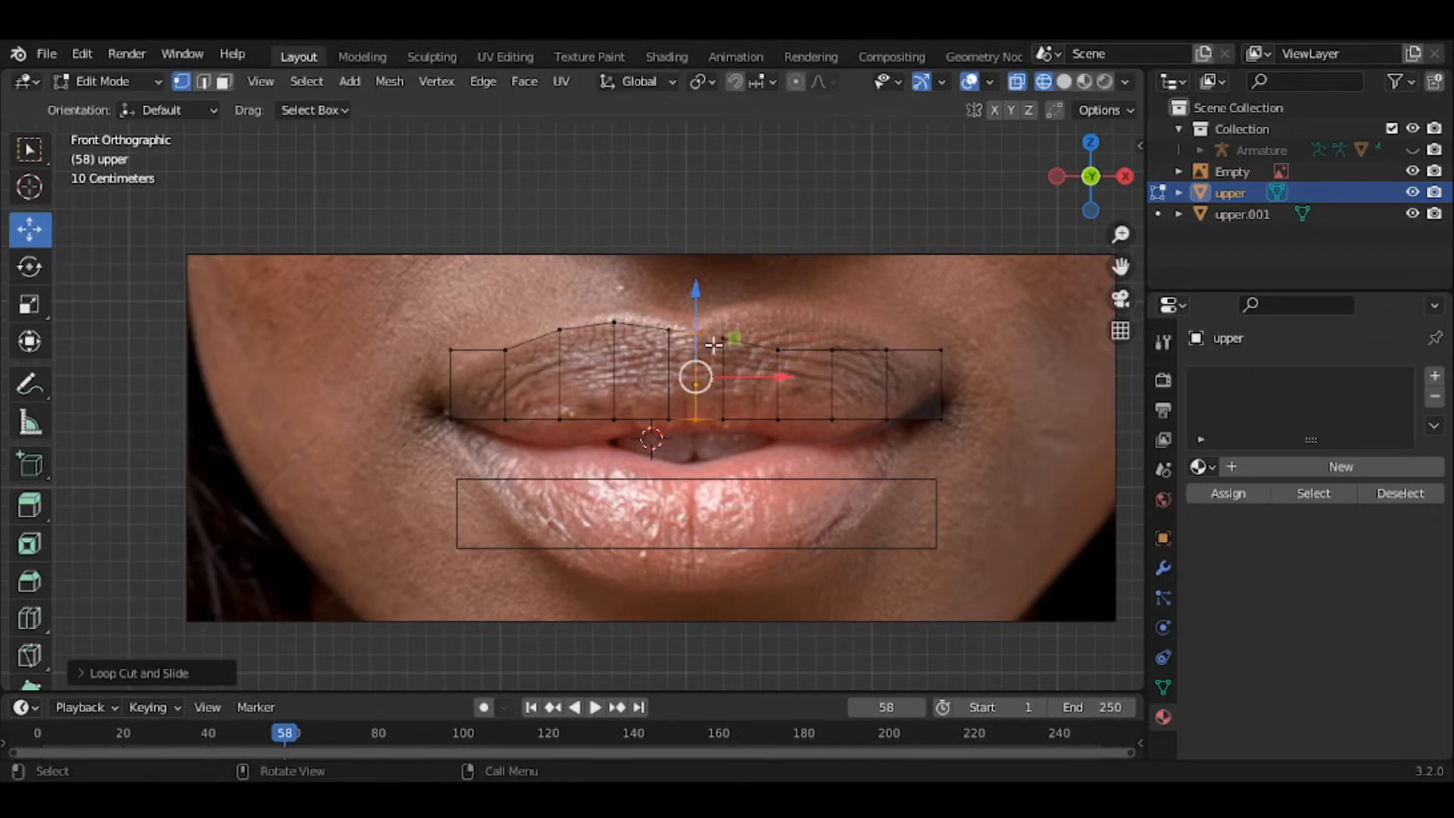
Raise the two top vertices beside the centre cut along Z to form the dip of the cupid's bow
left_click(717, 343)
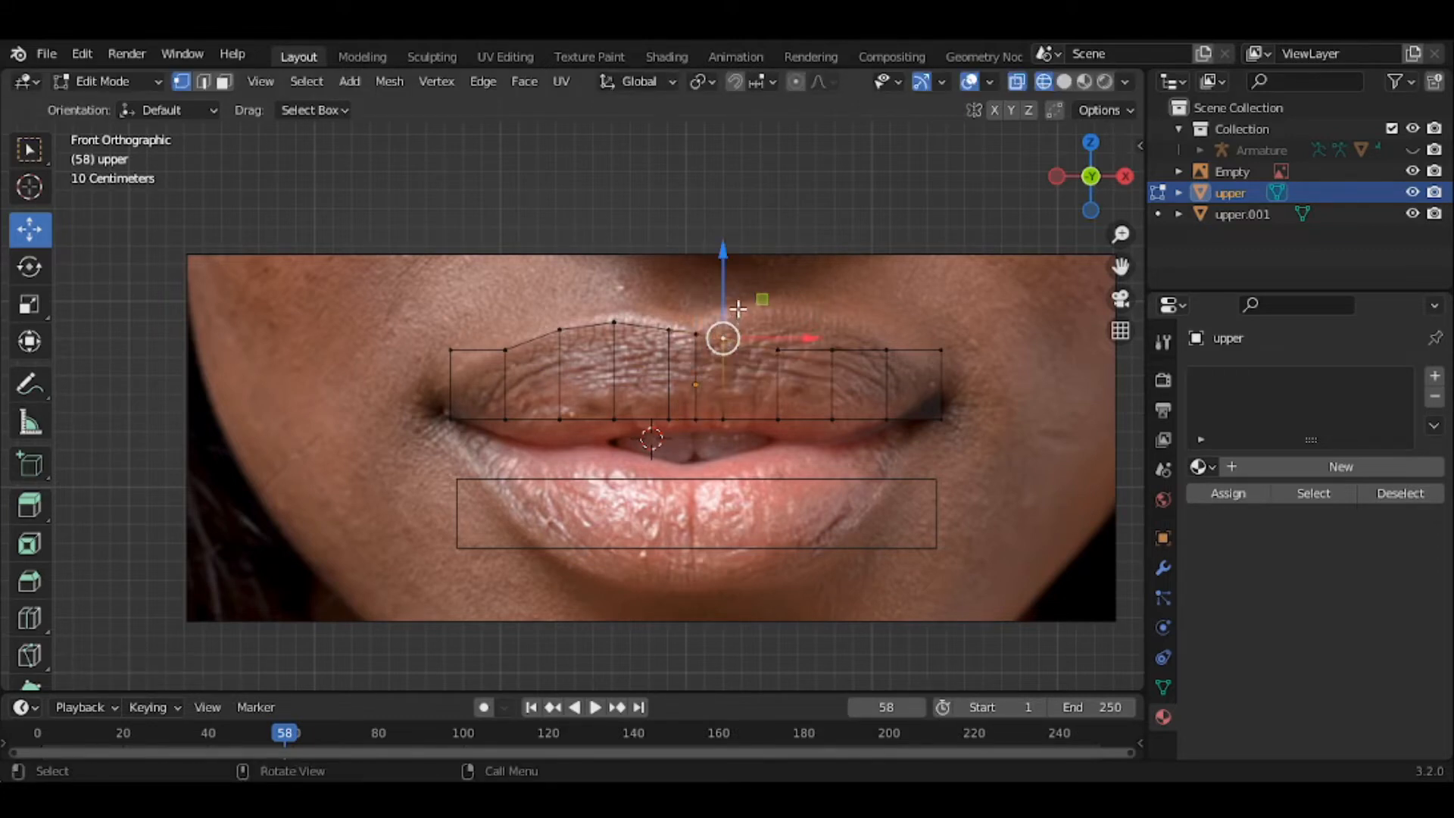
left_click_drag(726, 311, 736, 288)
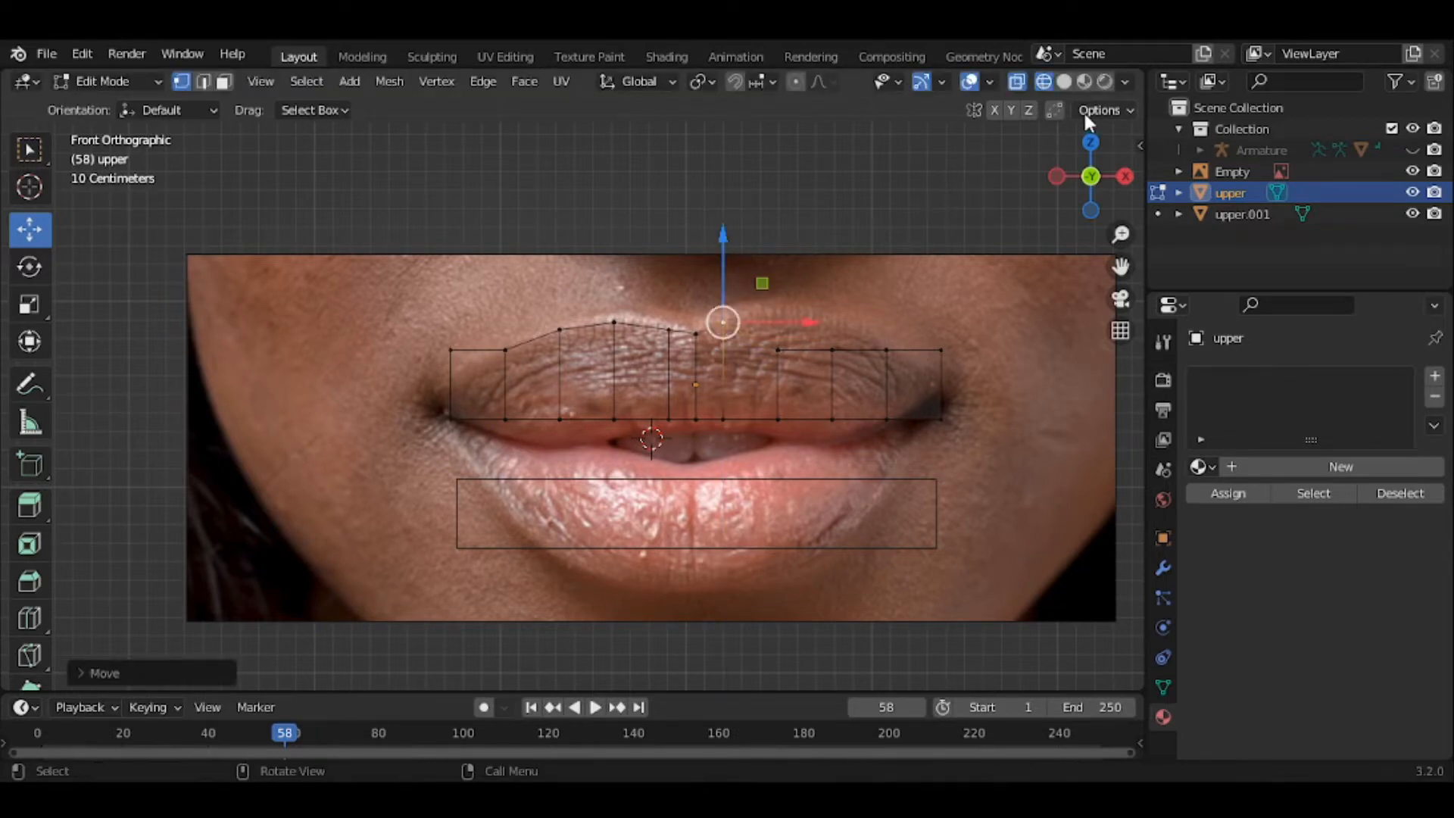
left_click(1065, 82)
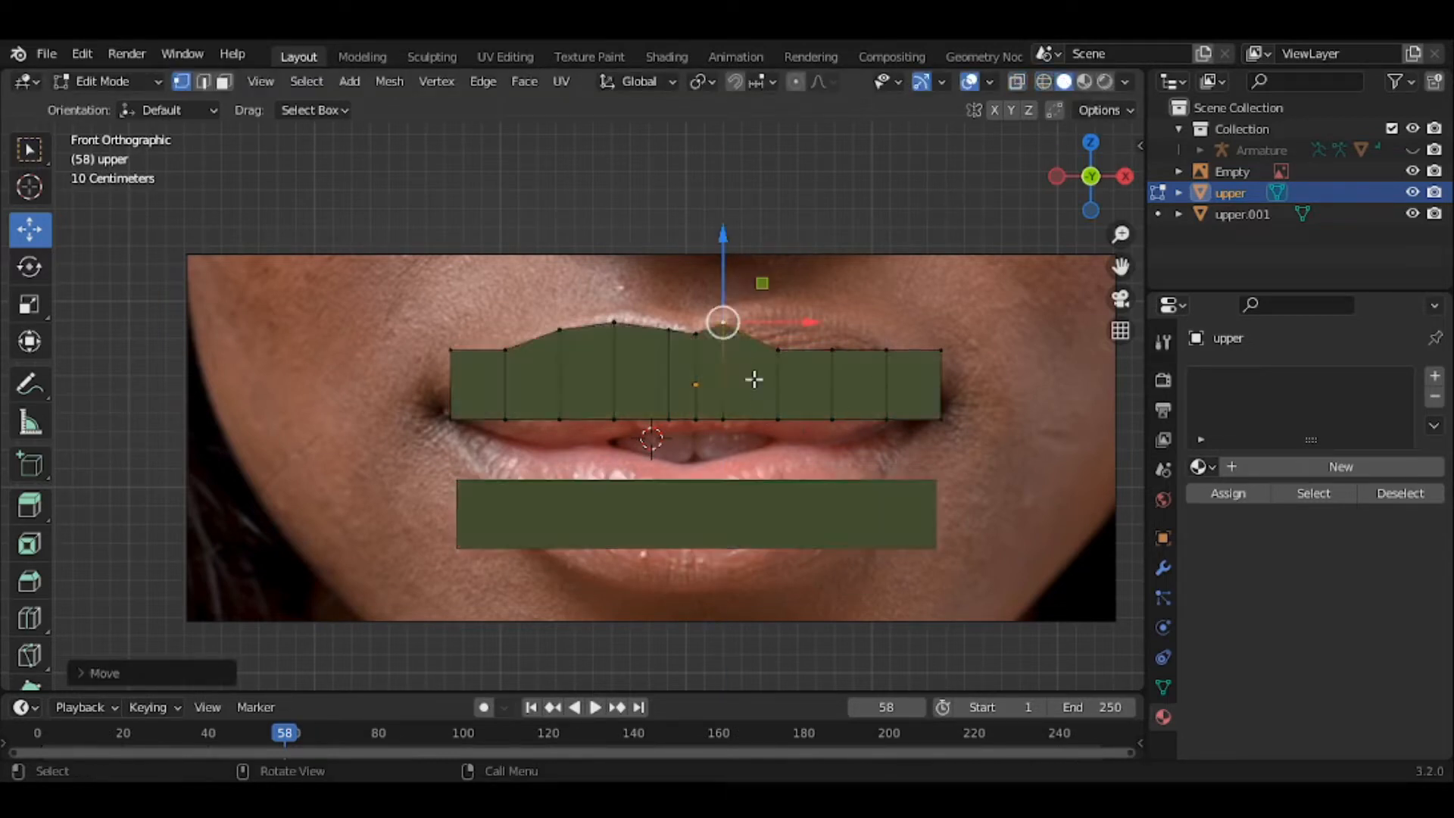
left_click(670, 330)
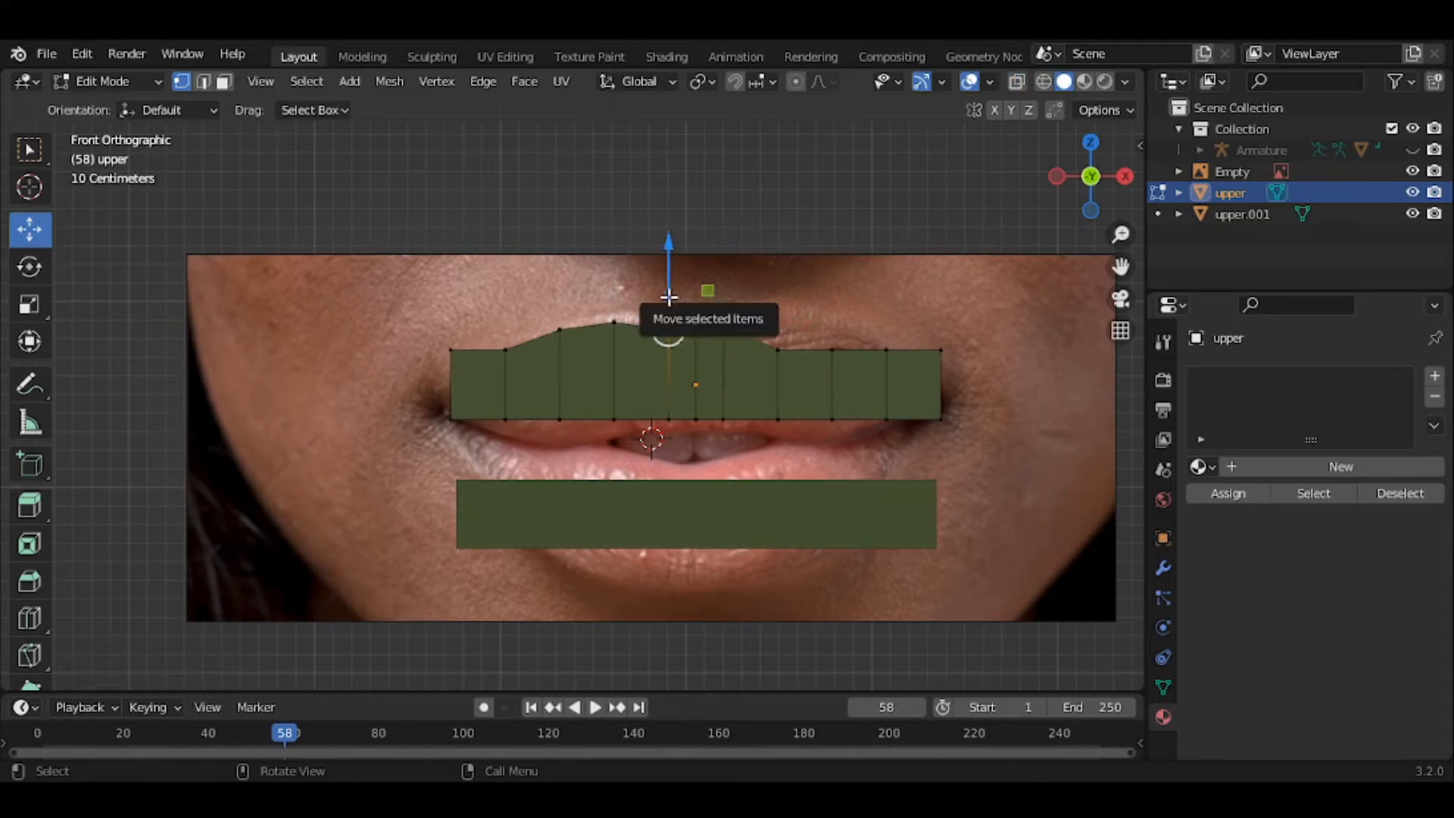
left_click_drag(672, 296, 668, 288)
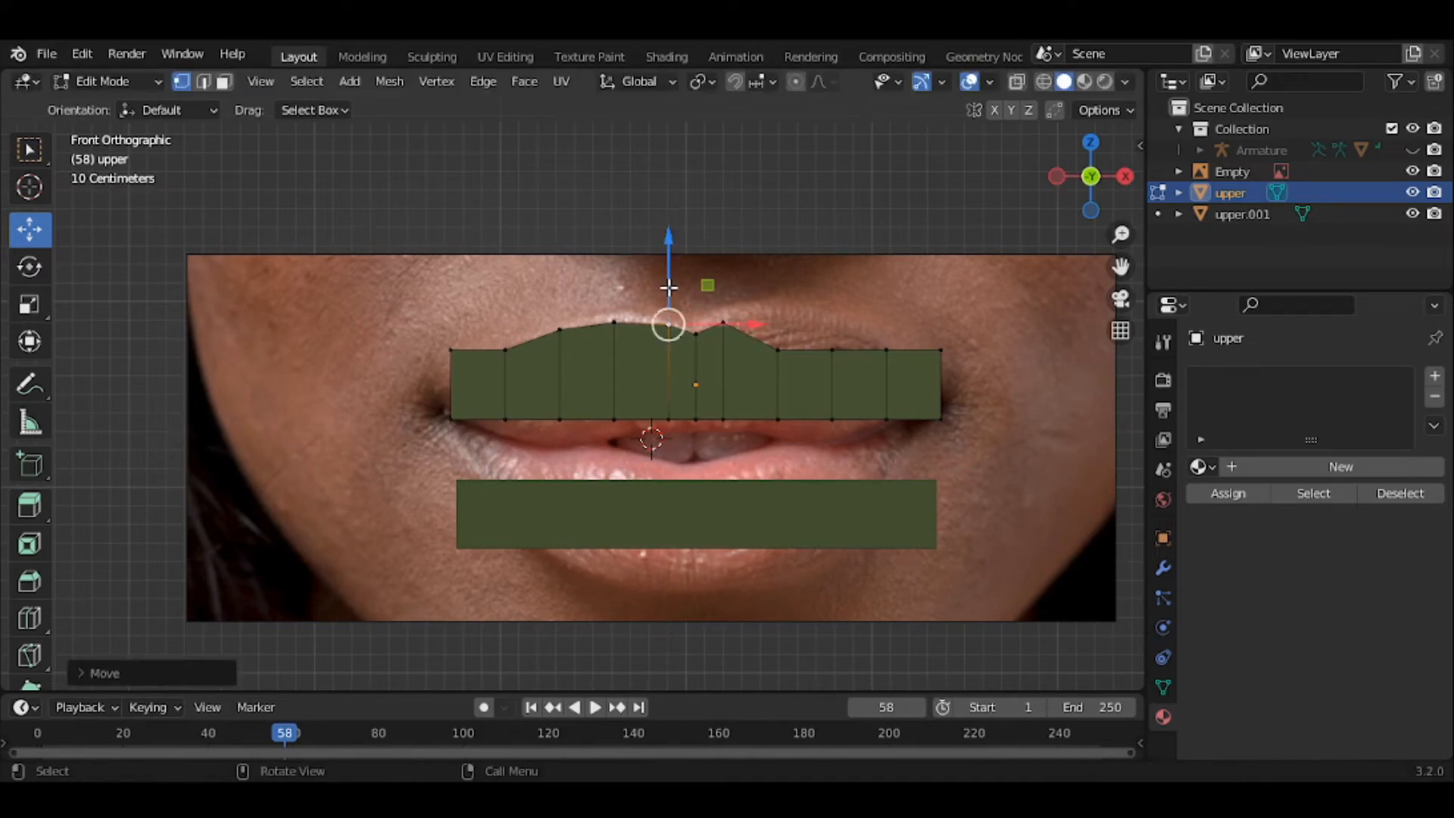
In wireframe, raise the next two top vertices on the right half along Z to match the upper lip's outline
left_click(1018, 81)
left_click(779, 350)
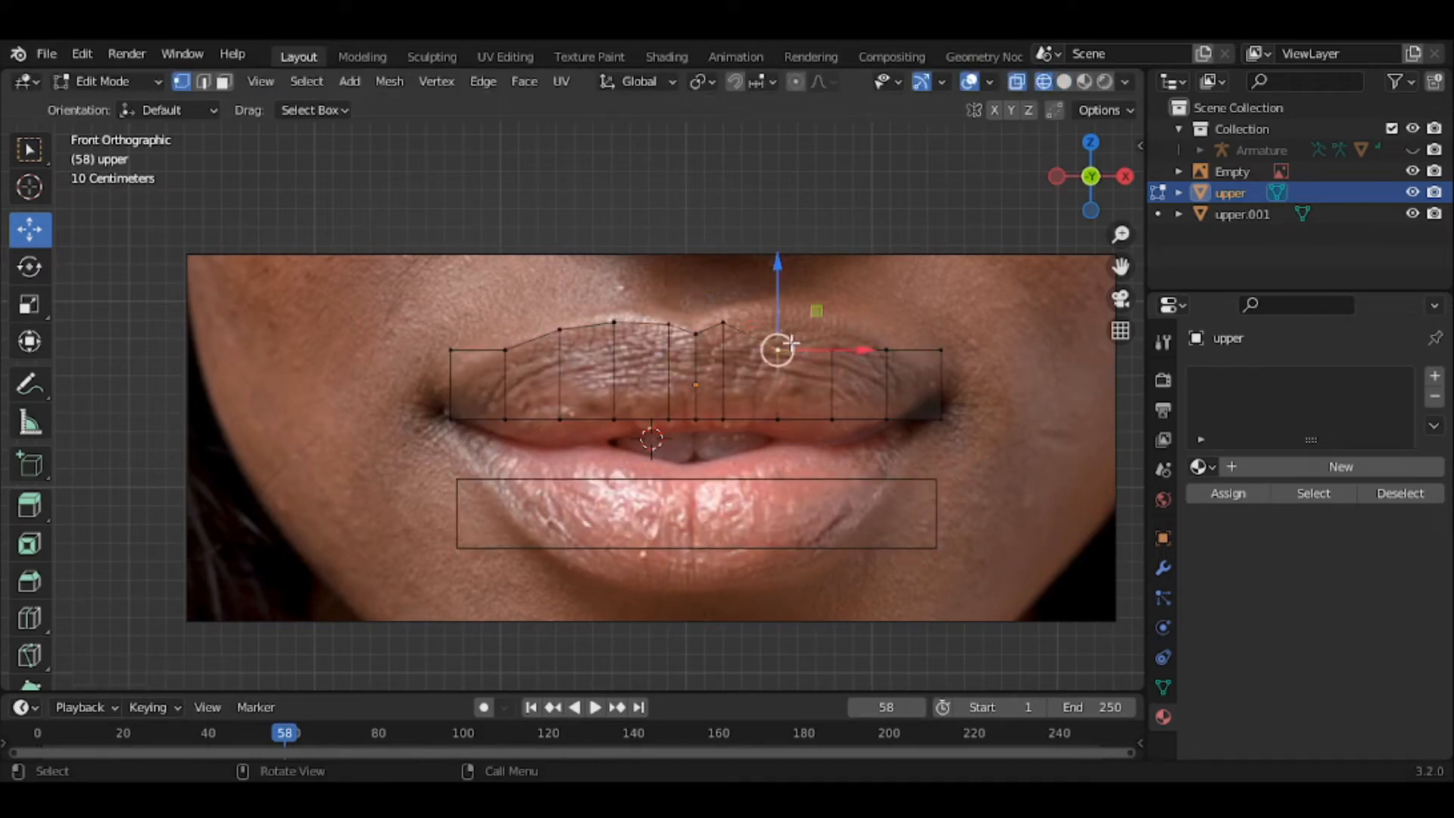
left_click_drag(781, 319, 780, 280)
left_click(832, 350)
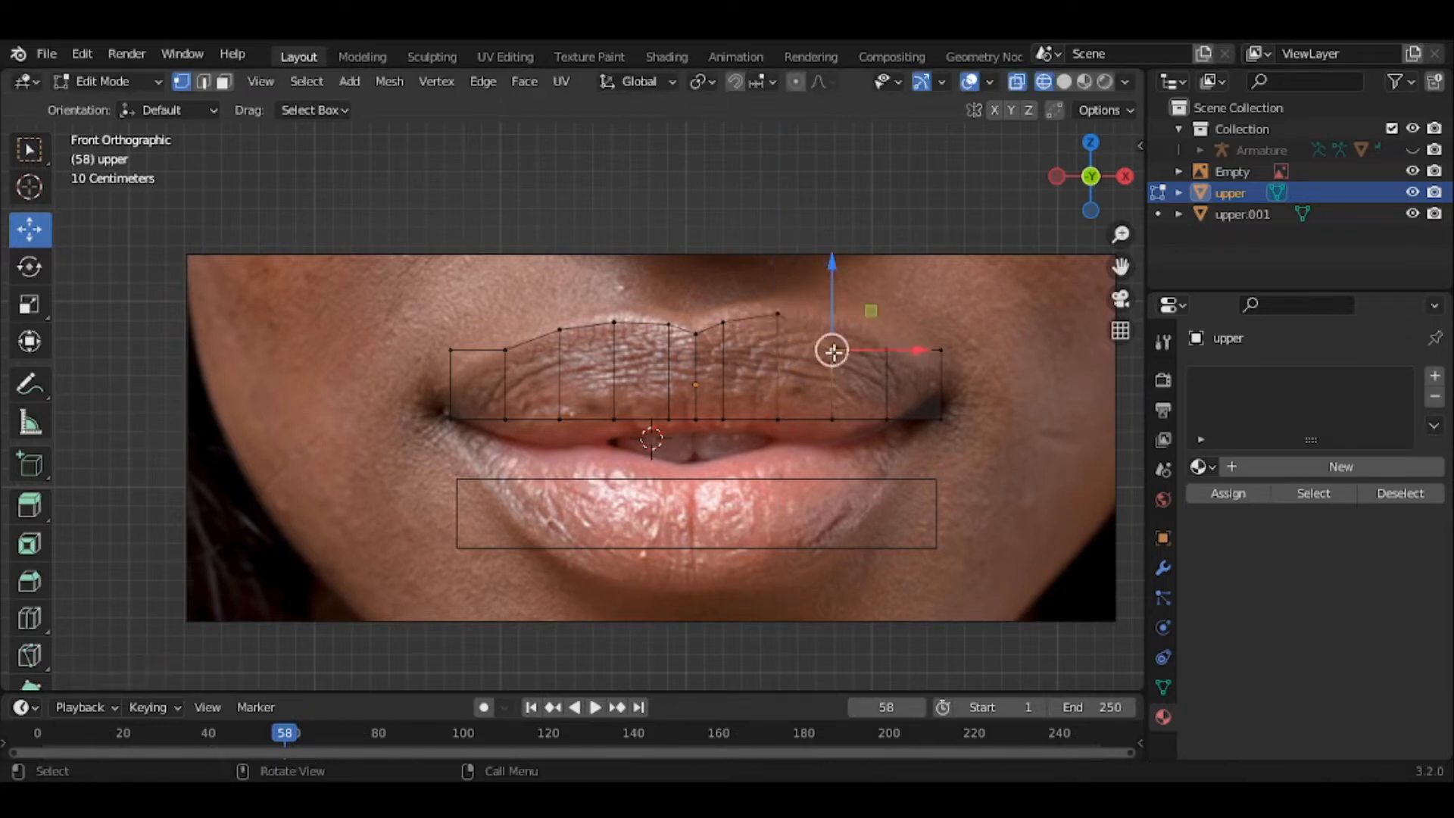
left_click_drag(836, 327, 836, 299)
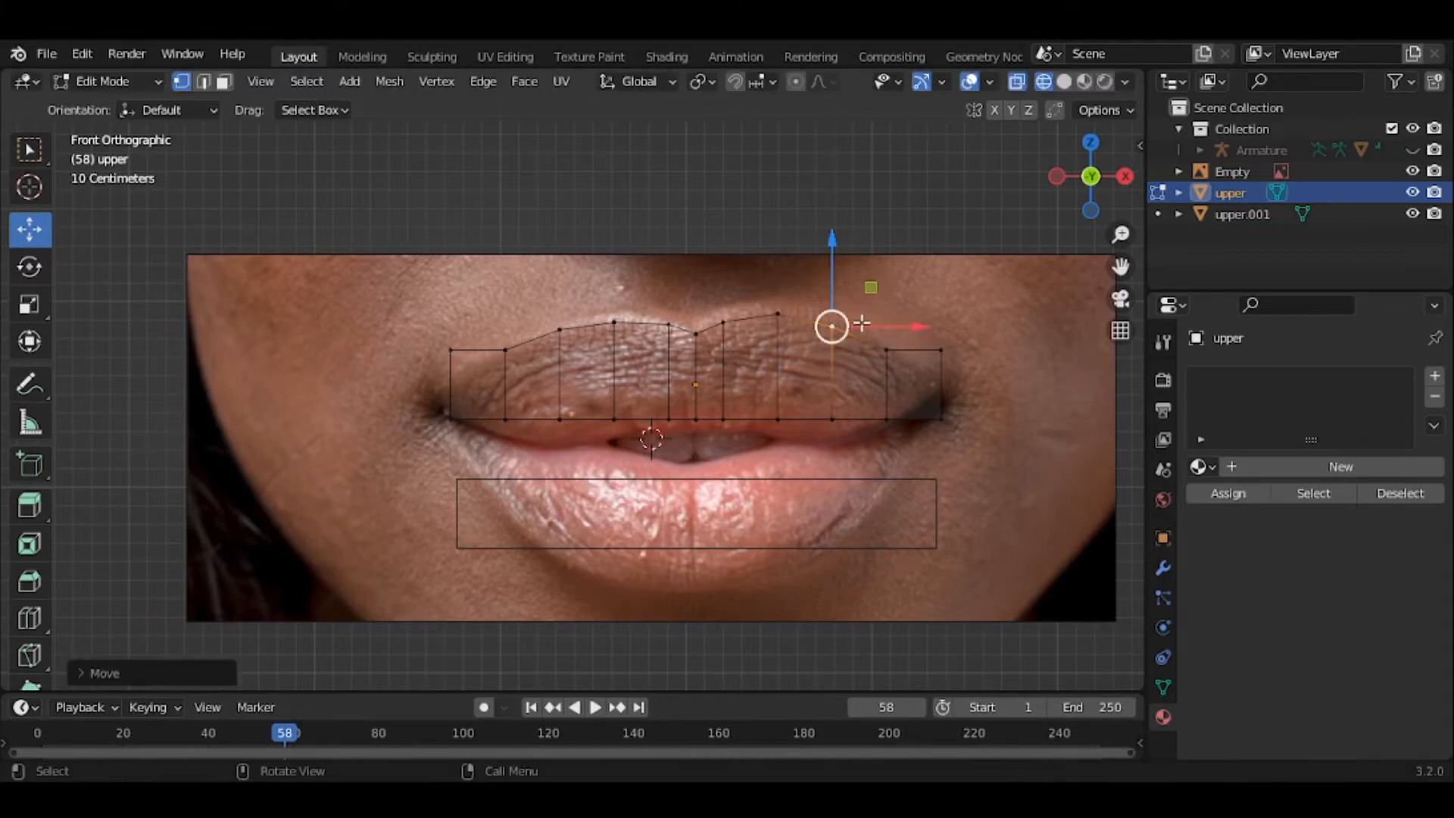
Move the top and bottom vertices at the right end of "upper" inward so they follow the mouth corner
left_click(966, 343)
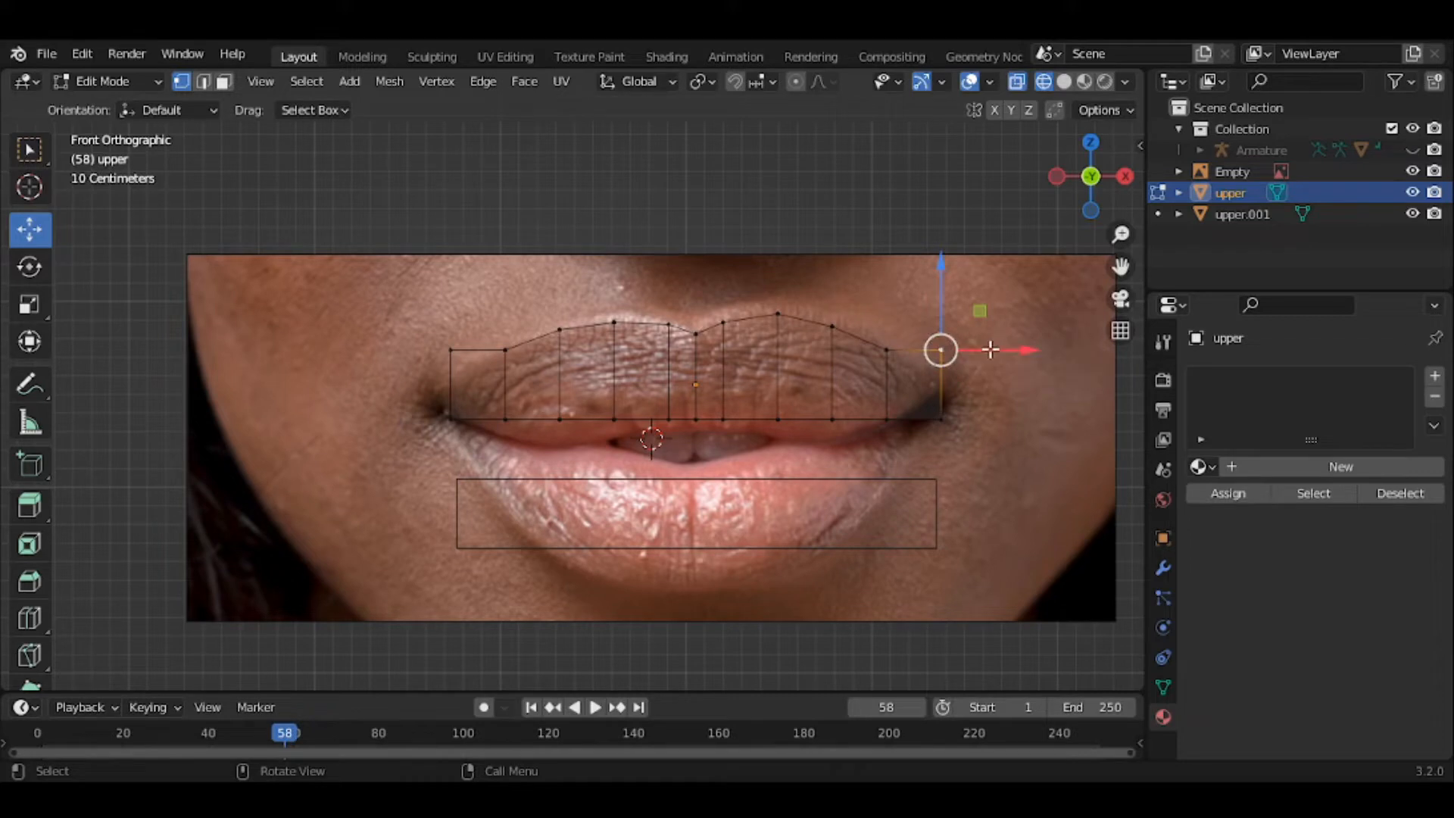
key("g")
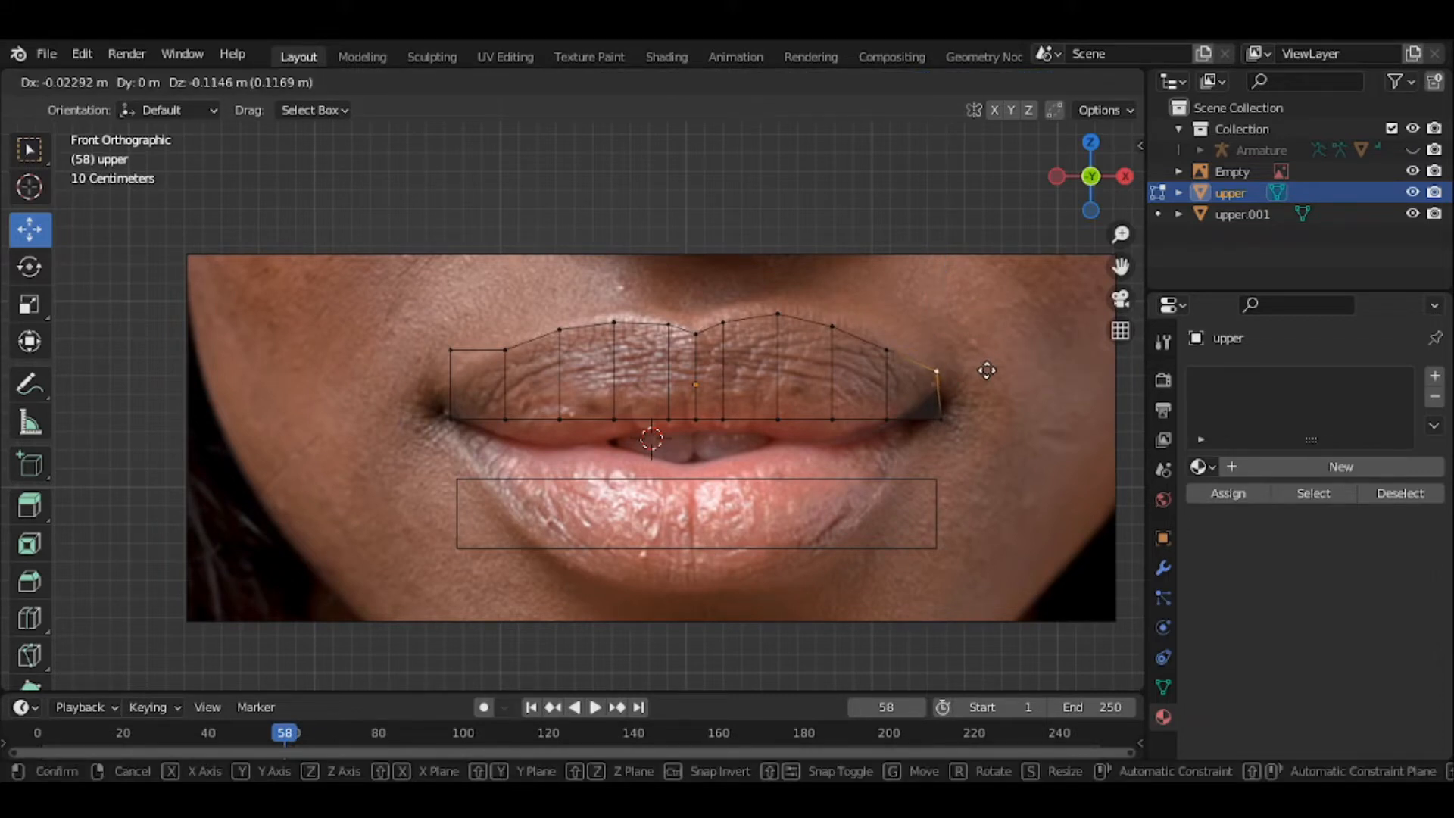
left_click(984, 371)
left_click(963, 419)
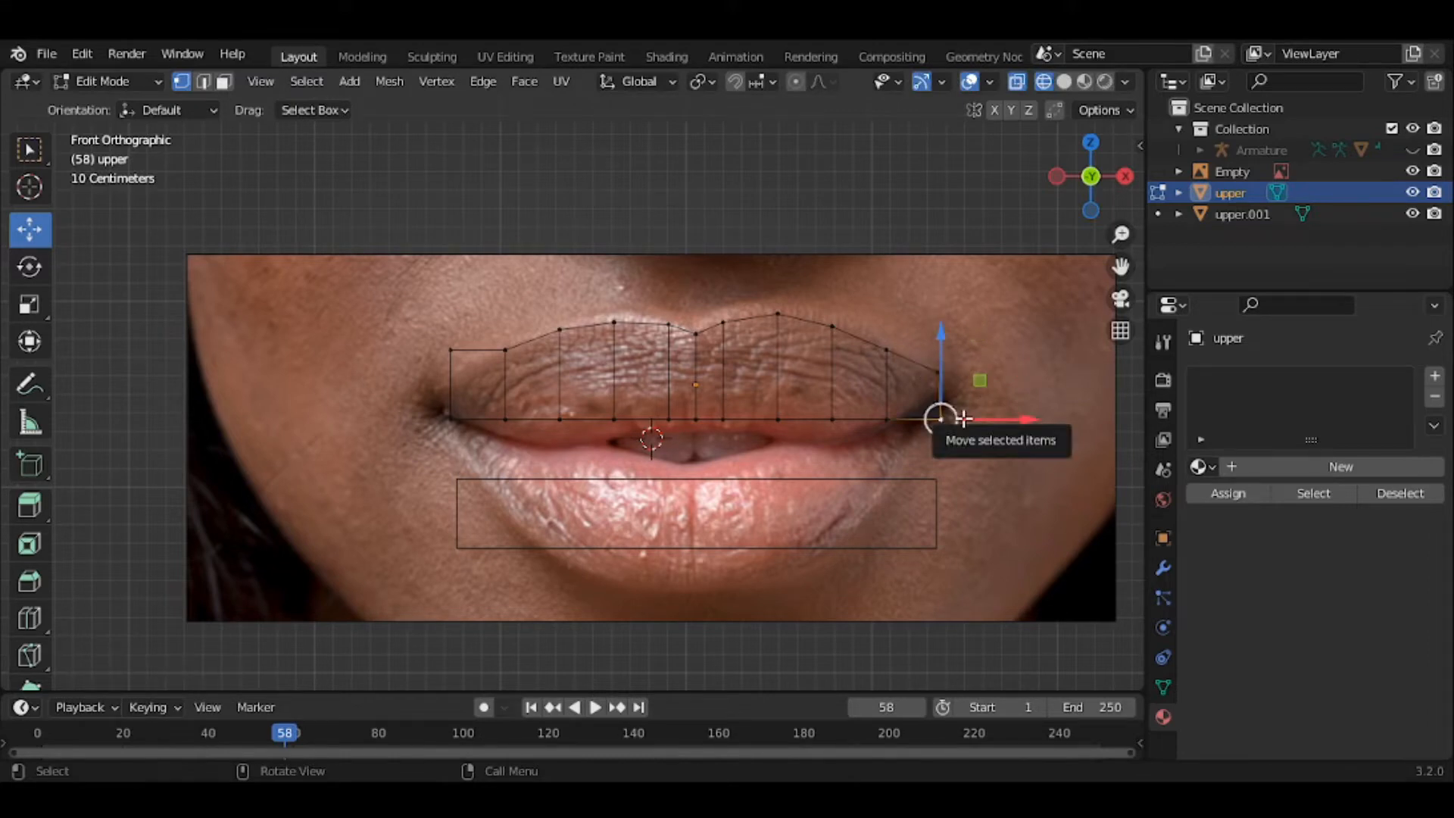
key("g")
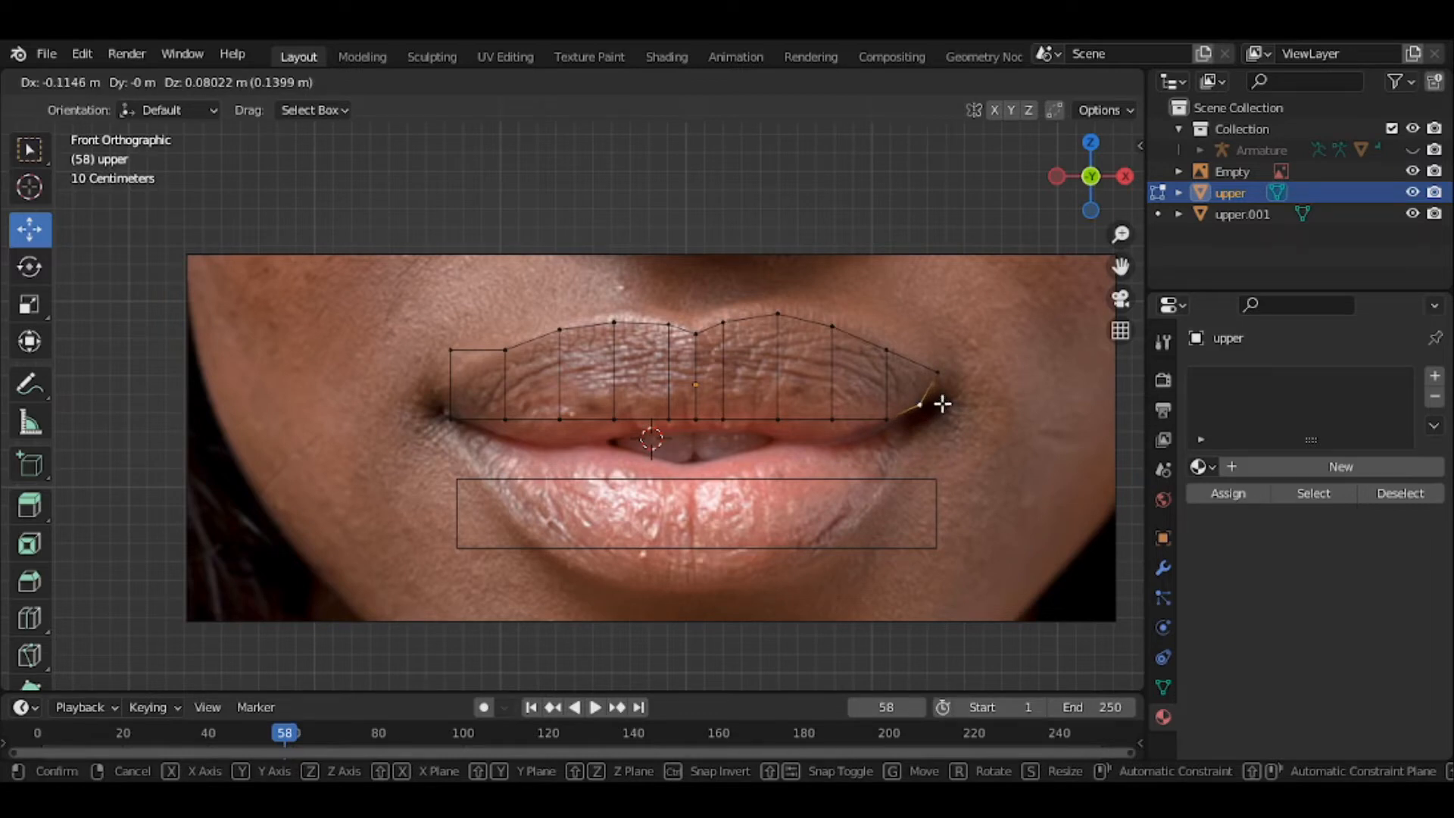
left_click(942, 403)
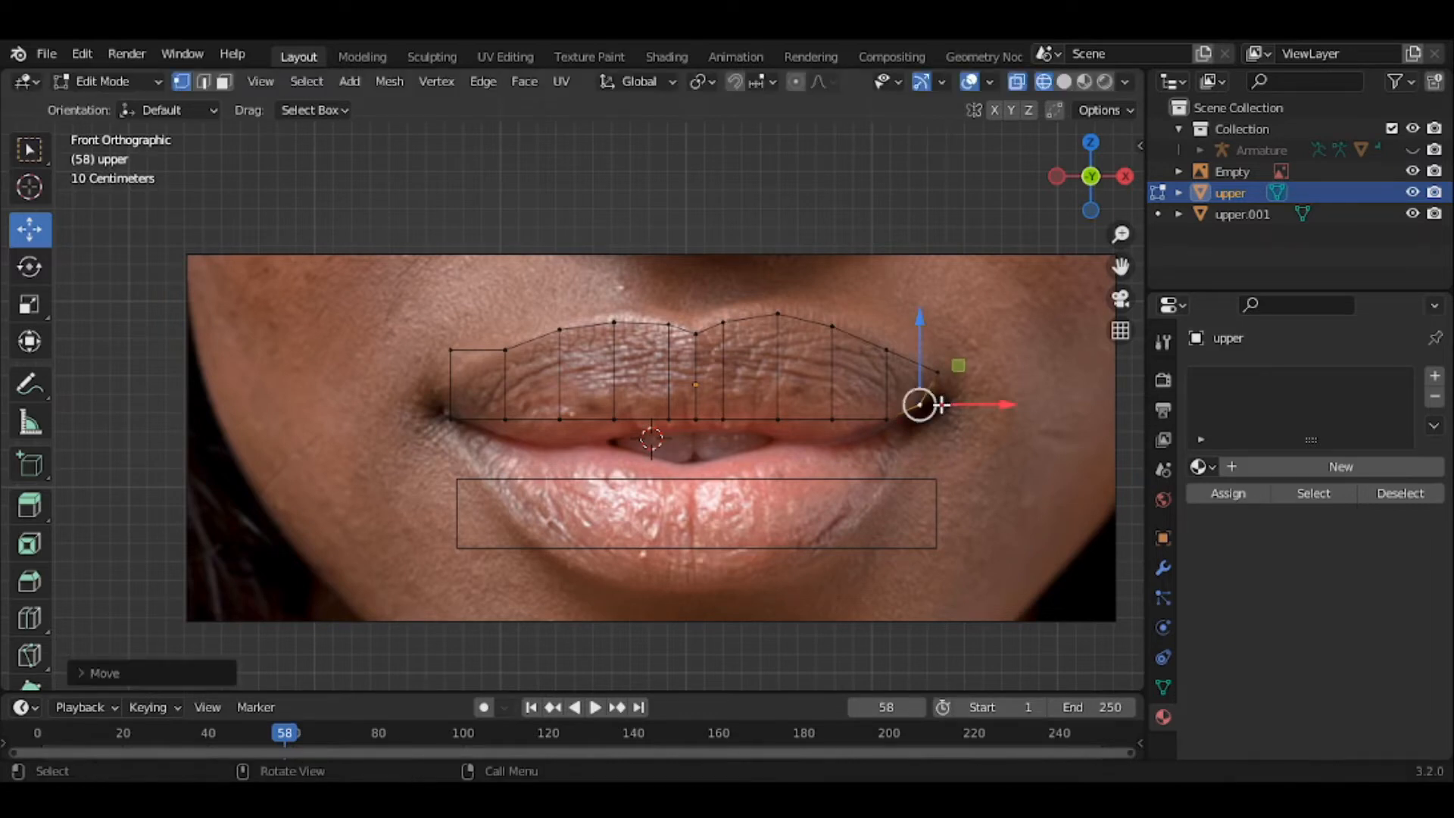
Lower the third and fourth bottom vertices from the right along Z to the upper lip's lower edge
left_click(834, 416)
key("g")
key("z")
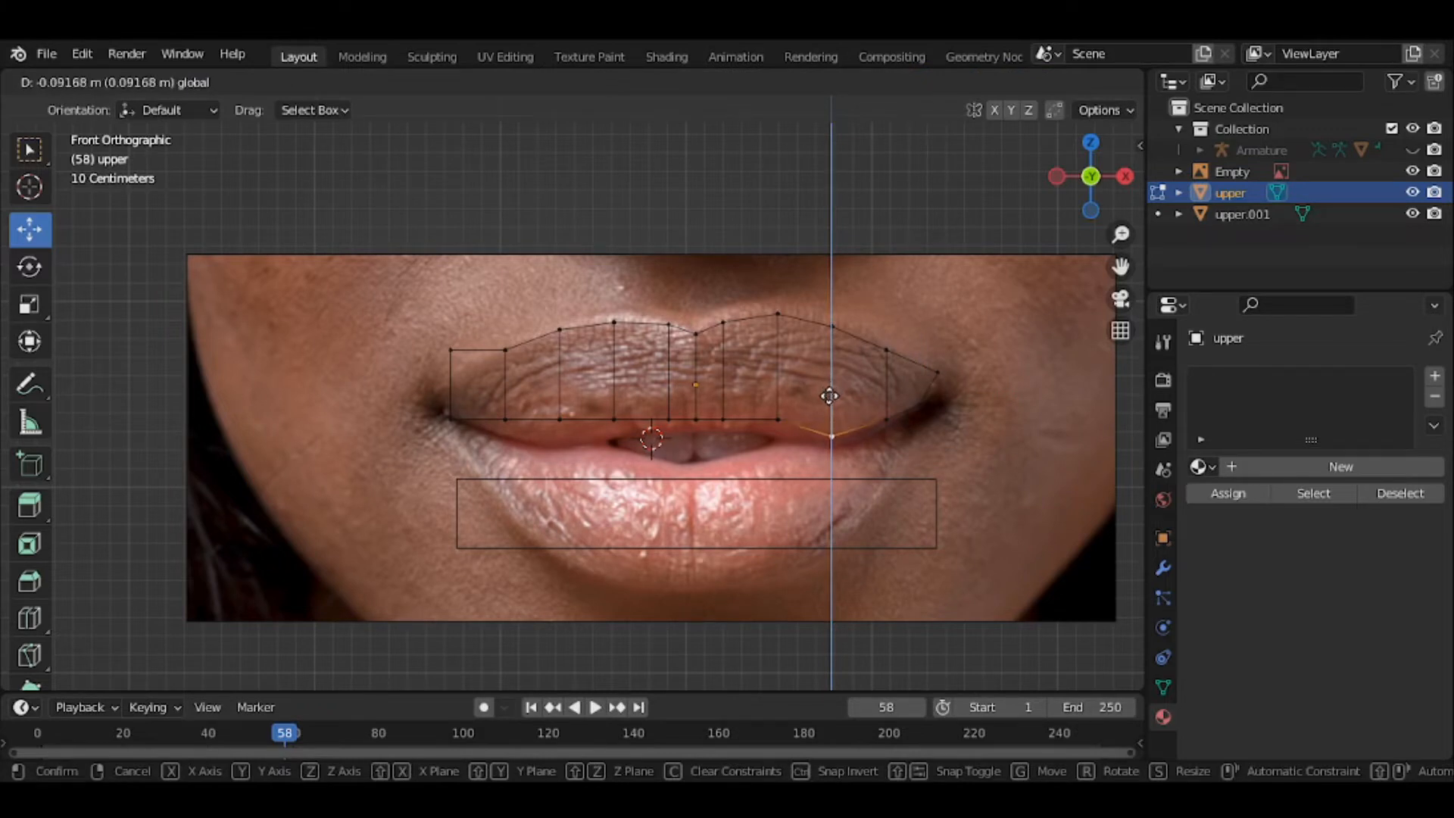
left_click(829, 395)
left_click(780, 419)
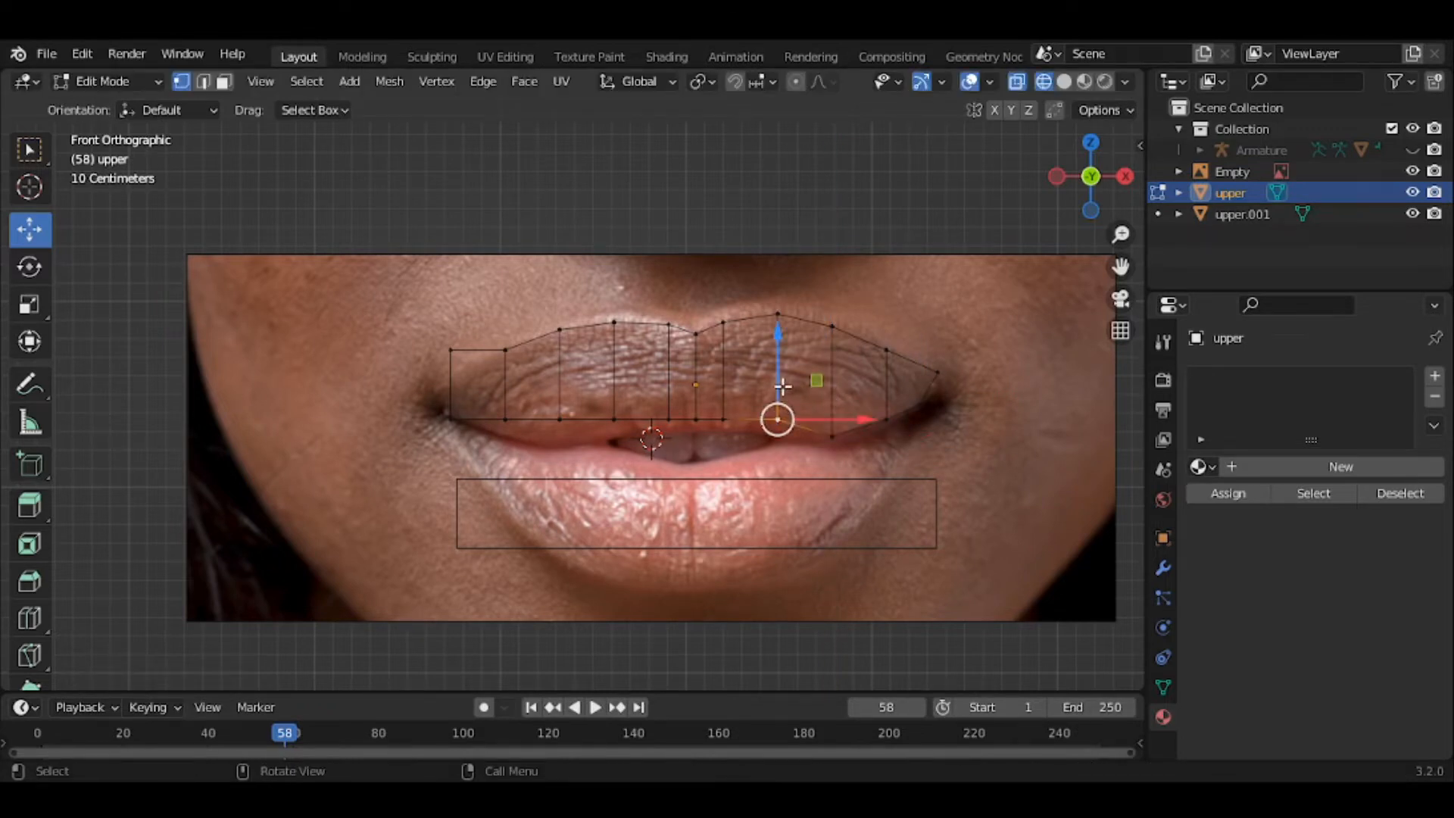
key("g")
key("z")
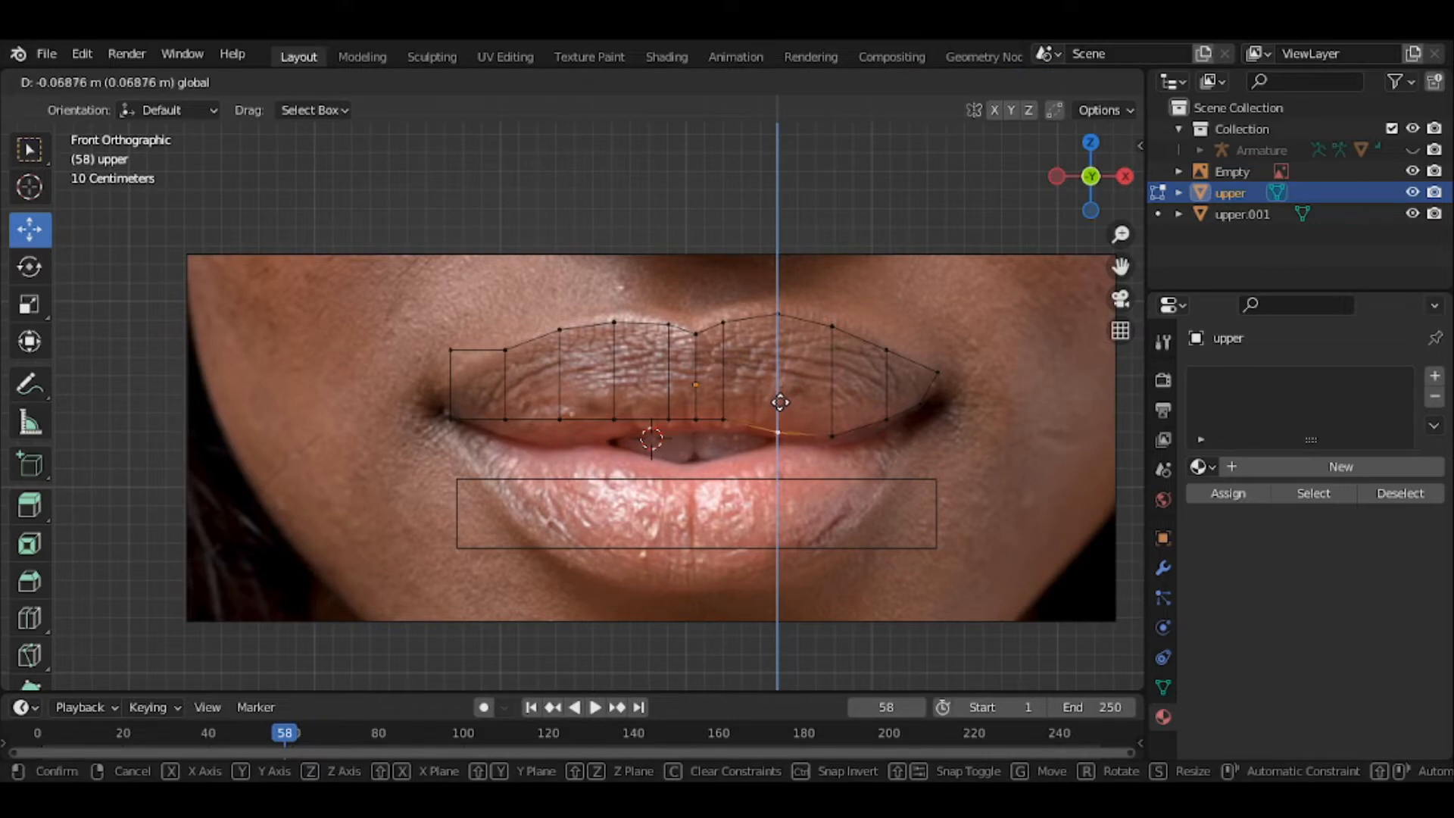
left_click(781, 402)
Lower the remaining bottom vertices from the centre to the second from the left along Z to follow the mouth line
left_click(723, 418)
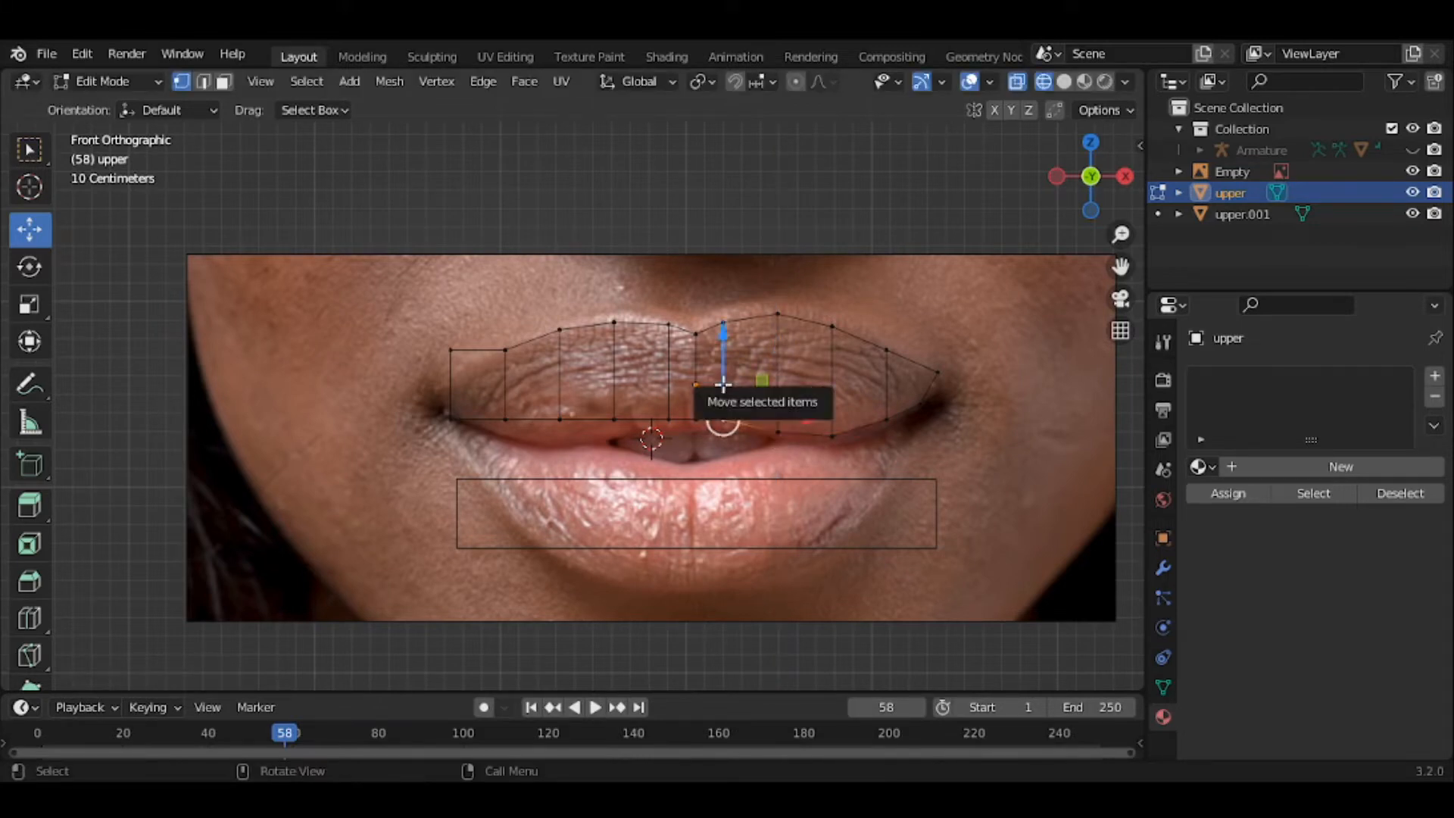
left_click_drag(723, 385, 557, 402)
left_click(696, 418)
left_click(674, 414)
left_click(617, 414)
left_click(567, 410)
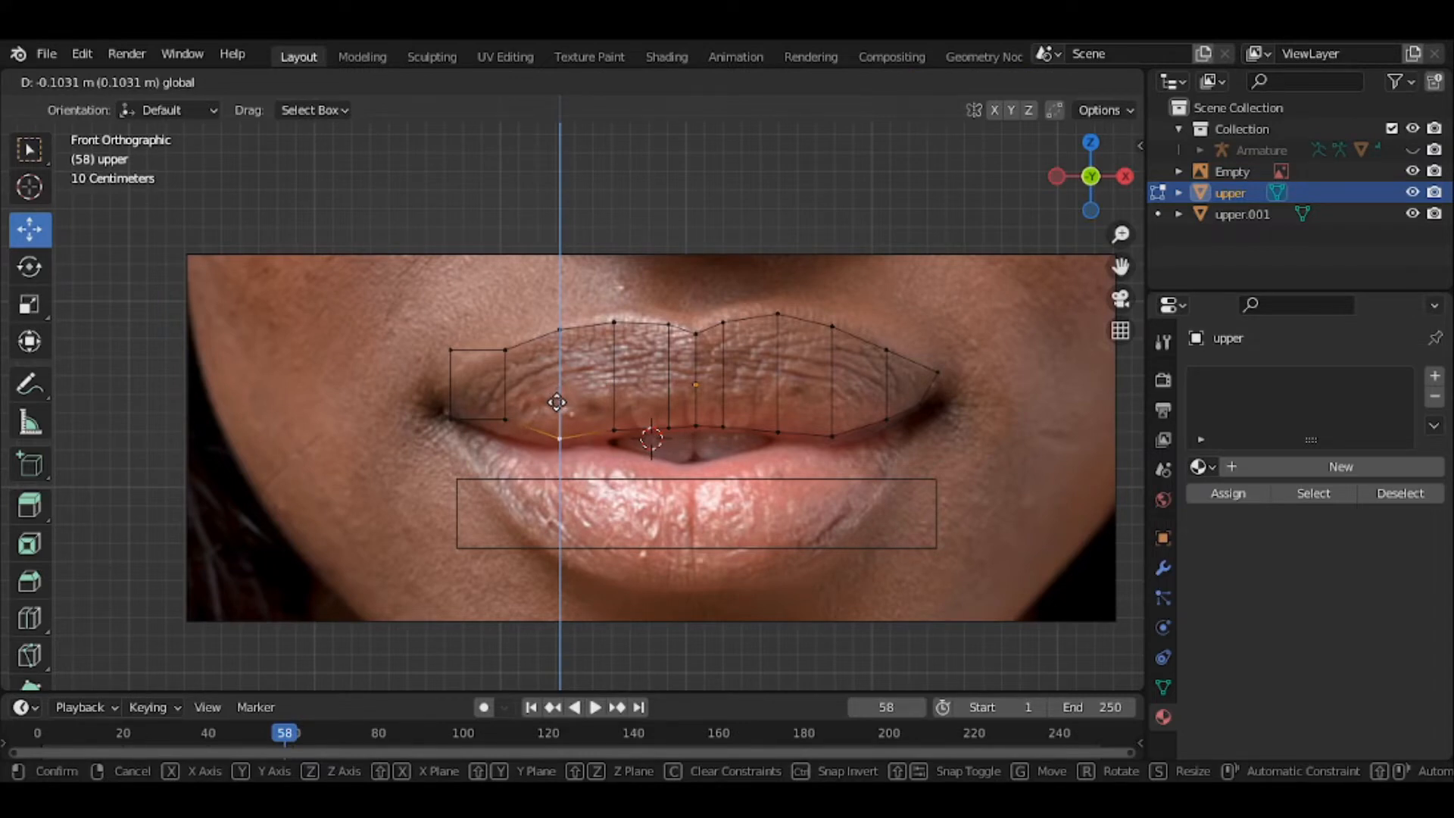
left_click_drag(557, 402, 507, 389)
left_click(505, 419)
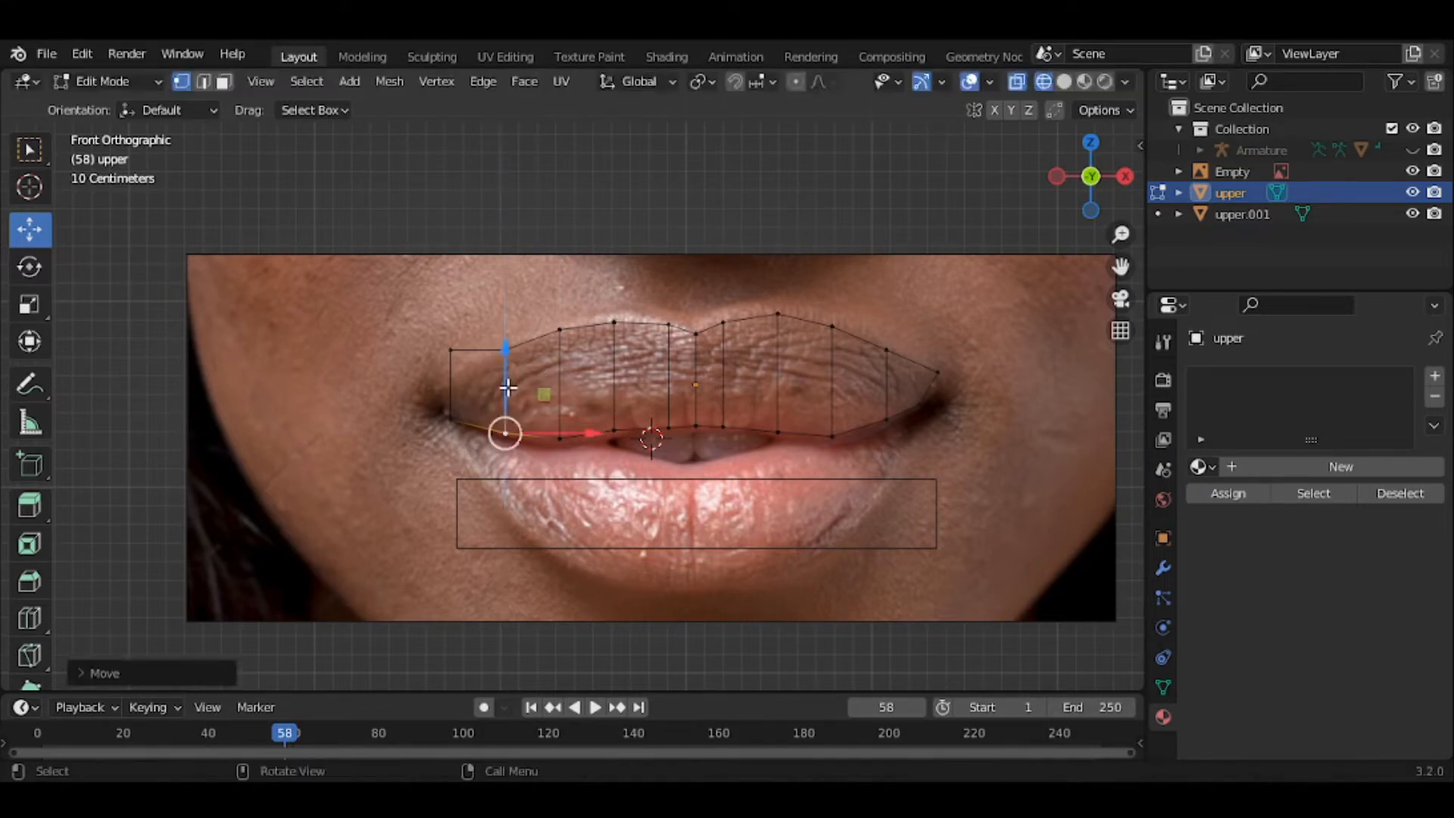
In wireframe, lower the top-left end vertex and slightly raise the bottom-left one along Z to taper the left mouth corner
left_click(1068, 83)
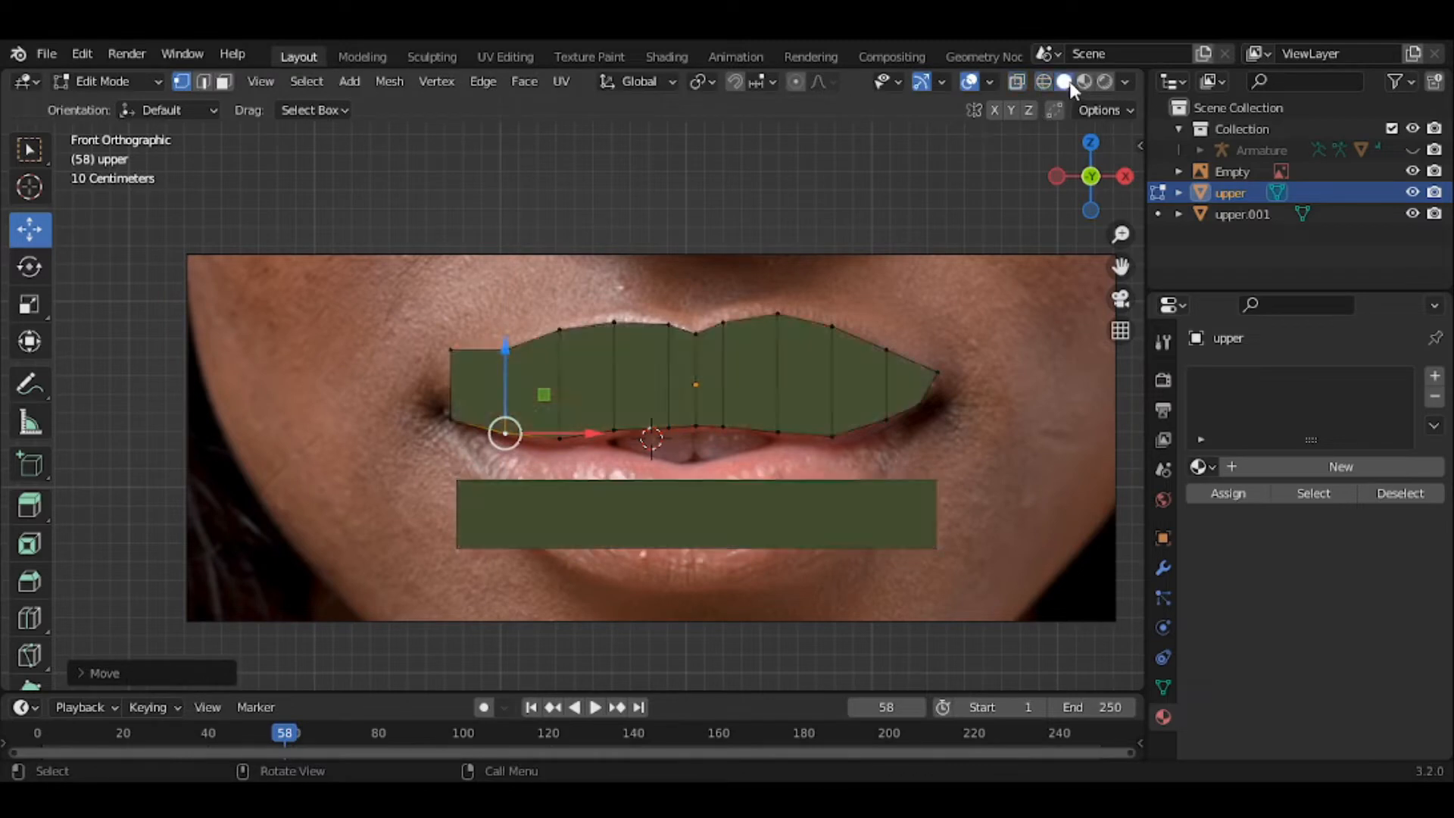
left_click(1045, 82)
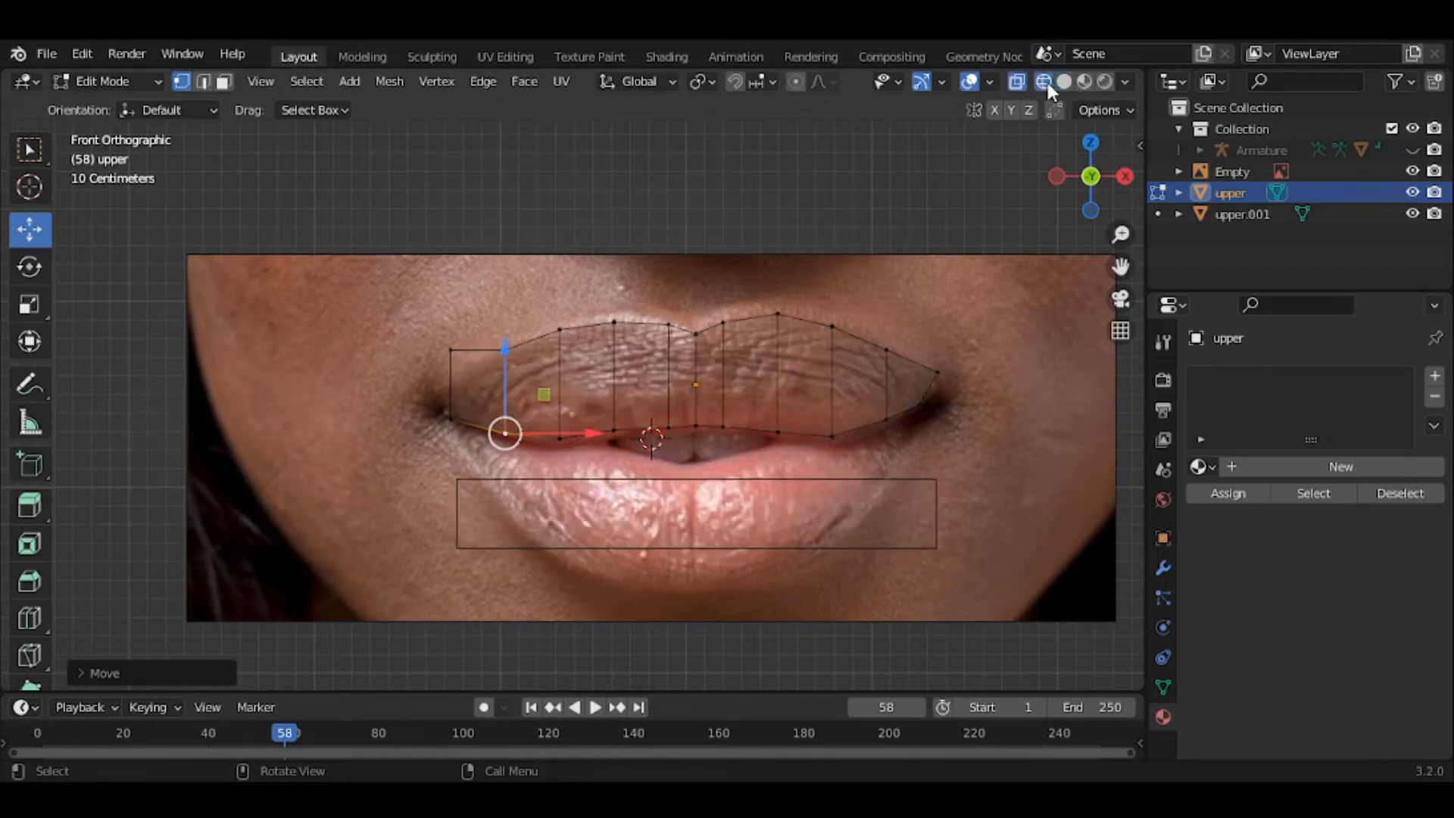
left_click(454, 319)
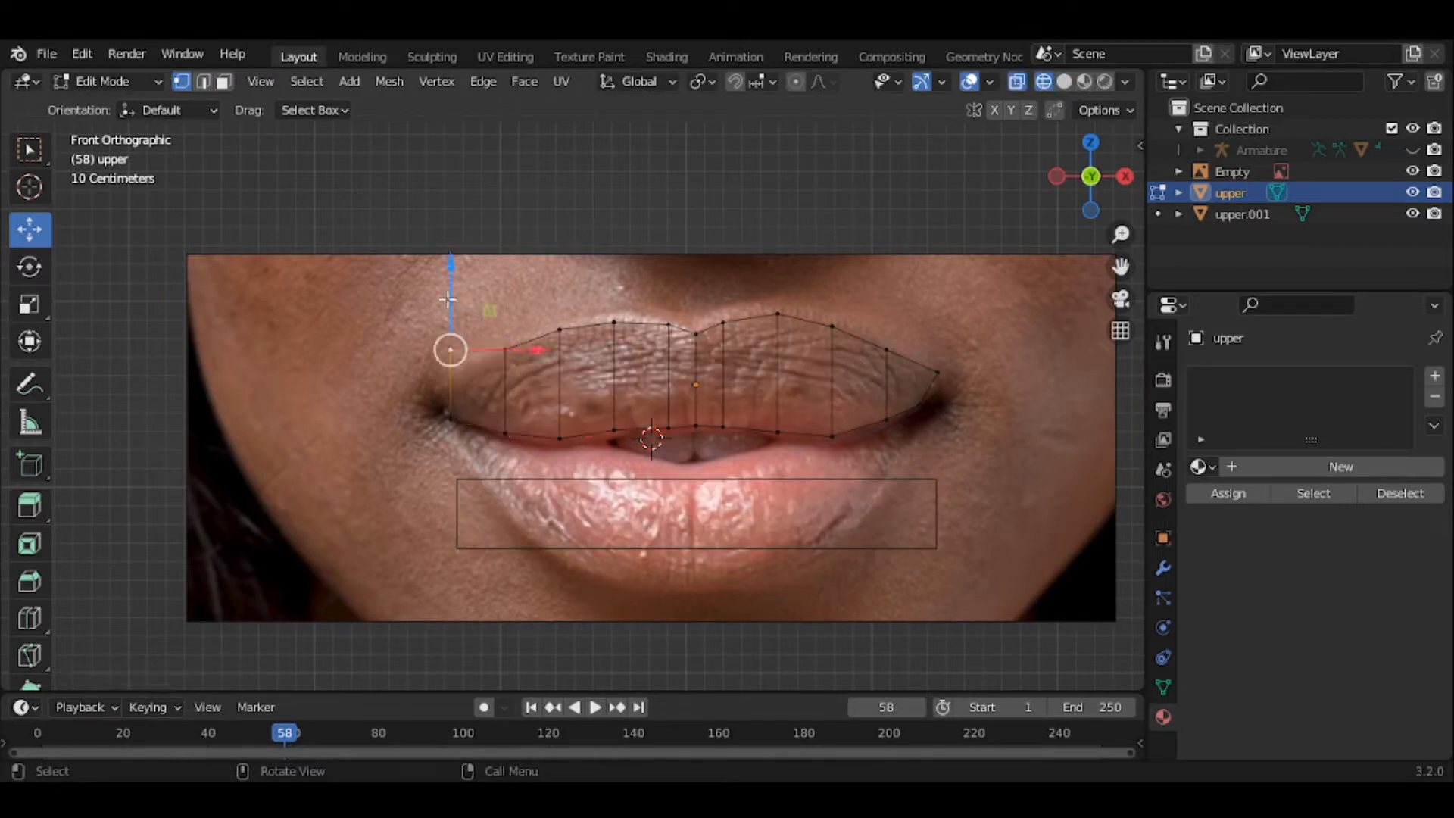
left_click_drag(446, 300, 440, 331)
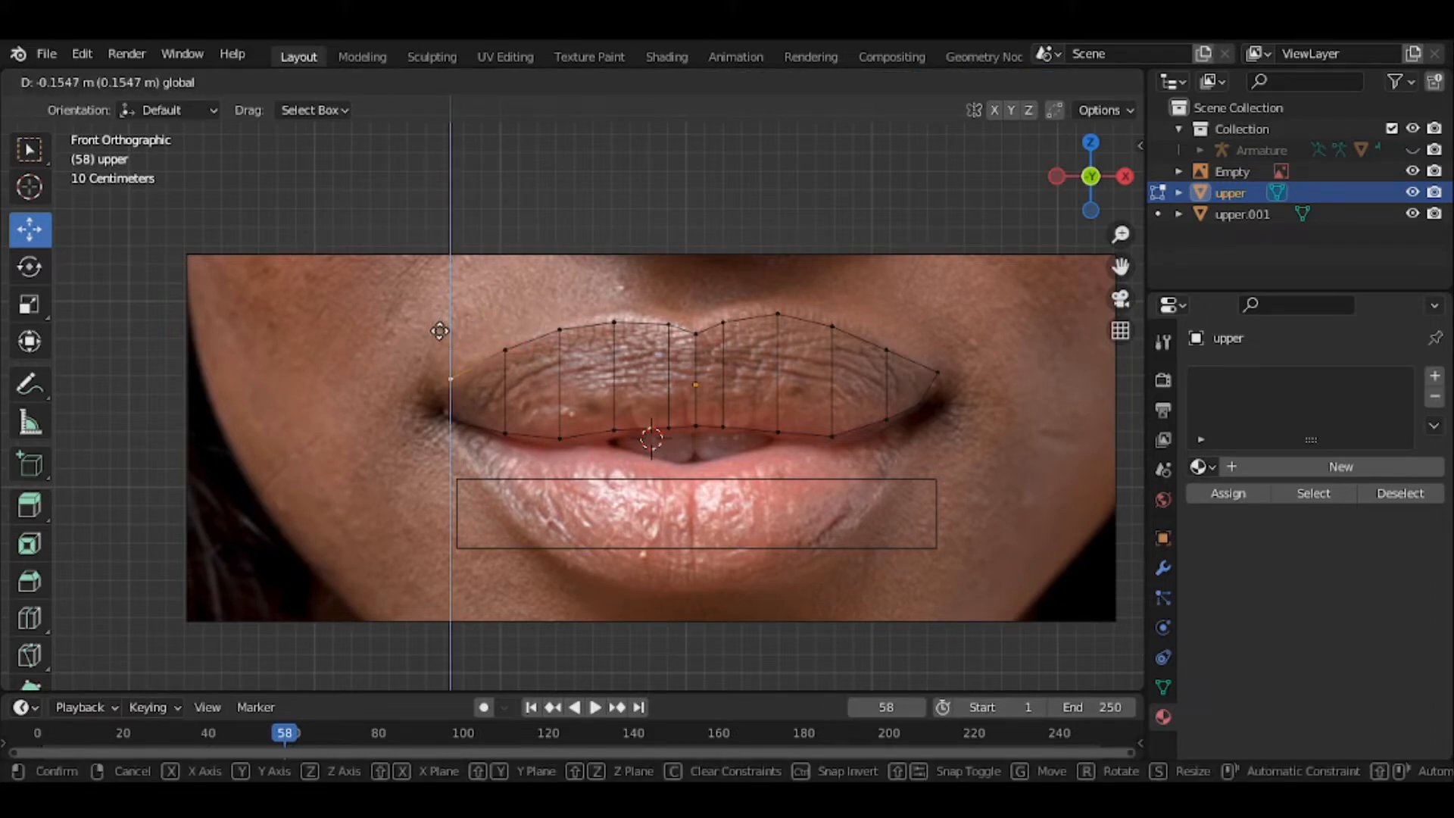
left_click_drag(439, 331, 436, 330)
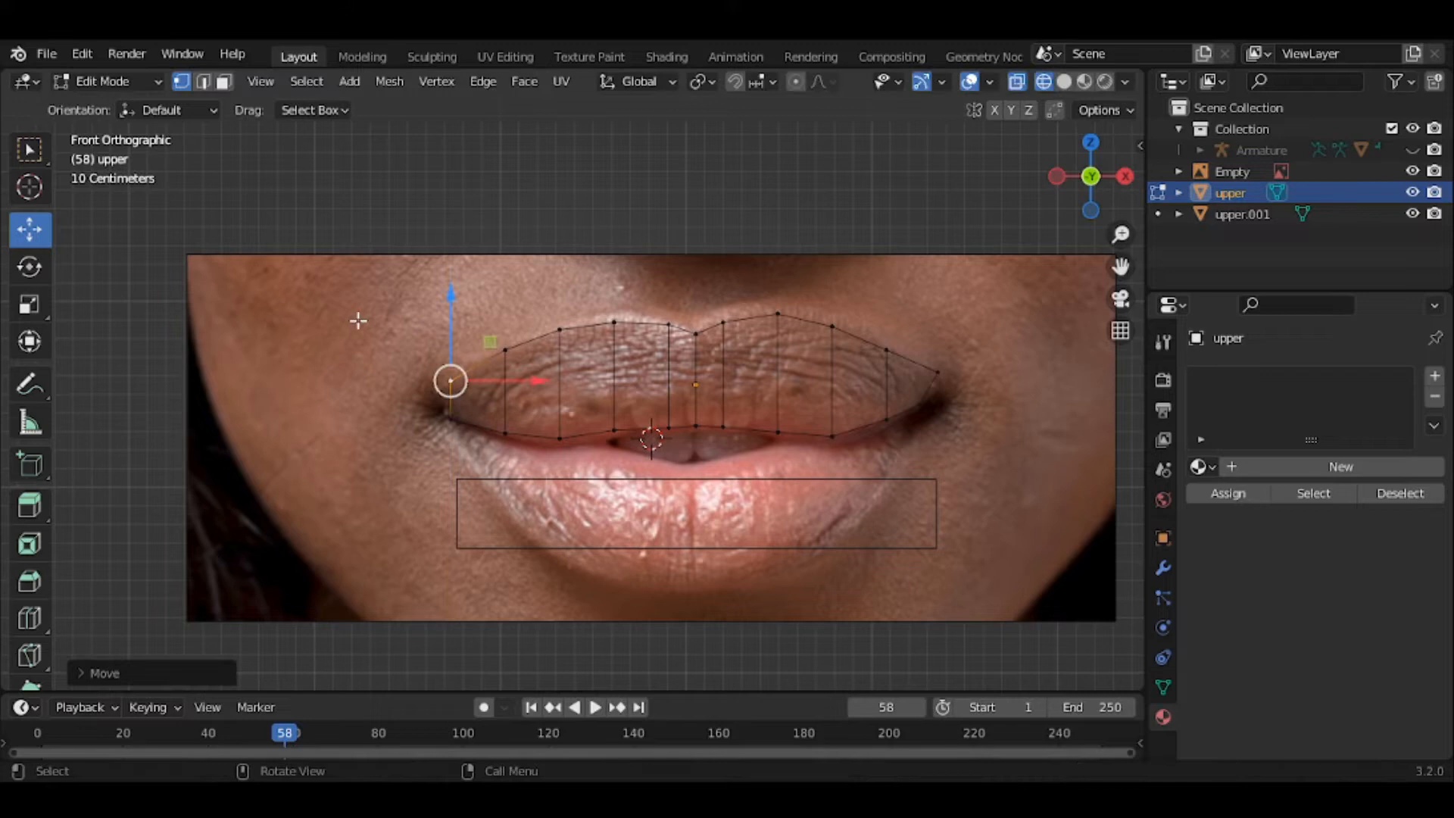
left_click(110, 237)
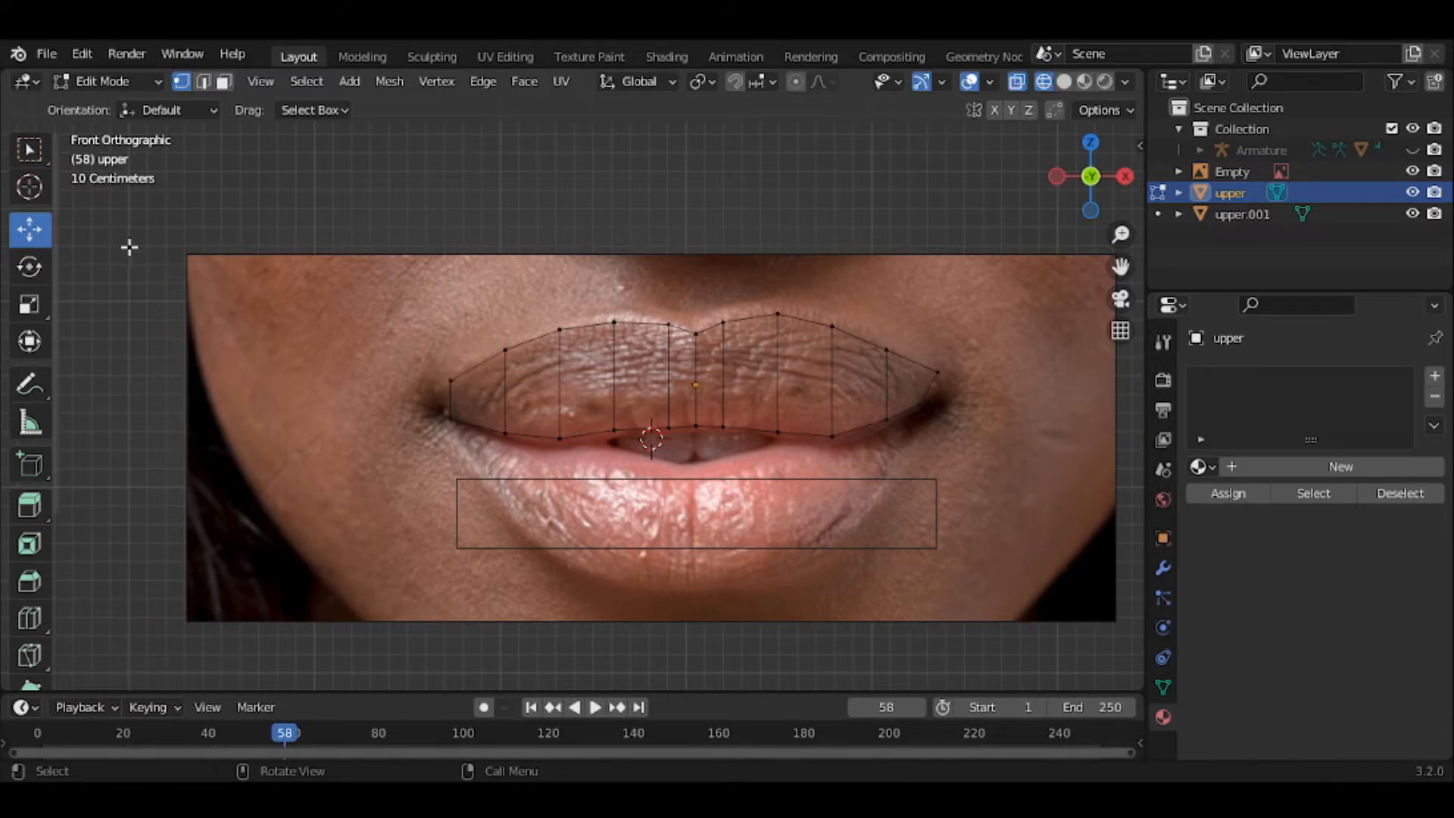
left_click(451, 346)
left_click_drag(453, 341, 450, 357)
left_click(454, 410)
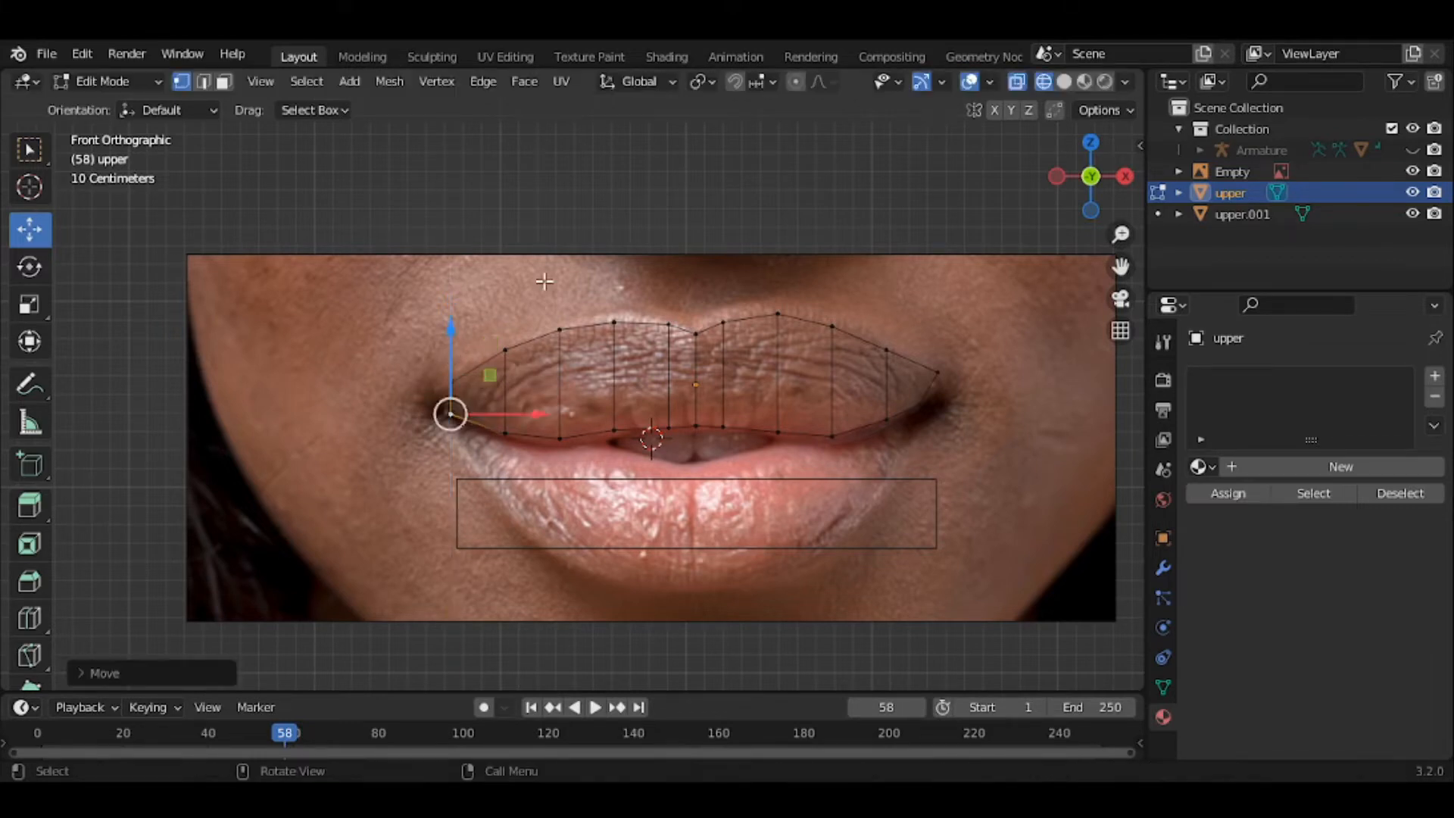
left_click(681, 133)
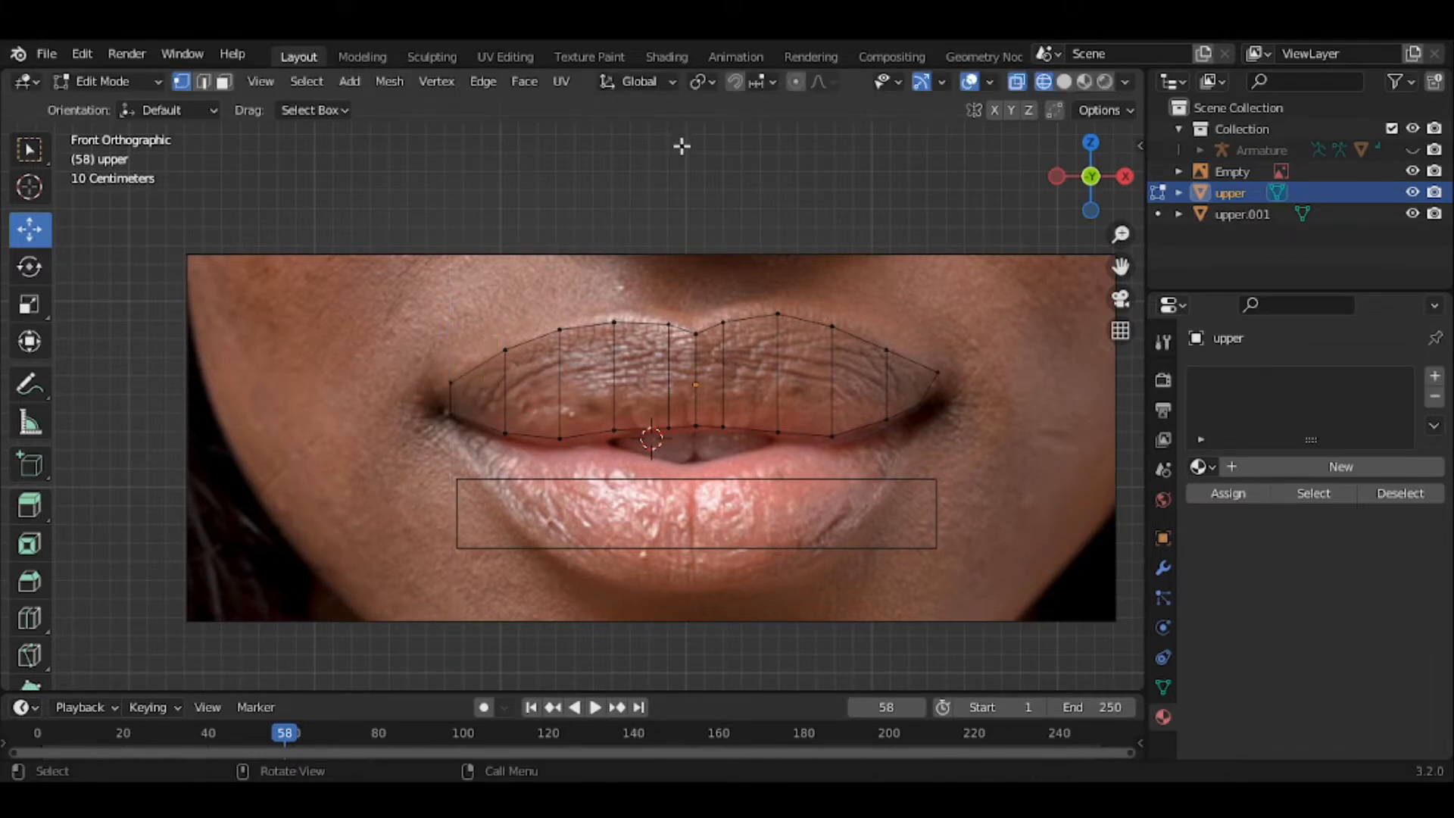
Slightly raise the top vertices on both sides of the centre dip and the next one to the left along Z
left_click(723, 290)
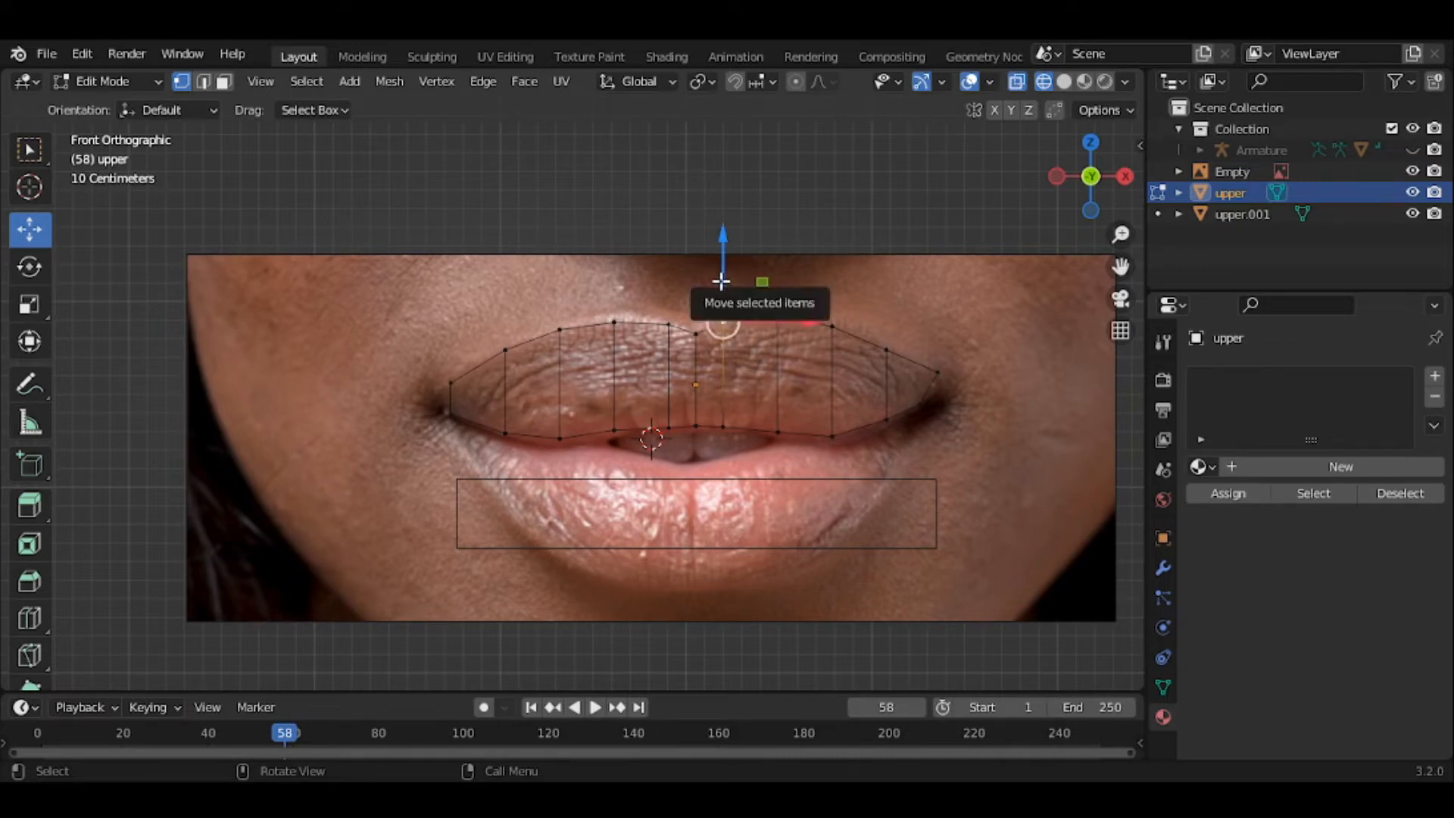
left_click_drag(724, 286, 721, 275)
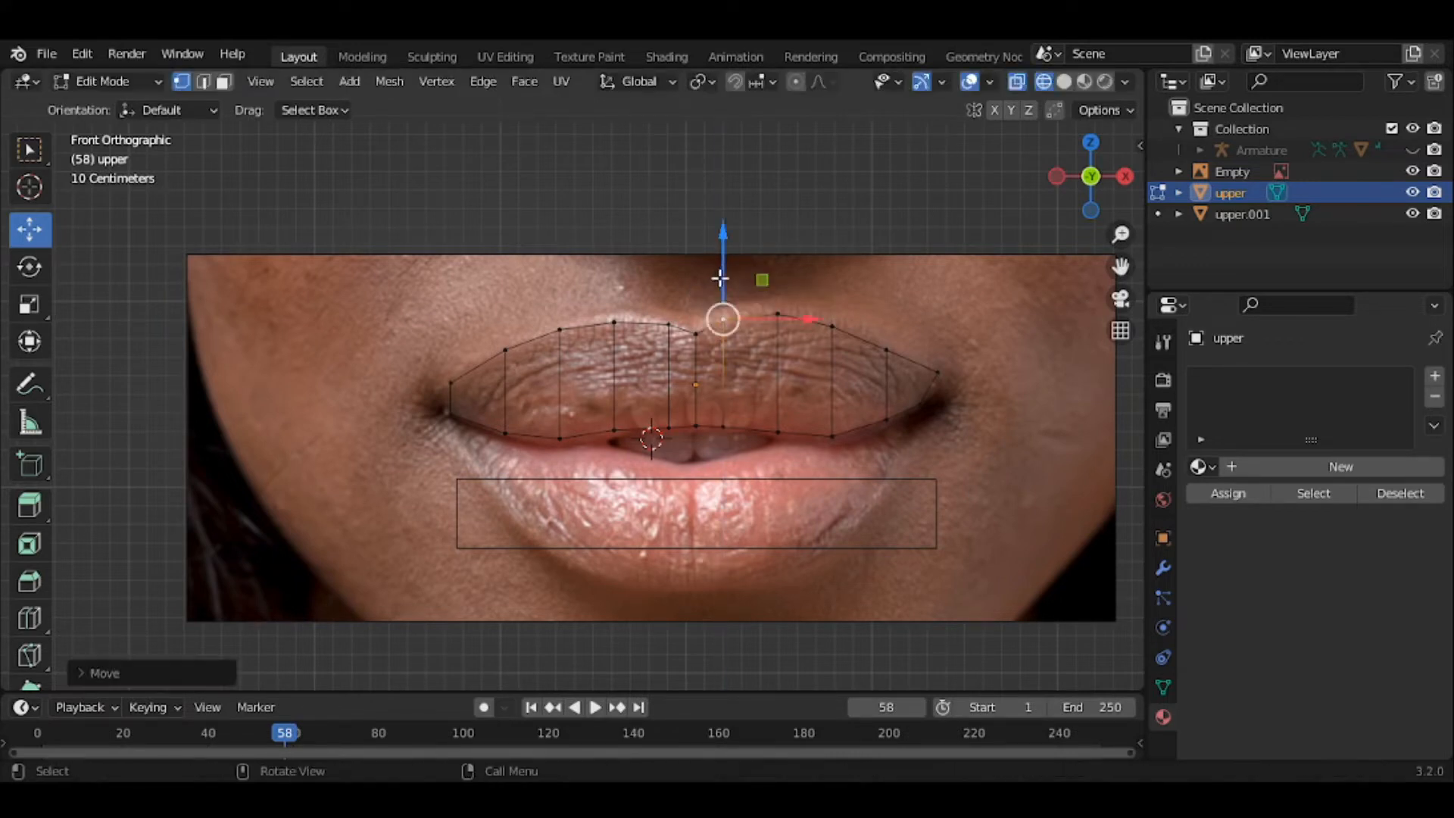
left_click(668, 324)
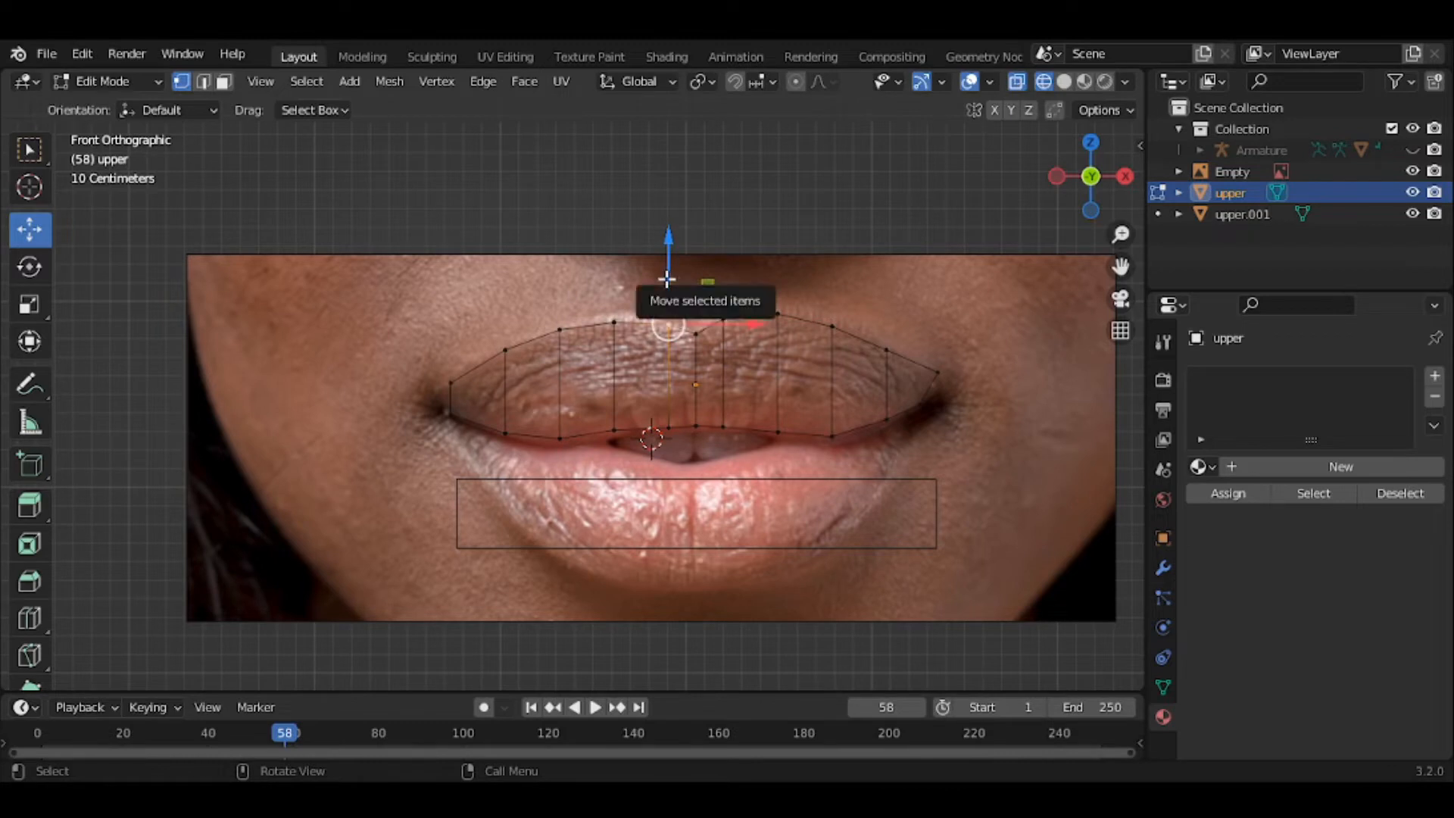
left_click_drag(667, 276, 615, 280)
left_click(614, 322)
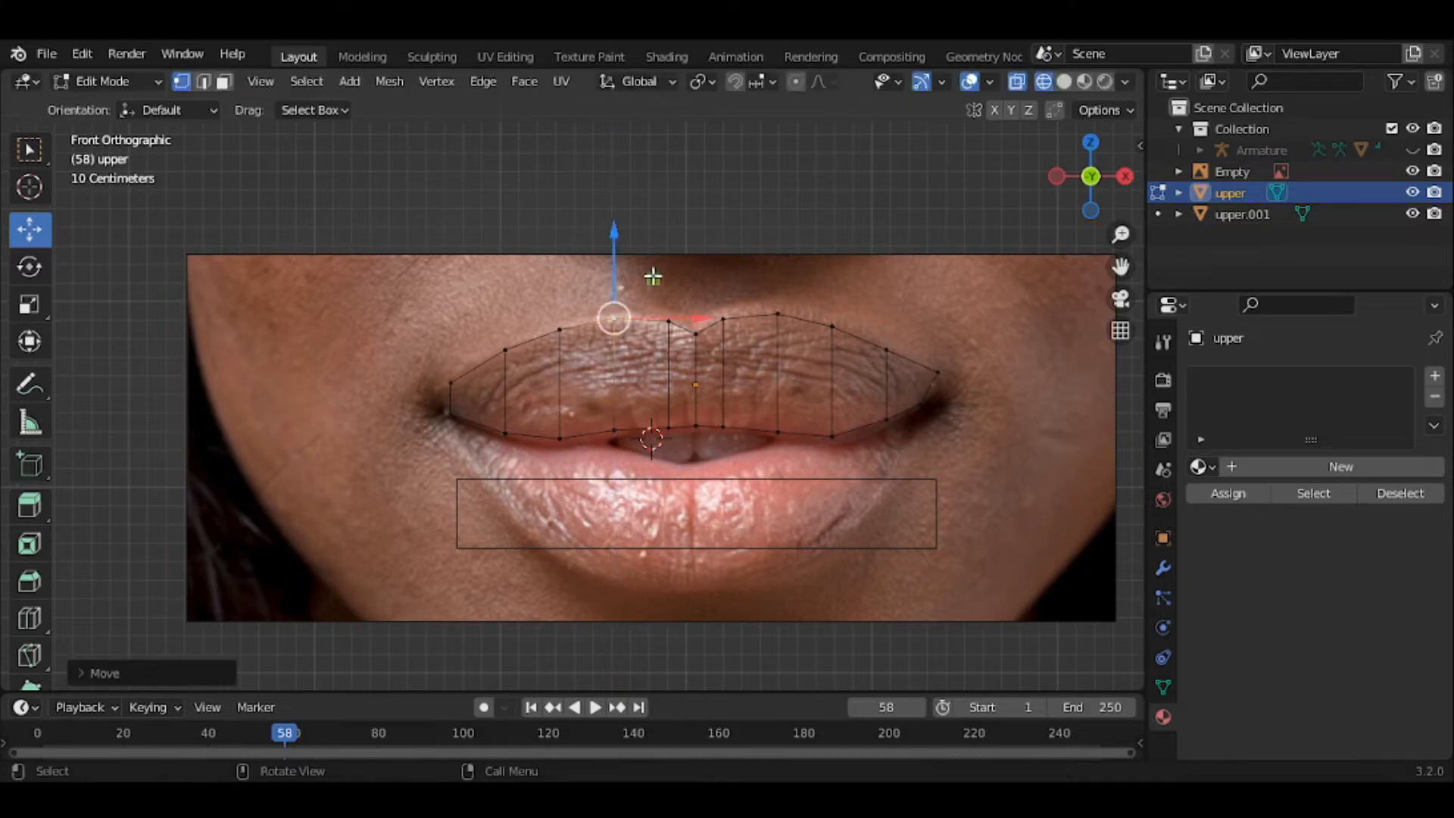
In solid shading, lower the third and fourth bottom vertices from the left slightly along Z, and return to wireframe
left_click(1064, 82)
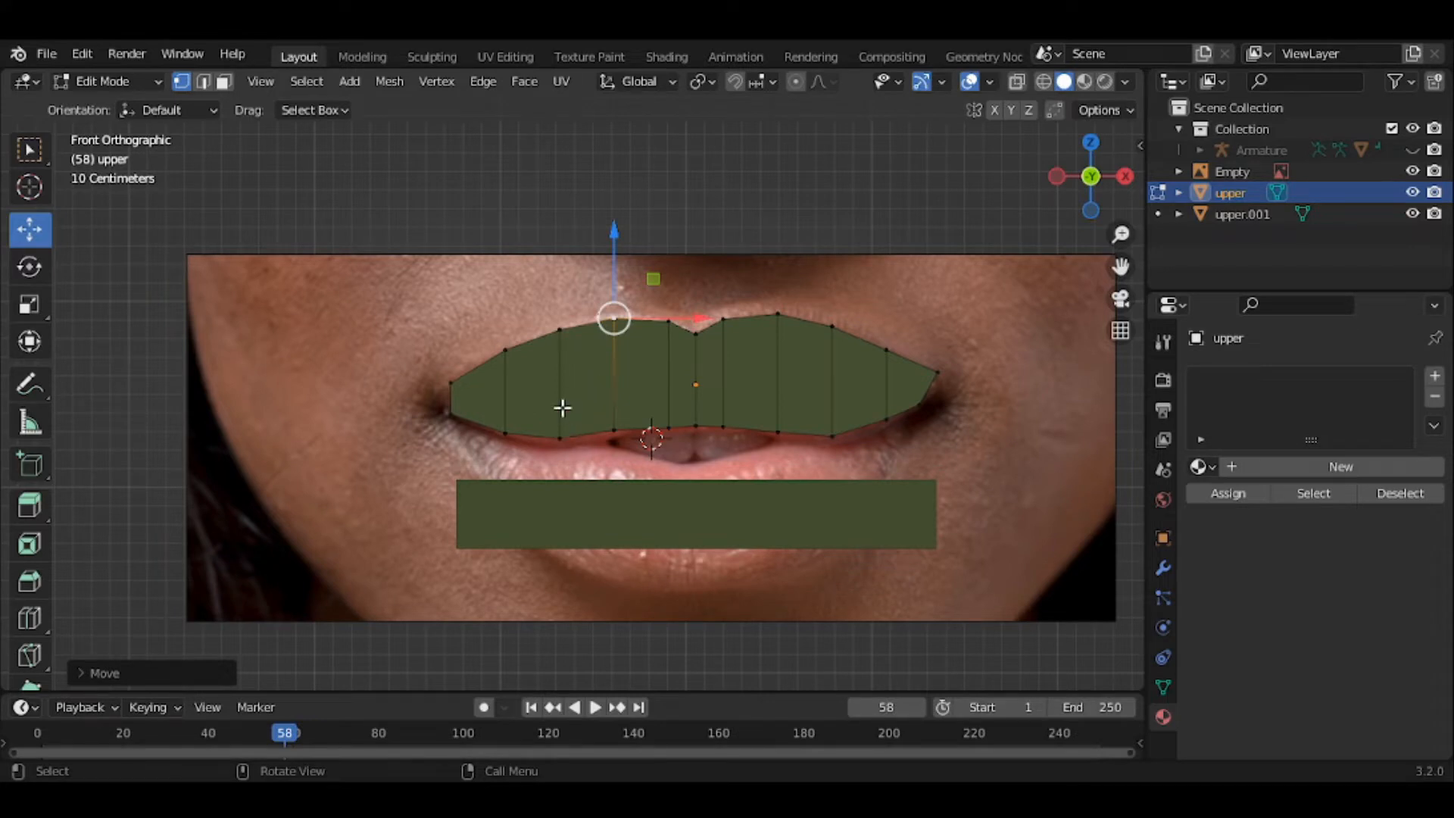
left_click(560, 438)
left_click_drag(555, 389, 611, 395)
left_click(615, 430)
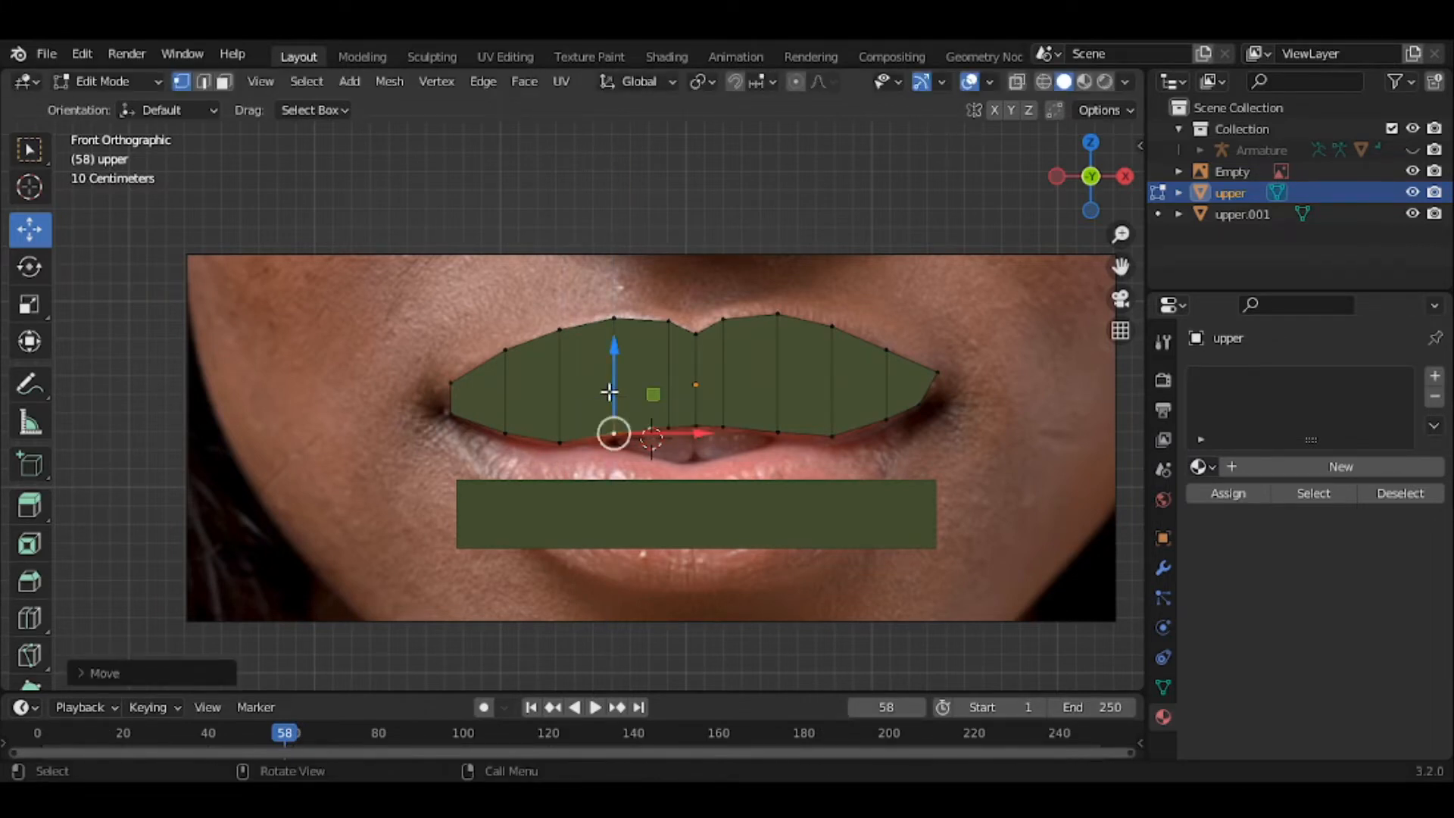
left_click(1051, 81)
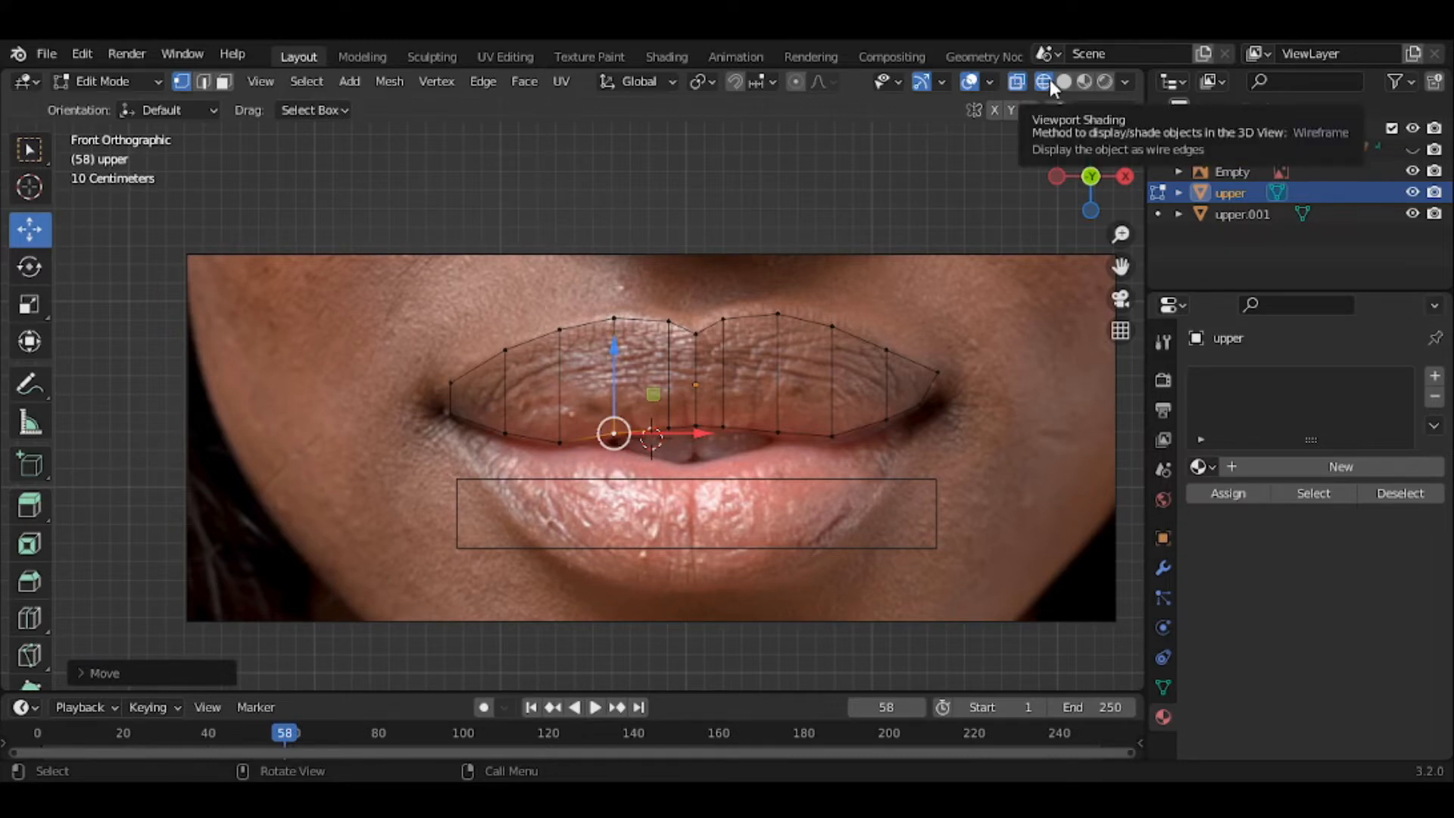
Leave Edit Mode on "upper", select the lower bar "upper.001" in solid shading, and enter Edit Mode on it
left_click(79, 83)
left_click(94, 108)
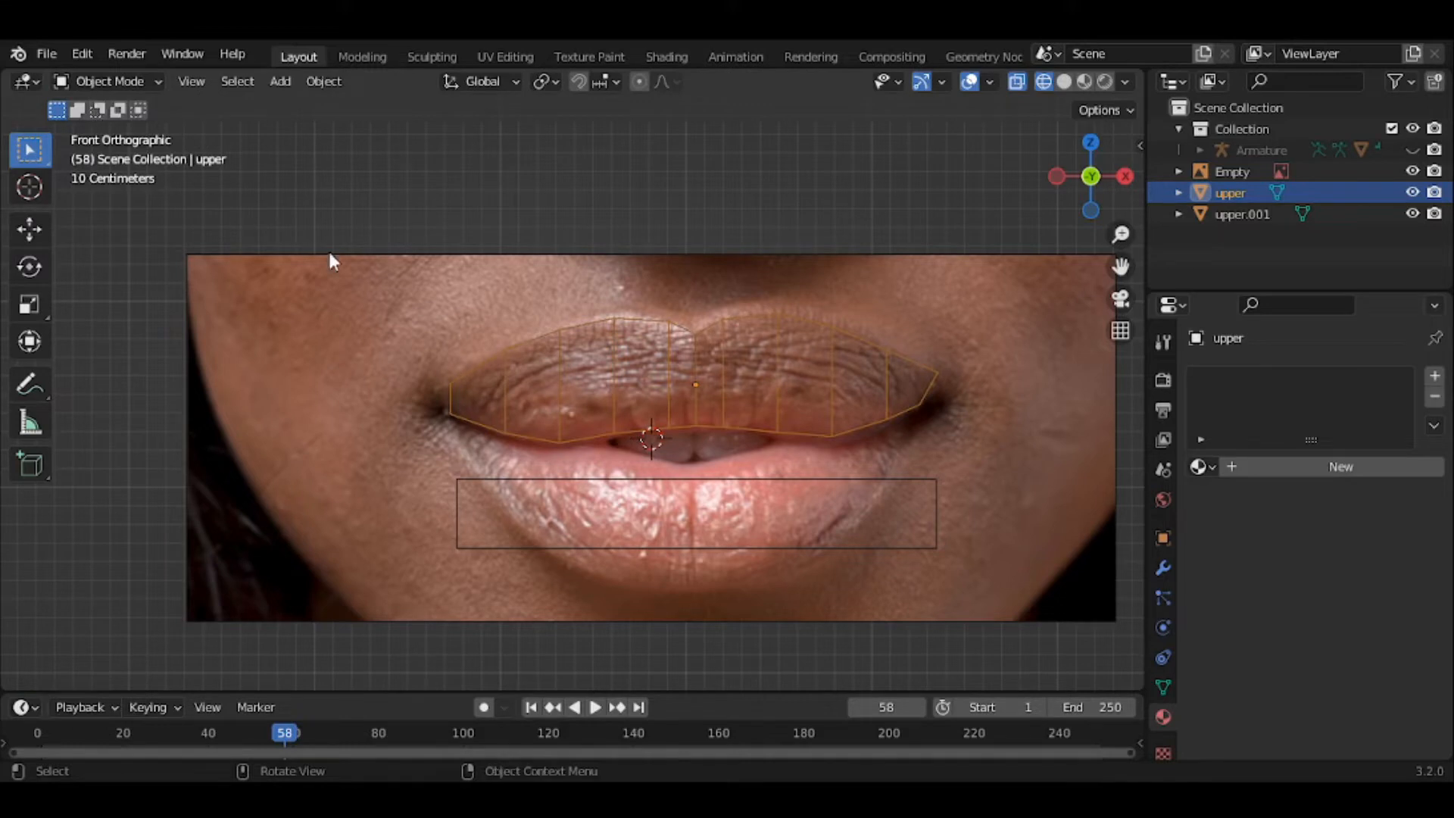
left_click(625, 487)
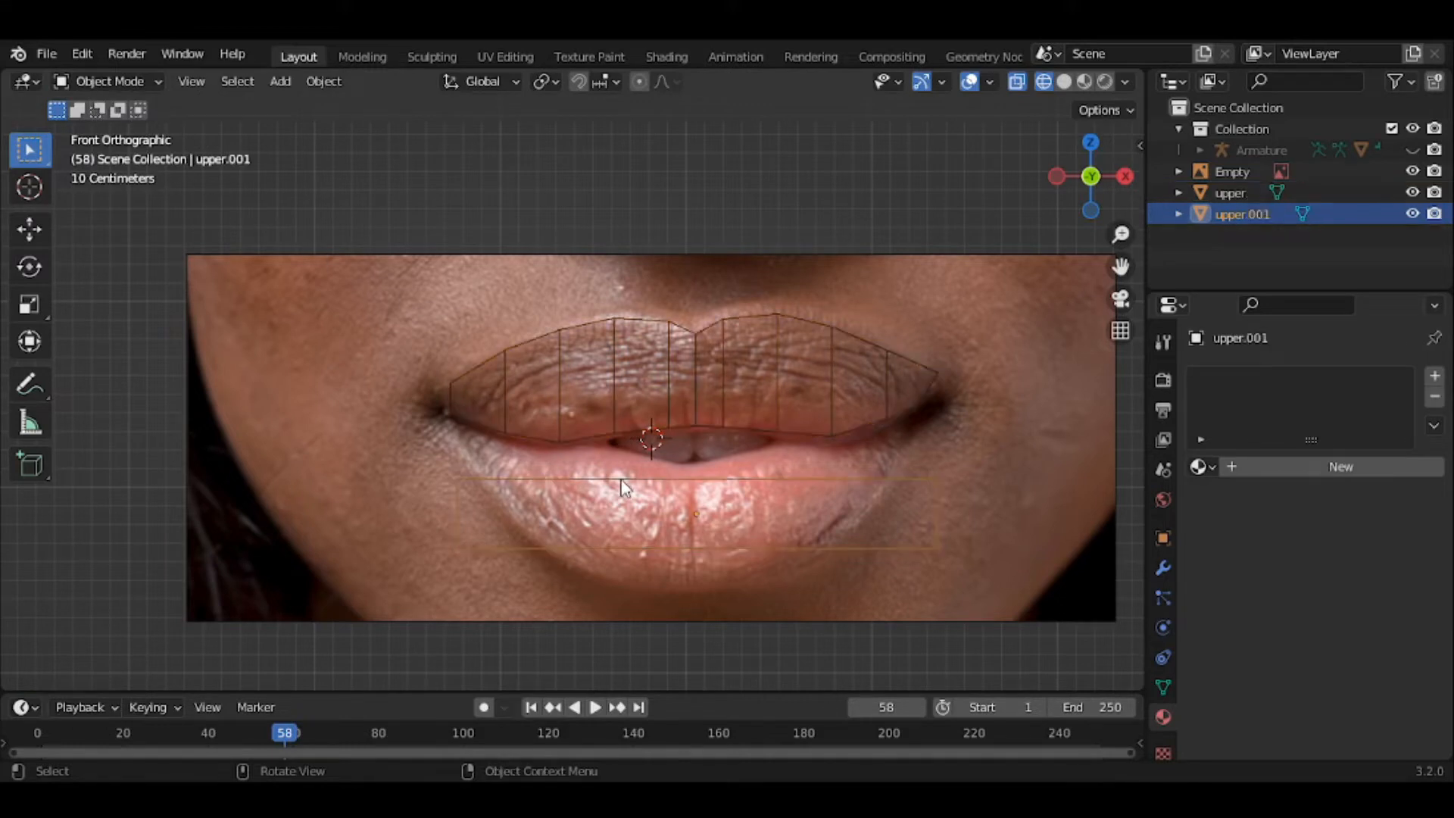
left_click(554, 484)
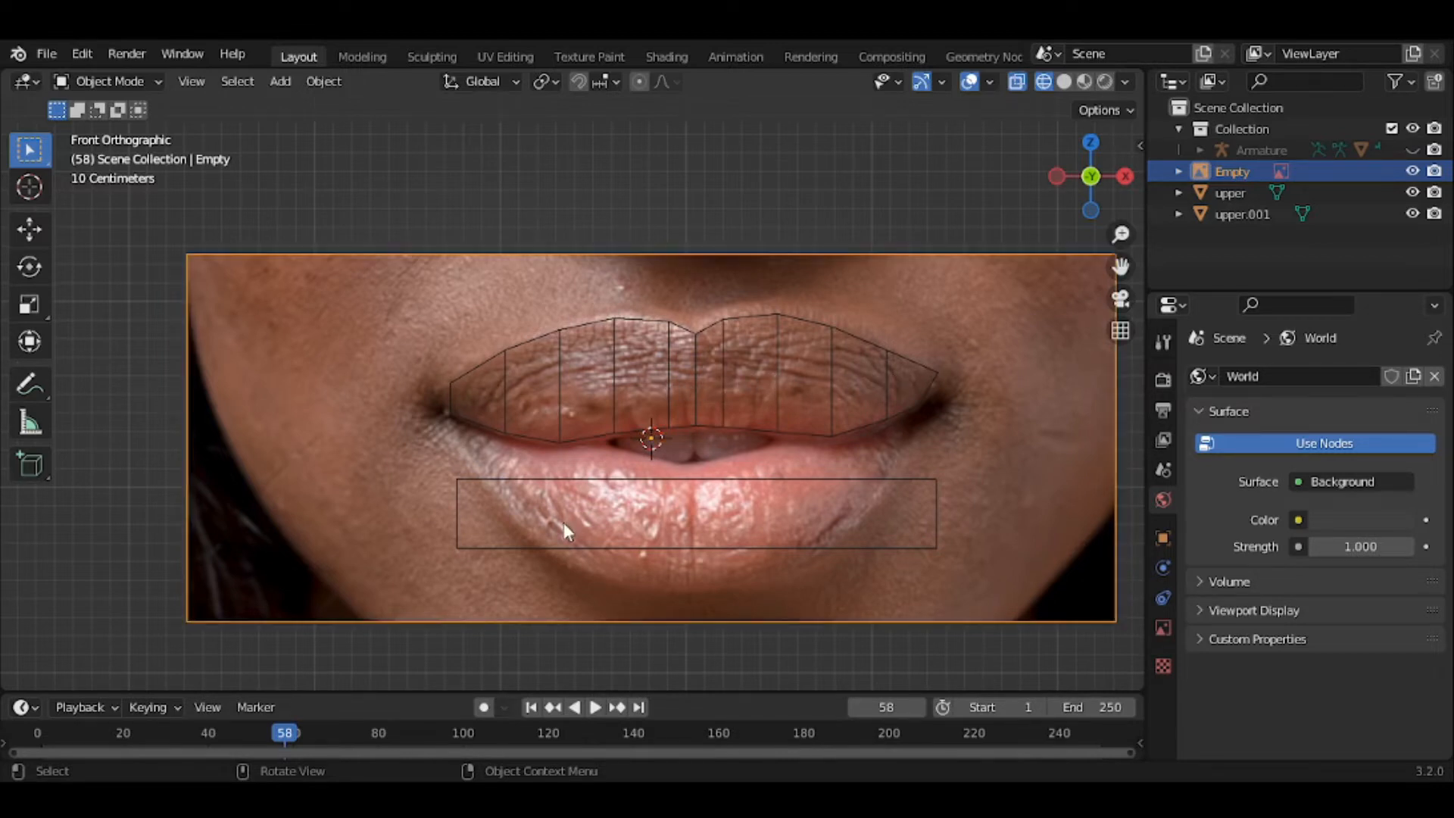
left_click(1071, 79)
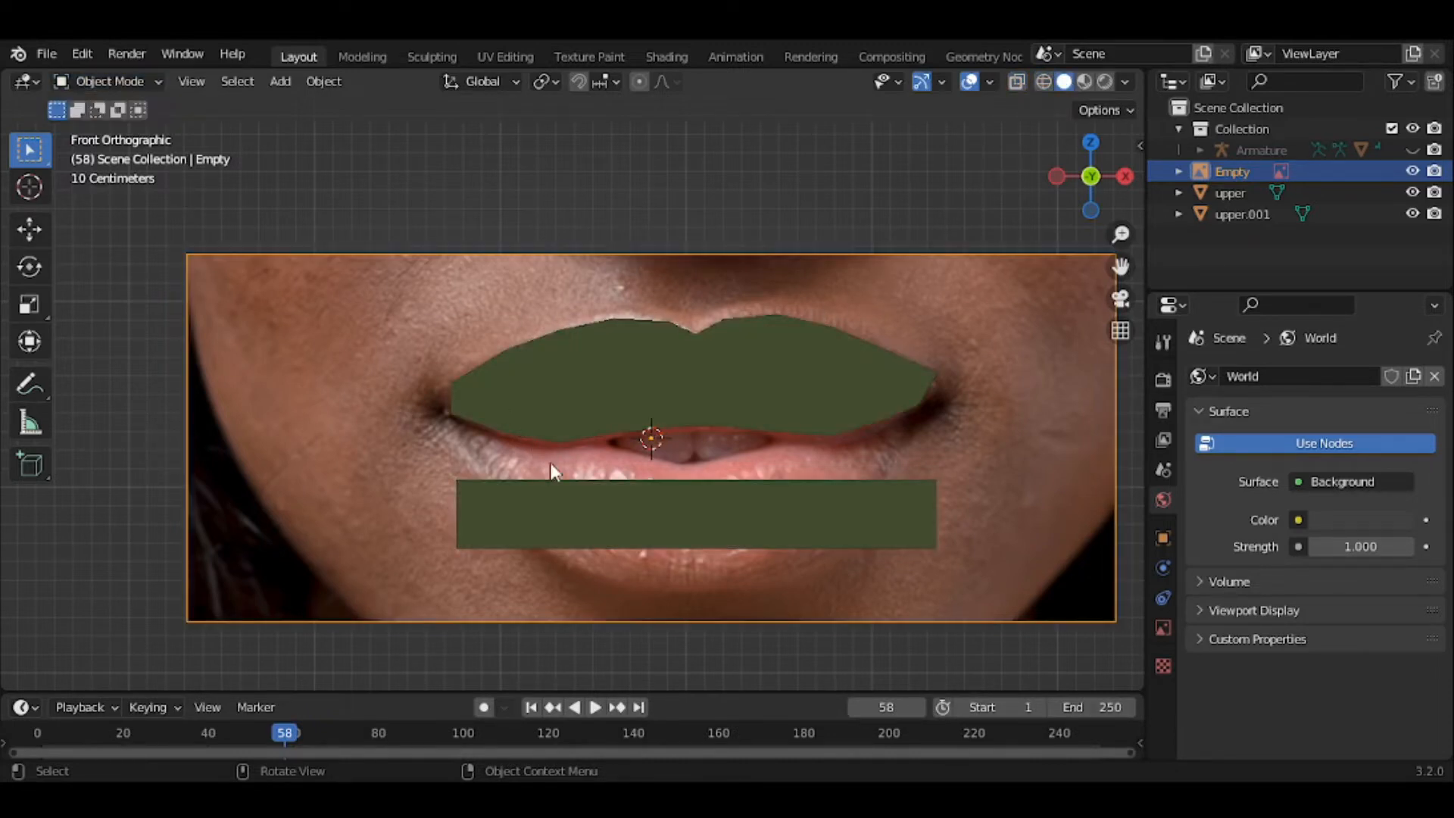
left_click(528, 486)
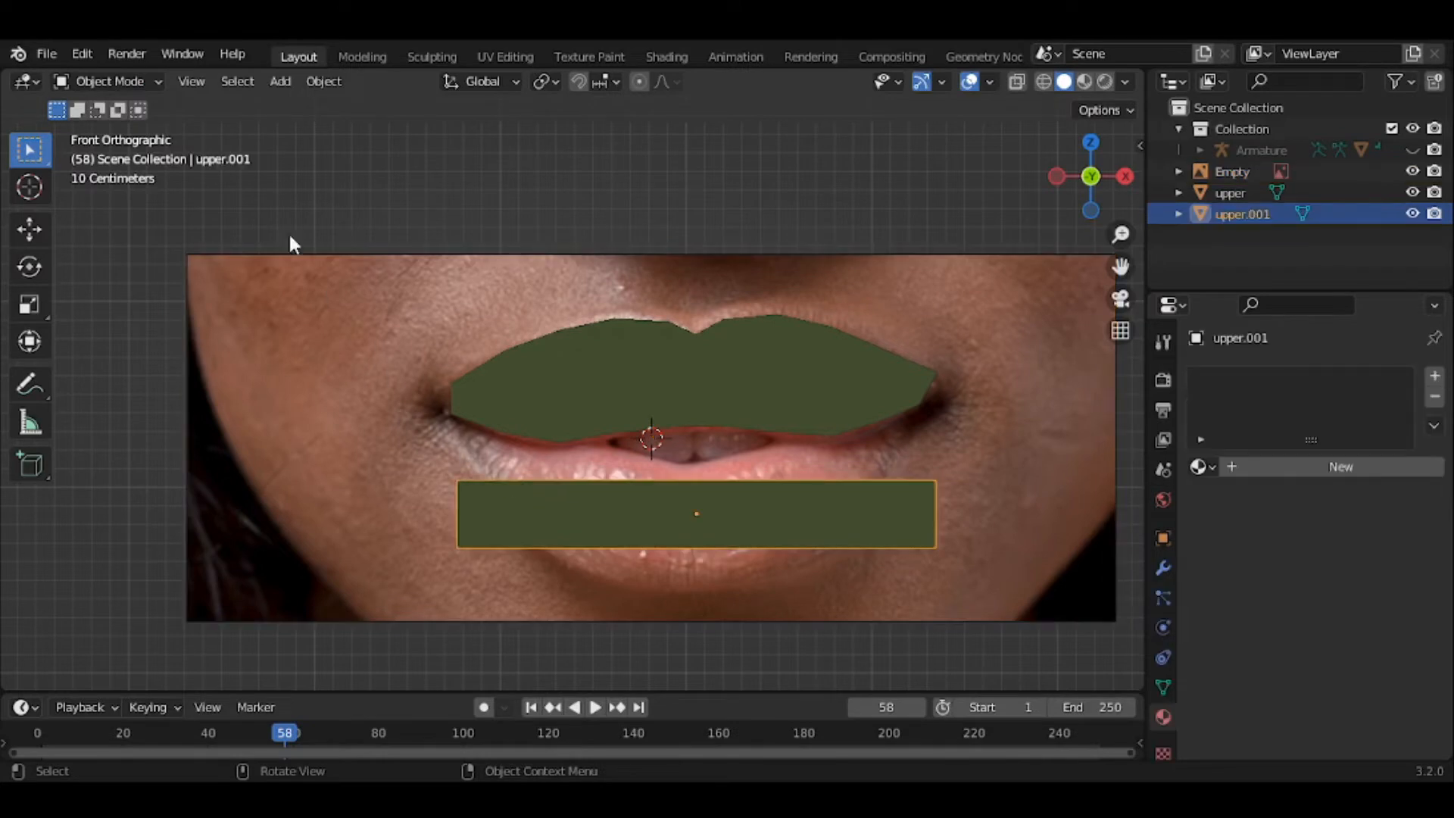
left_click(120, 81)
left_click(125, 122)
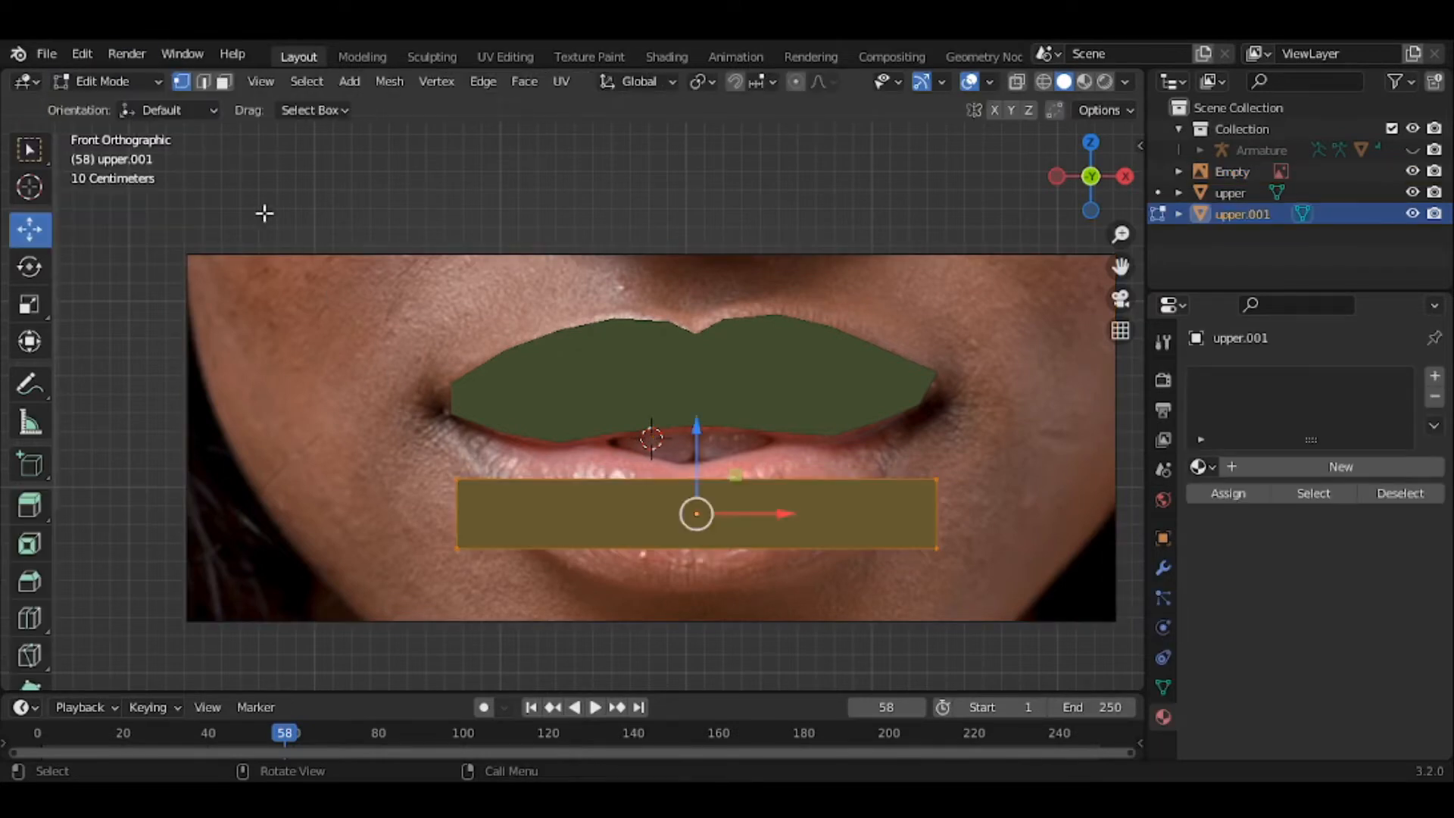
Add eight evenly spaced vertical loop cuts across the lower bar, without sliding them
key("ctrl+r")
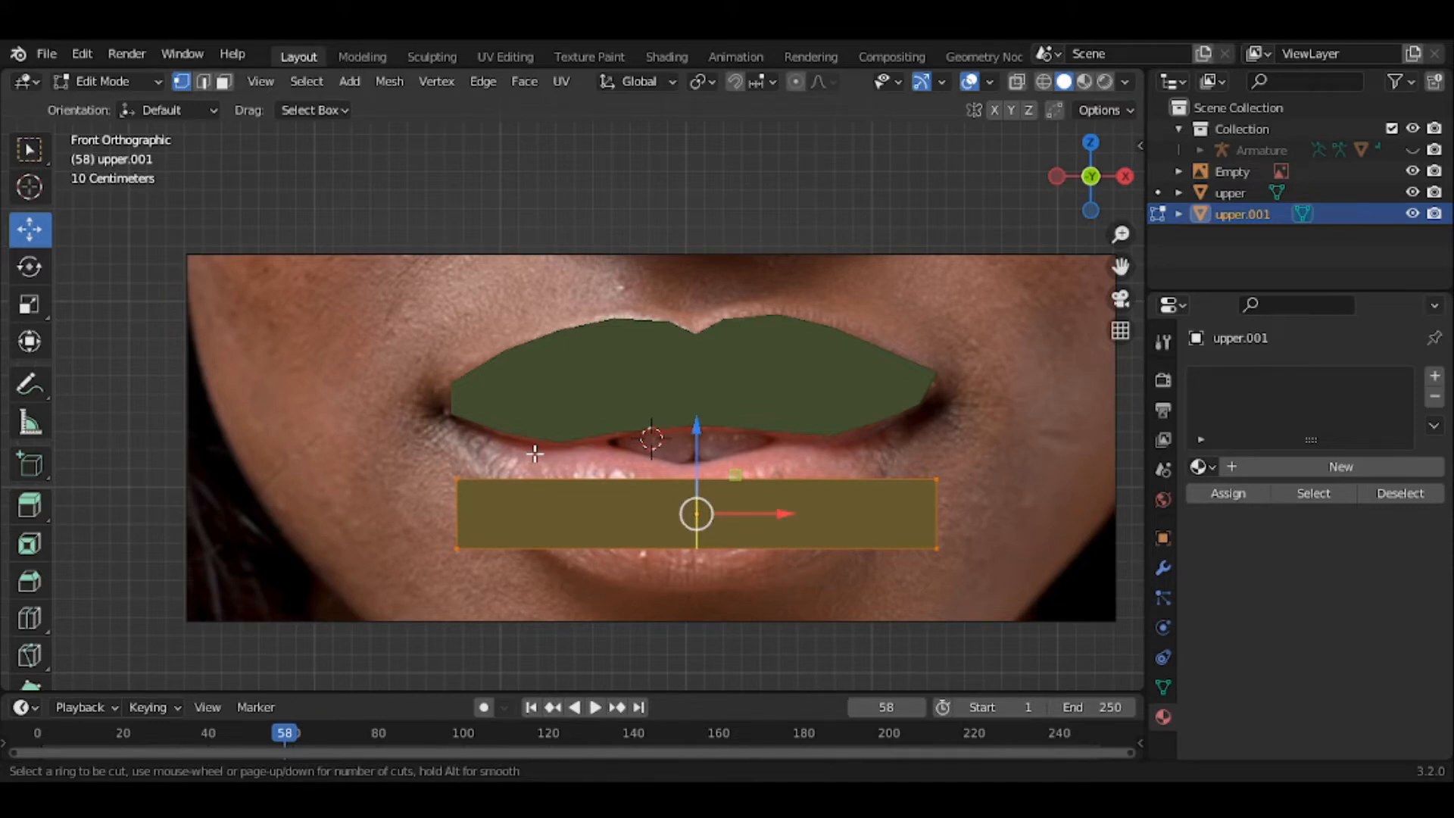
scroll(535, 453, "up", 3)
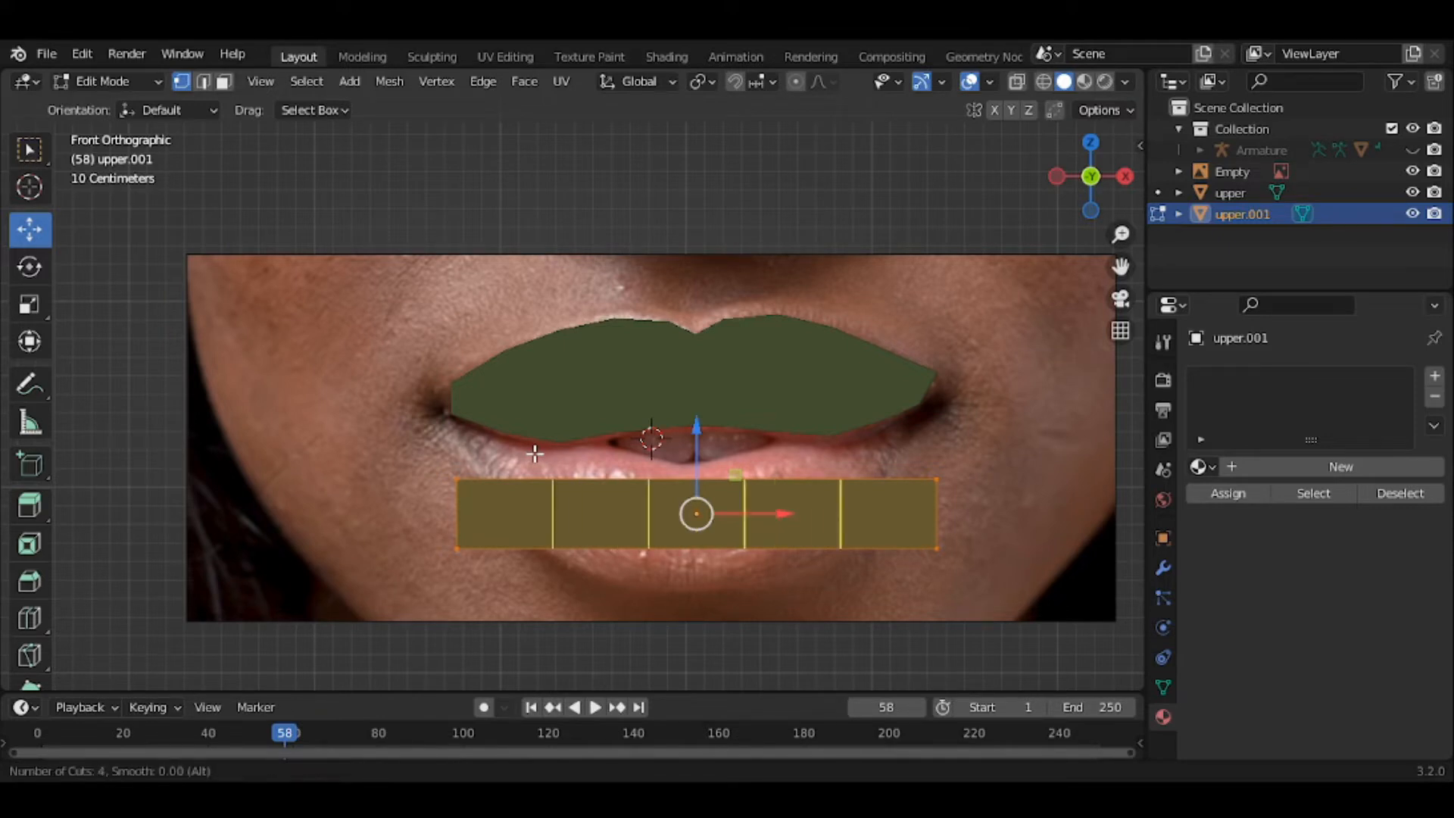
scroll(535, 453, "down", 3)
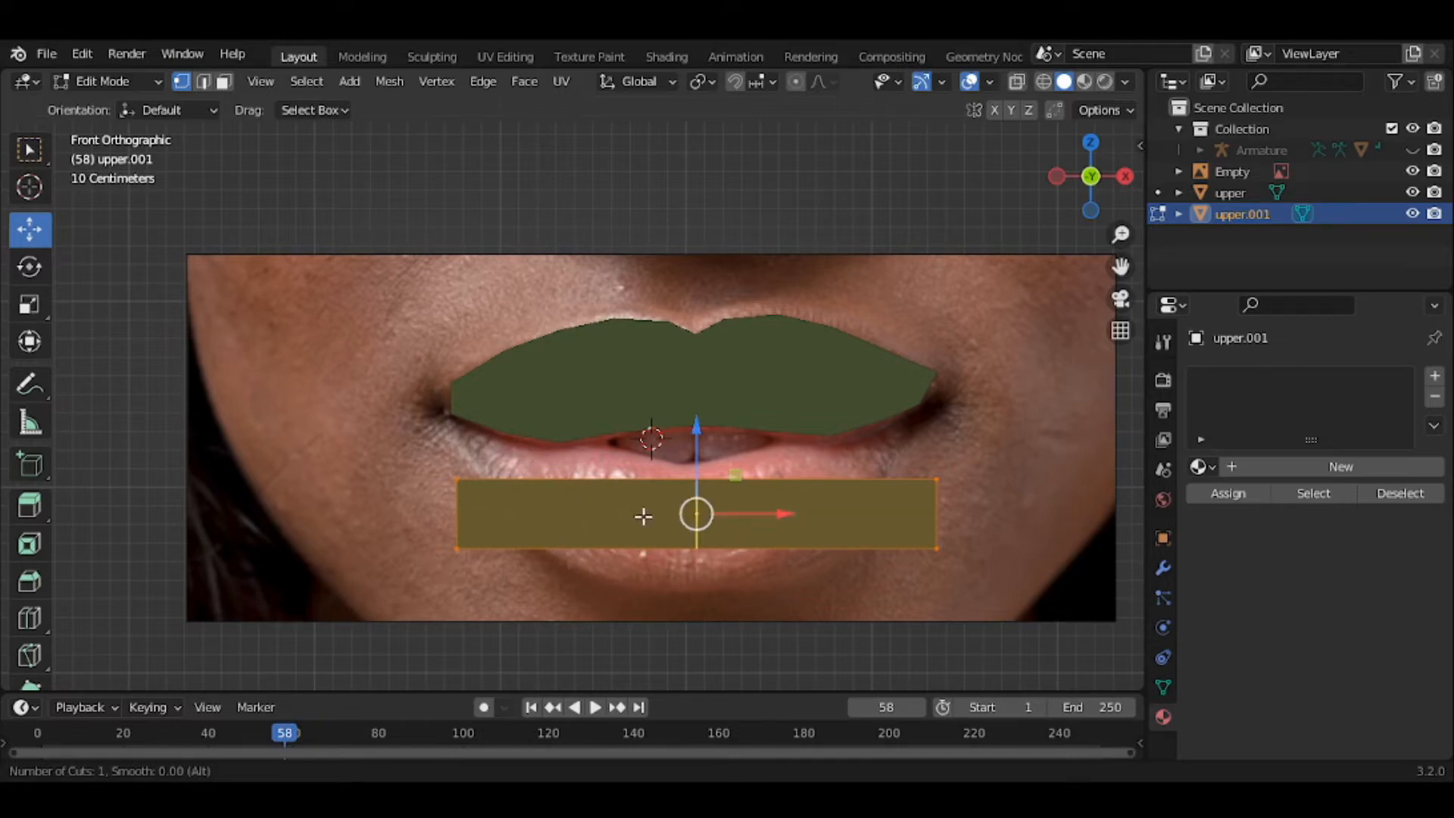
scroll(643, 515, "up", 2)
scroll(643, 516, "up", 1)
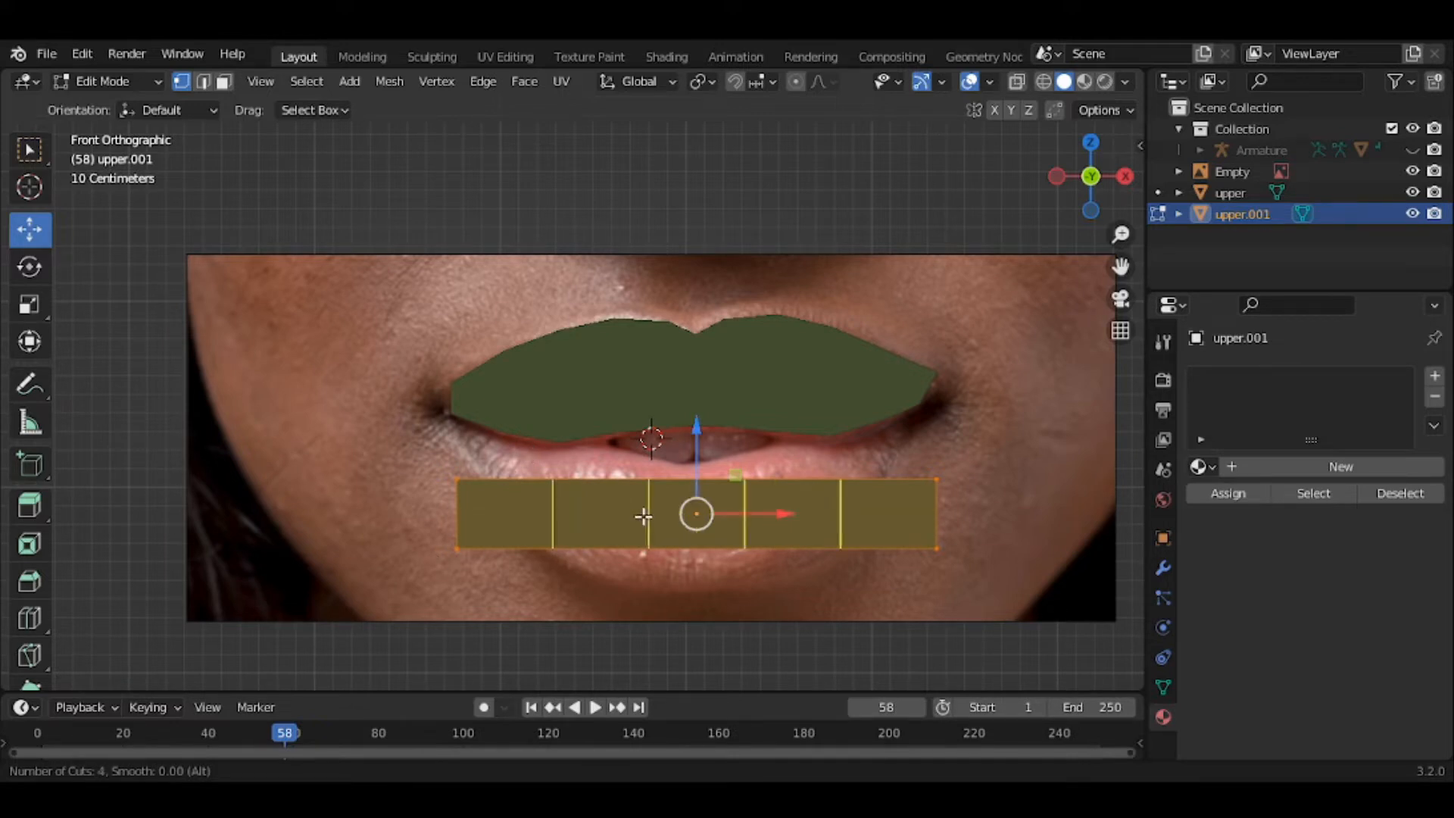
scroll(643, 516, "up", 2)
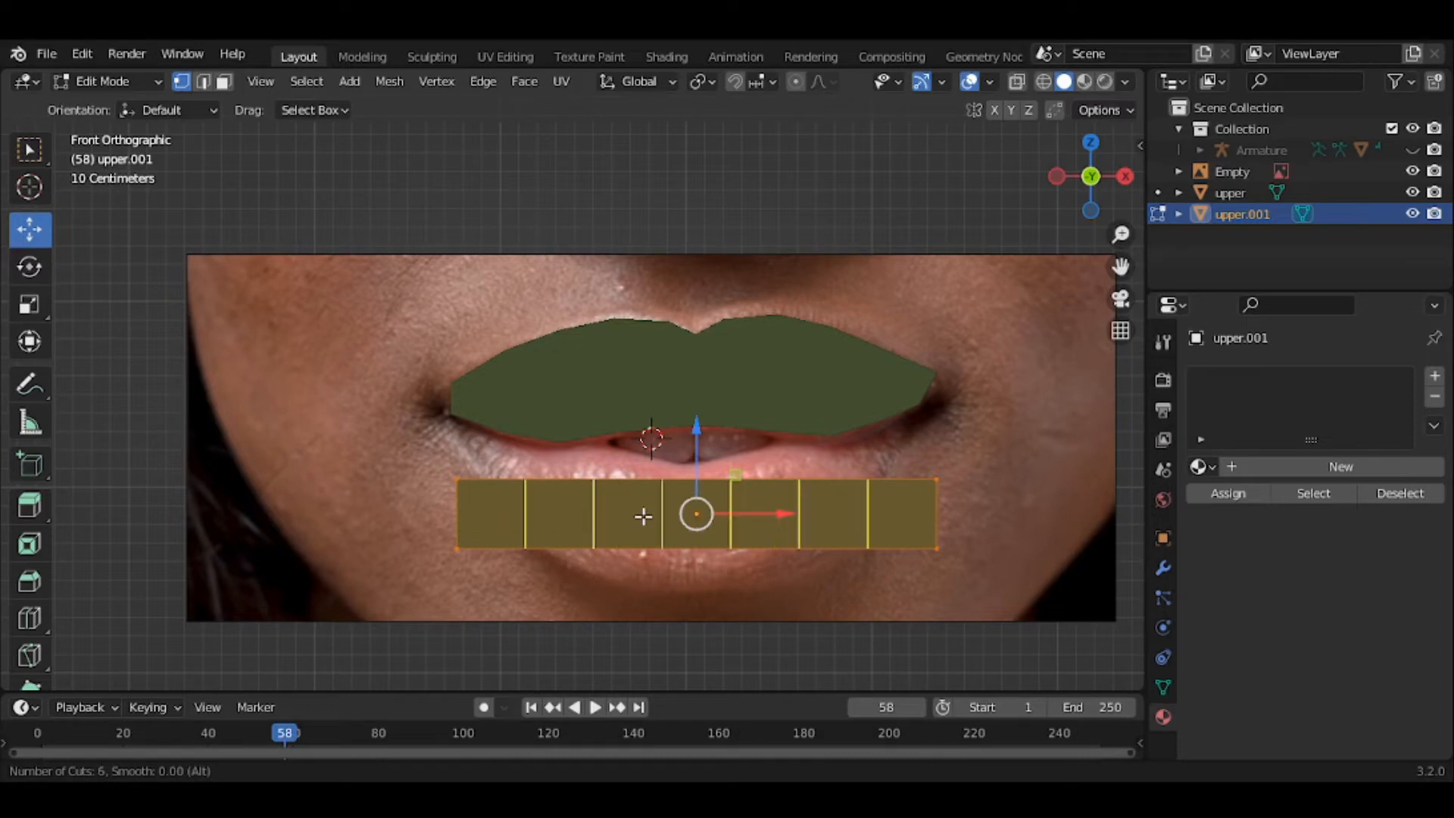
scroll(643, 516, "up", 1)
scroll(643, 516, "up", 1)
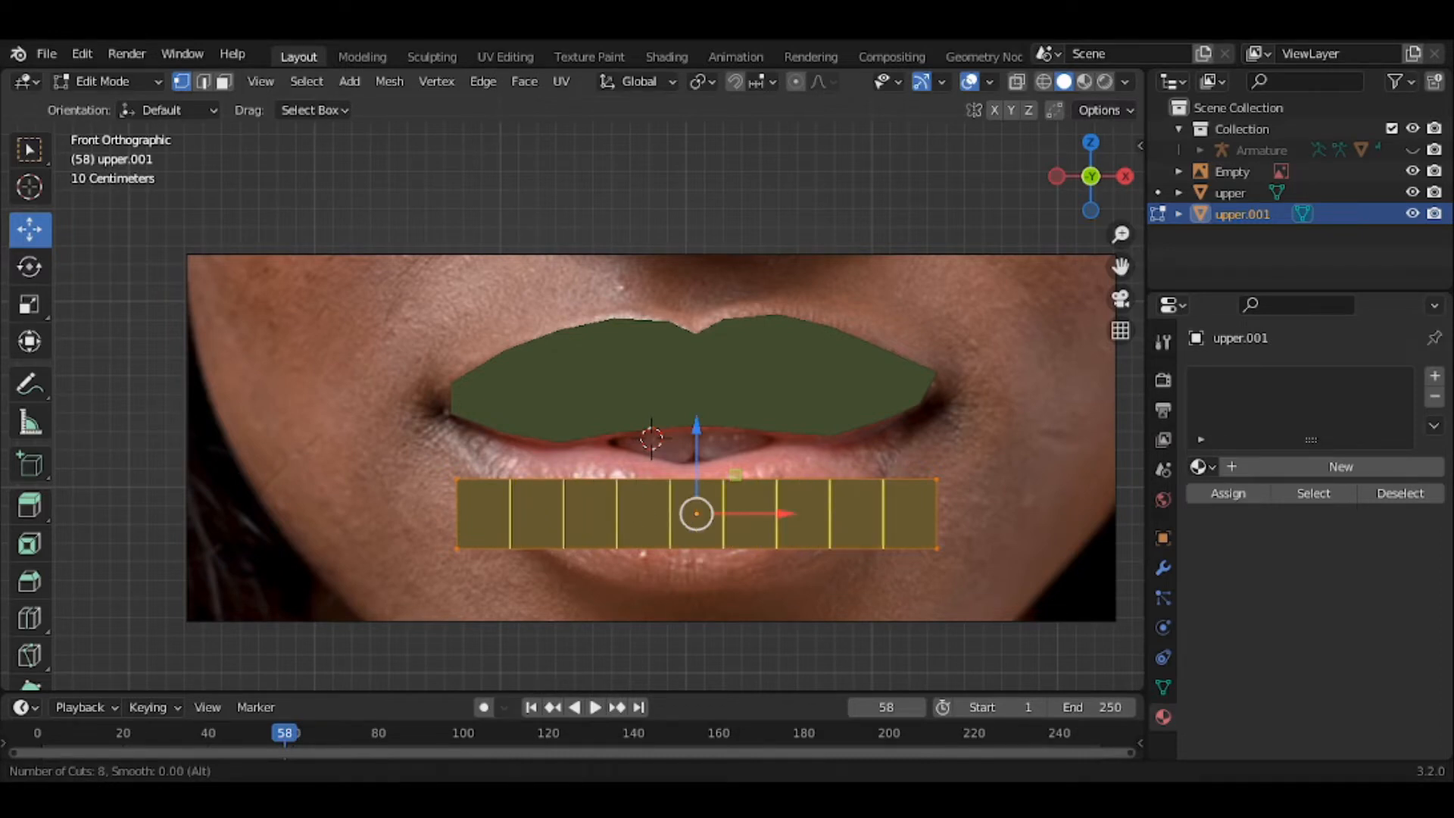
left_click(643, 516)
left_click(643, 516)
left_click(644, 516)
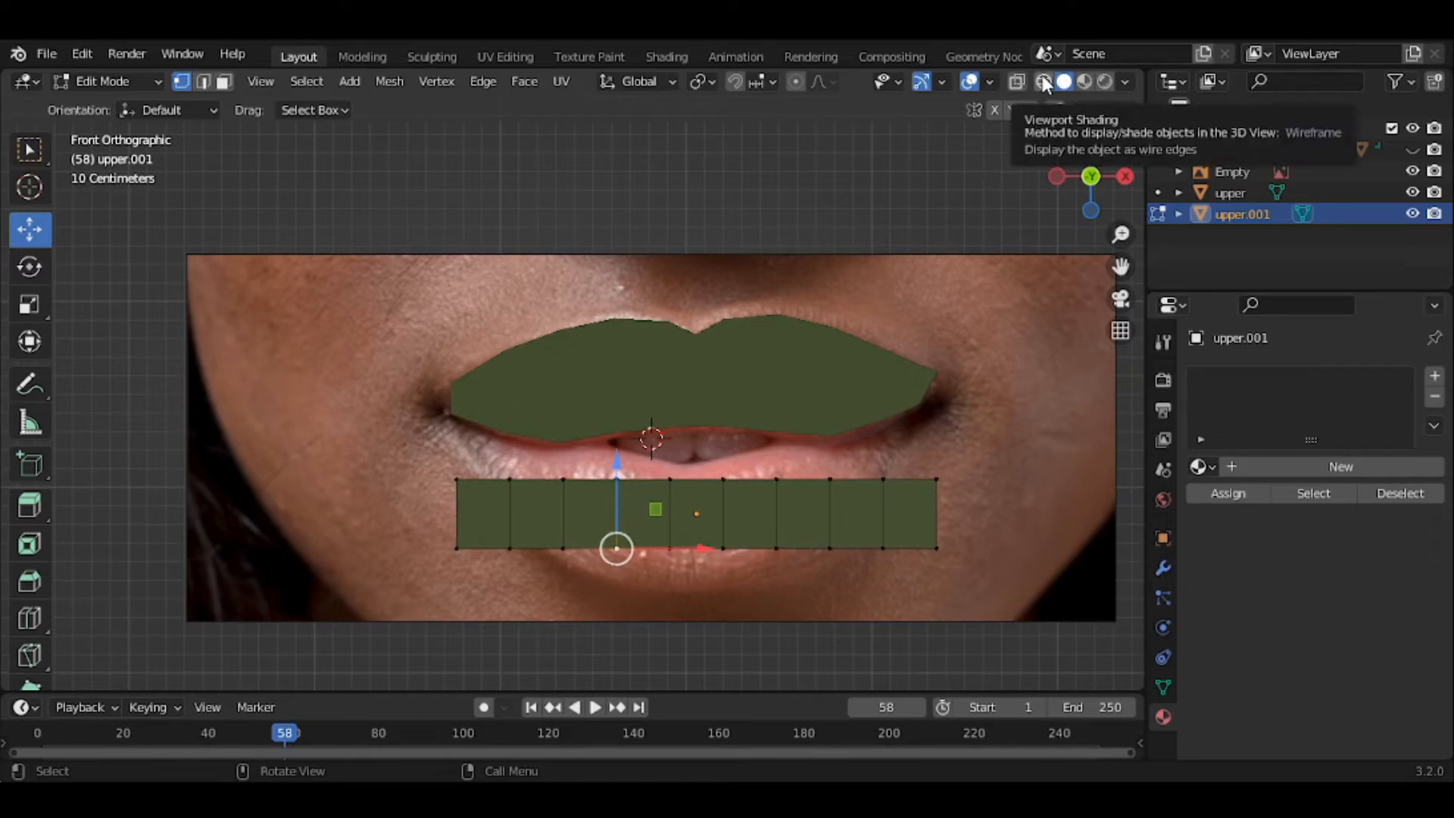
In wireframe, raise the sixth, seventh and eighth top vertices from the left along Z to the lower lip's upper edge
left_click(1044, 81)
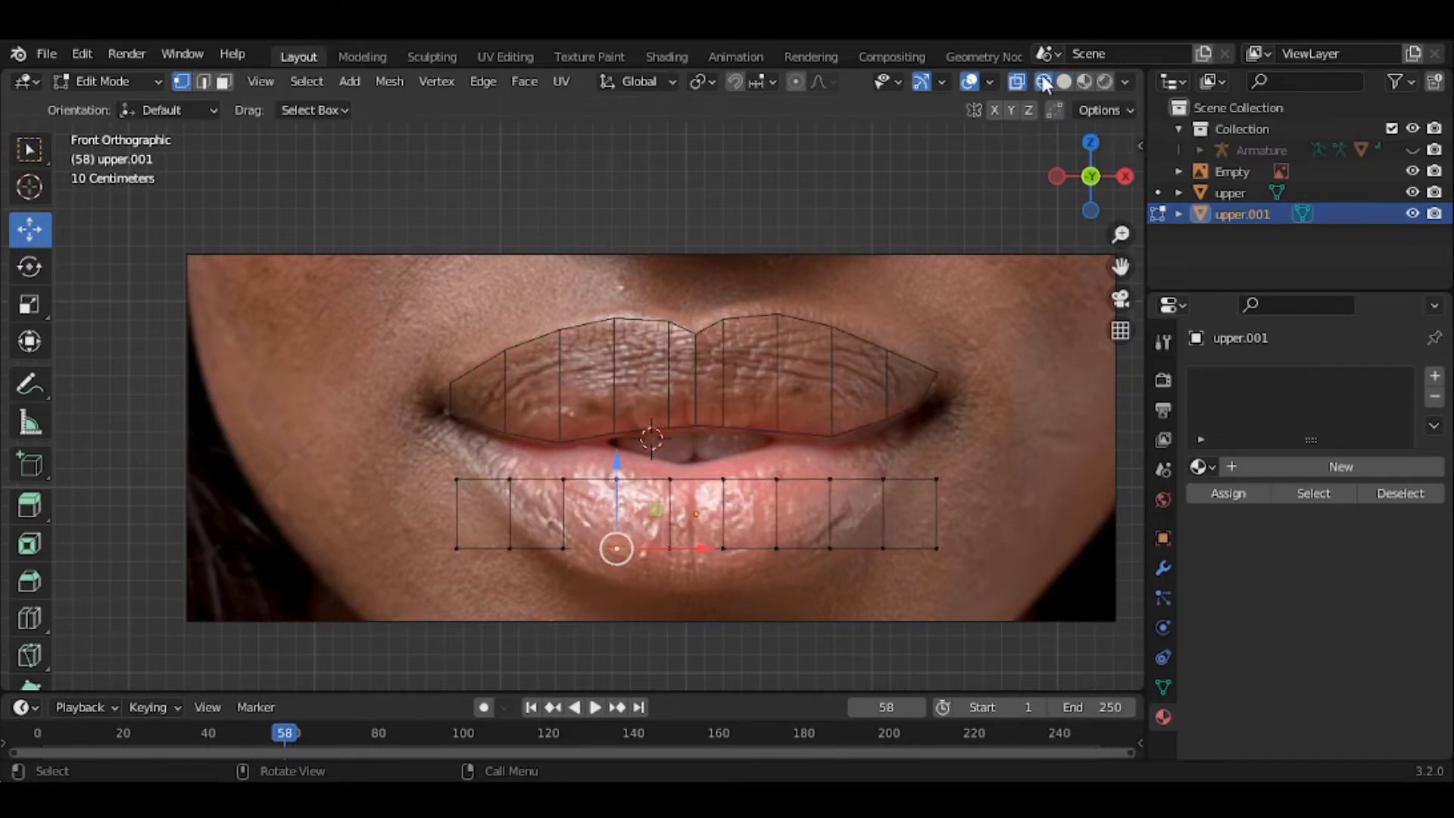
left_click(723, 480)
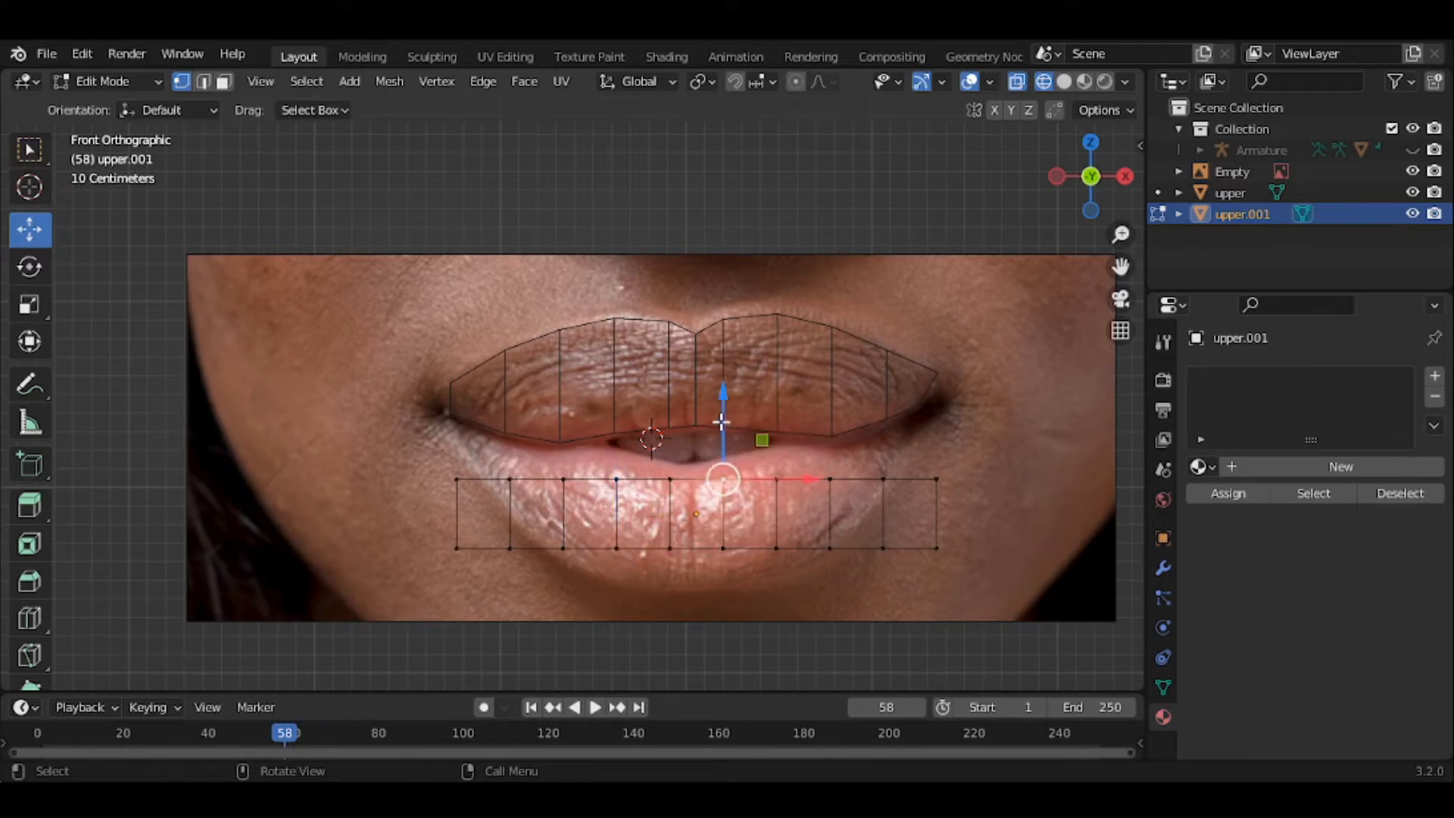
left_click_drag(721, 422, 773, 407)
left_click(776, 479)
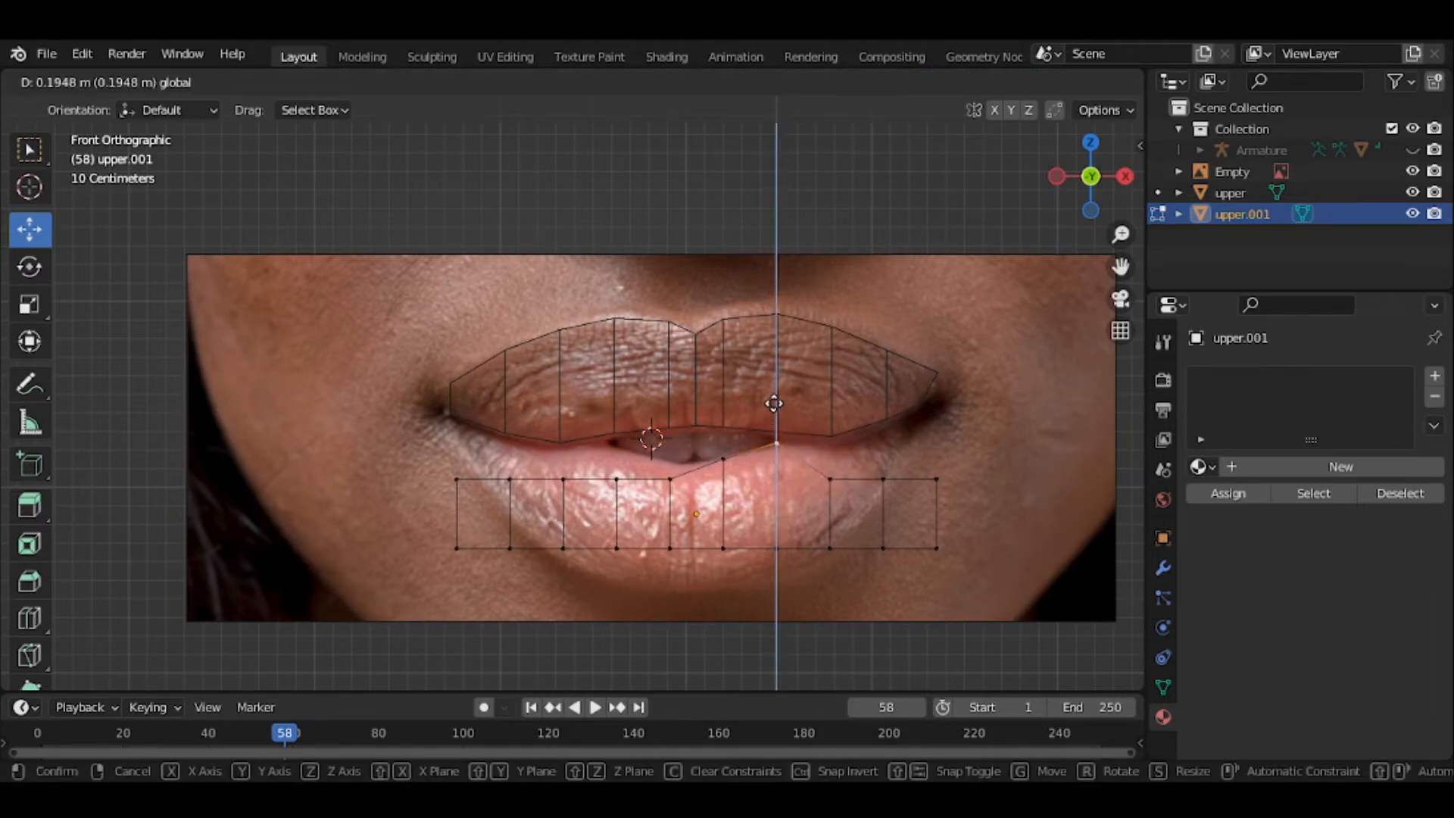
left_click(773, 404)
left_click(832, 480)
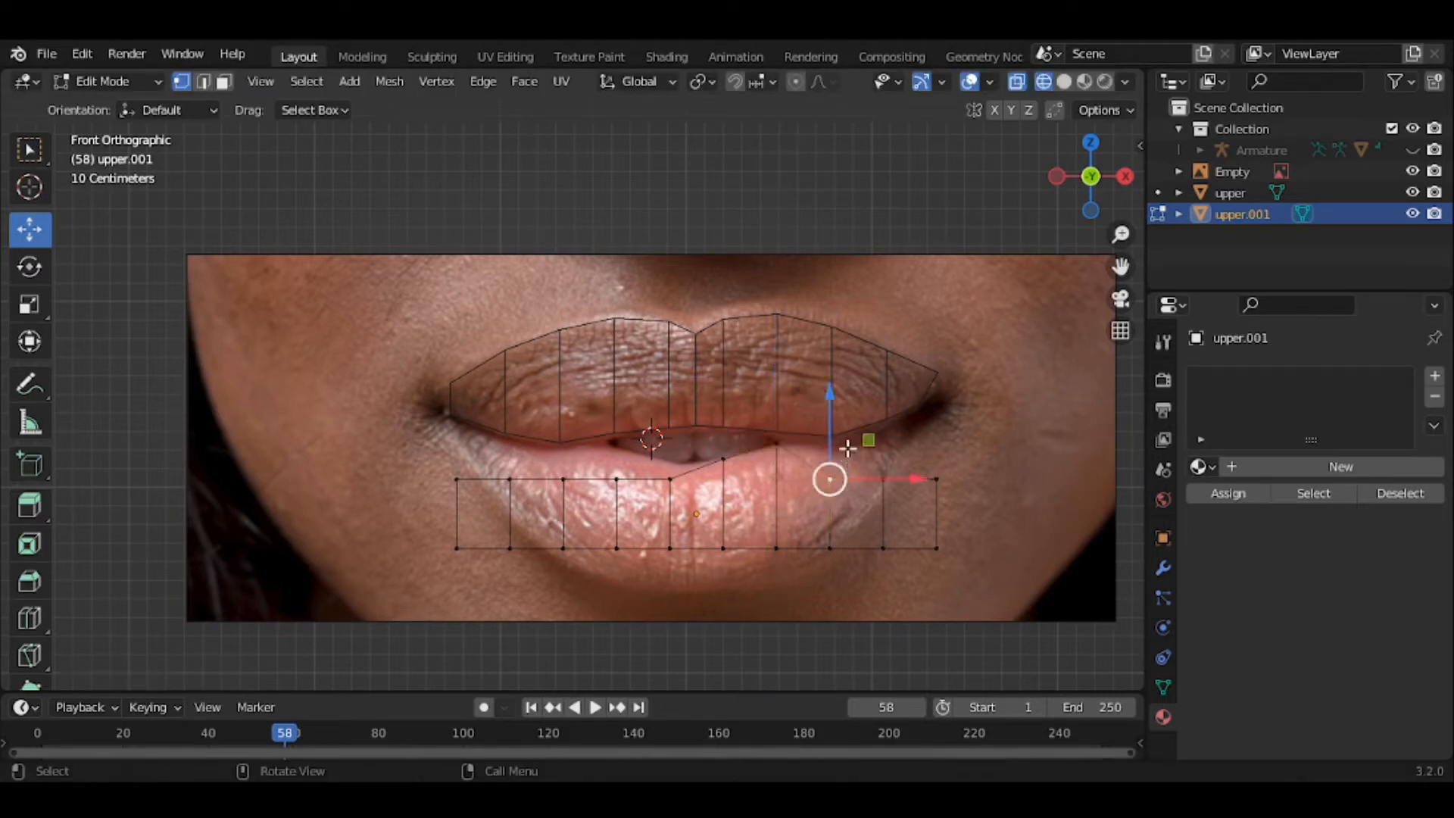
key("g")
key("z")
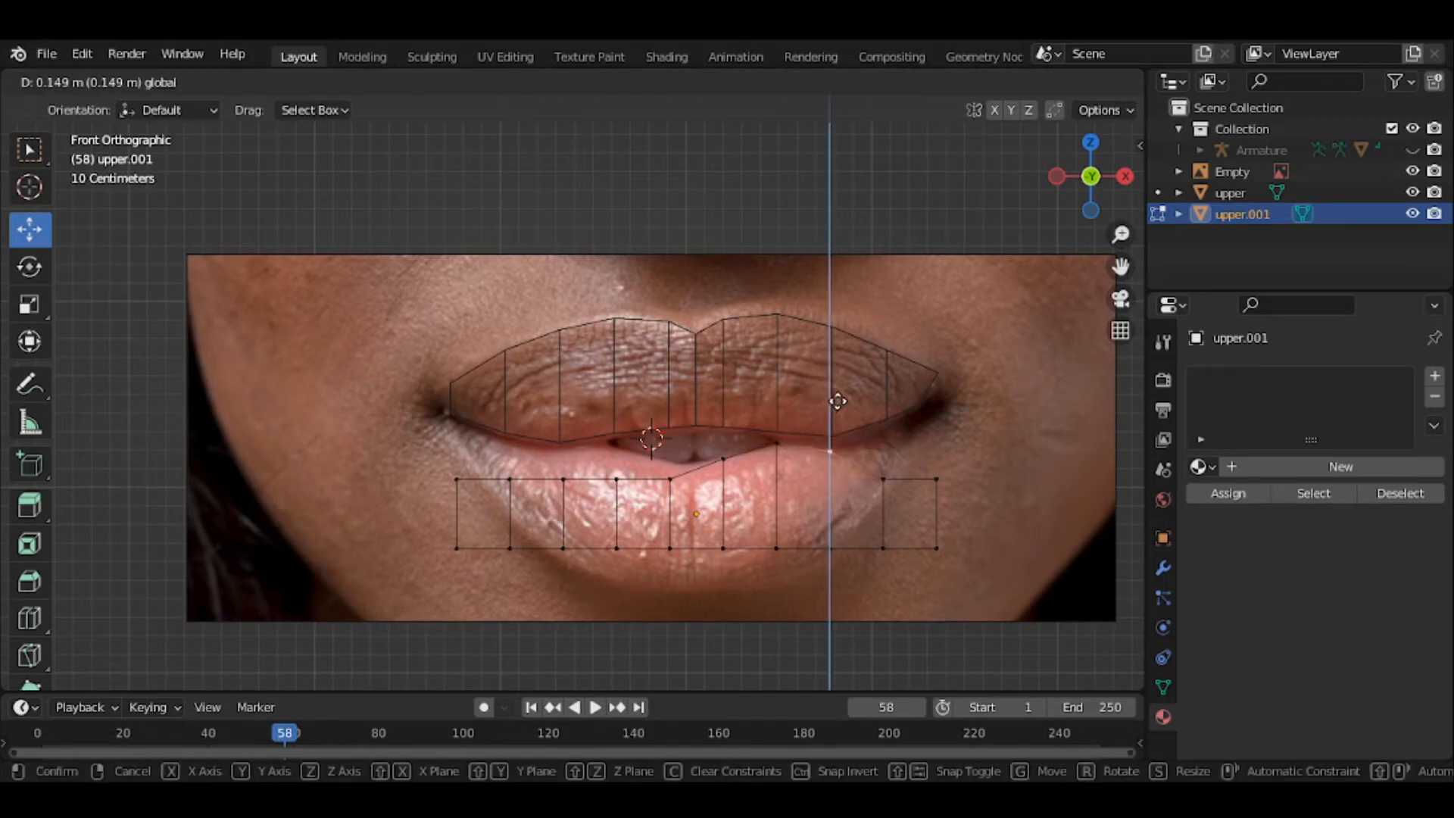
left_click(838, 401)
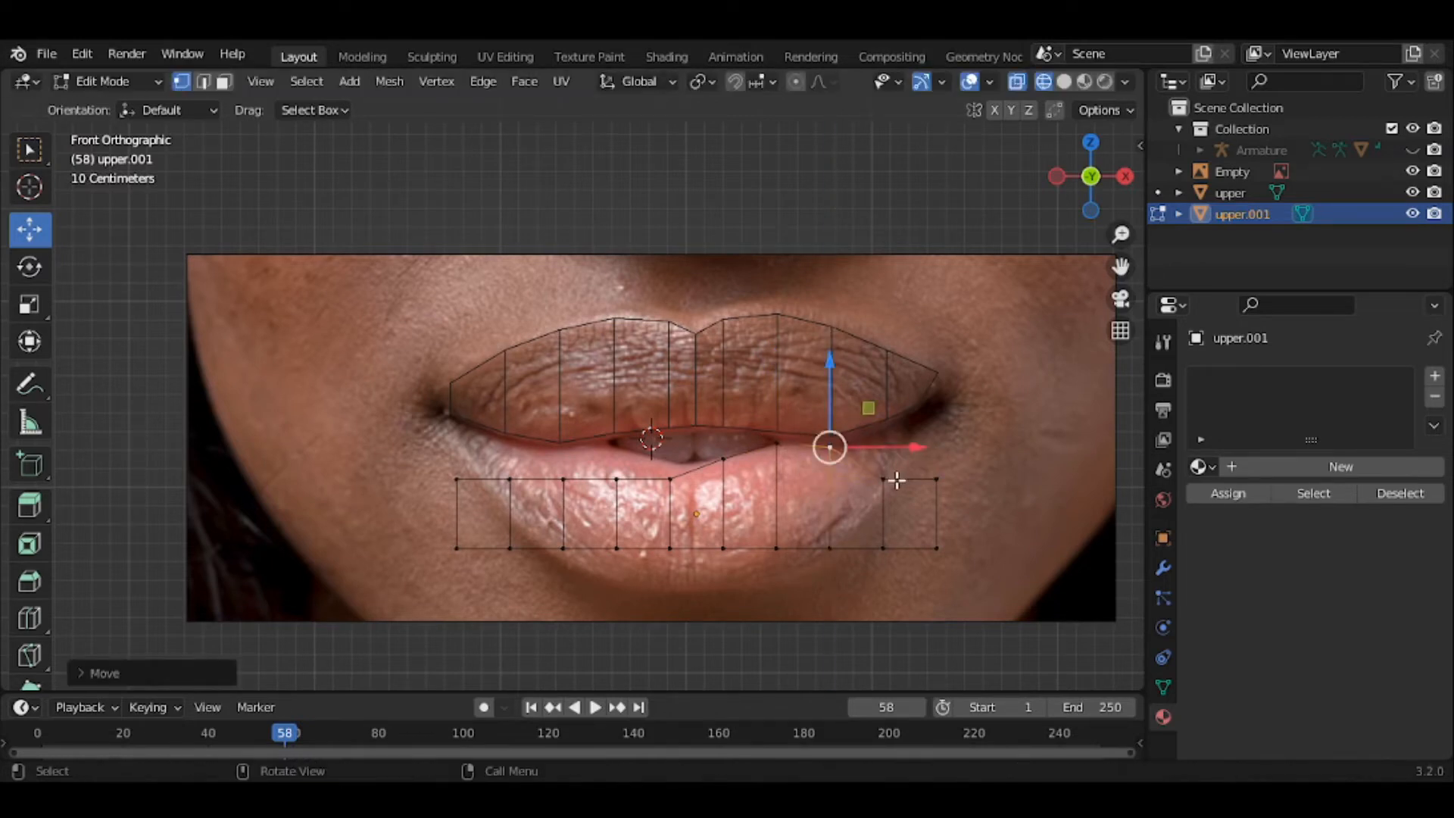
Raise the ninth top vertex from the left about 0.25 m and the top-right end vertex about 0.42 m along Z
left_click(883, 478)
key("g")
key("z")
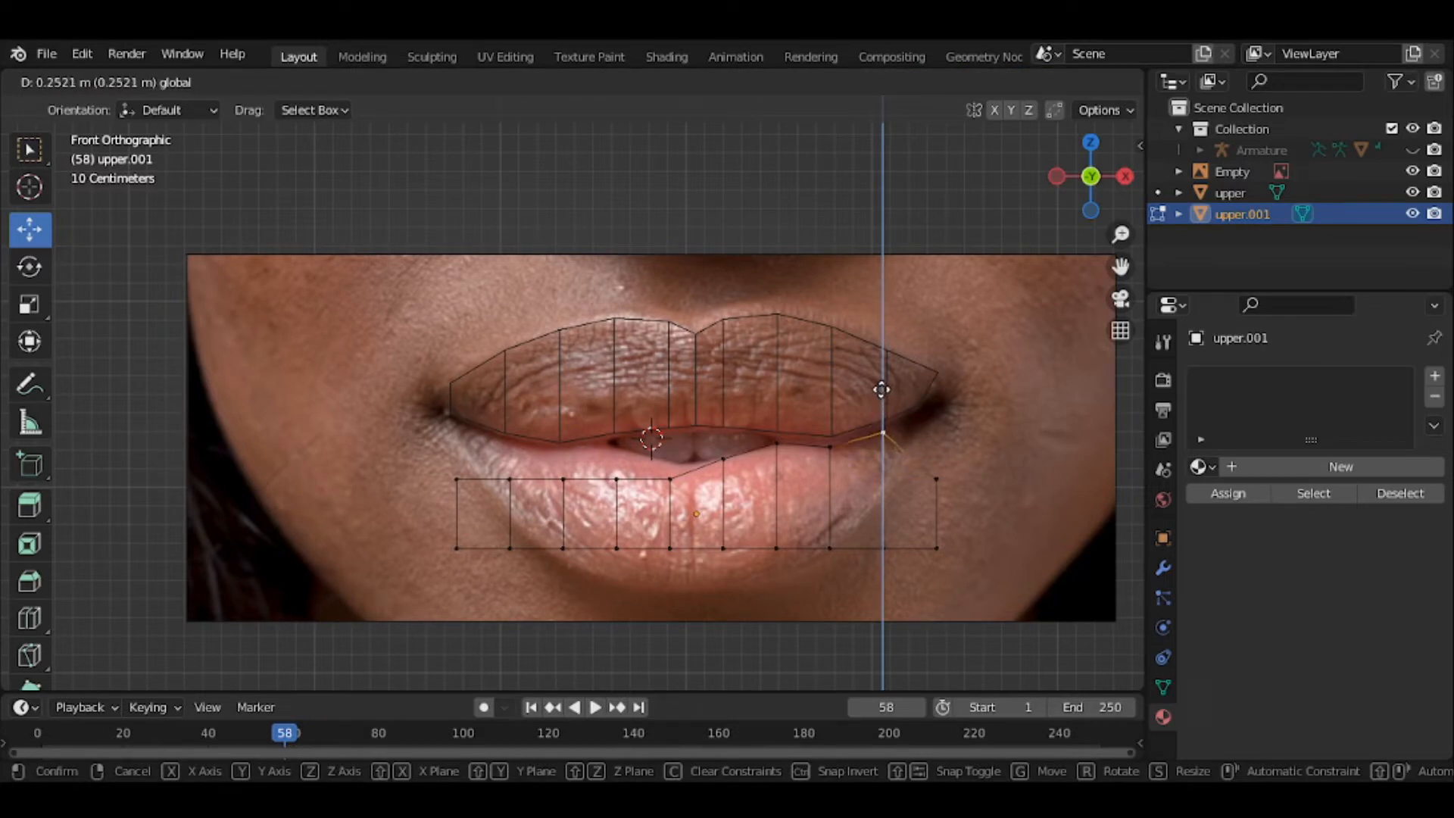
left_click(882, 389)
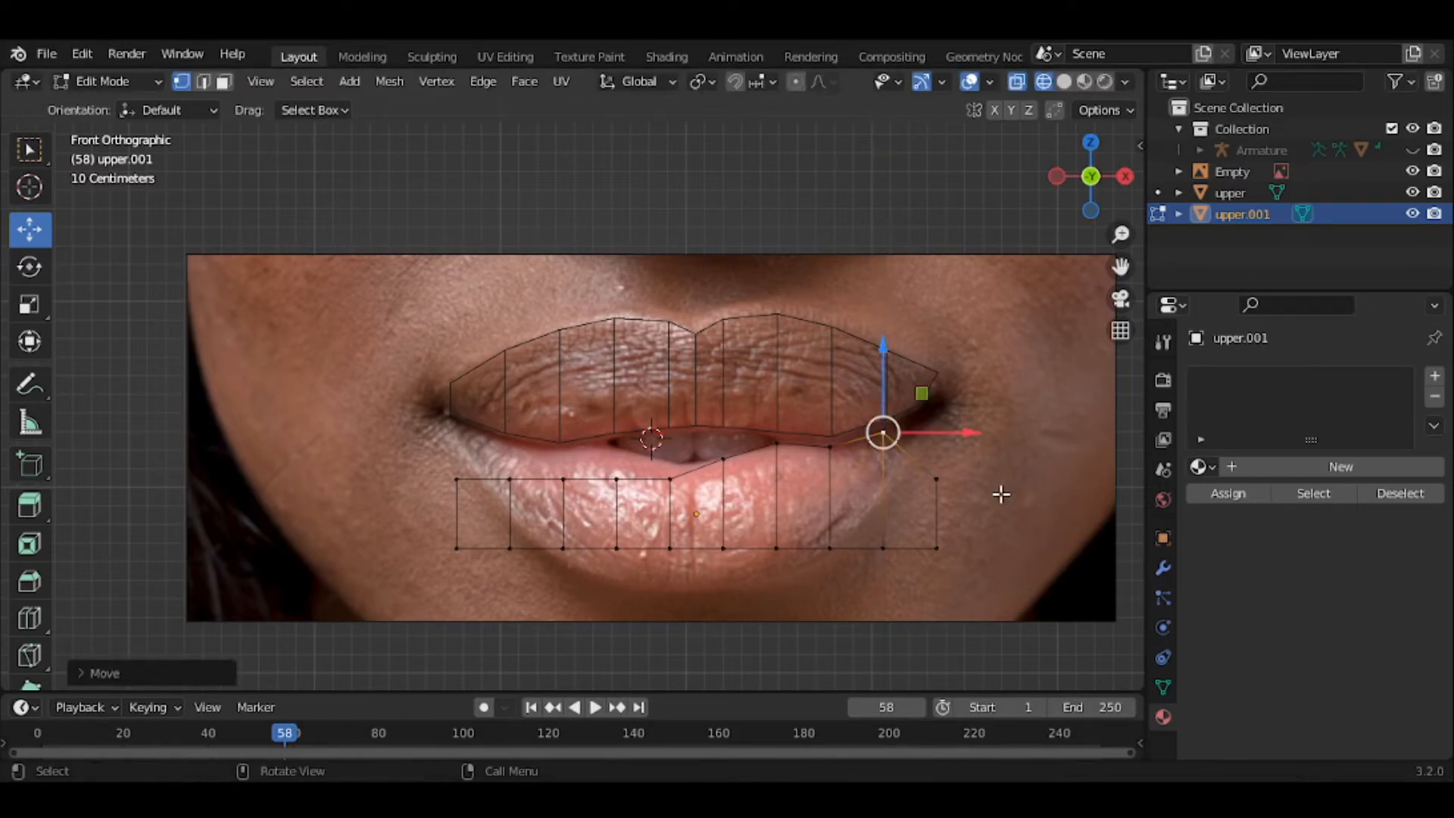
left_click(940, 479)
left_click_drag(935, 429, 935, 353)
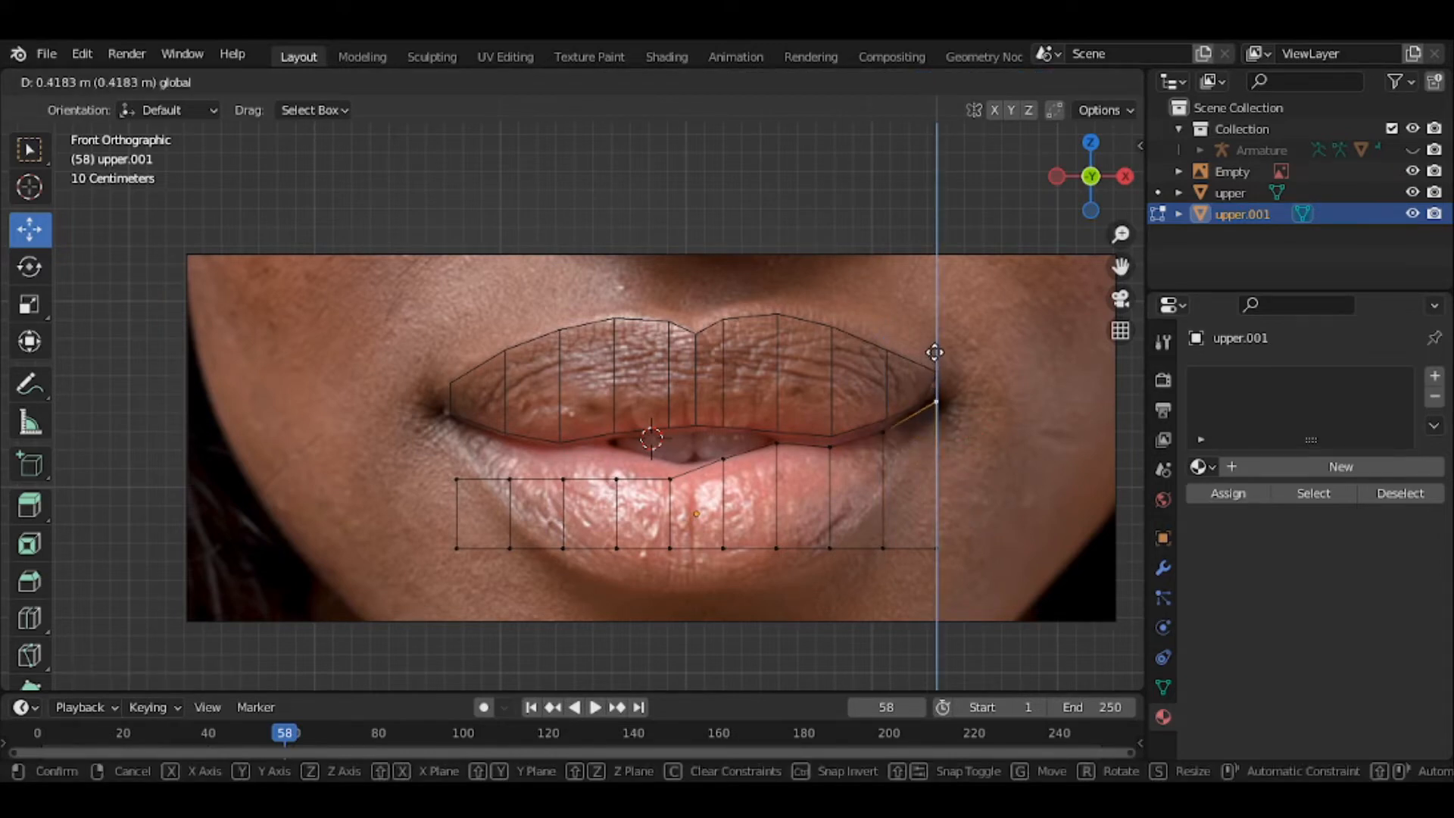
left_click(935, 352)
key("ctrl+z")
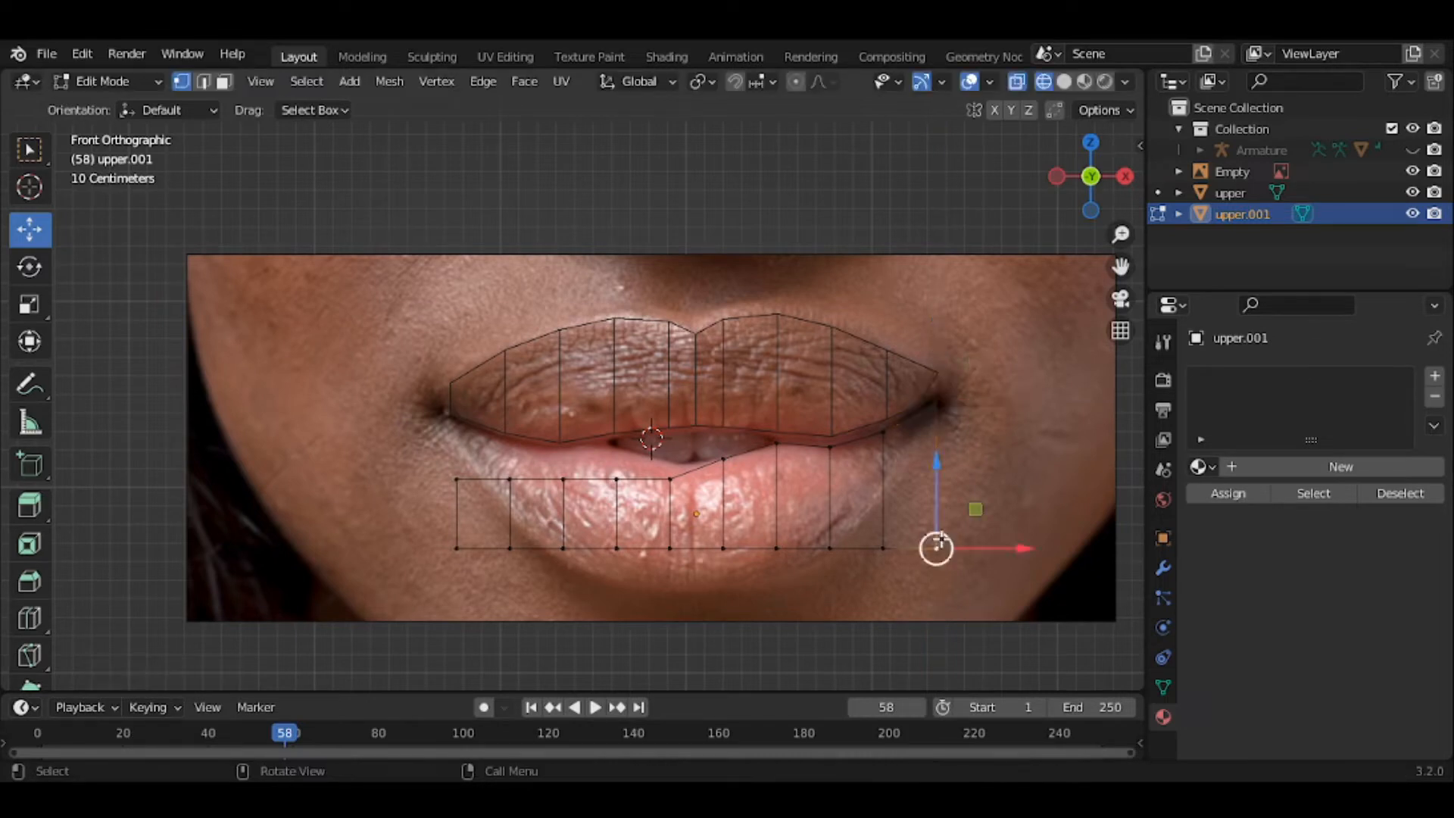
Raise the bottom-right end vertex to the mouth corner and its left neighbour to the lower lip's outline along Z
left_click_drag(931, 520, 925, 379)
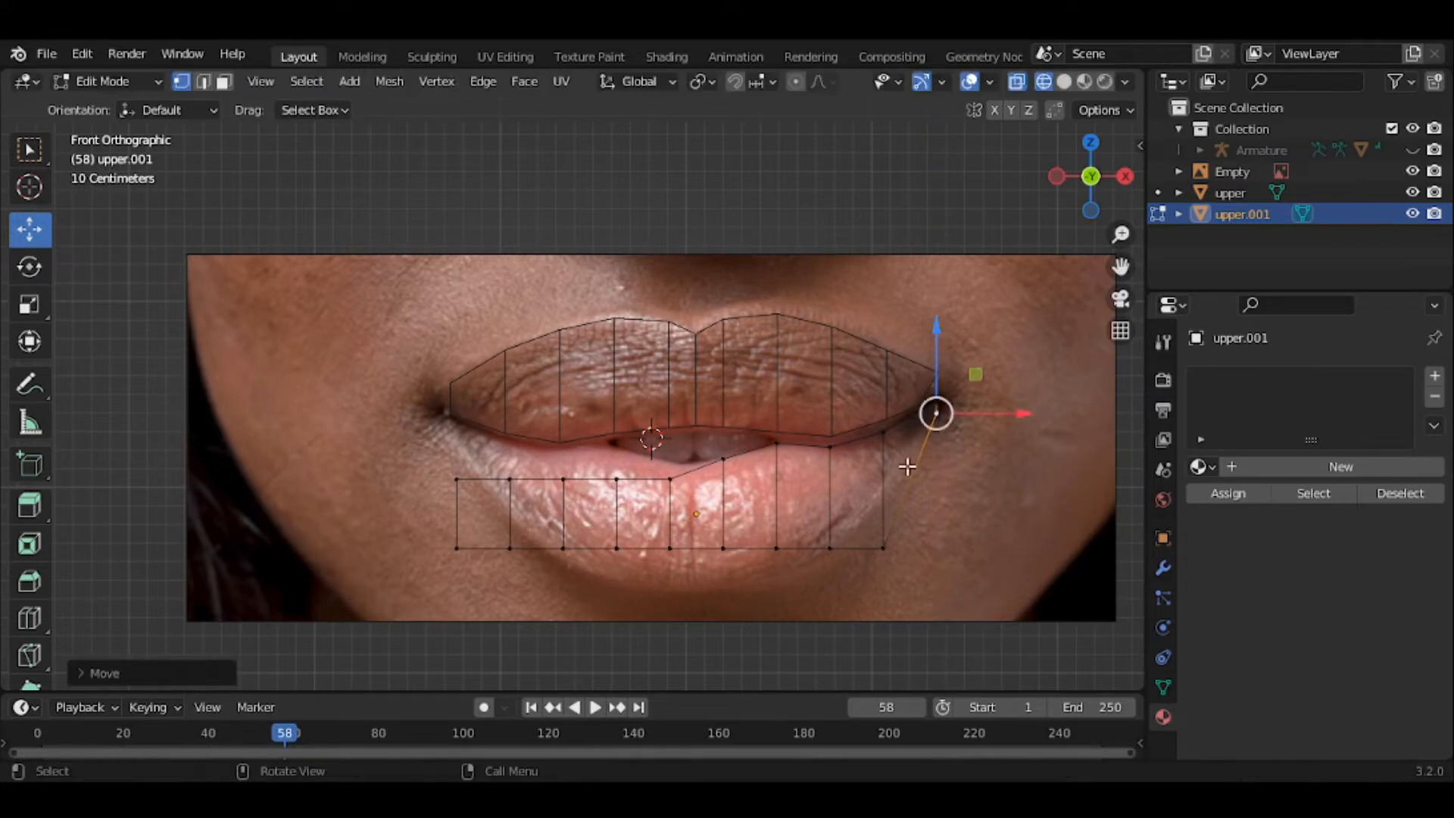
left_click(883, 551)
left_click_drag(883, 503, 877, 450)
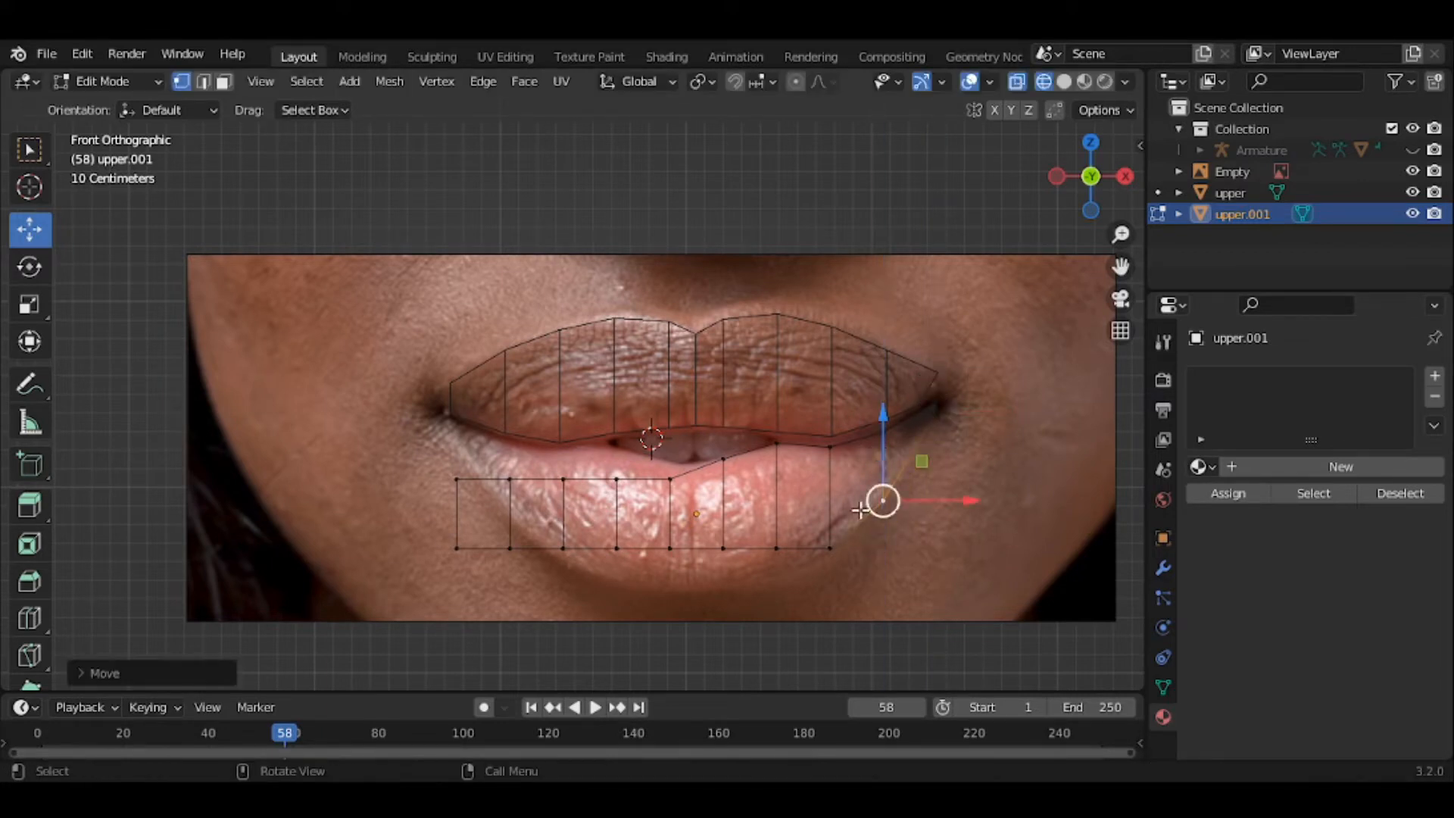
Lower the seventh, sixth and fifth bottom vertices from the left along Z to the lower lip's bottom edge
left_click(779, 550)
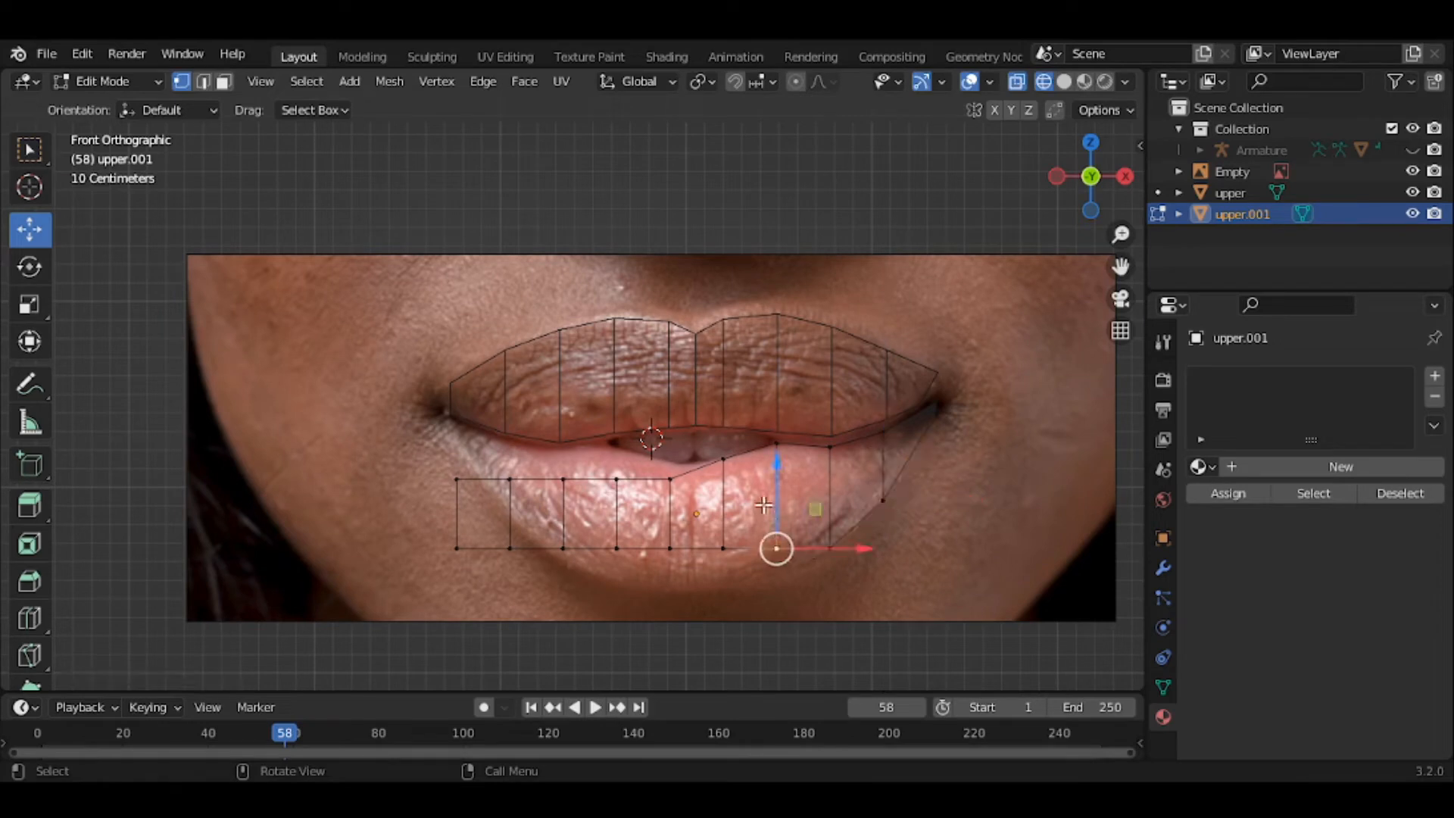
left_click_drag(774, 498, 718, 531)
left_click(723, 547)
left_click(670, 546)
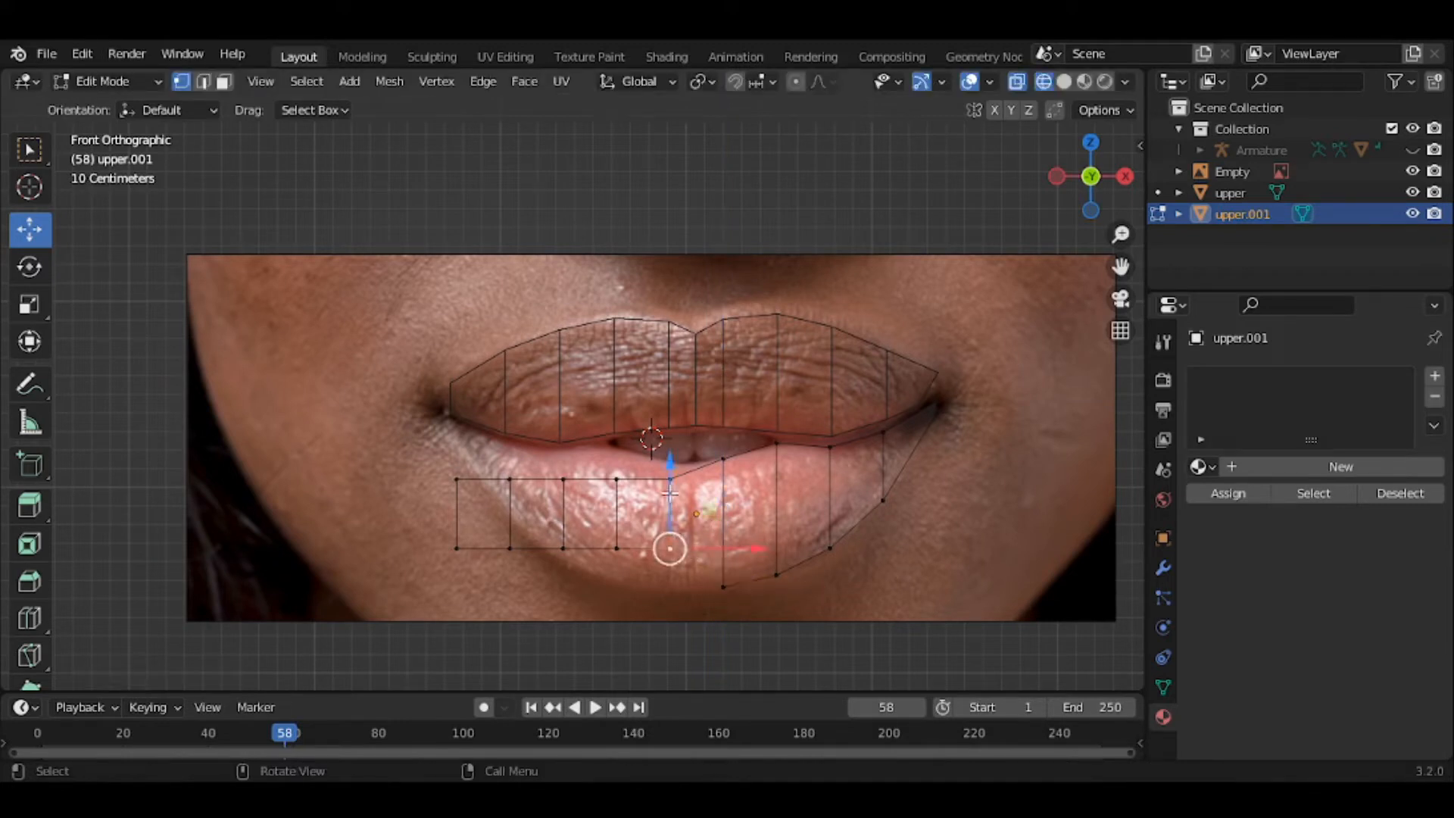
left_click_drag(668, 484, 663, 530)
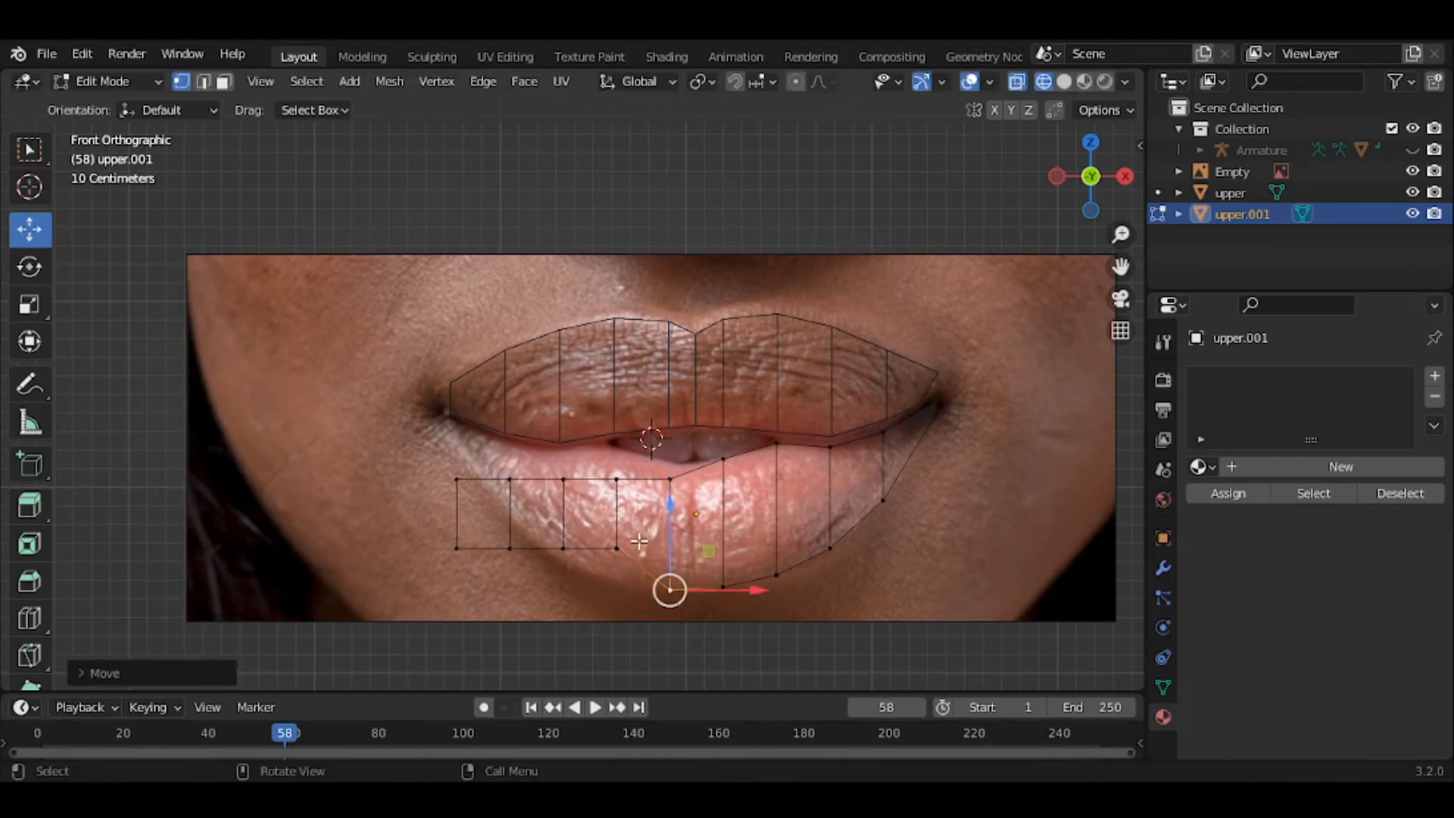
Lower the fourth and slightly the third bottom vertex from the left along Z, and raise the second to the lip outline
left_click(618, 545)
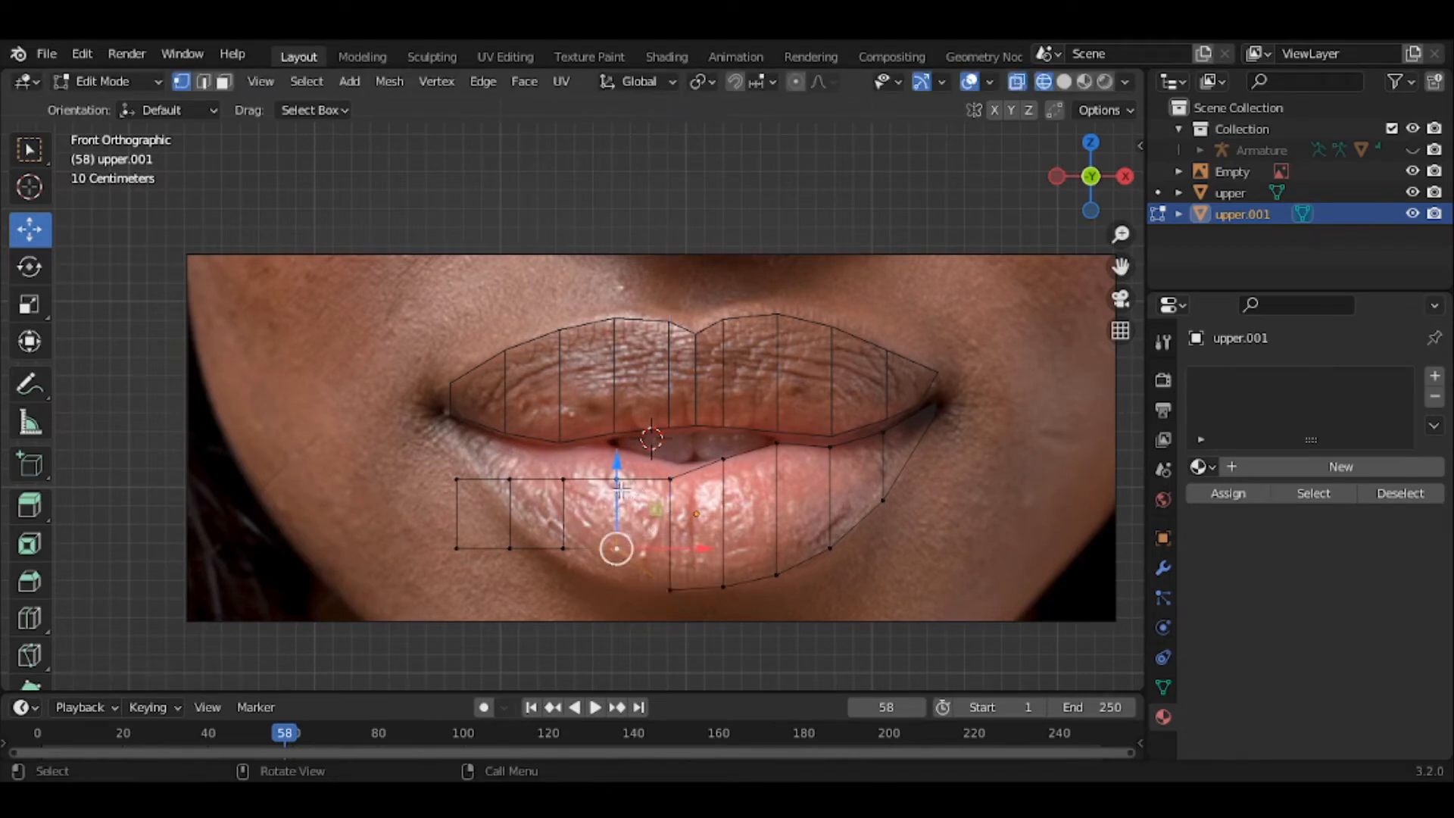
left_click_drag(617, 479, 521, 466)
left_click(564, 545)
left_click(510, 546)
Raise the top-left end vertex to the left mouth corner and the bottom-left one about 0.57 m along Z just beneath it
left_click(458, 478)
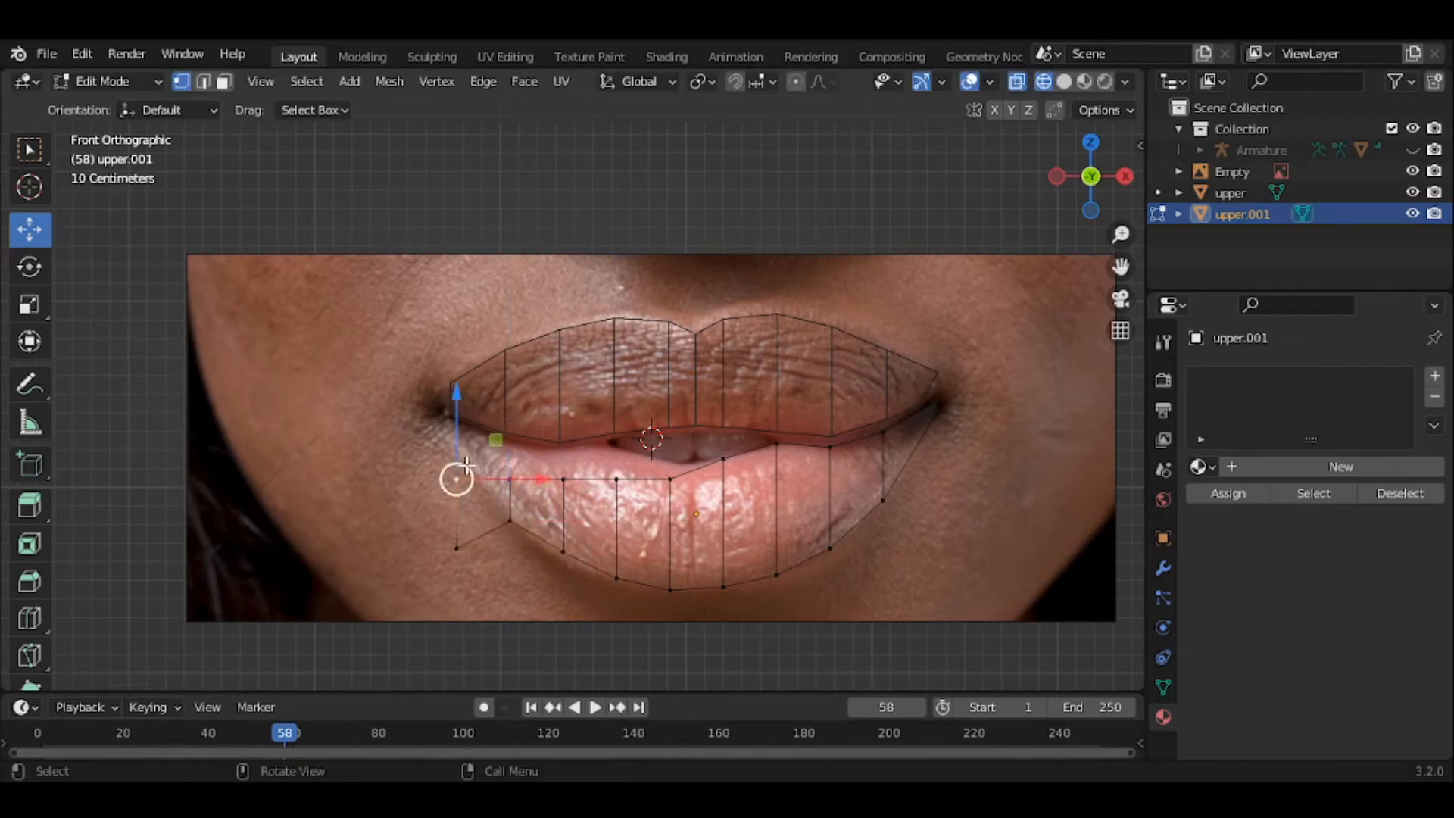
key("g")
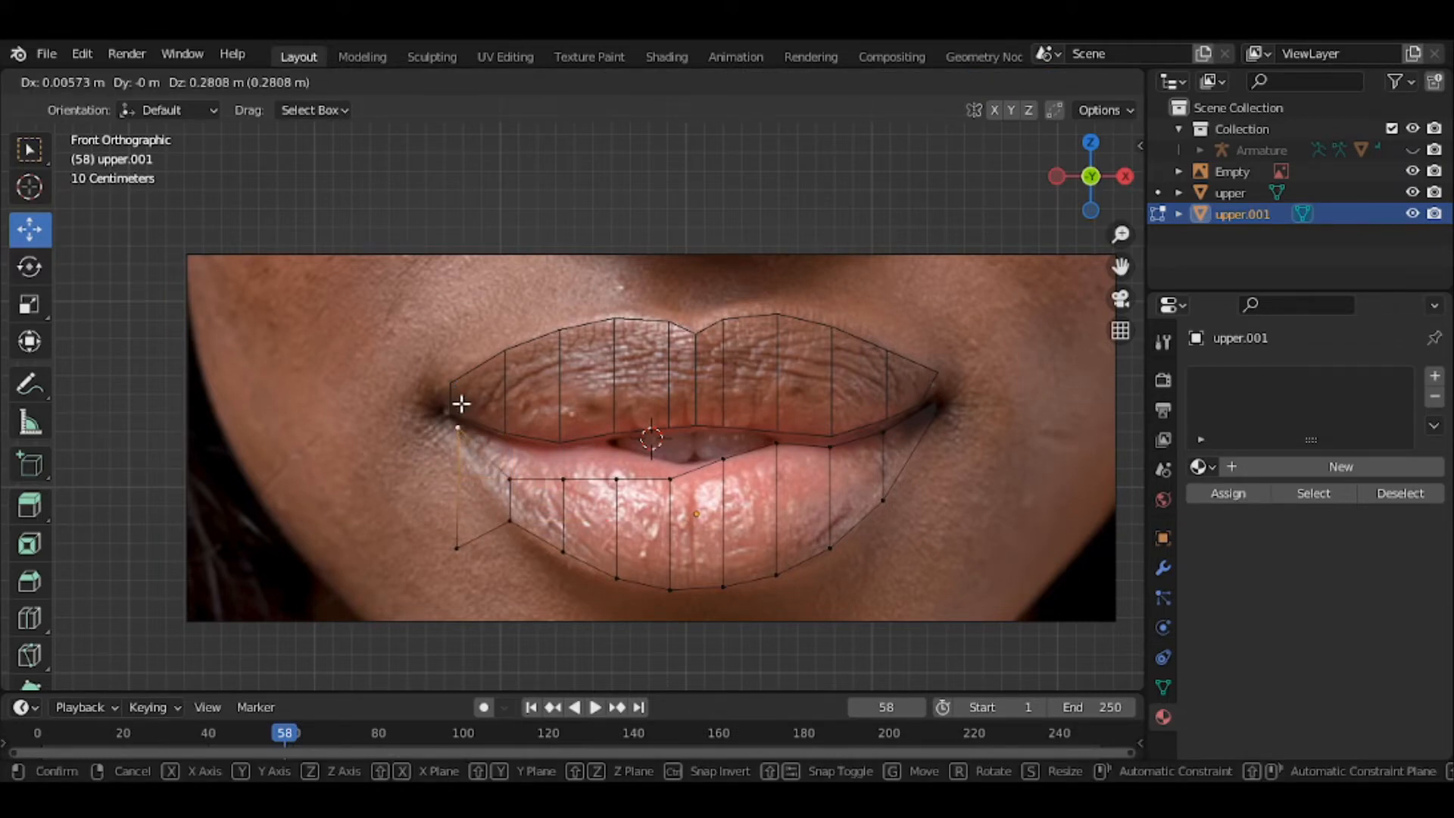
left_click(462, 406)
left_click(457, 544)
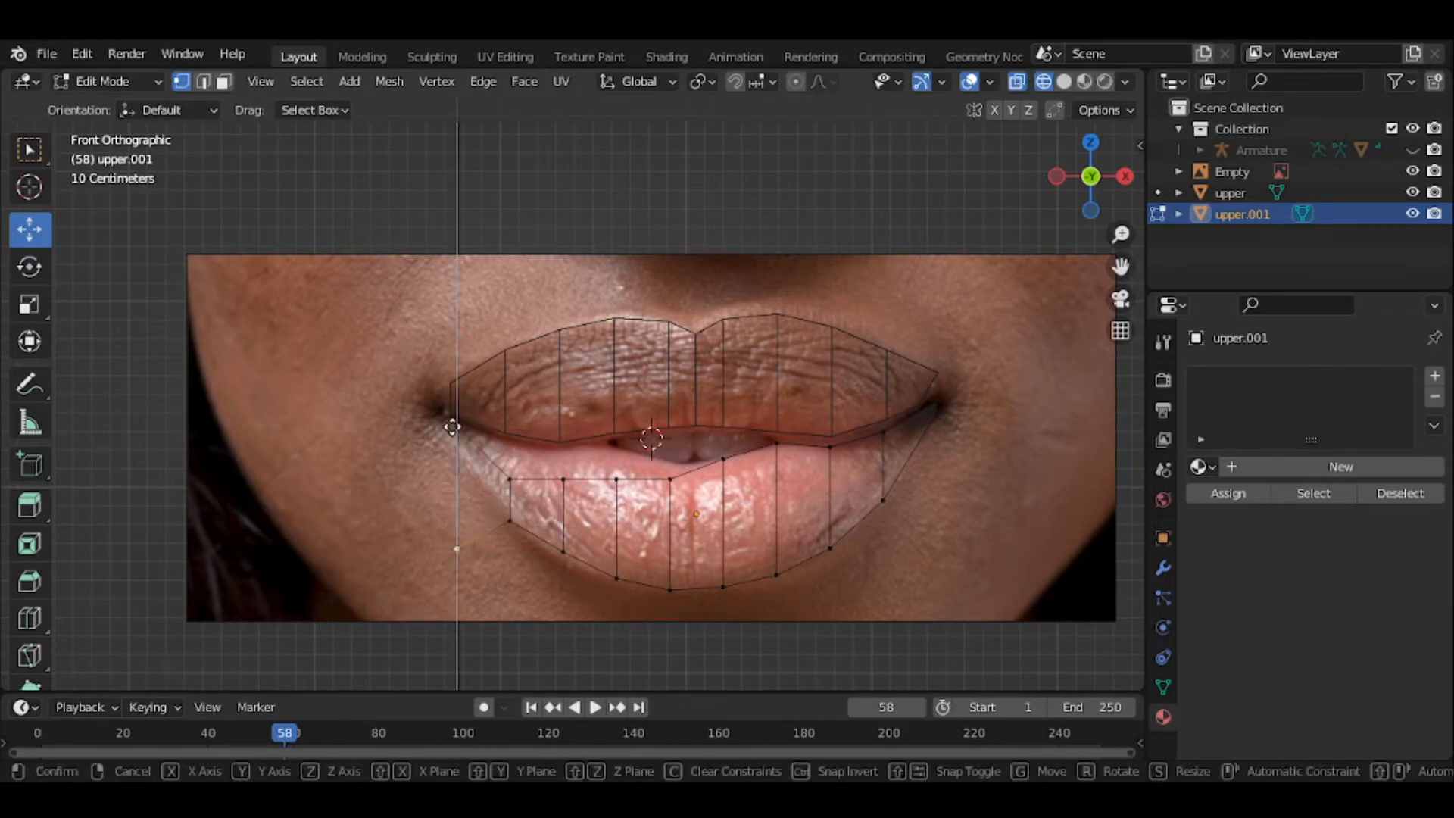
key("g")
key("z")
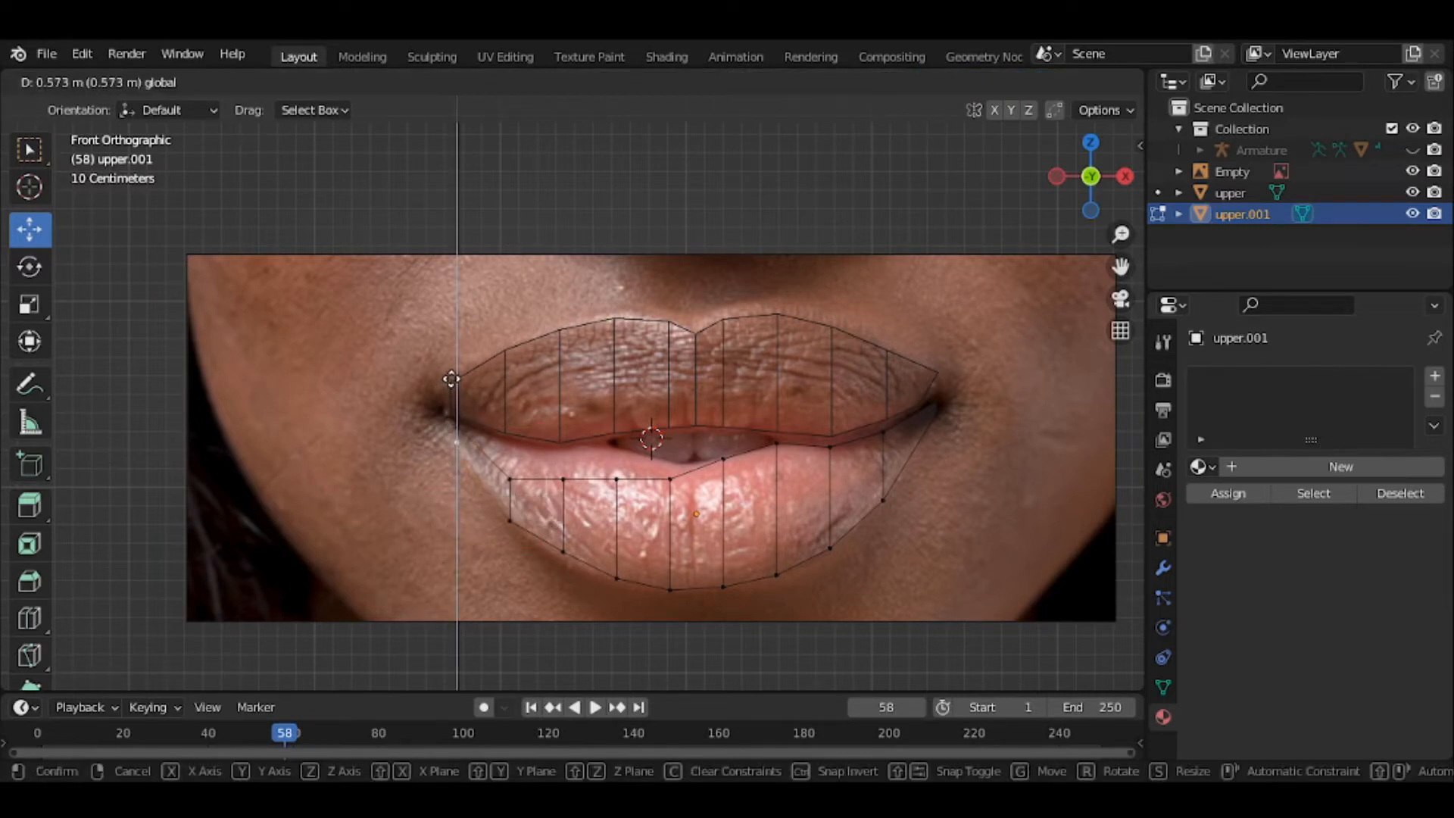
left_click(452, 379)
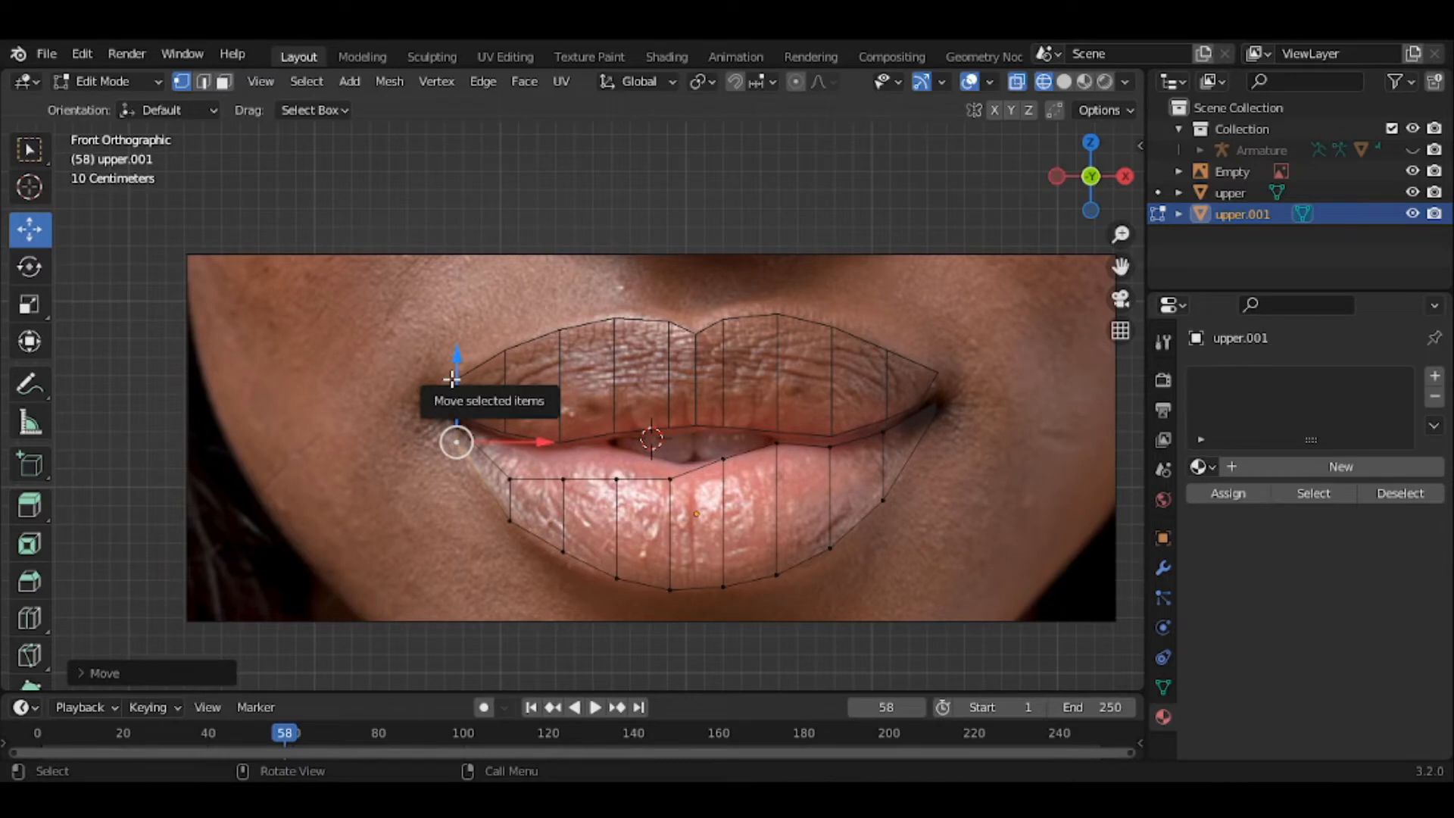
In solid shading, raise the fifth, fourth, third and second top vertices from the left along Z to the lip's upper edge
left_click(1064, 82)
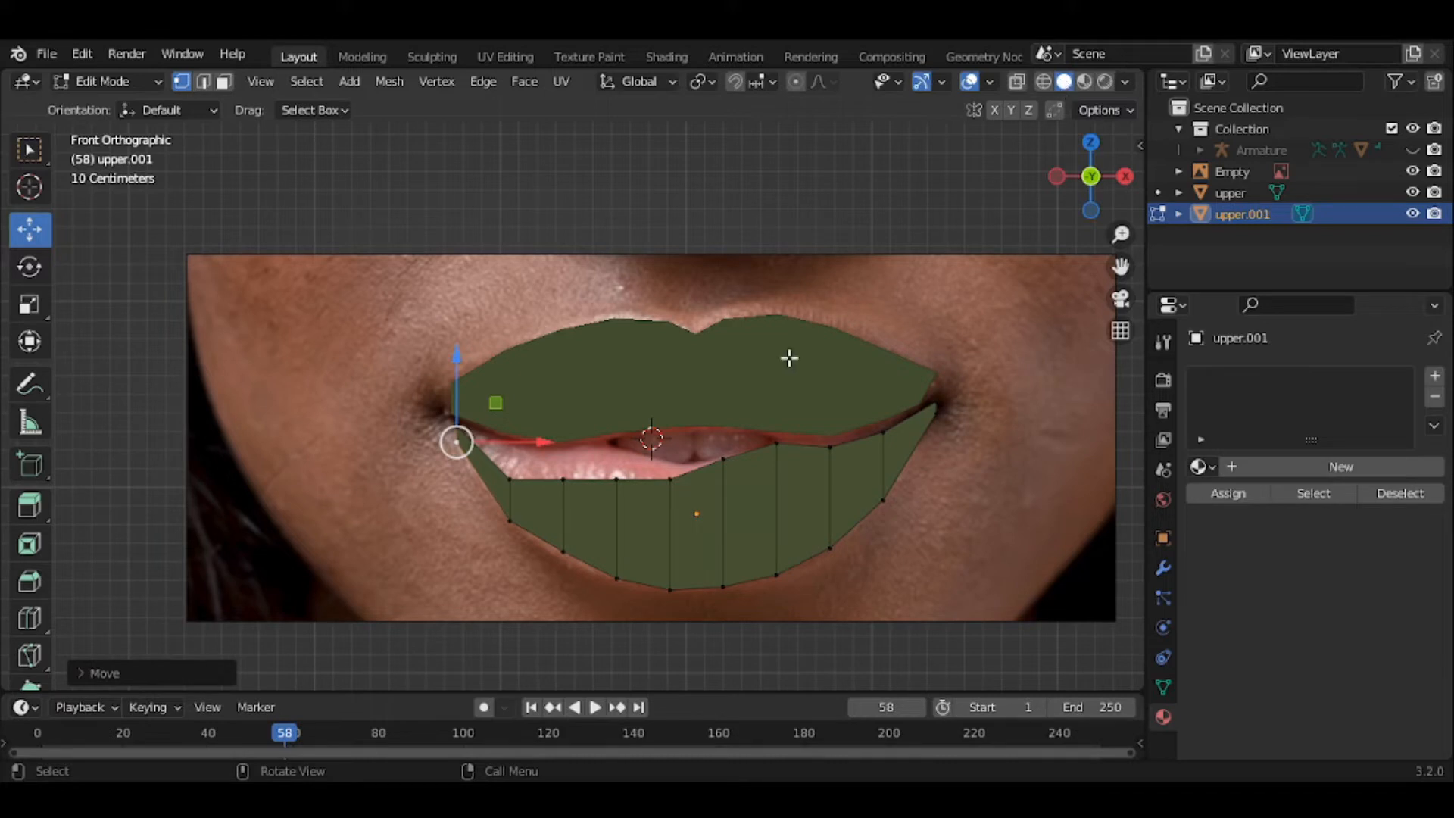
left_click(670, 478)
left_click_drag(672, 442, 569, 402)
left_click(619, 476)
left_click(563, 475)
left_click_drag(509, 478, 526, 405)
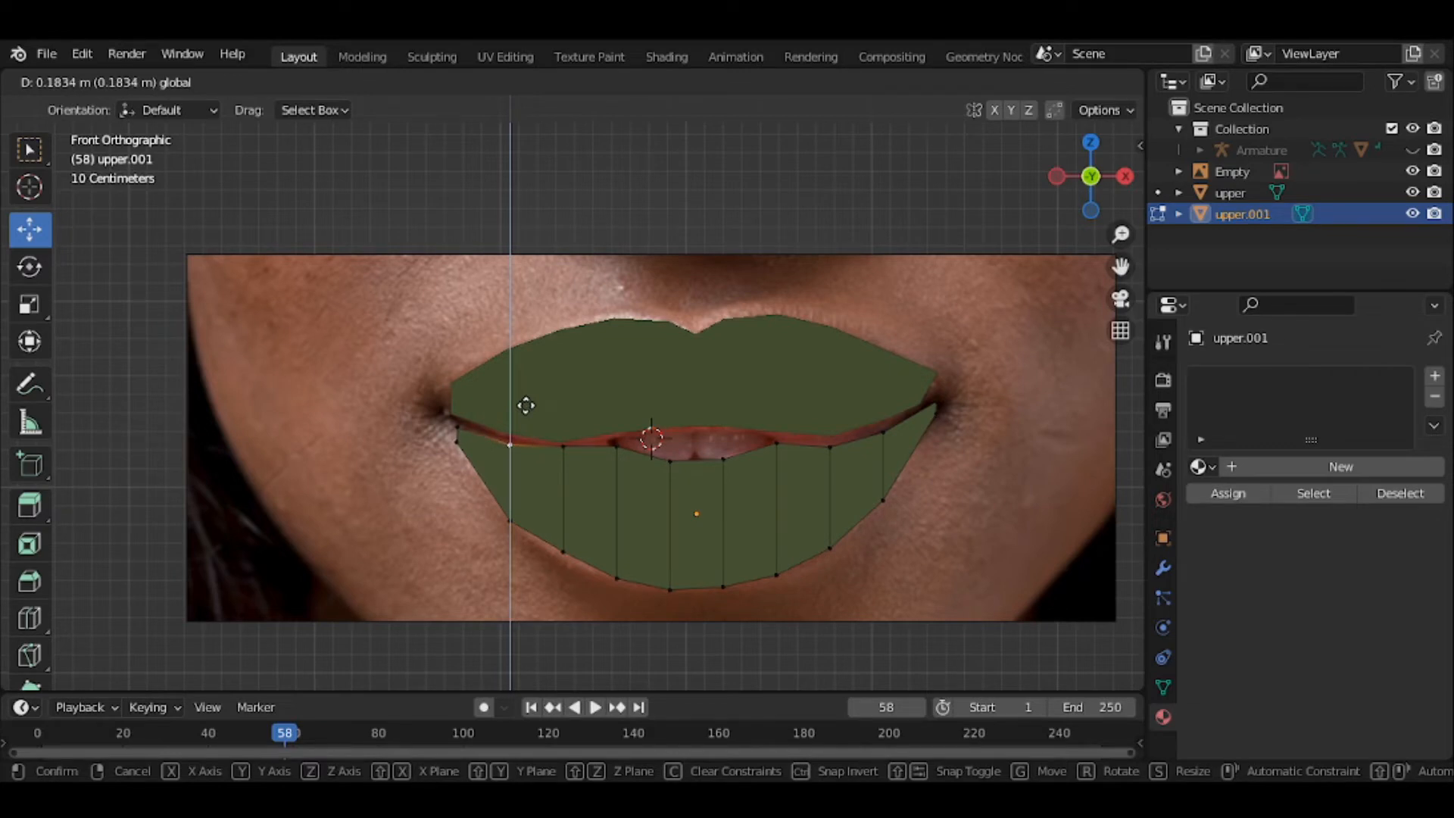
left_click_drag(525, 406, 529, 401)
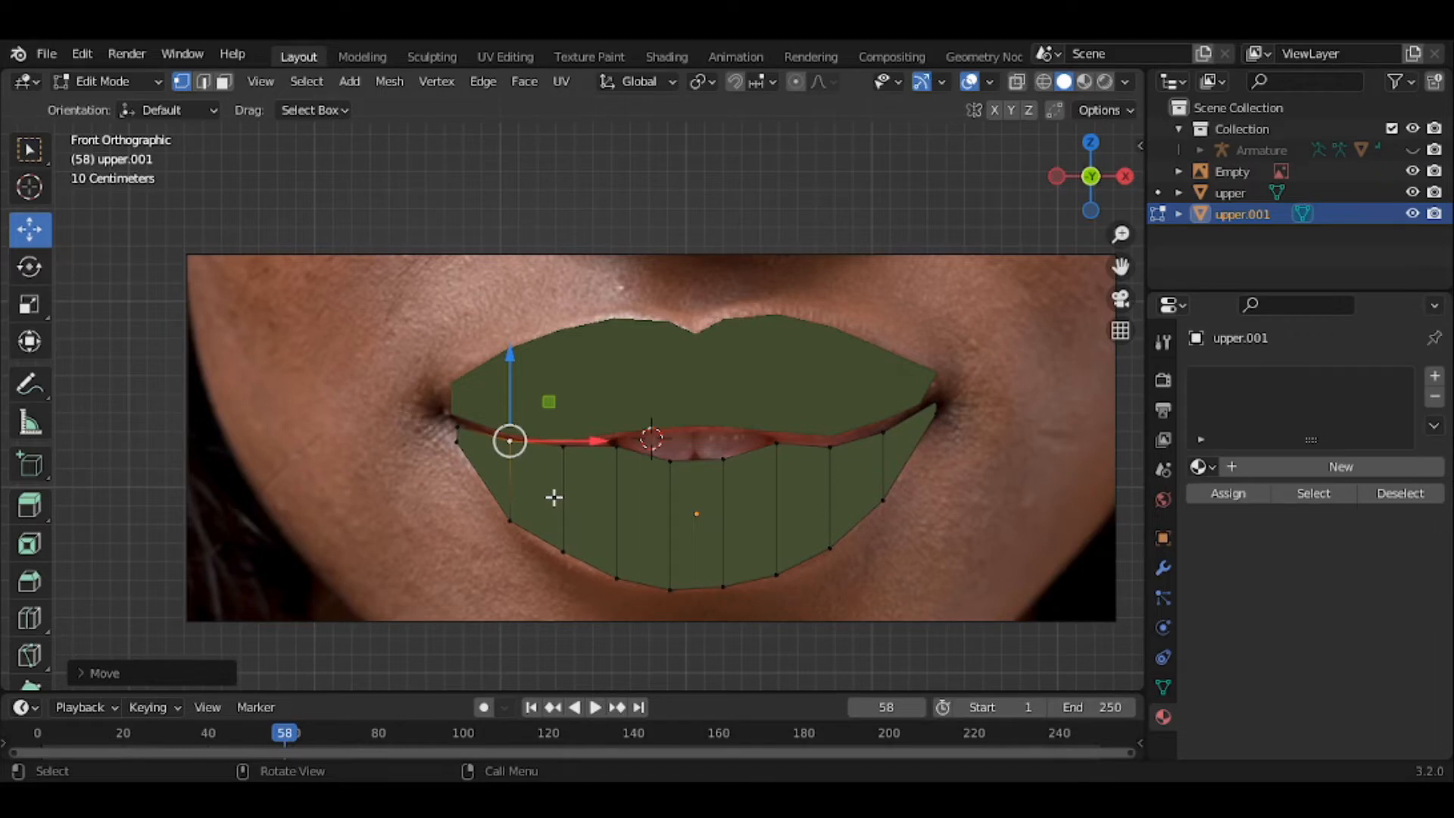
Add two lengthwise loop cuts along the lower lip without sliding them, and switch to face selection
key("ctrl+r")
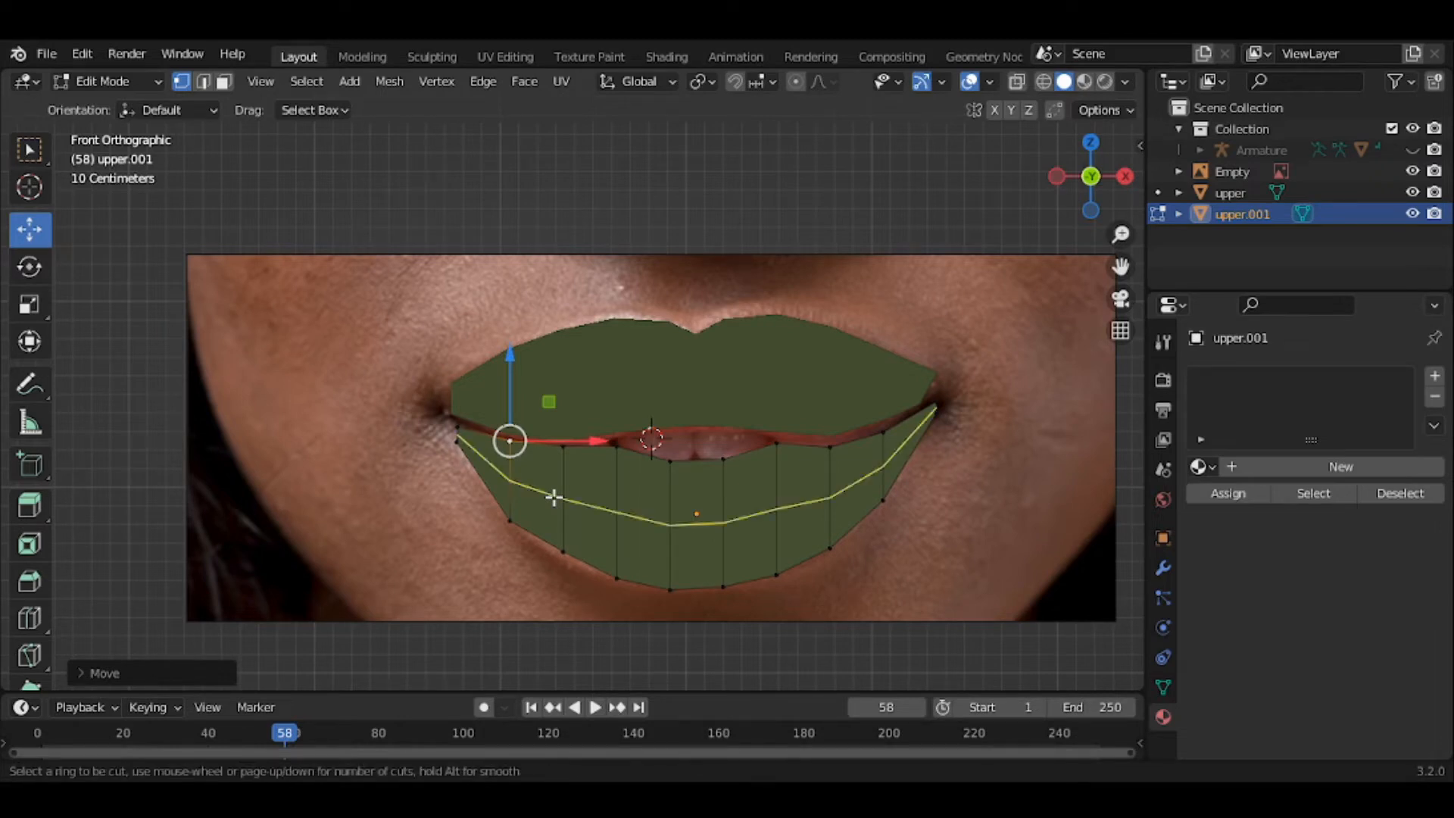
scroll(554, 497, "up", 1)
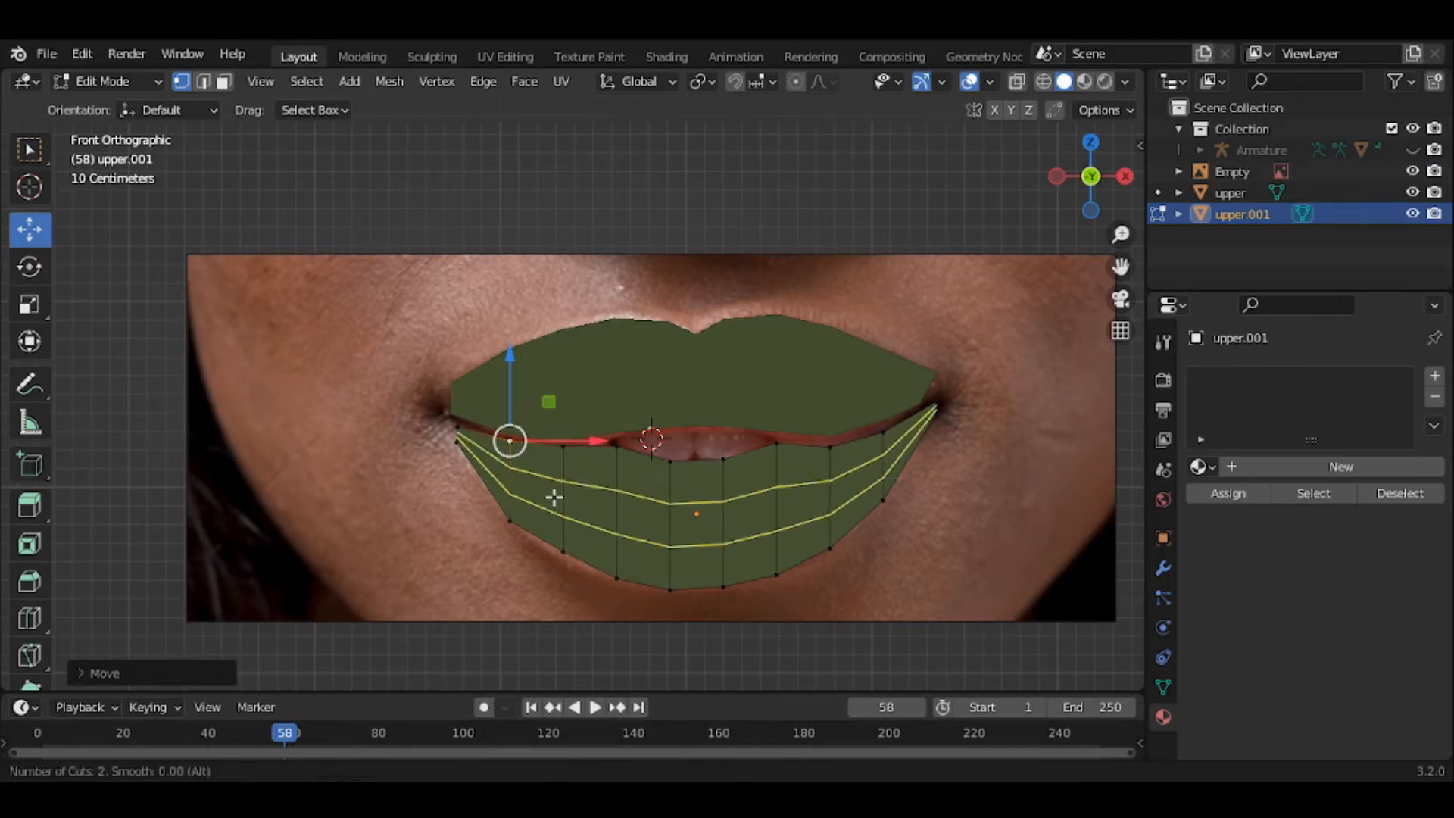
left_click(553, 497)
right_click(553, 497)
left_click(554, 497)
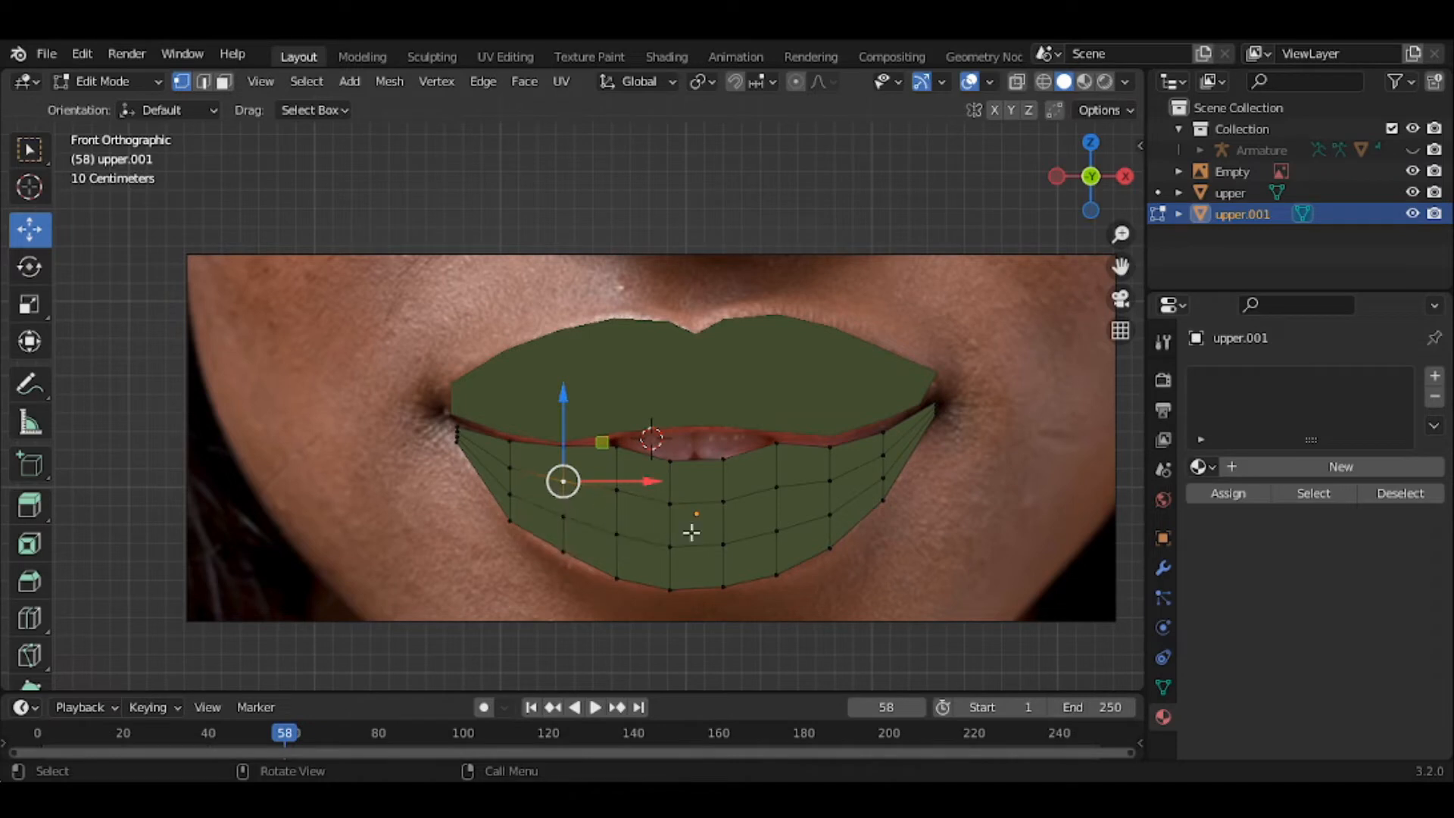
left_click(221, 83)
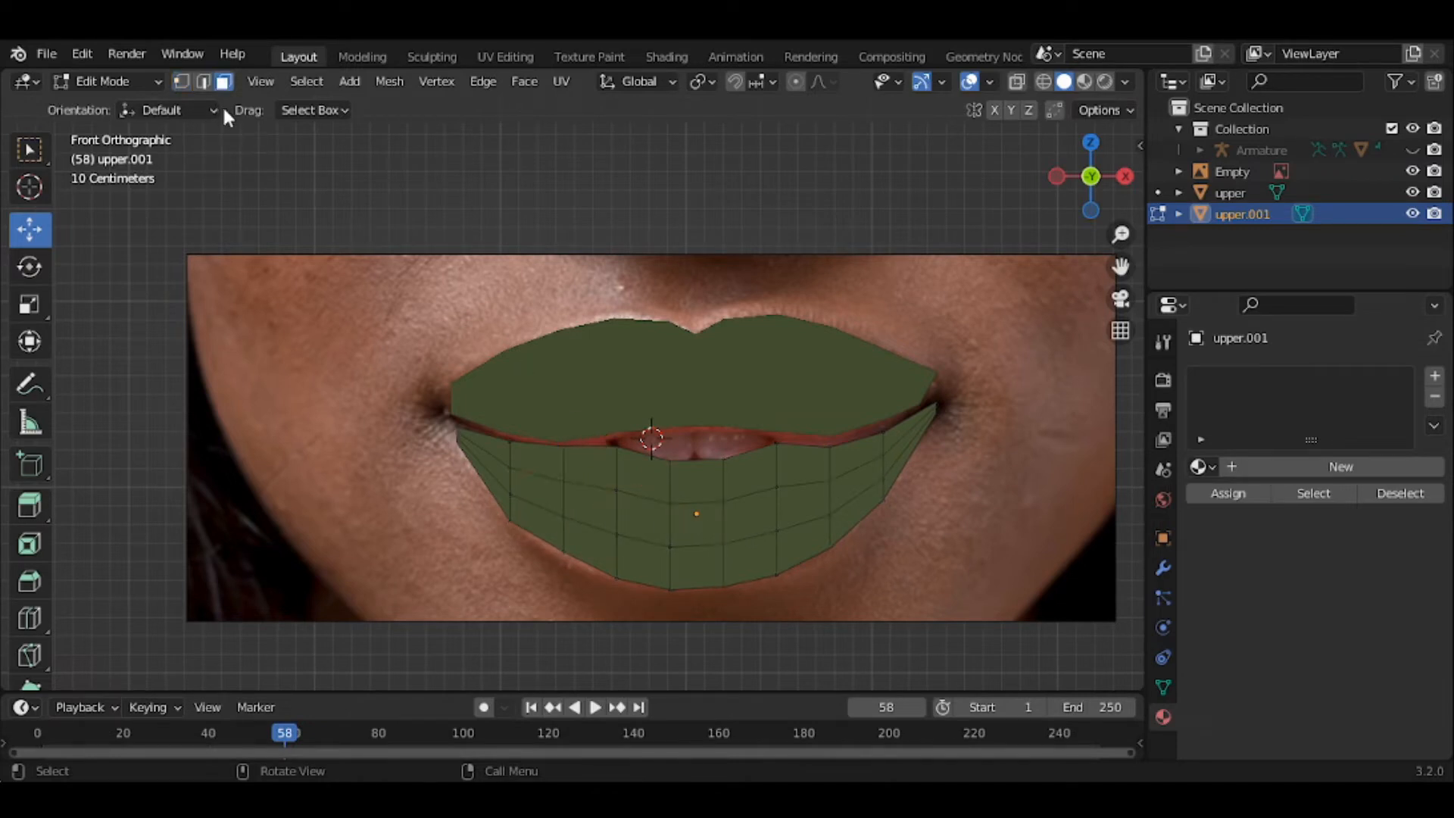
Select three central faces in the lower lip's middle row, enable proportional editing, and try a free move with an influence of about 0.39 m
left_click(643, 529)
left_click(685, 530, "shift")
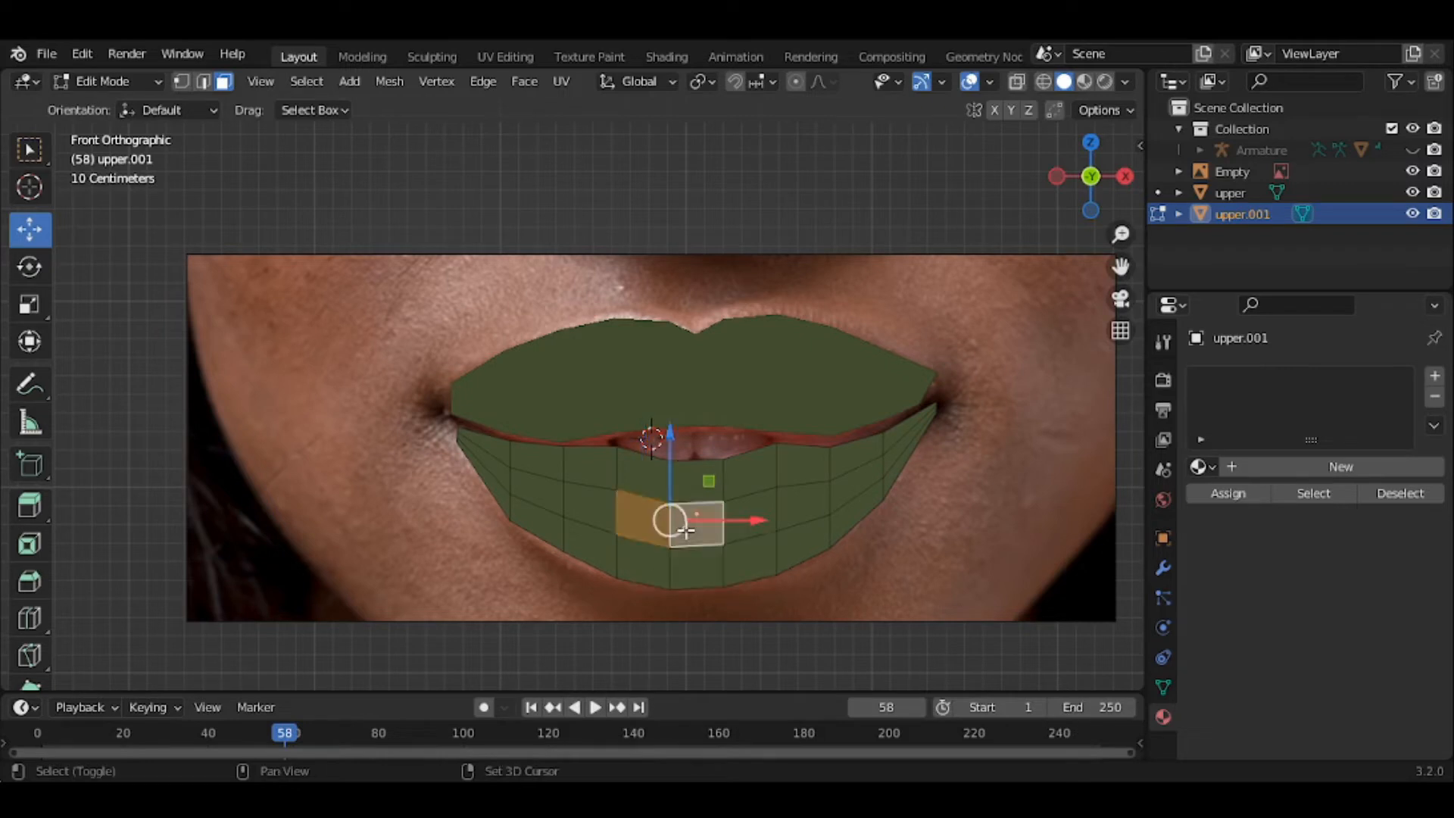
left_click(749, 519, "shift")
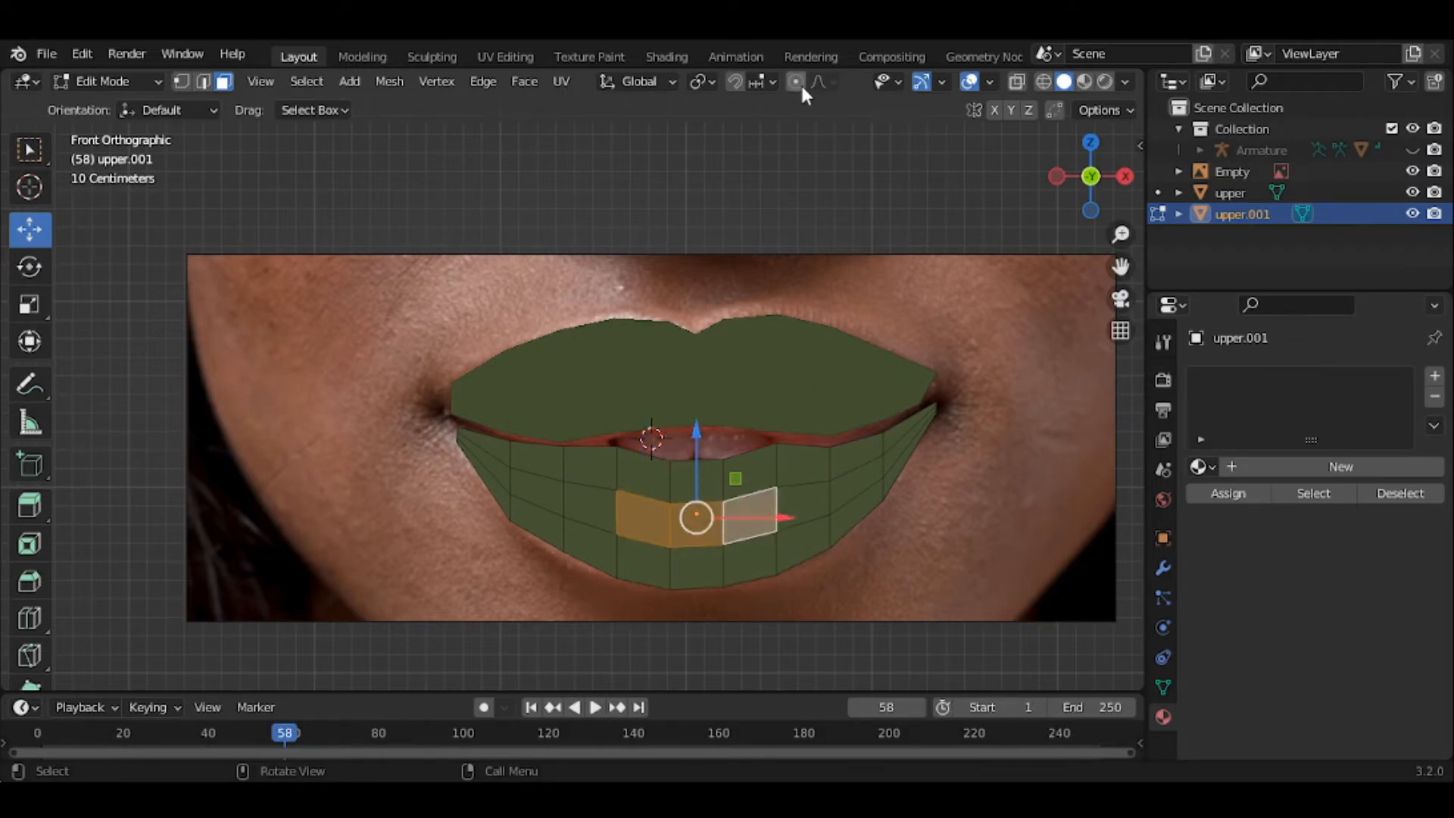
middle_click_drag(770, 493, 750, 523)
key("g")
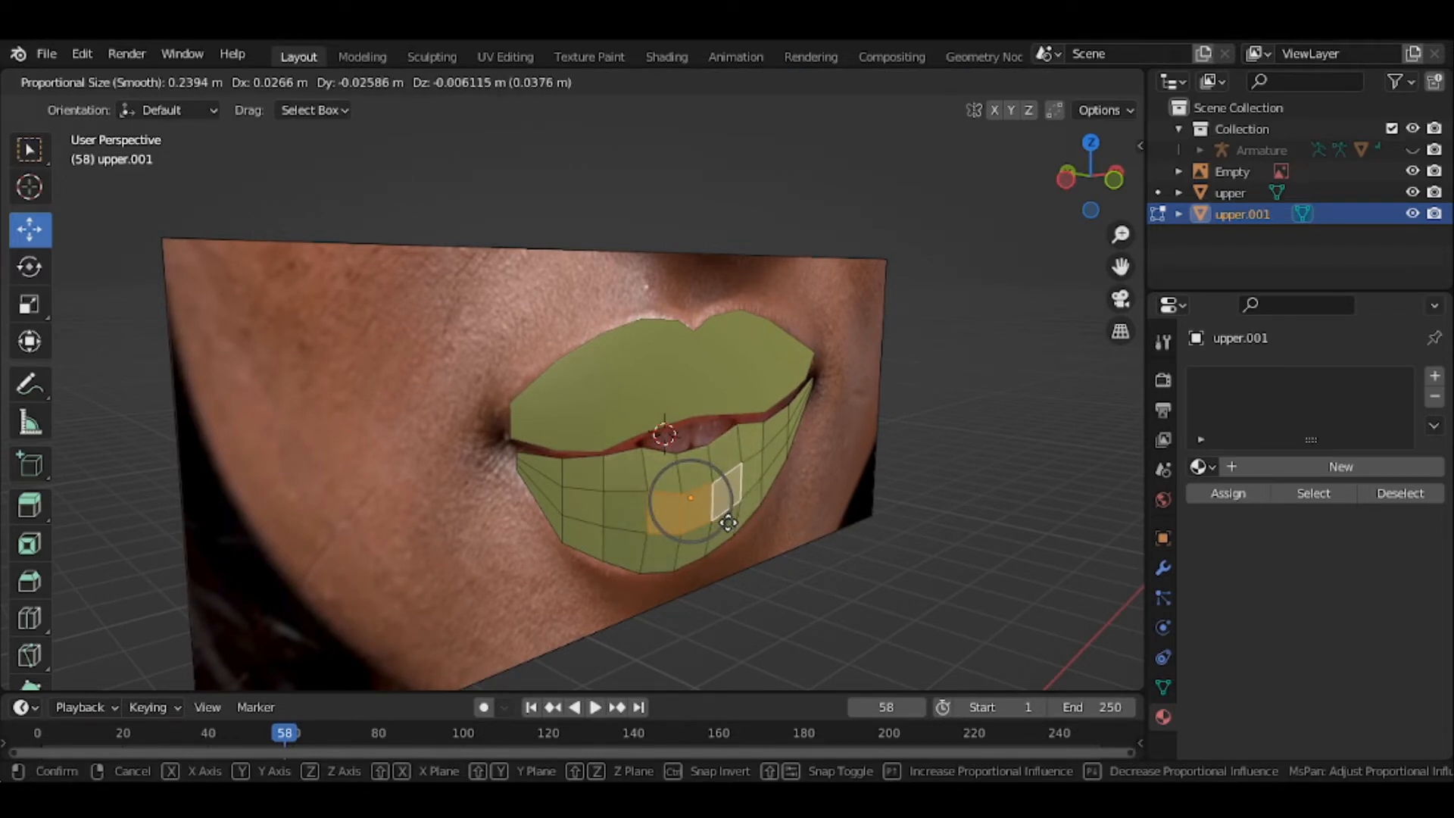
scroll(729, 523, "down", 5)
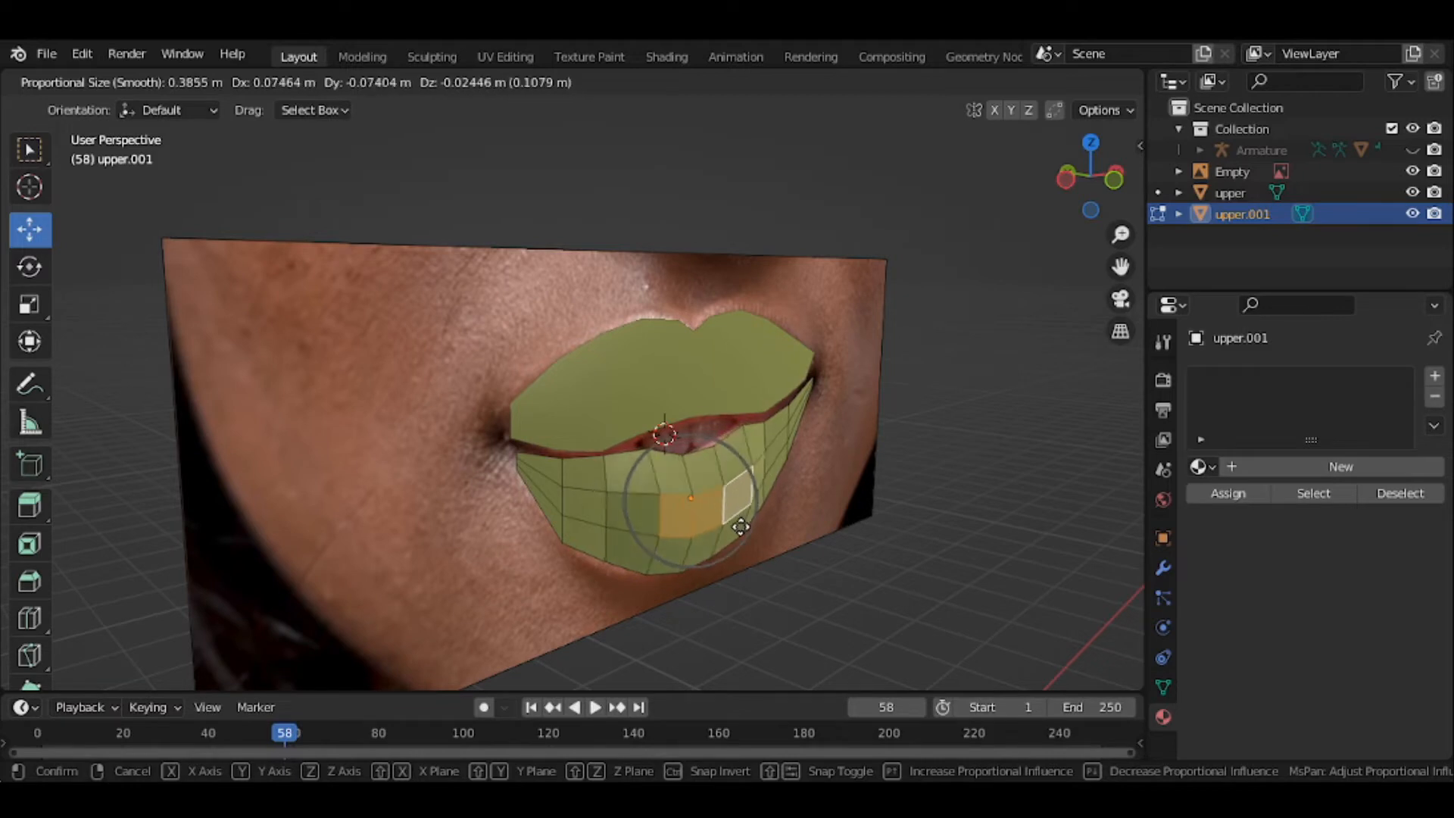
right_click(739, 527)
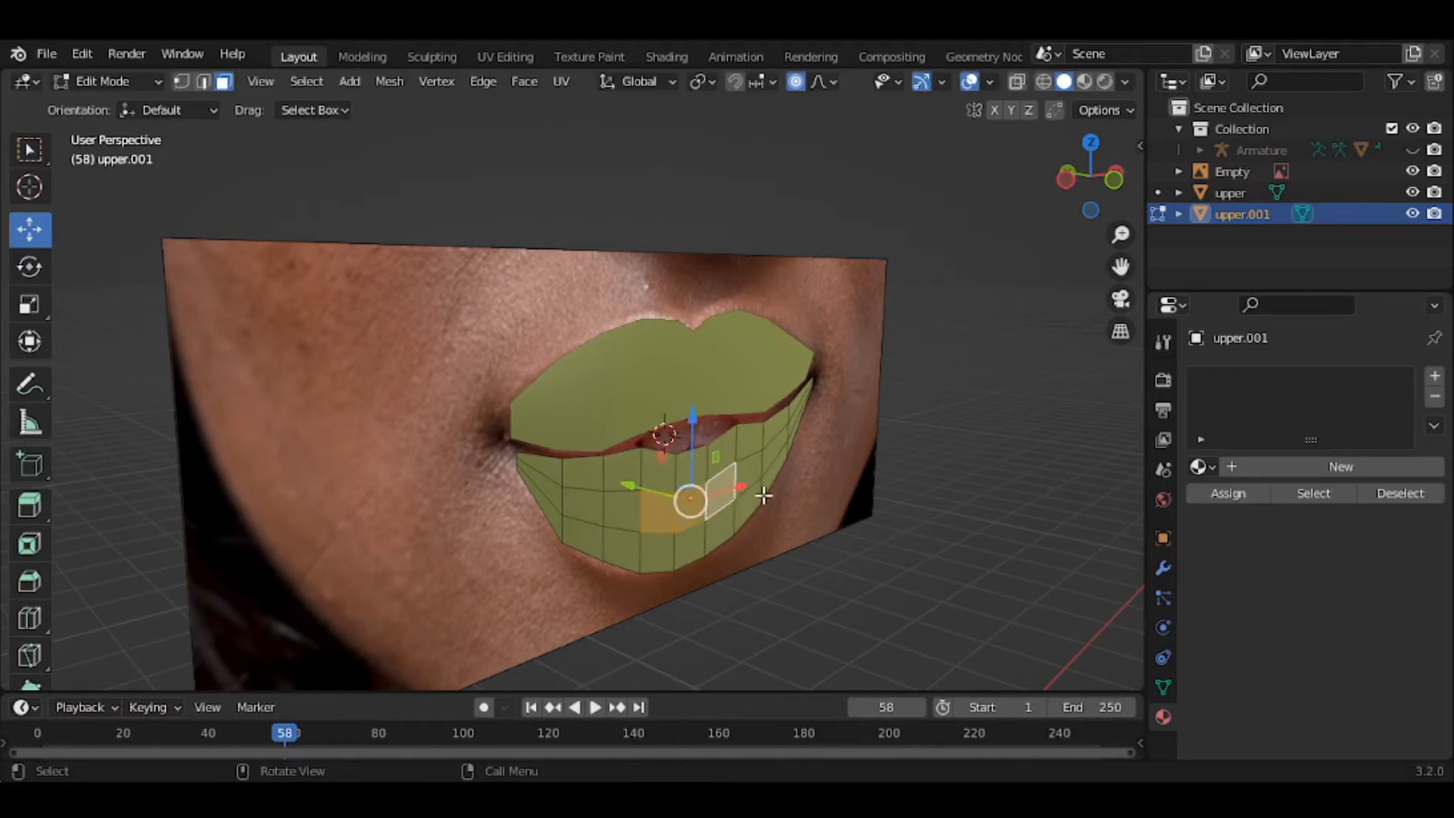
Add the next two middle-row faces toward the right mouth corner and pull all five outward about 0.085 m with 0.2633 m proportional influence
left_click(755, 472, "shift")
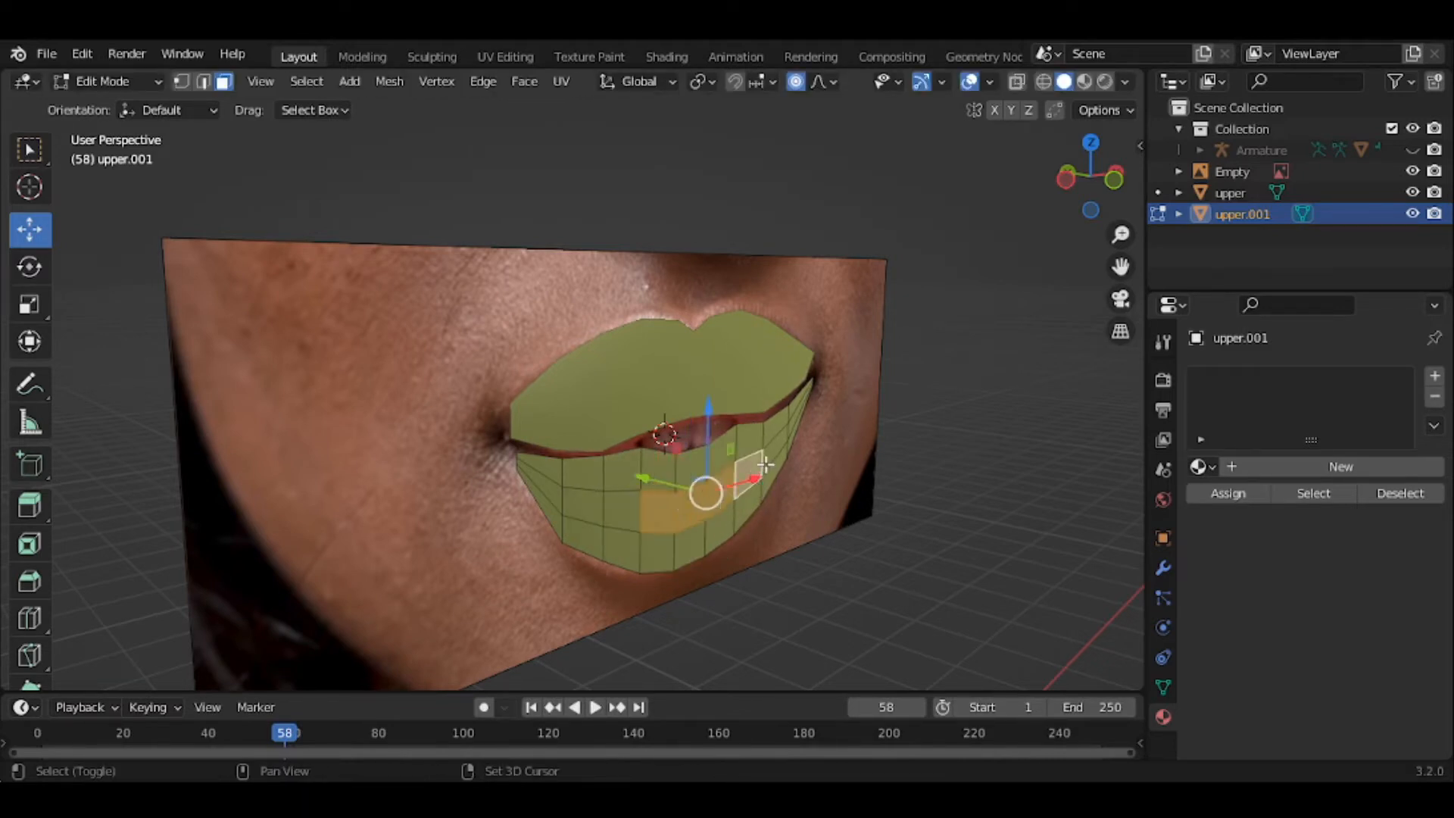
left_click(777, 481, "shift")
key("g")
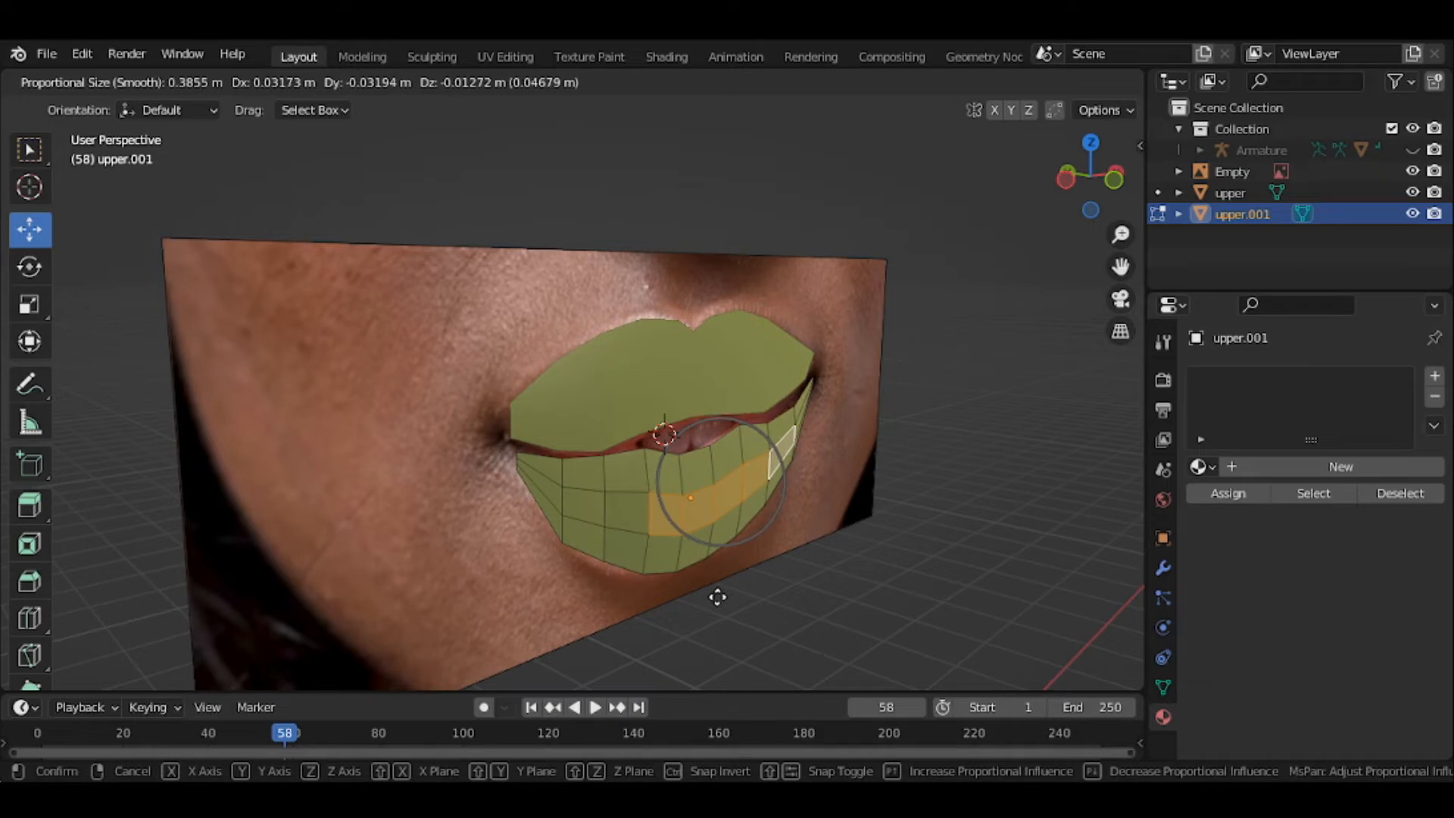
left_click(715, 598)
key("g")
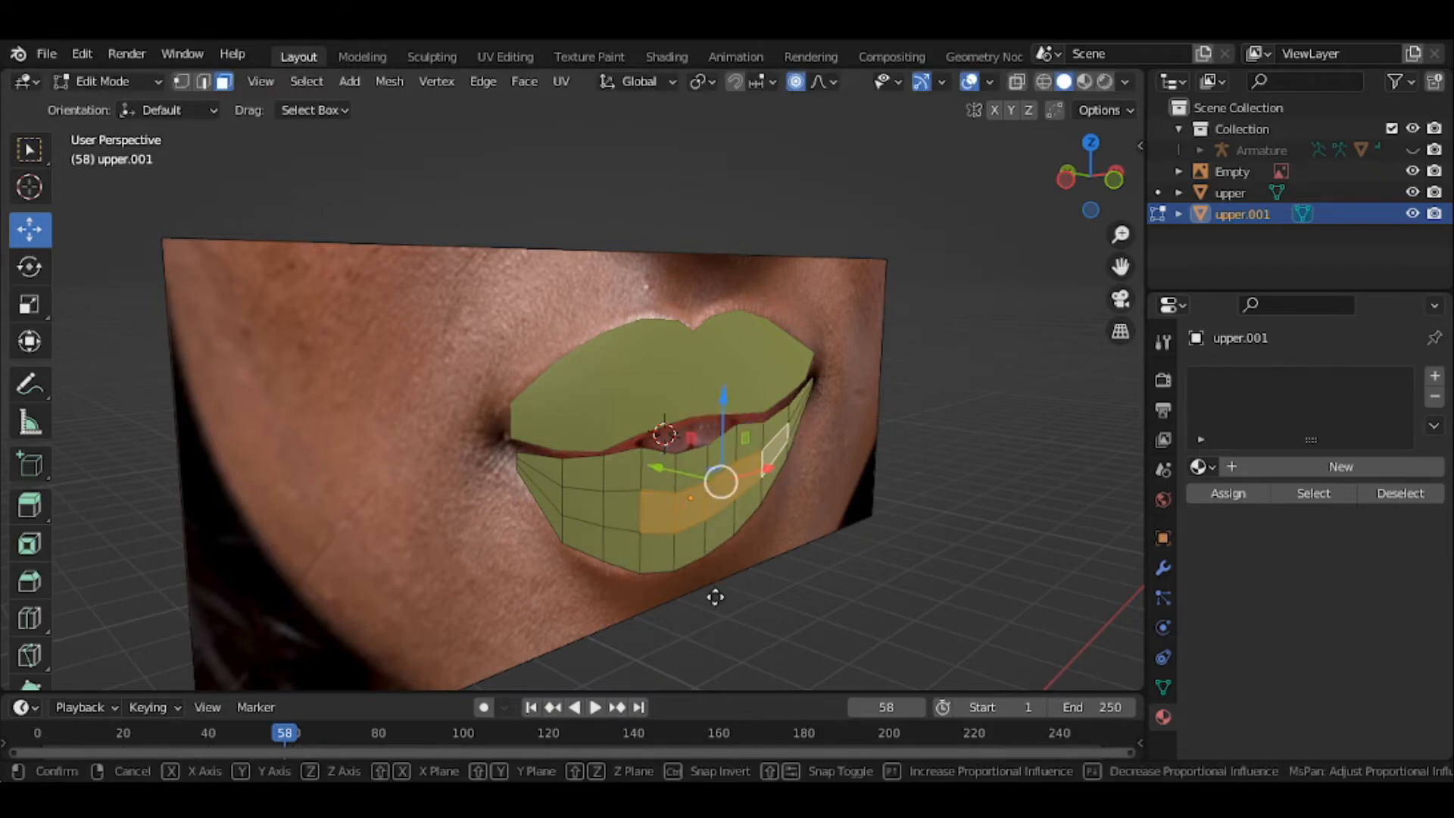
scroll(715, 598, "up", 2)
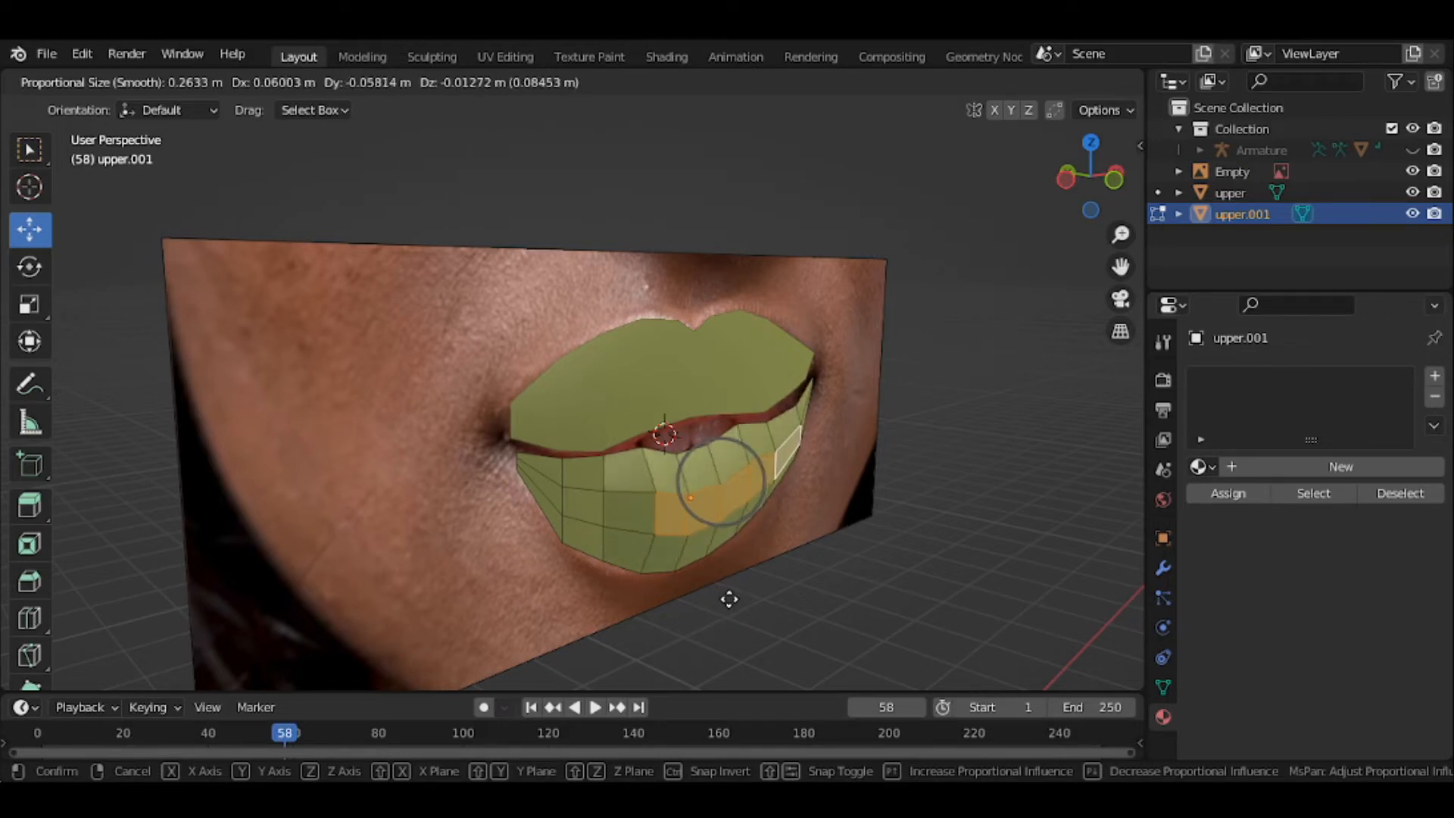
left_click(728, 599)
left_click(727, 597)
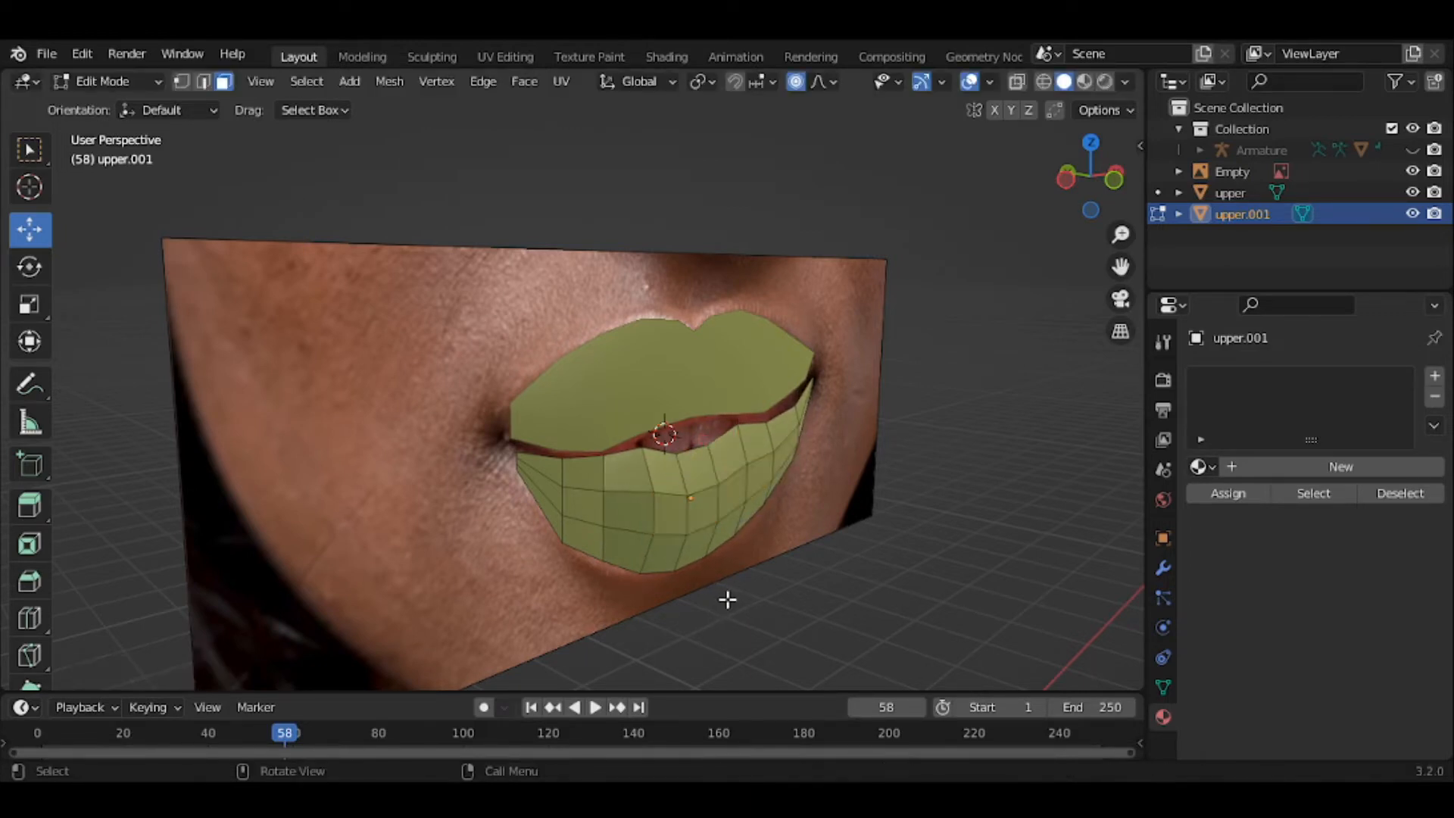
Restore the selection of the five lower-lip faces and pull them about 0.02 m further forward along negative Y
middle_click_drag(744, 599, 785, 597)
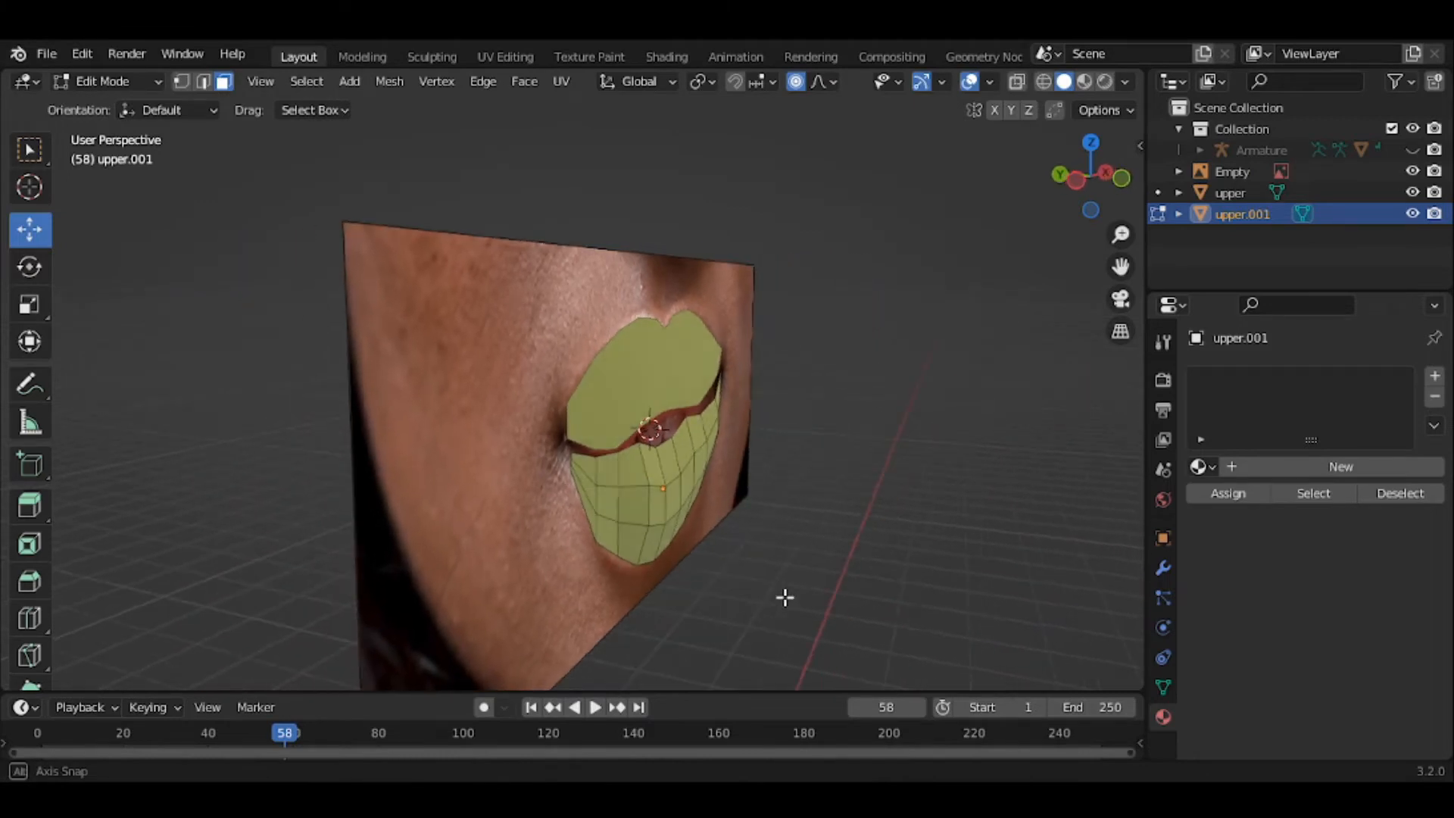
key("ctrl+z")
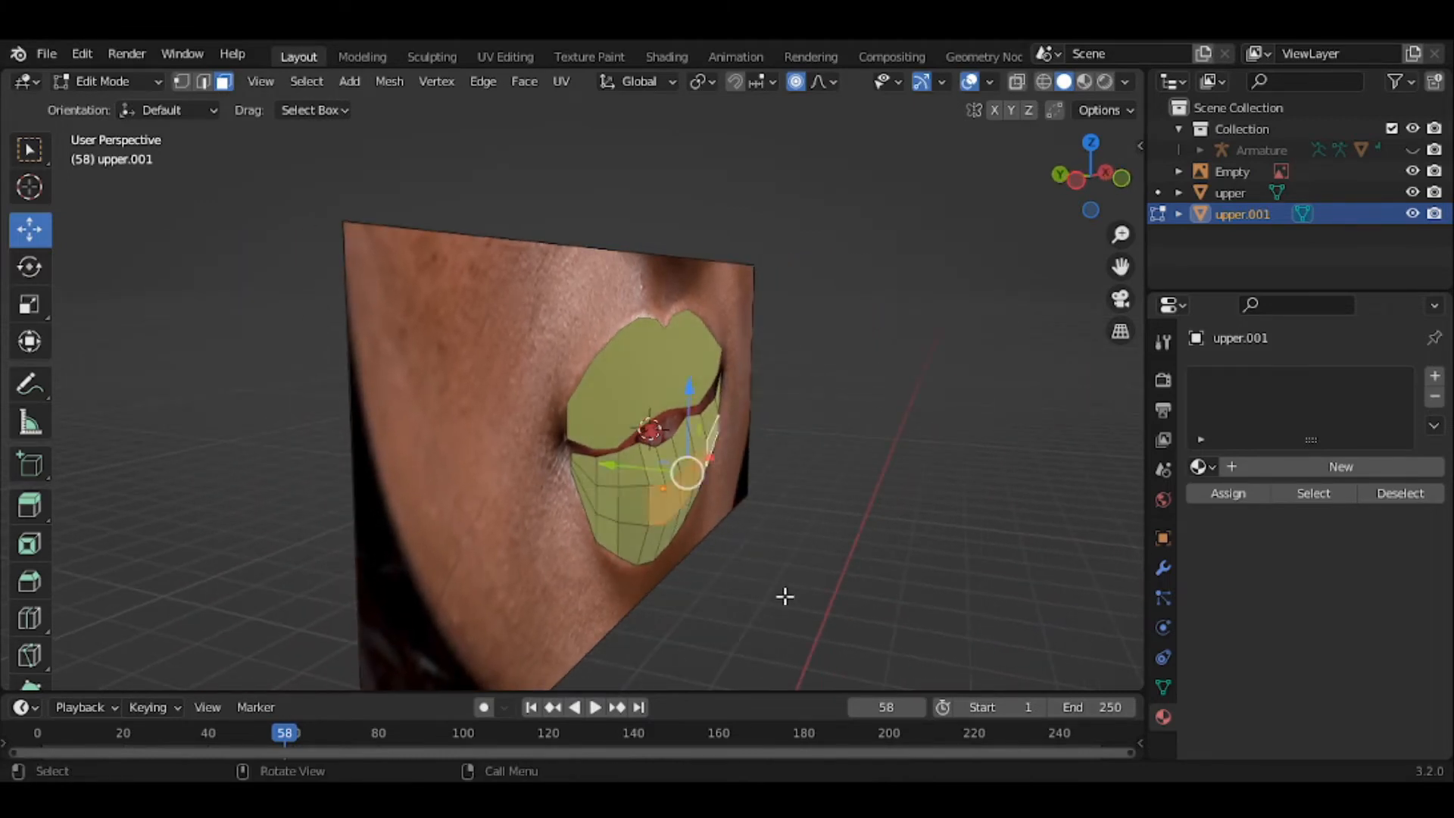
key("g")
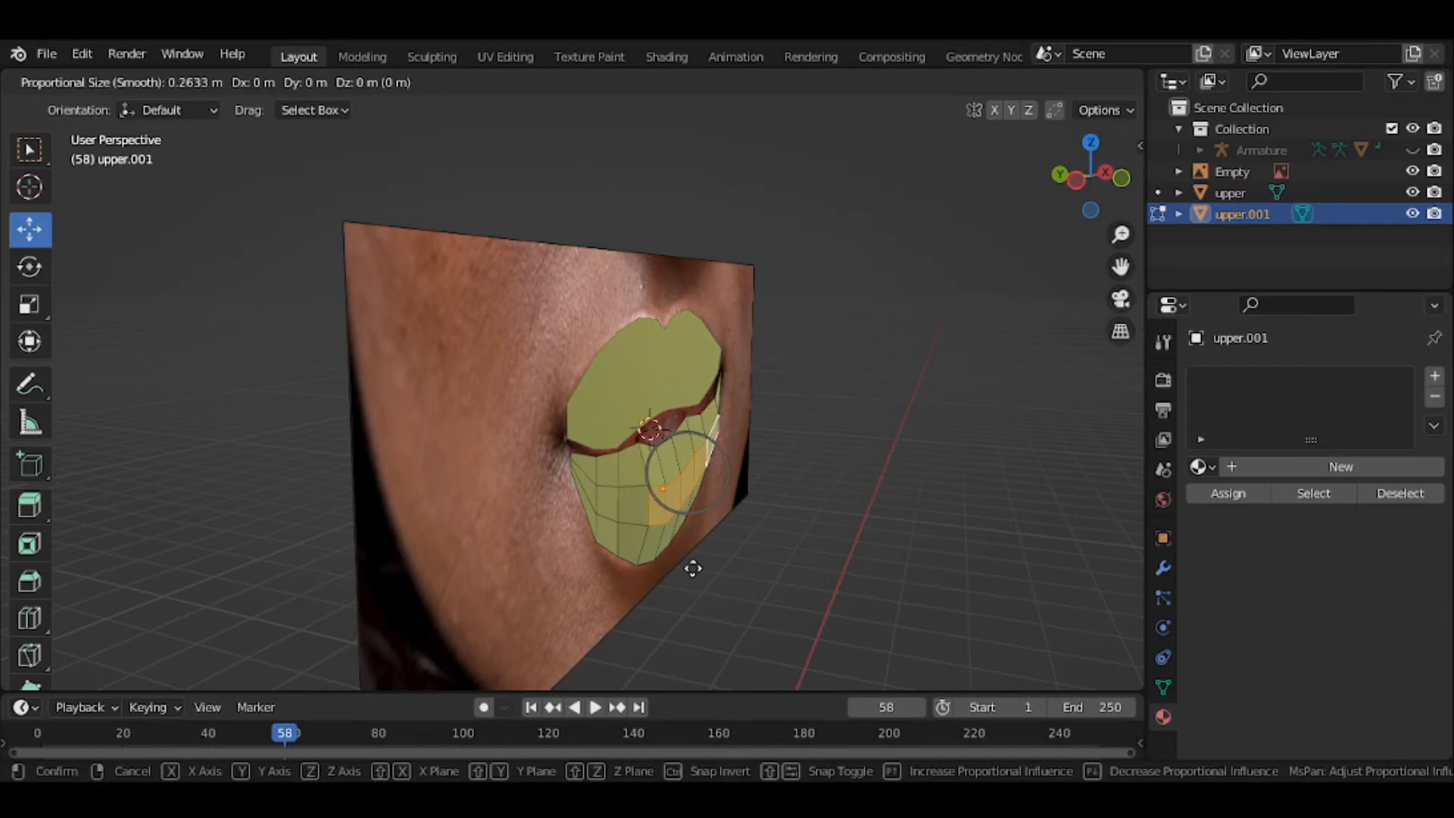
key("y")
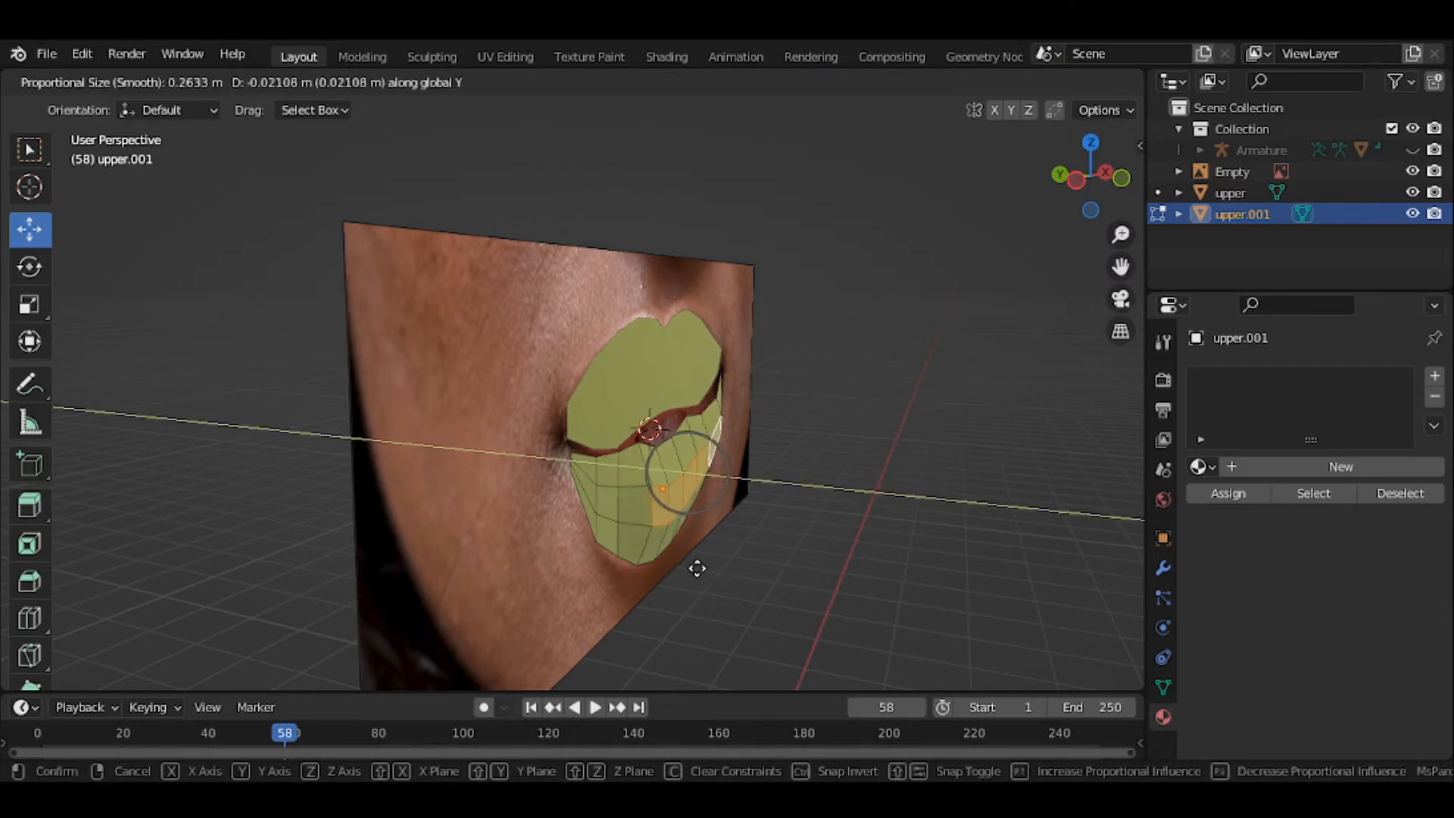
left_click(699, 568)
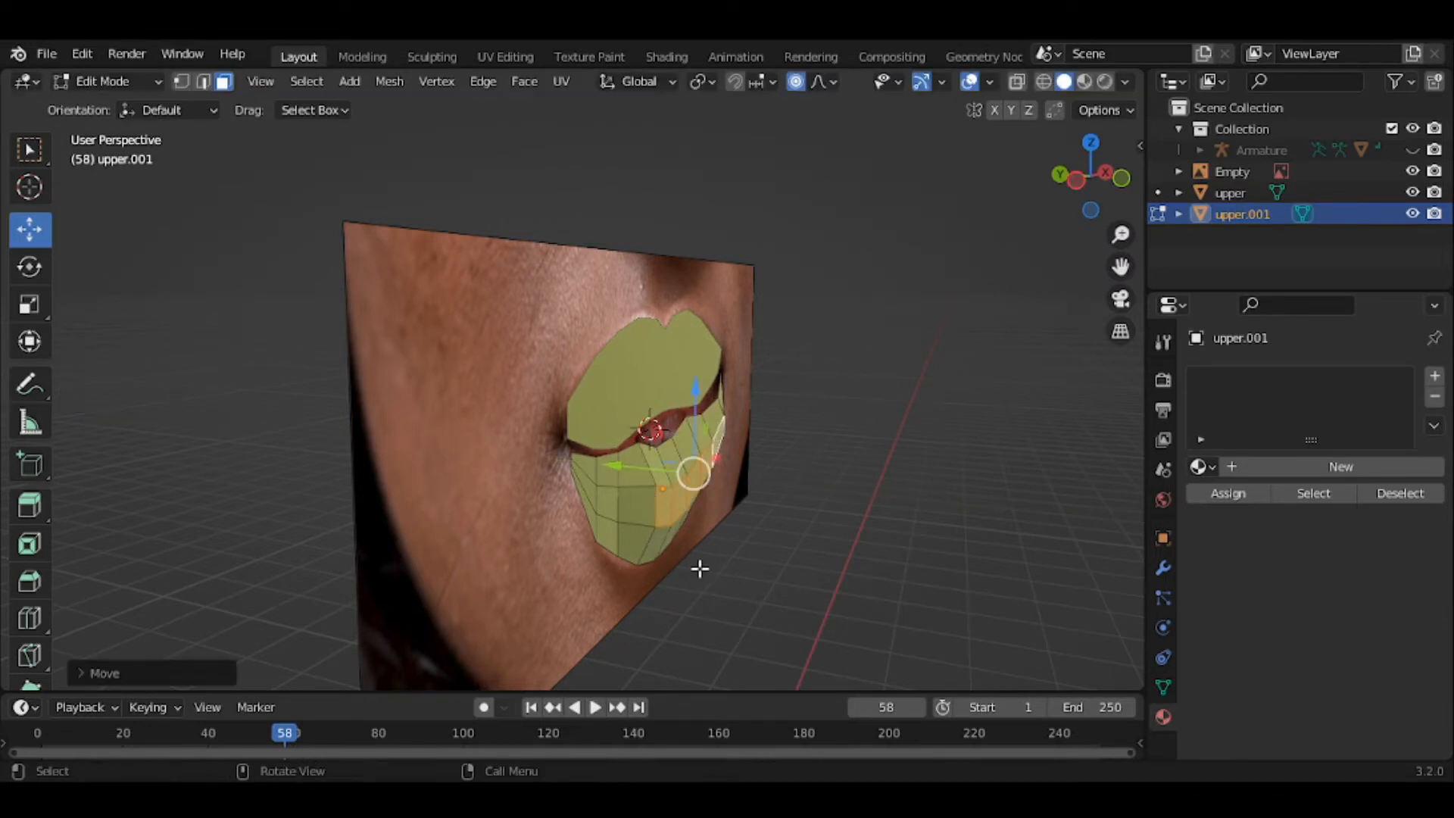
Leave Edit Mode on the lower lip and open the upper lip mesh for editing
middle_click_drag(692, 568, 623, 571)
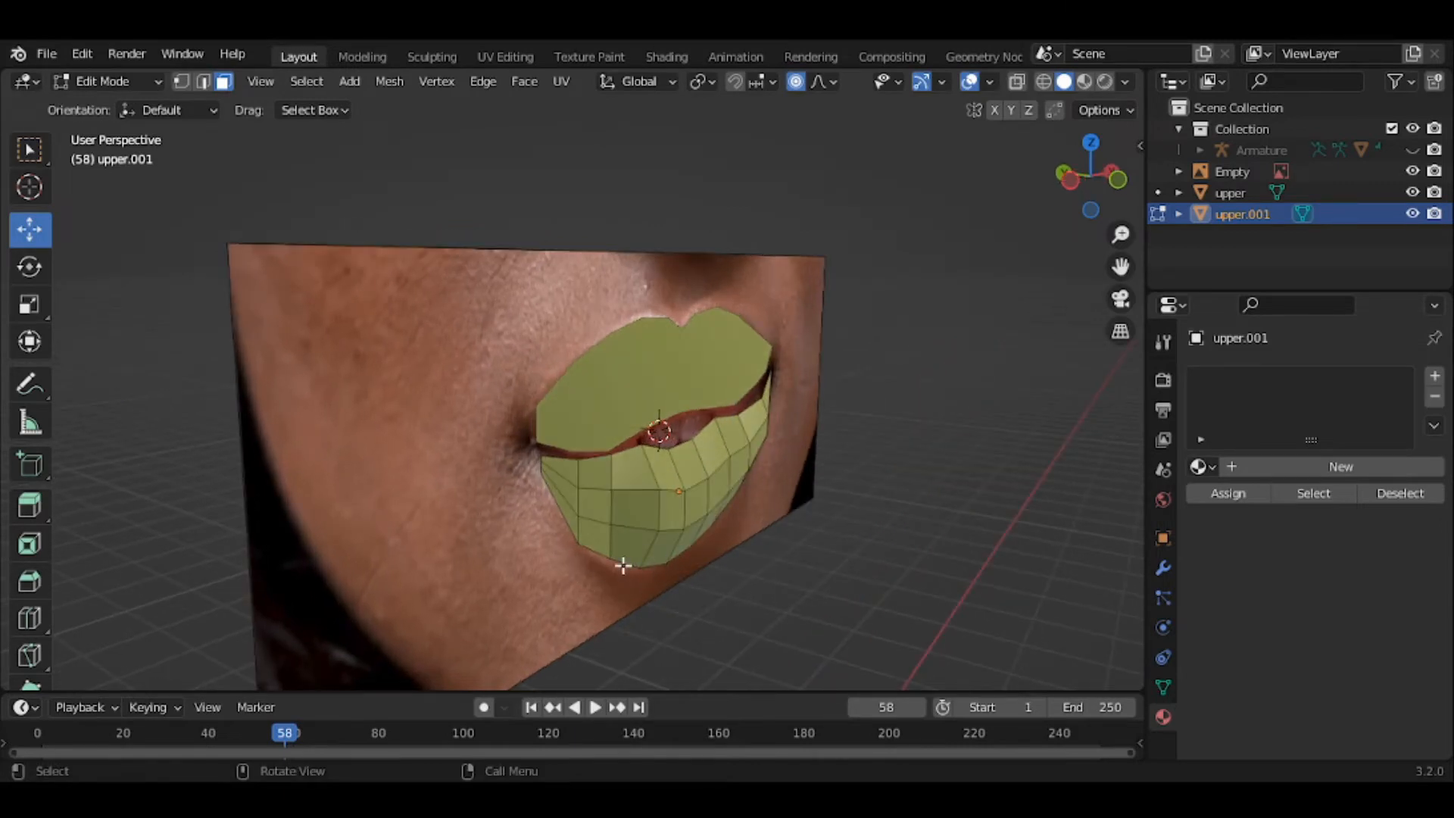
left_click(110, 80)
left_click(110, 102)
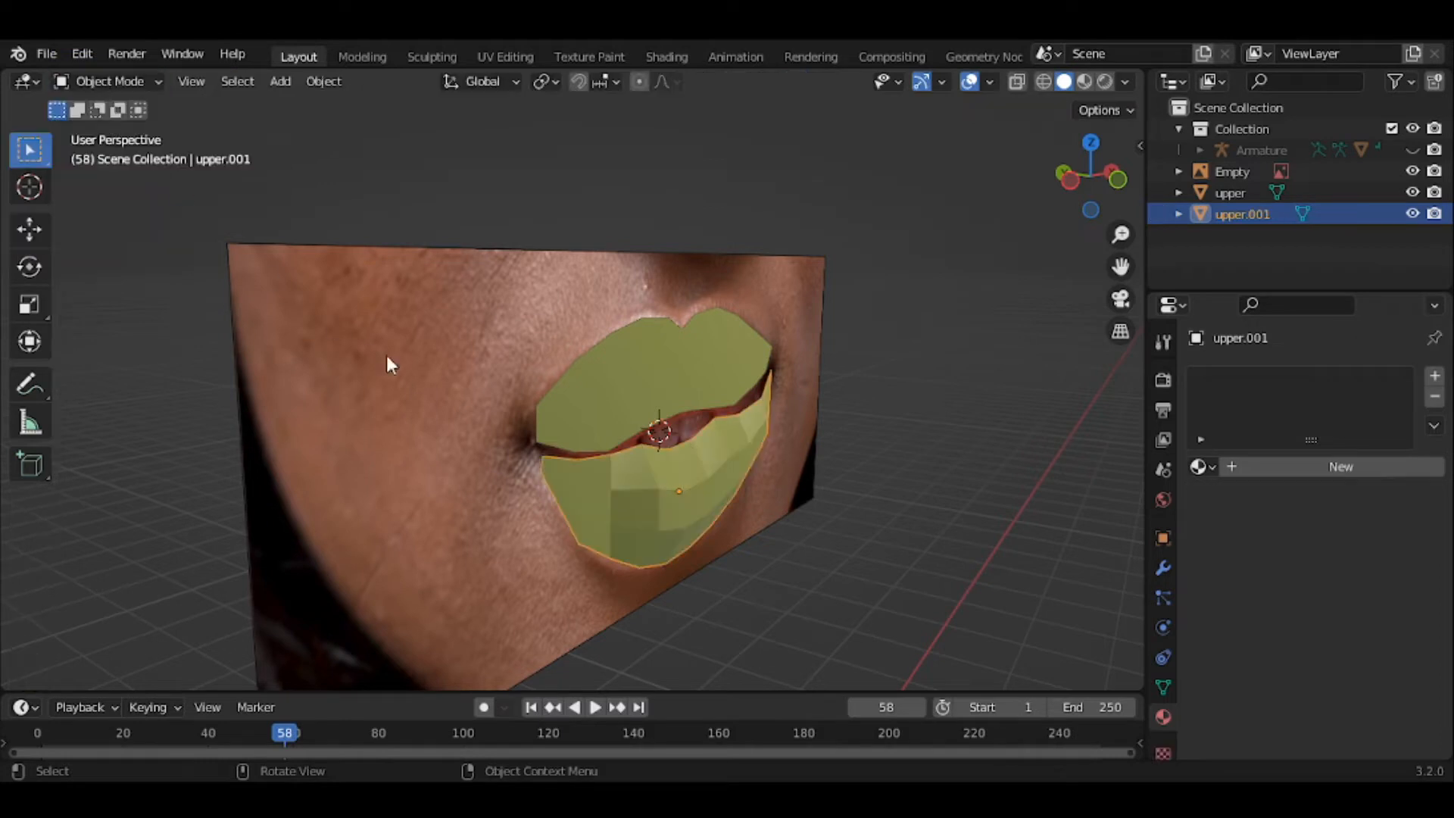
left_click(662, 406)
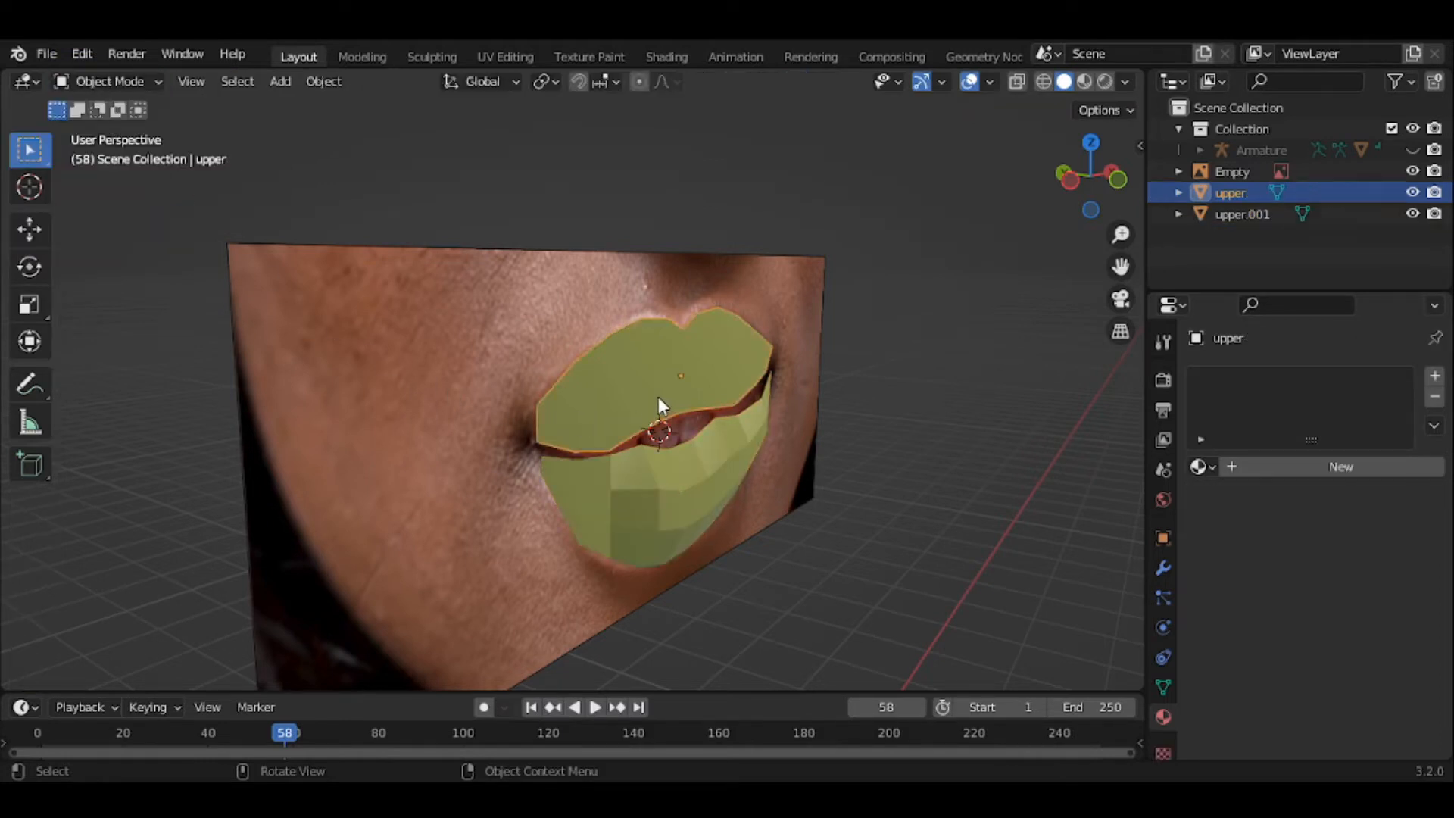
key("Tab")
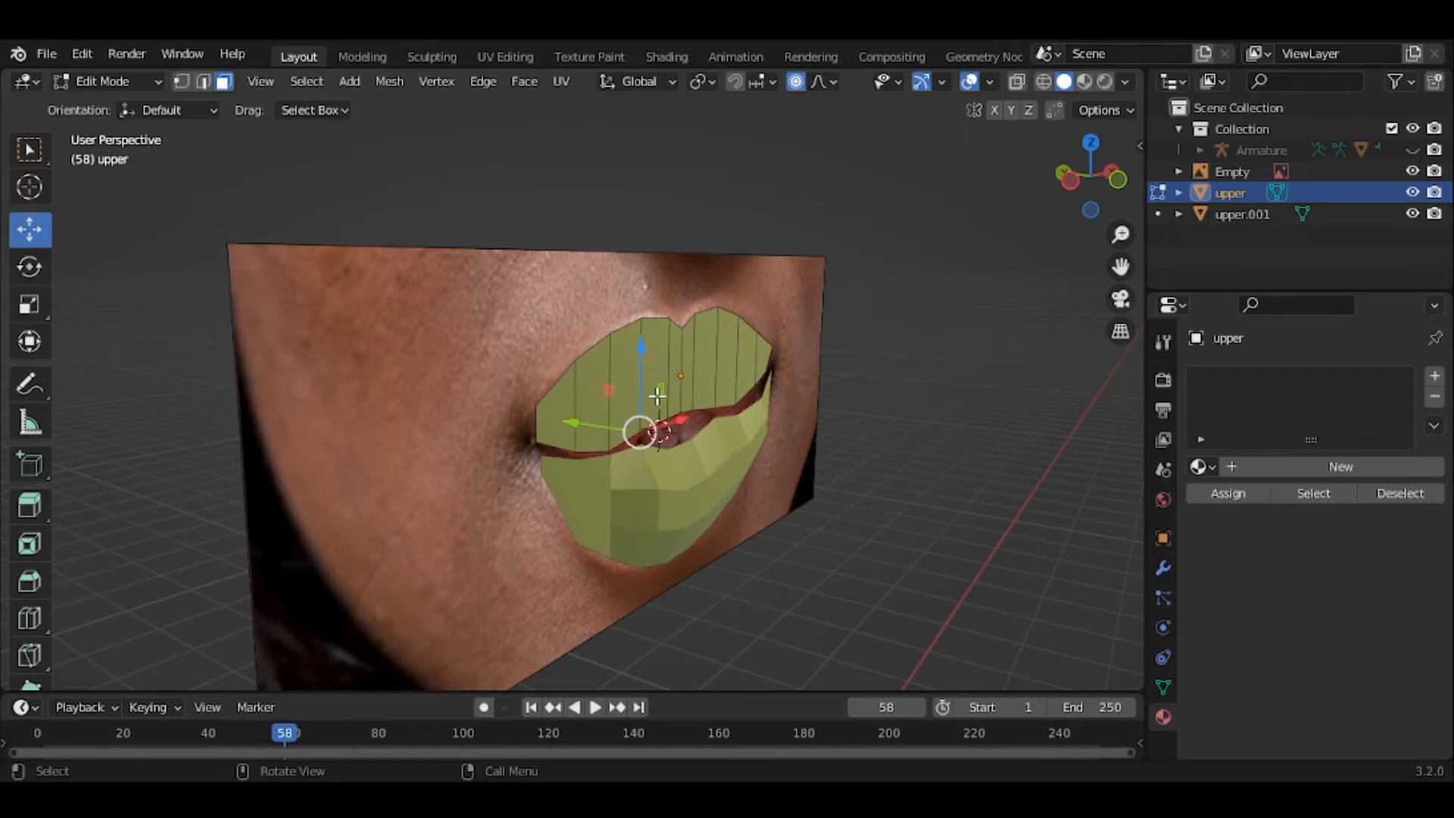
Add two lengthwise loop cuts along the upper lip without sliding them, and switch to face selection
key("ctrl+r")
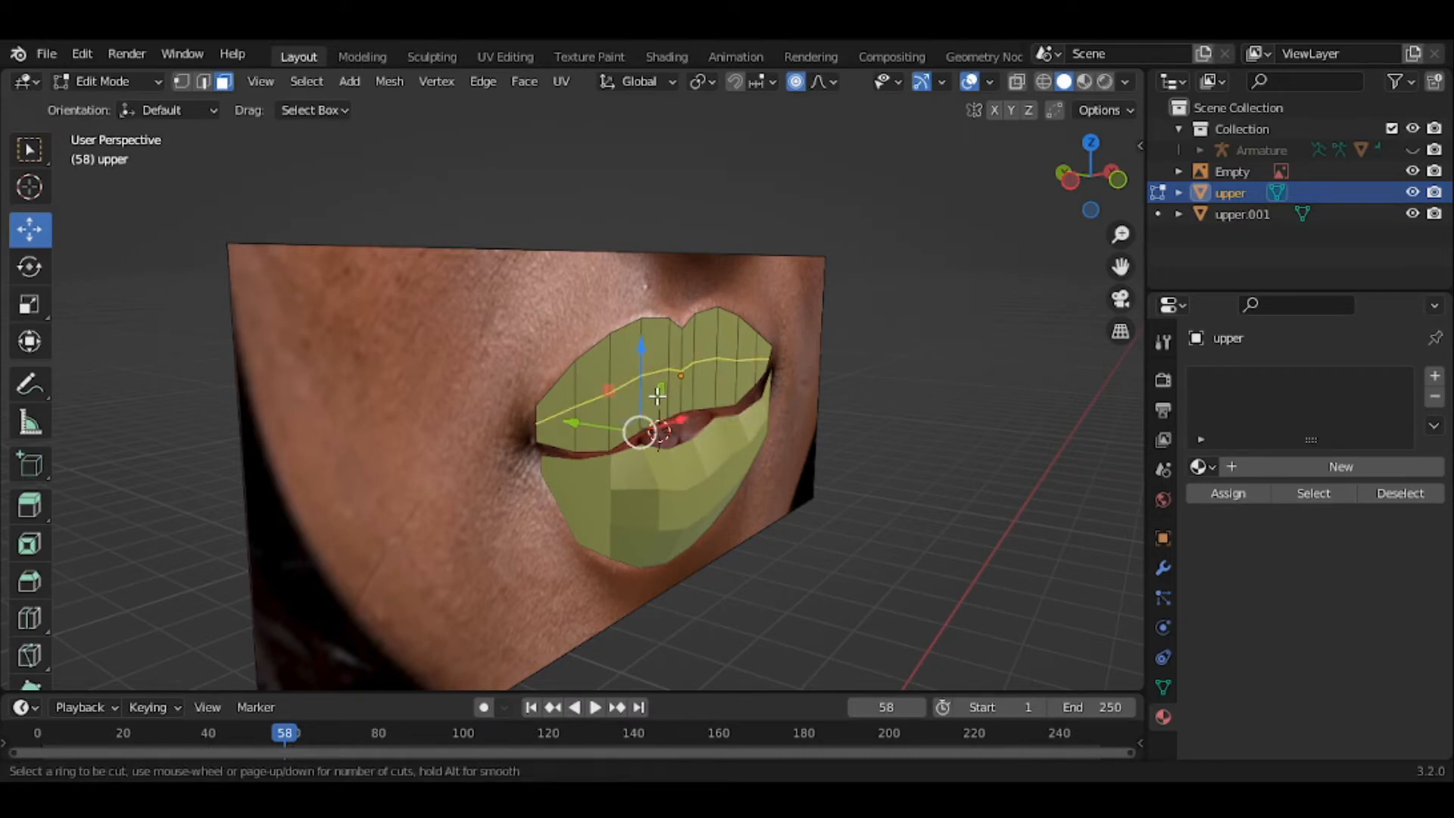
scroll(658, 395, "up", 1)
left_click(657, 396)
right_click(657, 395)
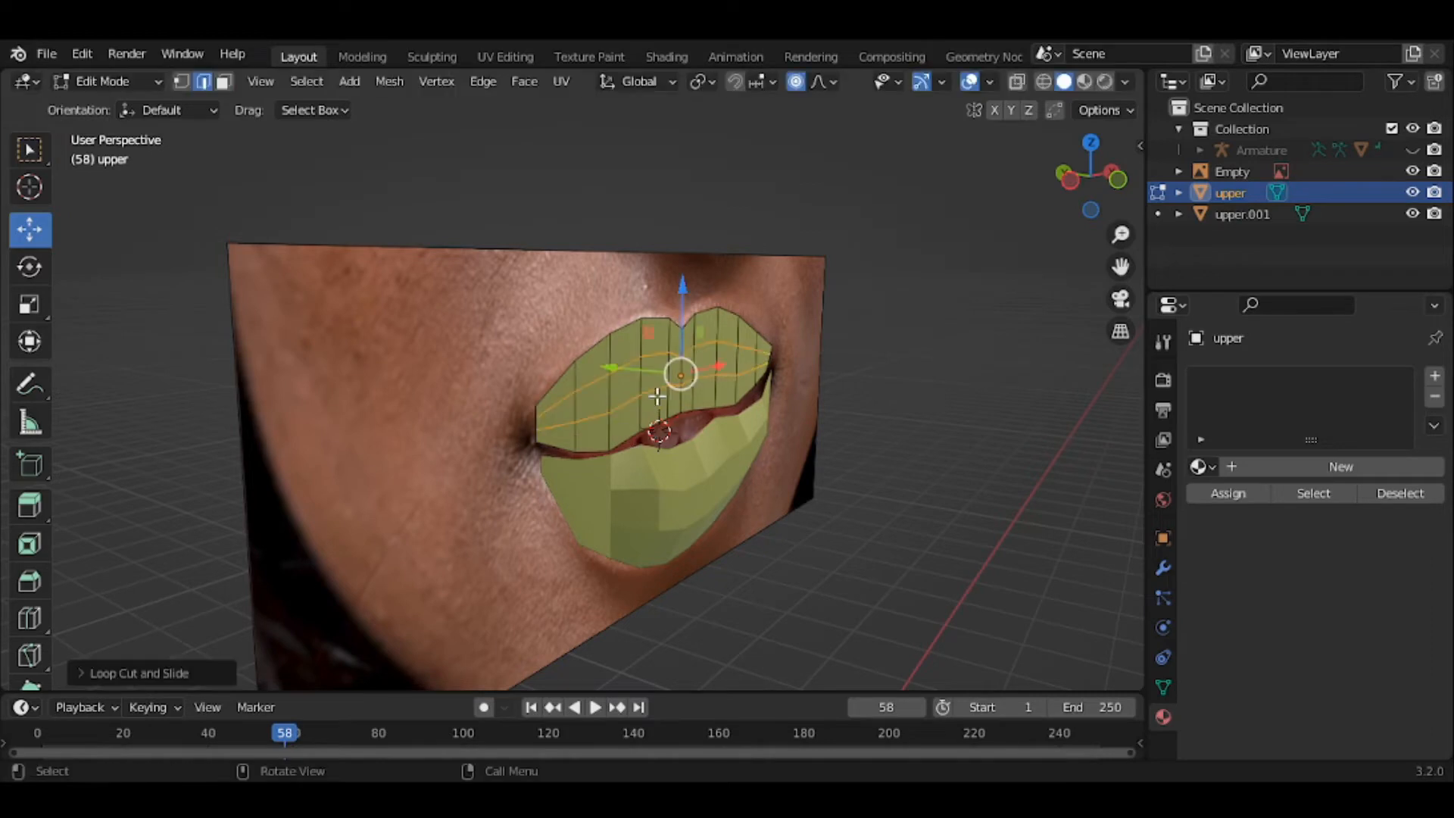
left_click(658, 396)
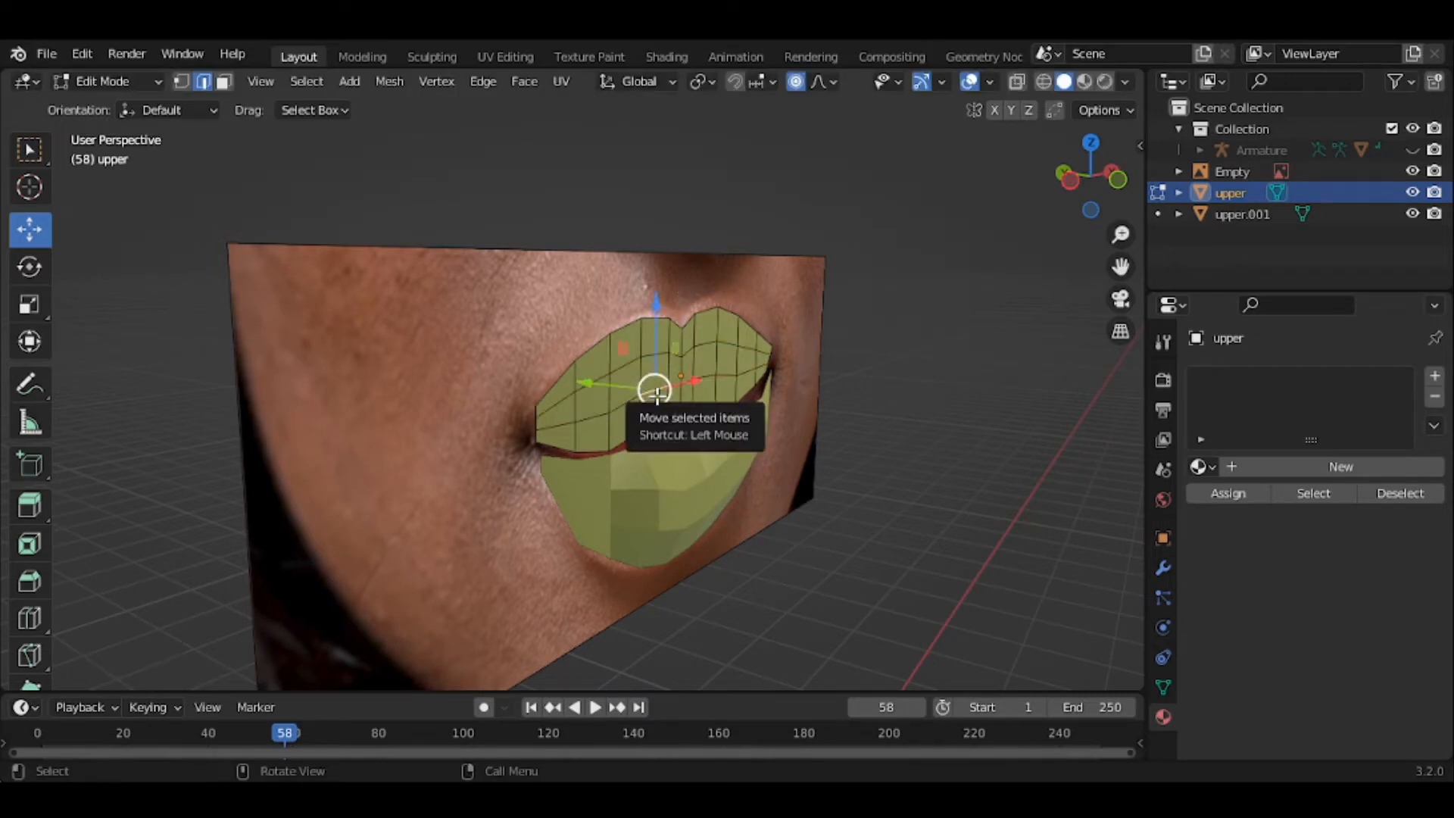
key("3")
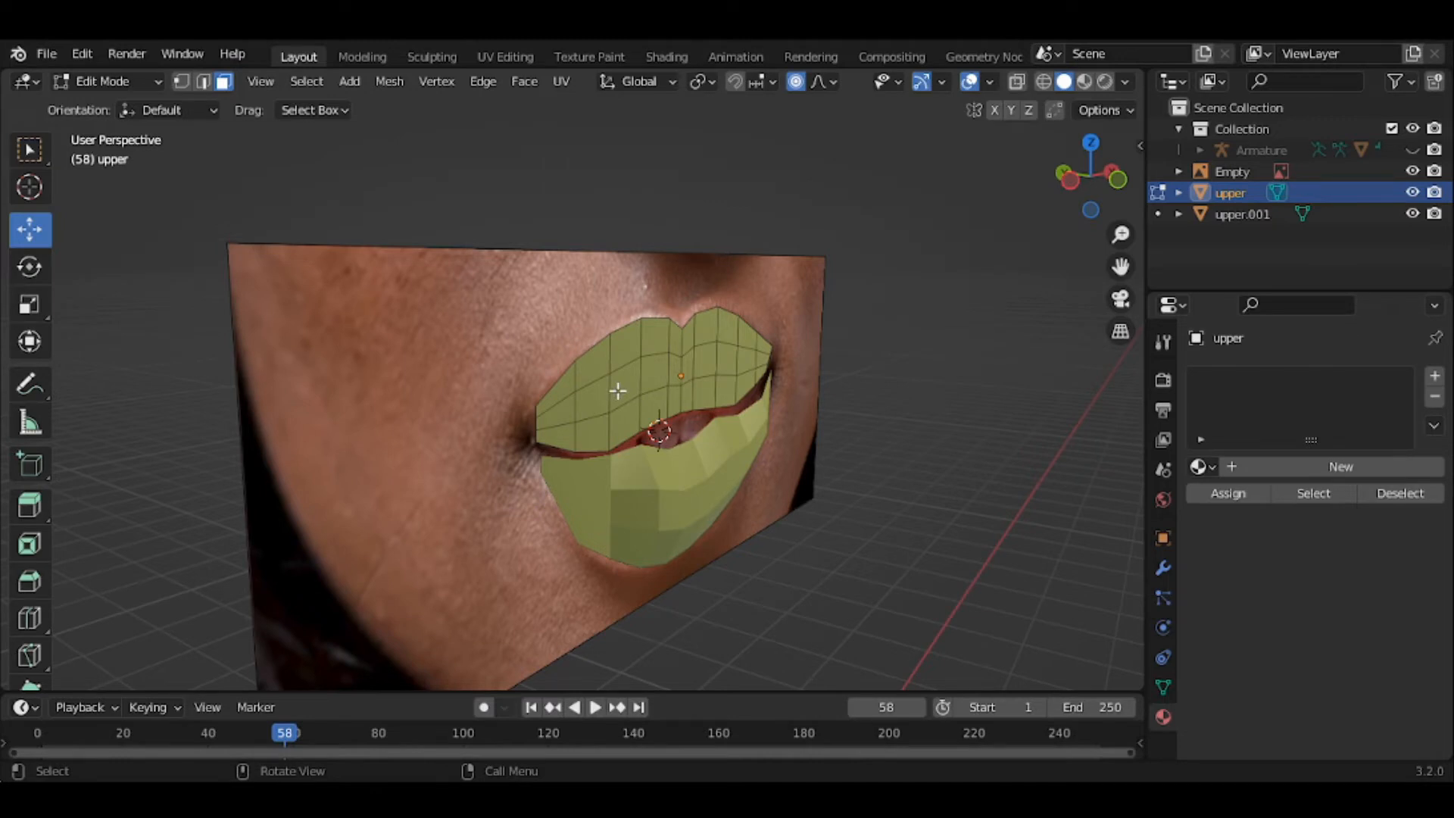
Select the six central faces of the upper lip's middle row, using the box select tool to avoid the move gizmo
left_click(620, 389)
left_click(678, 379, "shift")
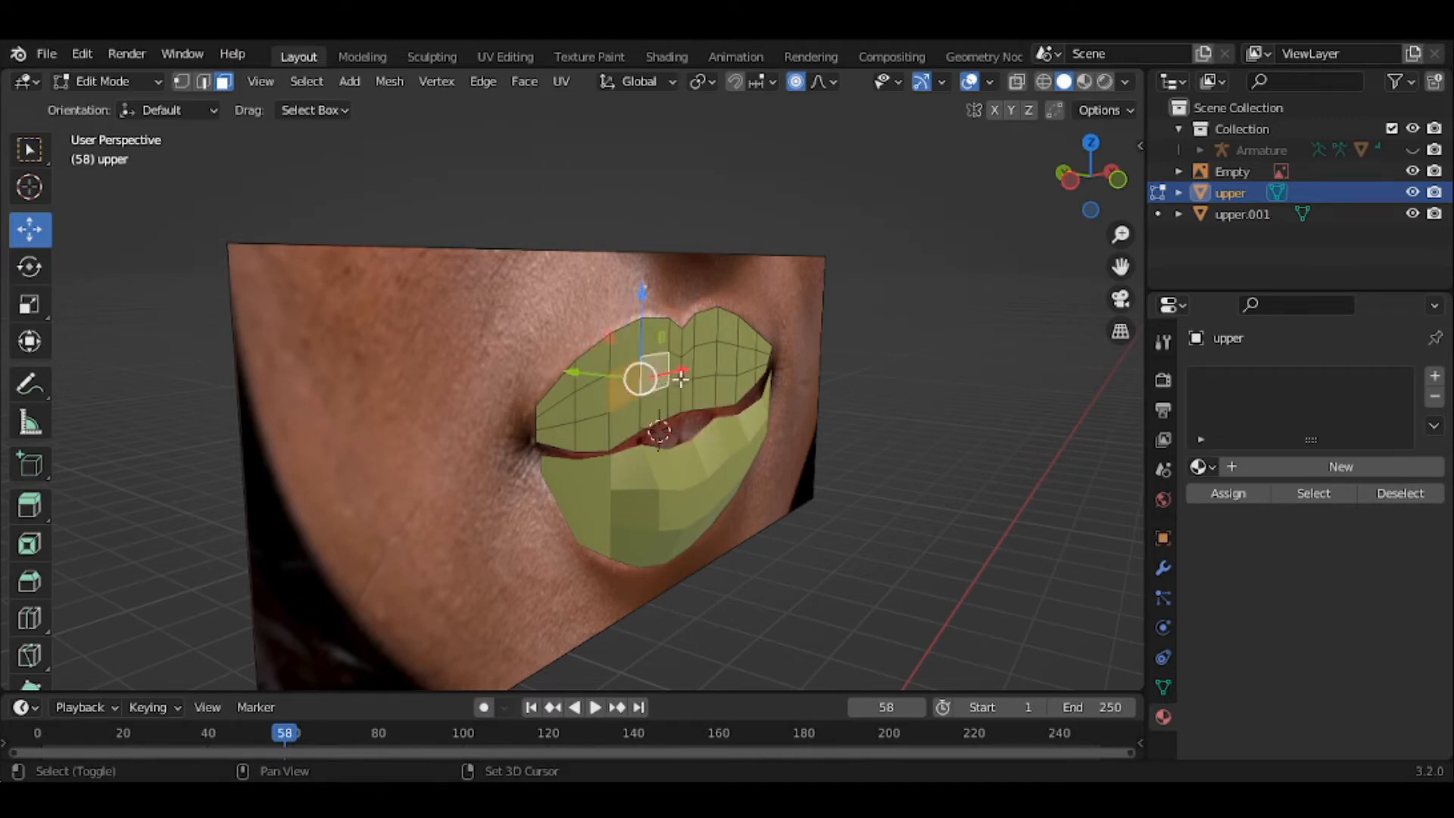
left_click(687, 374, "shift")
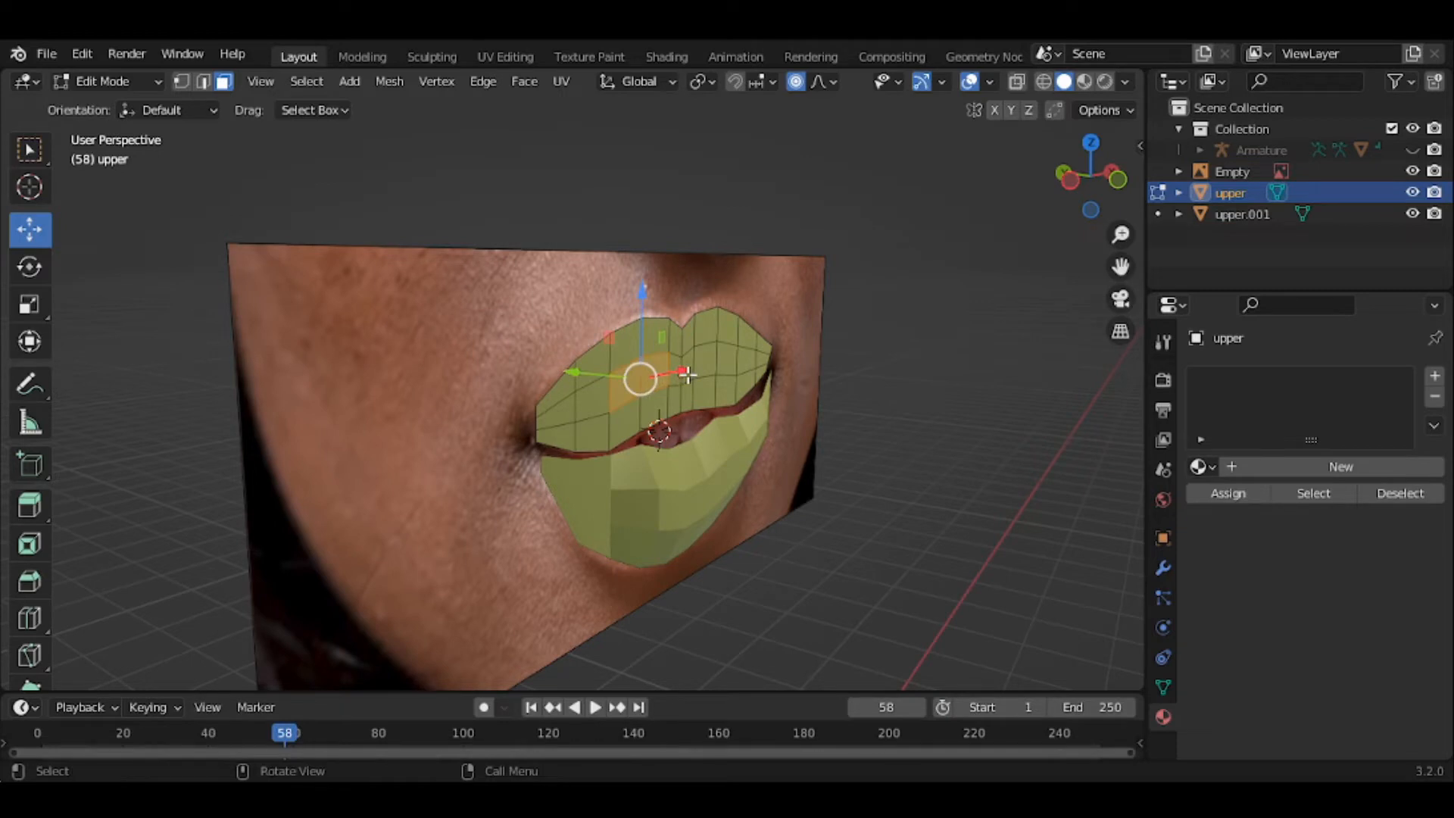
middle_click_drag(685, 370, 658, 385)
scroll(657, 385, "up", 2)
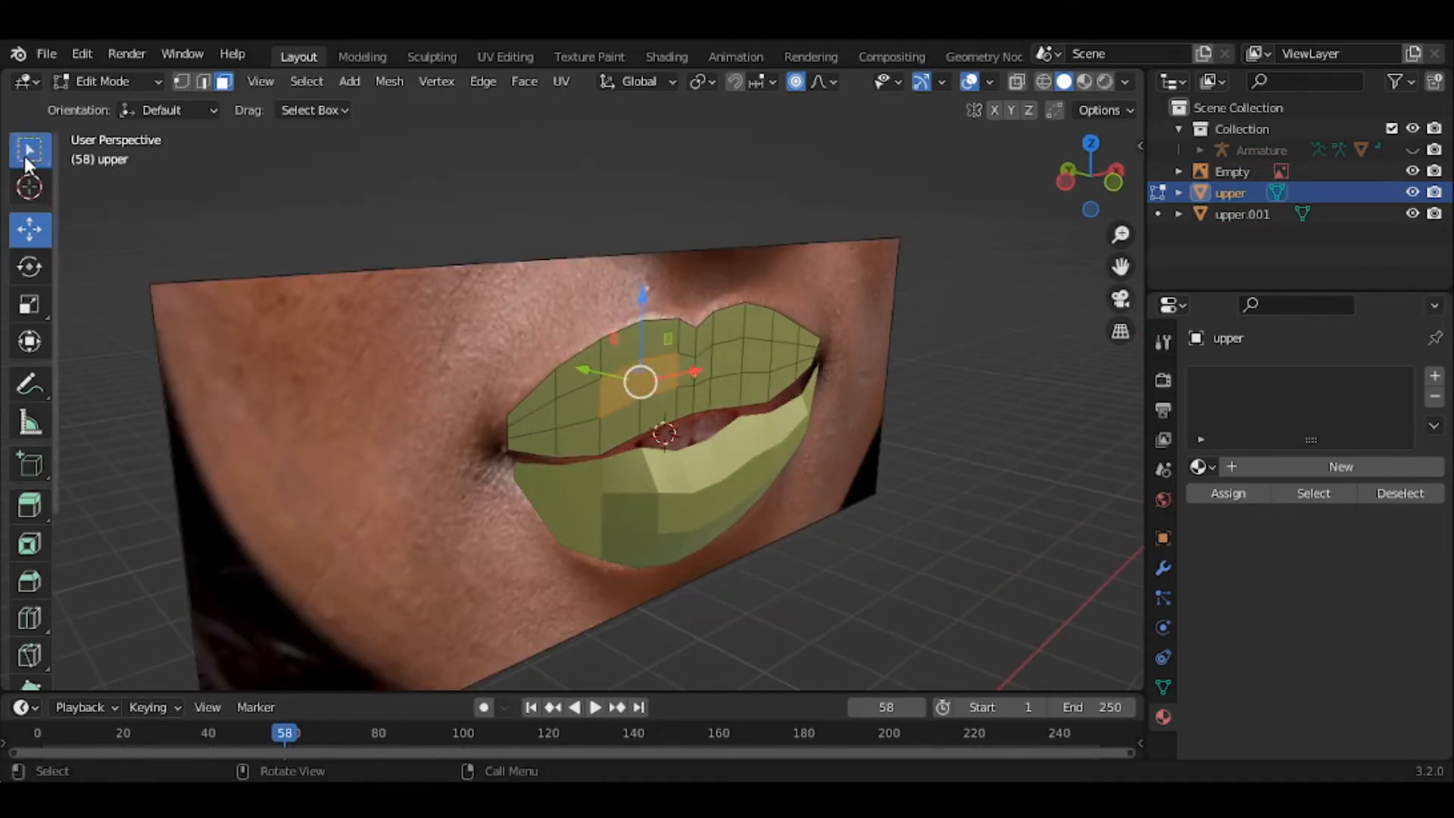
left_click(26, 154)
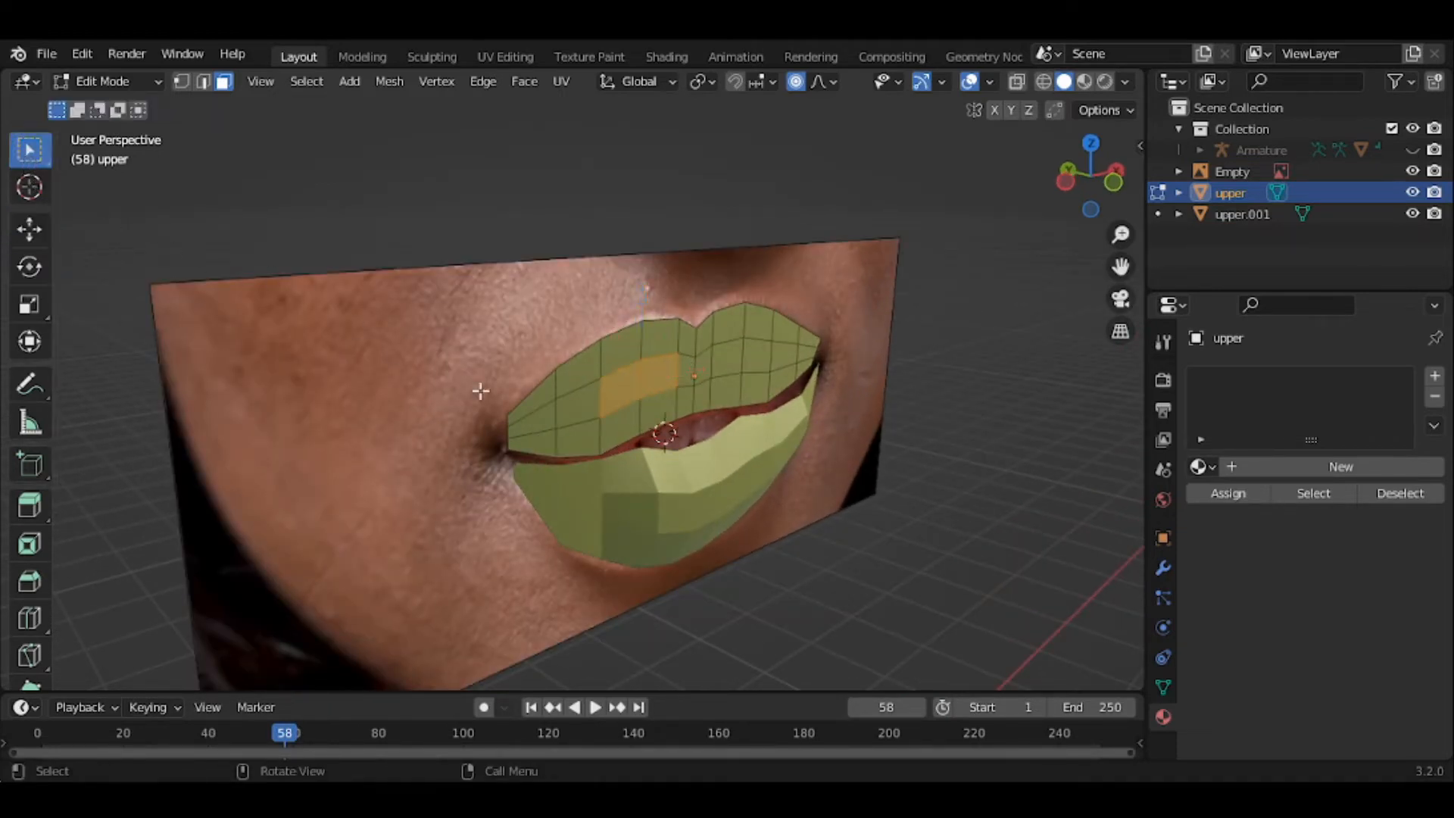
left_click(688, 375, "shift")
left_click(705, 370, "shift")
left_click(726, 362, "shift")
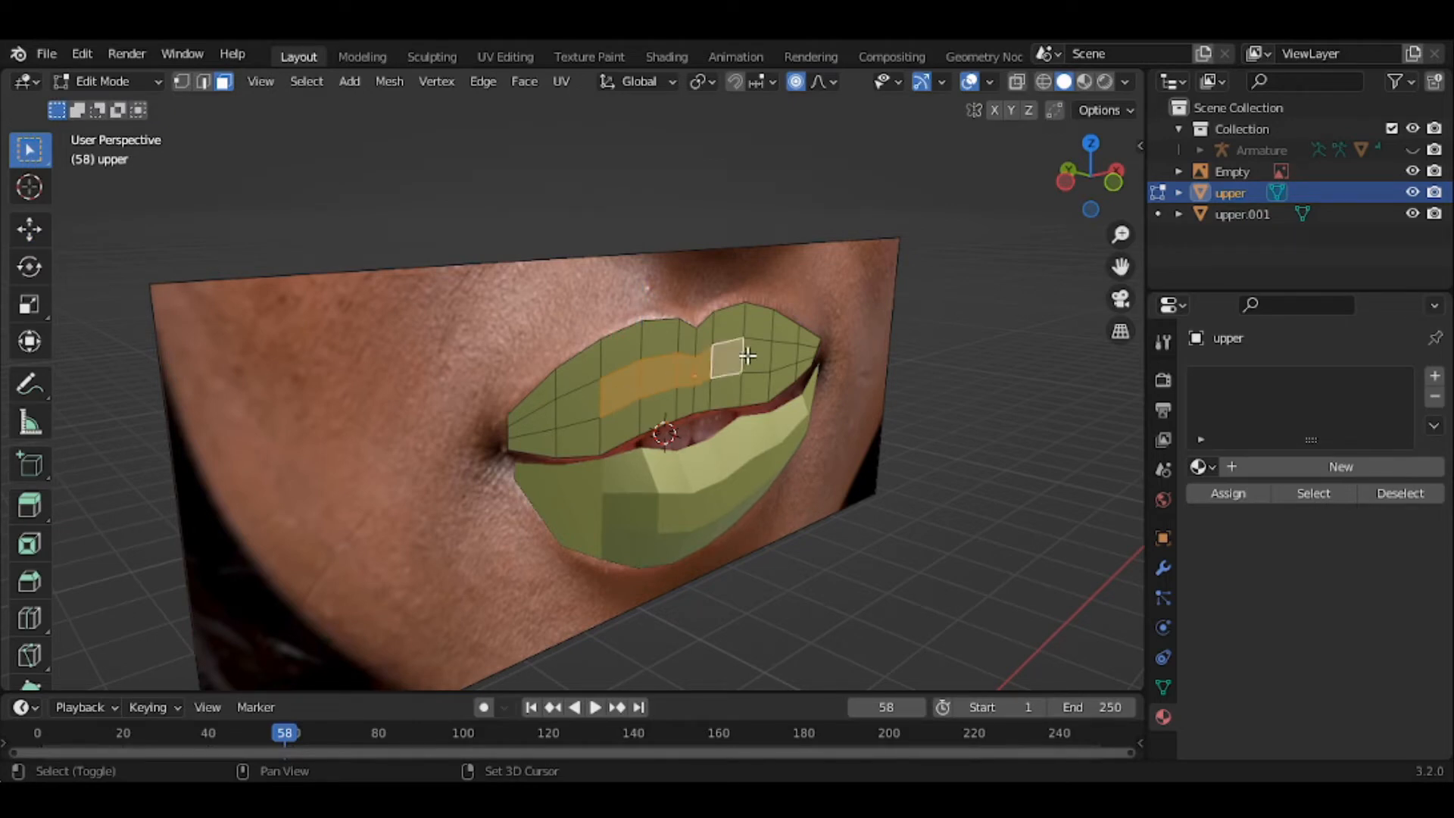
left_click(751, 354, "shift")
Pull the selected upper-lip faces forward about 0.09 m along negative Y with proportional editing
middle_click_drag(749, 355, 778, 370)
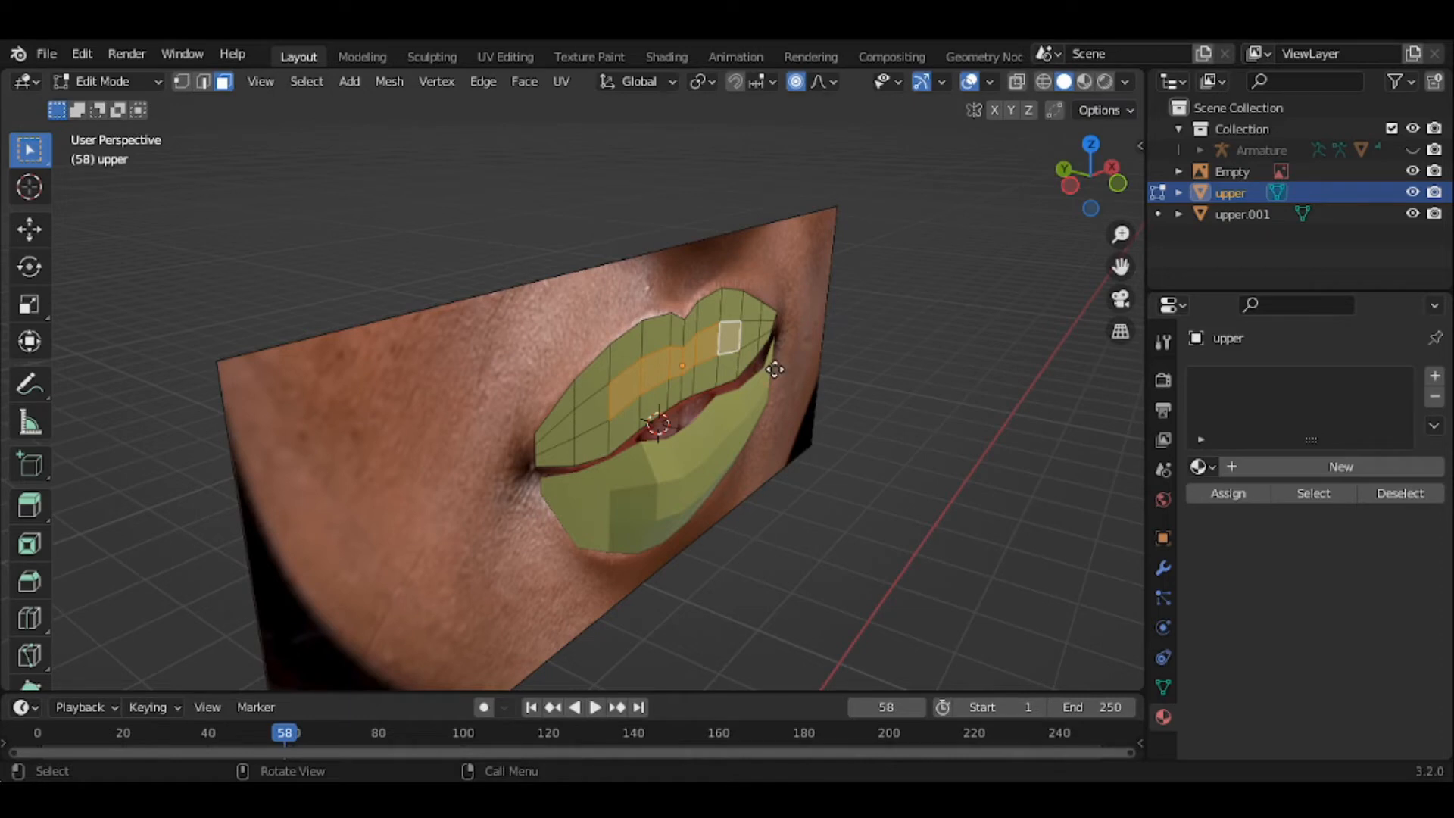
key("g")
key("y")
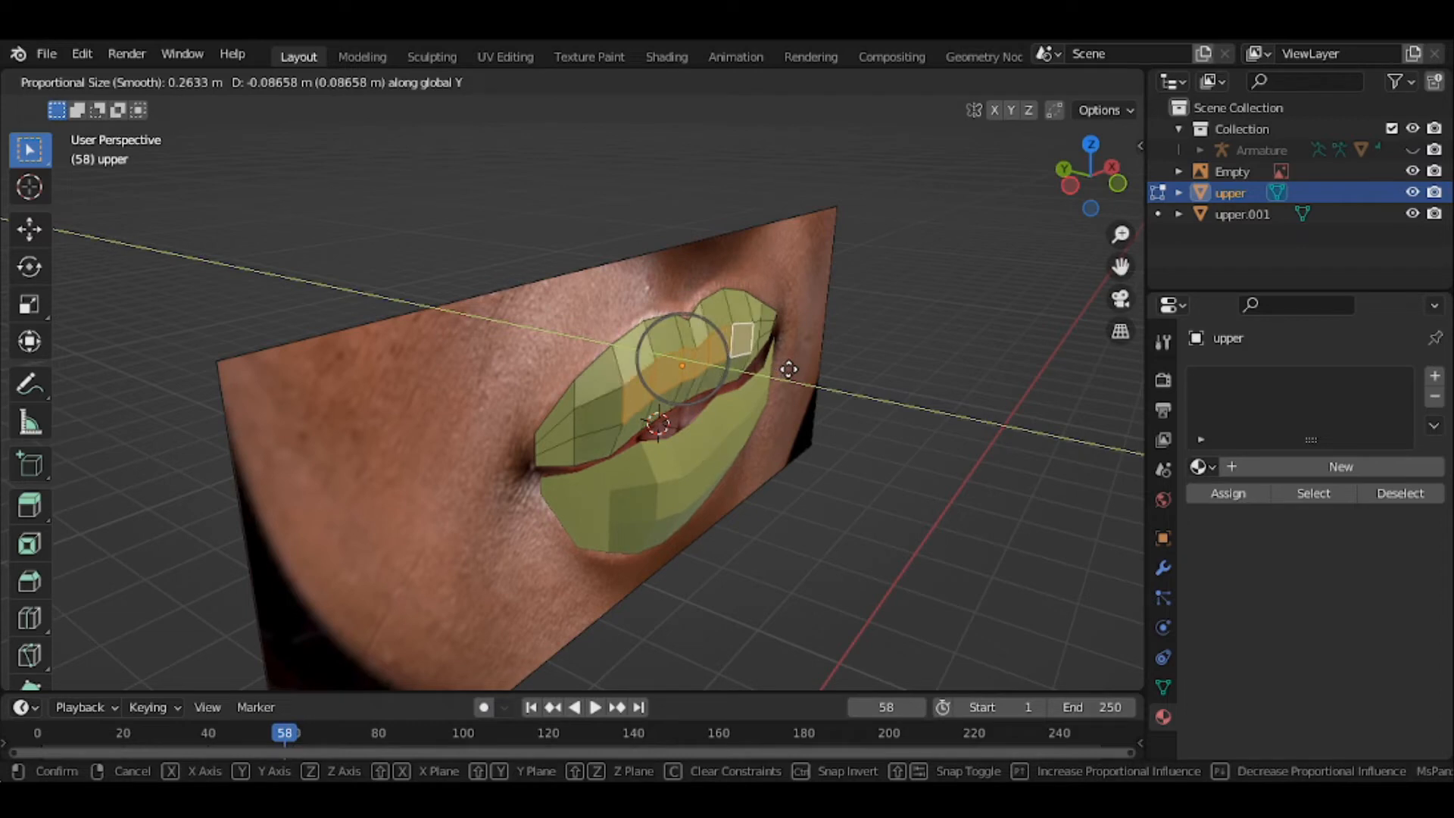
left_click(788, 369)
Pull the selected upper-lip faces about 0.03 m further forward along negative Y with proportional editing, and clear the selection
middle_click_drag(674, 471, 706, 472)
key("g")
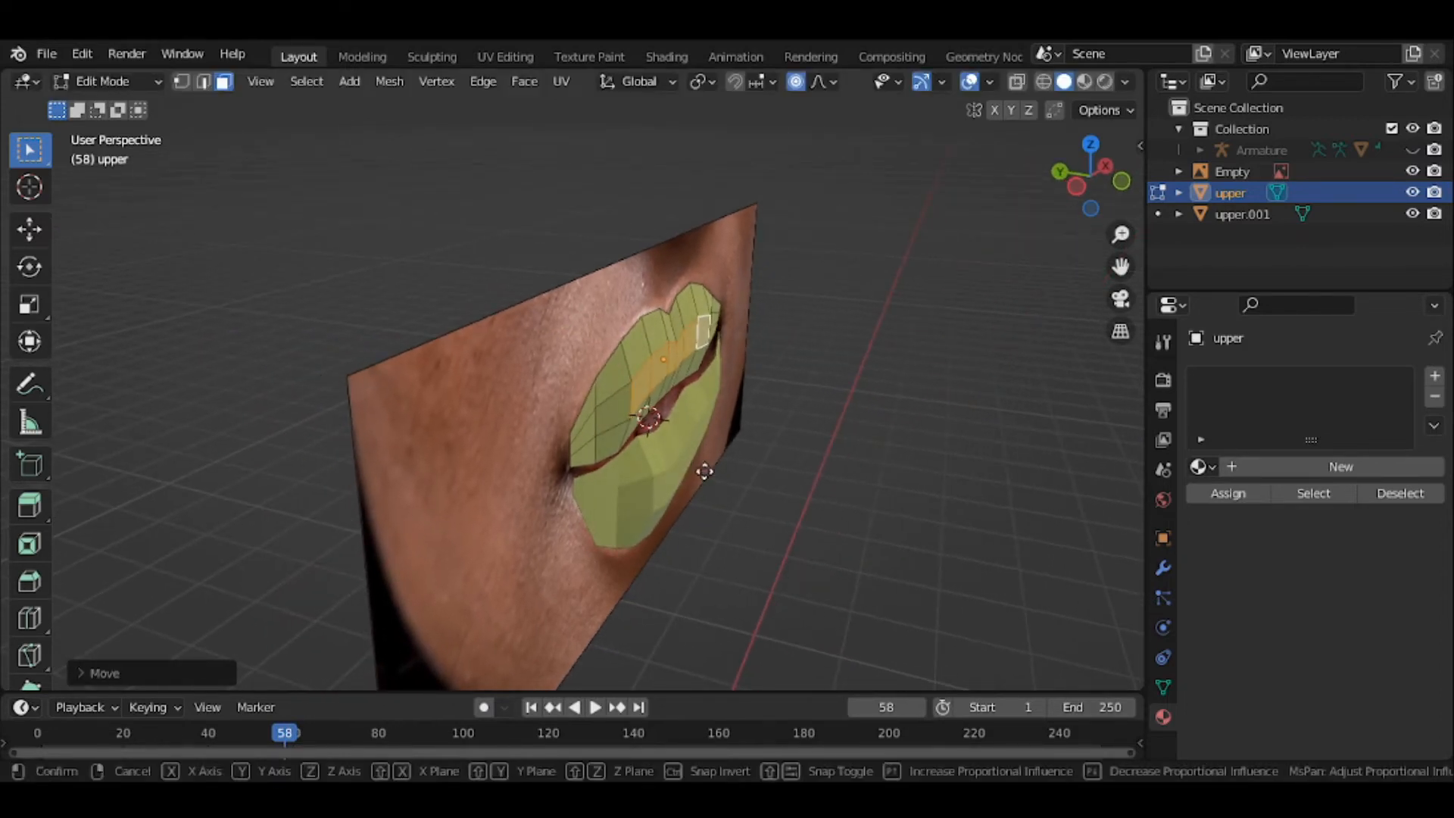
key("y")
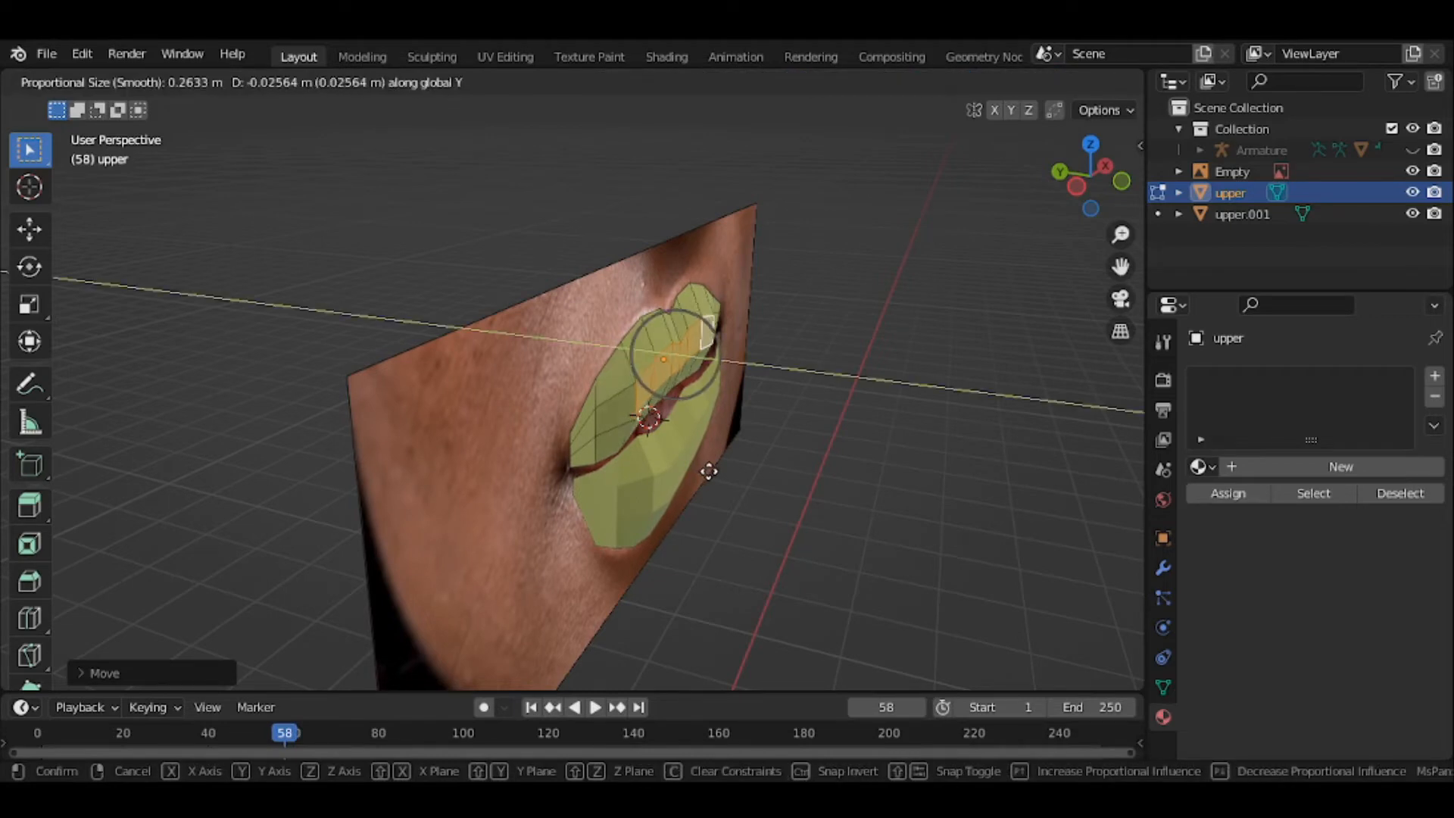
left_click(706, 472)
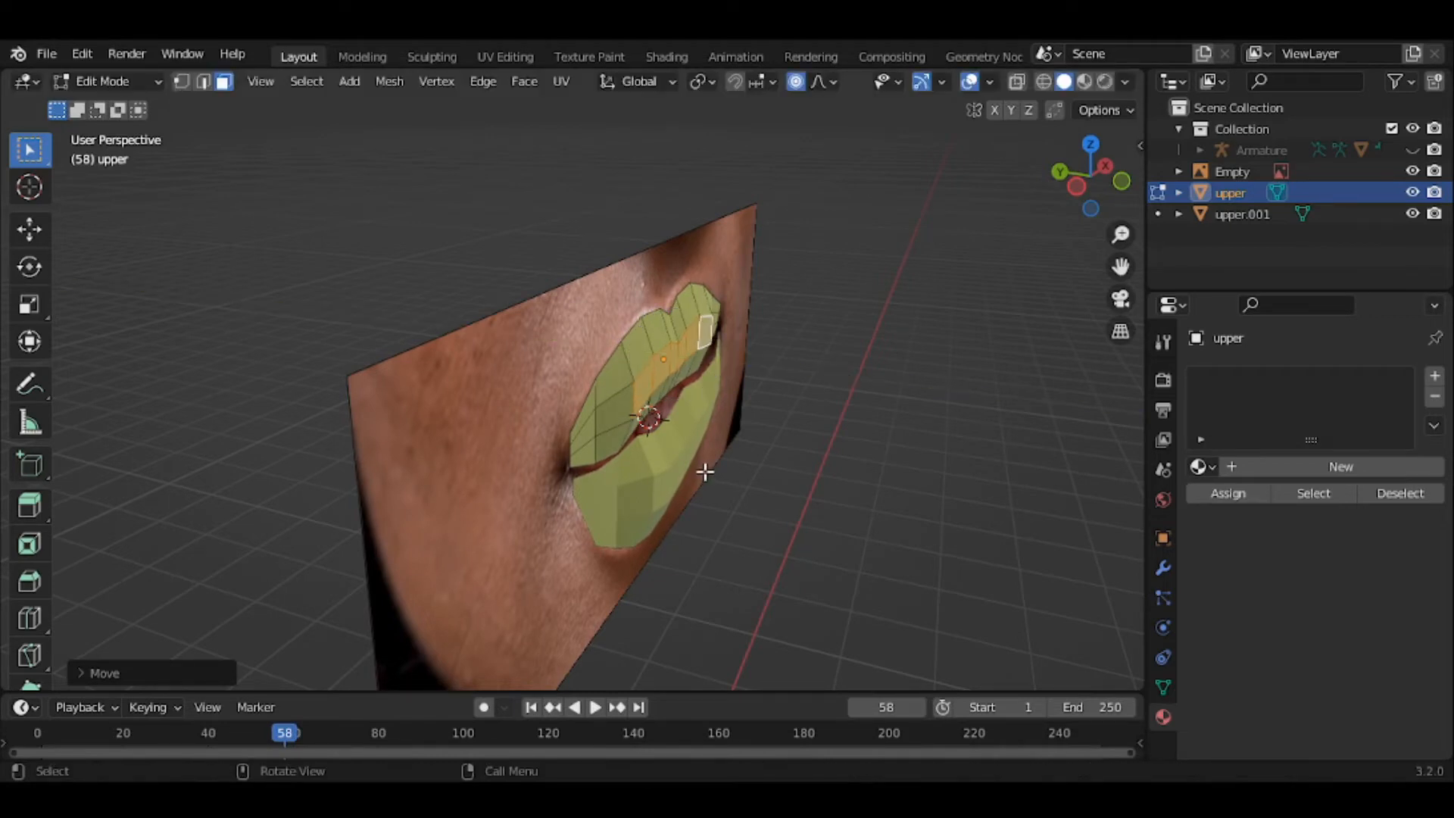
key("alt+a")
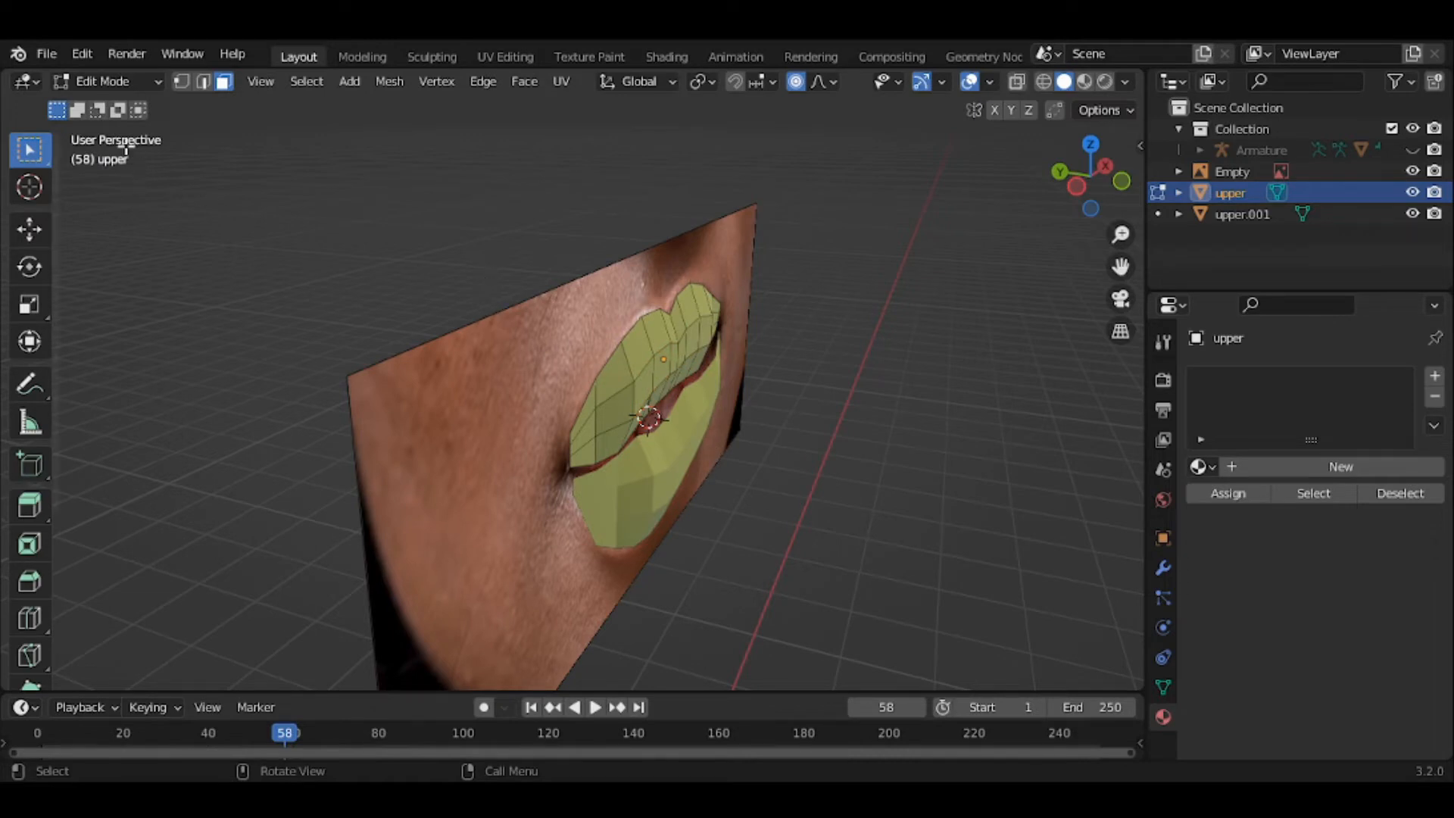
Return to Object Mode, hiding the mouth reference image and selecting the upper lip mesh
left_click(102, 82)
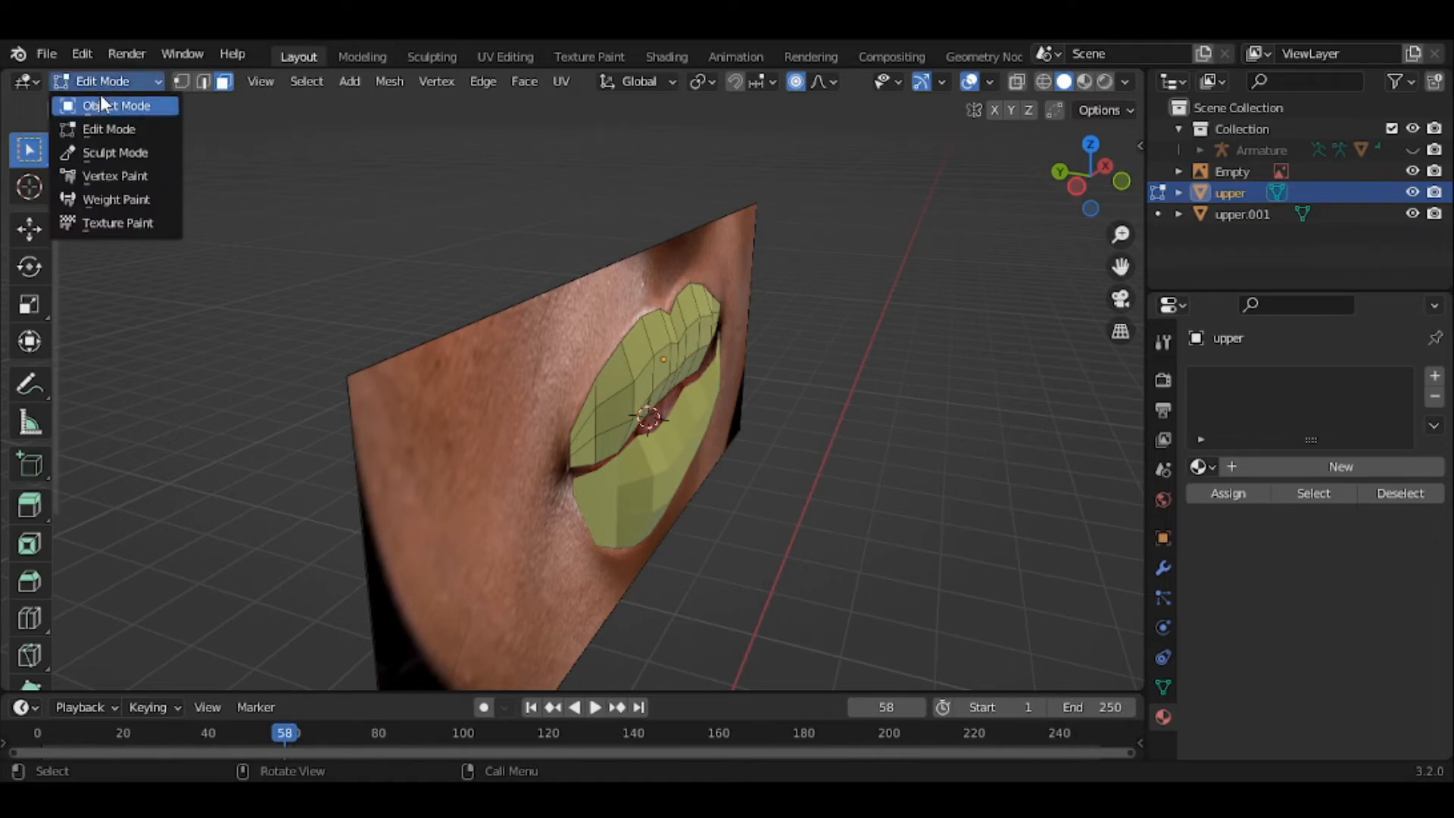
left_click(103, 103)
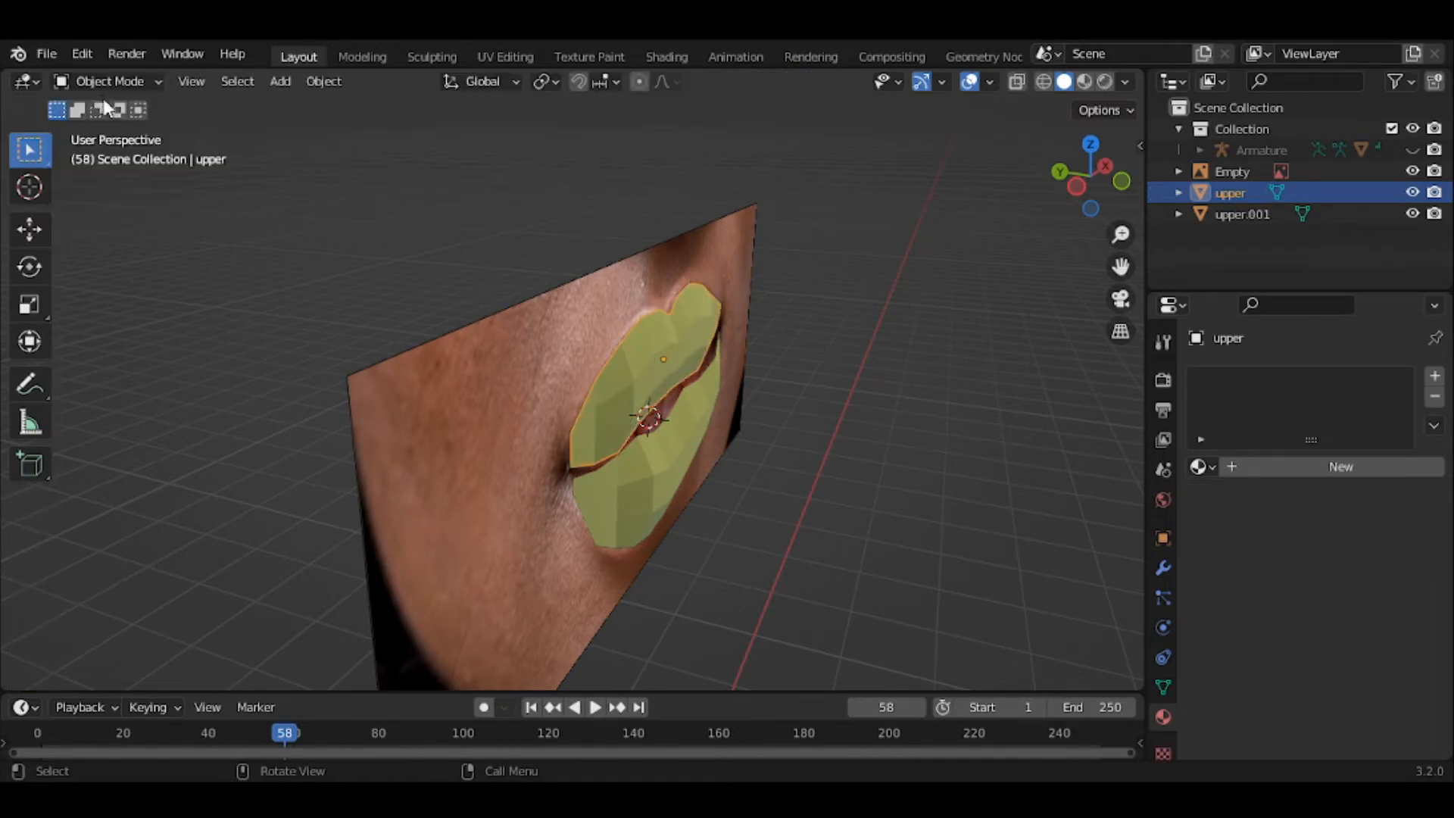
left_click(517, 326)
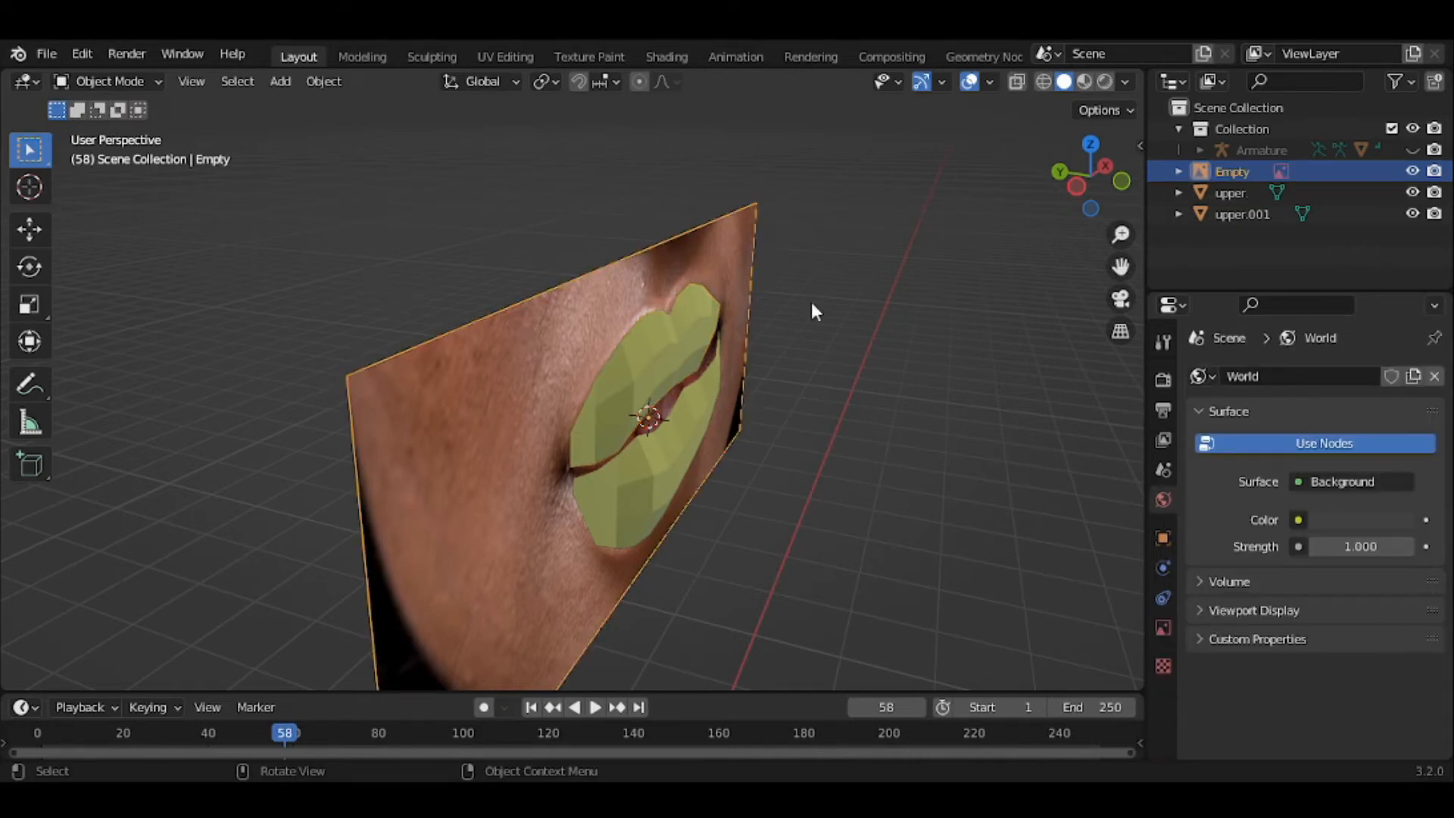
left_click(1412, 172)
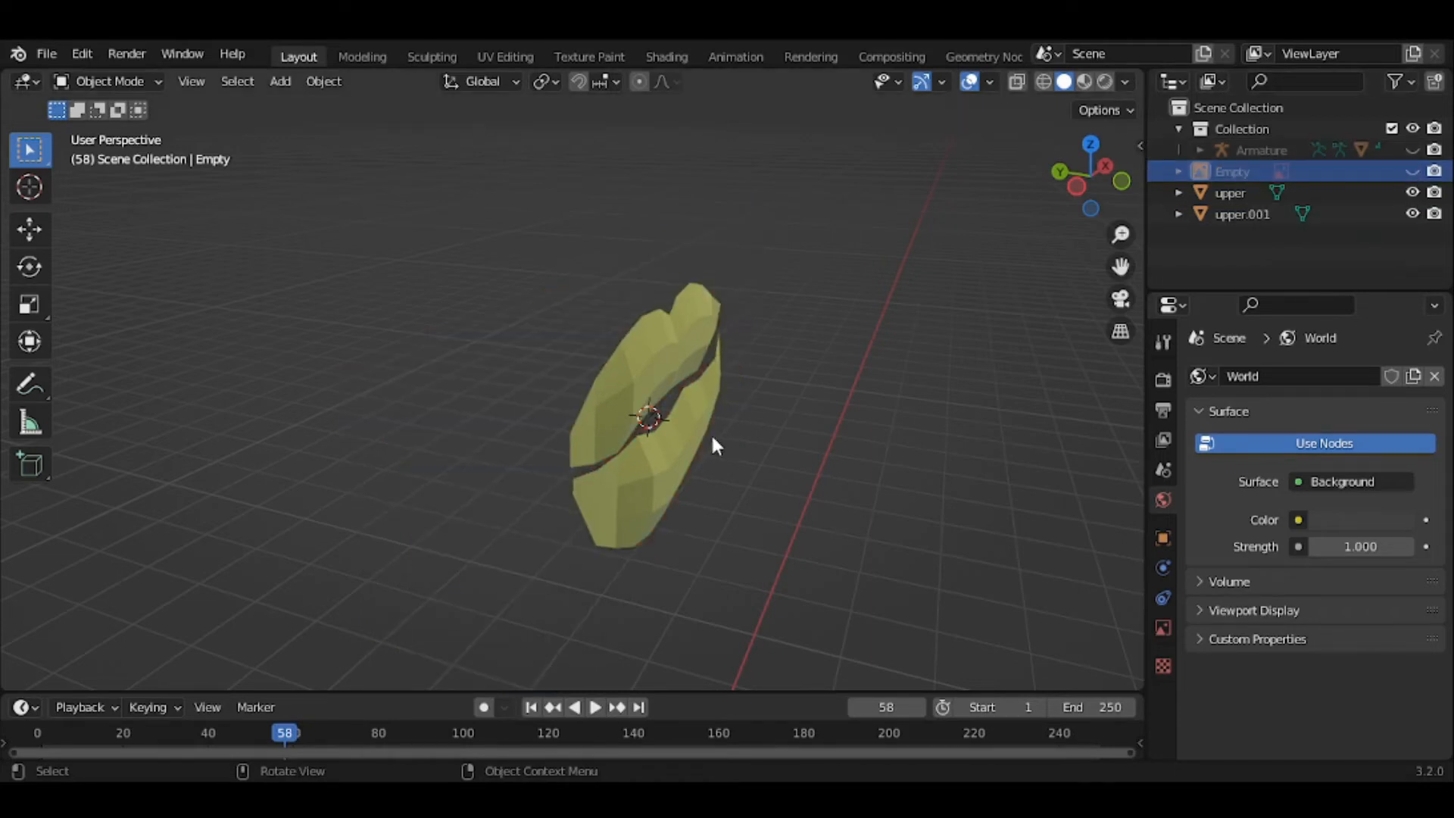
left_click(643, 376)
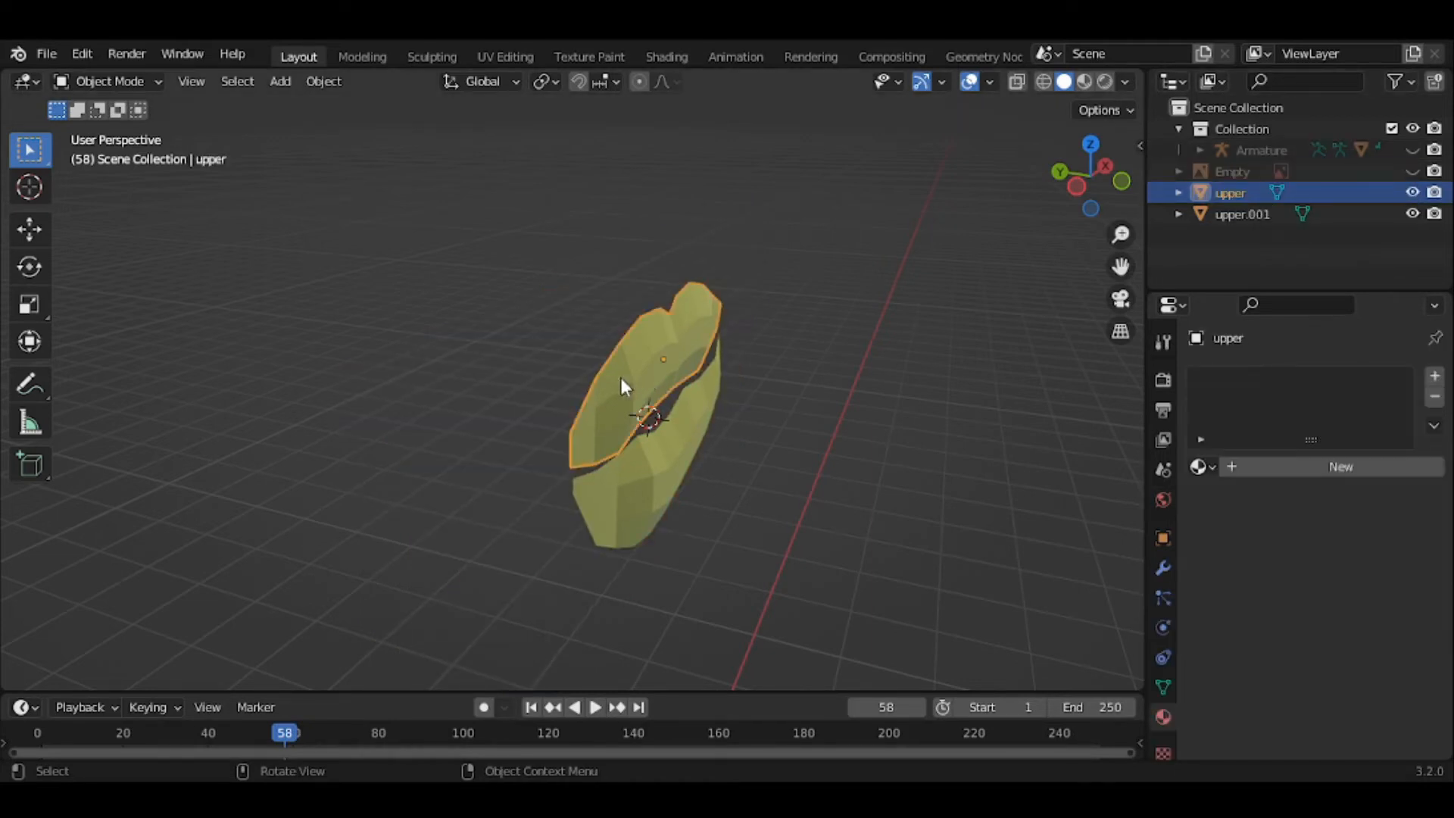
middle_click_drag(621, 378, 648, 404)
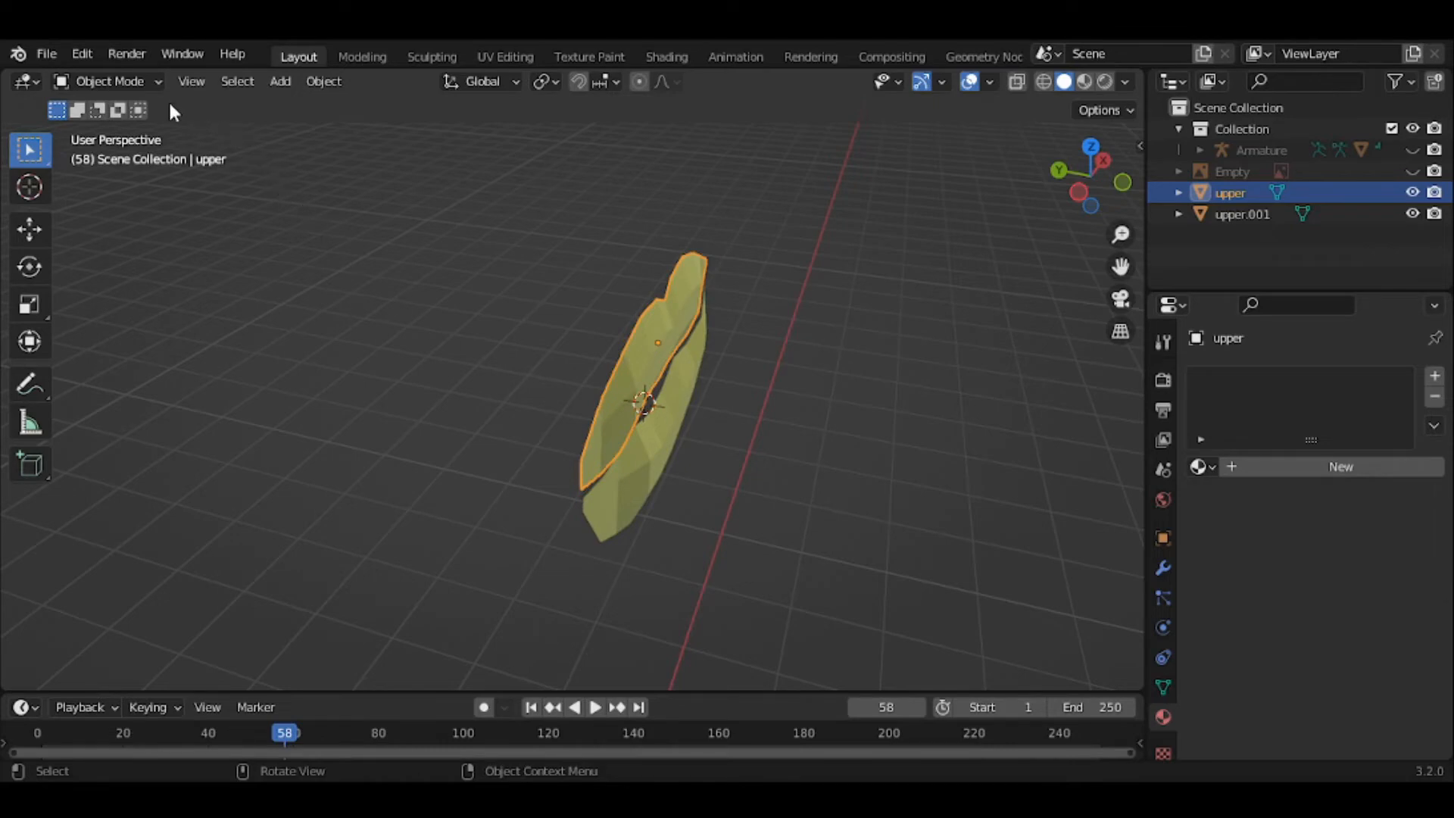
left_click(110, 84)
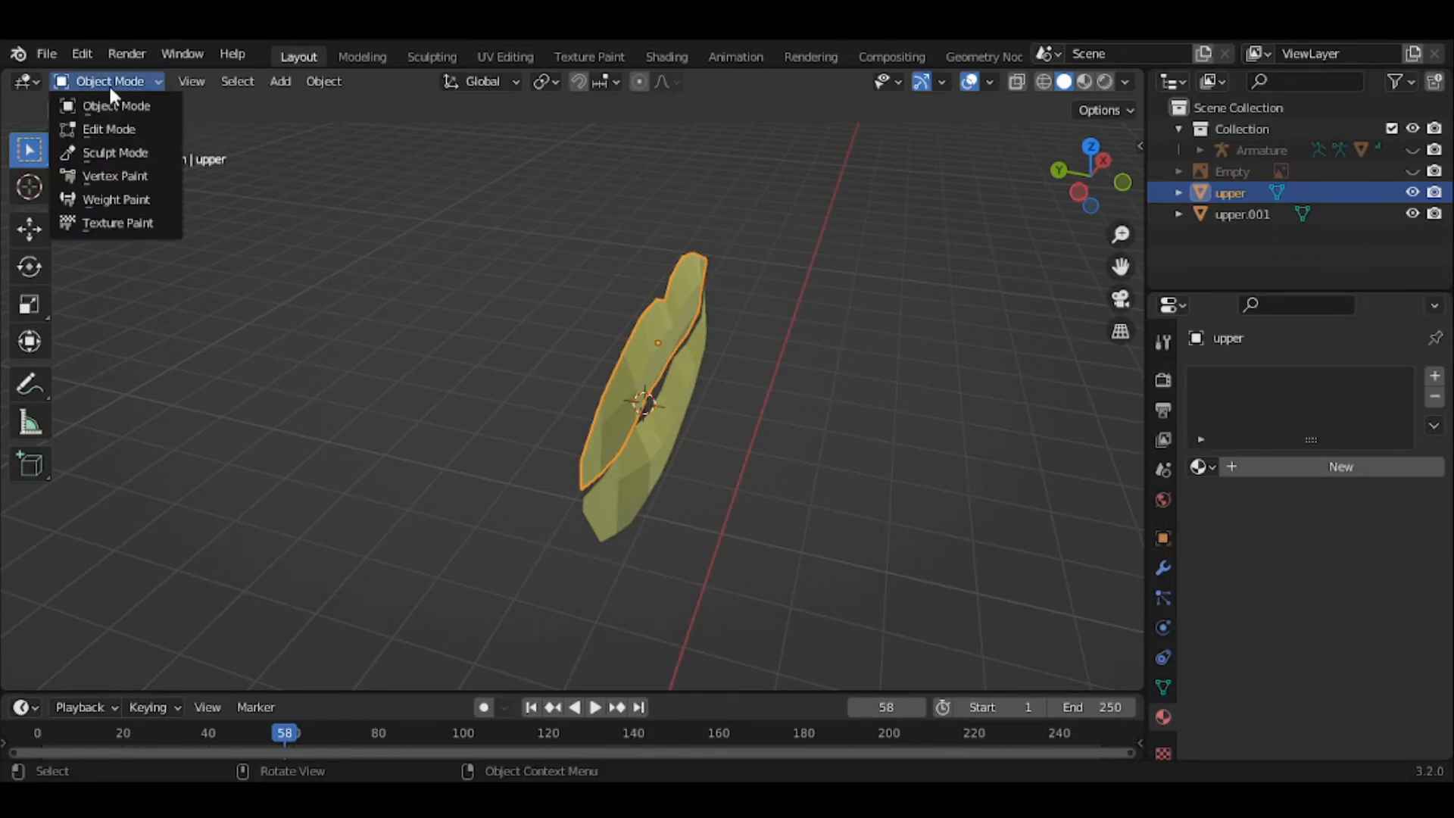
left_click(107, 126)
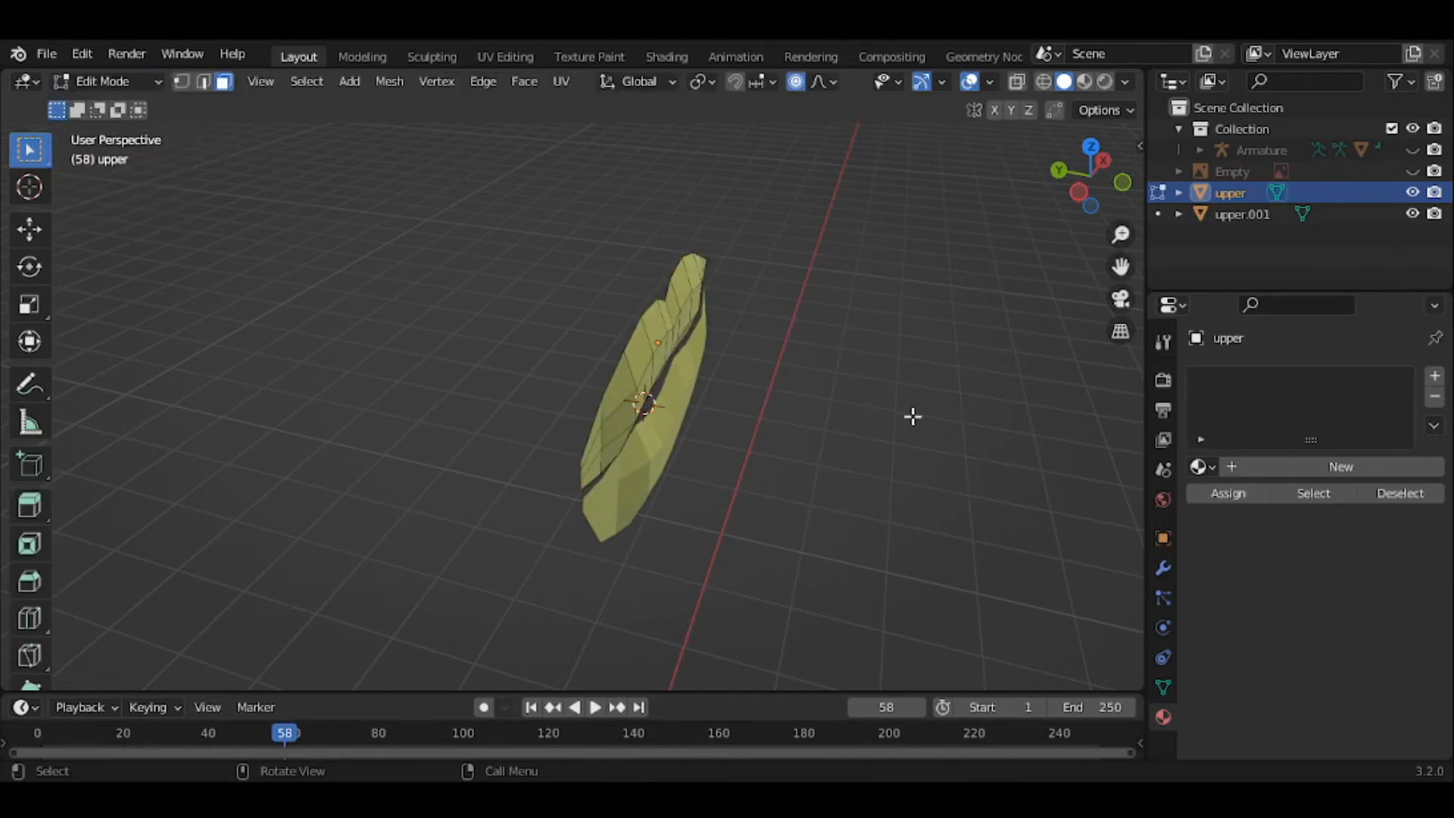
scroll(912, 418, "up", 1)
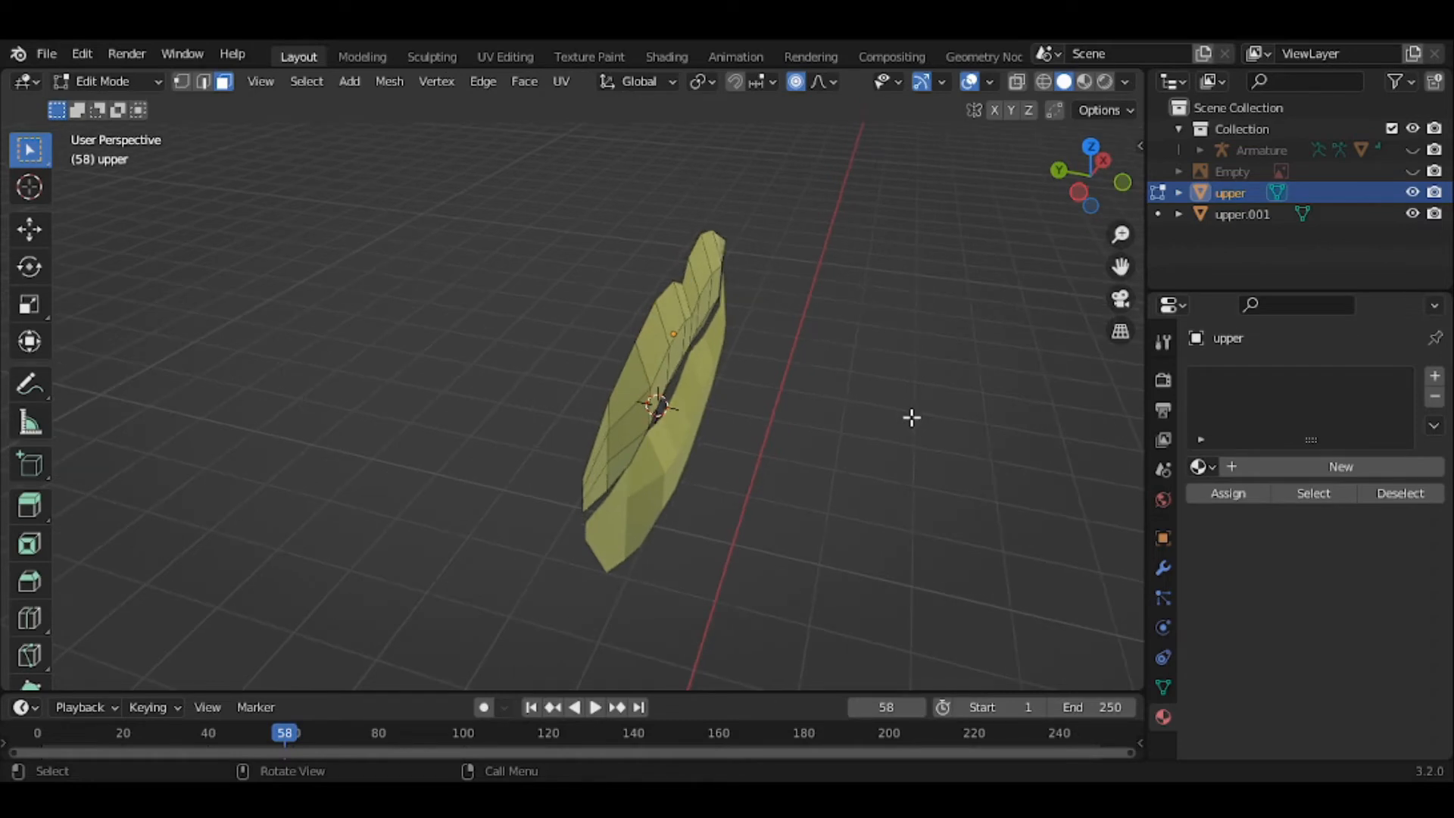
left_click(121, 86)
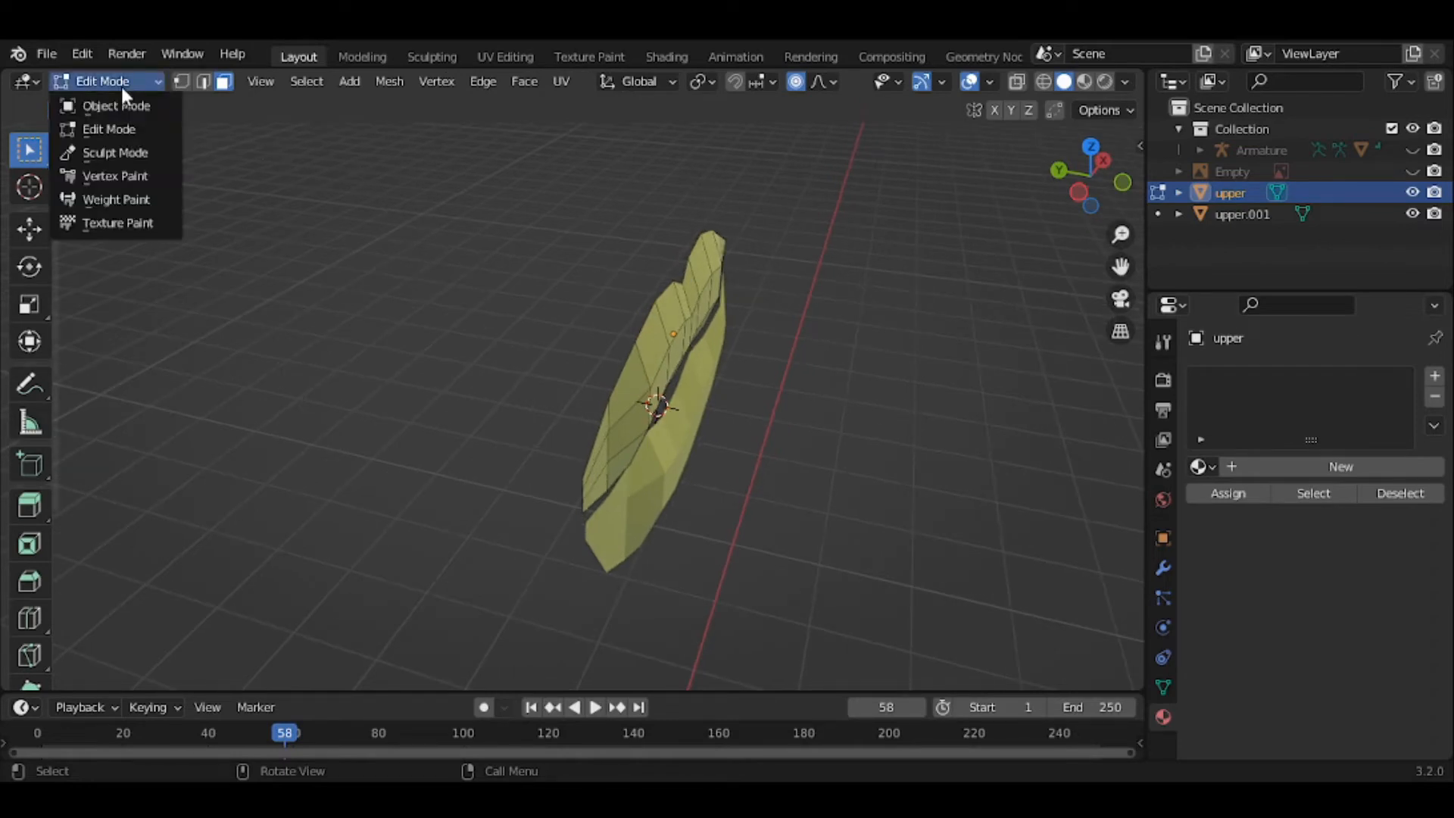
left_click(120, 104)
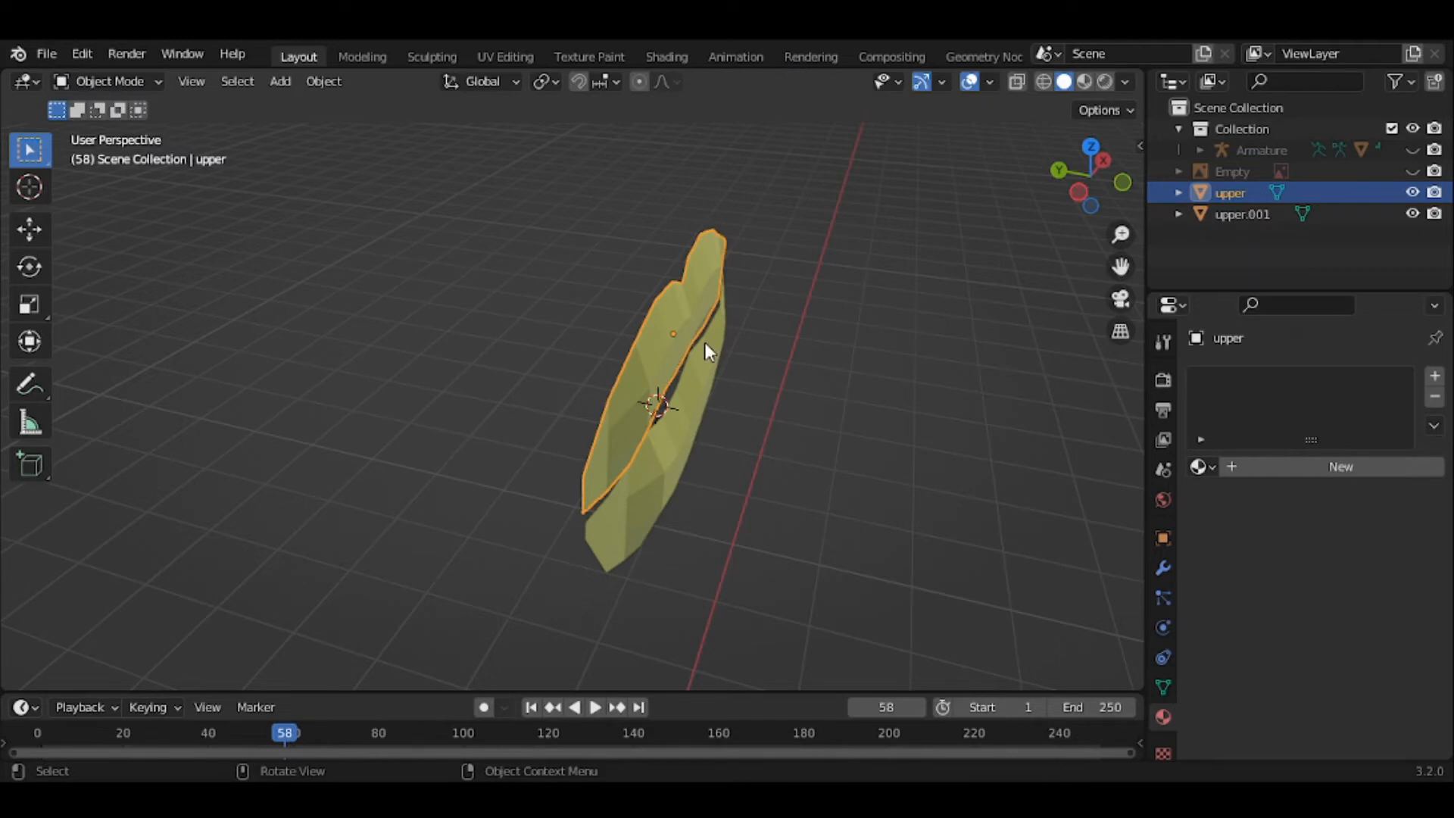
Add the lower lip to the selection and open both lip meshes in Edit Mode with edge selection
middle_click_drag(704, 343, 675, 340)
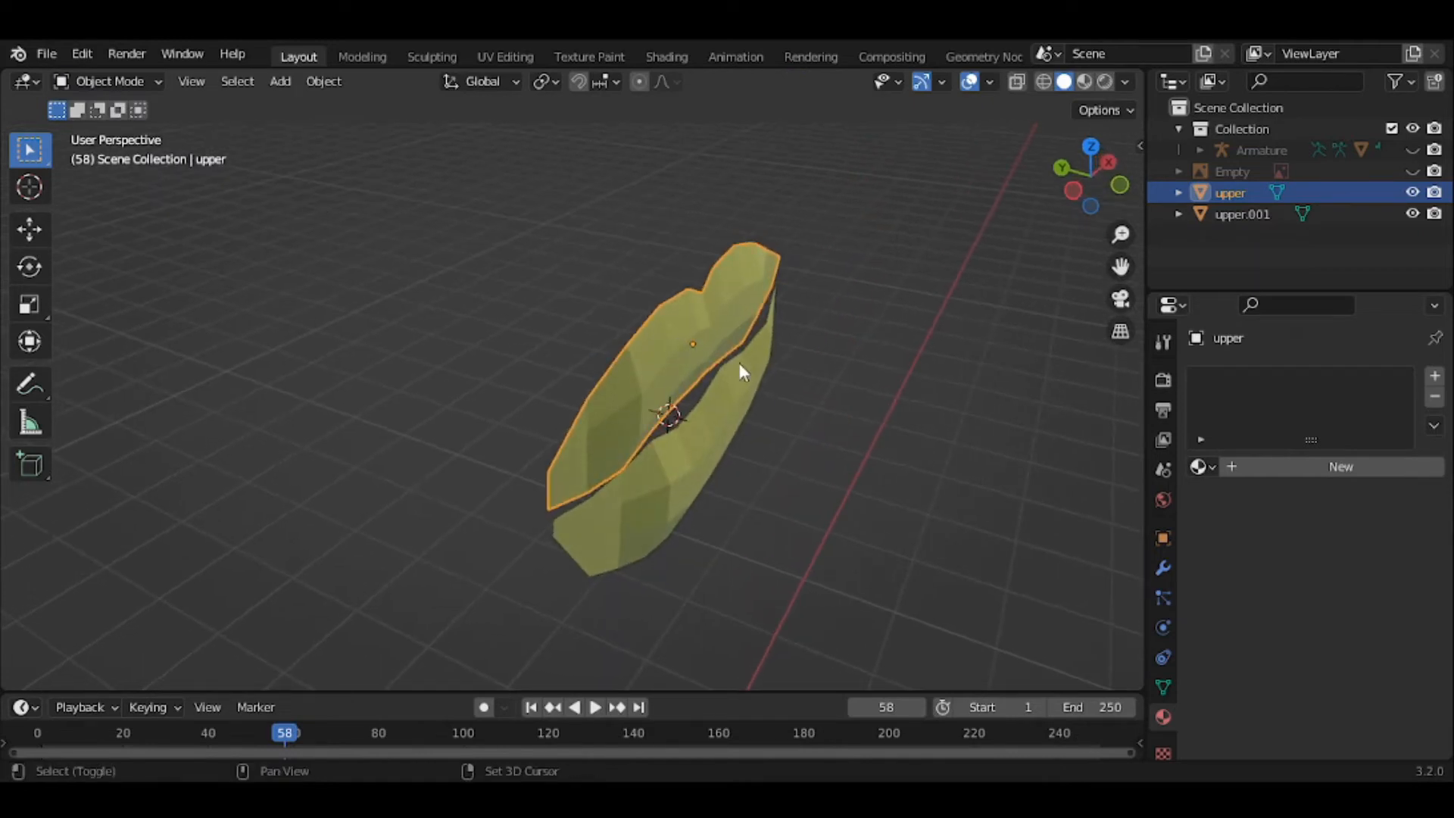
left_click(748, 393, "shift")
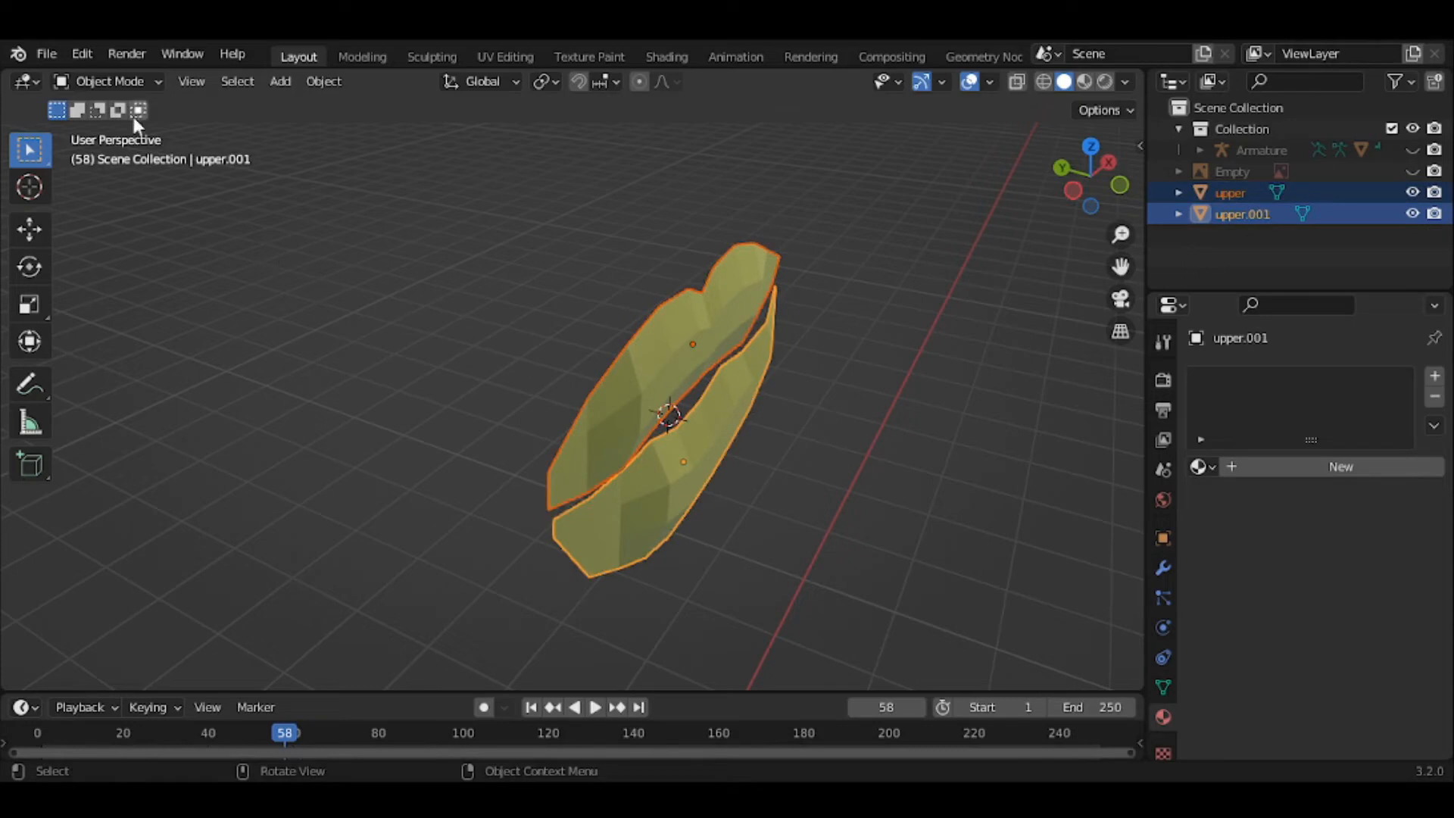
left_click(110, 83)
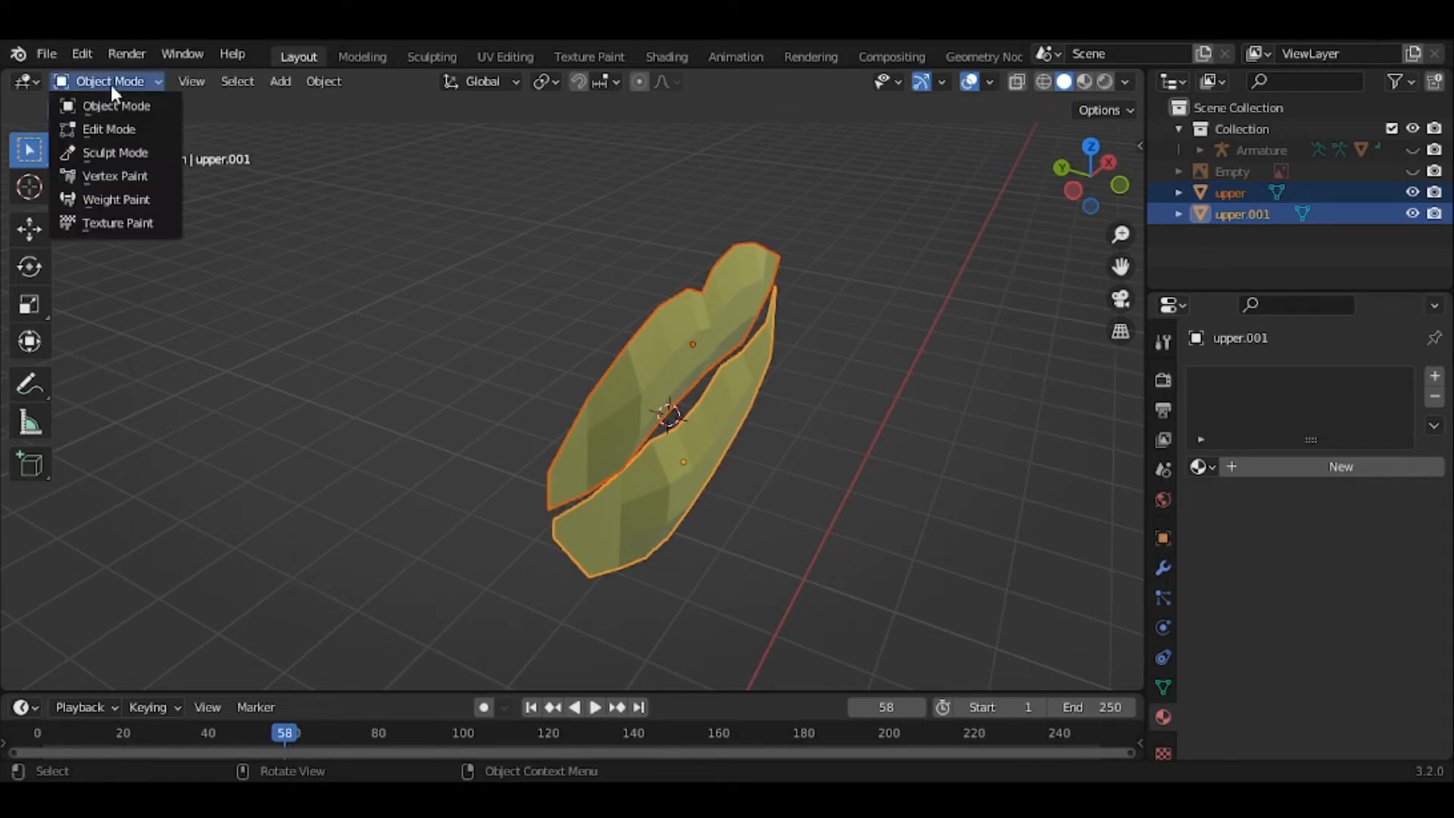
left_click(110, 128)
mouse_move(353, 311)
middle_mouse_down()
mouse_move(448, 315)
mouse_move(348, 318)
middle_mouse_up()
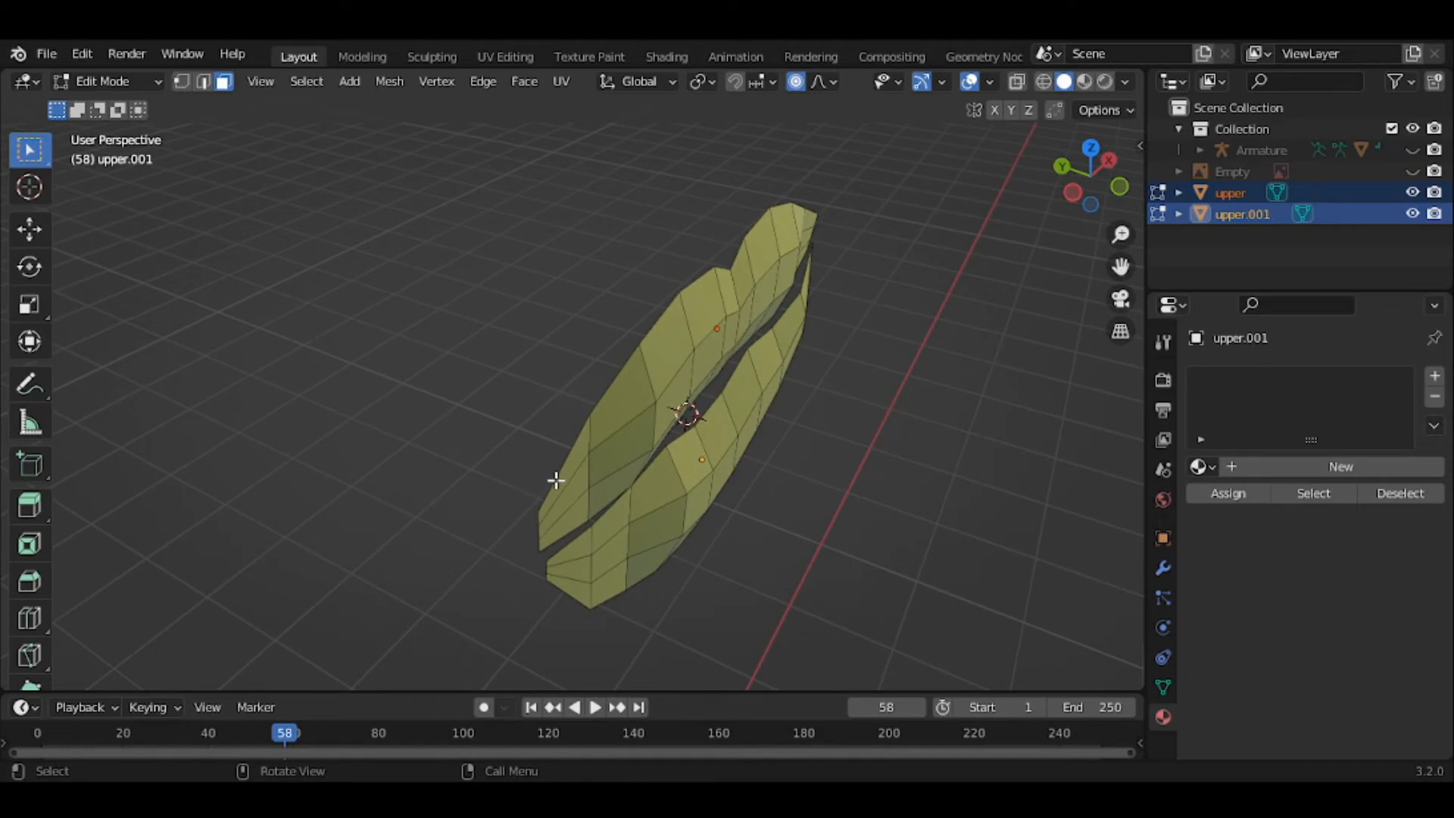
left_click(205, 81)
Select all the edges along the upper lip's top outline, from one mouth corner to the other
left_click(570, 451, "shift")
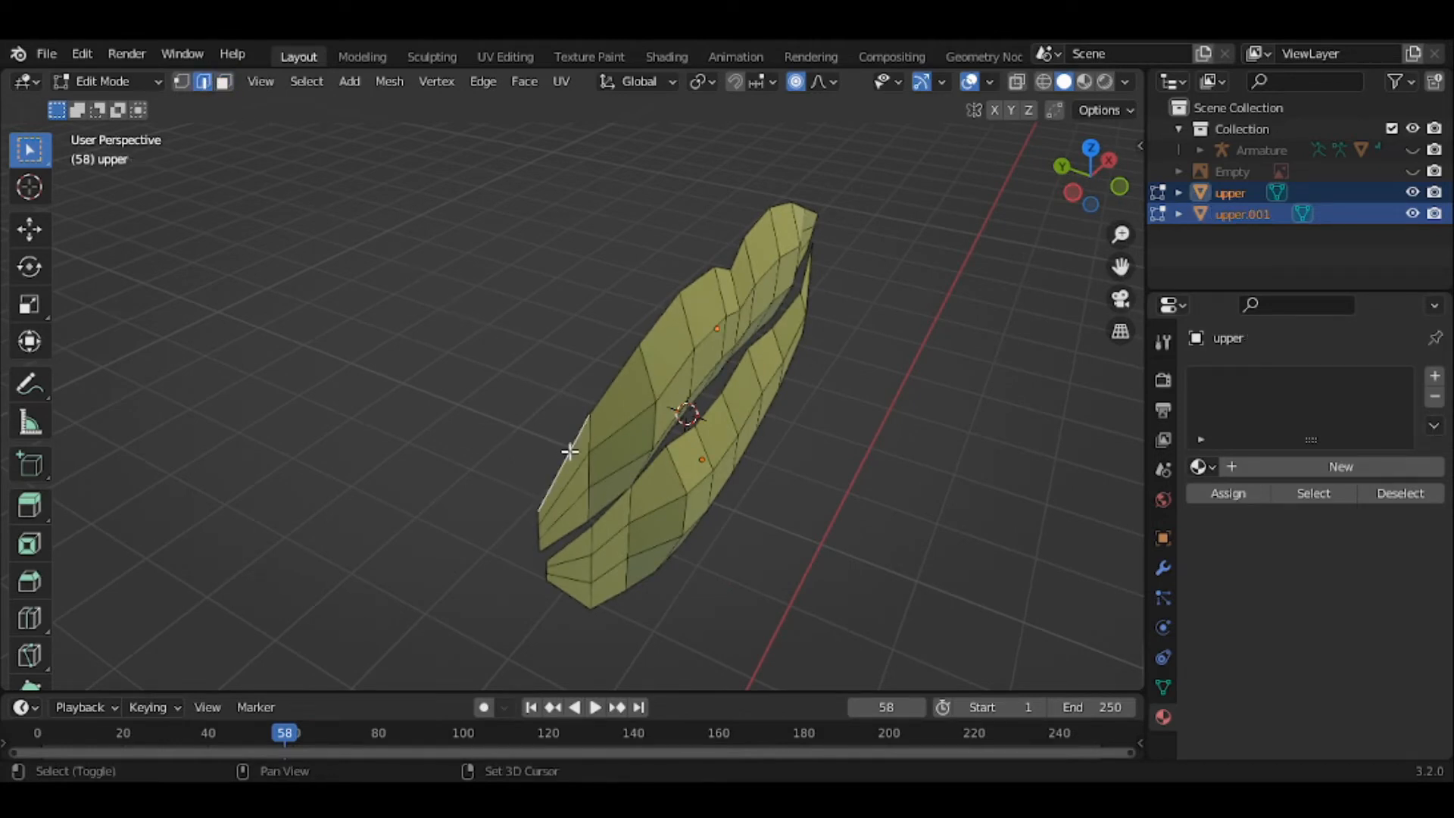
left_click(652, 325, "ctrl")
middle_click_drag(621, 334, 611, 403)
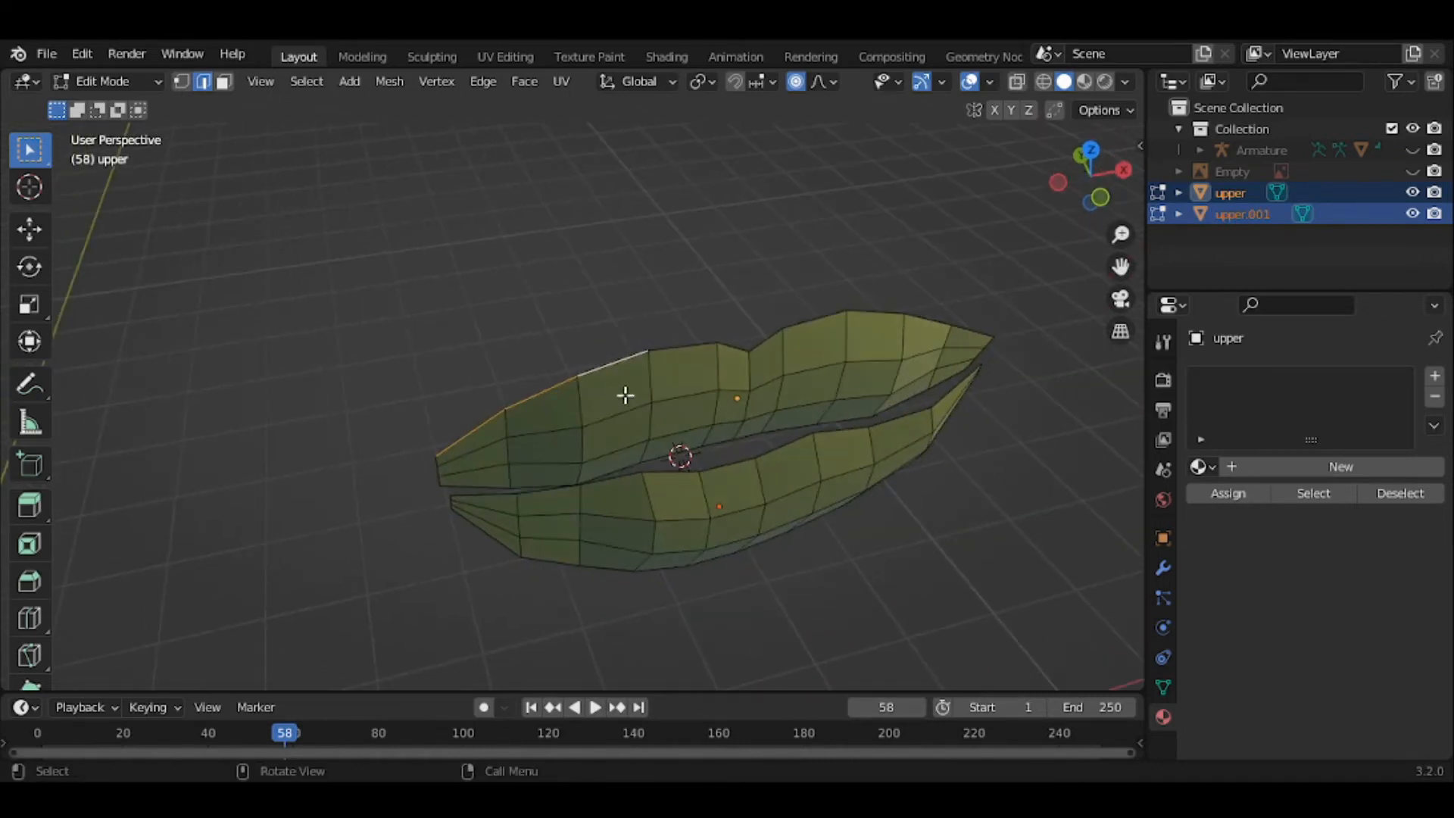
left_click(676, 347, "ctrl")
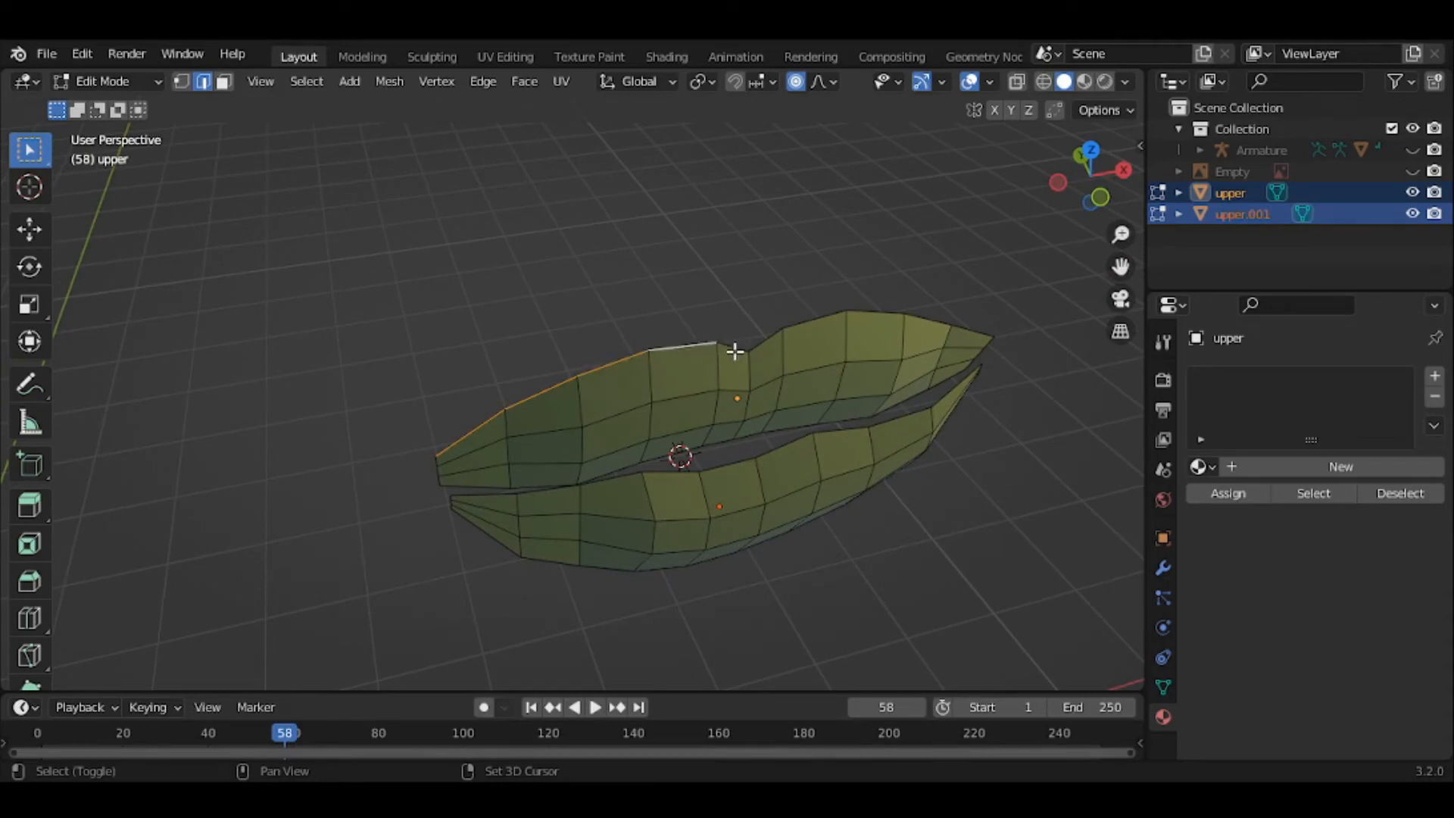
left_click(733, 347, "ctrl")
left_click(772, 338, "ctrl")
left_click(812, 321, "ctrl")
left_click(879, 313, "ctrl")
left_click(938, 322, "ctrl")
left_click(965, 332, "ctrl")
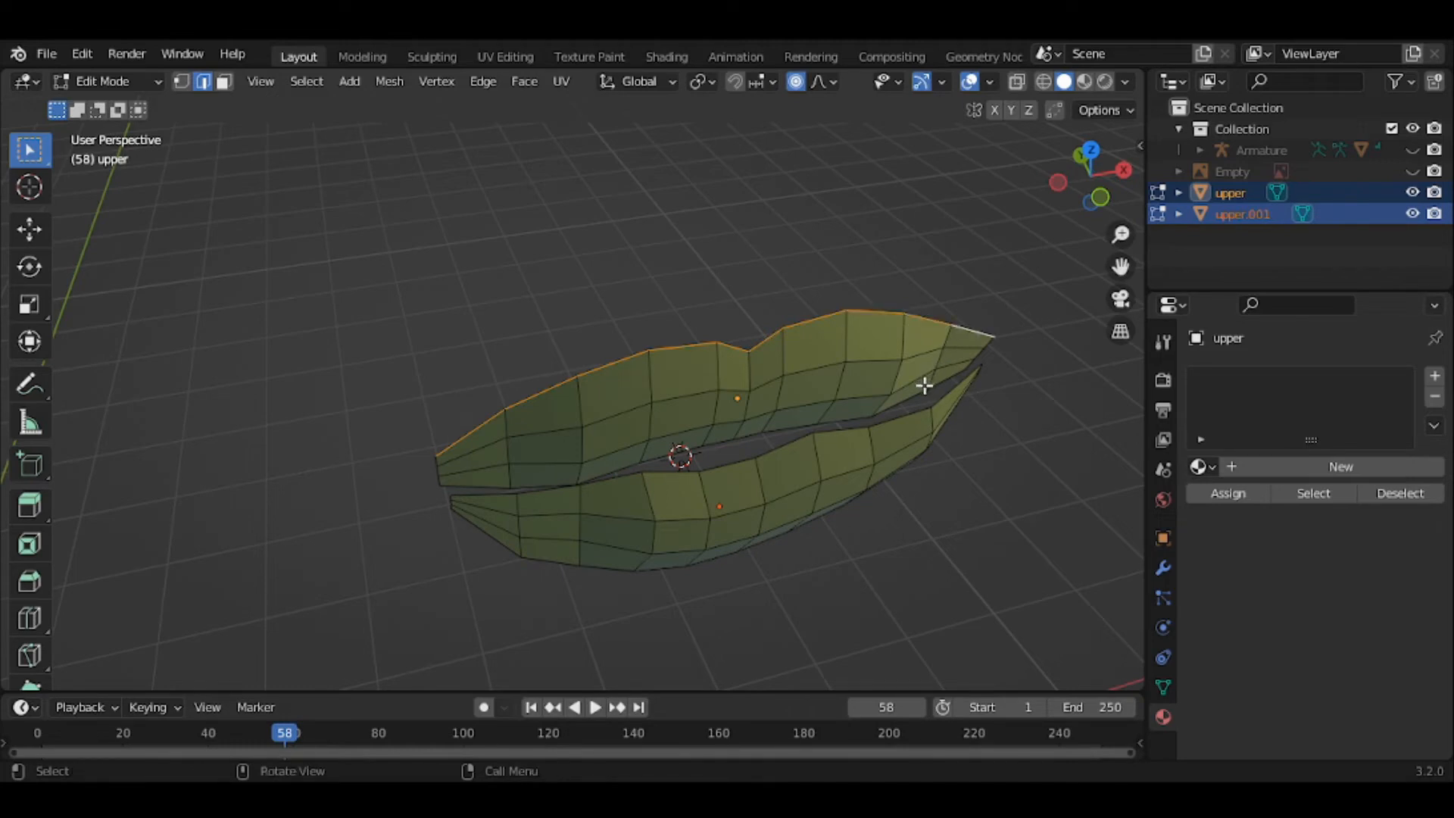
Extrude the upper lip's selected top edges backward about 0.18 m along the Y axis
middle_click_drag(922, 386, 1055, 386)
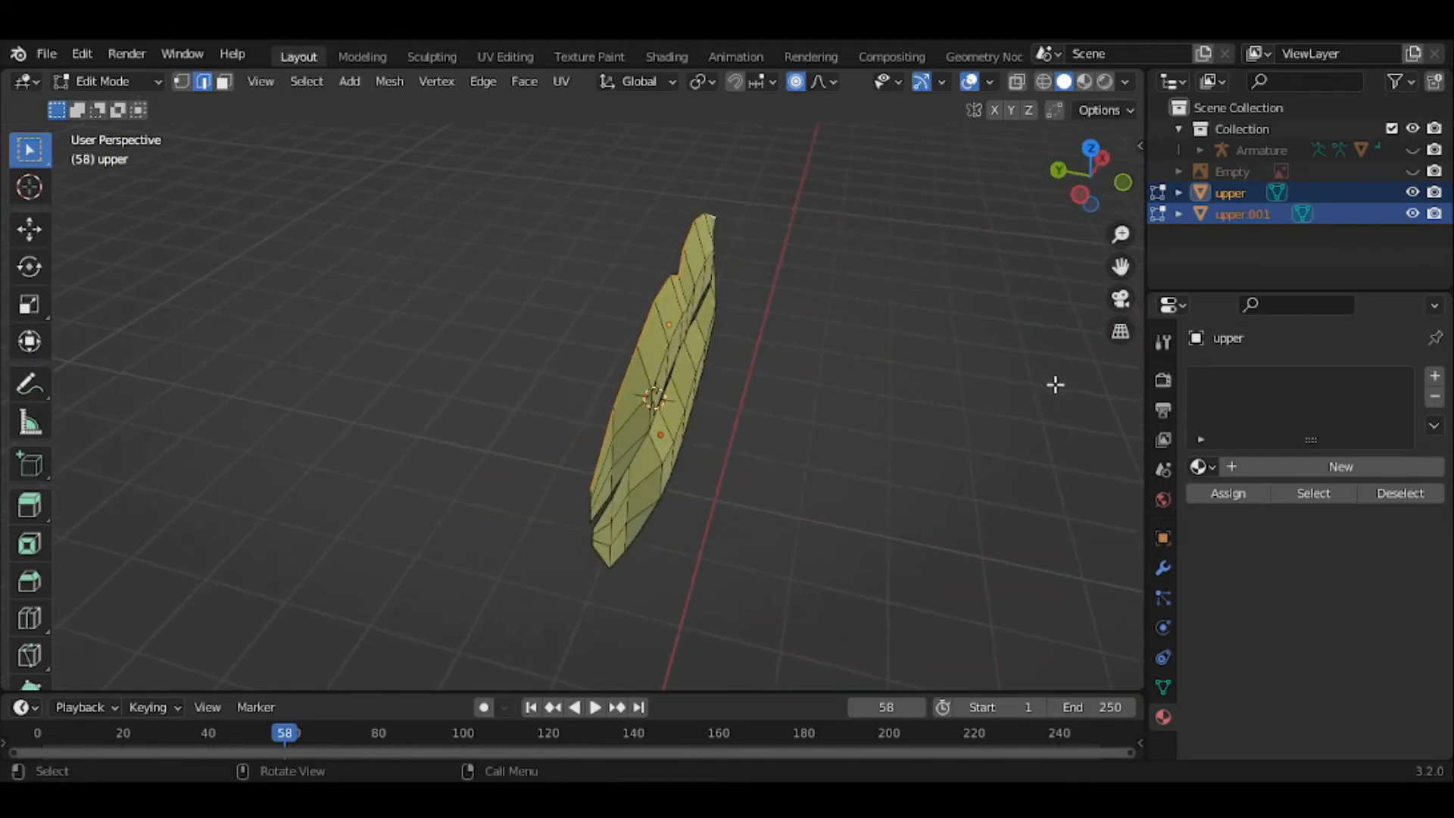
key("g")
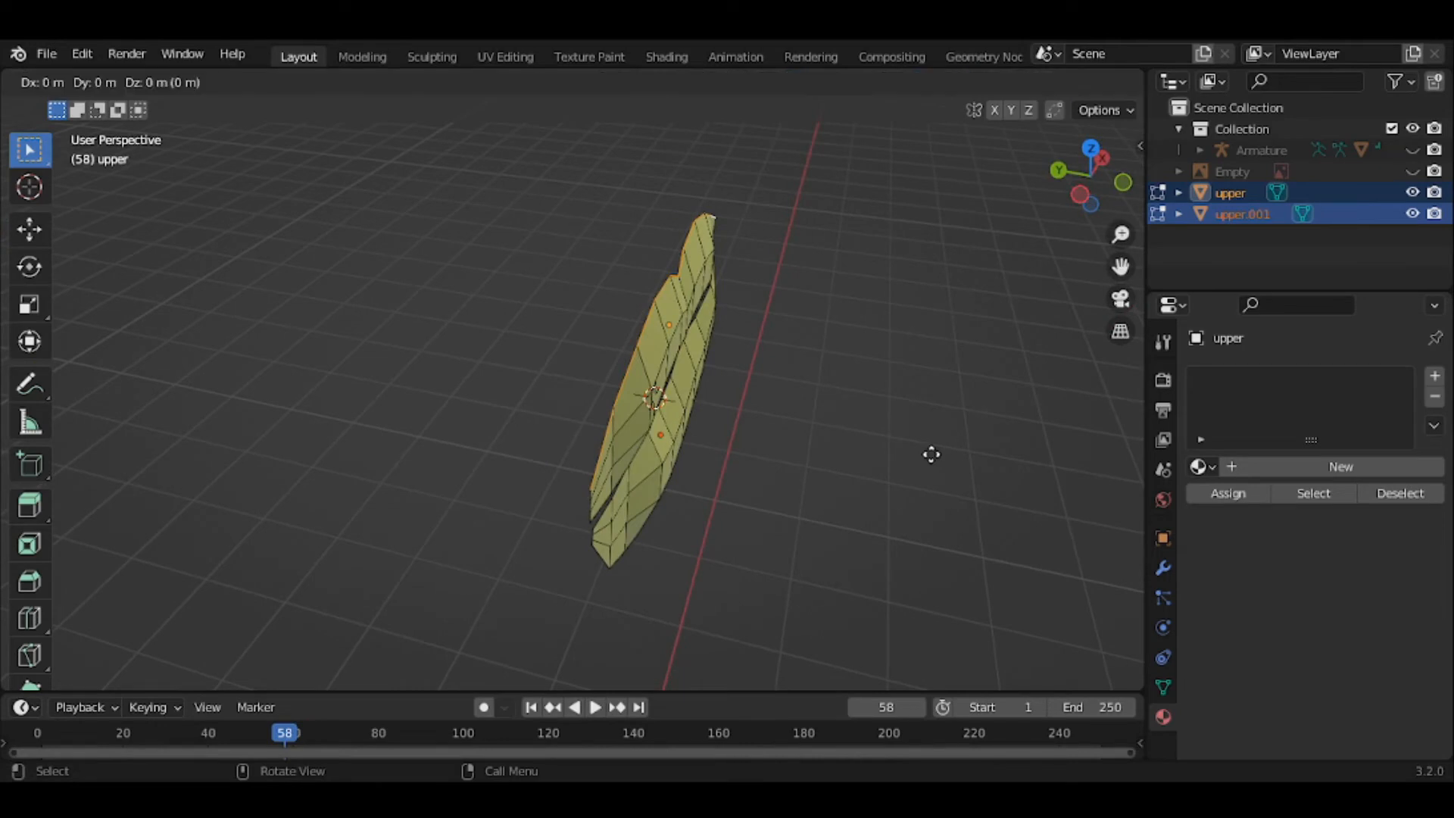
key("y")
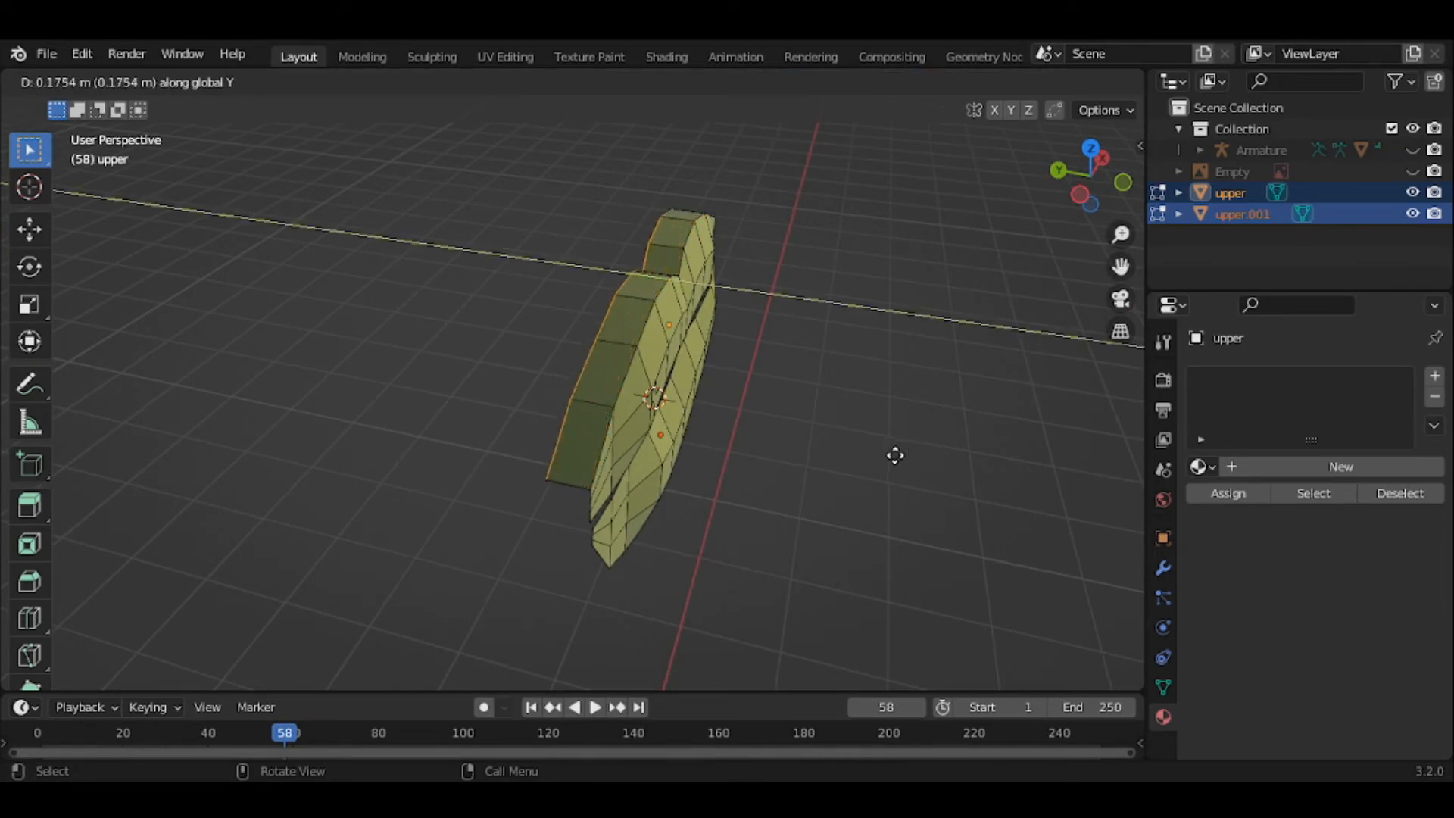
left_click(895, 456)
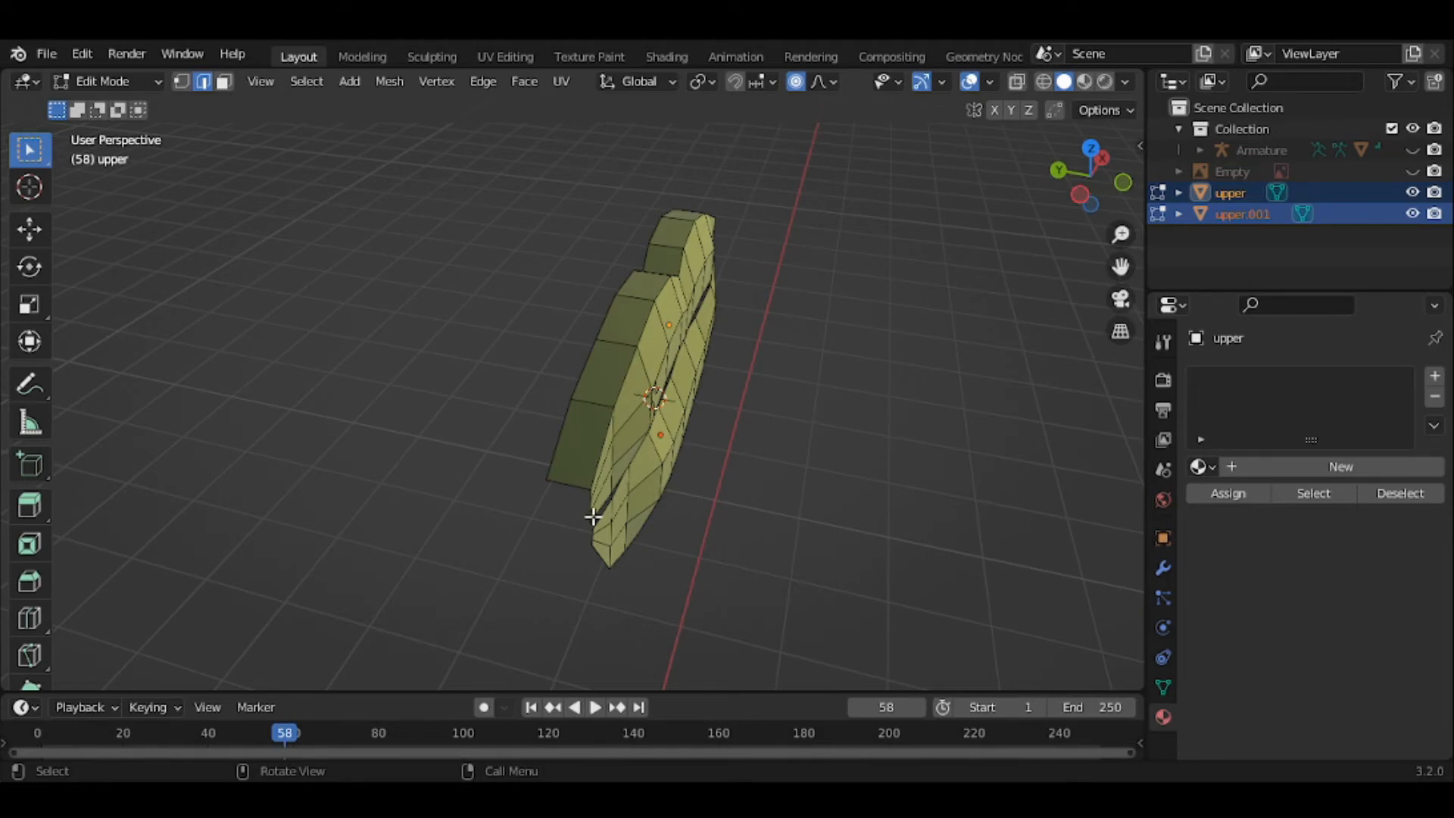
Add one centred lengthwise loop cut along the upper lip's extruded strip without sliding it
key("ctrl+r")
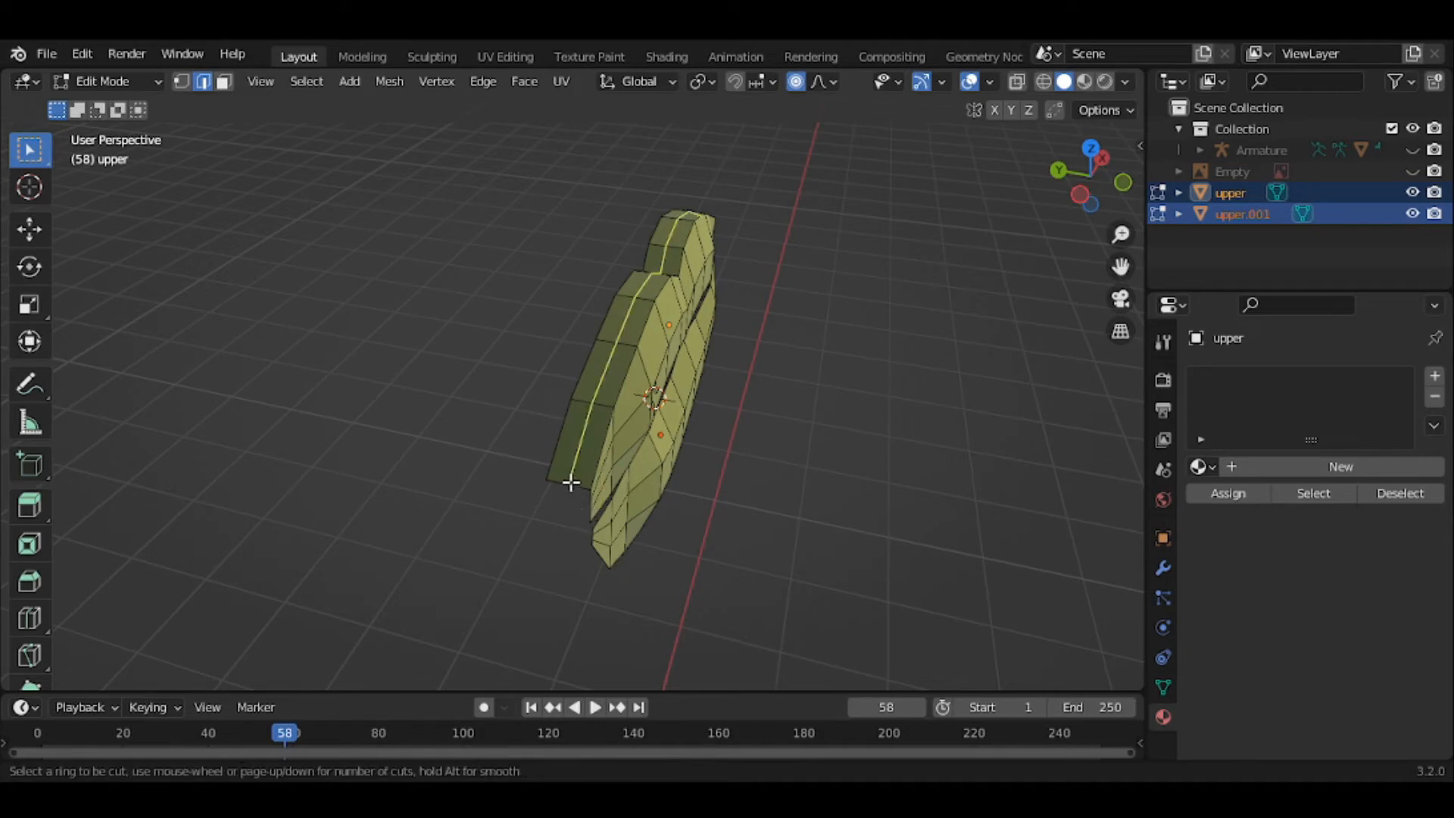
left_click(571, 483)
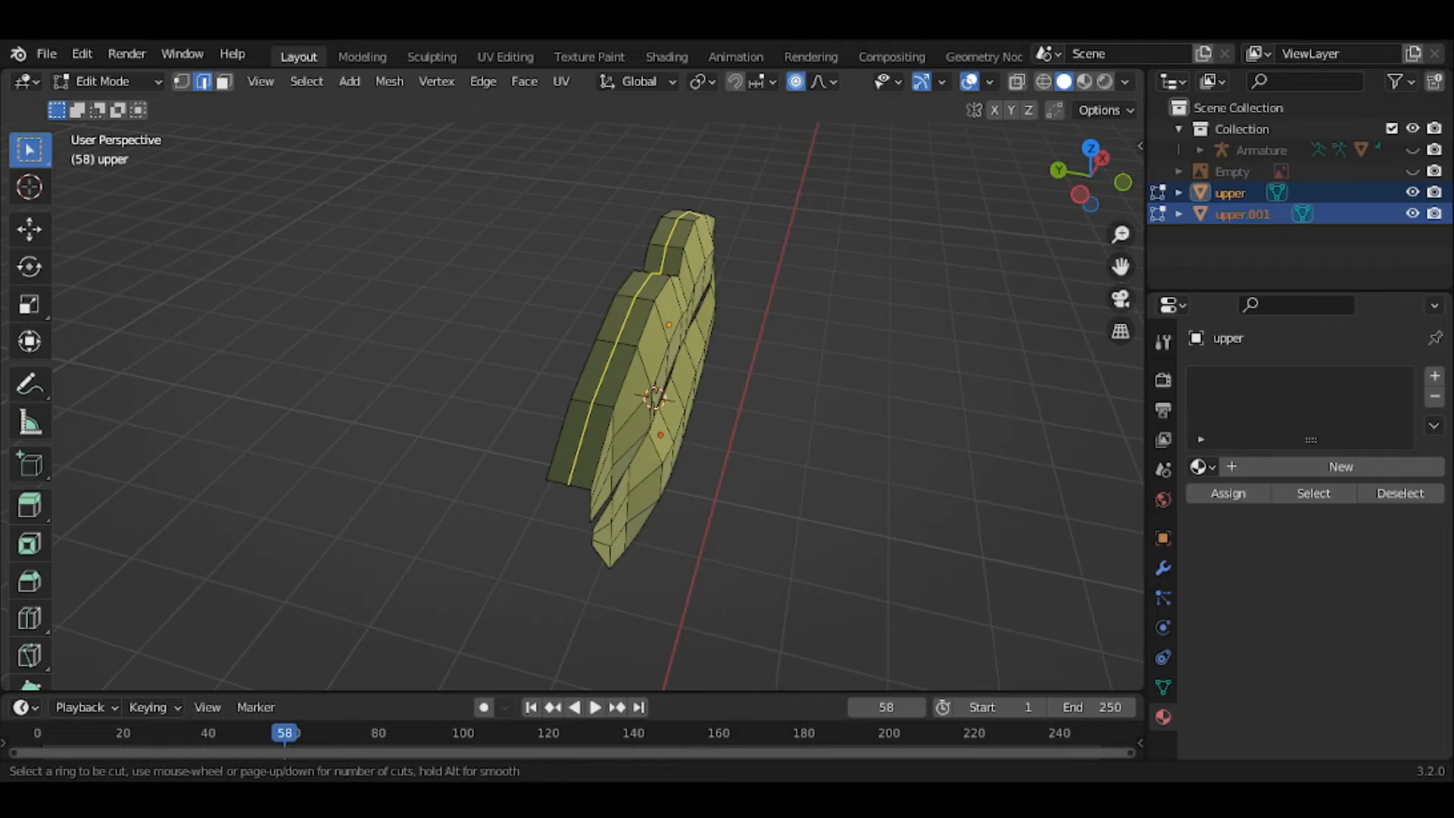
right_click(572, 483)
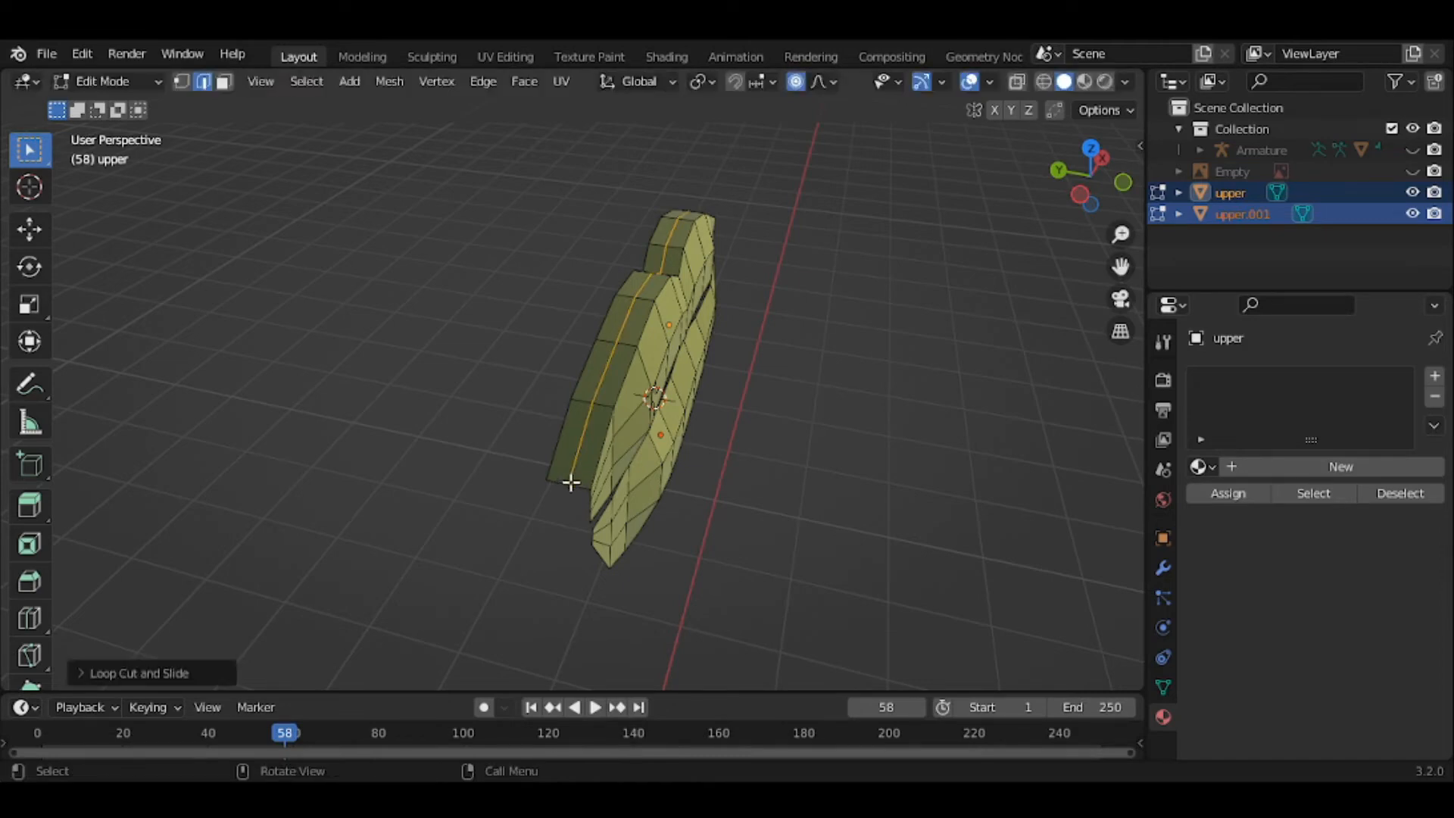
Select the centre edges along the upper lip's extruded strip, leaving out the end edge at each mouth corner
left_click(571, 483)
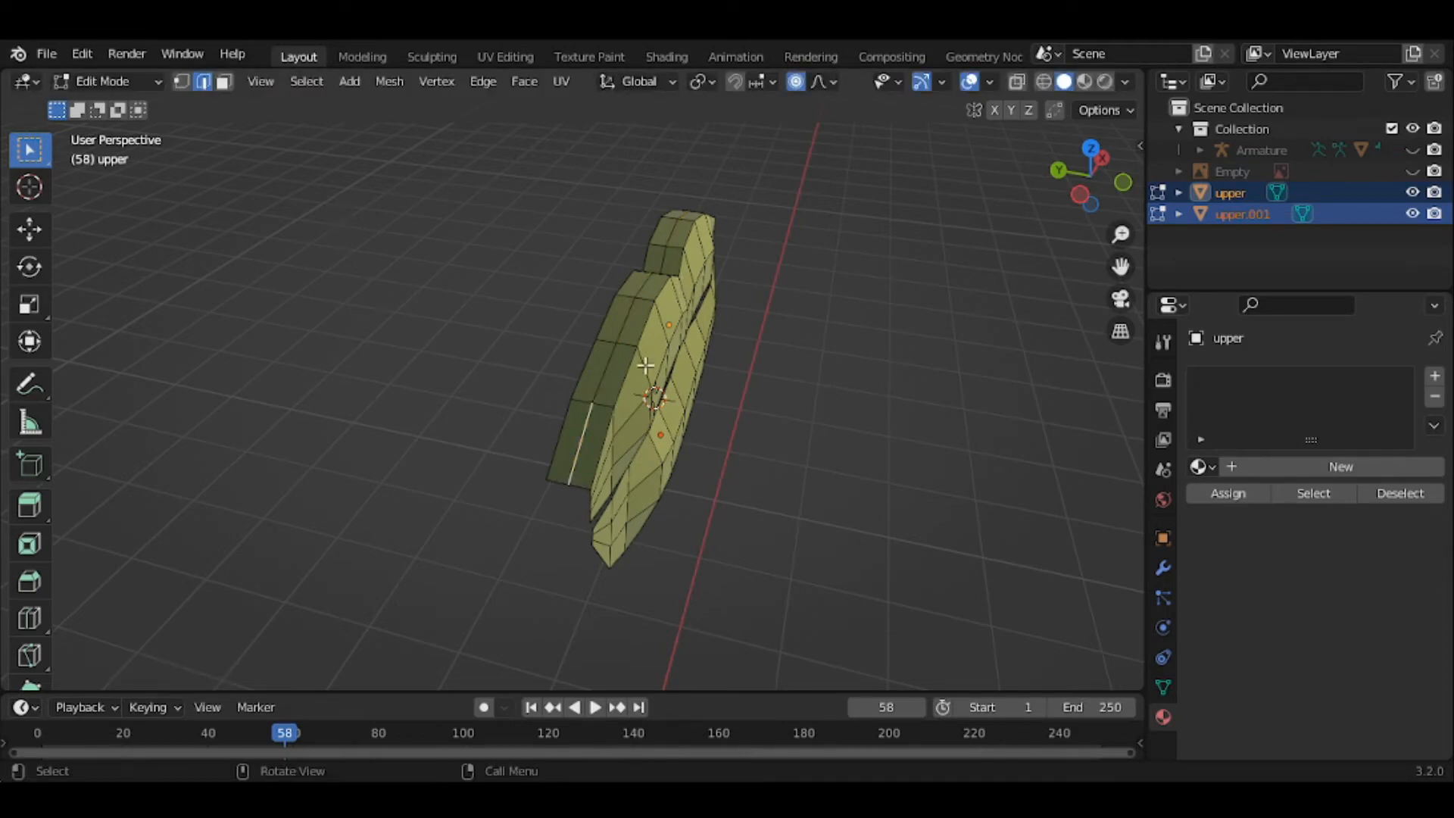
left_click(609, 374)
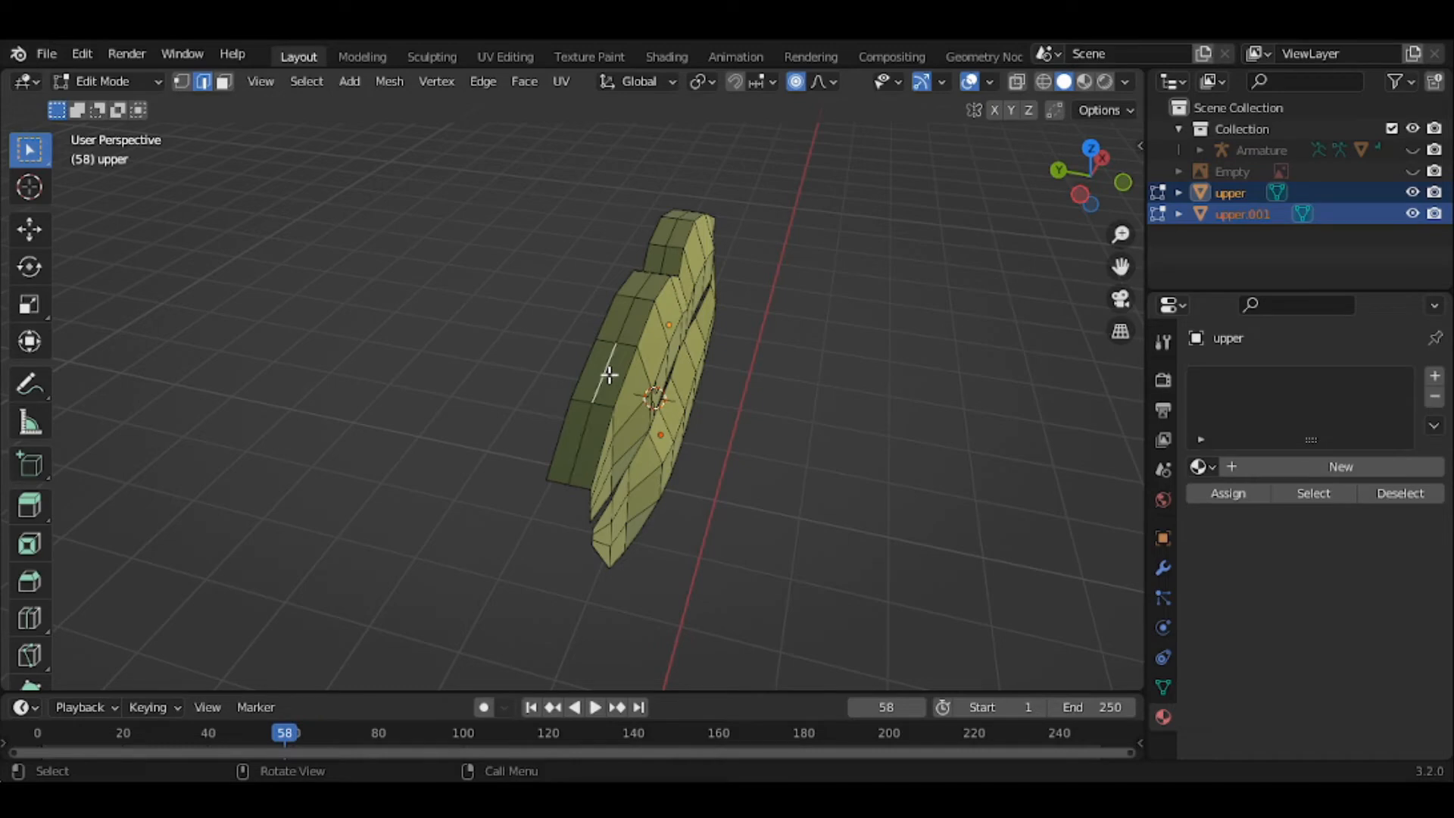
left_click(626, 335, "ctrl")
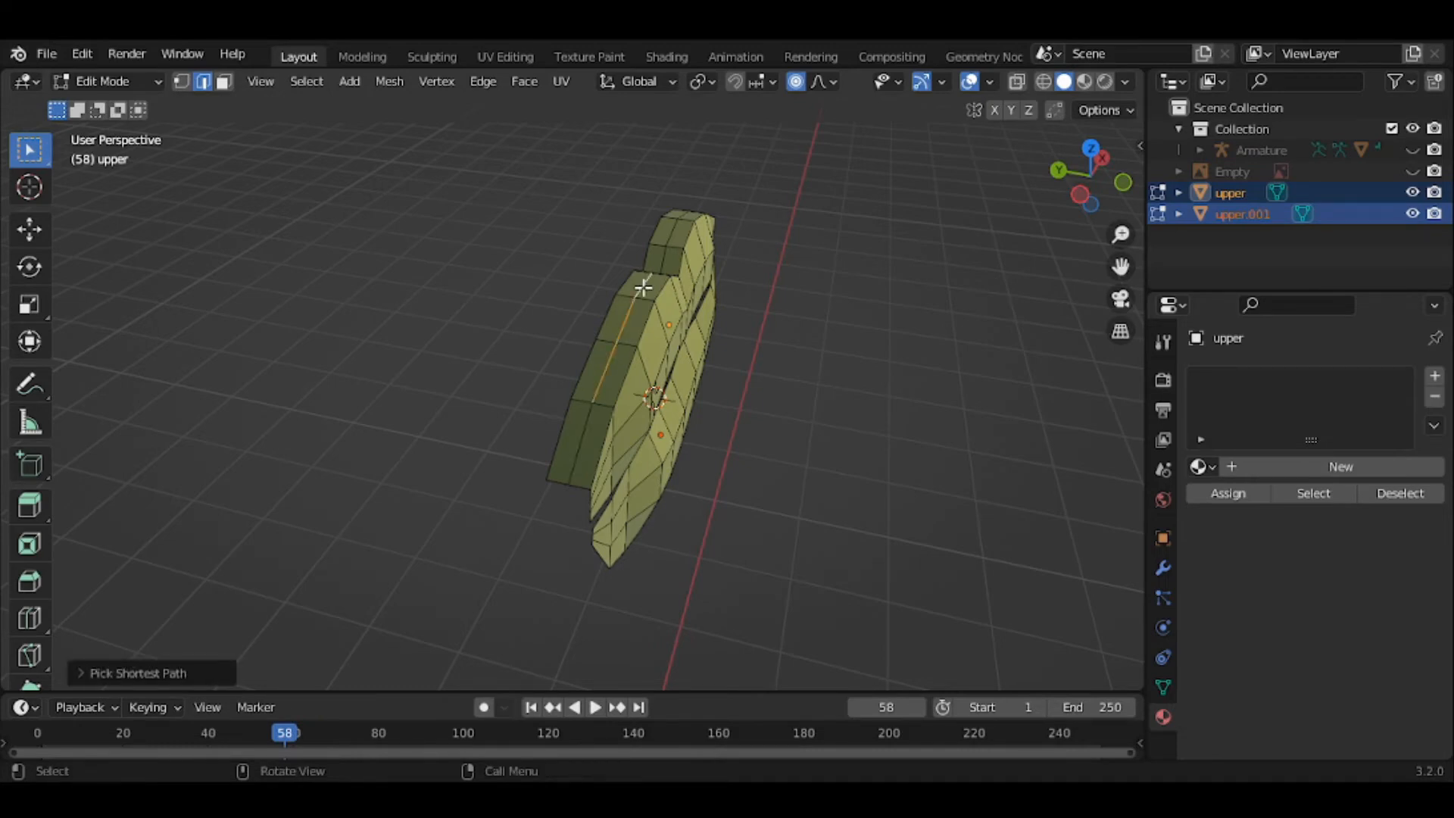
middle_click_drag(643, 286, 487, 373)
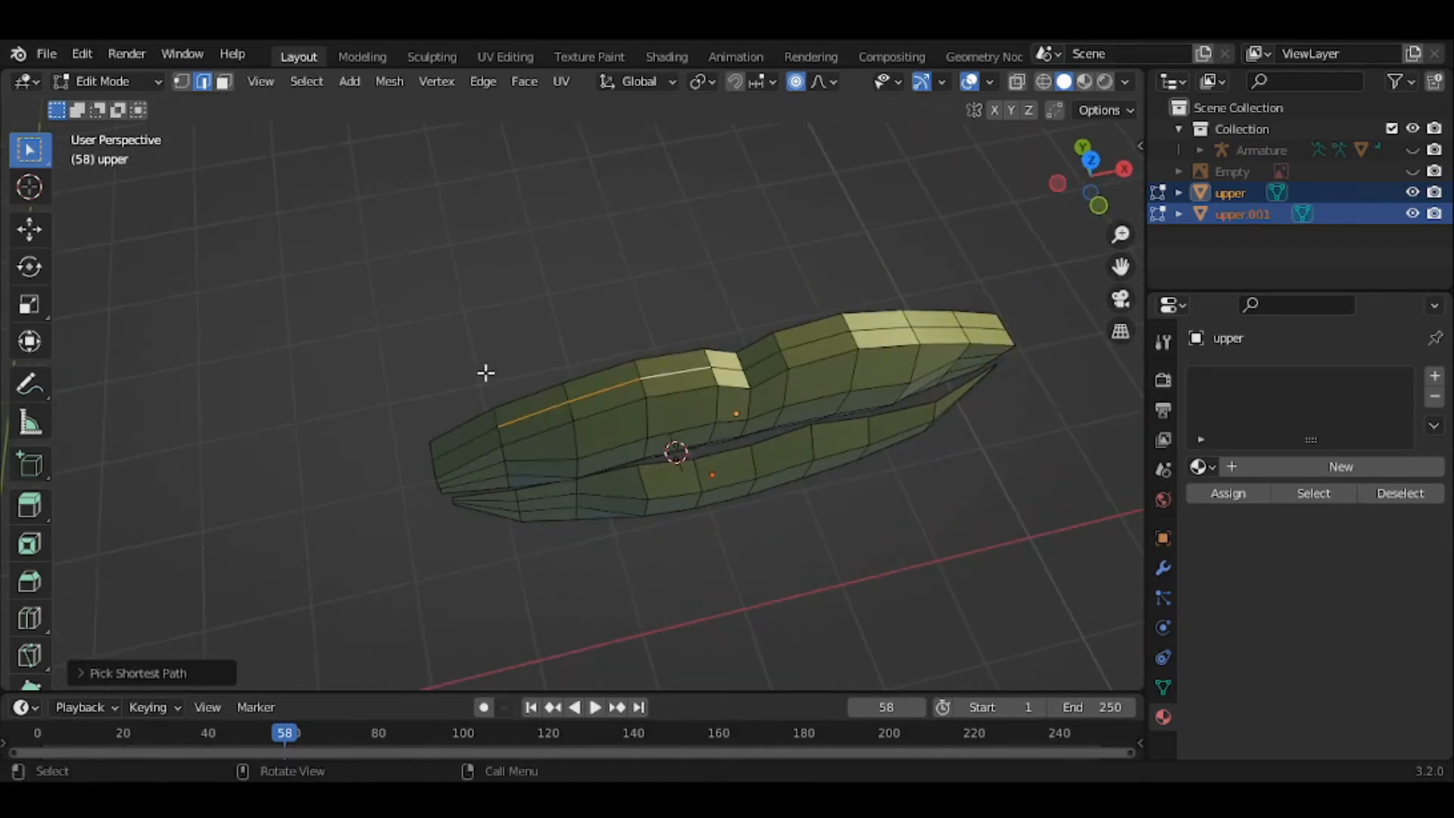
left_click(763, 361, "ctrl")
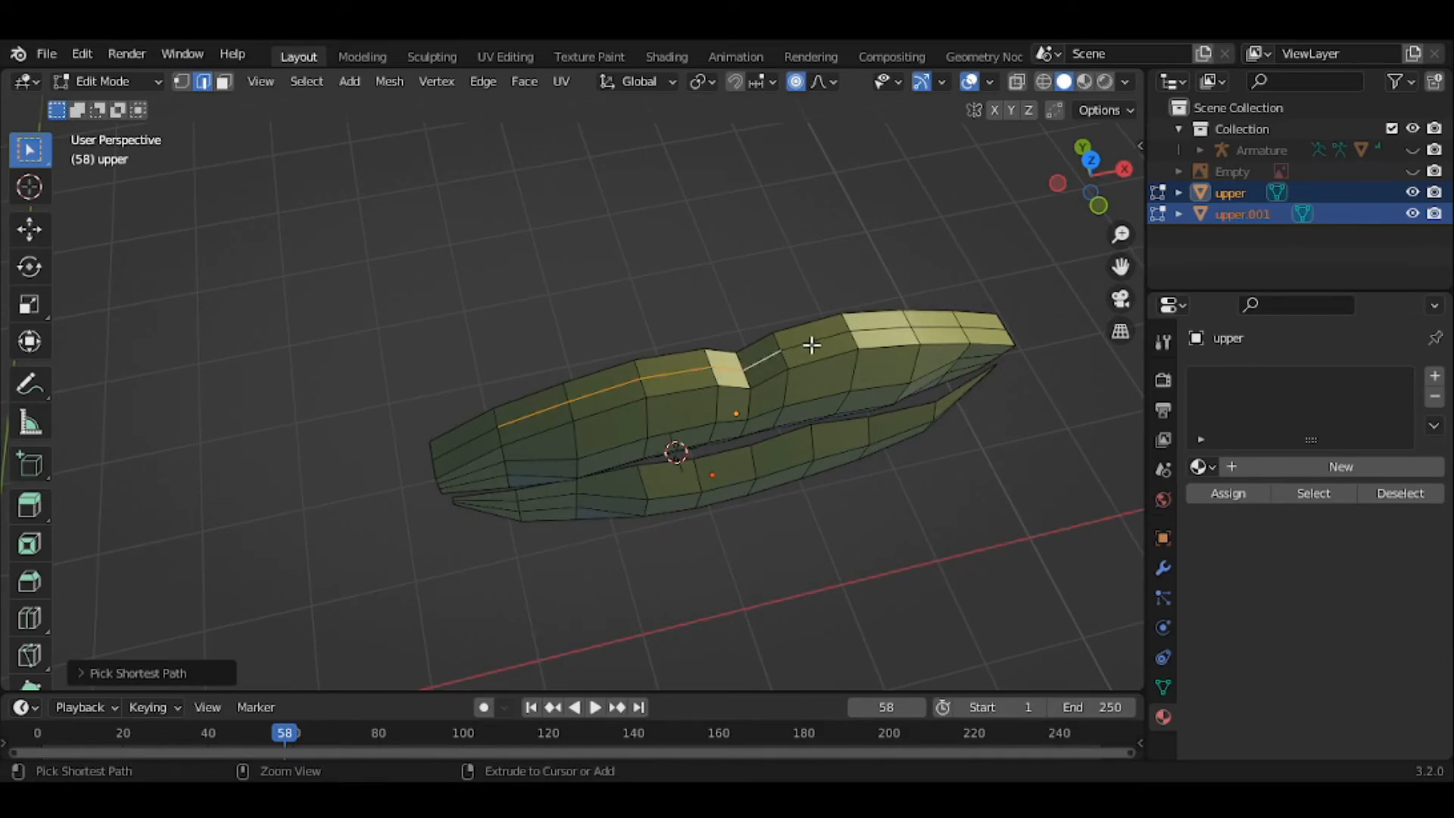
left_click(846, 331, "ctrl")
left_click(936, 319, "ctrl")
left_click(930, 313, "ctrl")
left_click(928, 313, "ctrl")
key("ctrl+z")
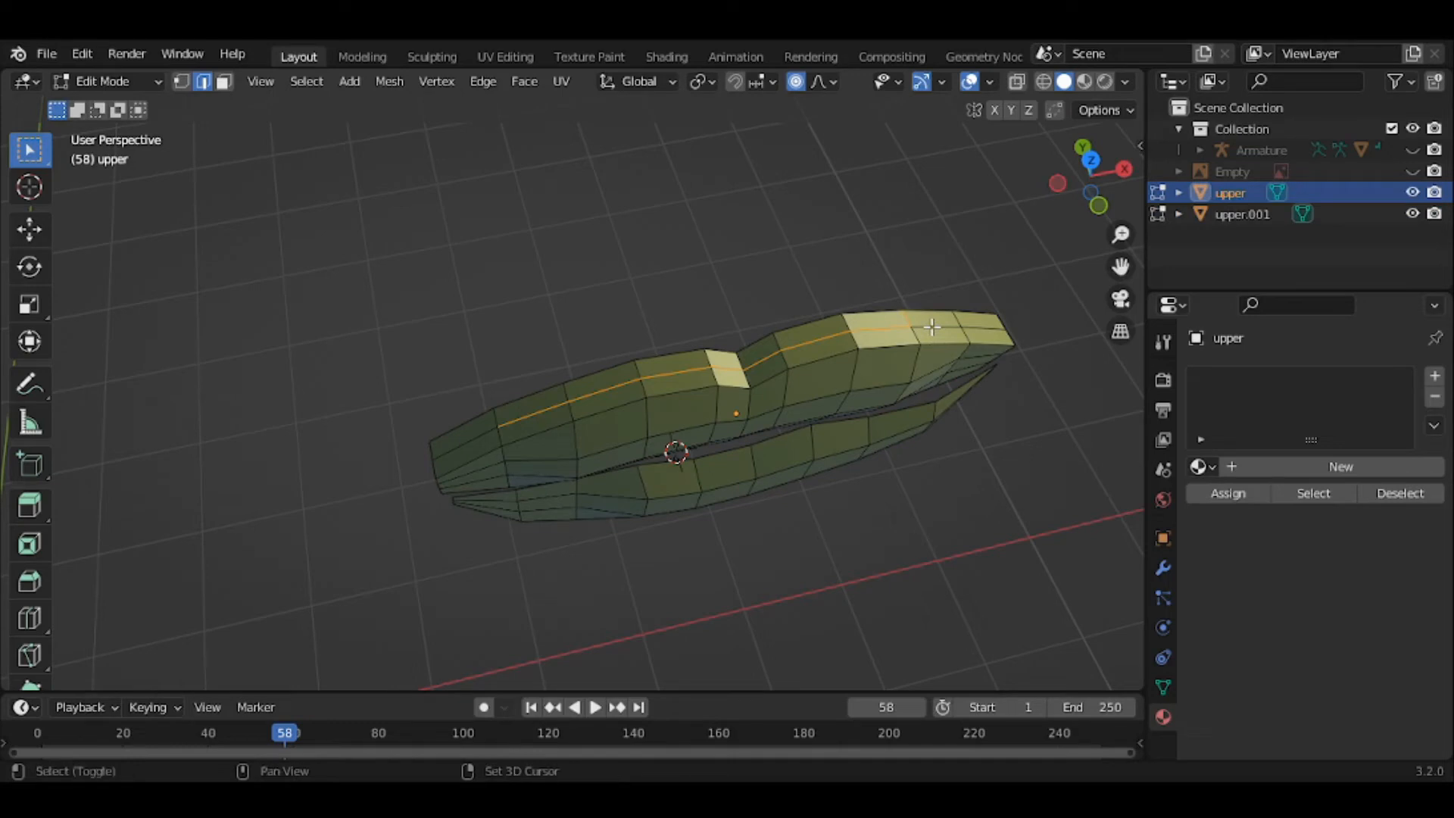
left_click(932, 325, "ctrl")
middle_click_drag(902, 470, 929, 462)
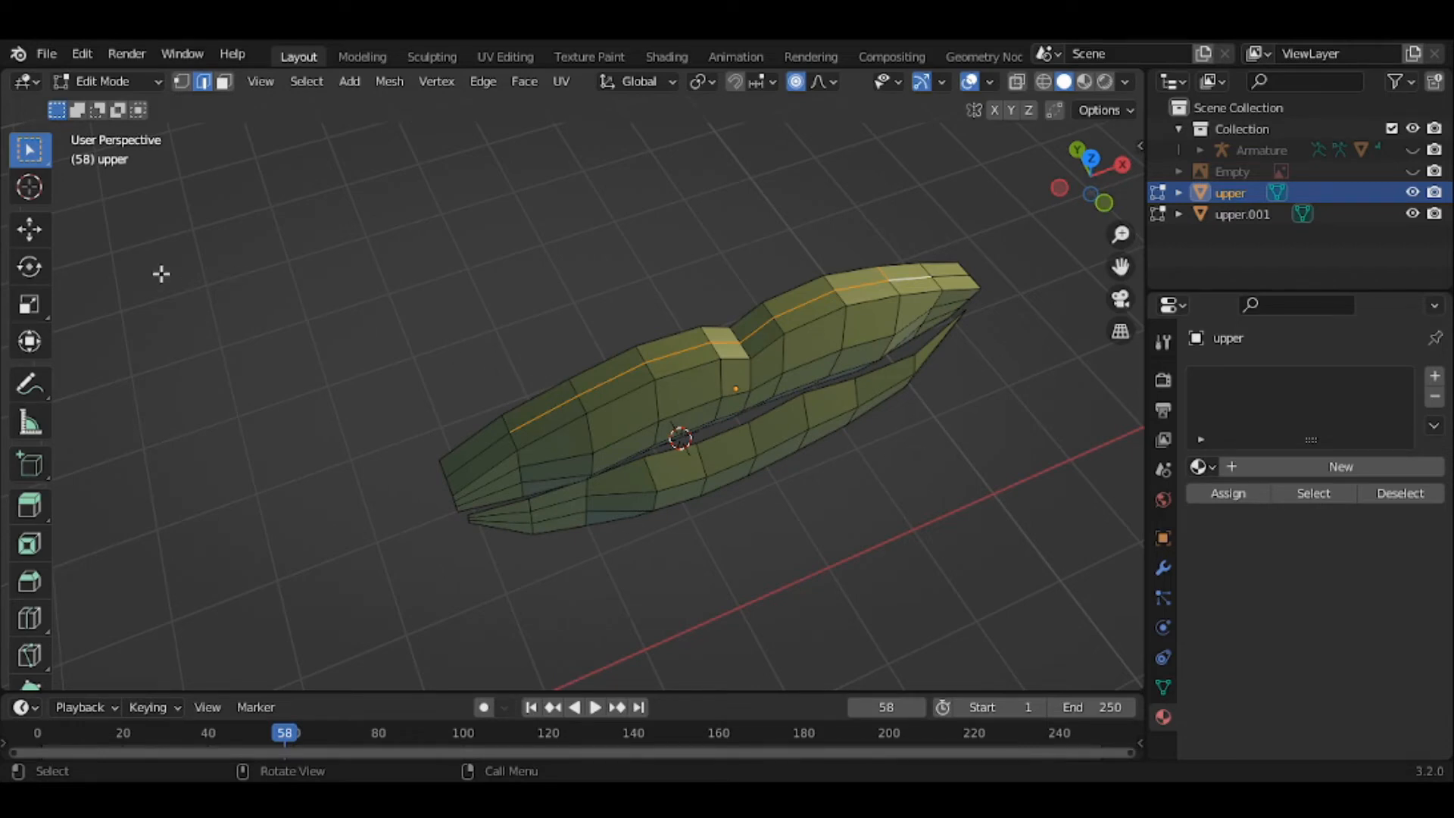
Try to raise the upper lip's selected centre edges, reducing the proportional editing size to 0.1635 m
left_click(31, 235)
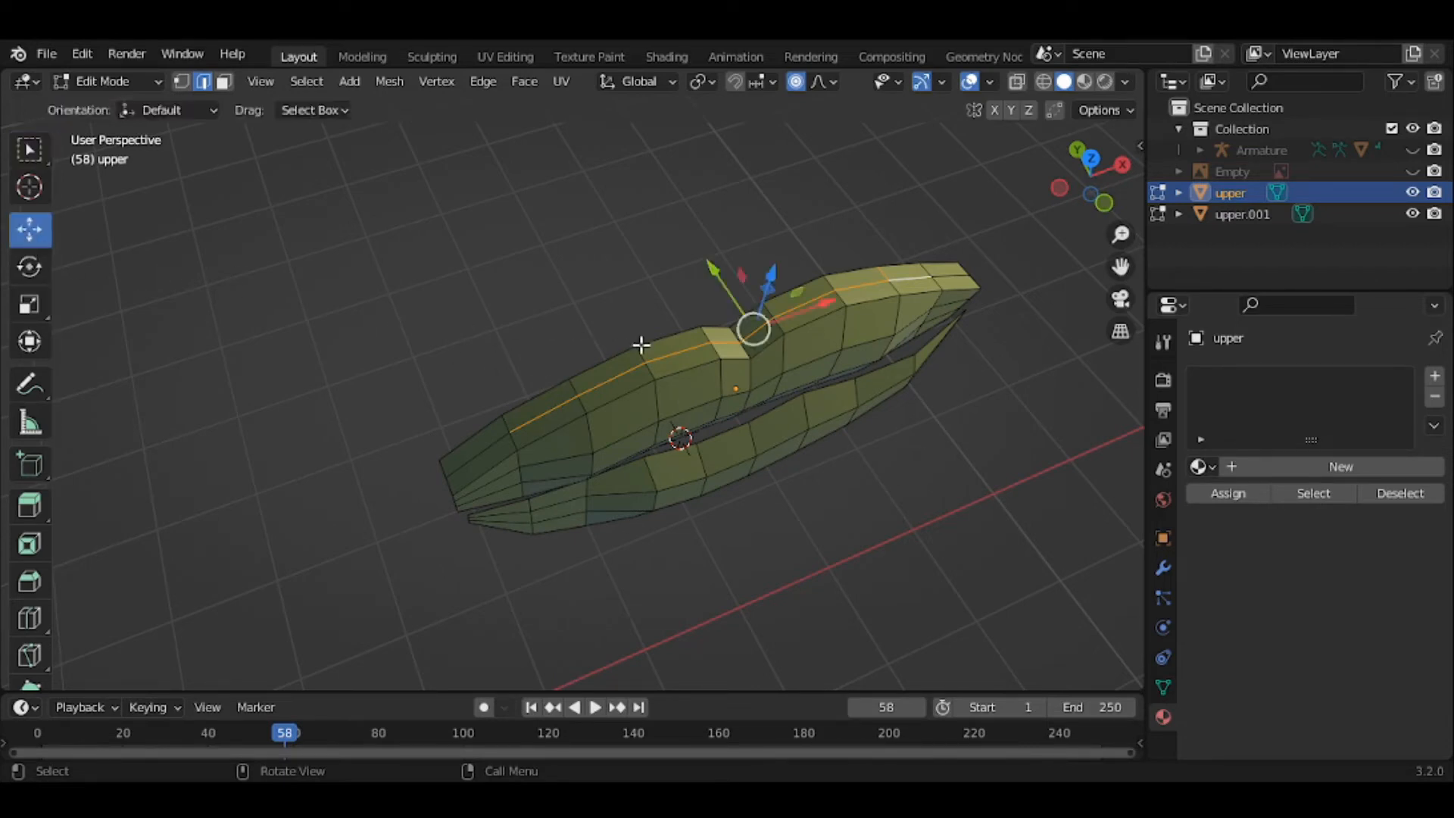
middle_click_drag(837, 376, 861, 337)
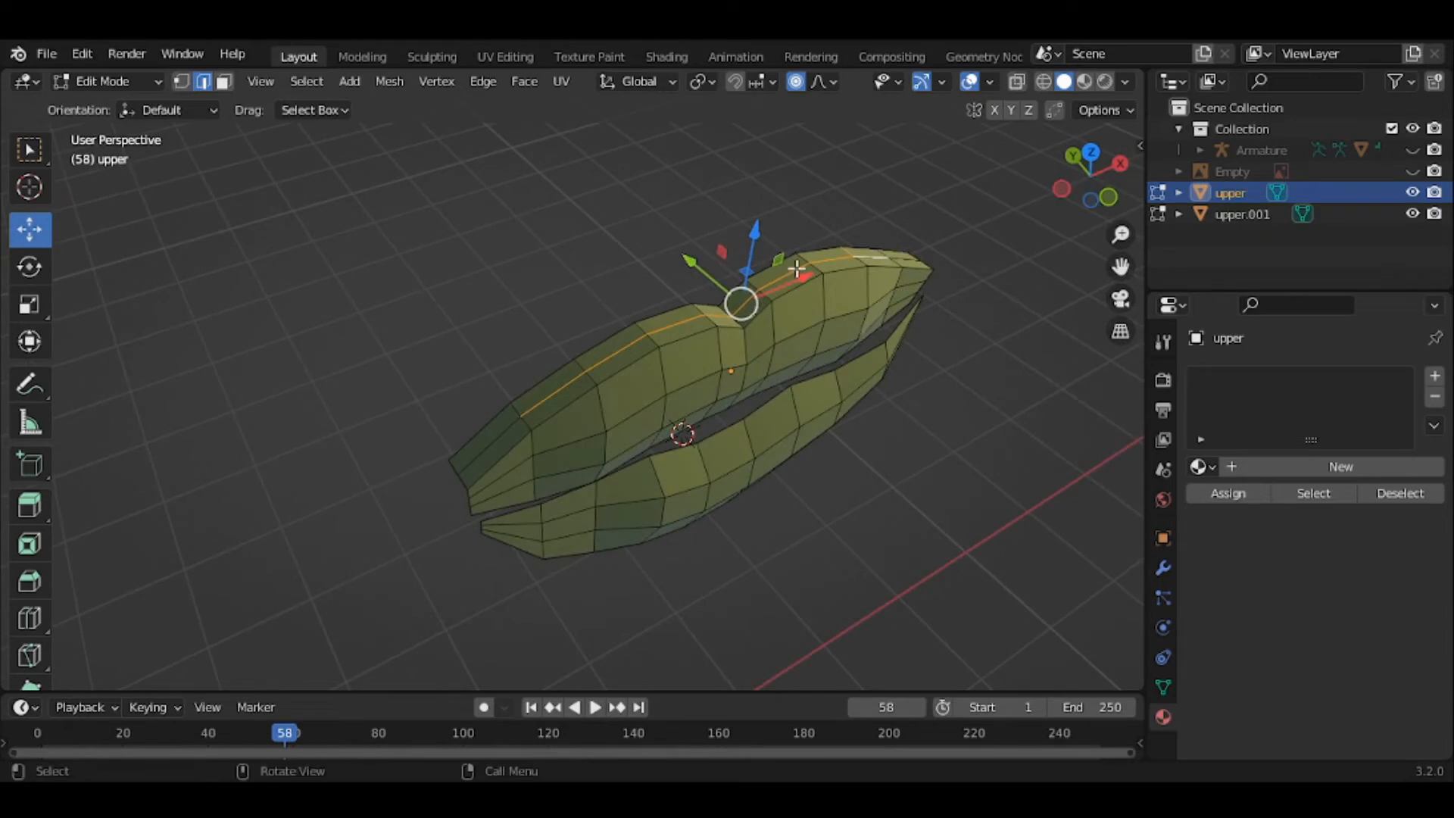
left_click_drag(755, 244, 756, 237)
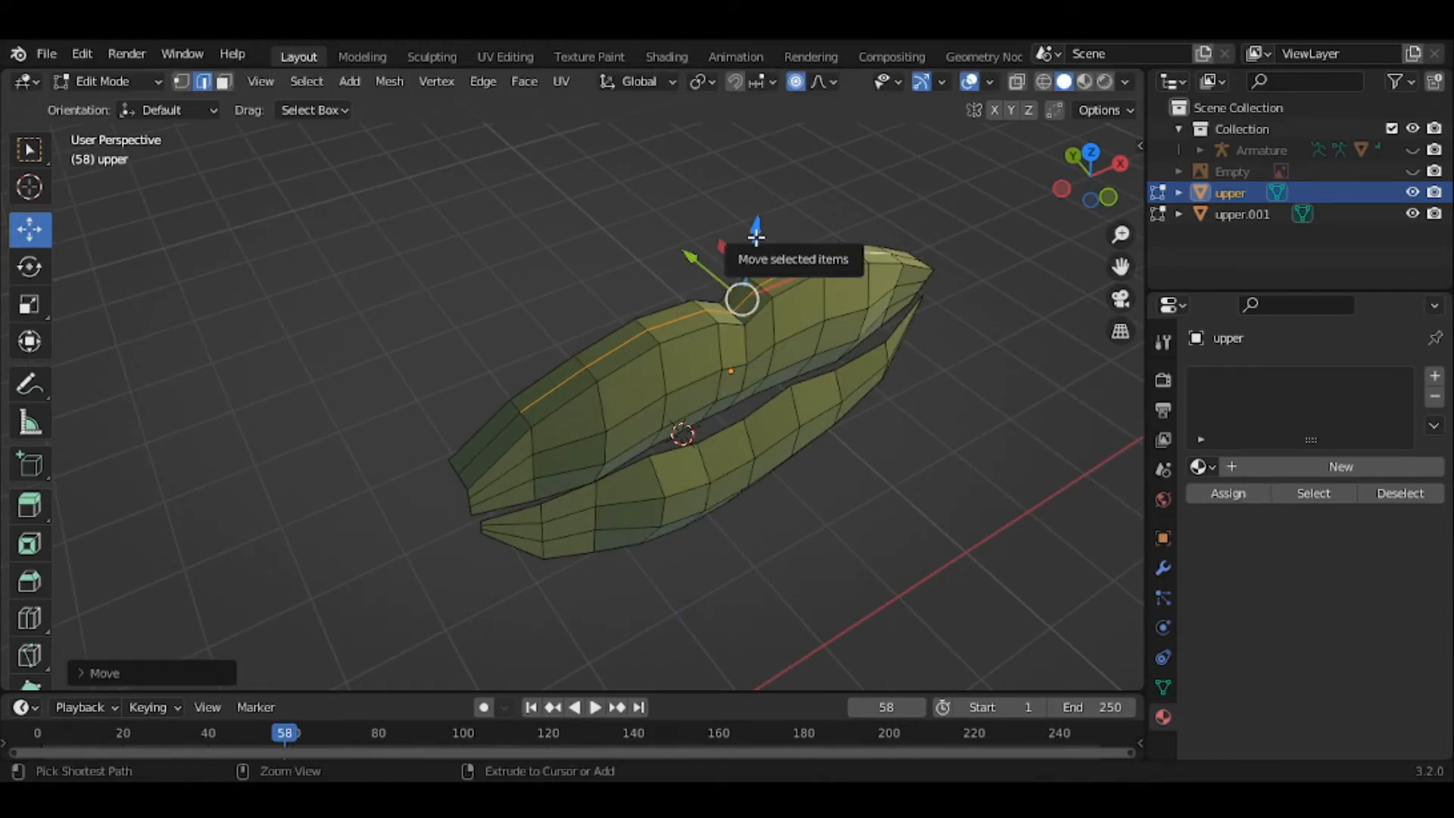
key("ctrl+z")
key("g")
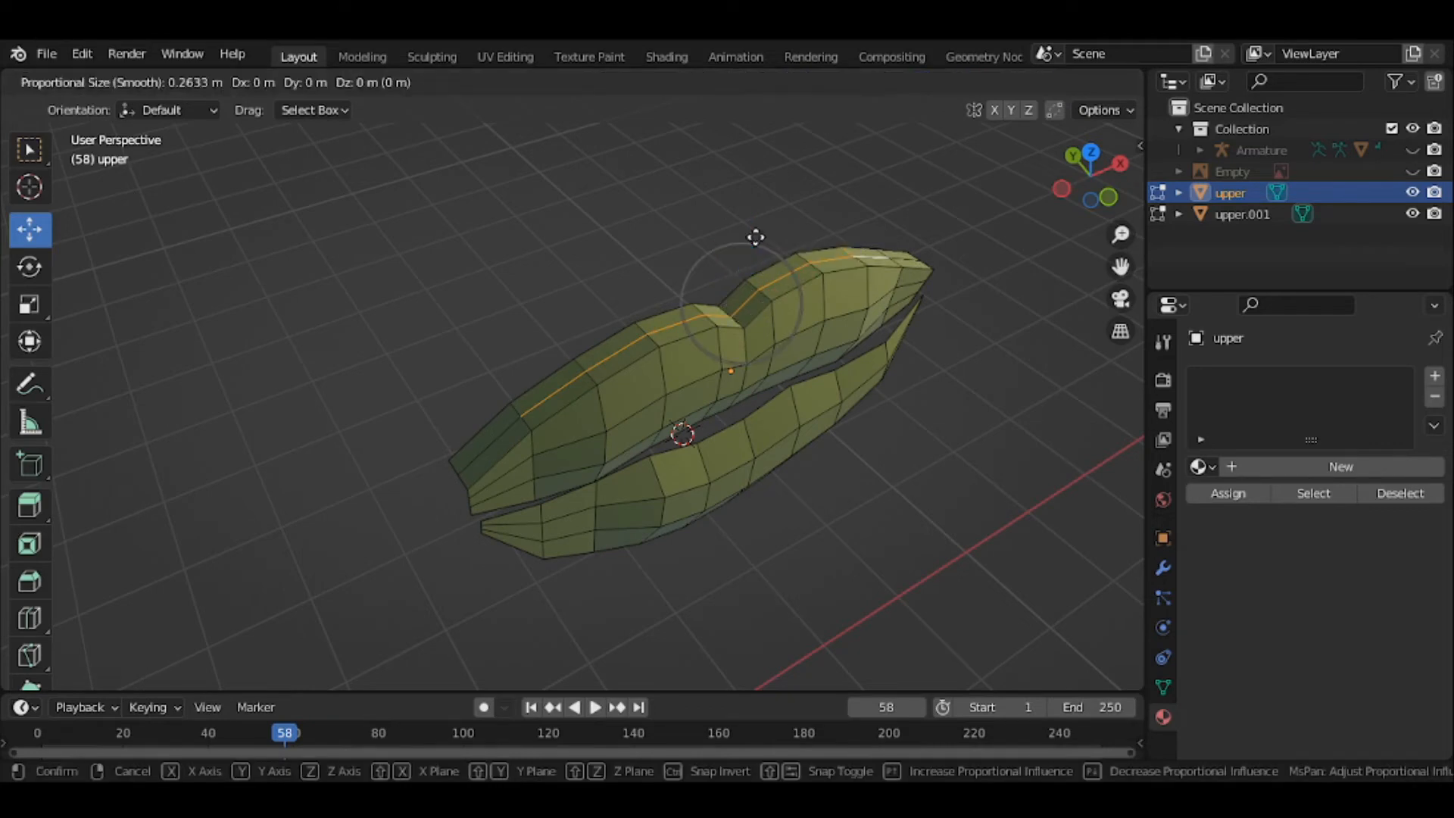
scroll(756, 237, "up", 5)
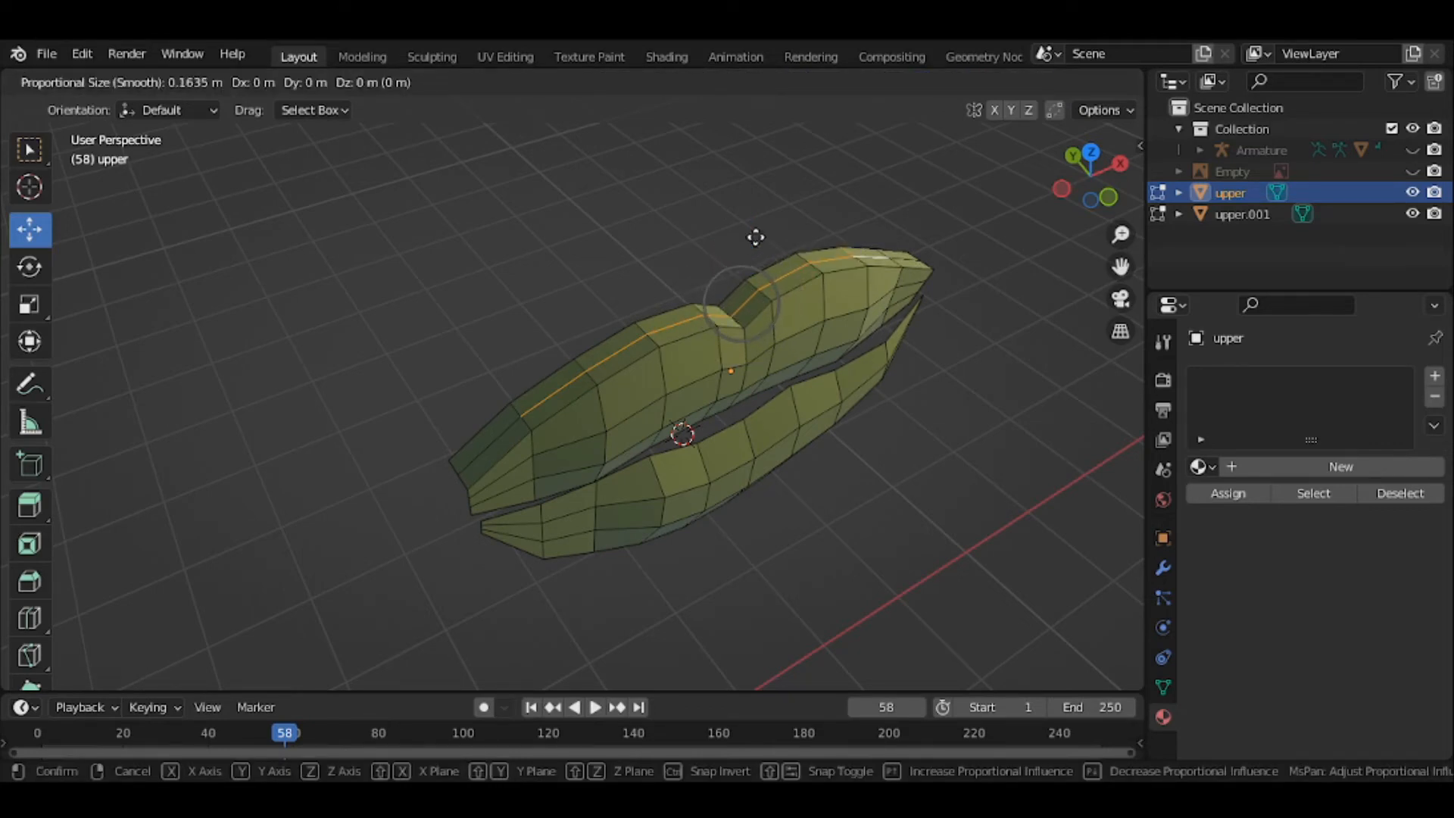
key("g")
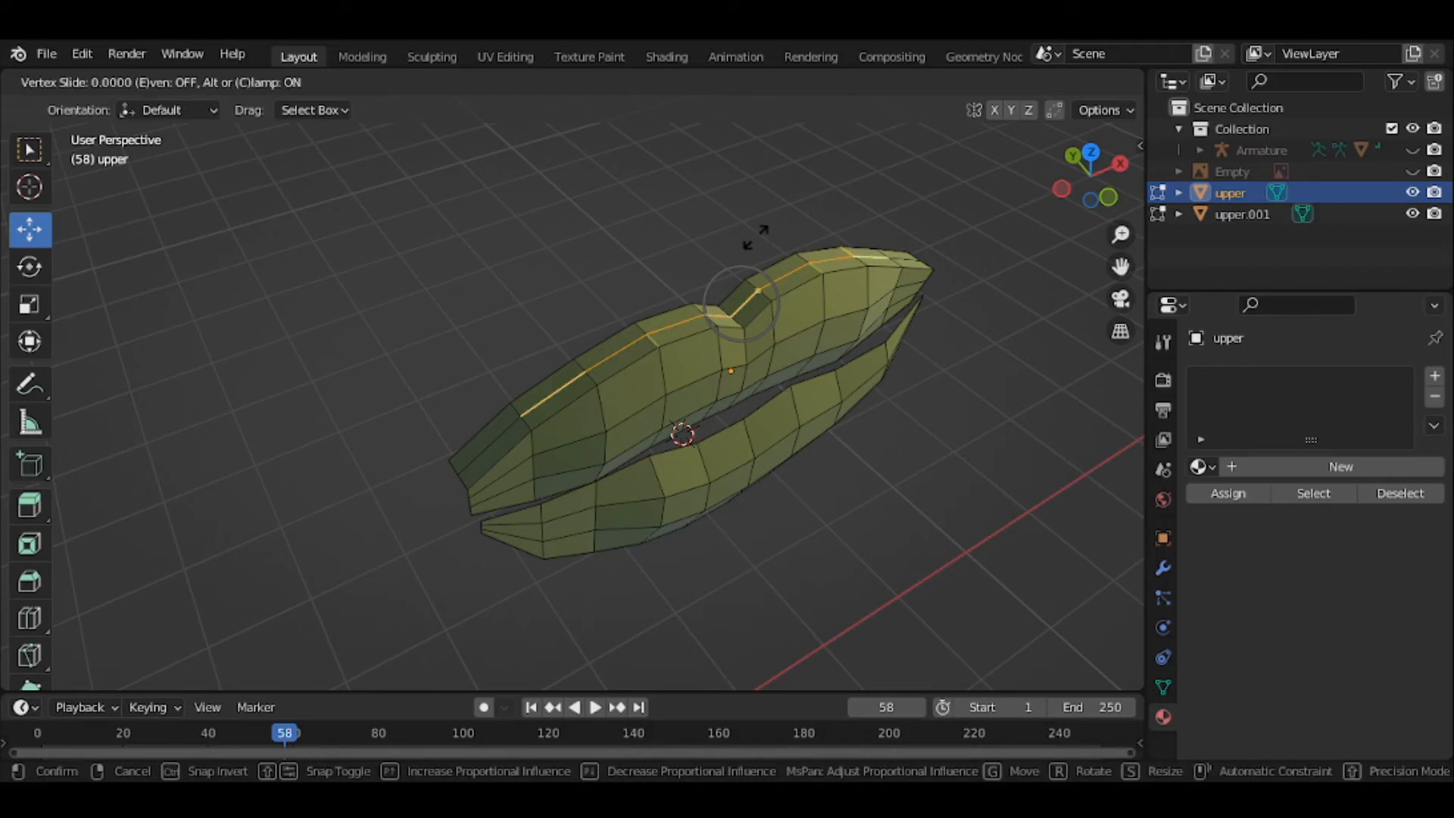
left_click(756, 231)
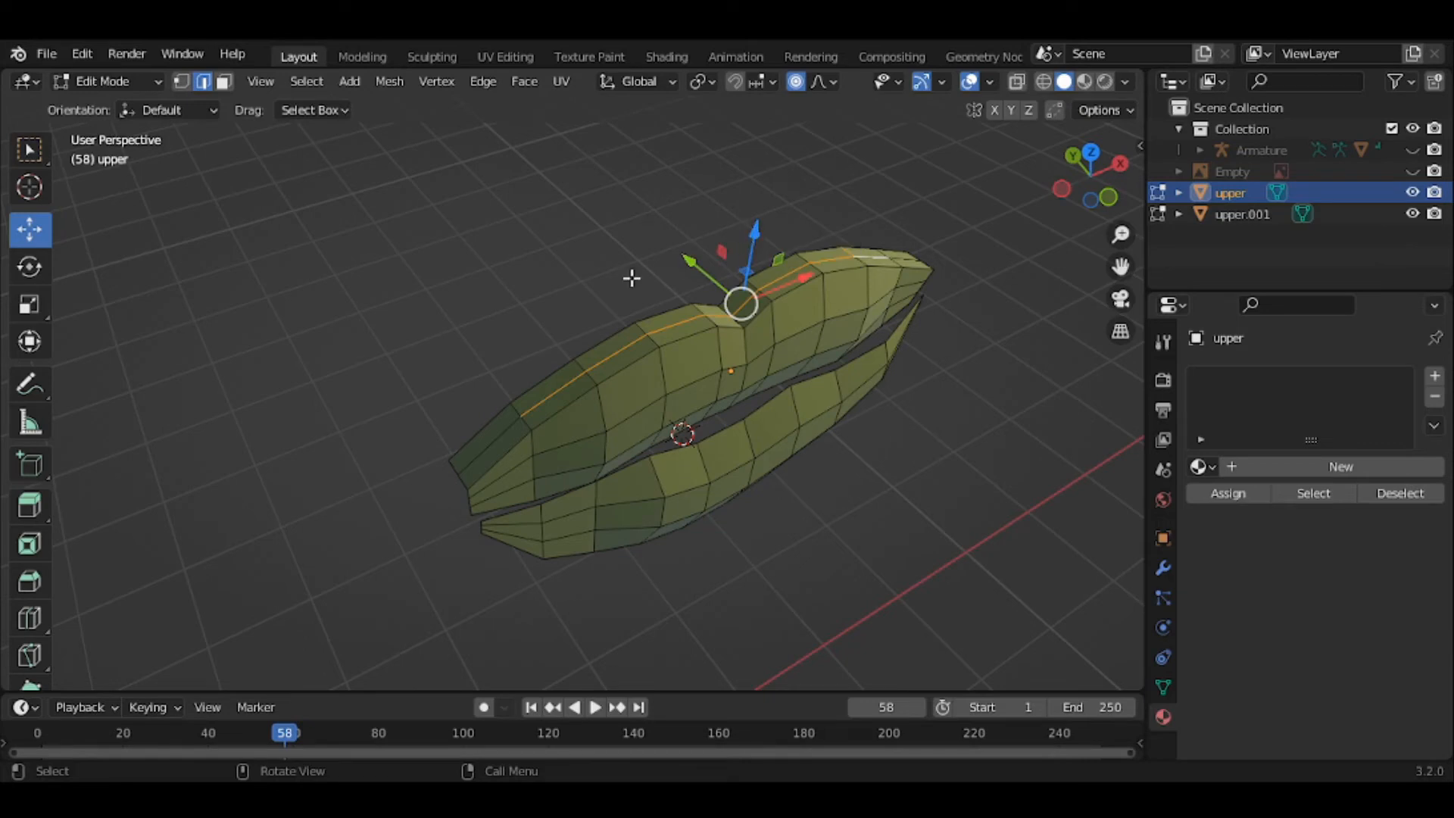
Select all geometry of both lip meshes and run Merge by Distance on it
key("a")
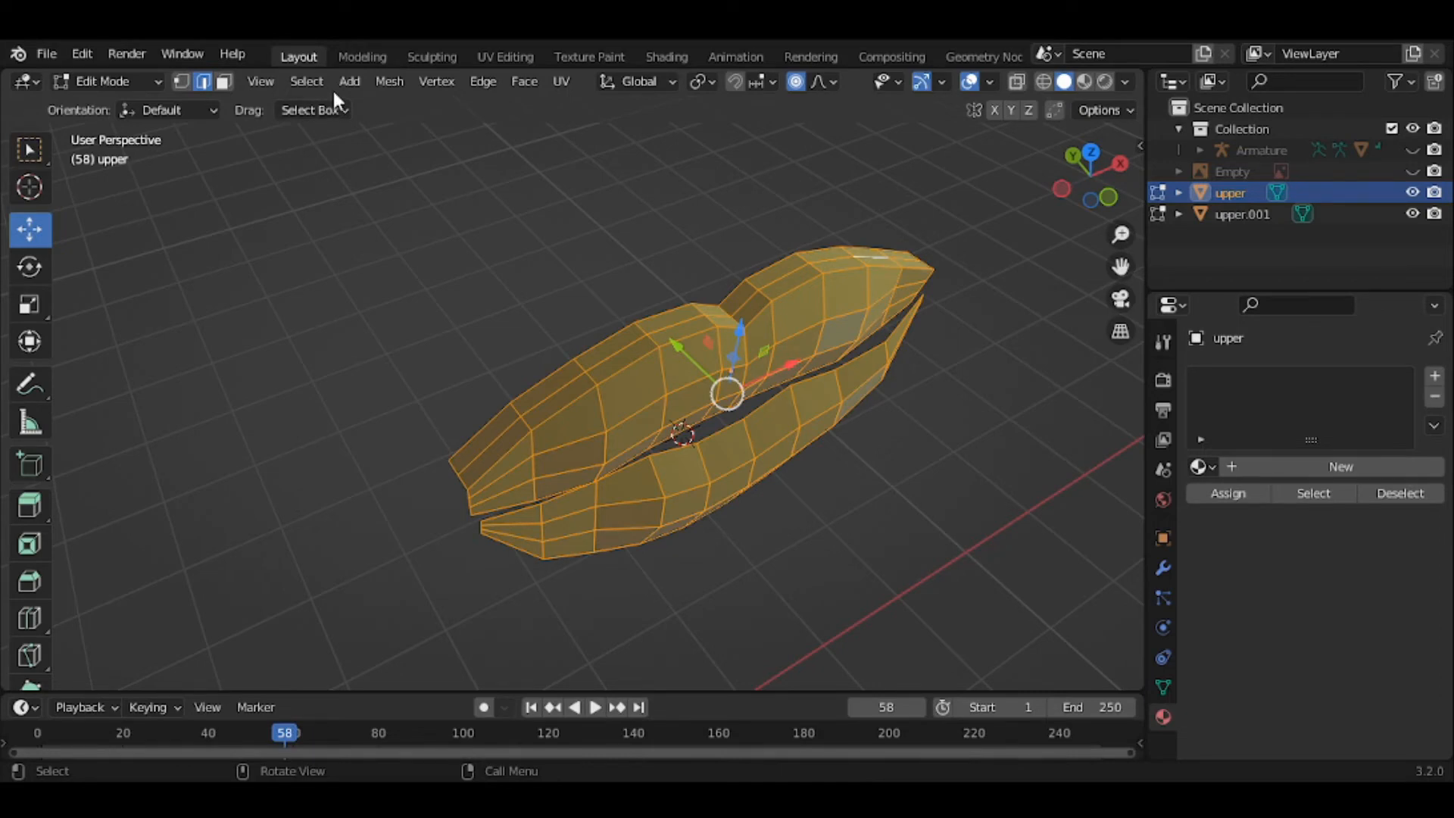
left_click(375, 86)
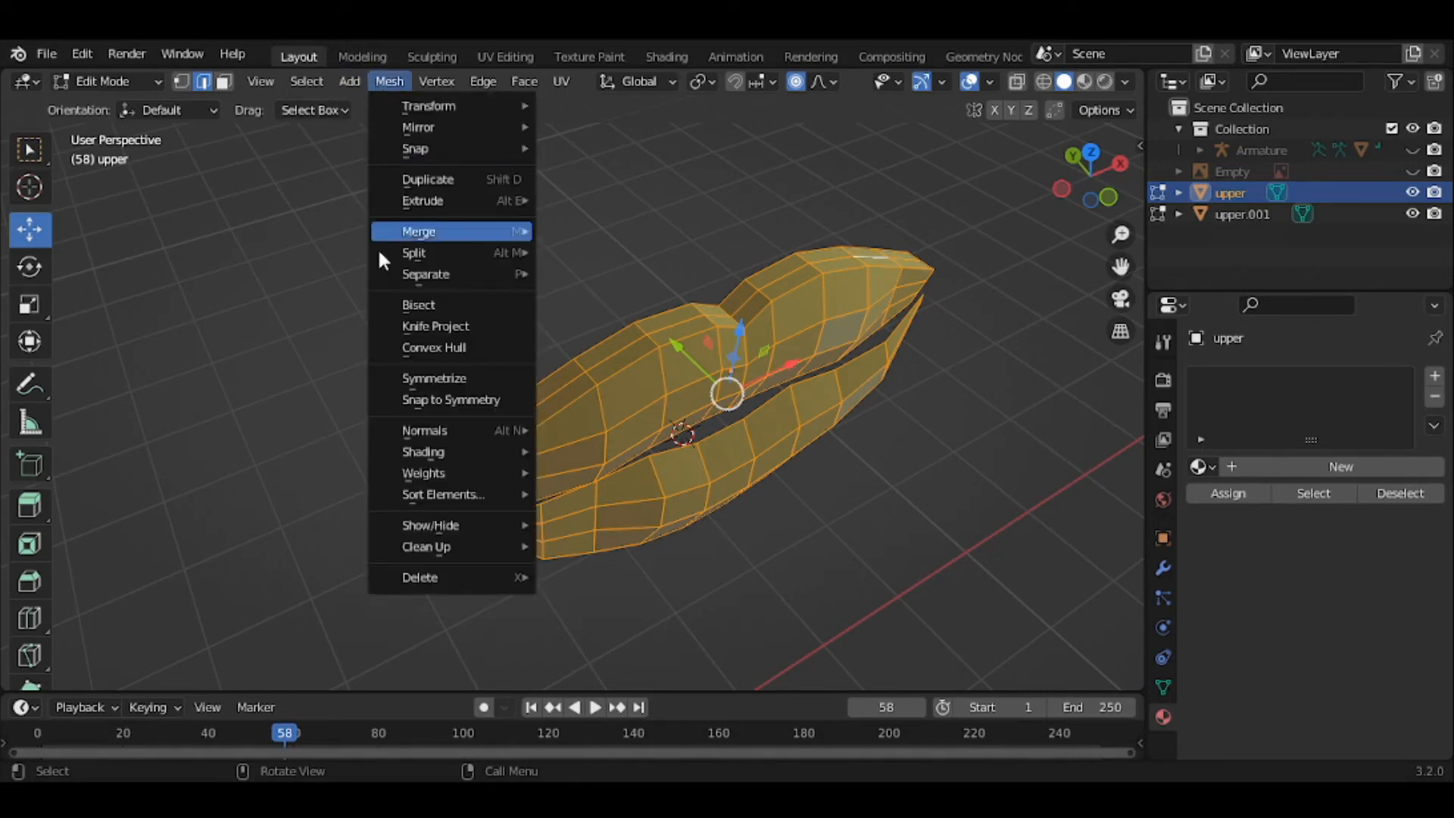
mouse_move(415, 530)
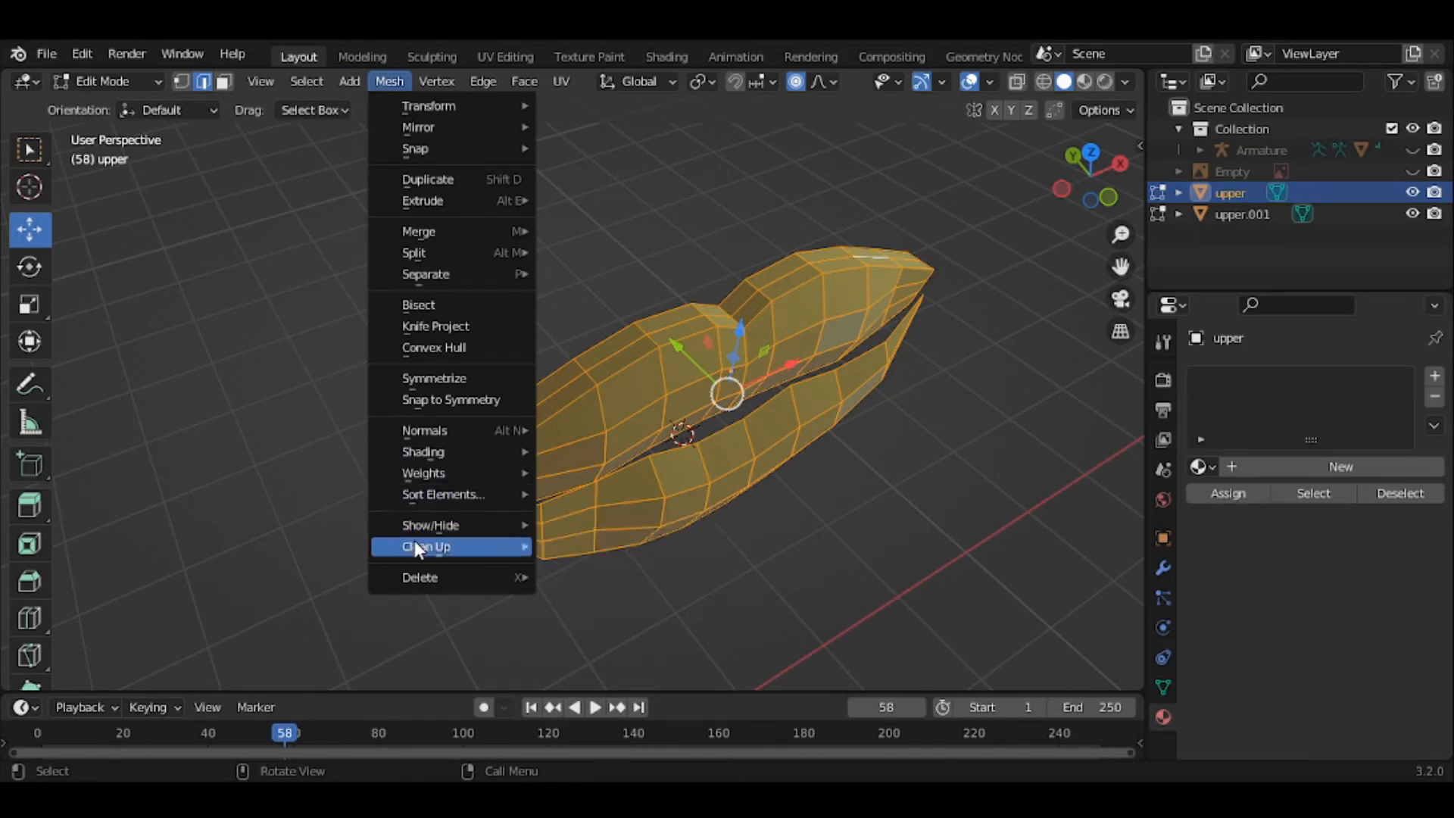
mouse_move(452, 545)
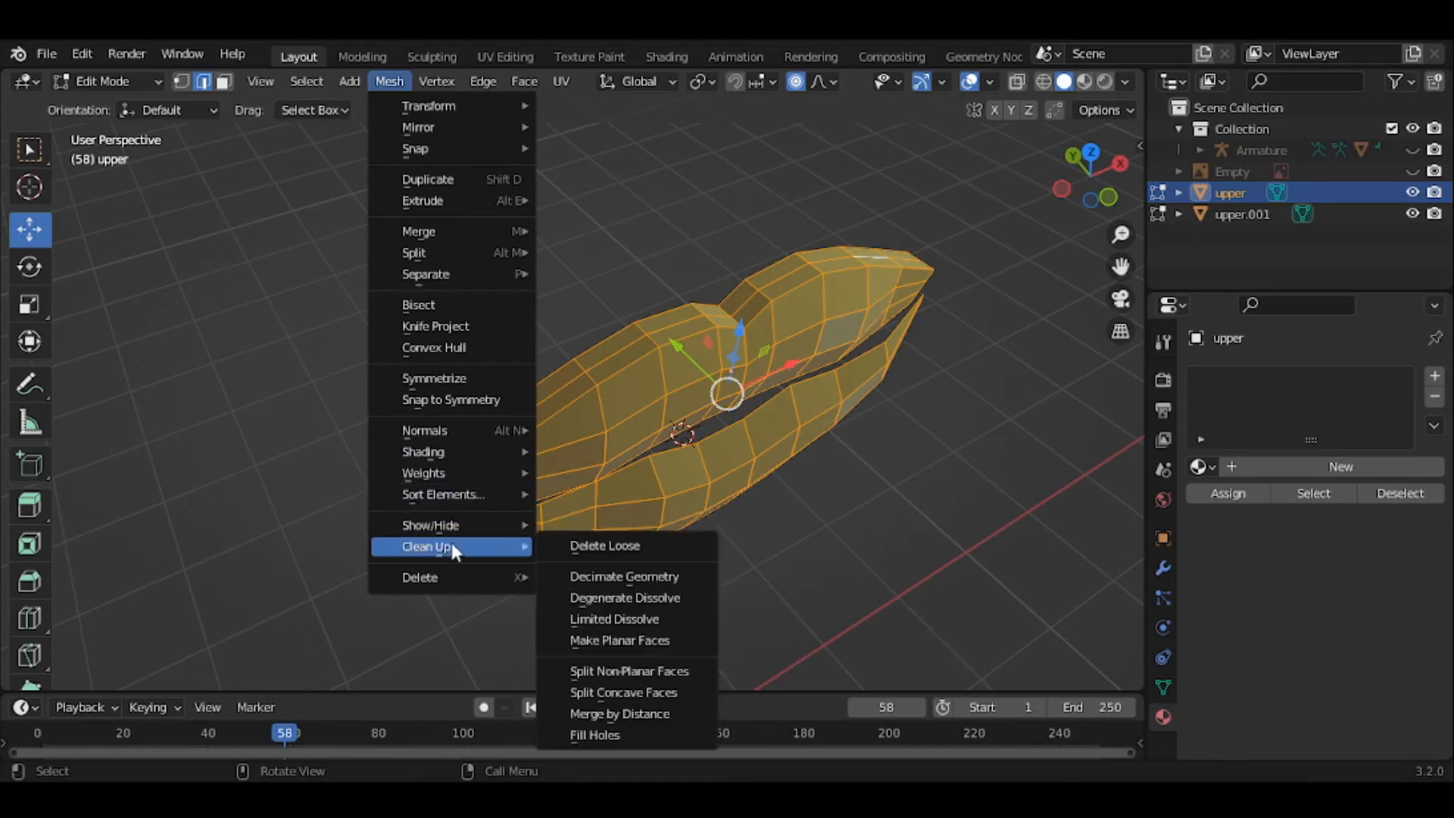
left_click(648, 706)
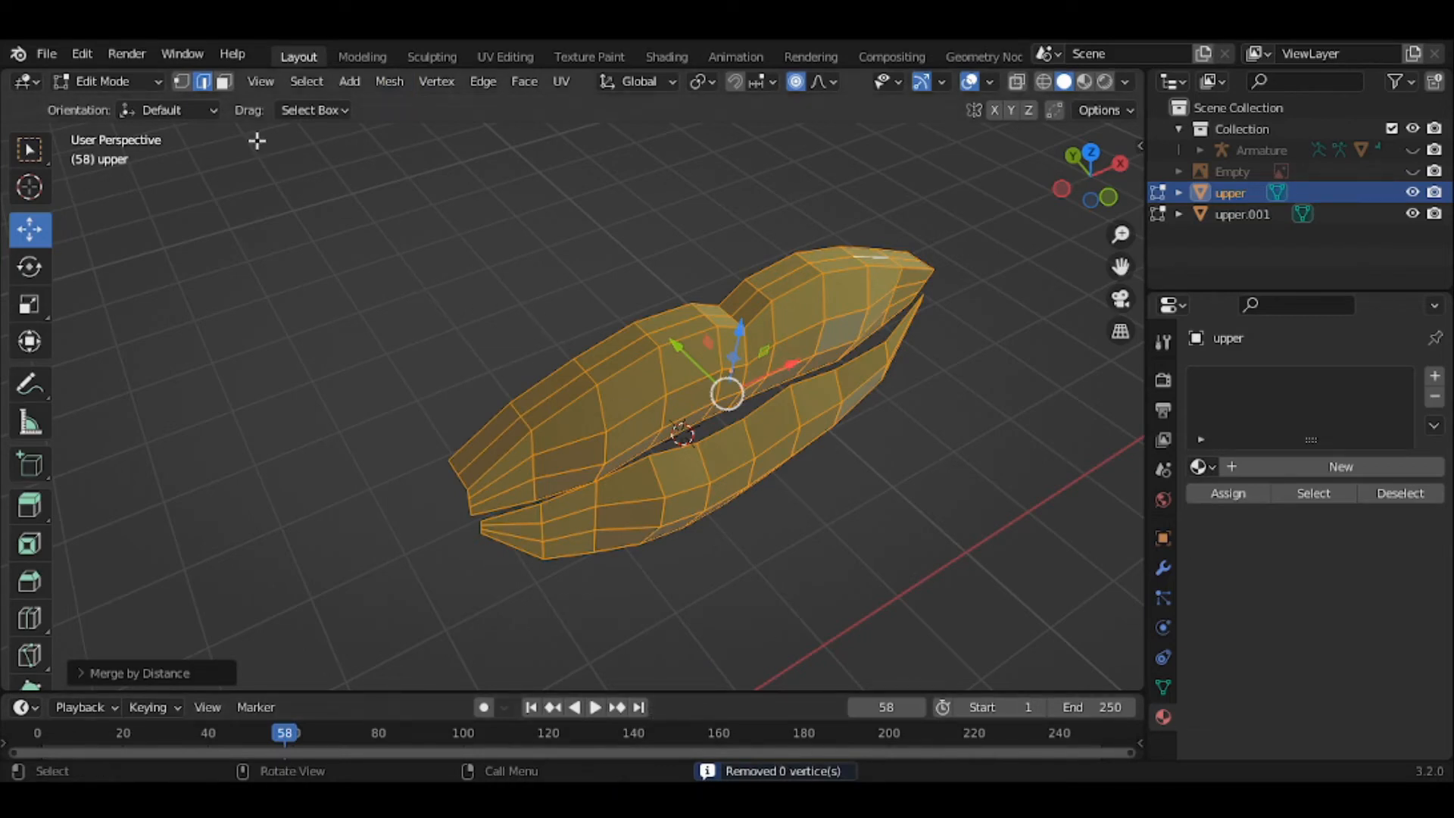
Clear the selection and select two adjoining centre edges of the upper lip's strip, starting one edge in from the mouth corner
key("alt+a")
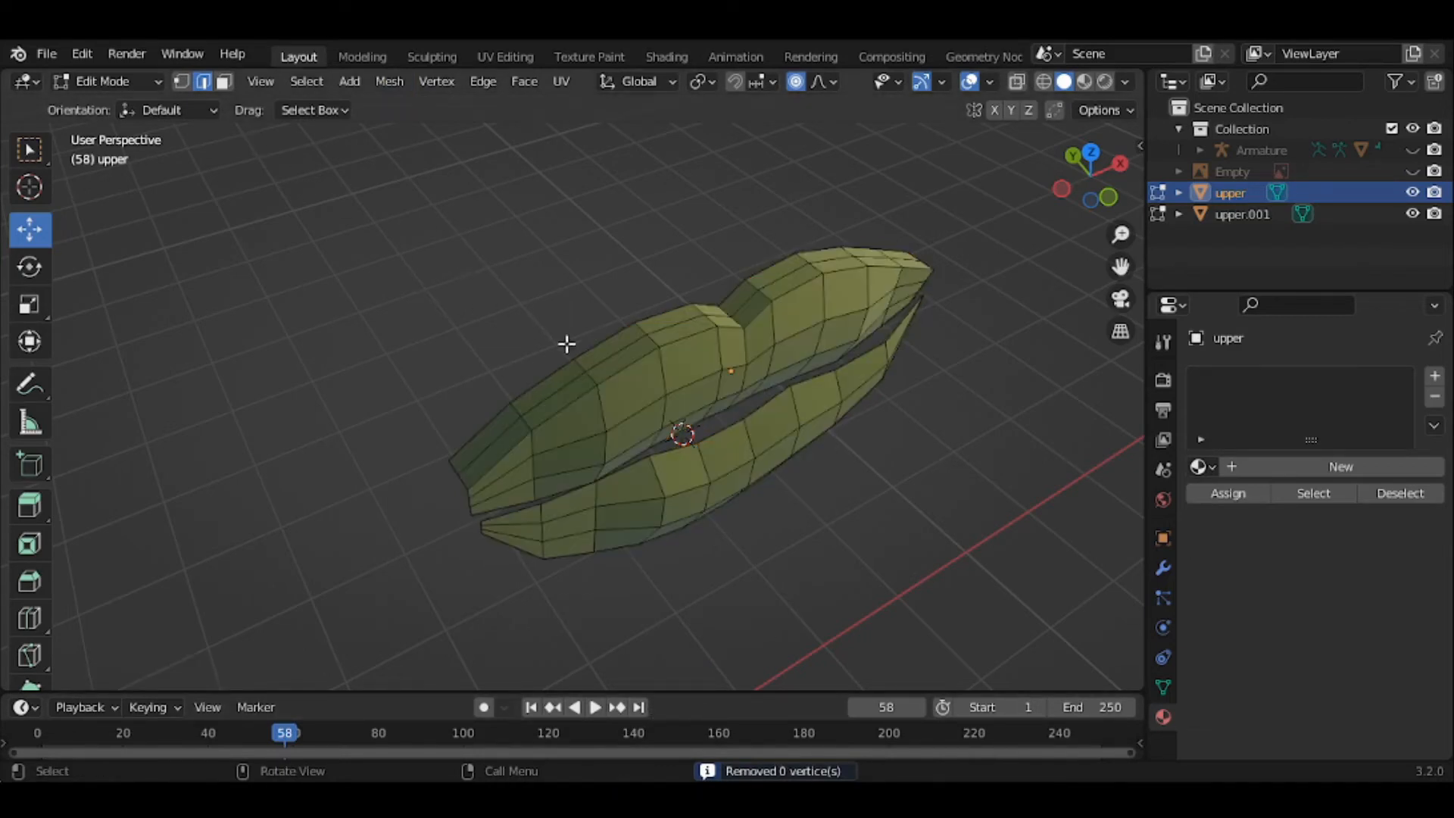
left_click(548, 397)
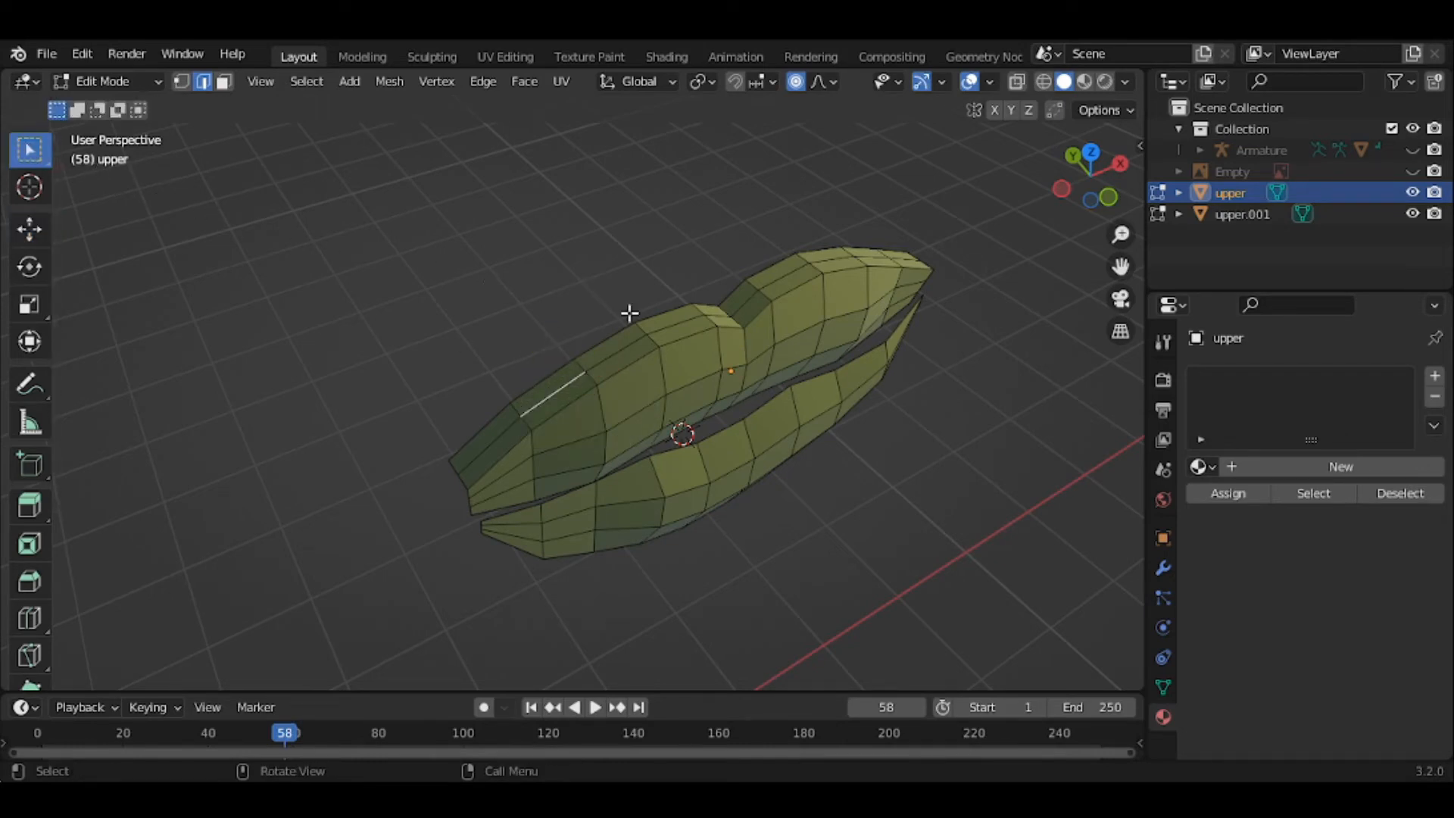
left_click(626, 341, "shift")
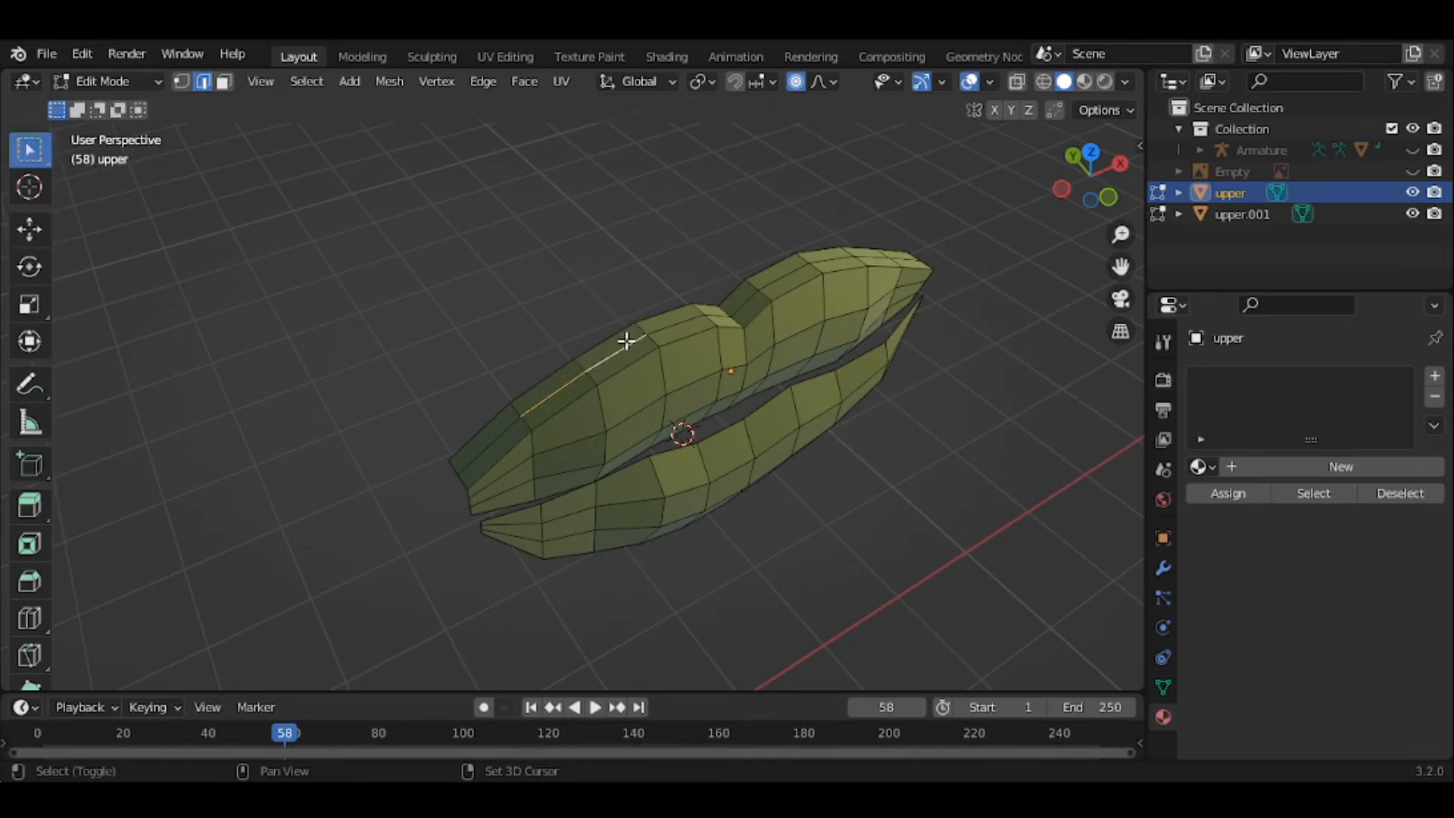
Try to raise the two selected edges about 0.06 m along the Z axis with a proportional size of 0.1635 m
key("g")
key("z")
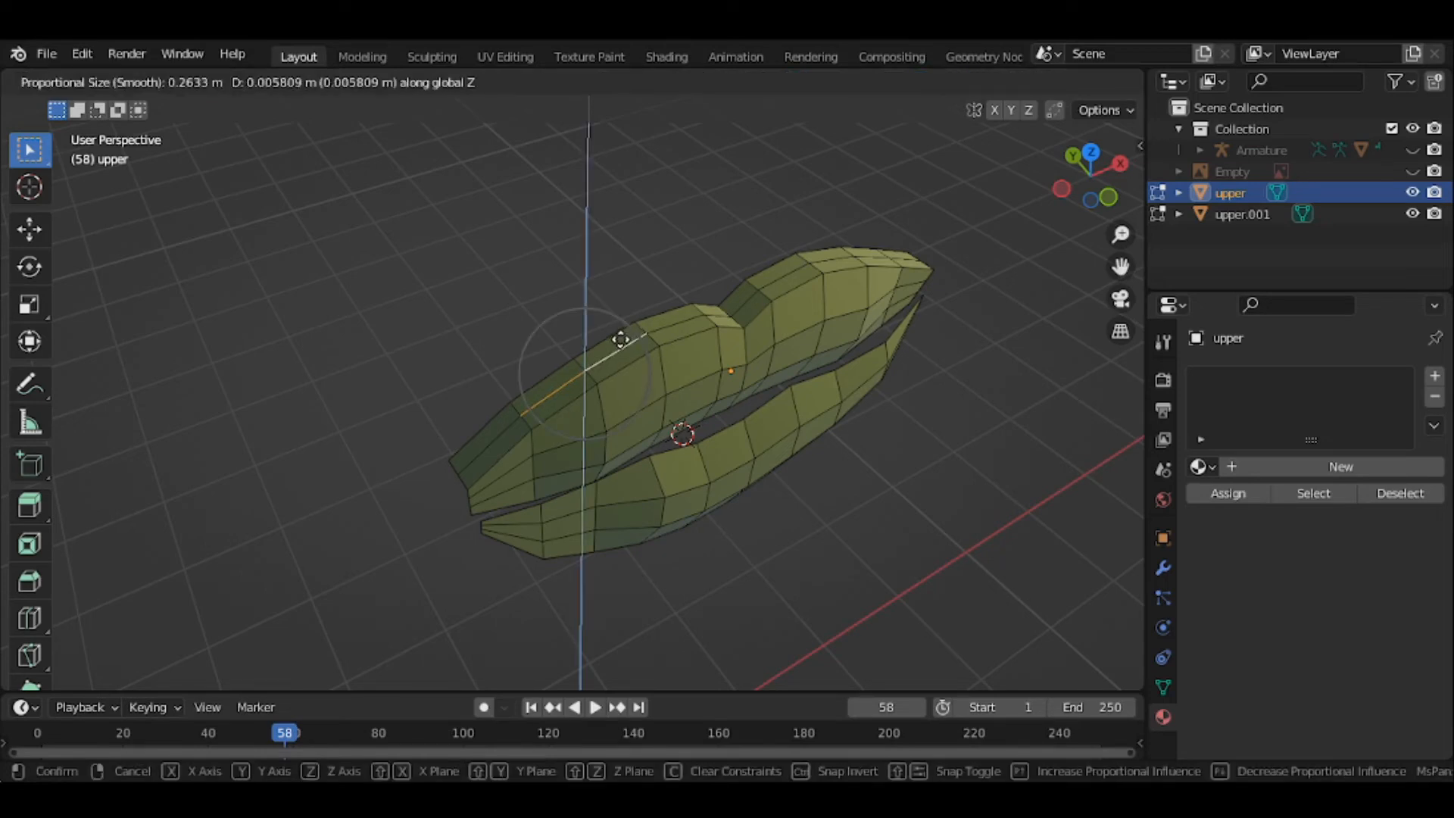
scroll(621, 333, "up", 5)
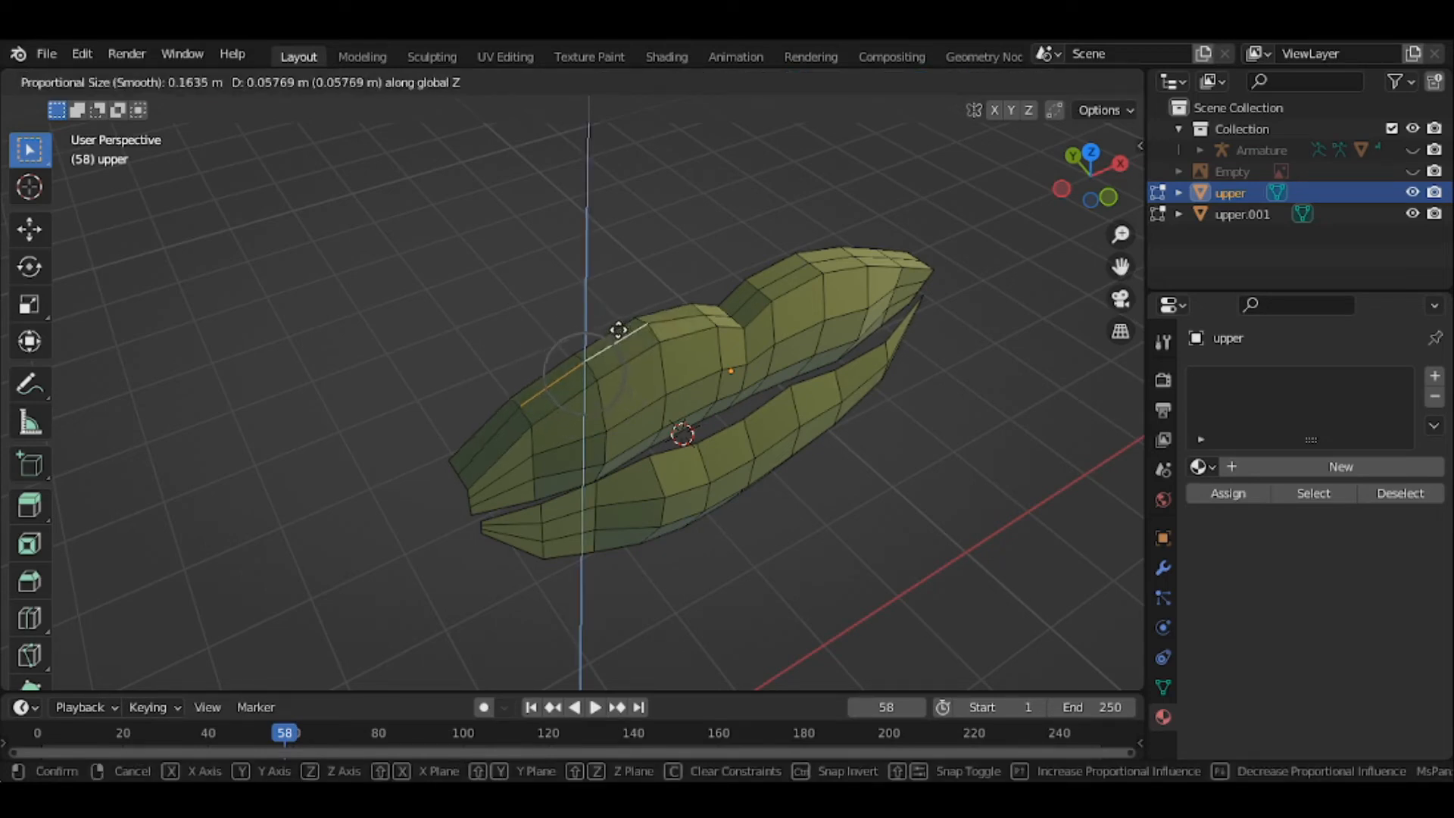
left_click(619, 329)
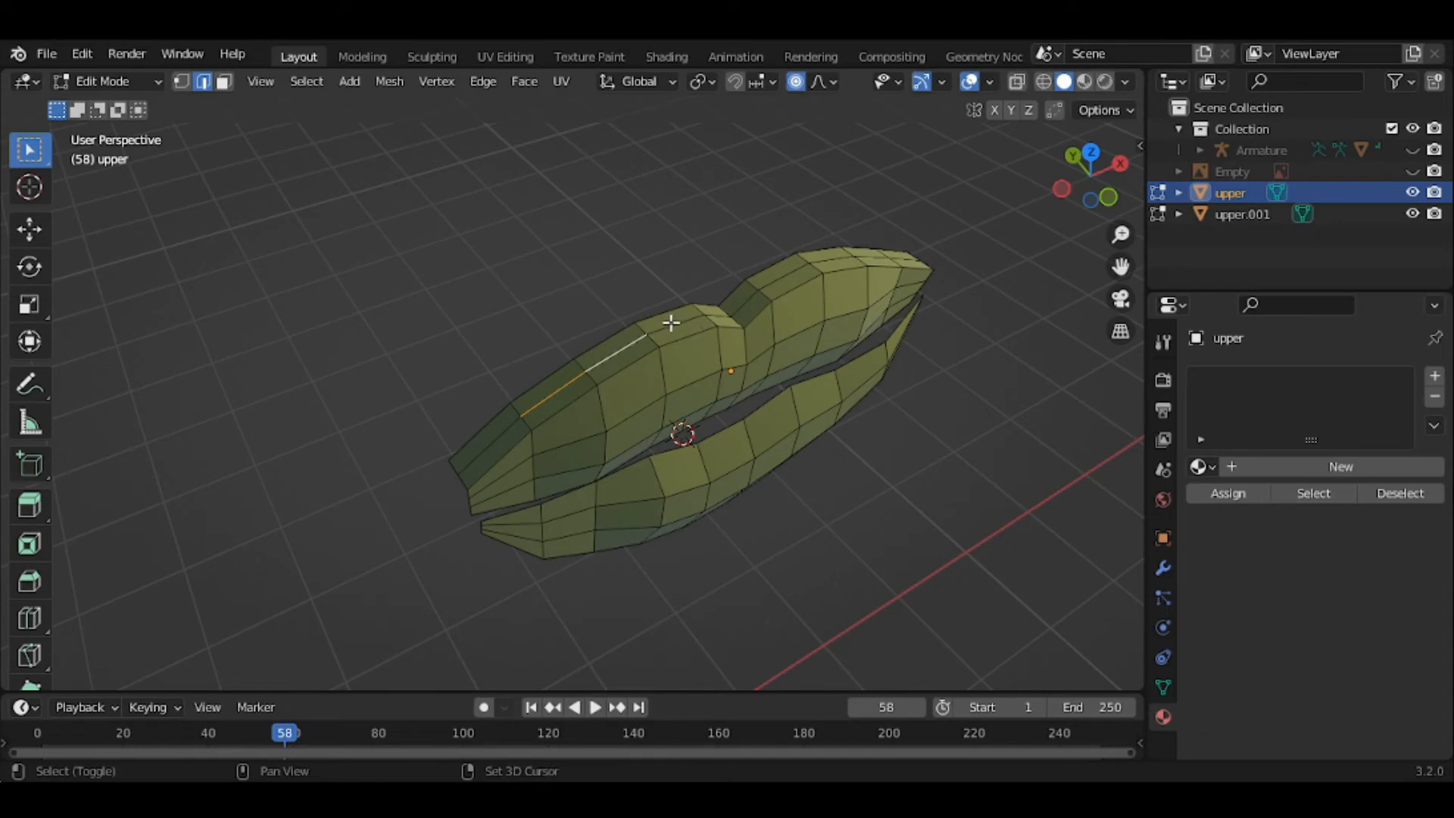
Extend the selection along the upper lip strip's centre edges, stopping one edge short of the opposite mouth corner
left_click(670, 322, "shift")
middle_click_drag(670, 322, 620, 351)
left_click(732, 357, "shift")
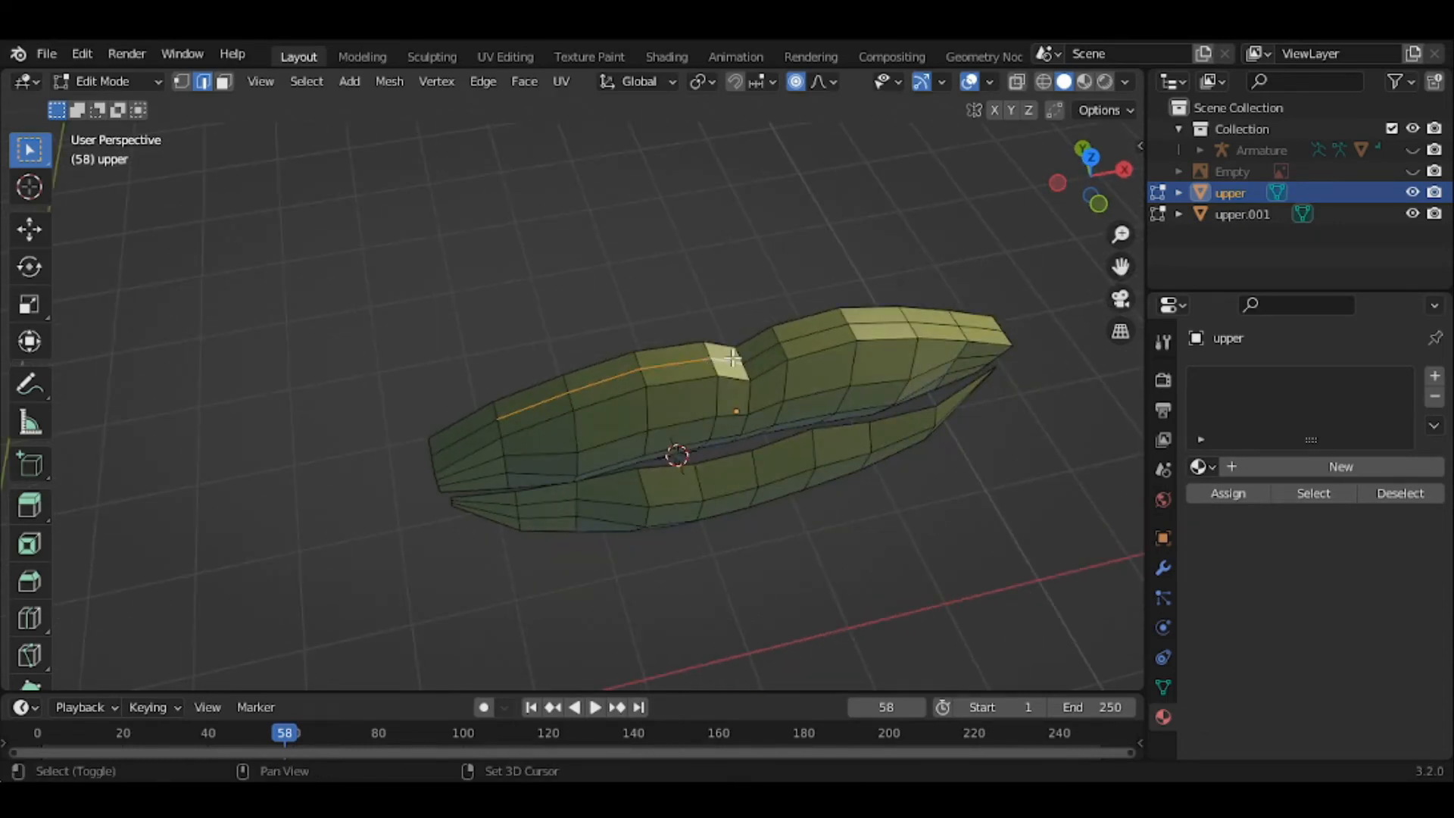
left_click(761, 354, "shift")
left_click(800, 338, "shift")
left_click(902, 320, "shift")
left_click(927, 320, "shift")
Raise the upper lip's selected centre edges about 0.04 m along the Z axis with a proportional size of 0.1351 m
key("g")
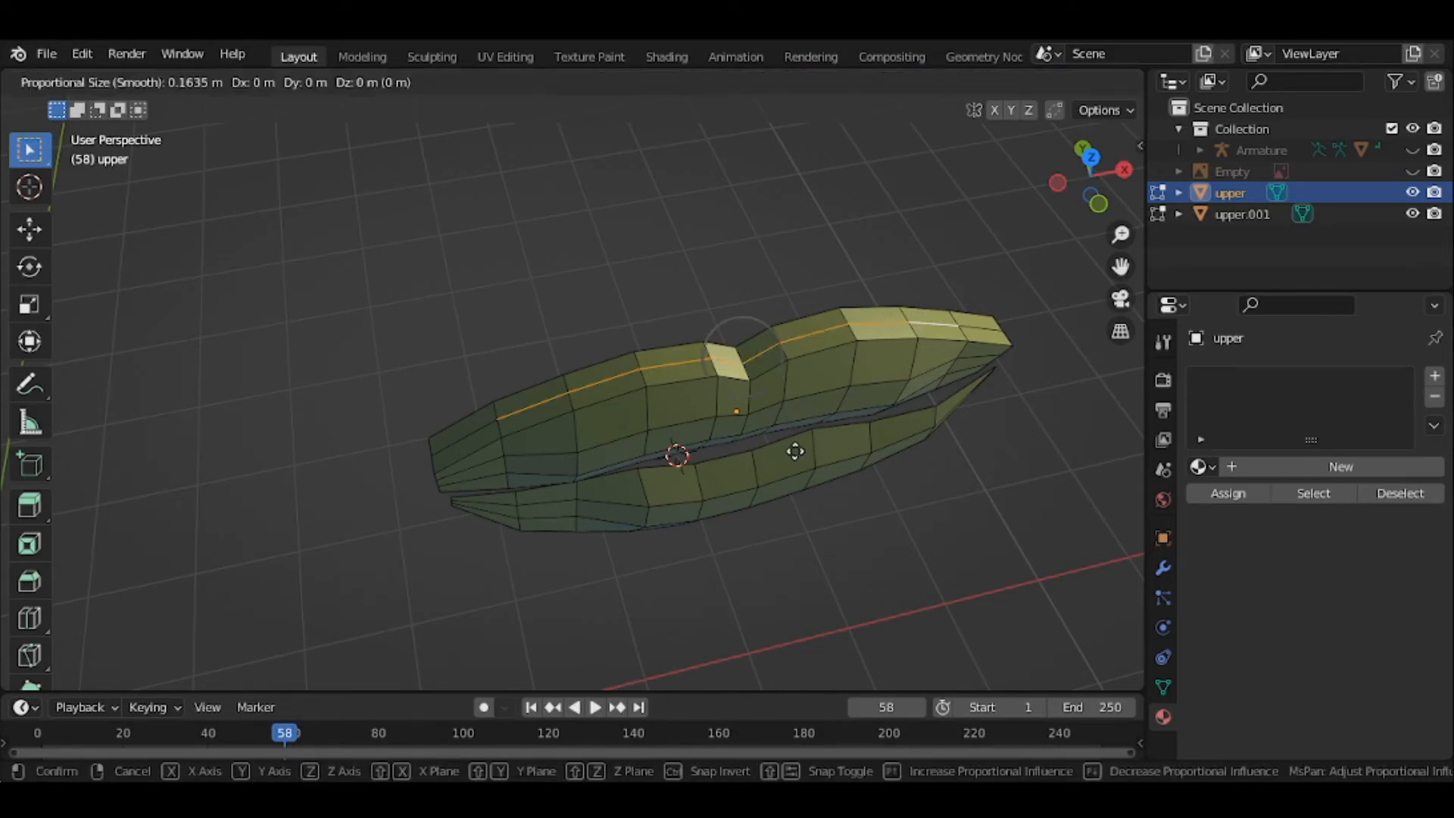
key("z")
scroll(794, 451, "up", 2)
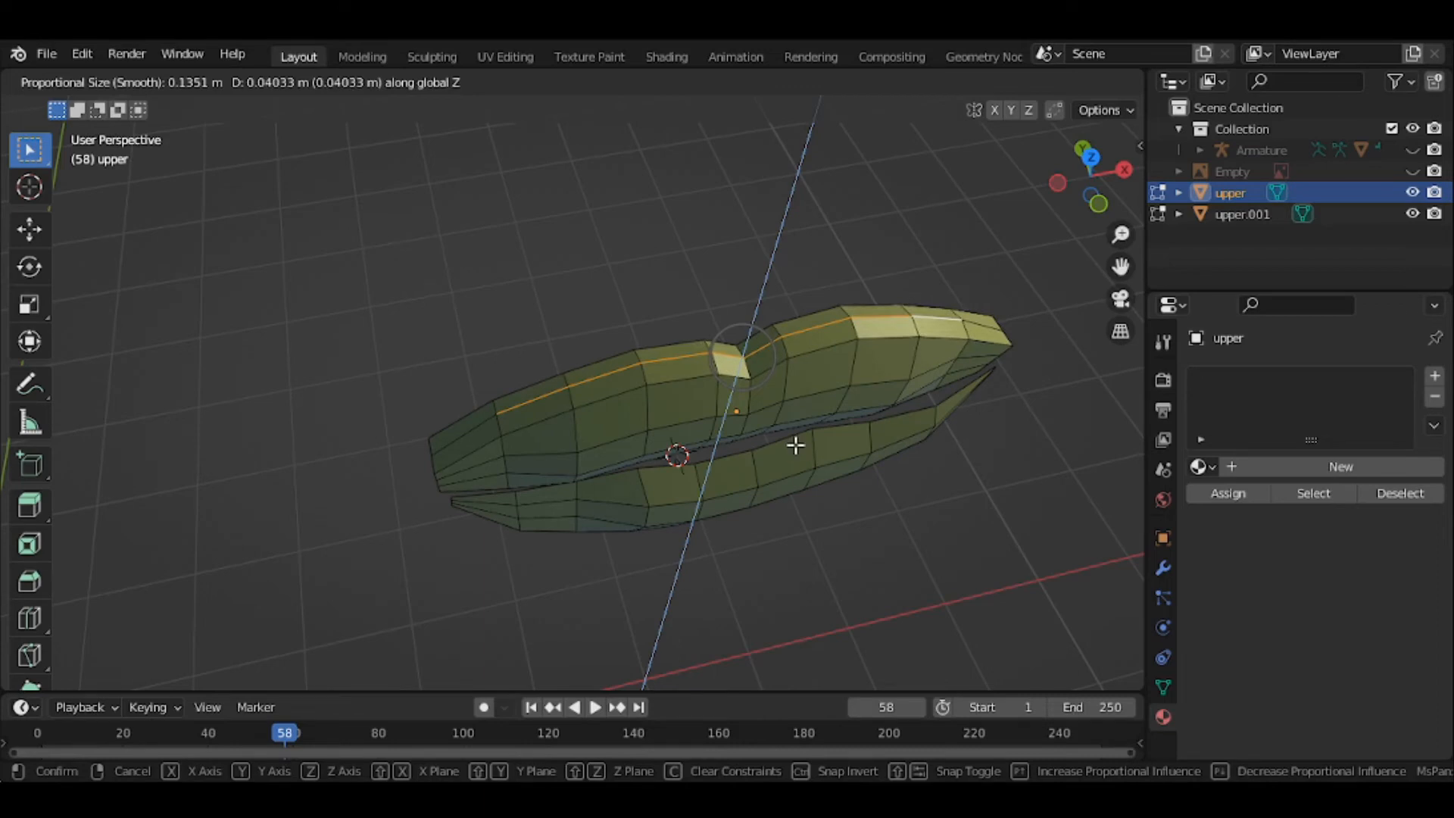
left_click(795, 445)
Select all the edges along the lower lip's bottom outline, from one mouth corner to the other
left_click(790, 476)
middle_click_drag(779, 510, 873, 424)
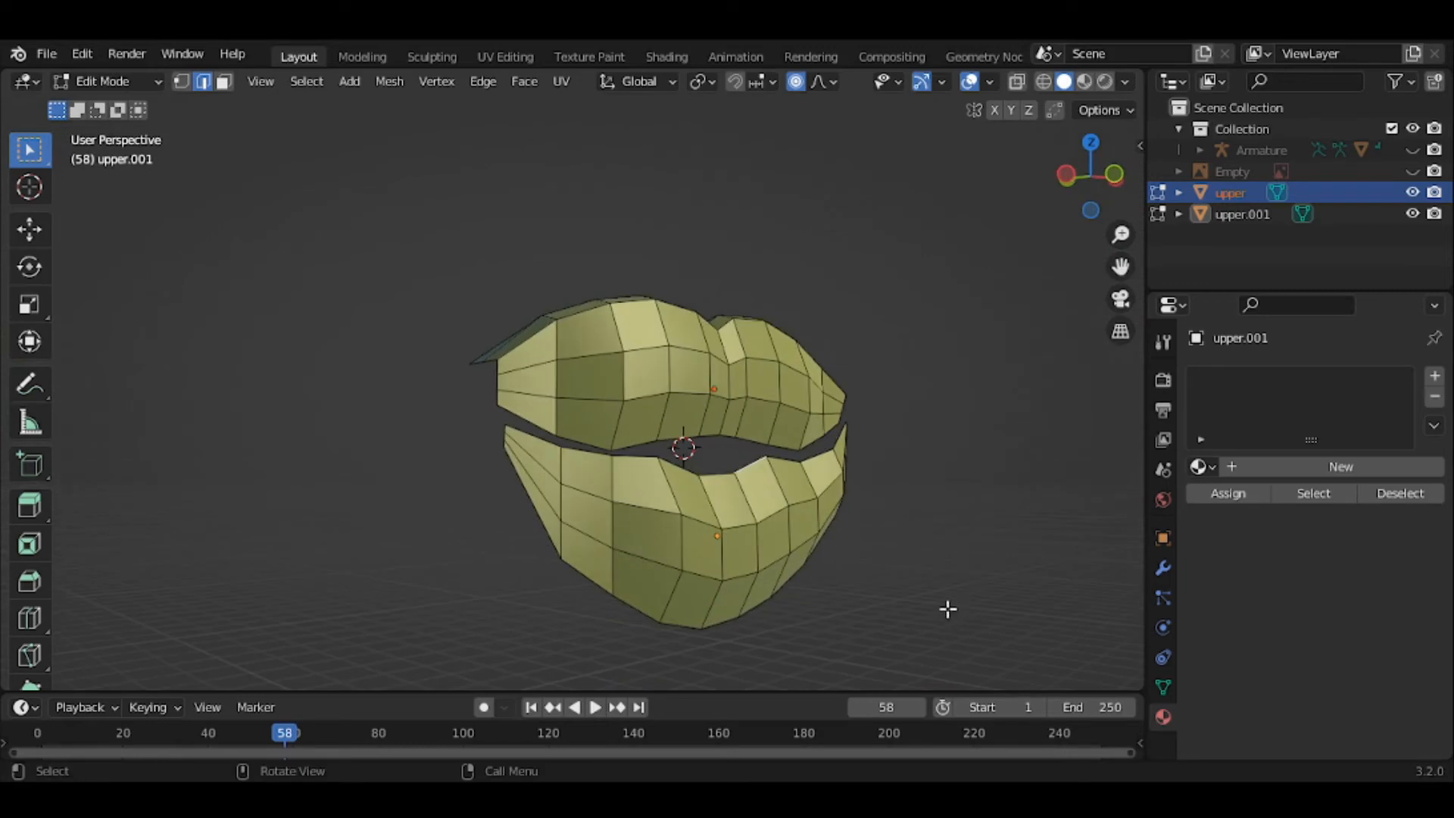
middle_click_drag(947, 609, 913, 503)
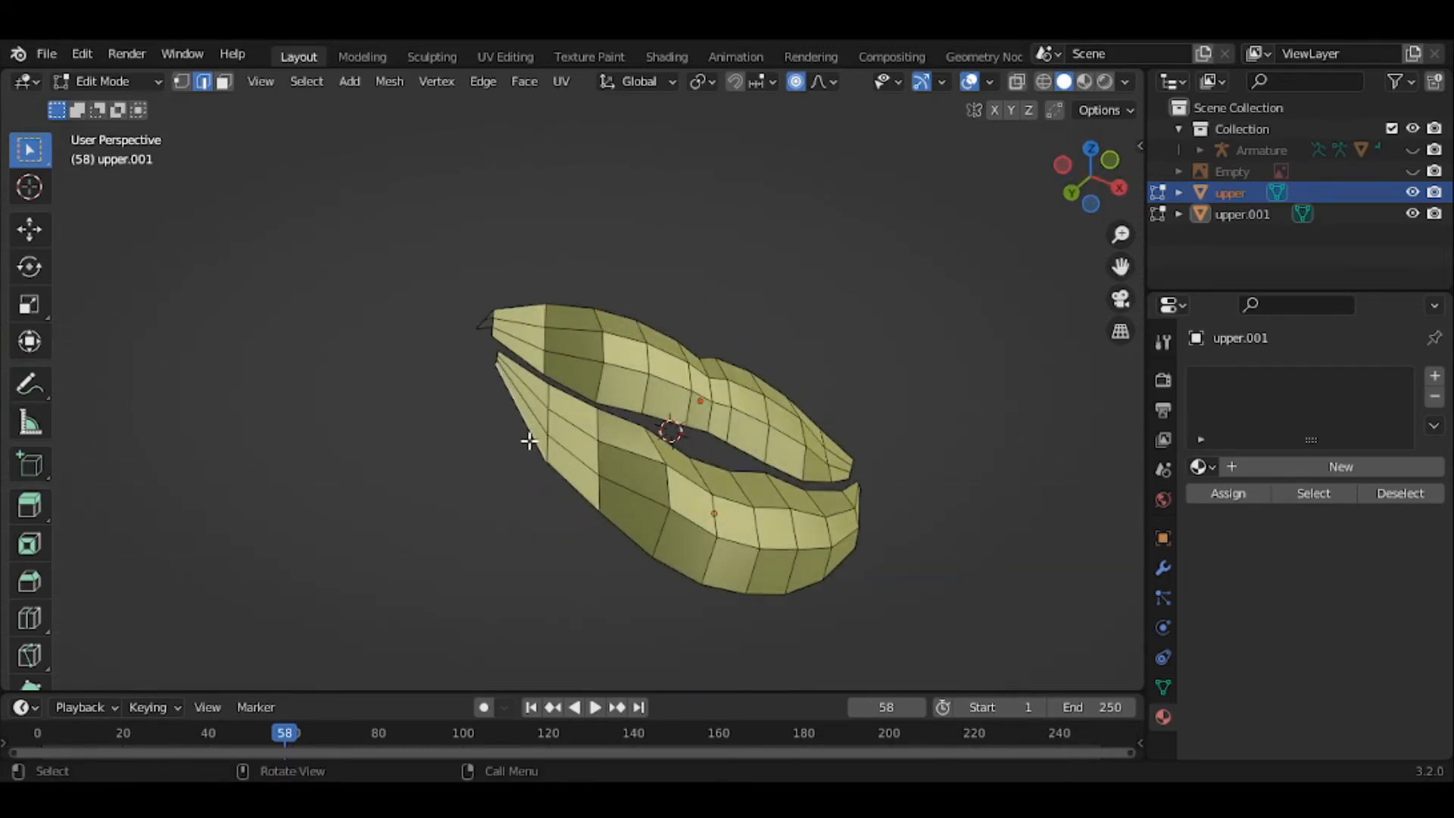
left_click(587, 501, "shift")
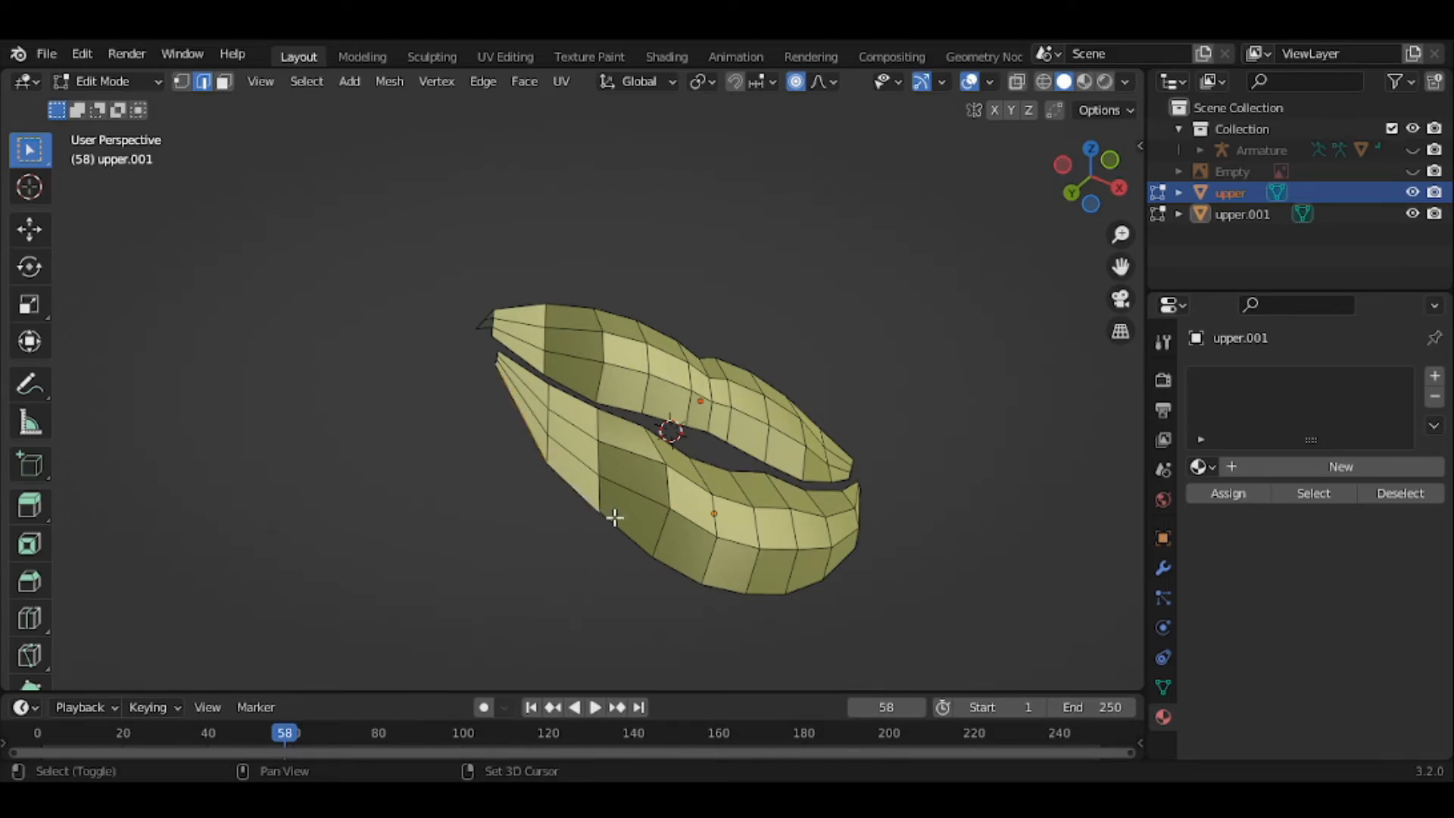
left_click(668, 567, "shift")
left_click(715, 579, "shift")
left_click(731, 592, "shift")
left_click(784, 593, "shift")
left_click(805, 588, "shift")
middle_click_drag(802, 584, 643, 636)
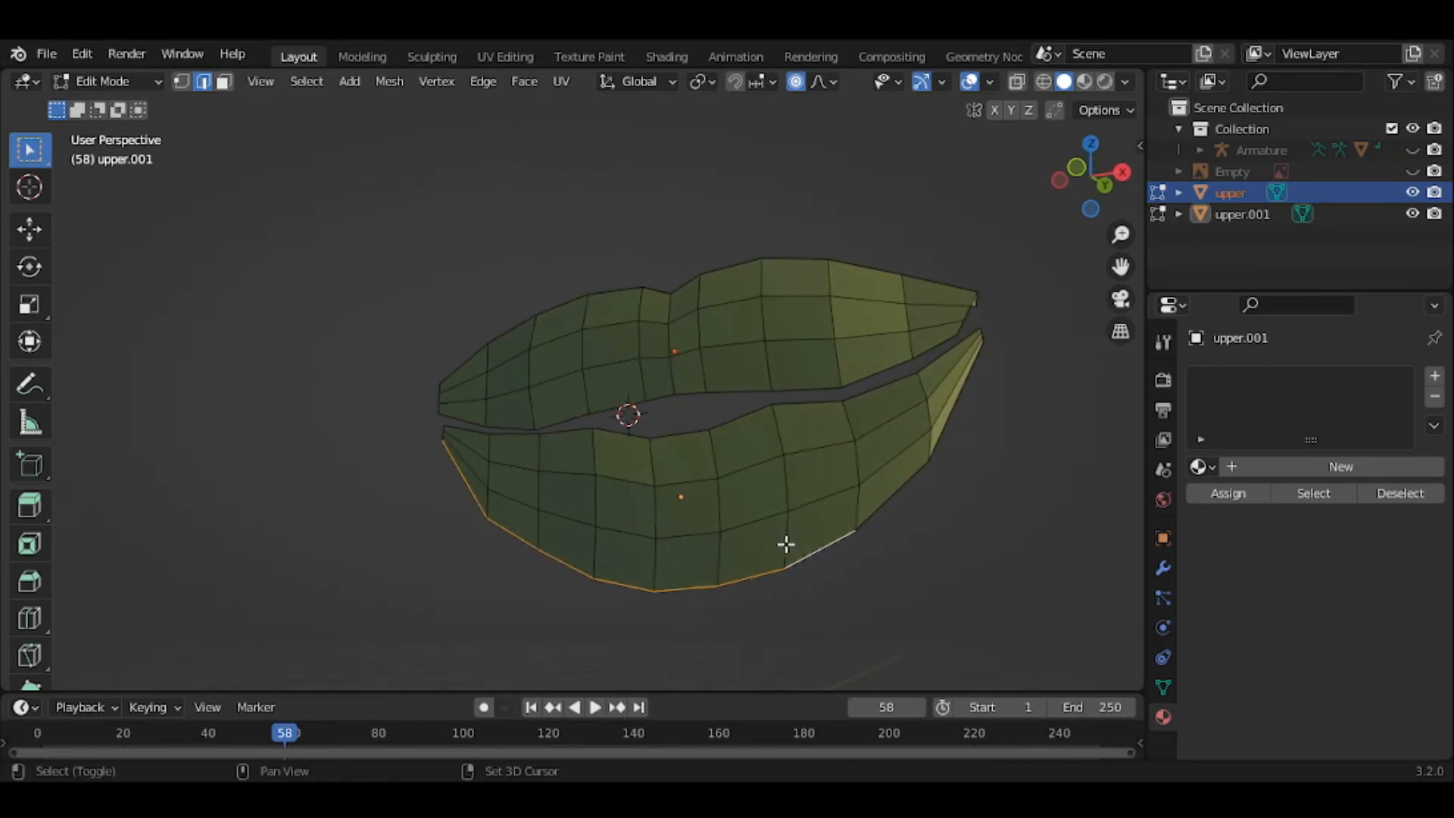
left_click(876, 498, "shift")
left_click(938, 437, "shift")
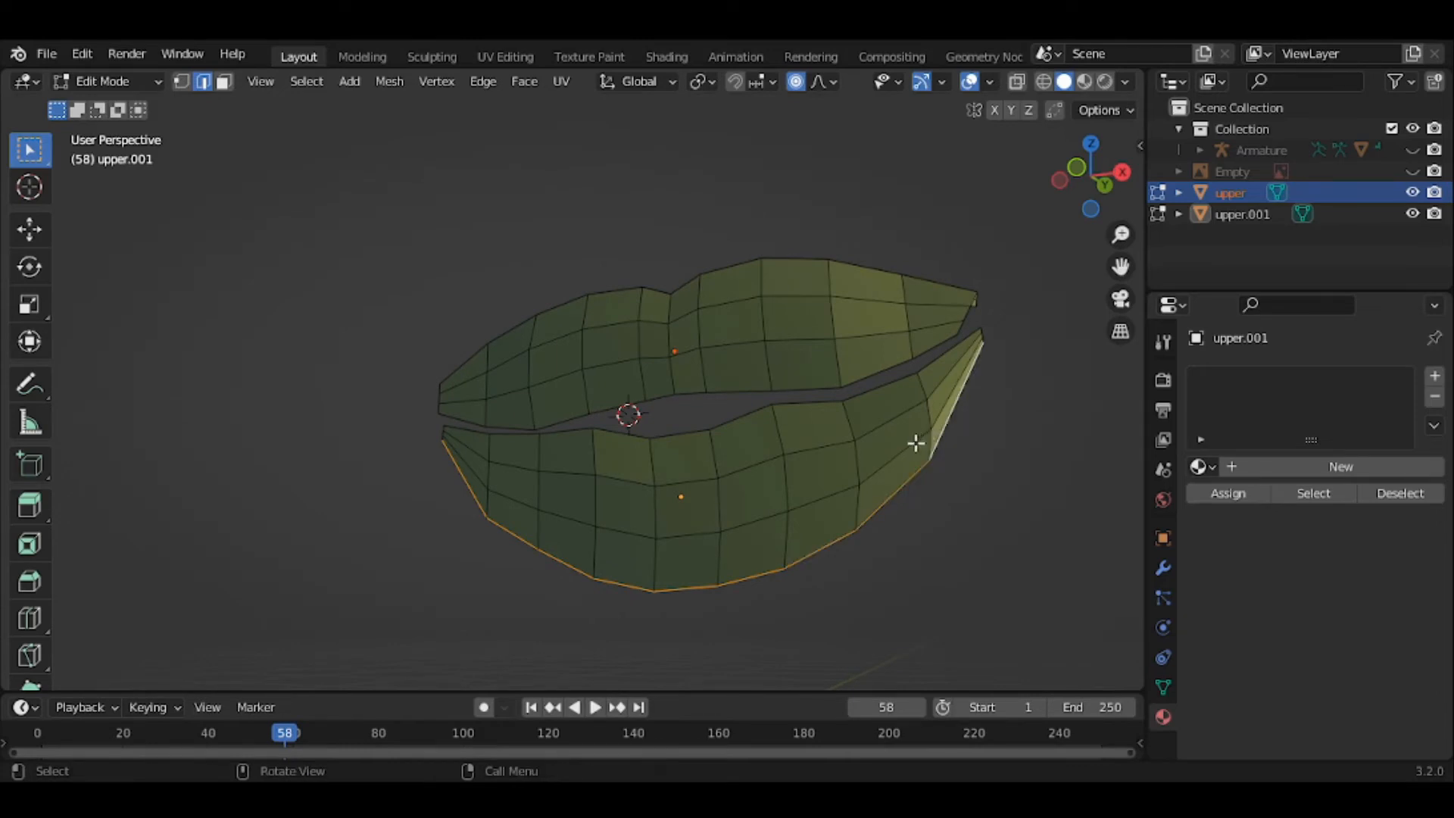
Extrude the lower lip's selected bottom outline backward along the Y axis to match the depth of the upper lip's strip, and deselect it
scroll(868, 481, "down", 2)
middle_click_drag(862, 484, 637, 563)
key("e")
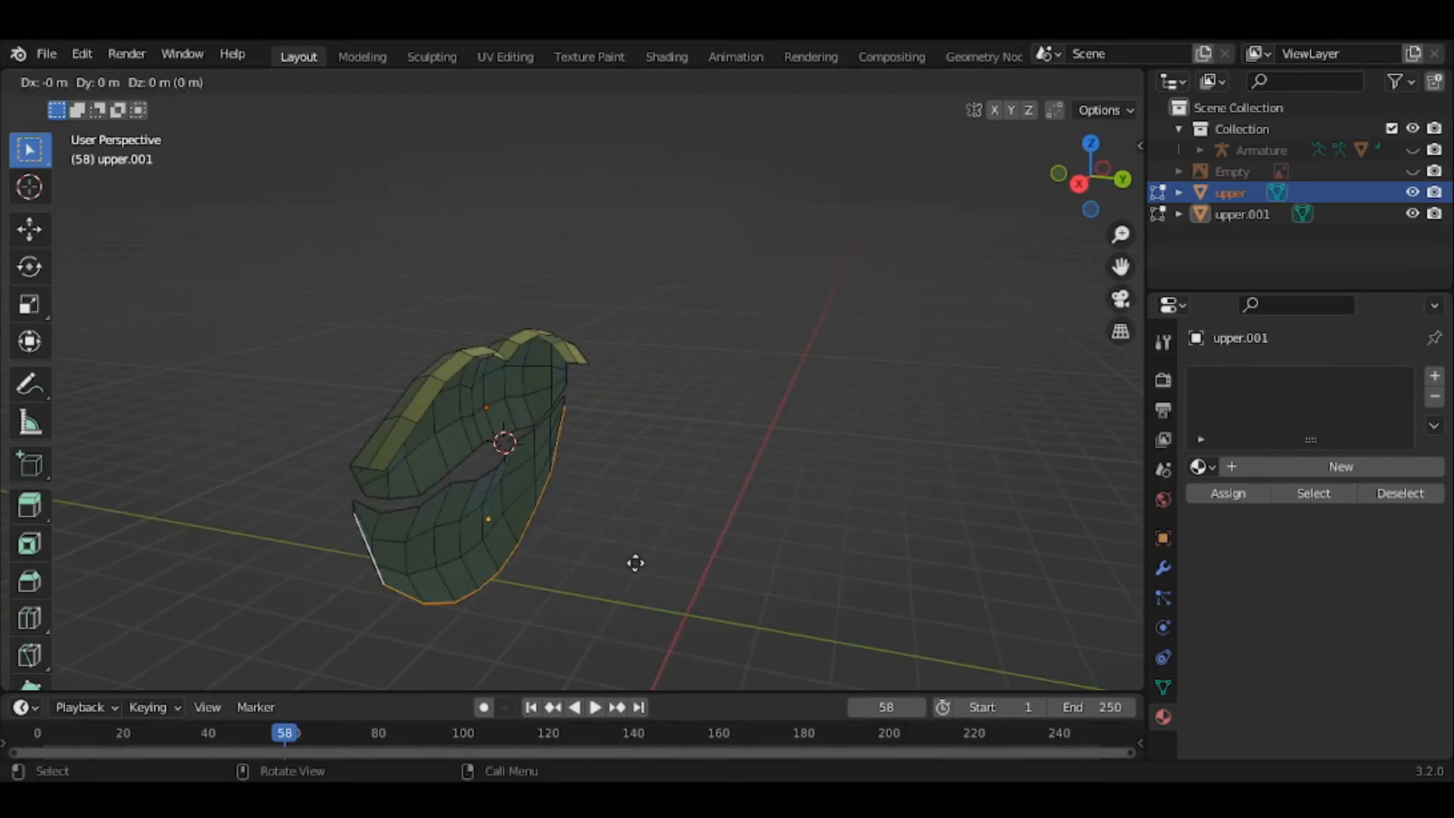
key("y")
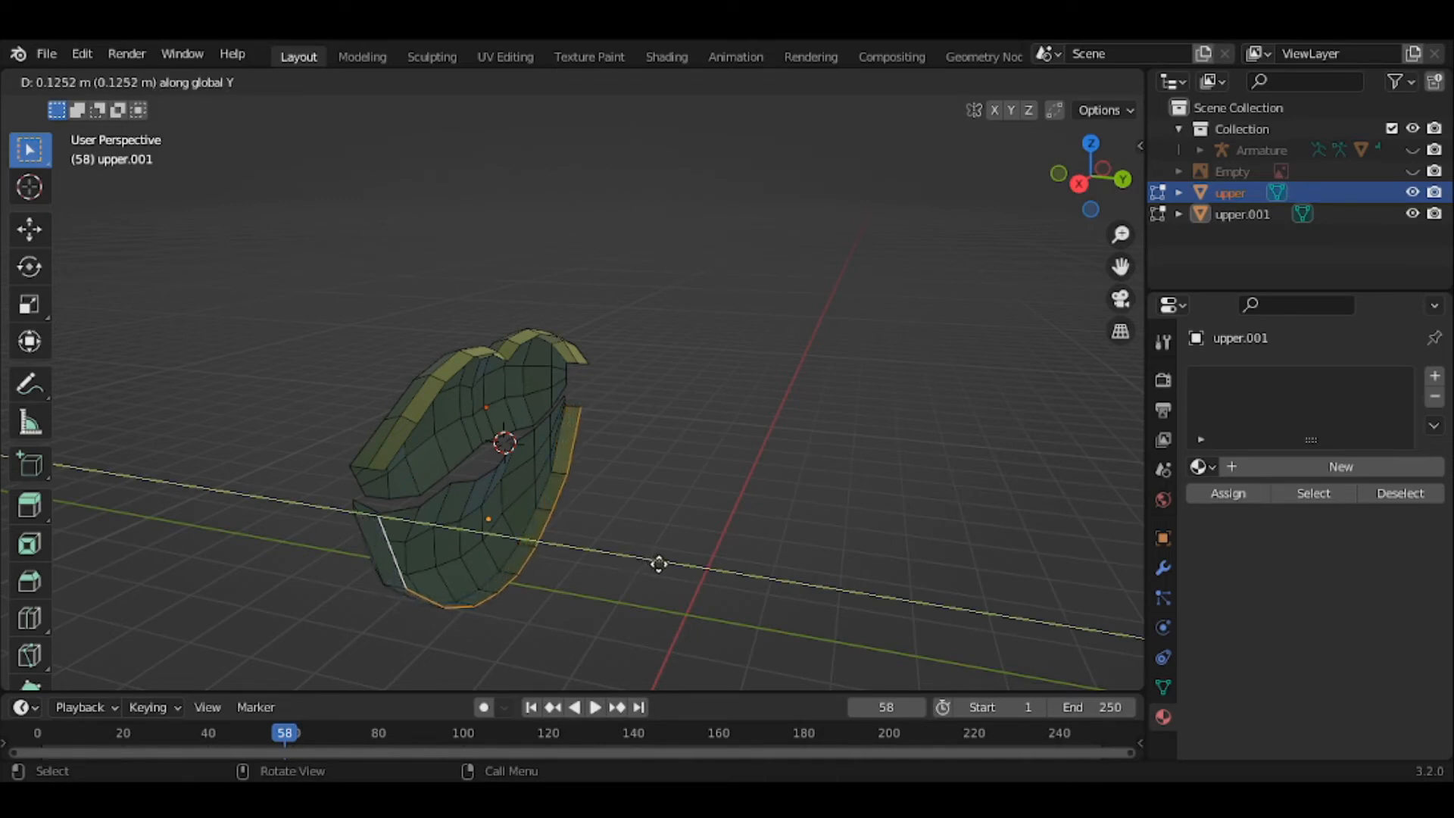
left_click(662, 565)
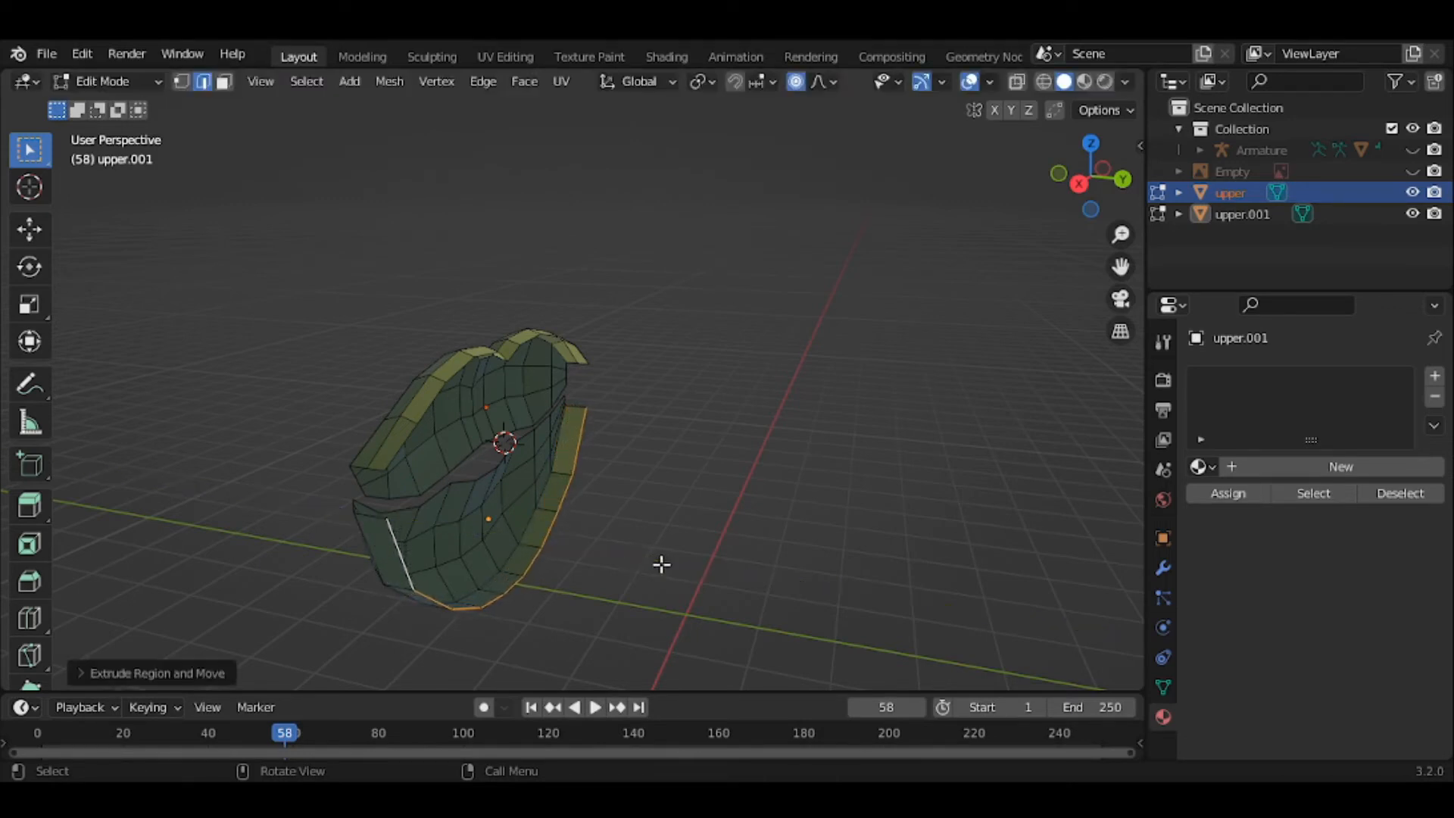
left_click(661, 564)
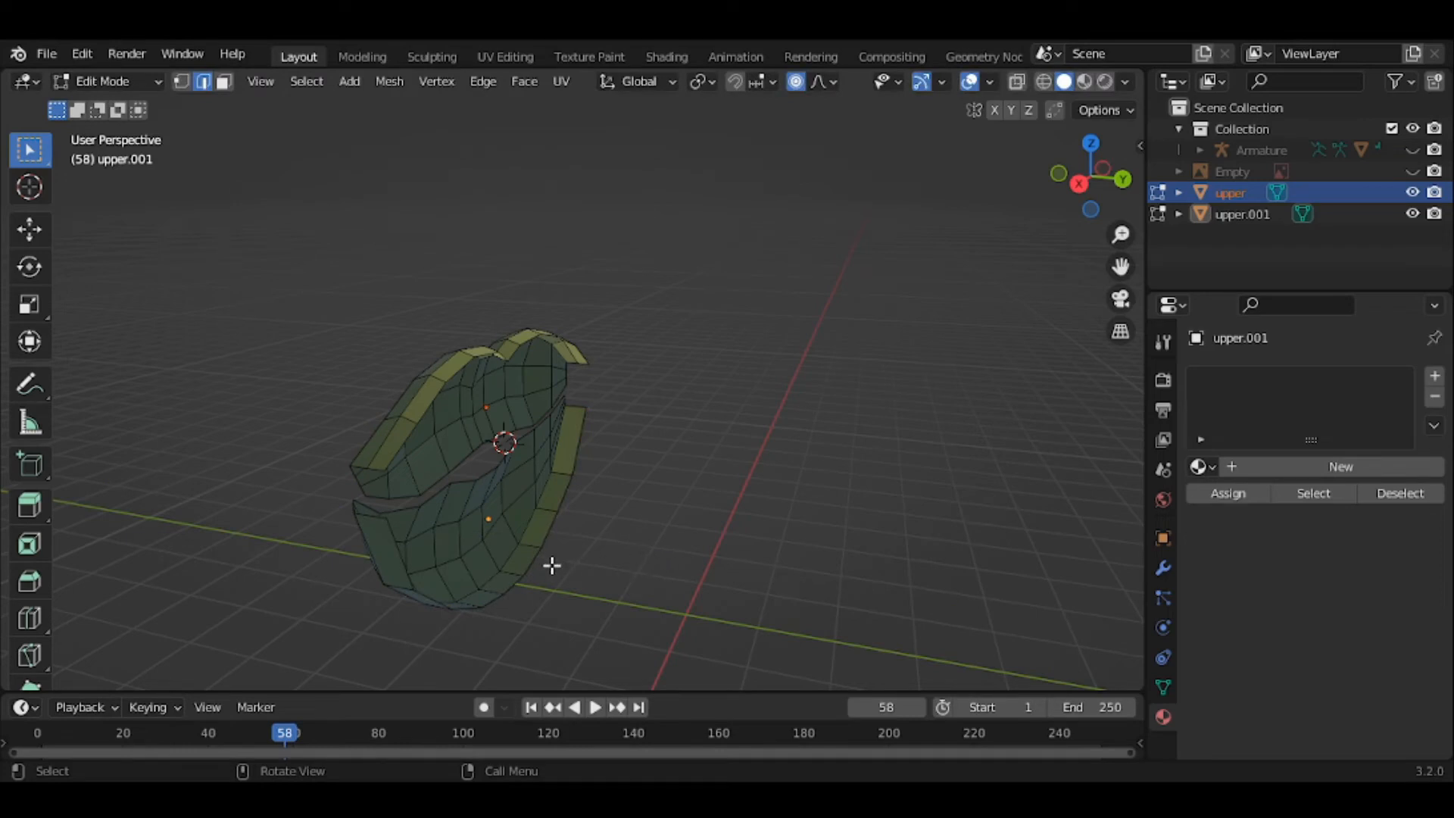
Add one centred loop cut running lengthwise along the lower lip's extruded strip
key("ctrl+r")
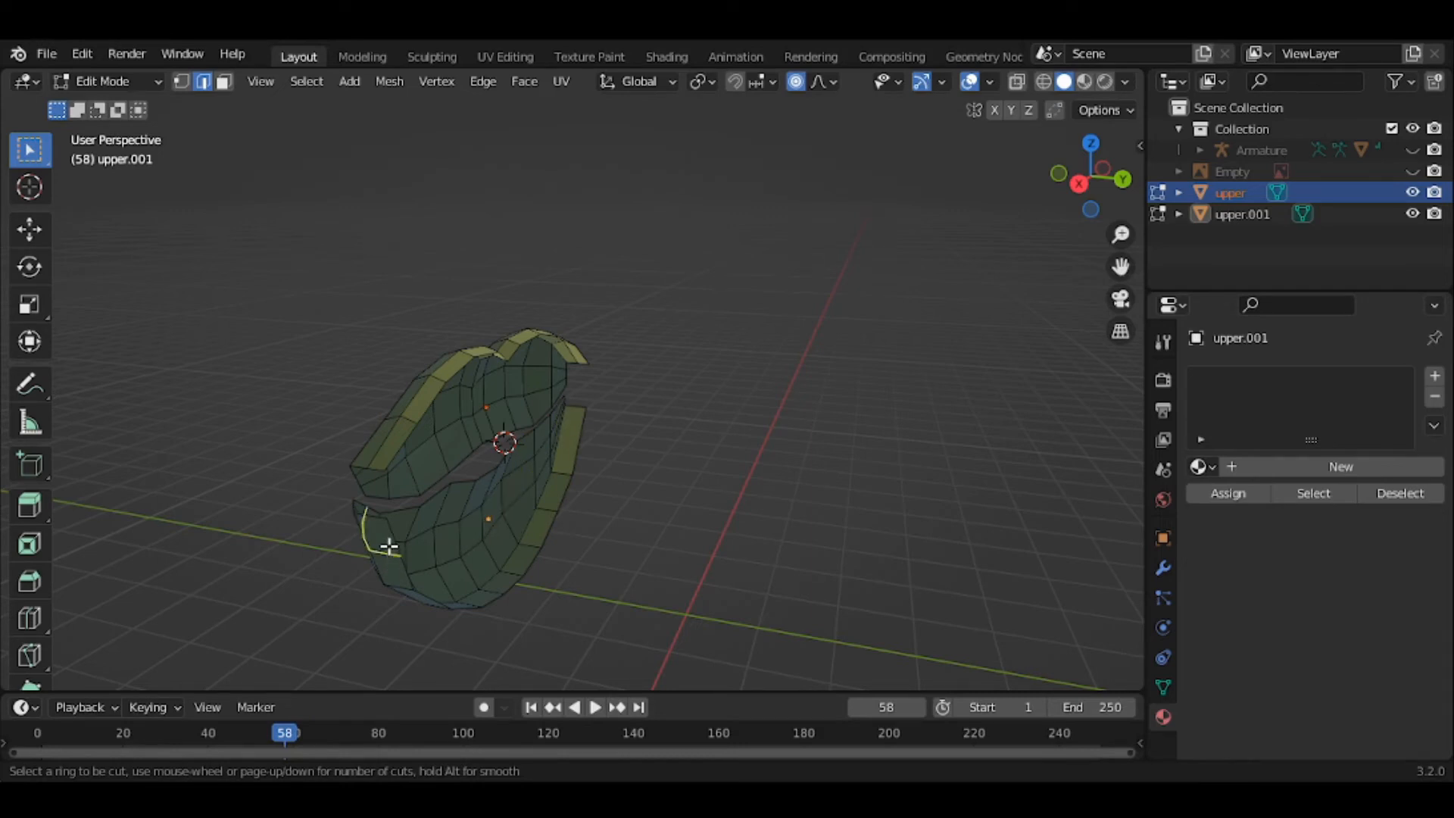
left_click(416, 593)
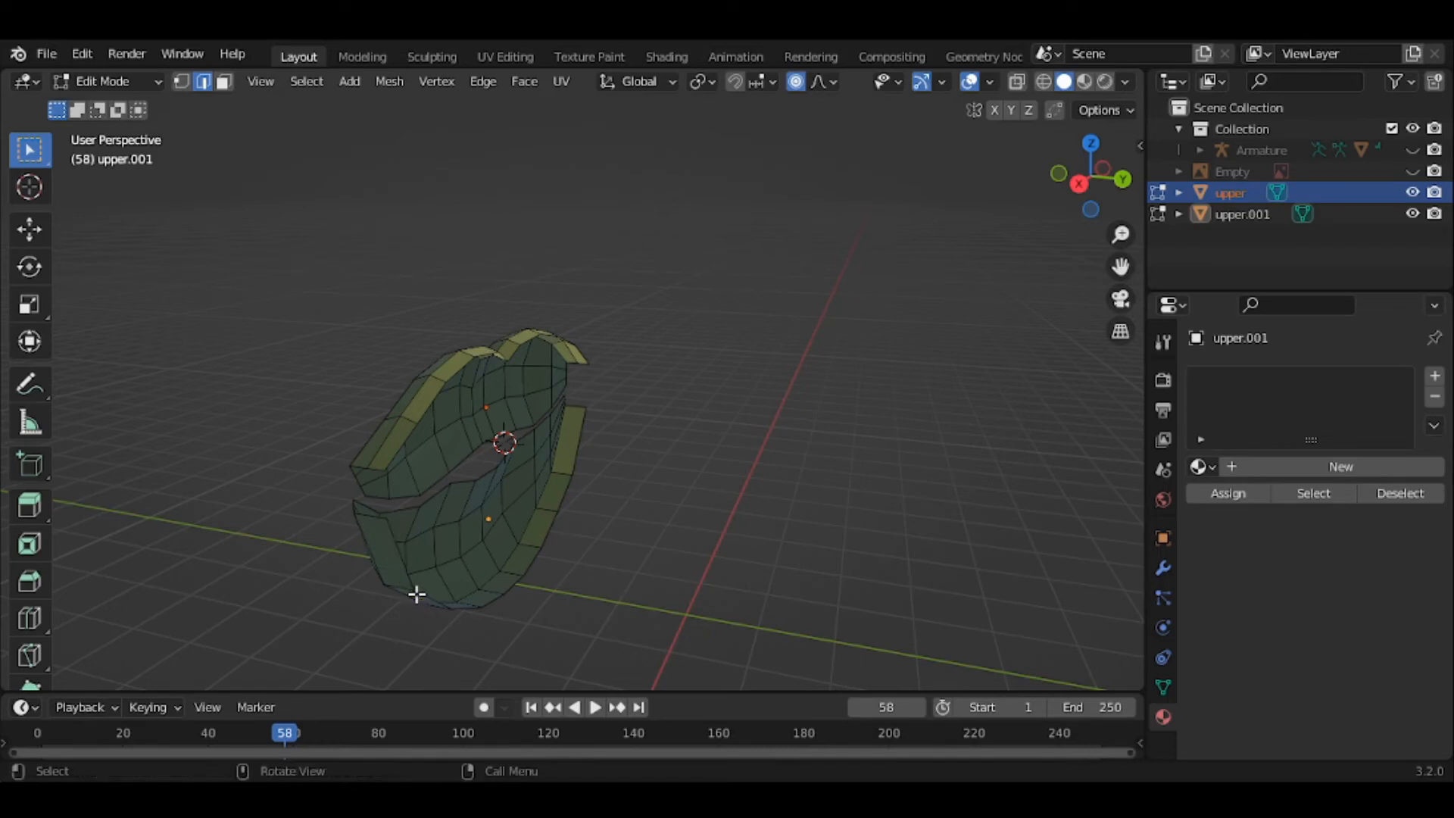
middle_click_drag(424, 593, 523, 570)
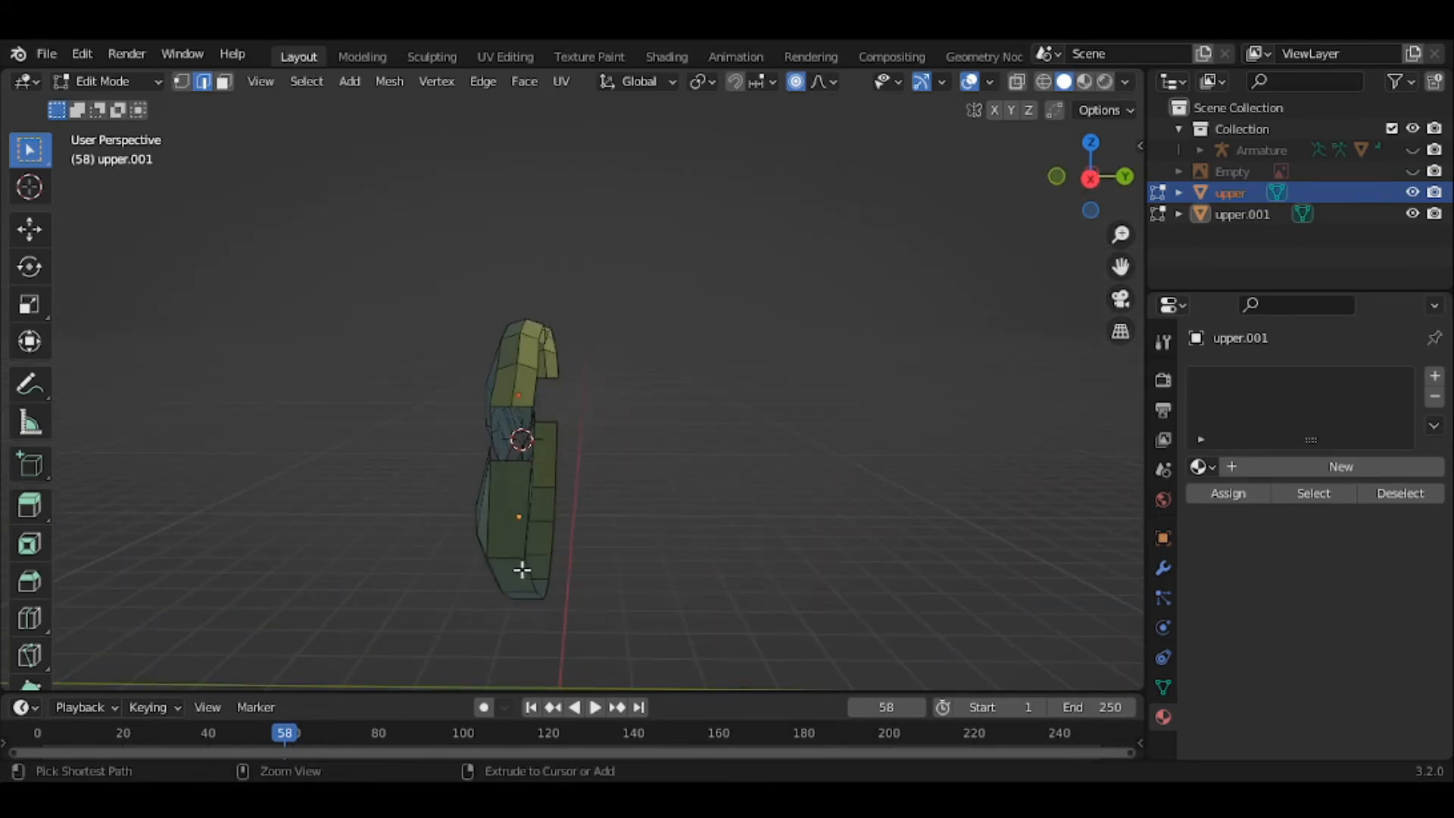
key("ctrl+r")
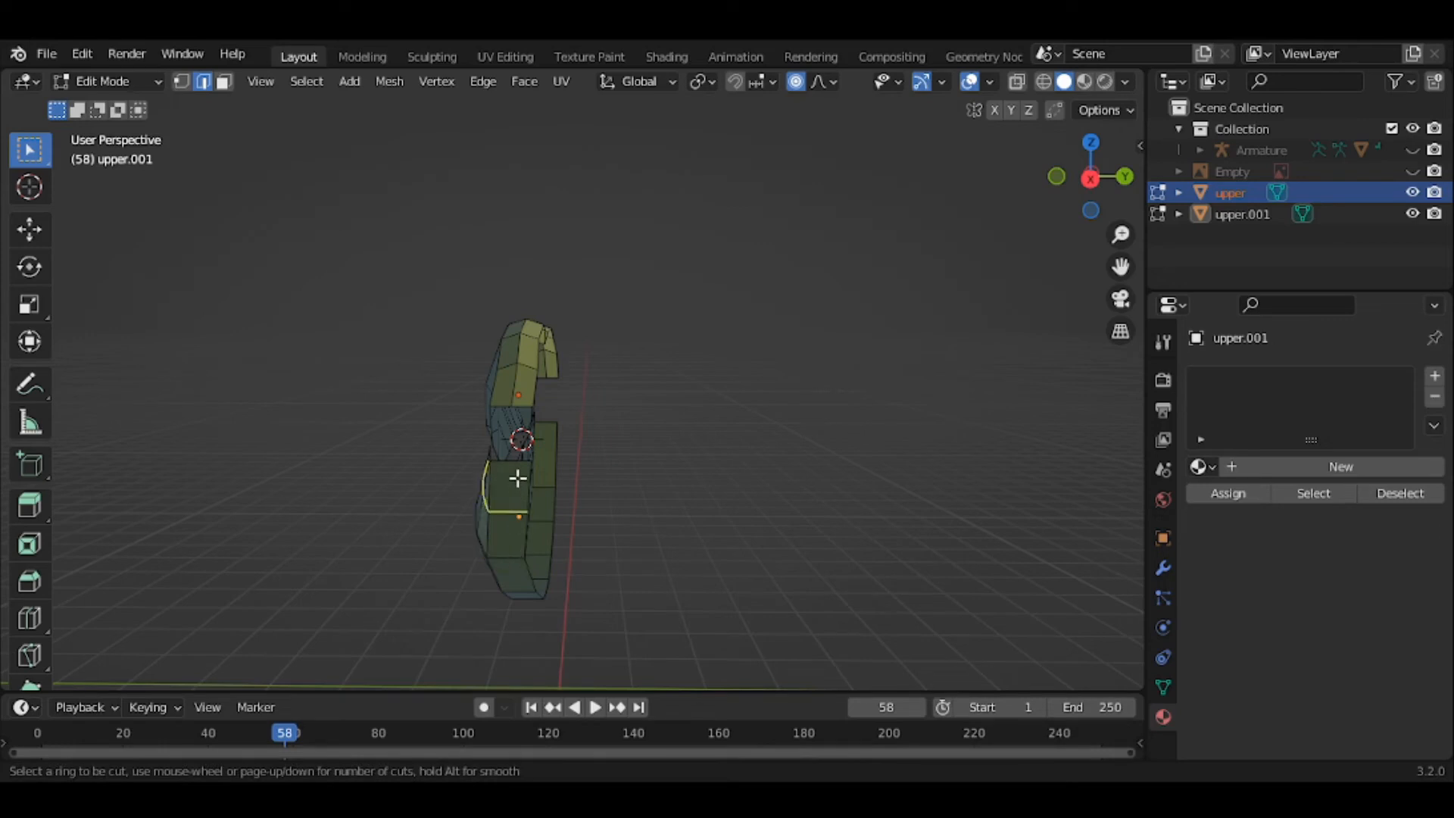
left_click(520, 463)
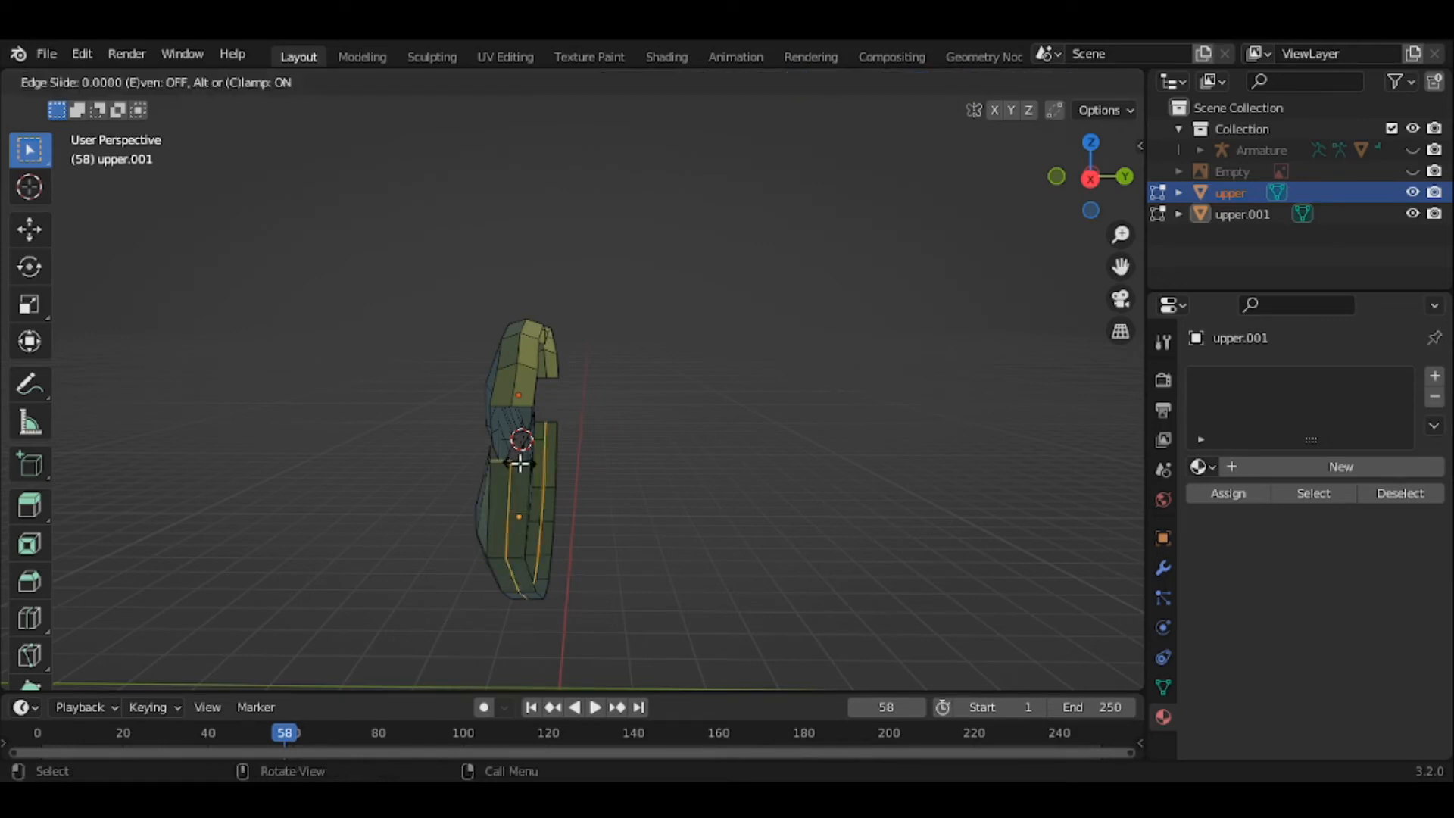
left_click(520, 463)
left_click(520, 464)
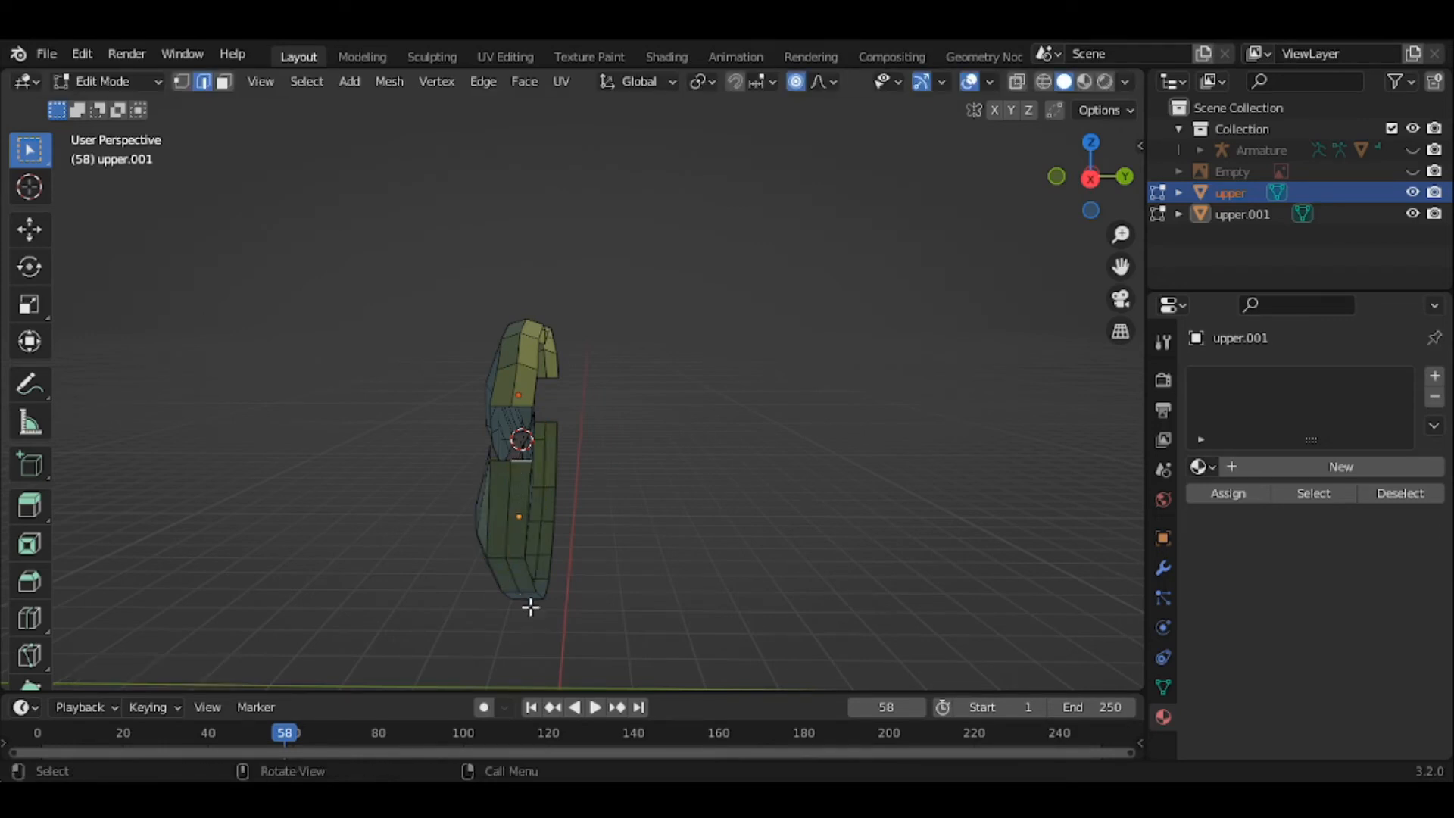
Select the centre edges of the lower lip's extruded strip, leaving out the end edges at both mouth corners
middle_click_drag(531, 608, 698, 495)
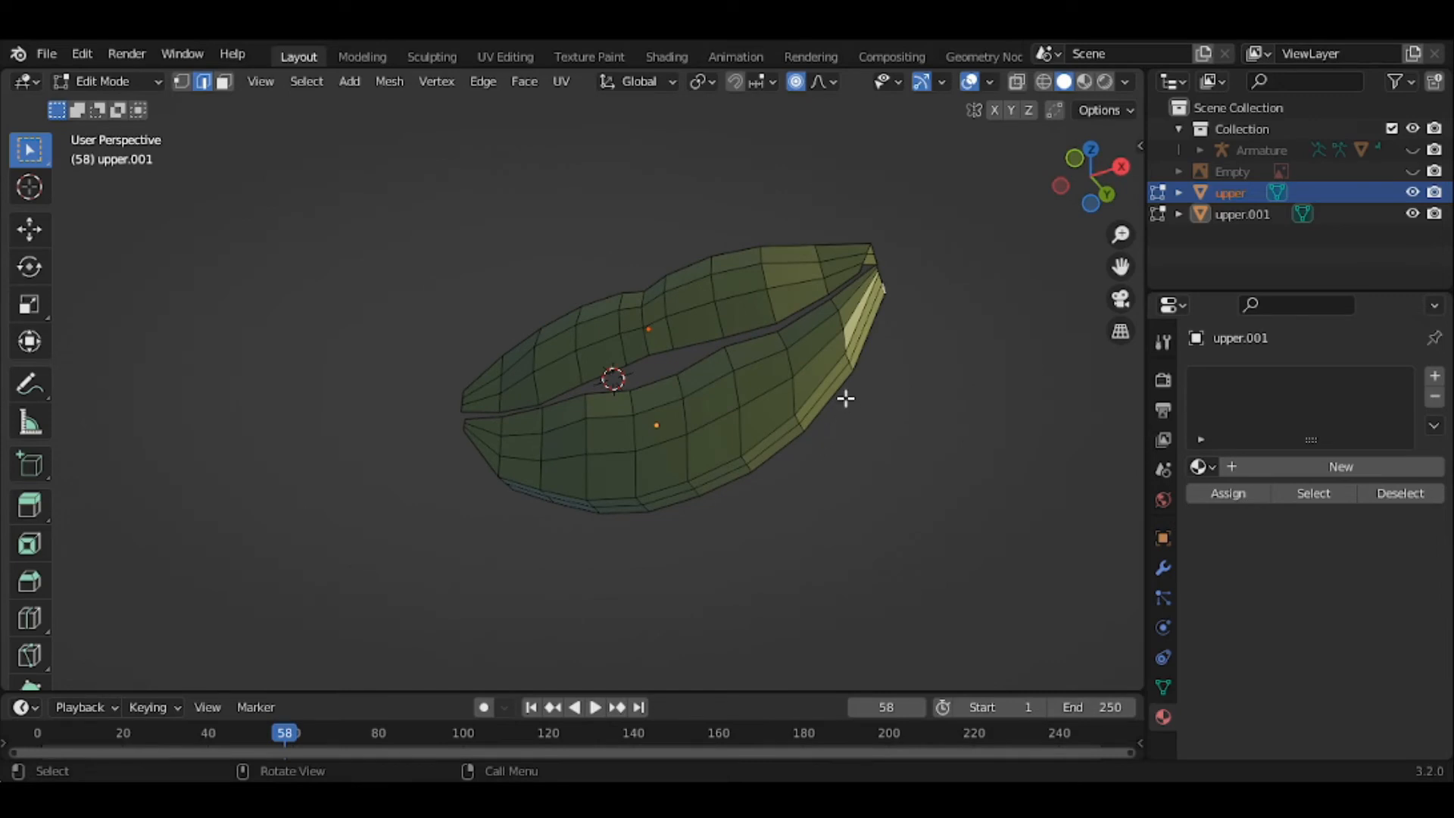
left_click(778, 448, "shift")
left_click(711, 481, "shift")
left_click(680, 487, "shift")
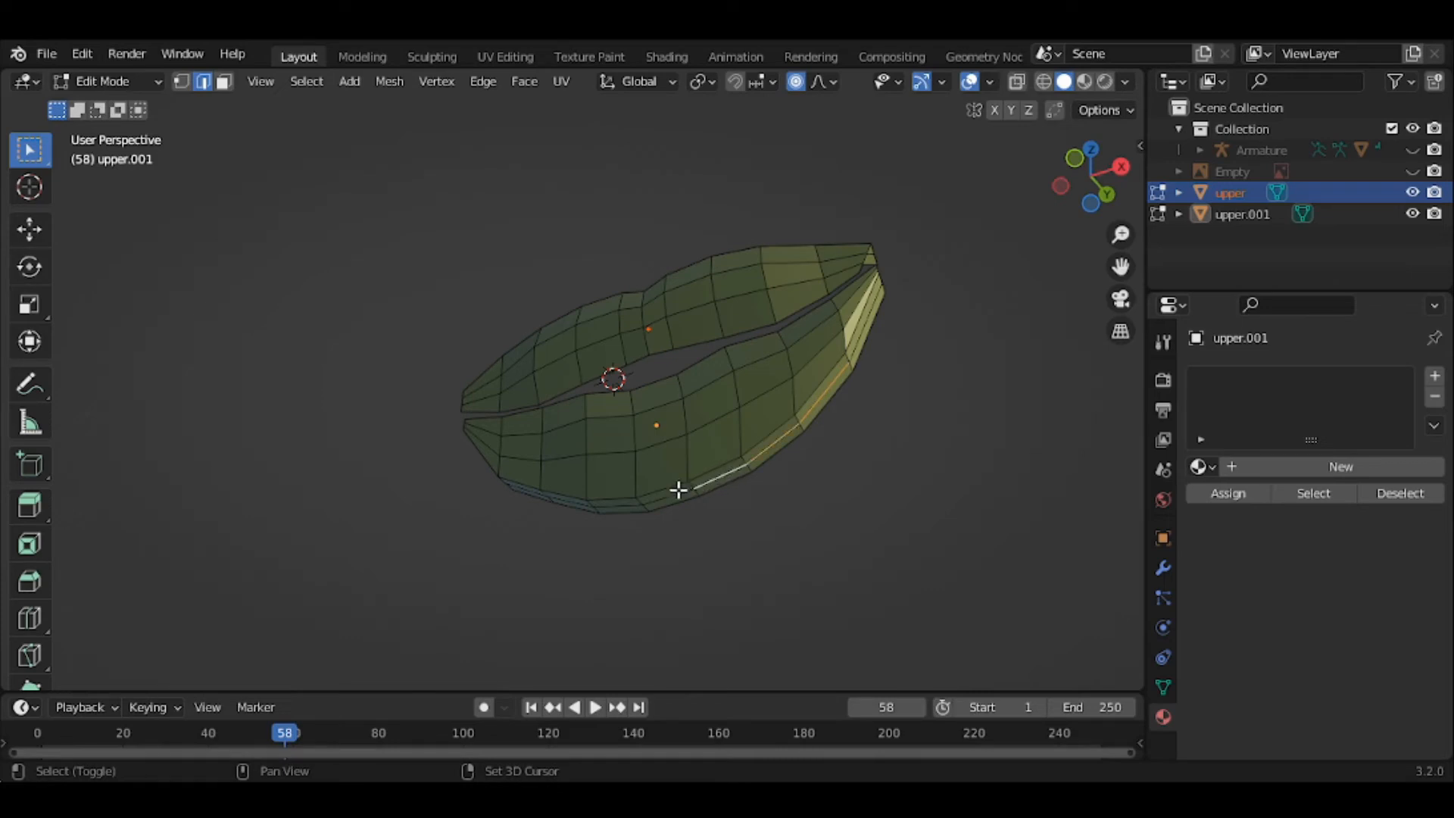
left_click(666, 496, "shift")
middle_click_drag(667, 496, 758, 496)
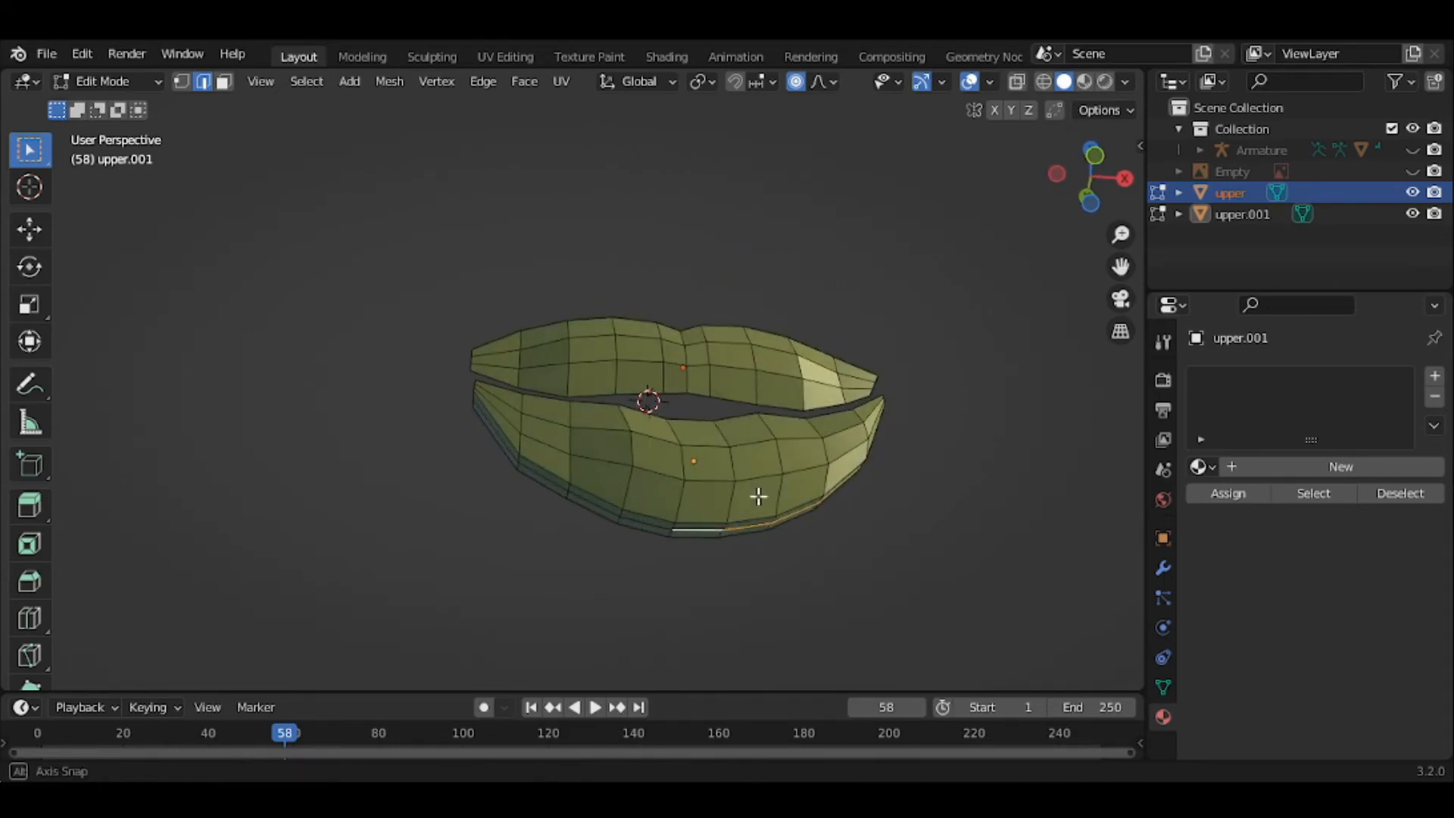
left_click(660, 524, "shift")
left_click(580, 501, "shift")
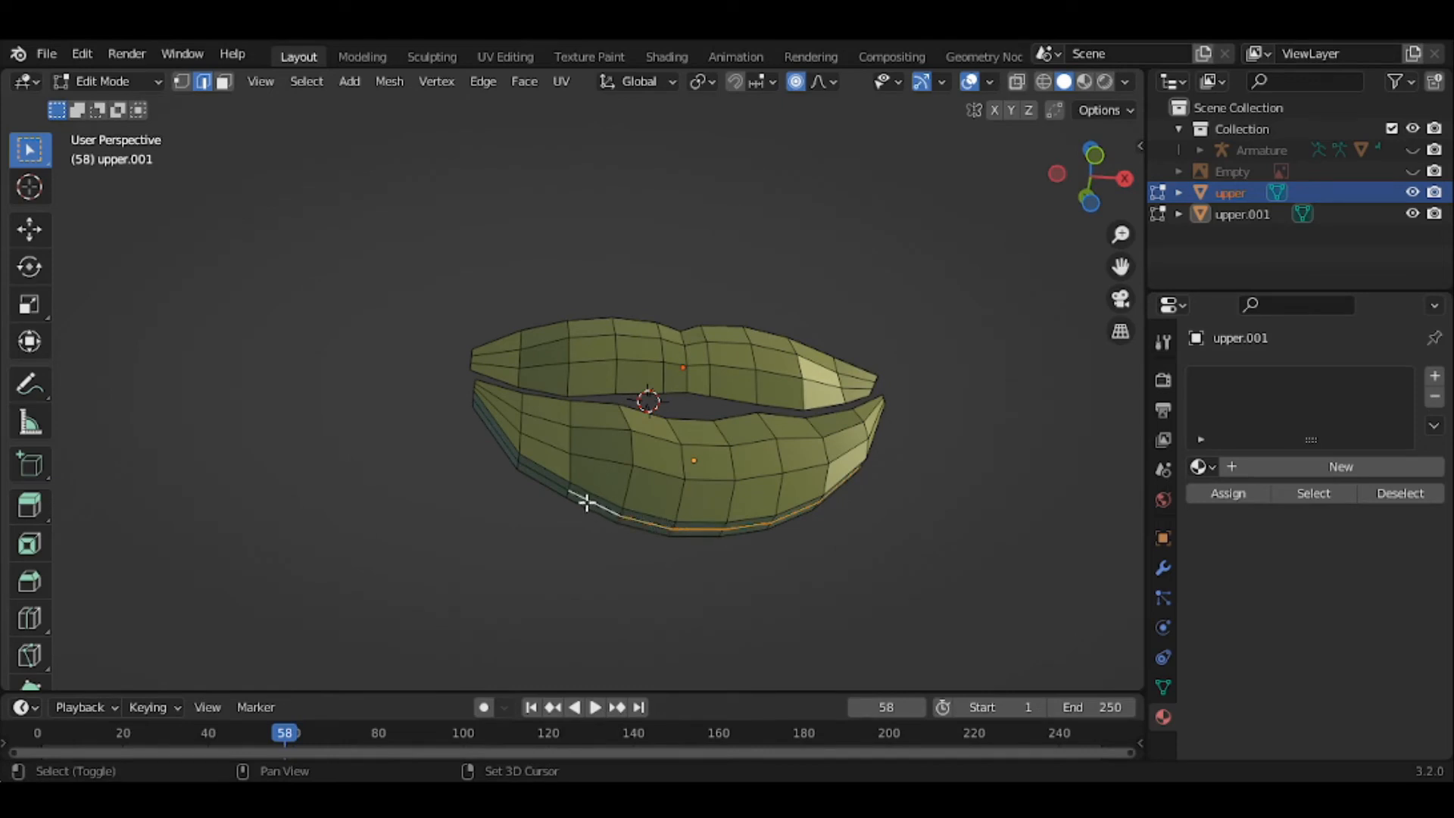
left_click(546, 482, "shift")
middle_click_drag(631, 529, 640, 556)
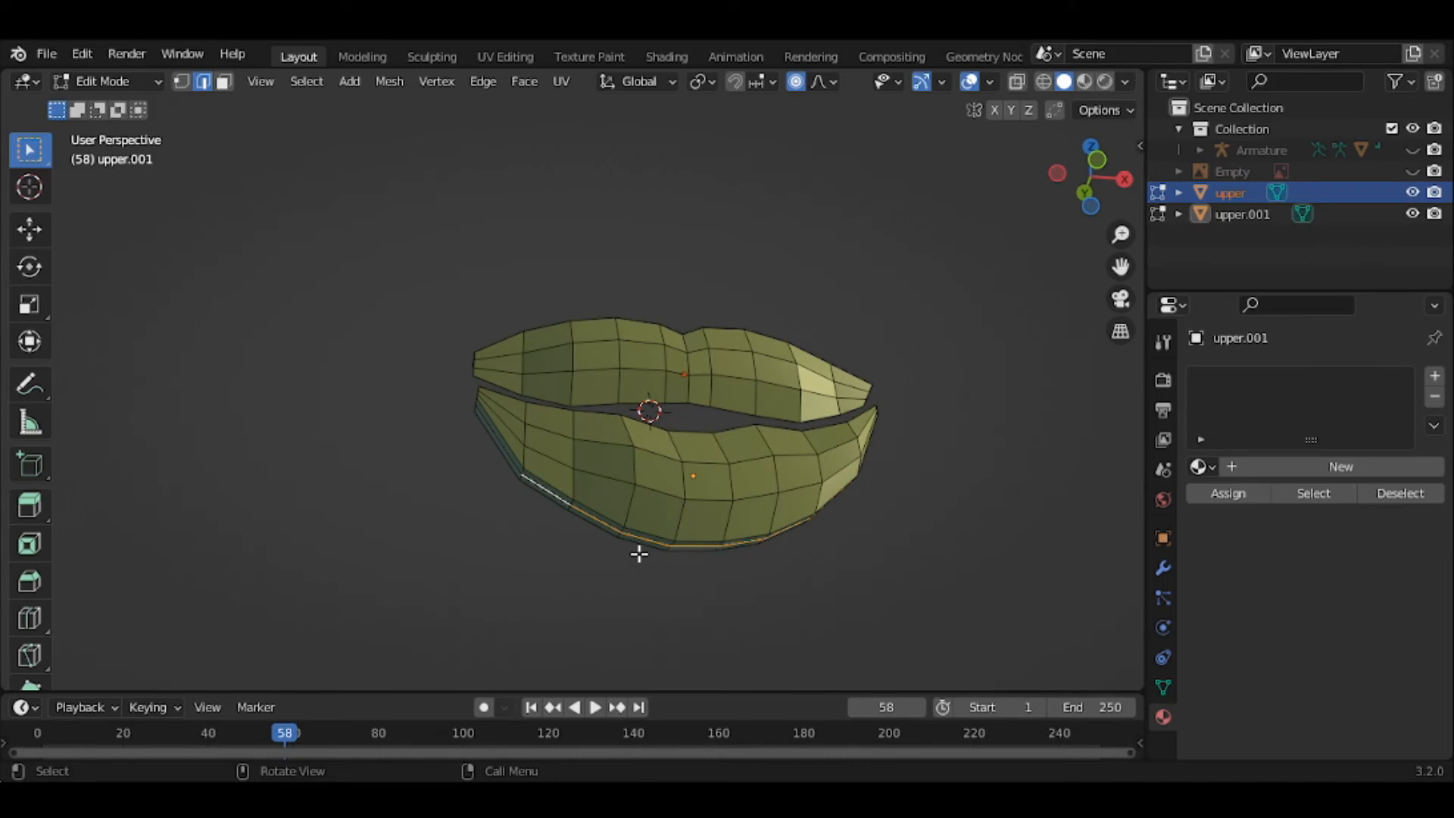
Lower the strip's selected centre edges about 0.02 m along the Z axis with a proportional size of 0.1351 m
key("g")
key("z")
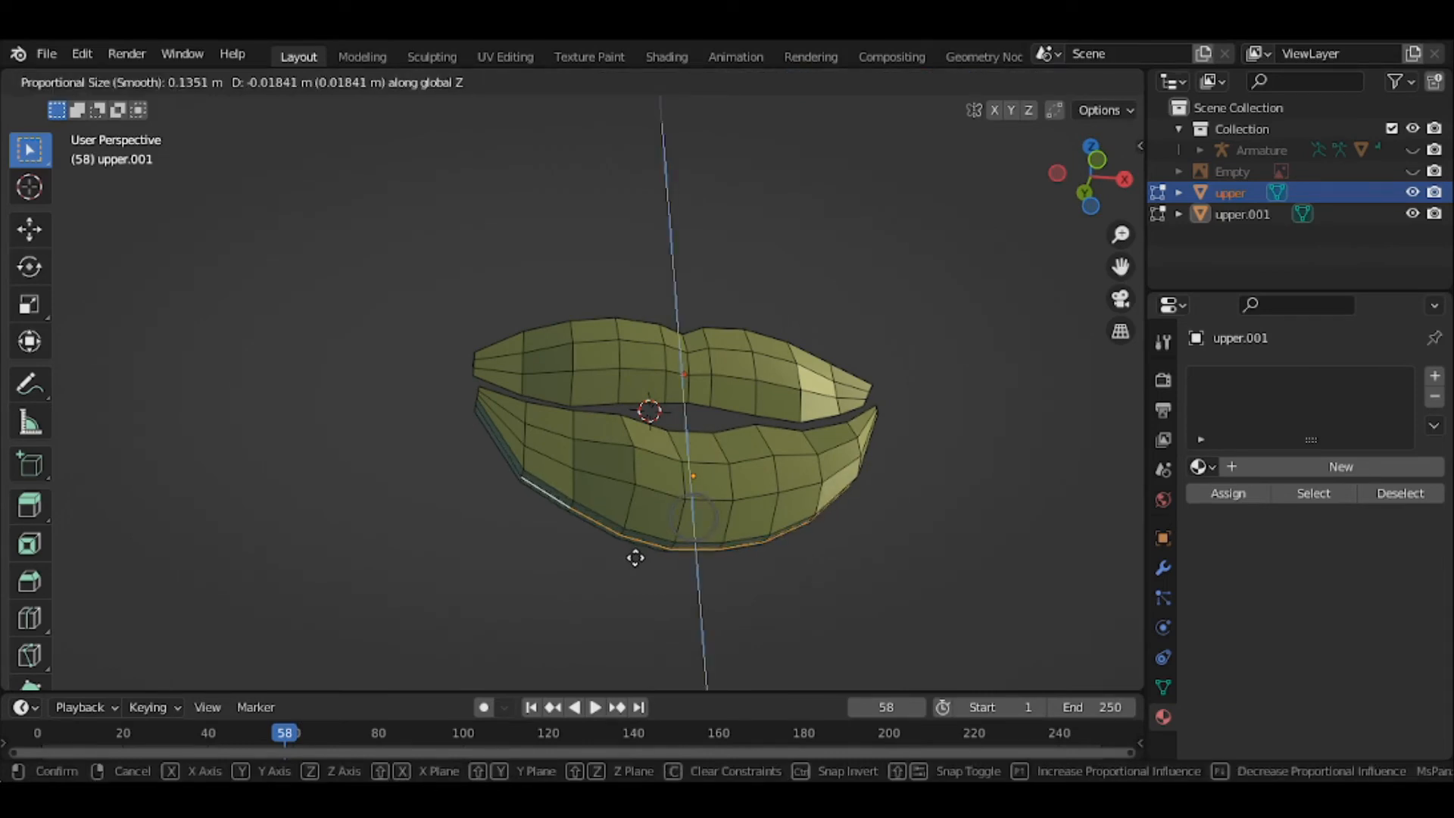
left_click(635, 560)
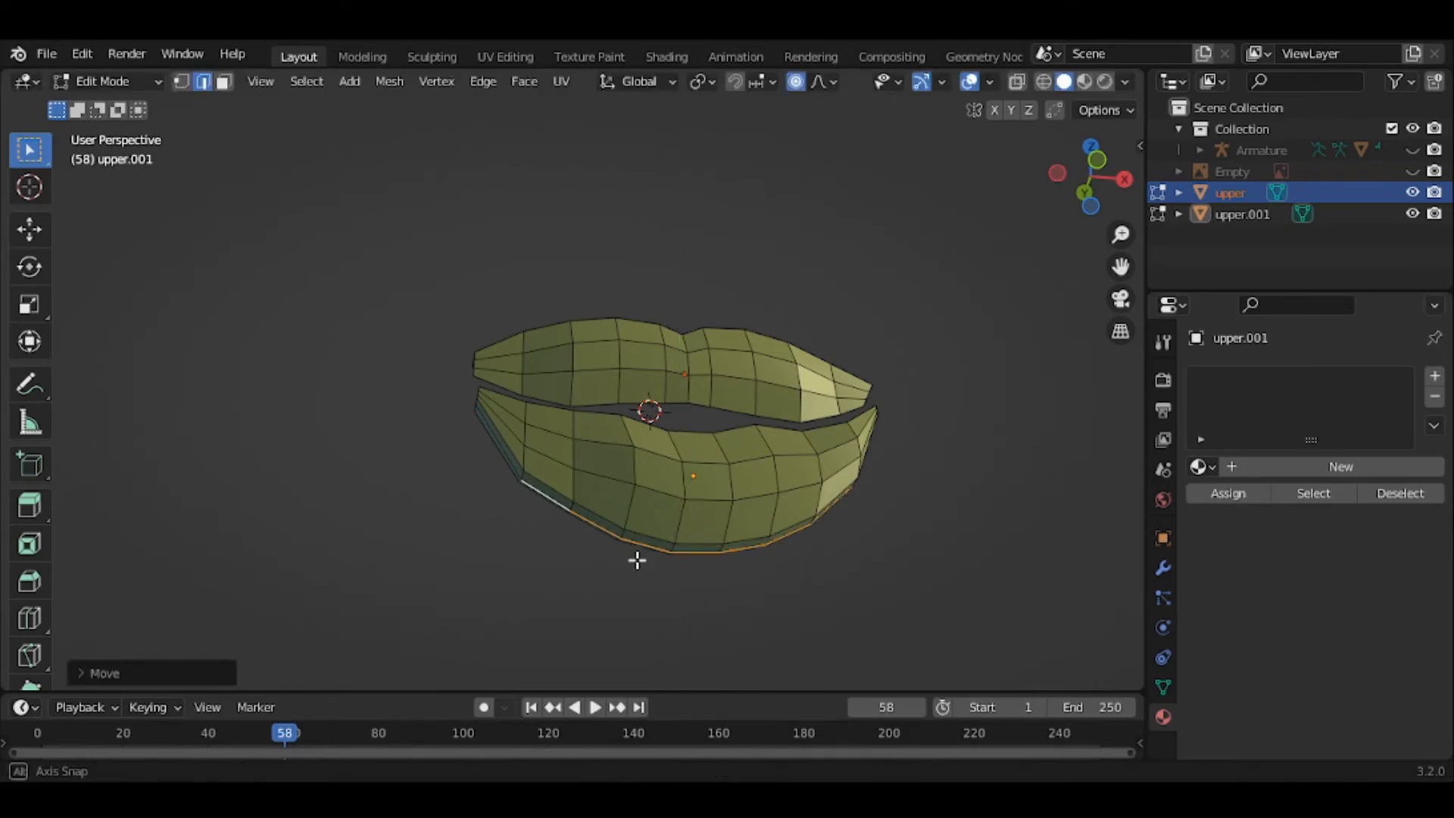
middle_click_drag(637, 559, 864, 665)
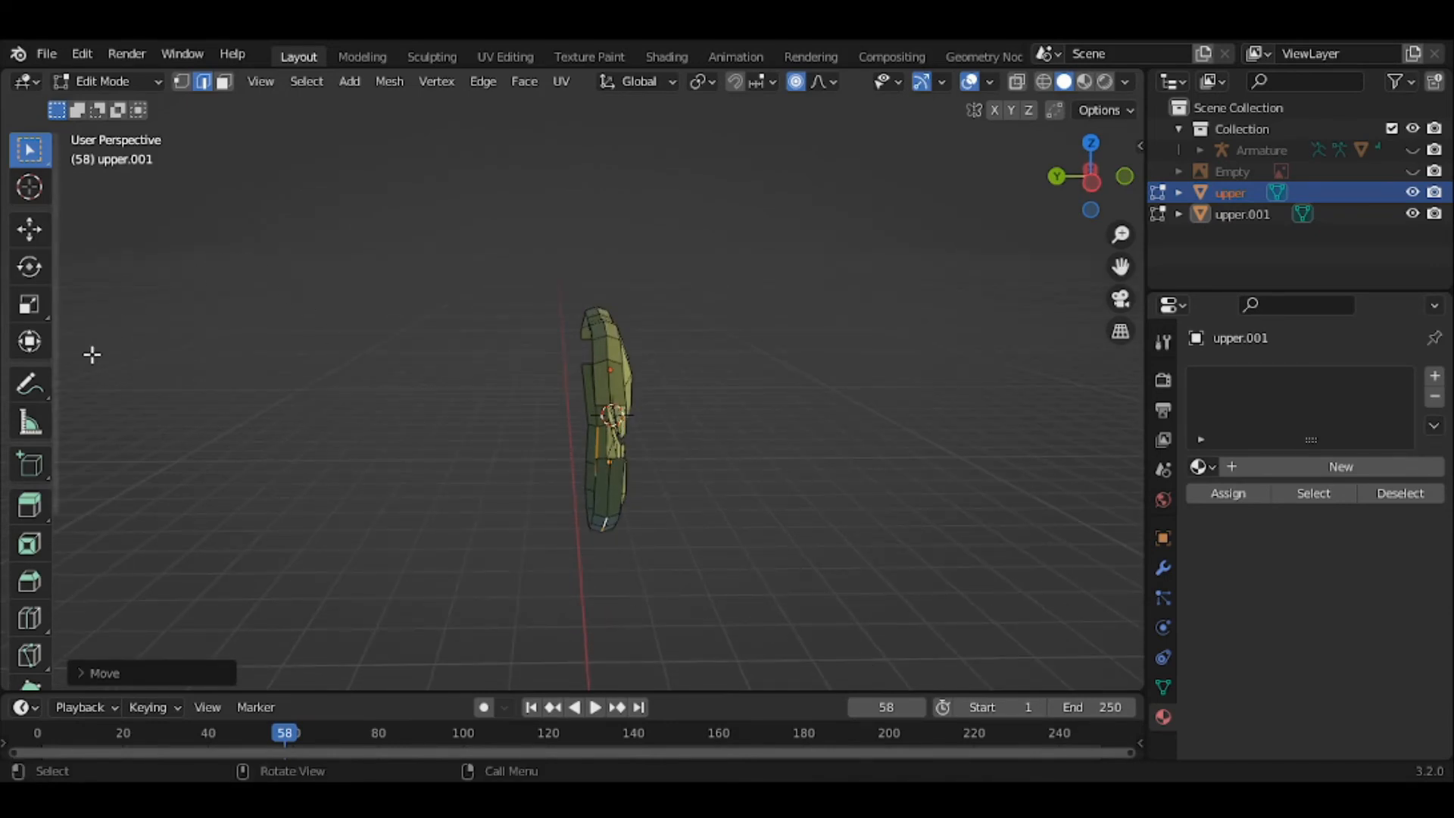
Draw a curved annotation labelled "Top" beside the lips' side profile and erase the annotations
left_click(32, 386)
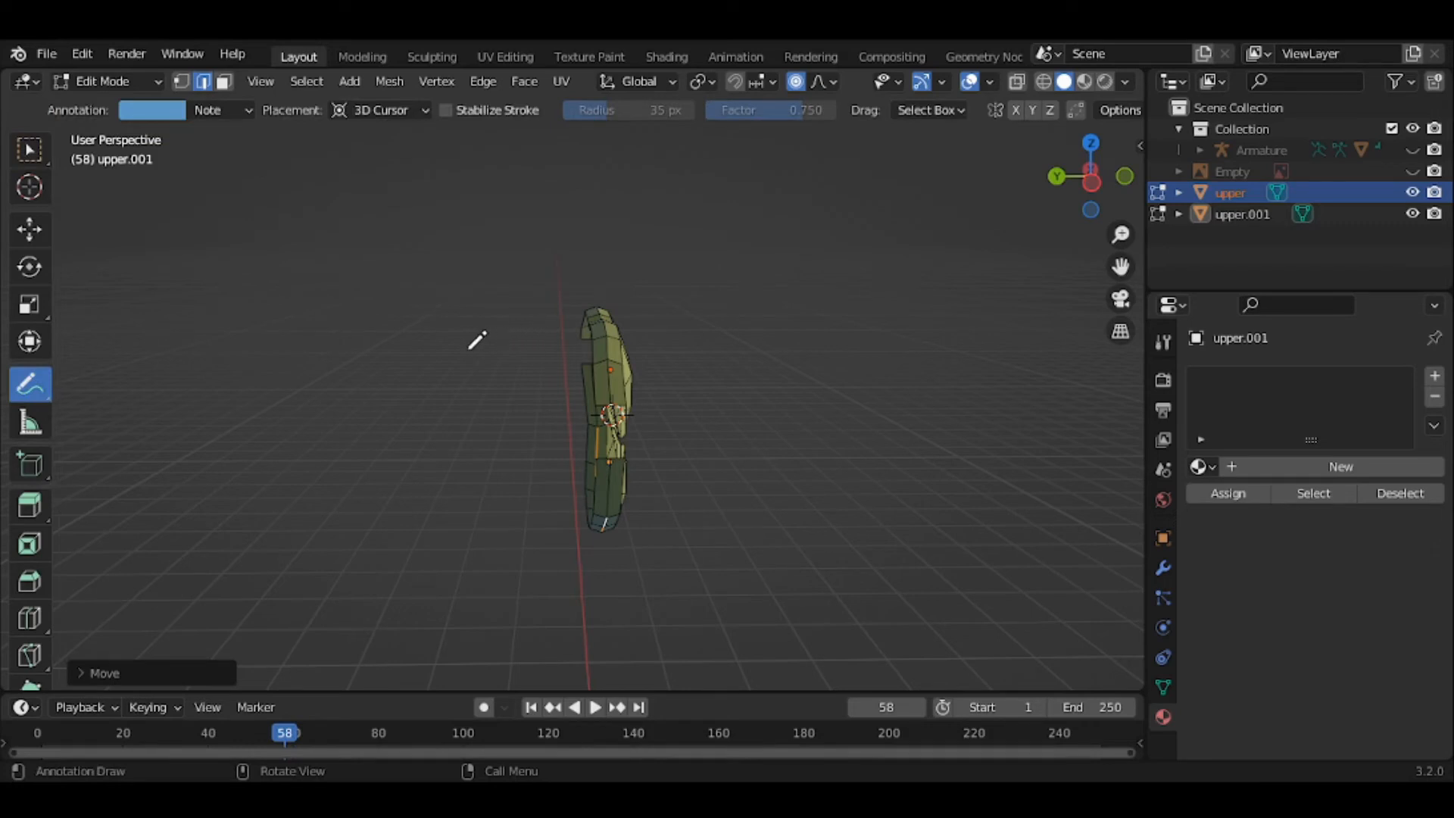
left_click_drag(423, 359, 456, 370)
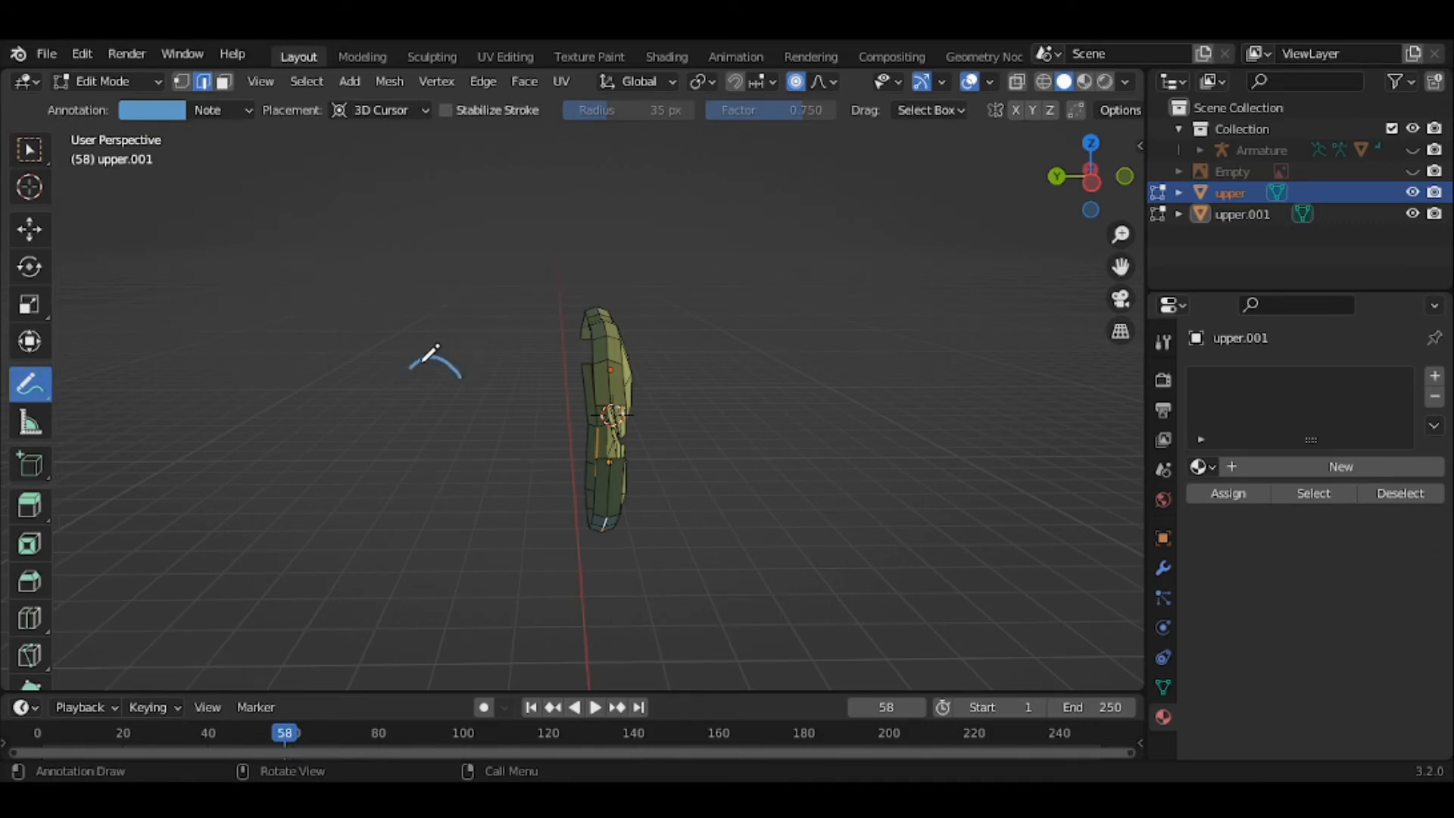
left_click_drag(411, 368, 388, 399)
mouse_move(394, 306)
left_mouse_down()
mouse_move(389, 326)
mouse_move(399, 305)
mouse_move(463, 331)
mouse_move(473, 311)
mouse_move(460, 351)
left_mouse_up()
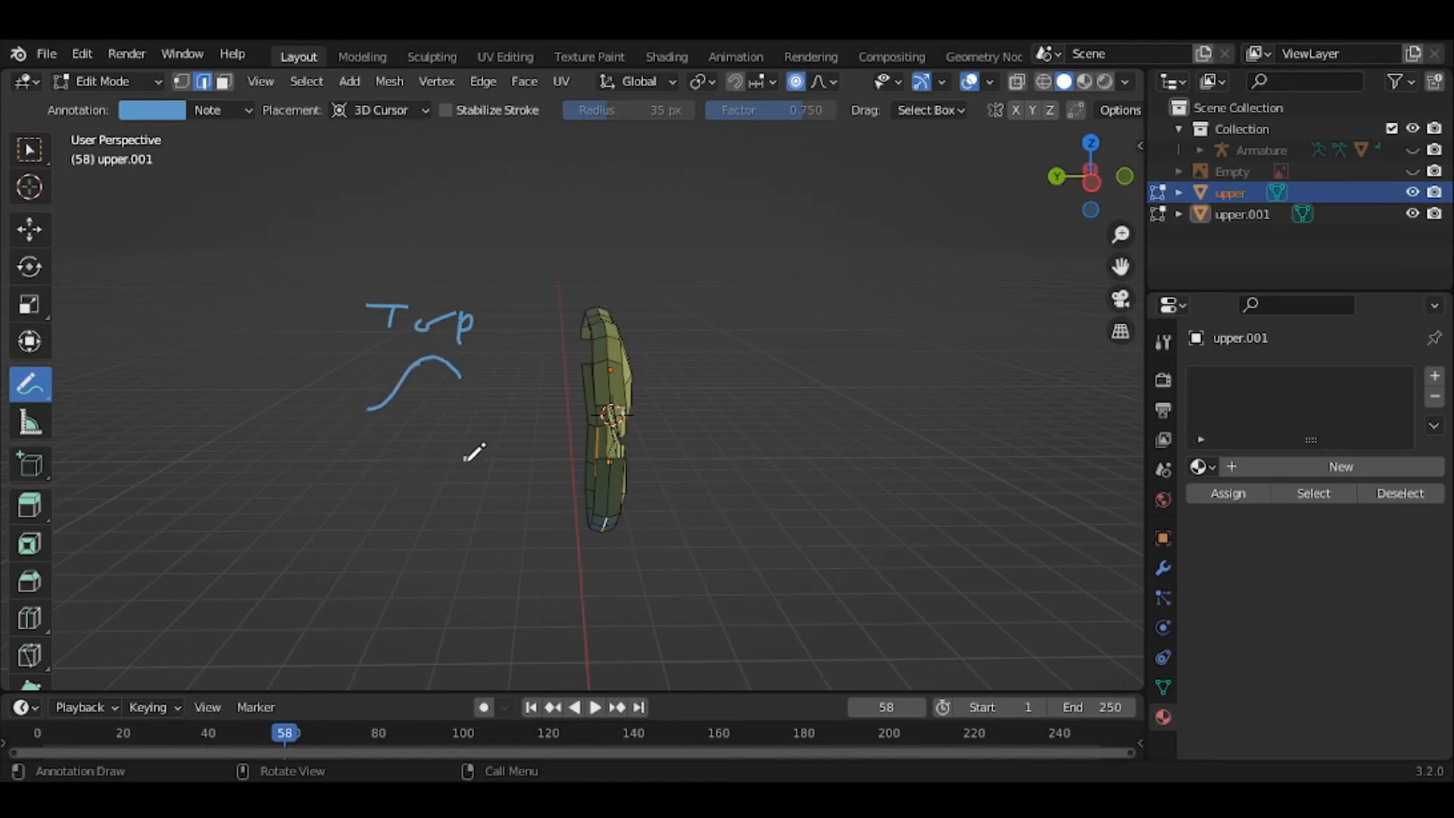
mouse_move(465, 460)
left_mouse_down()
mouse_move(450, 483)
mouse_move(406, 452)
left_mouse_up()
mouse_move(478, 357)
left_mouse_down("ctrl")
mouse_move(461, 326)
mouse_move(371, 323)
mouse_move(386, 302)
mouse_move(389, 406)
mouse_move(419, 374)
mouse_move(422, 454)
mouse_move(462, 478)
mouse_move(488, 455)
left_mouse_up("ctrl")
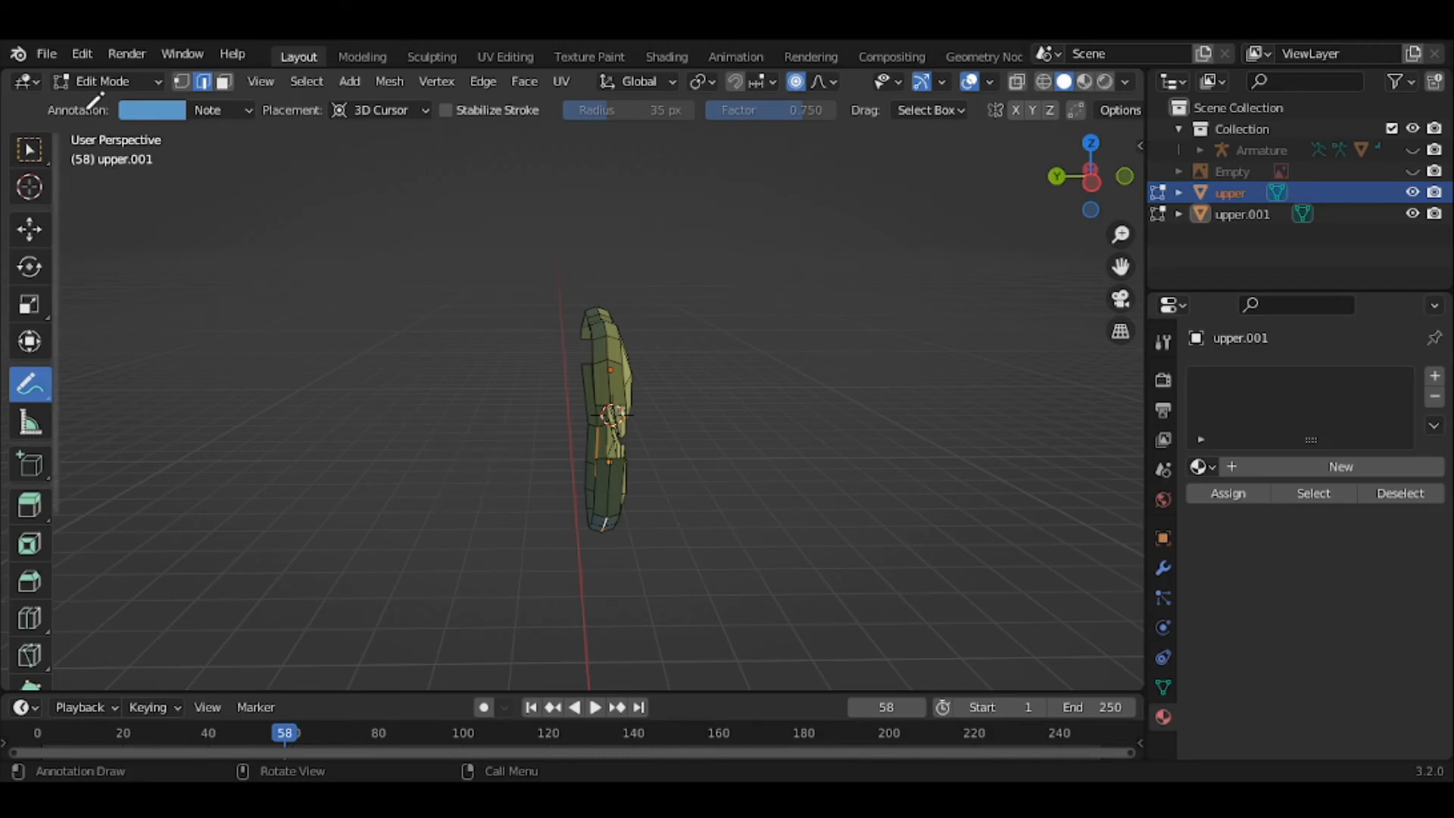
Switch both lip meshes from Edit Mode to Object Mode and view them from the front
left_click(92, 84)
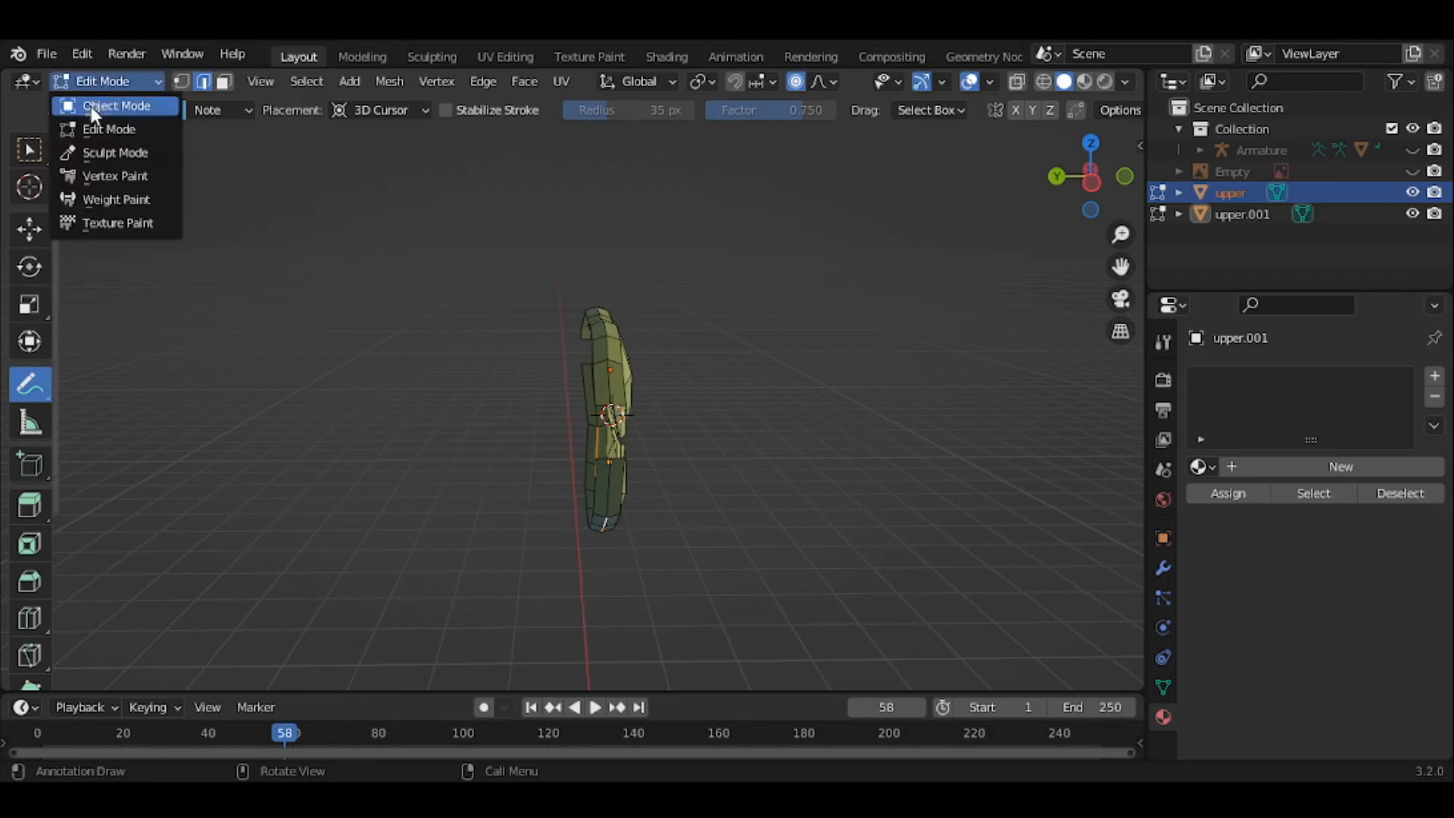
left_click(91, 106)
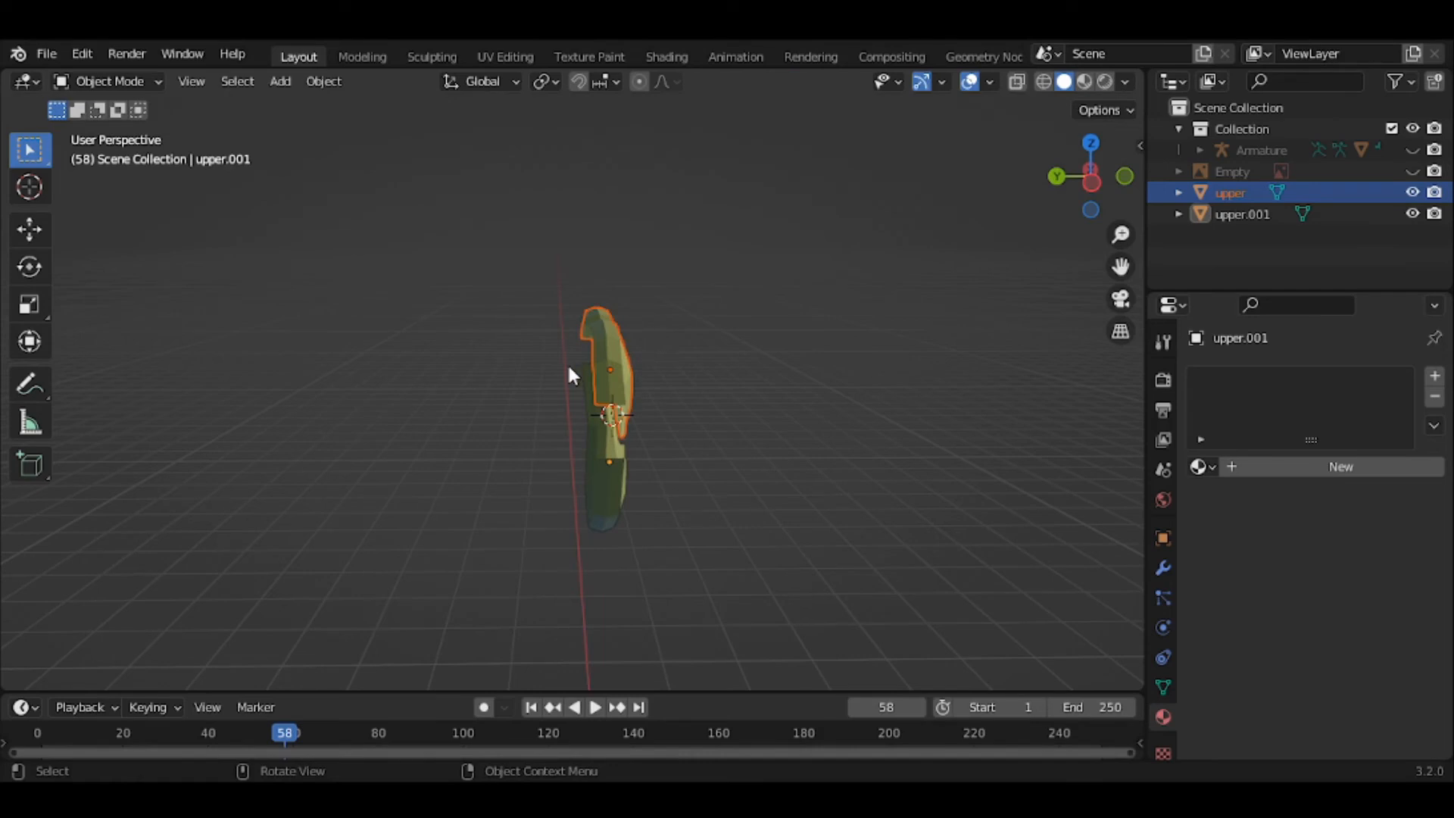
middle_click_drag(569, 375, 337, 369)
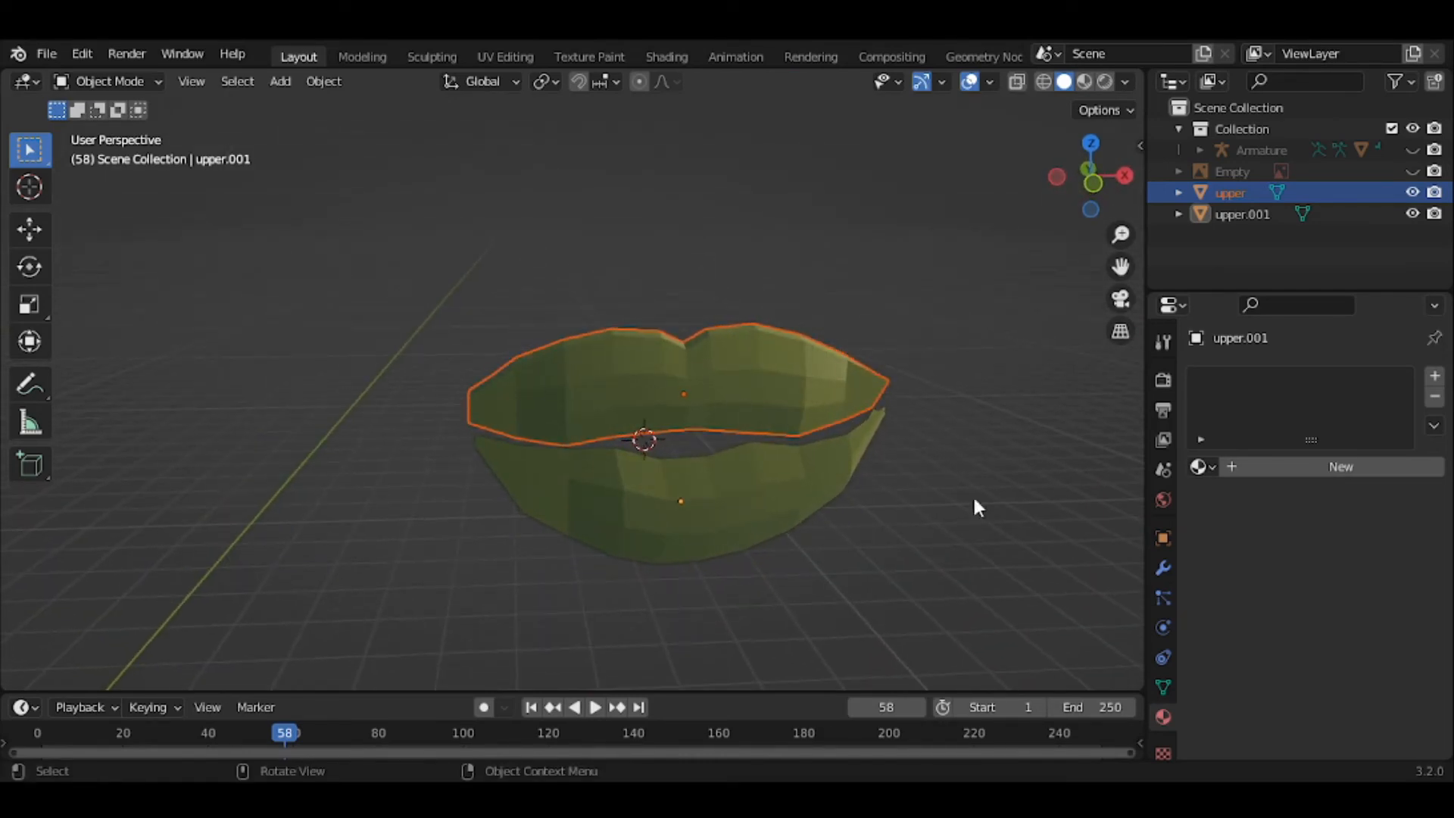
left_click(1164, 569)
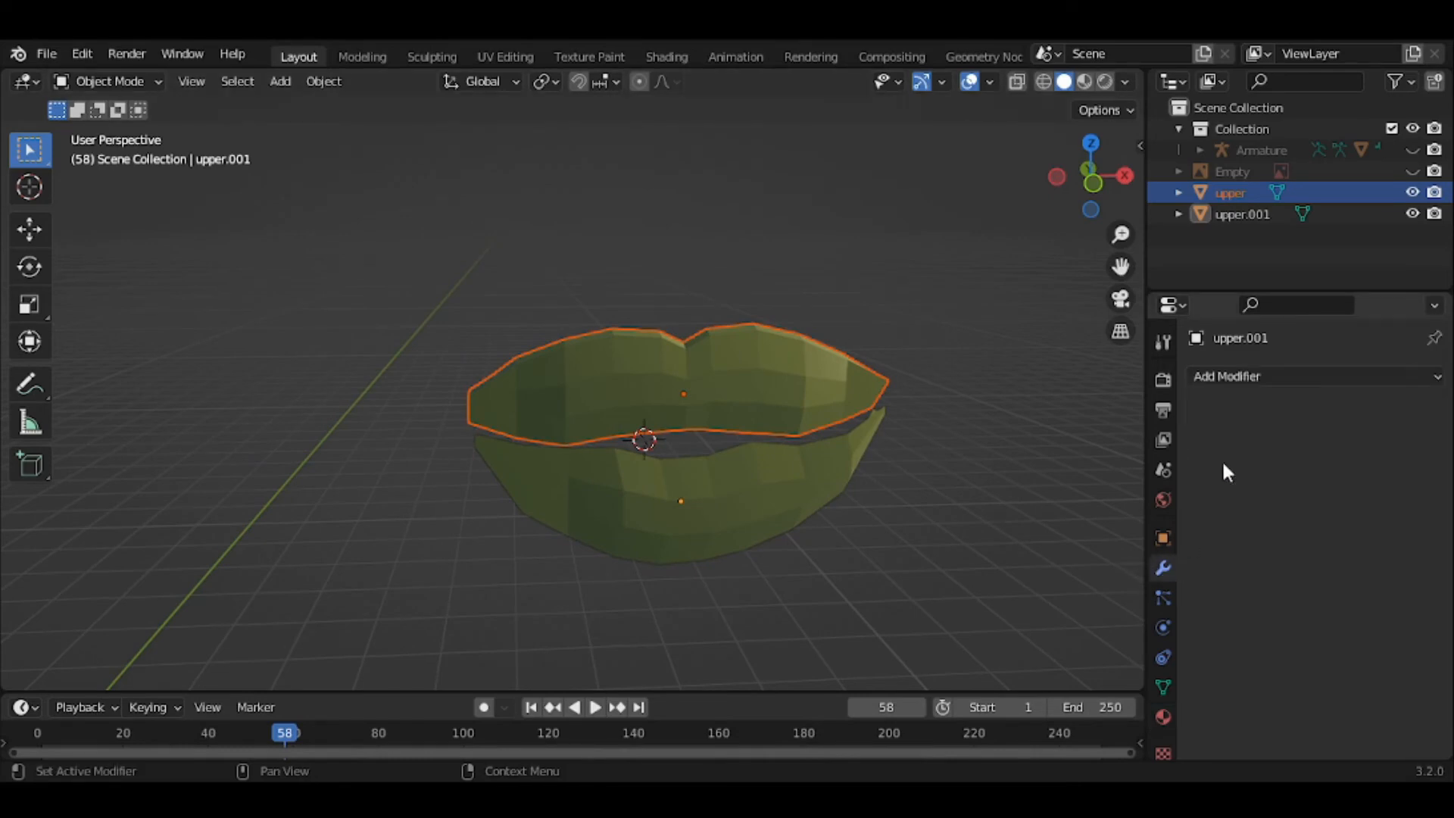
left_click(1234, 375)
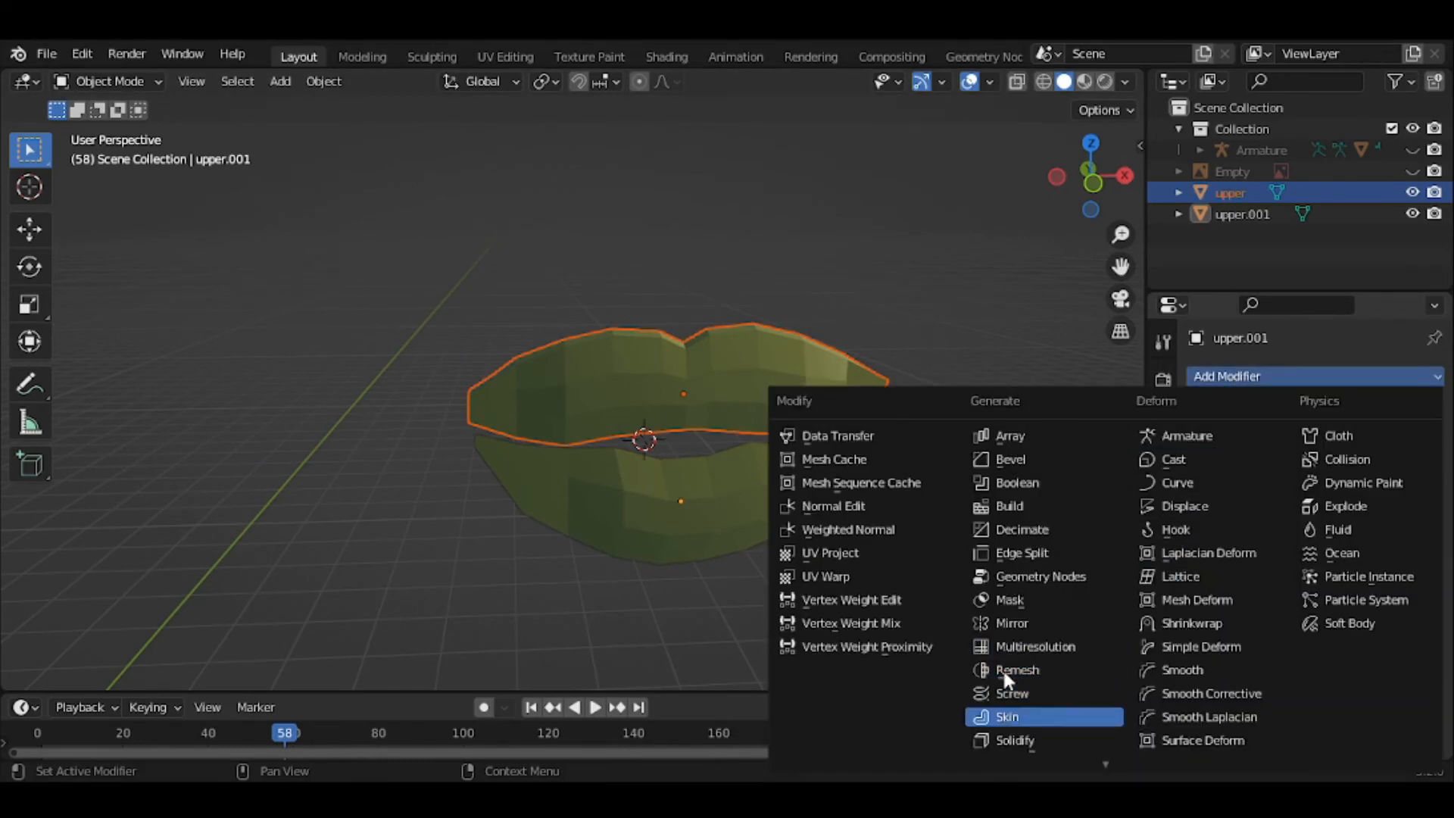
scroll(1003, 668, "down", 2)
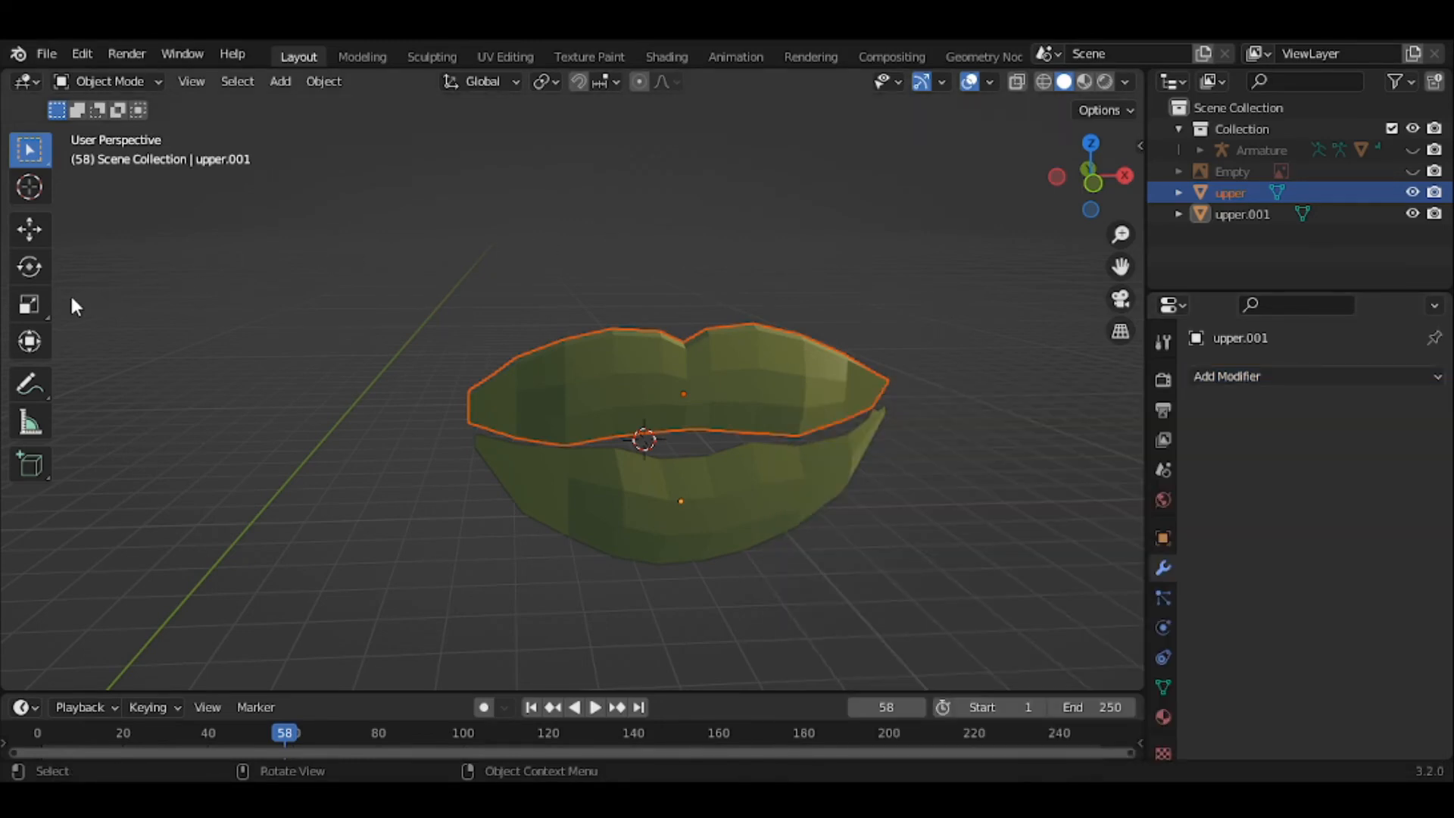
Draw a short annotation at the dip in the upper lip's top edge and erase it
left_click(29, 384)
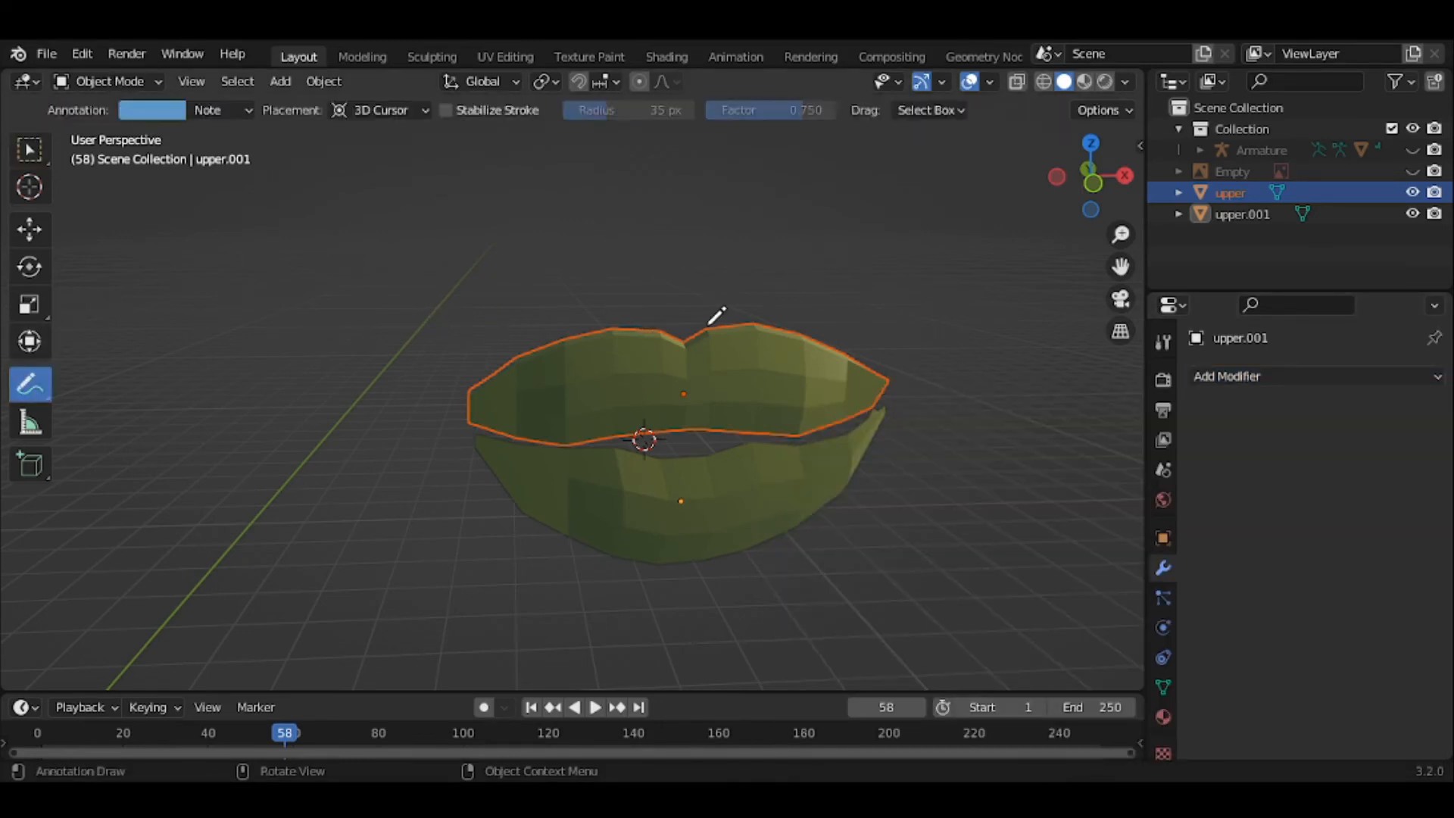
mouse_move(707, 327)
left_mouse_down()
mouse_move(664, 333)
mouse_move(668, 370)
mouse_move(717, 334)
left_mouse_up()
mouse_move(704, 336)
left_mouse_down("ctrl")
mouse_move(682, 360)
mouse_move(643, 328)
mouse_move(692, 319)
left_mouse_up("ctrl")
Create a new material for the lower lip and set its viewport display color to salmon, HSV 0.015, 0.807, 0.800
scroll(1166, 704, "down", 1)
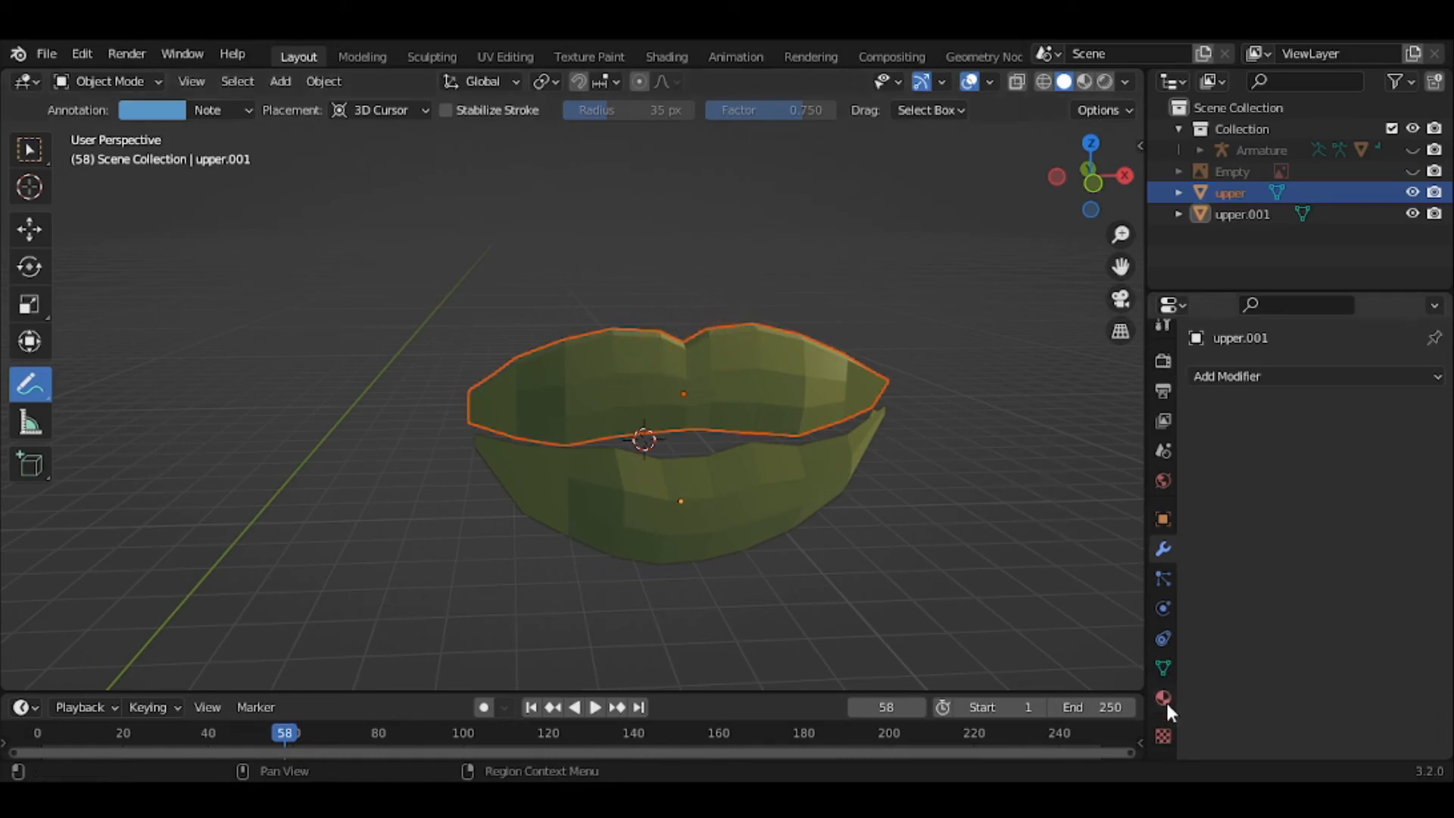
left_click(1164, 698)
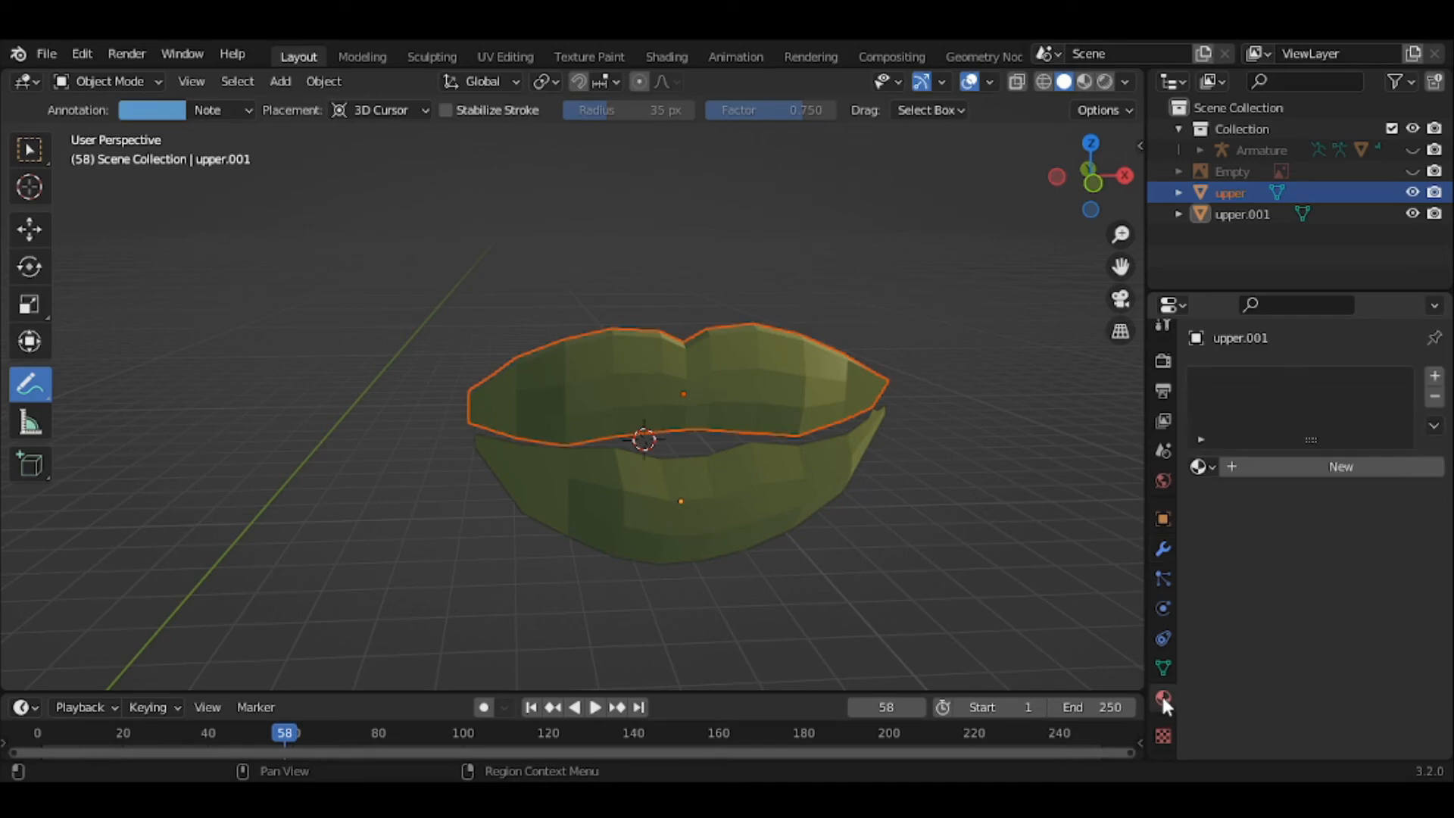
left_click(1260, 465)
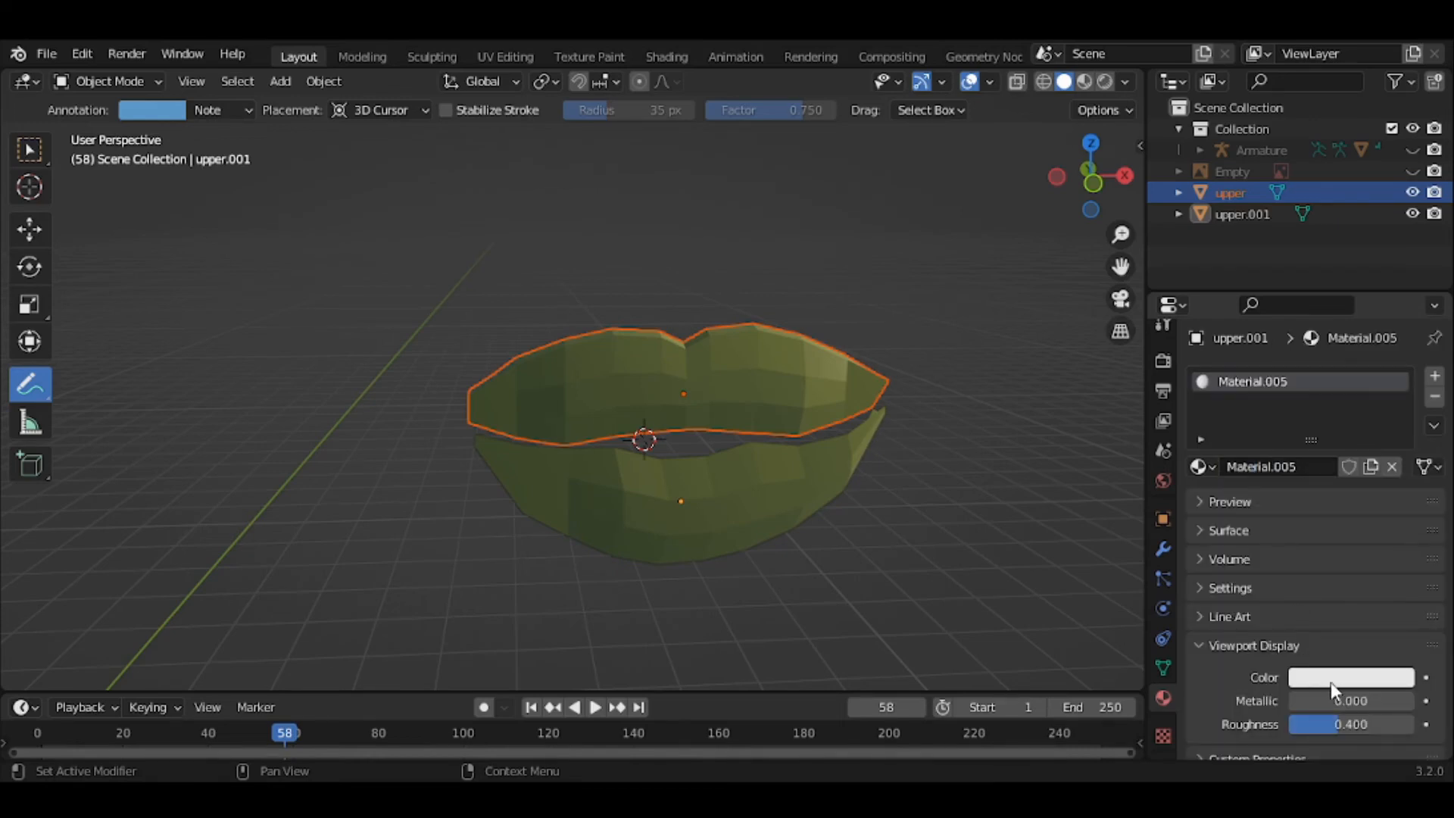
left_click(1330, 681)
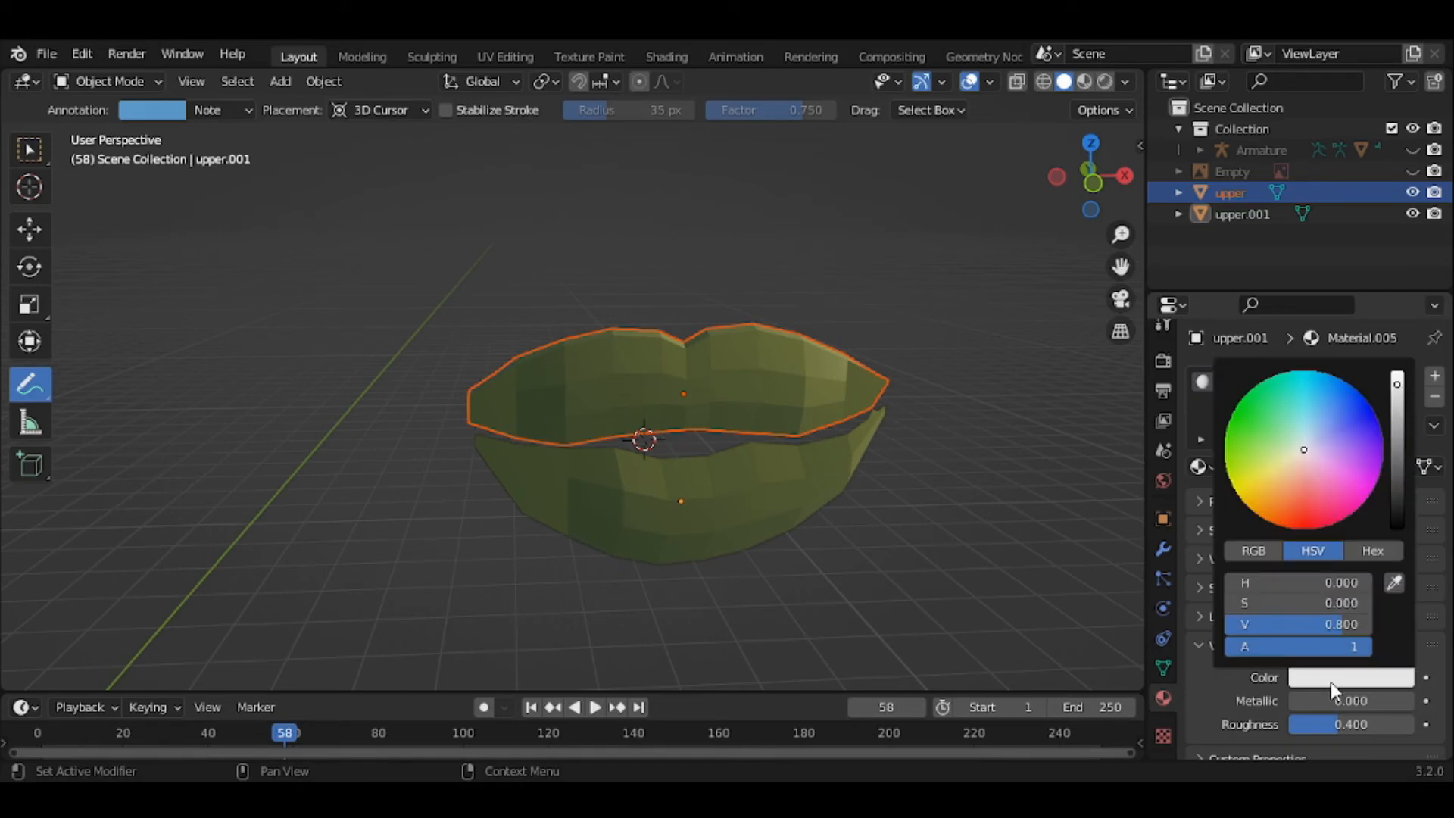
left_click(1320, 480)
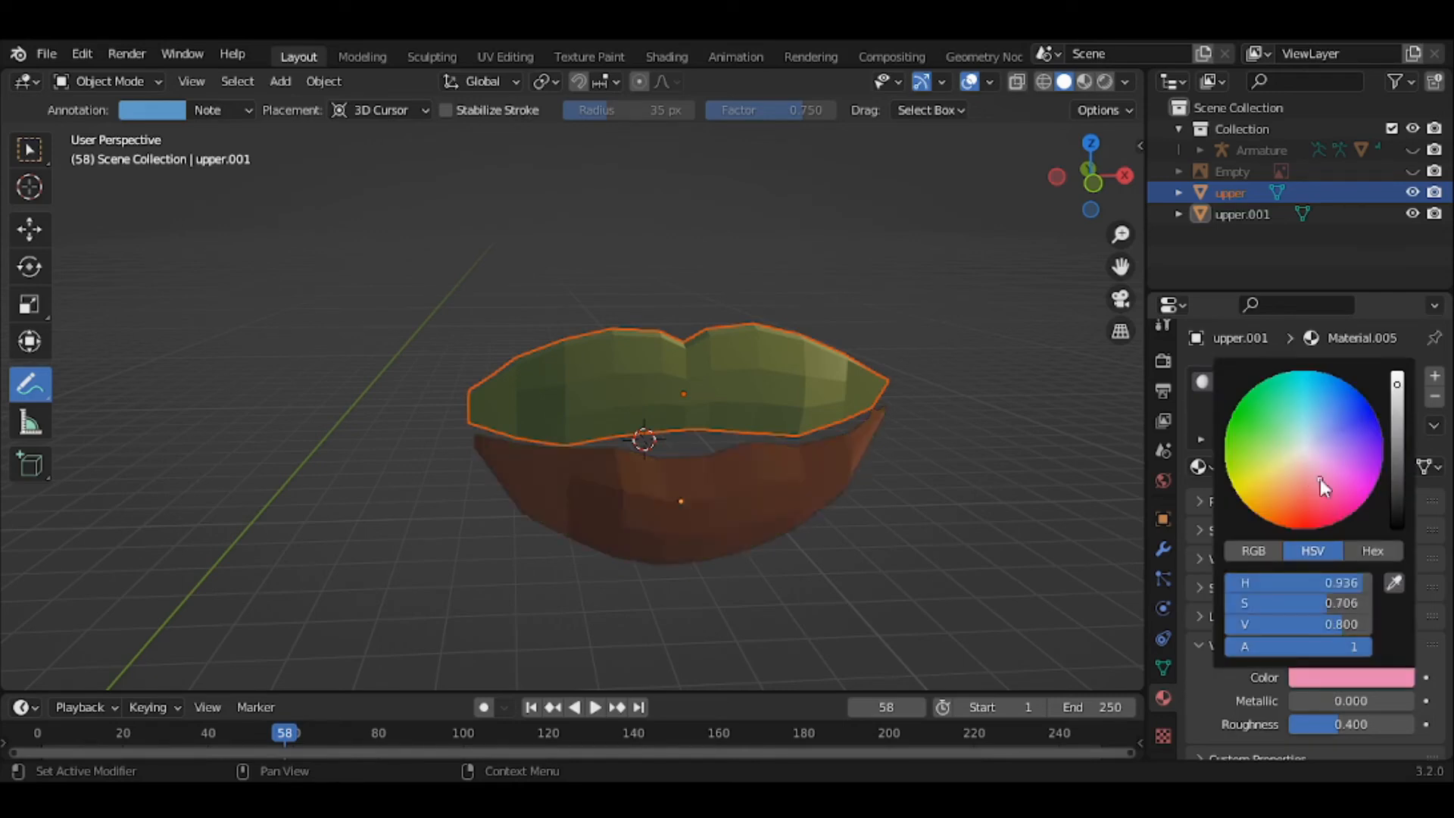
left_click(1298, 491)
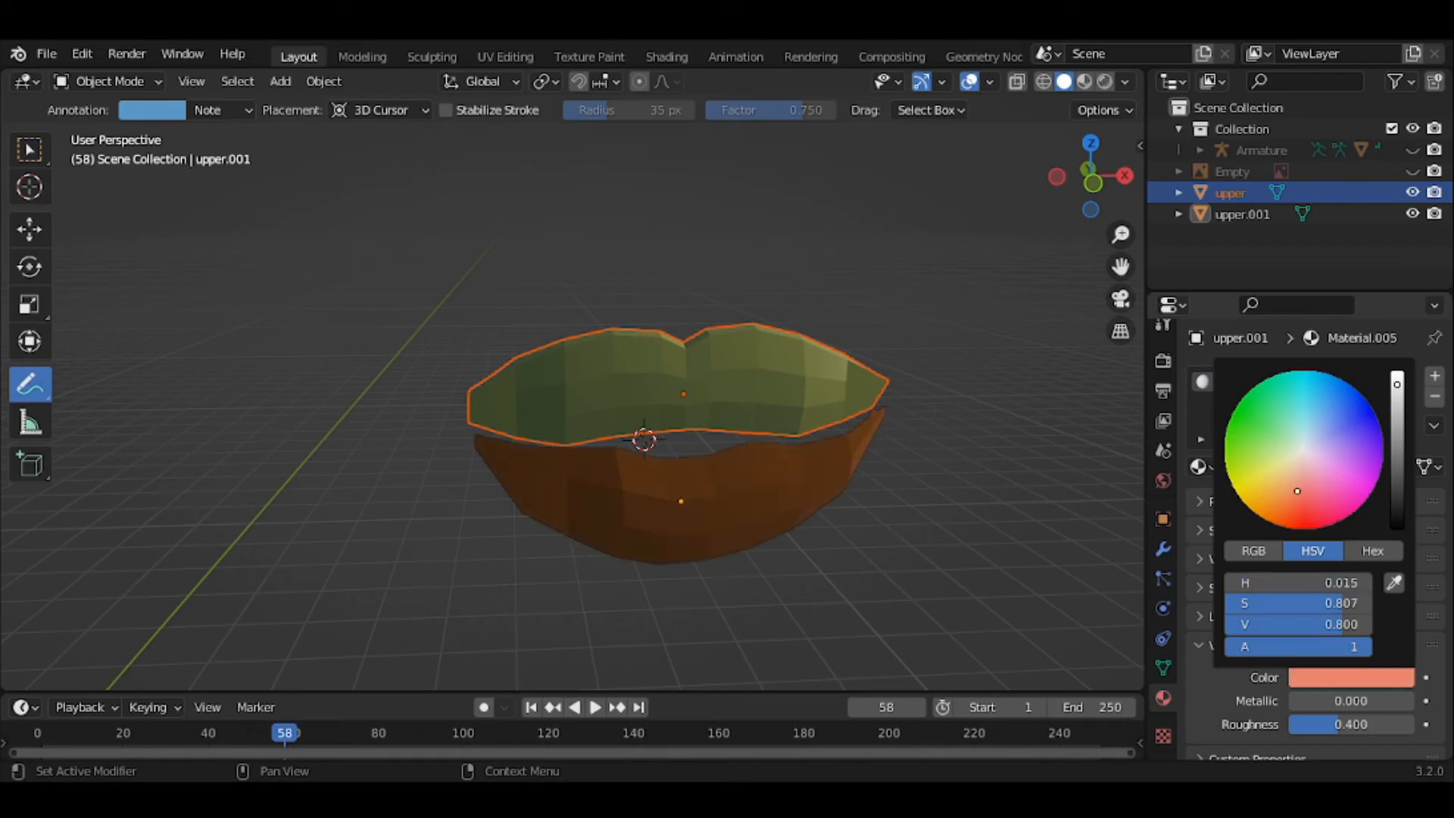
Change the lower lip material's viewport display color to bright red, about HSV 0.997, 0.977, 0.800
mouse_move(1297, 491)
left_mouse_down()
mouse_move(1287, 467)
mouse_move(1345, 487)
left_mouse_up()
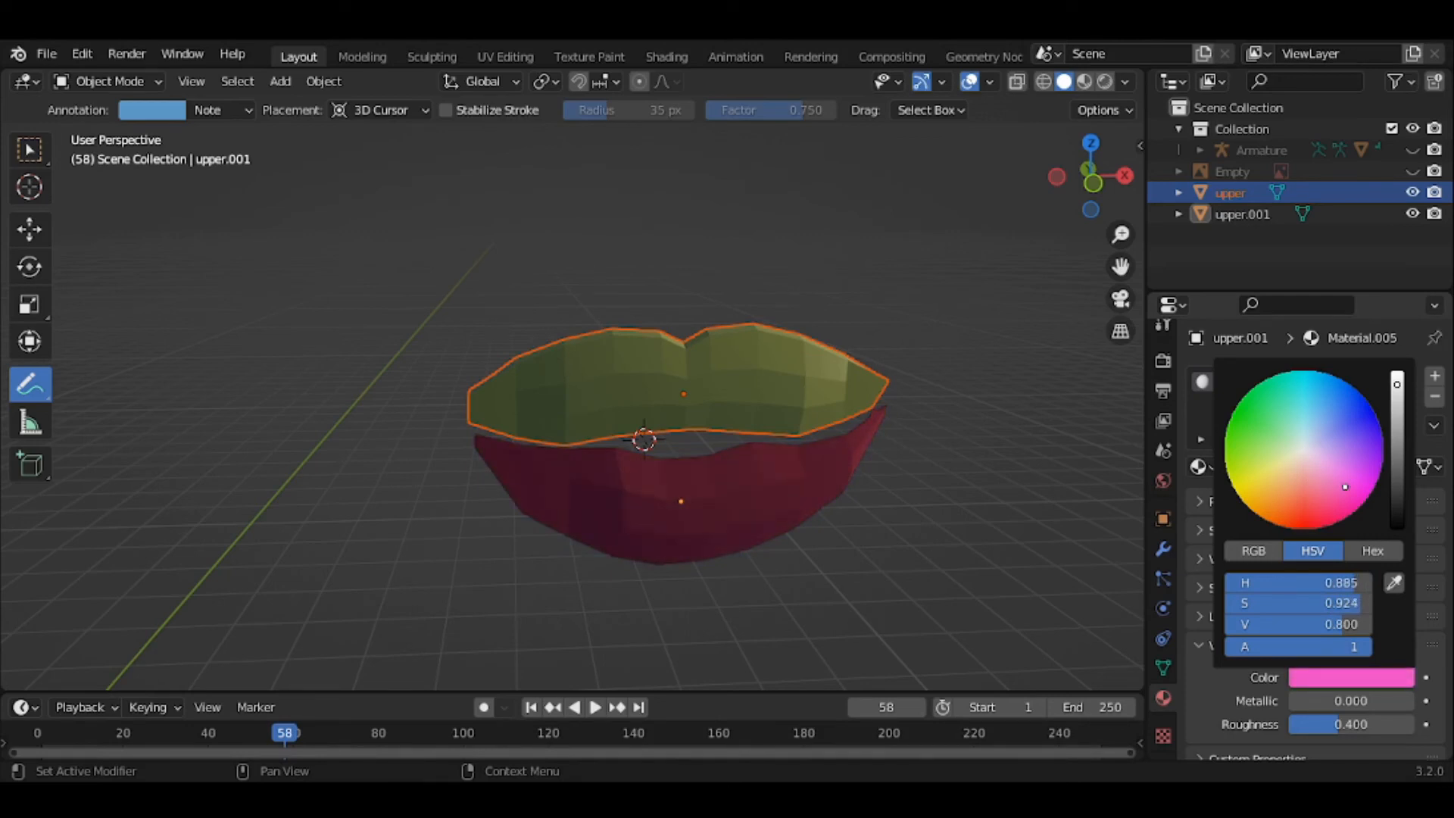
left_click_drag(1345, 487, 1308, 517)
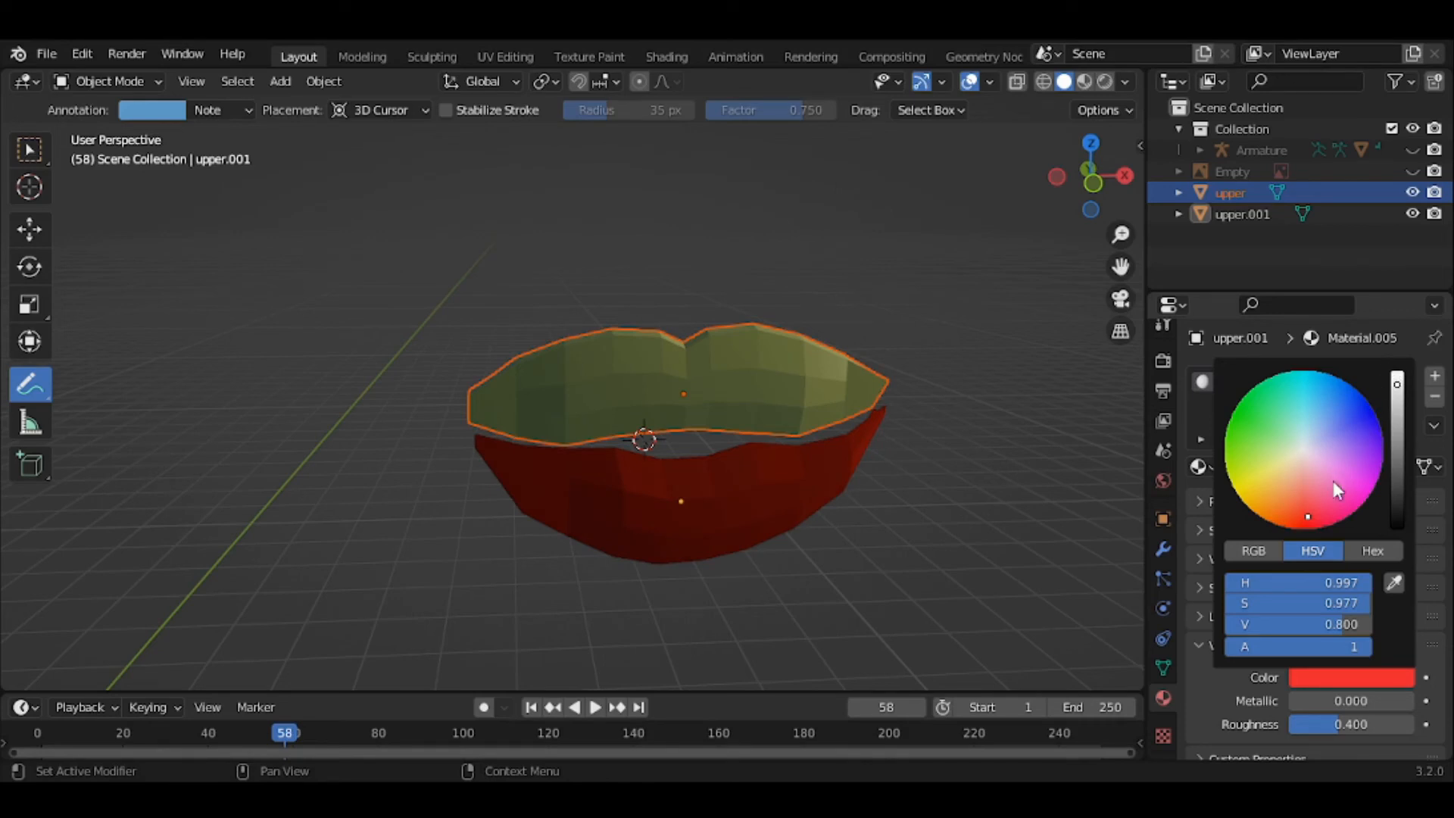
mouse_move(1304, 484)
left_mouse_down()
mouse_move(1283, 511)
mouse_move(1306, 514)
left_mouse_up()
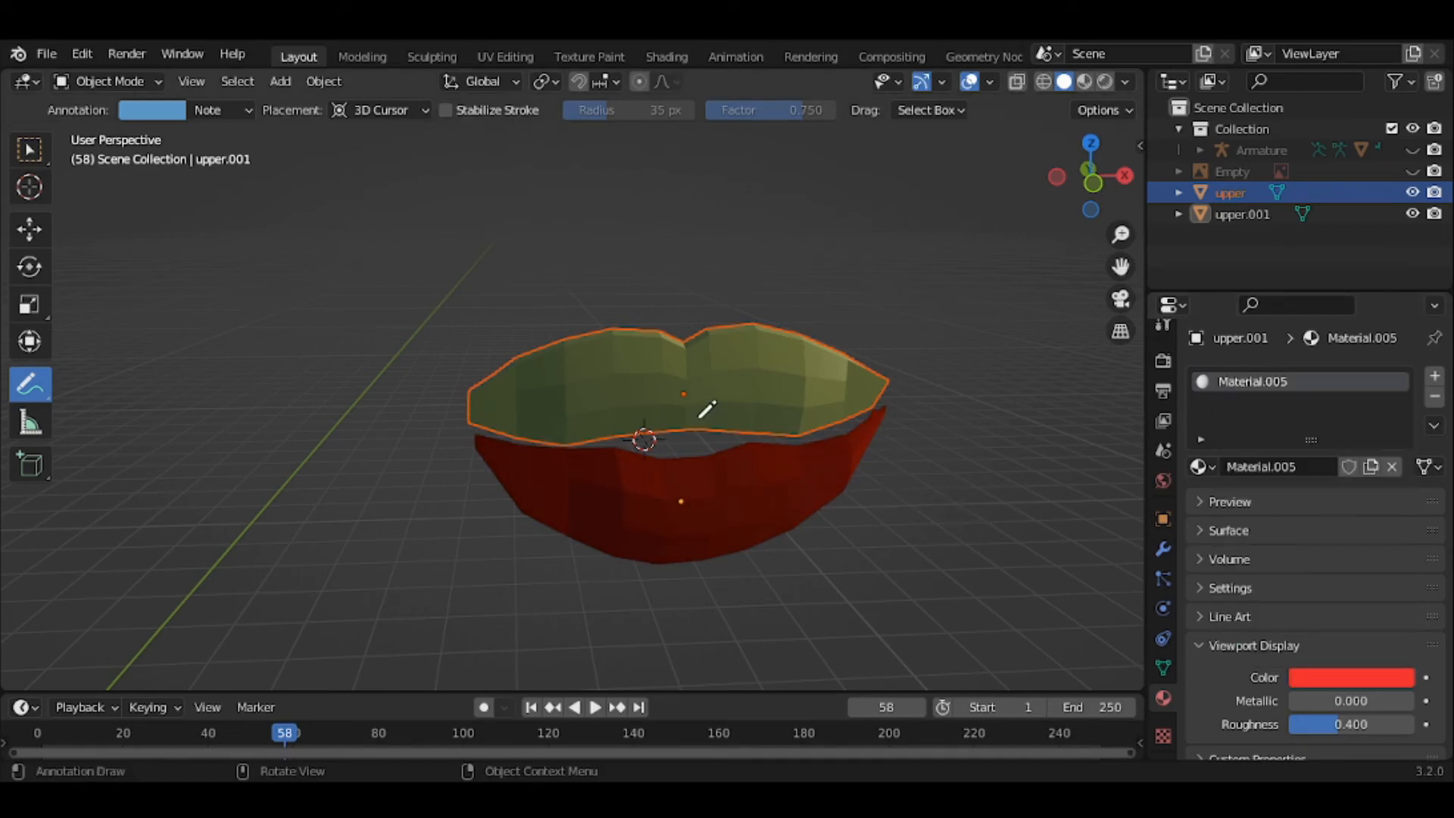
Give the upper lip a new material and set its viewport display color to a bright red matching the lower lip
left_click(29, 149)
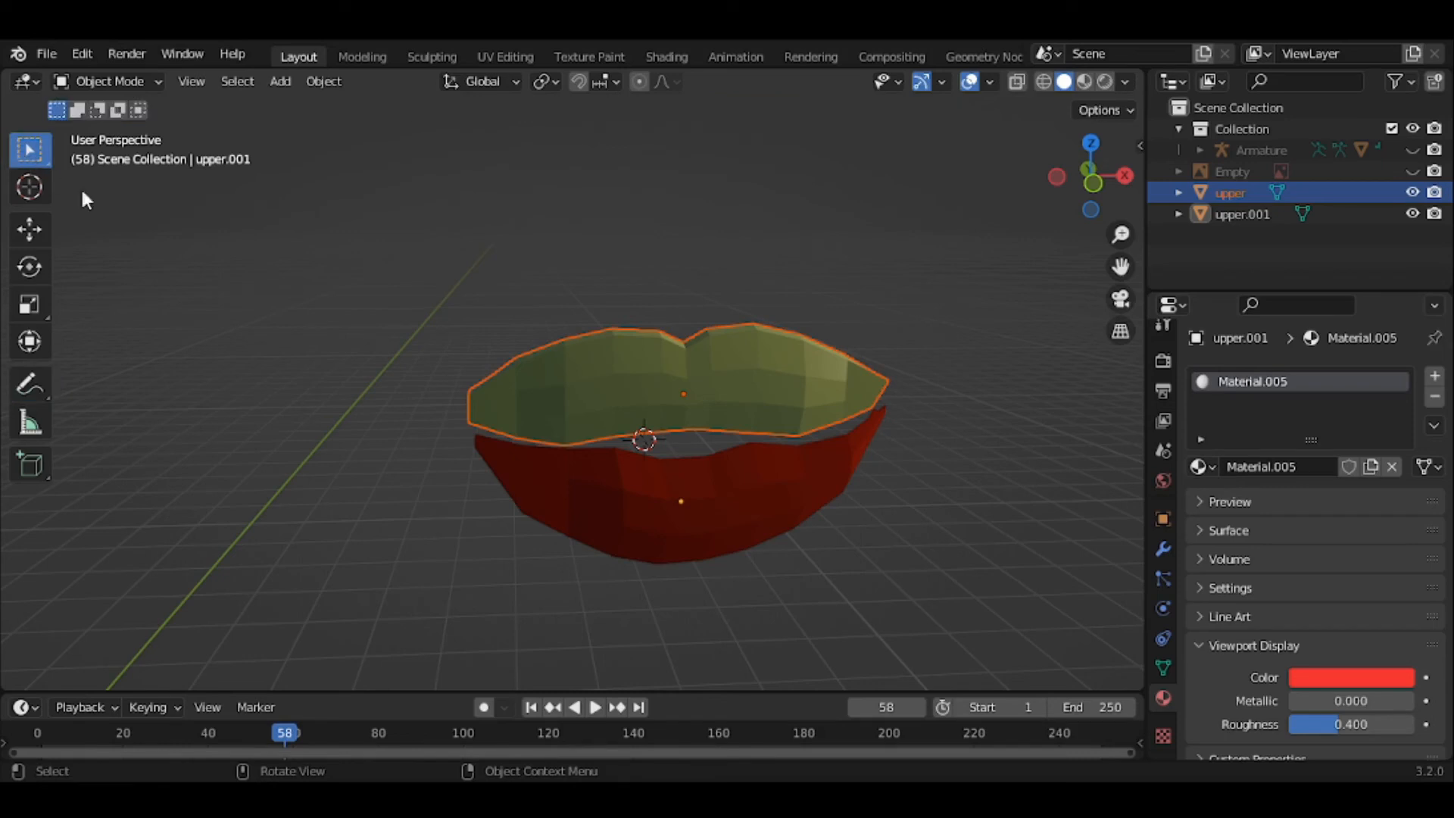
left_click(675, 347)
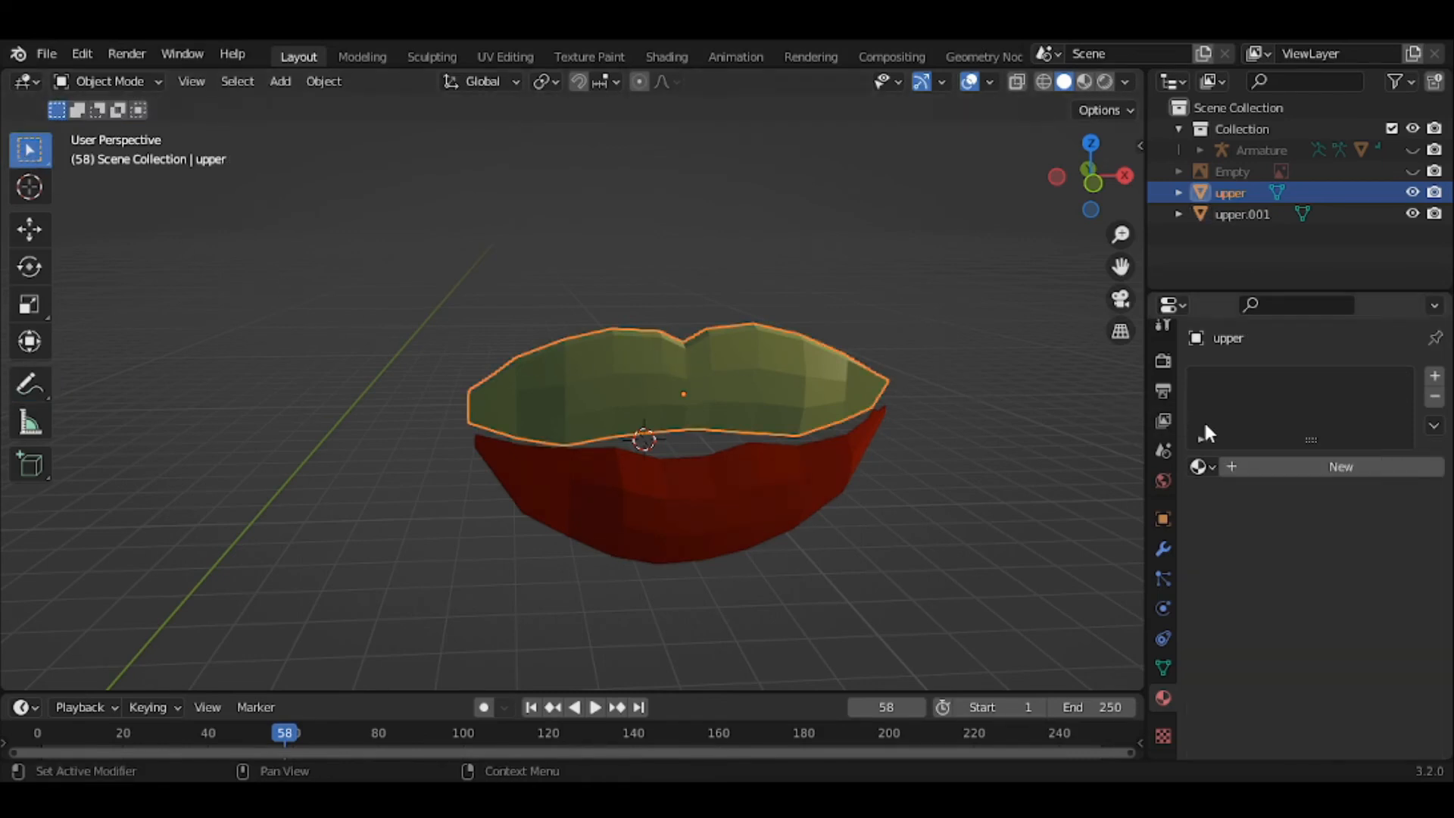
left_click(1298, 461)
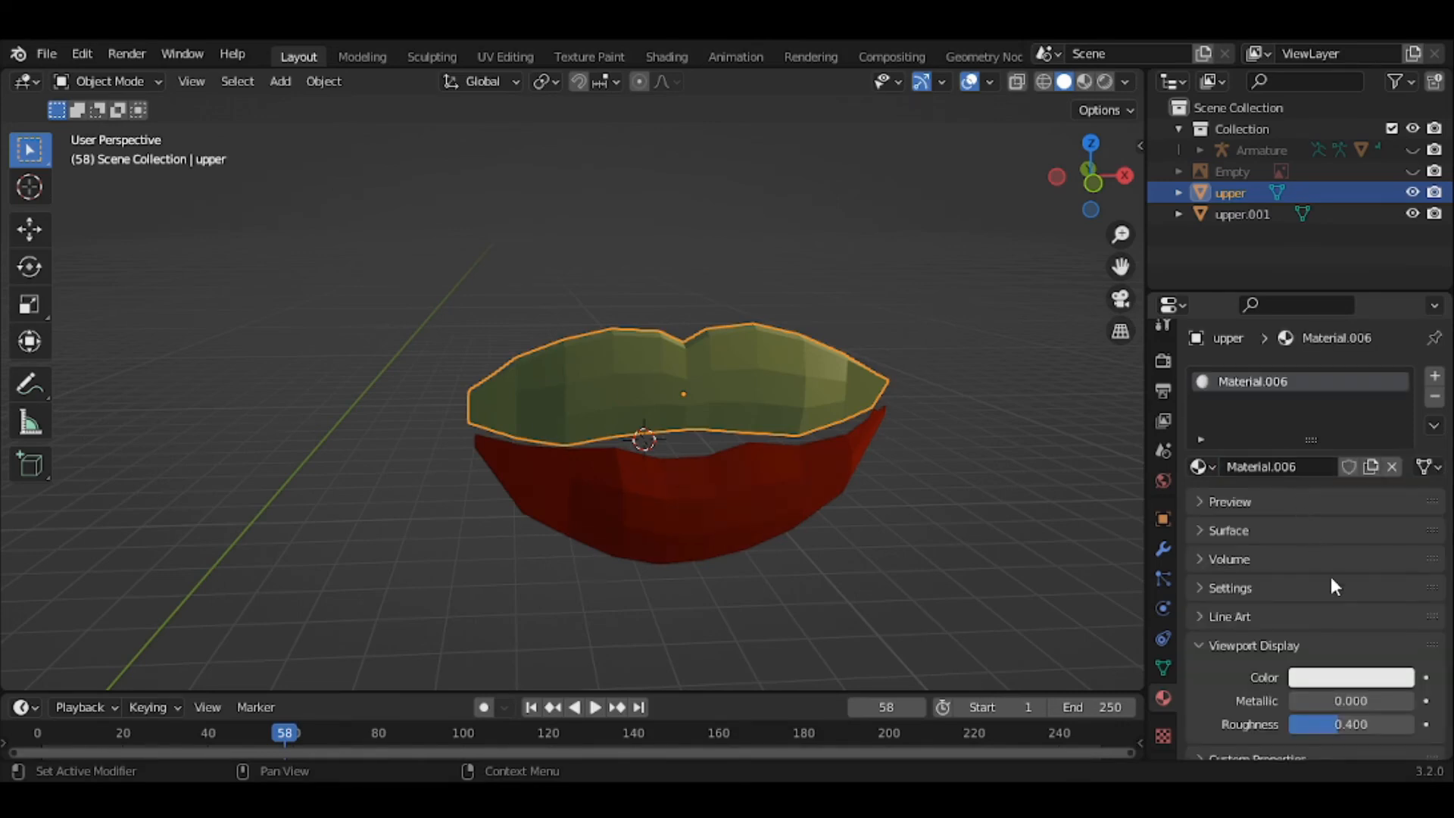
left_click(1370, 681)
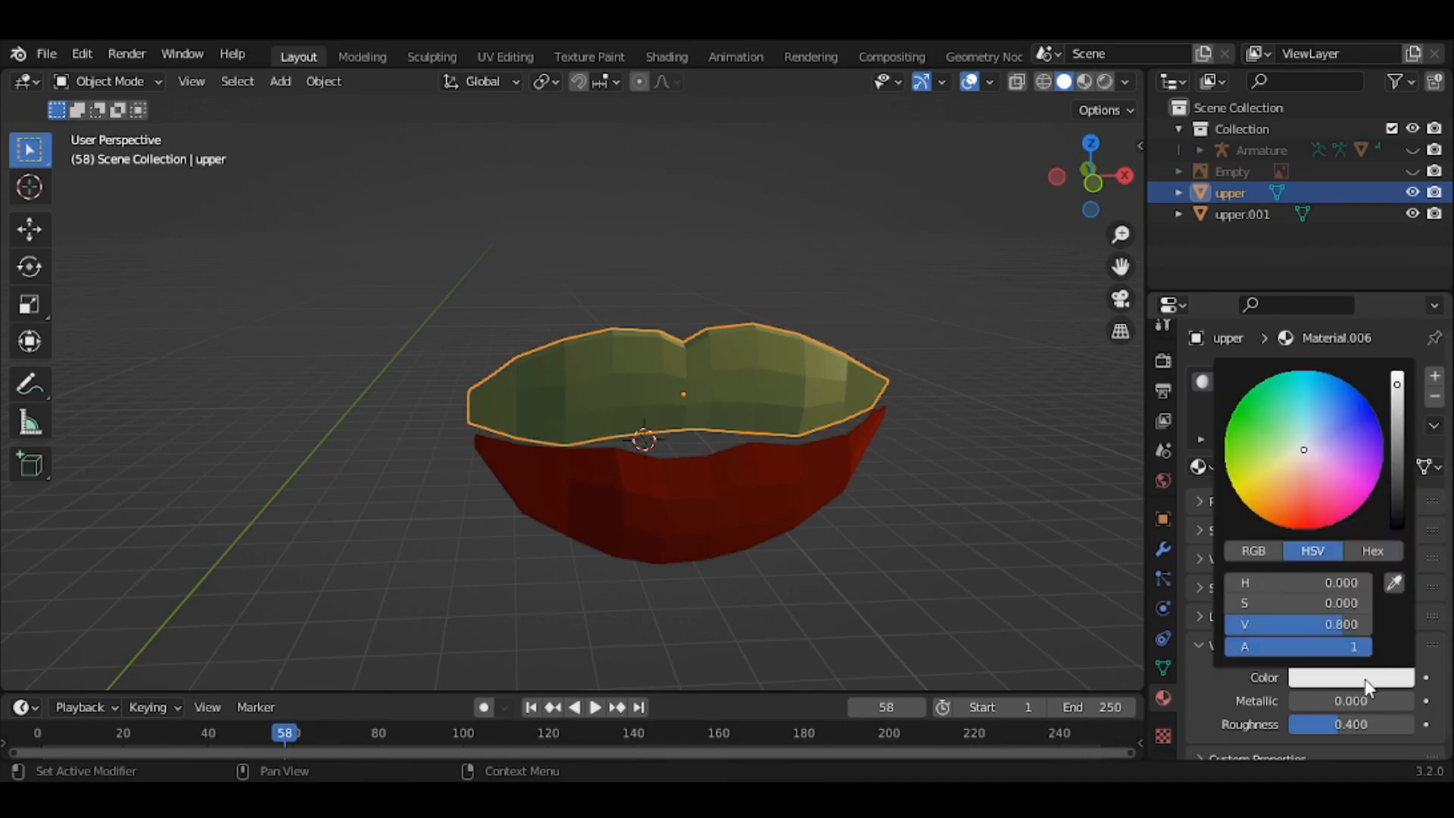
left_click(1399, 581)
left_click(754, 502)
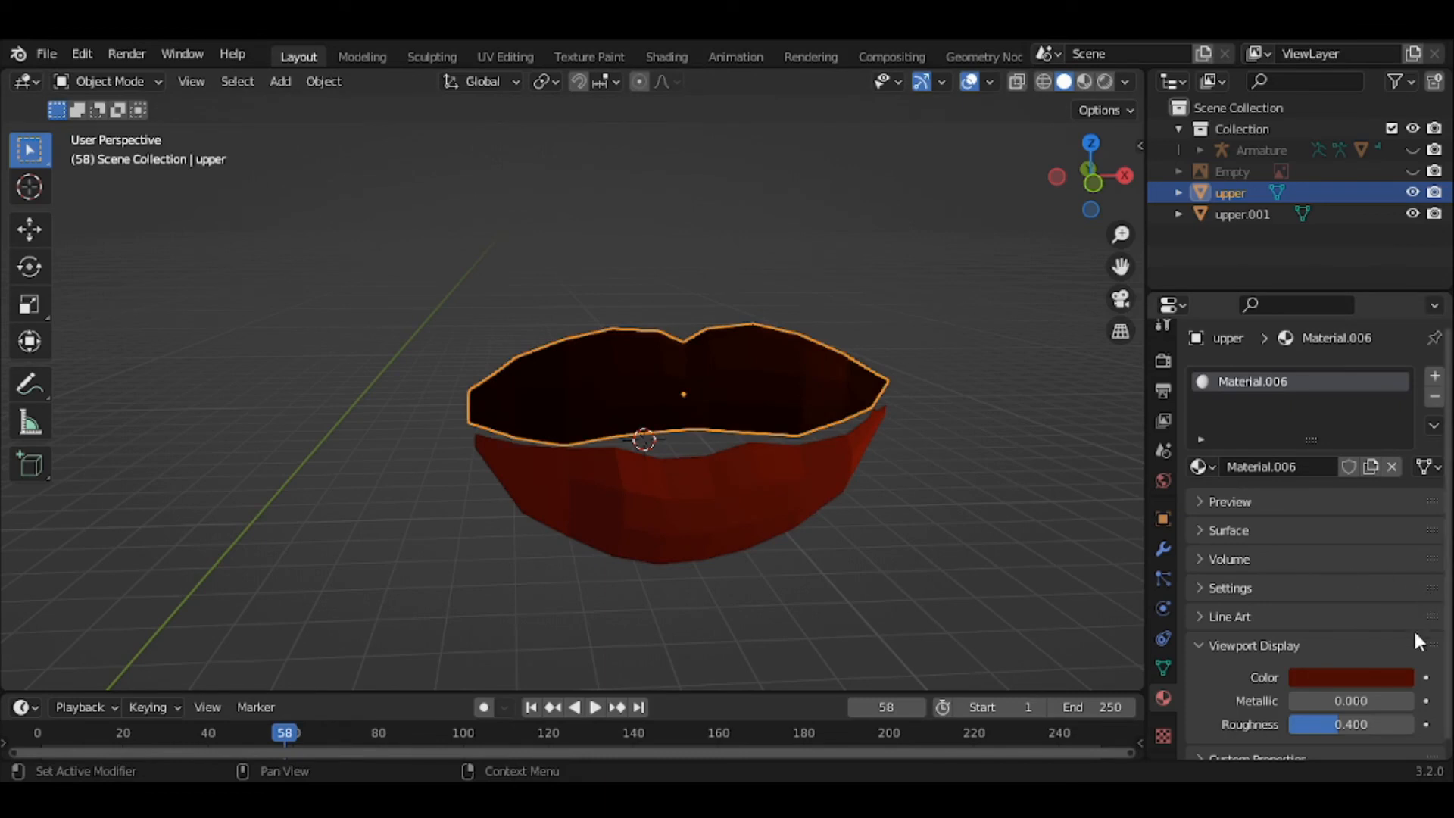
left_click(1383, 677)
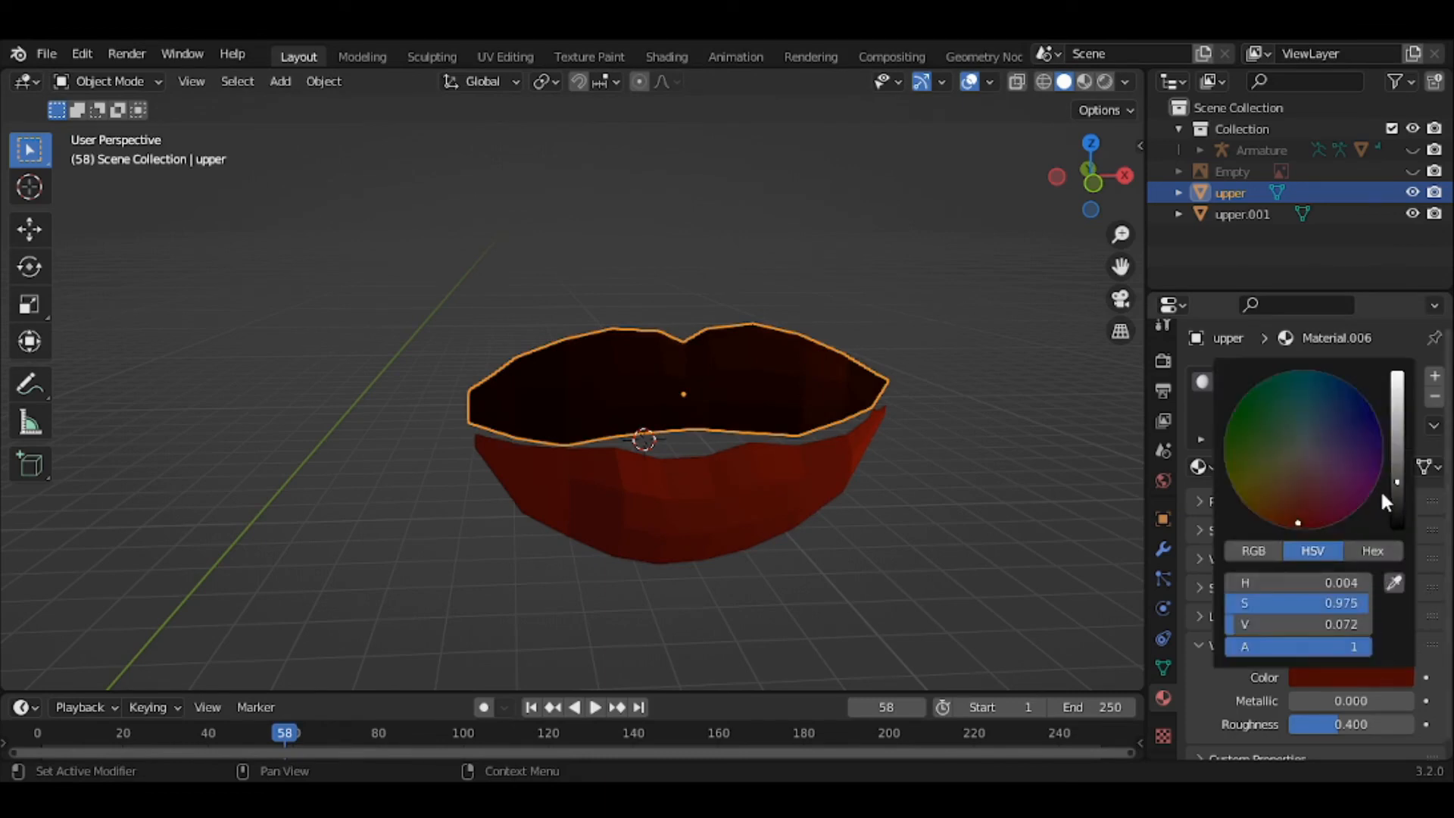
left_click_drag(1394, 488, 1398, 371)
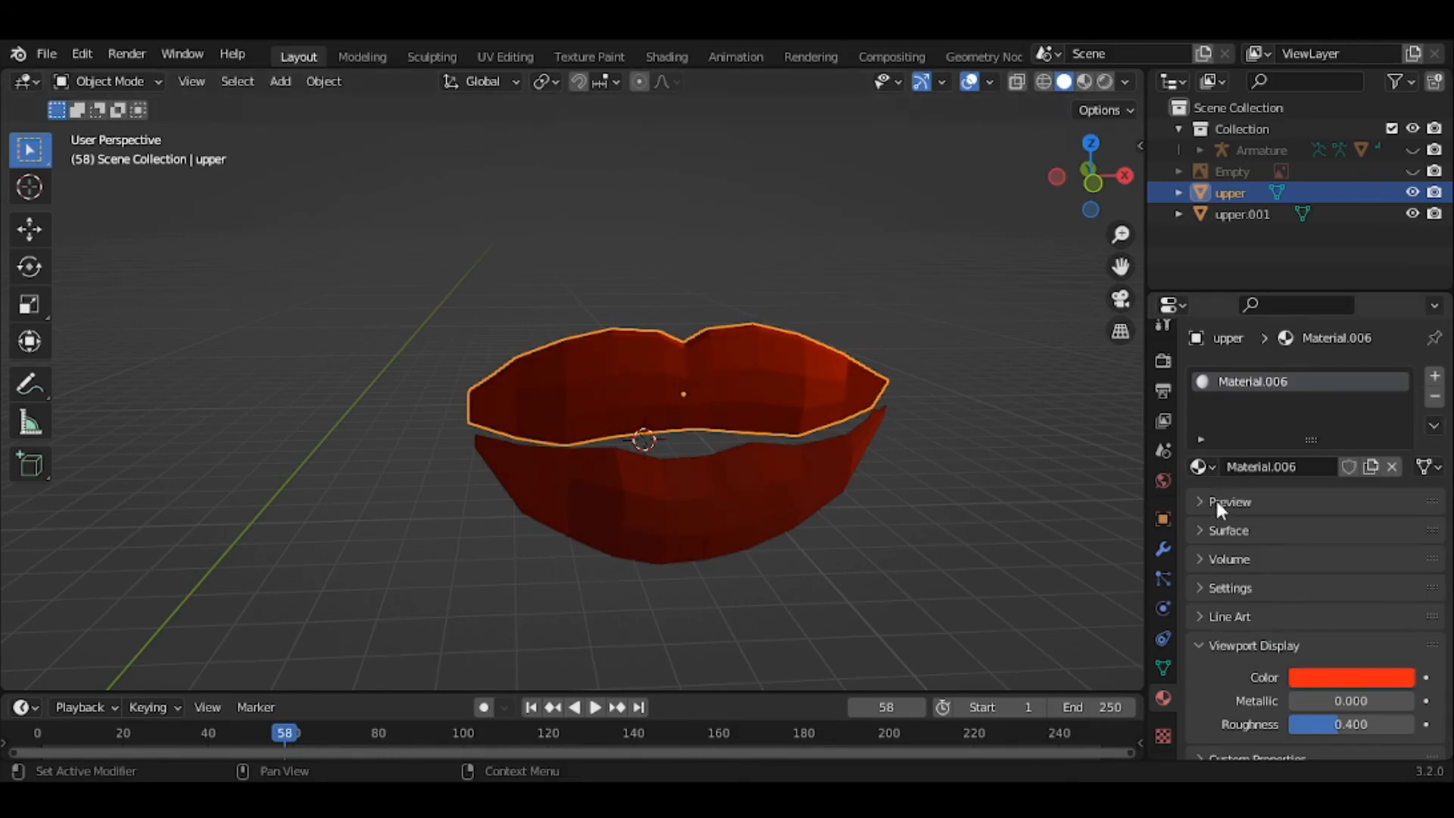
Try a Subdivision Surface modifier on the upper lip and undo it
left_click(1164, 547)
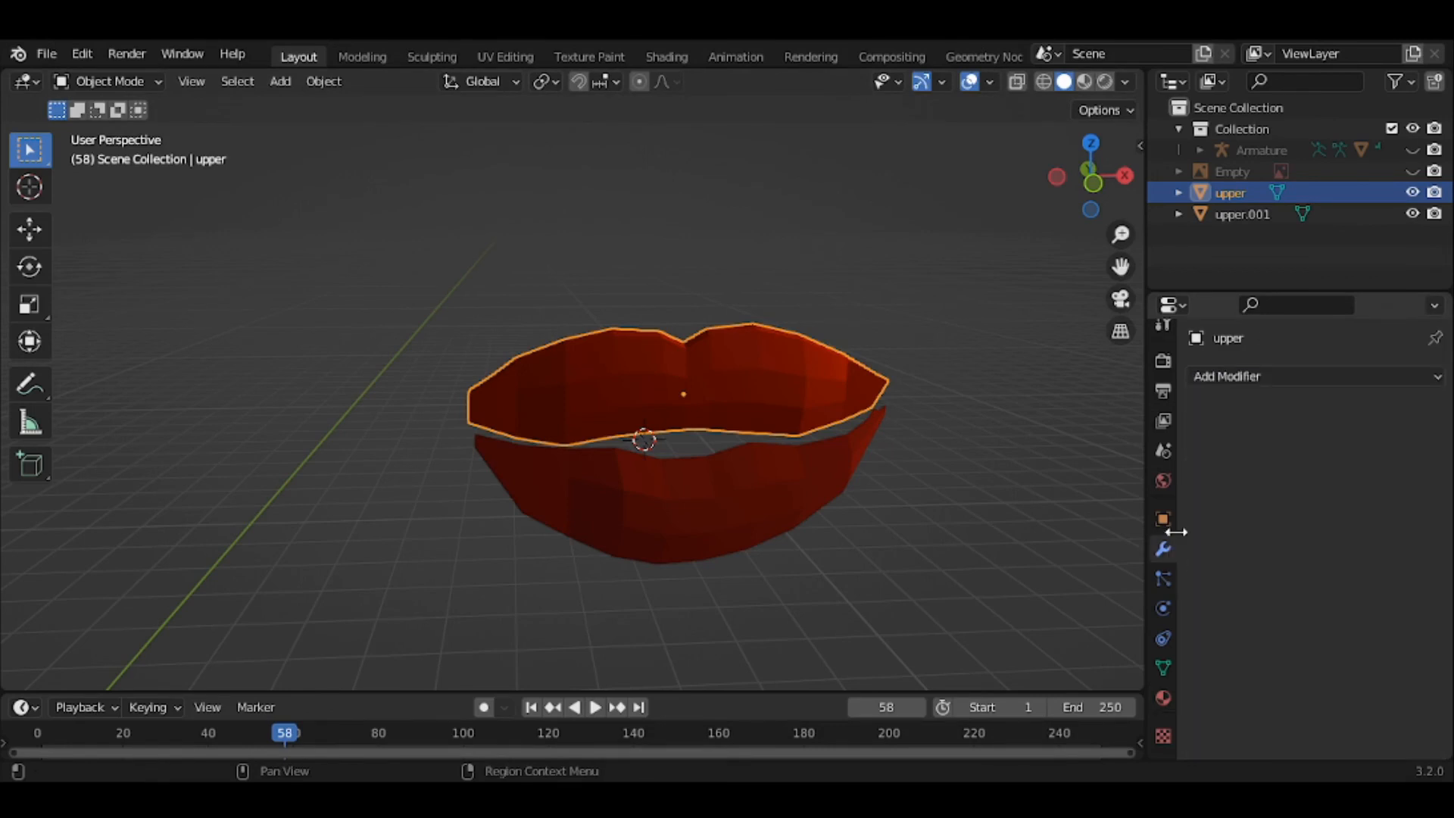
left_click(1250, 377)
scroll(1076, 699, "down", 2)
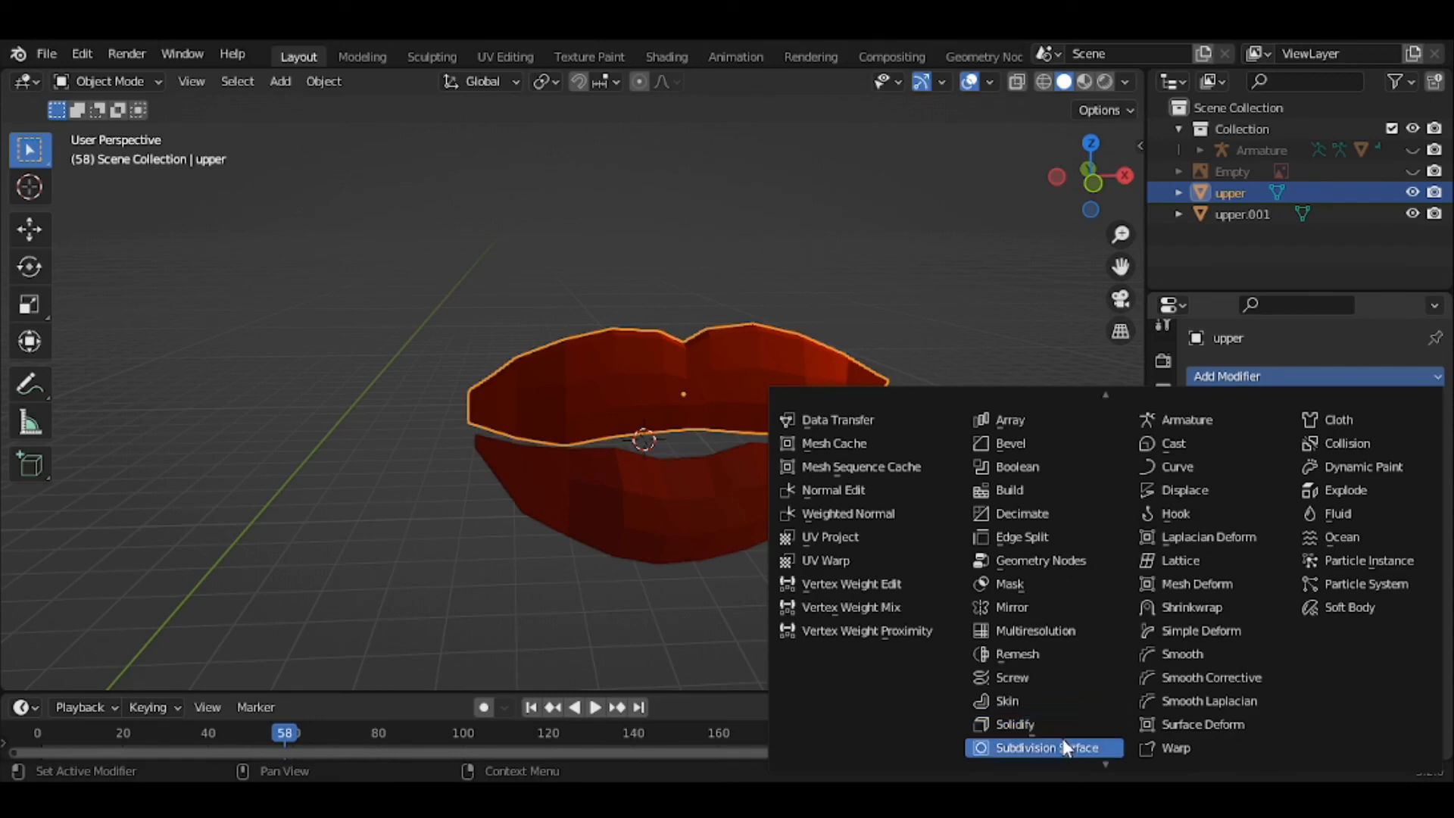
left_click(1060, 742)
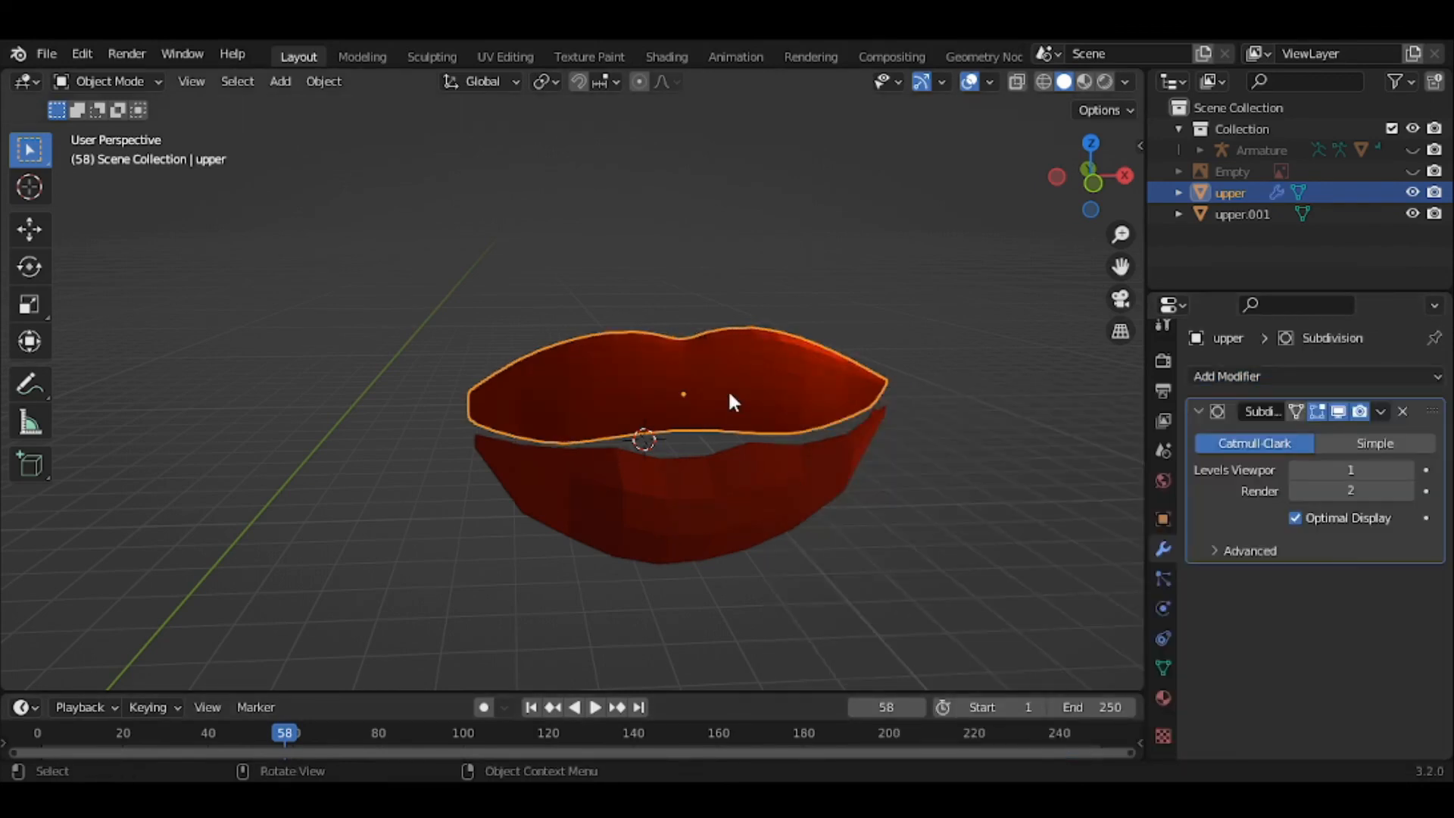
scroll(729, 395, "up", 2)
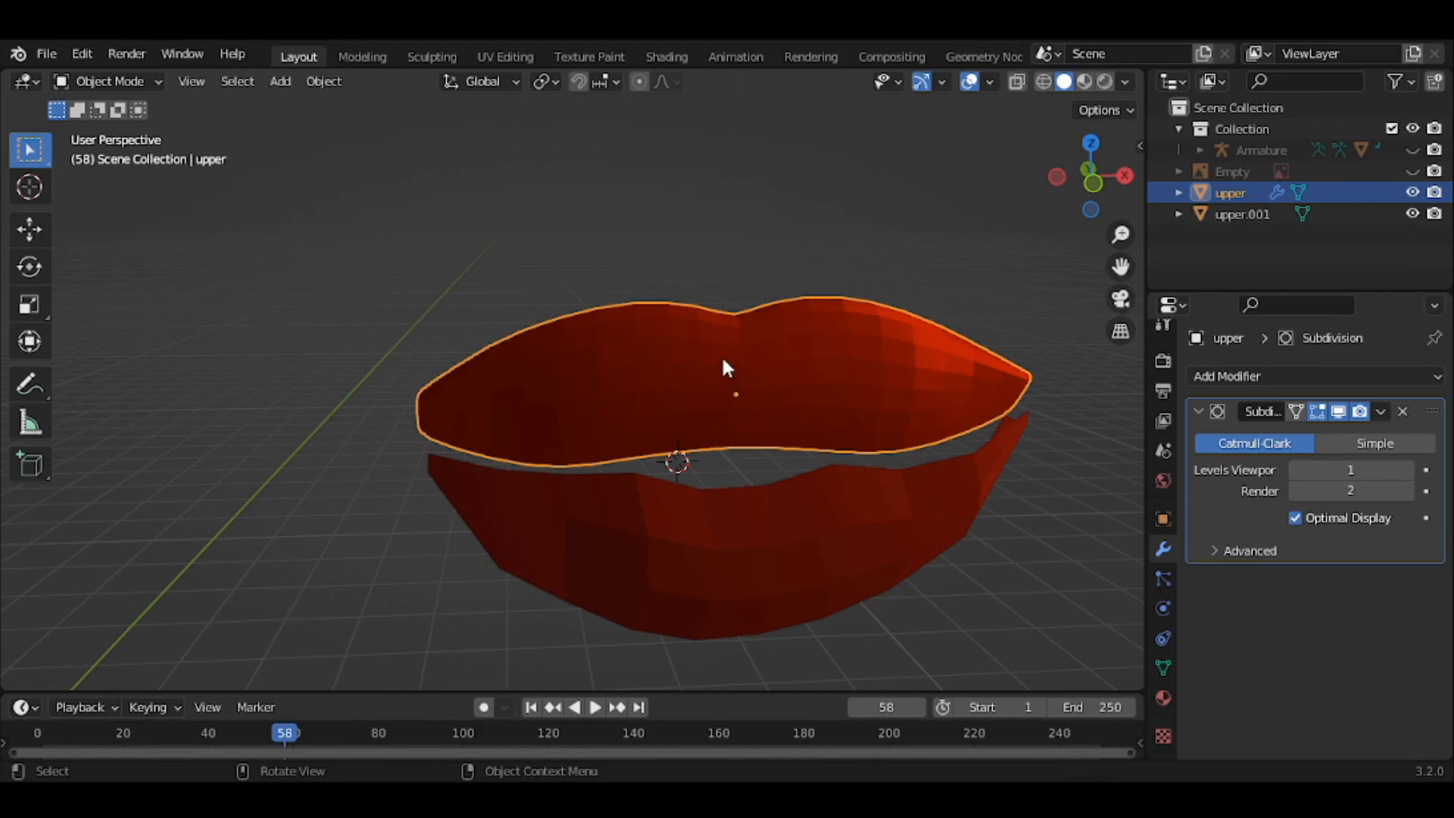
key("ctrl+z")
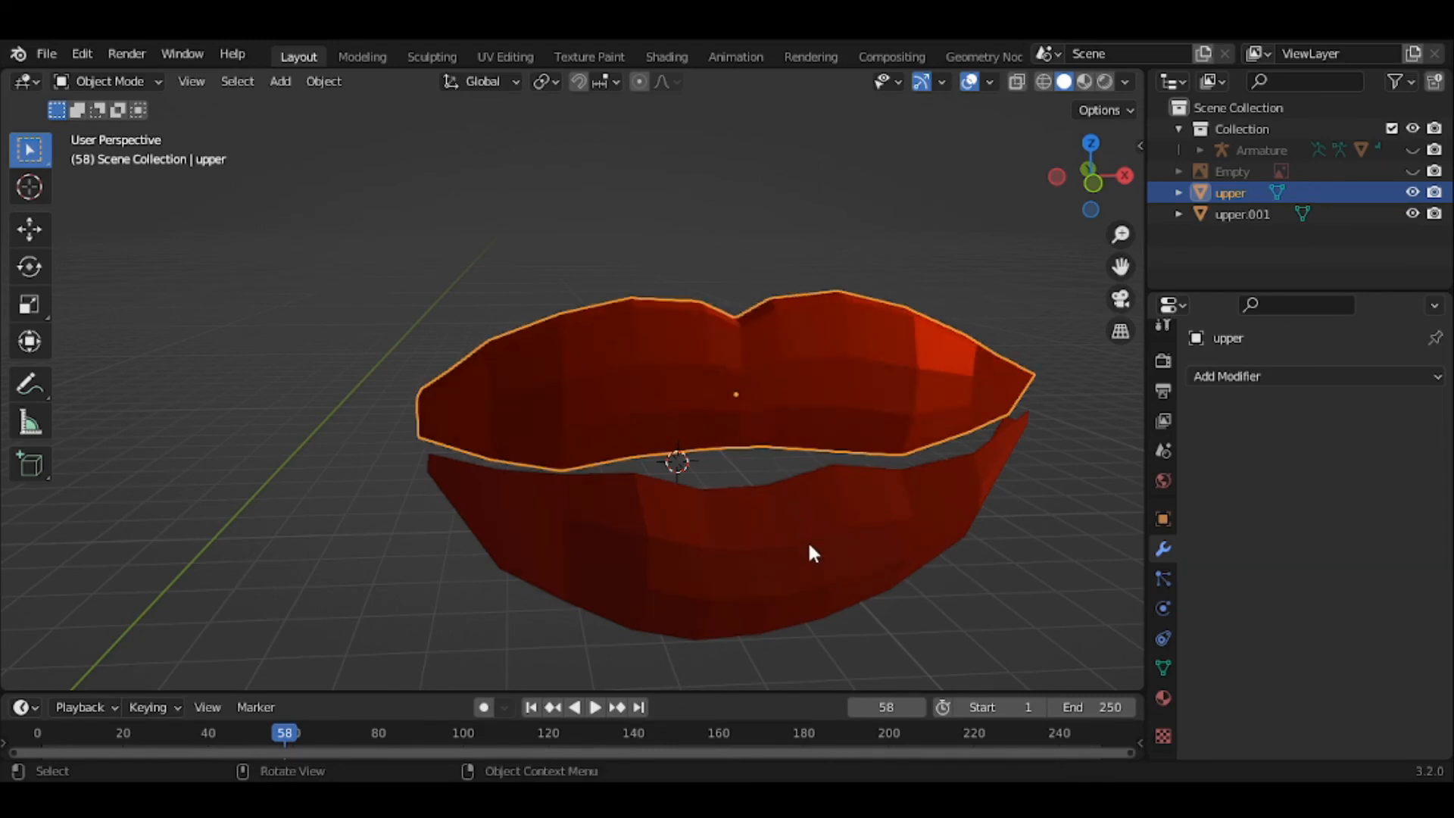
Try a Subdivision Surface modifier on the lower lip and remove it
left_click(909, 536)
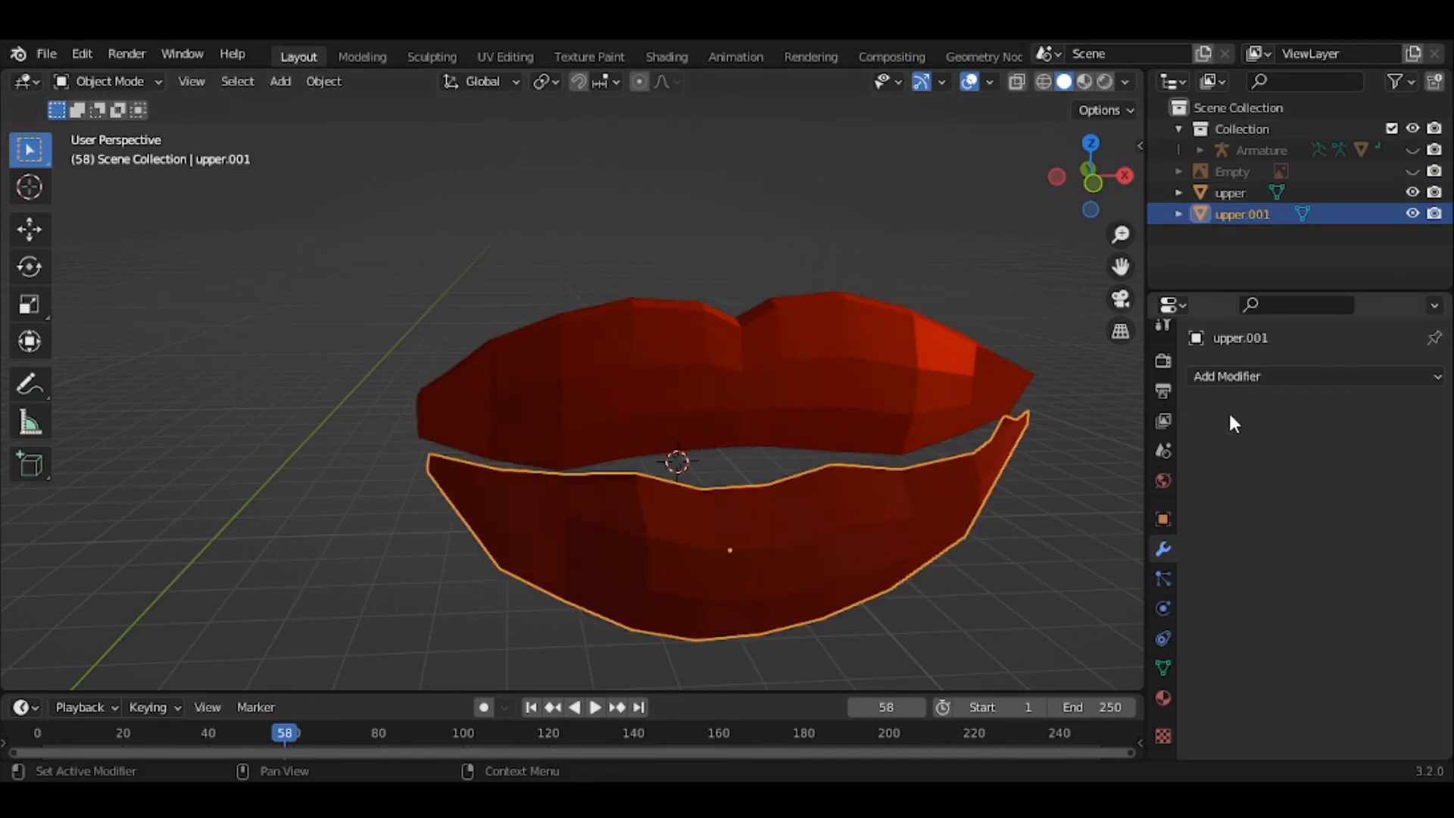
left_click(1223, 377)
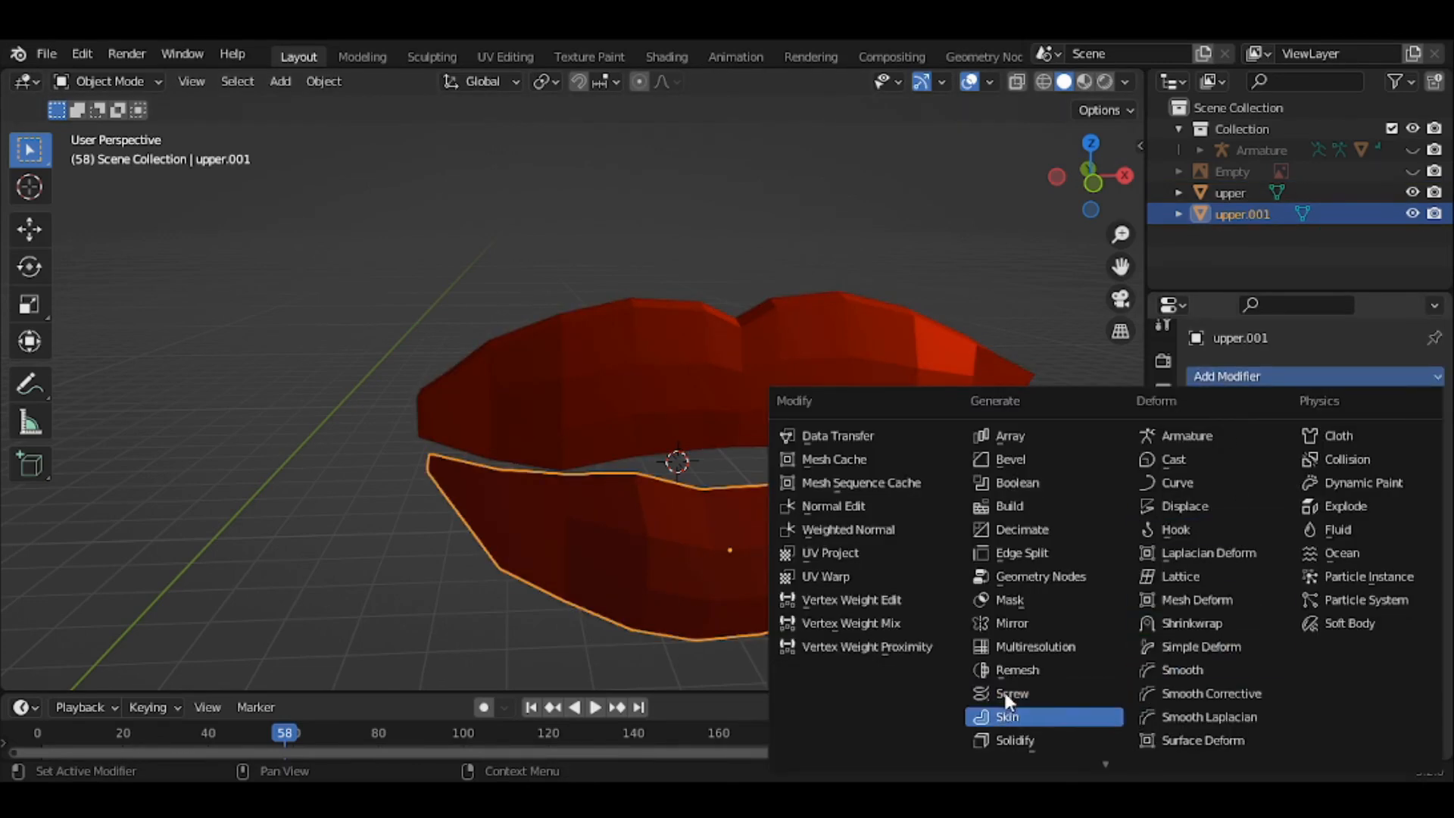
scroll(1003, 690, "down", 1)
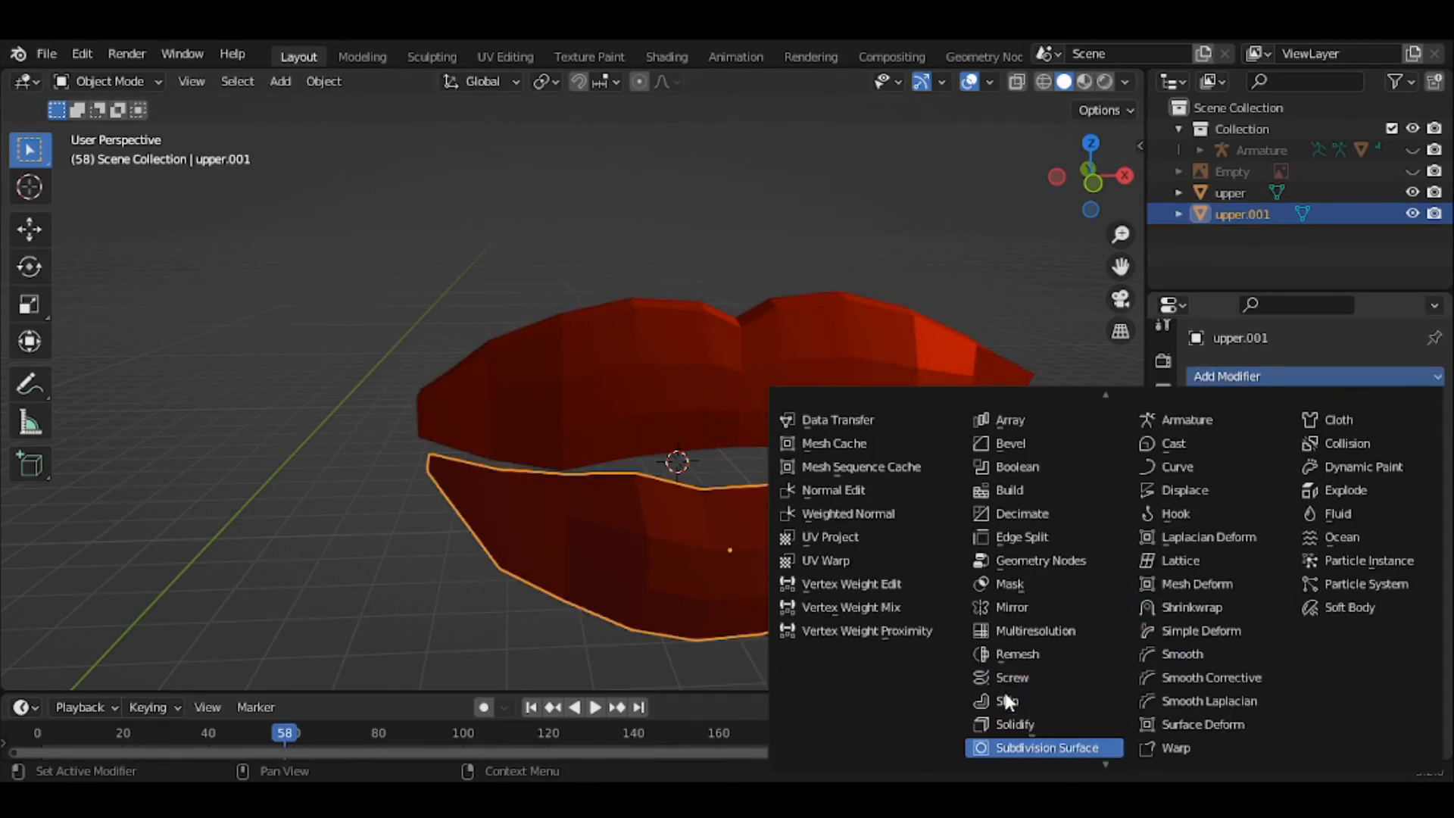
left_click(1011, 743)
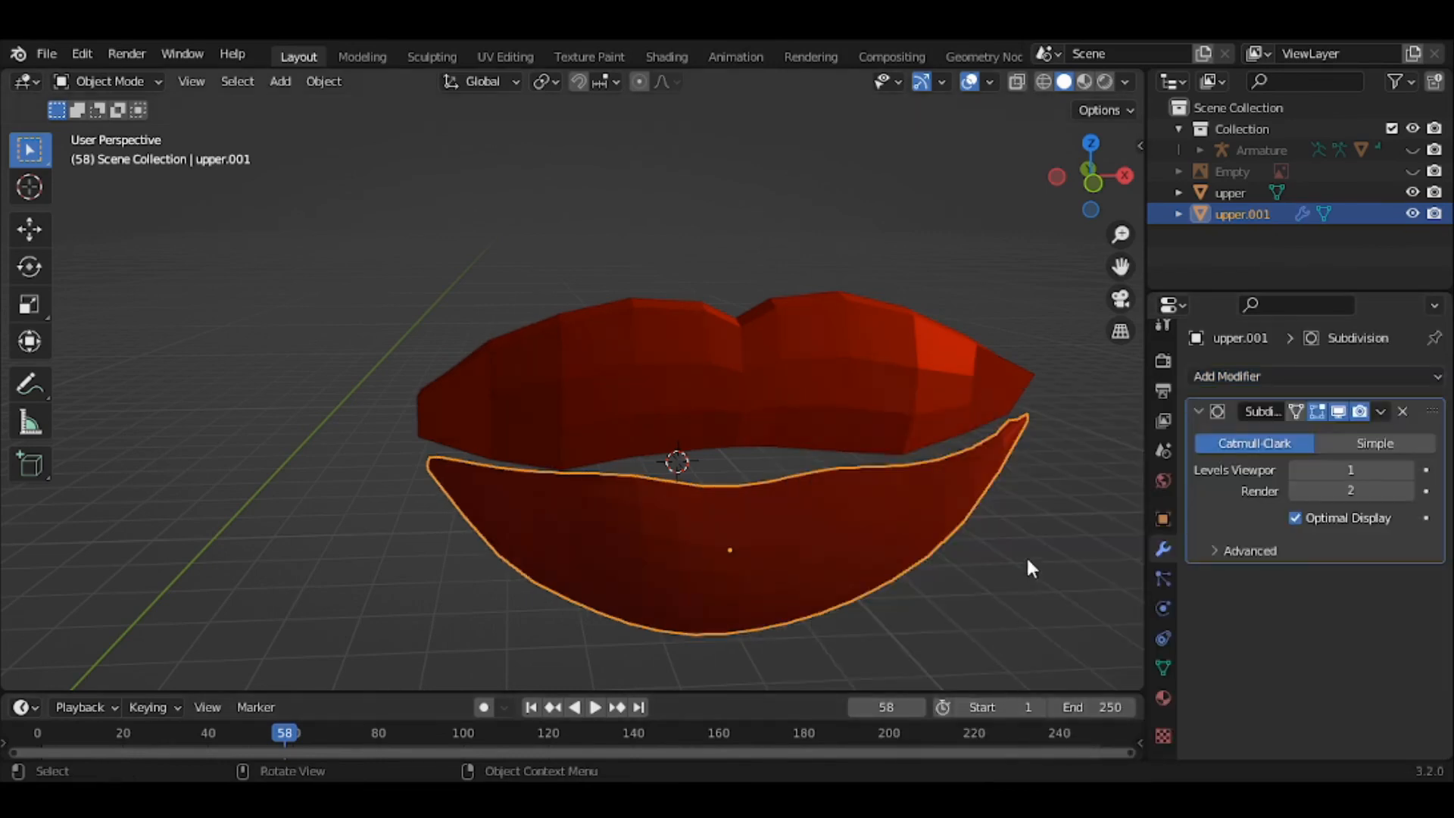
left_click(1404, 411)
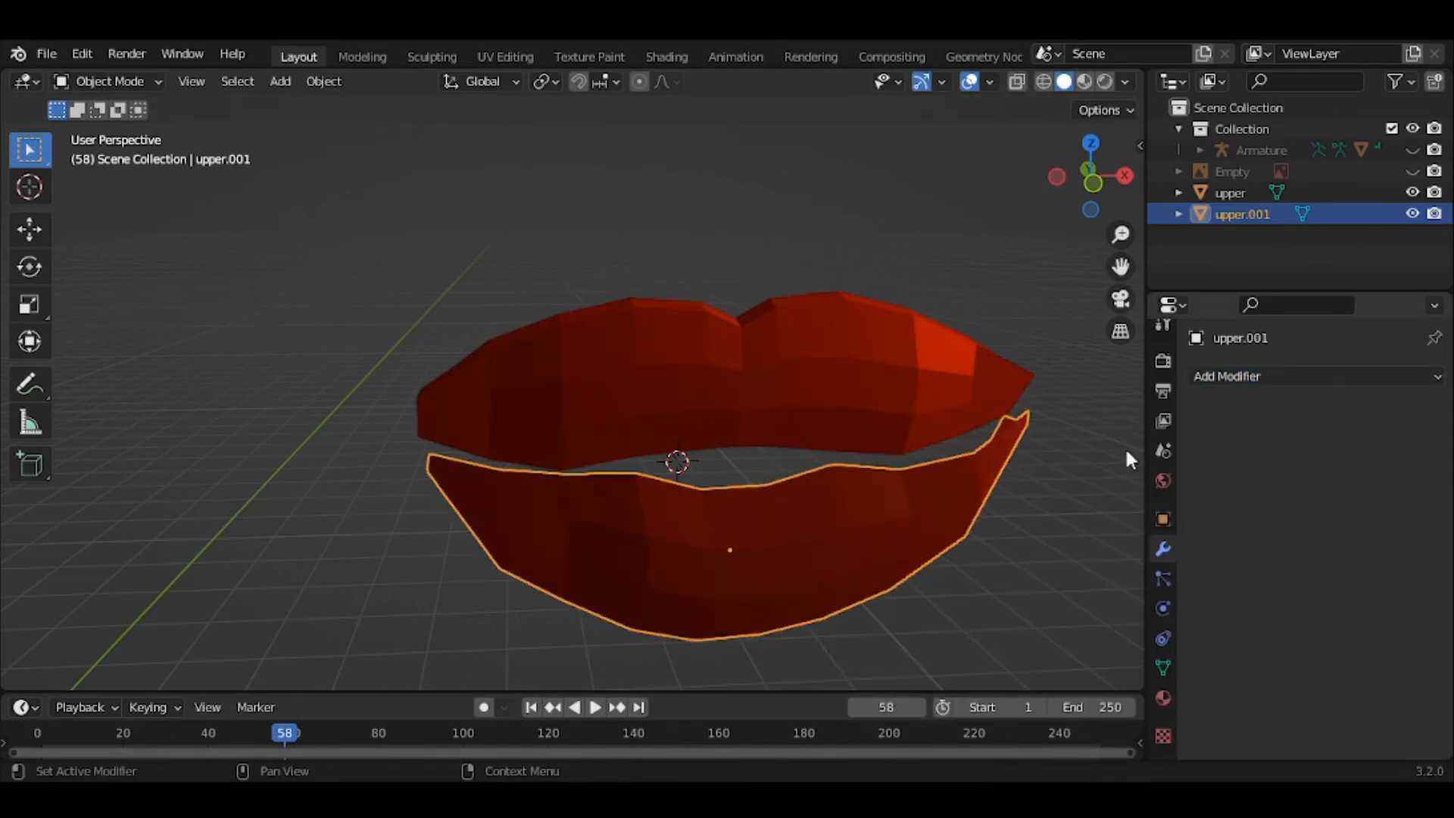
Apply Shade Smooth to the lower lip mesh and to the upper lip mesh
right_click(756, 540)
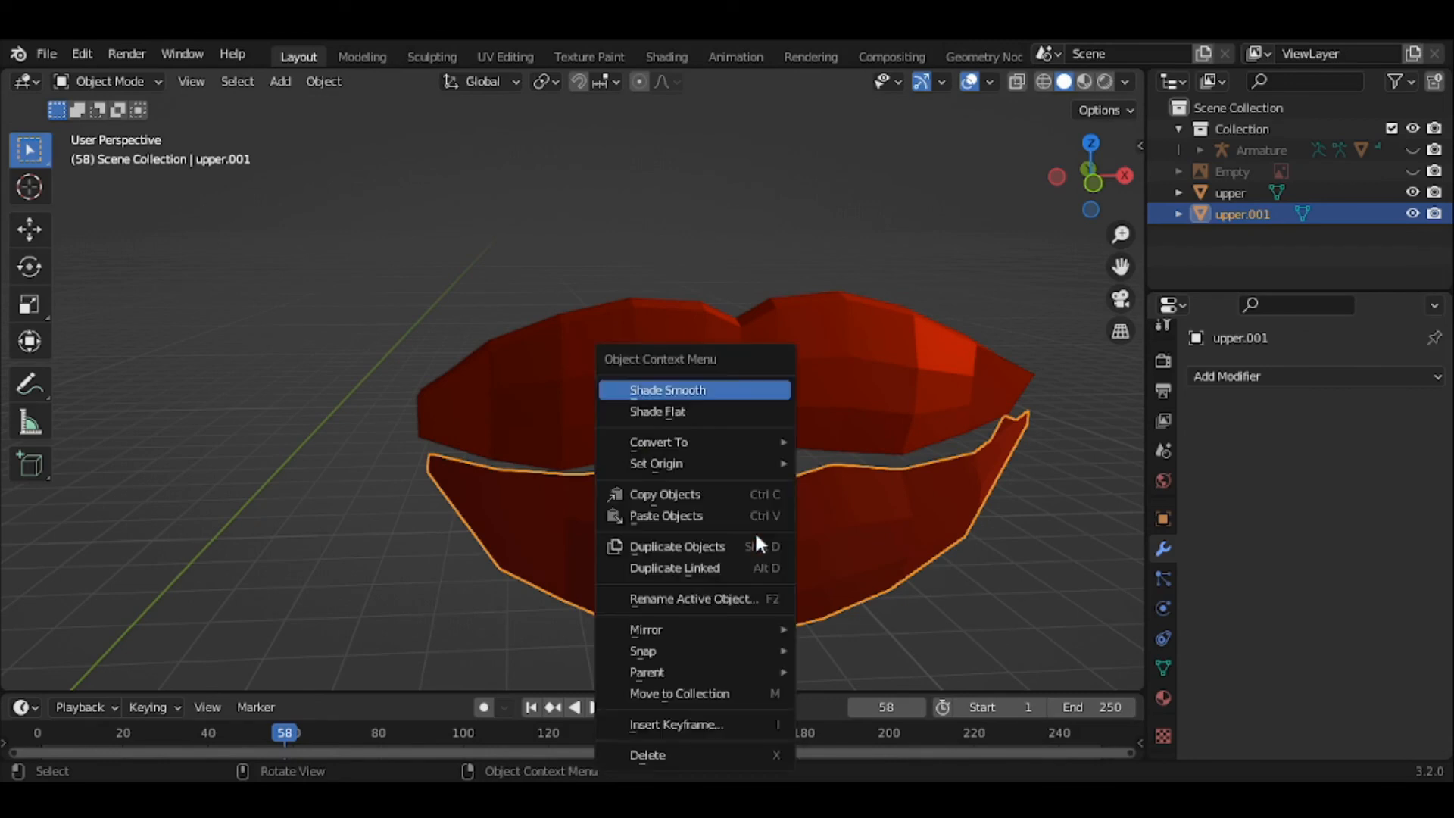
left_click(691, 390)
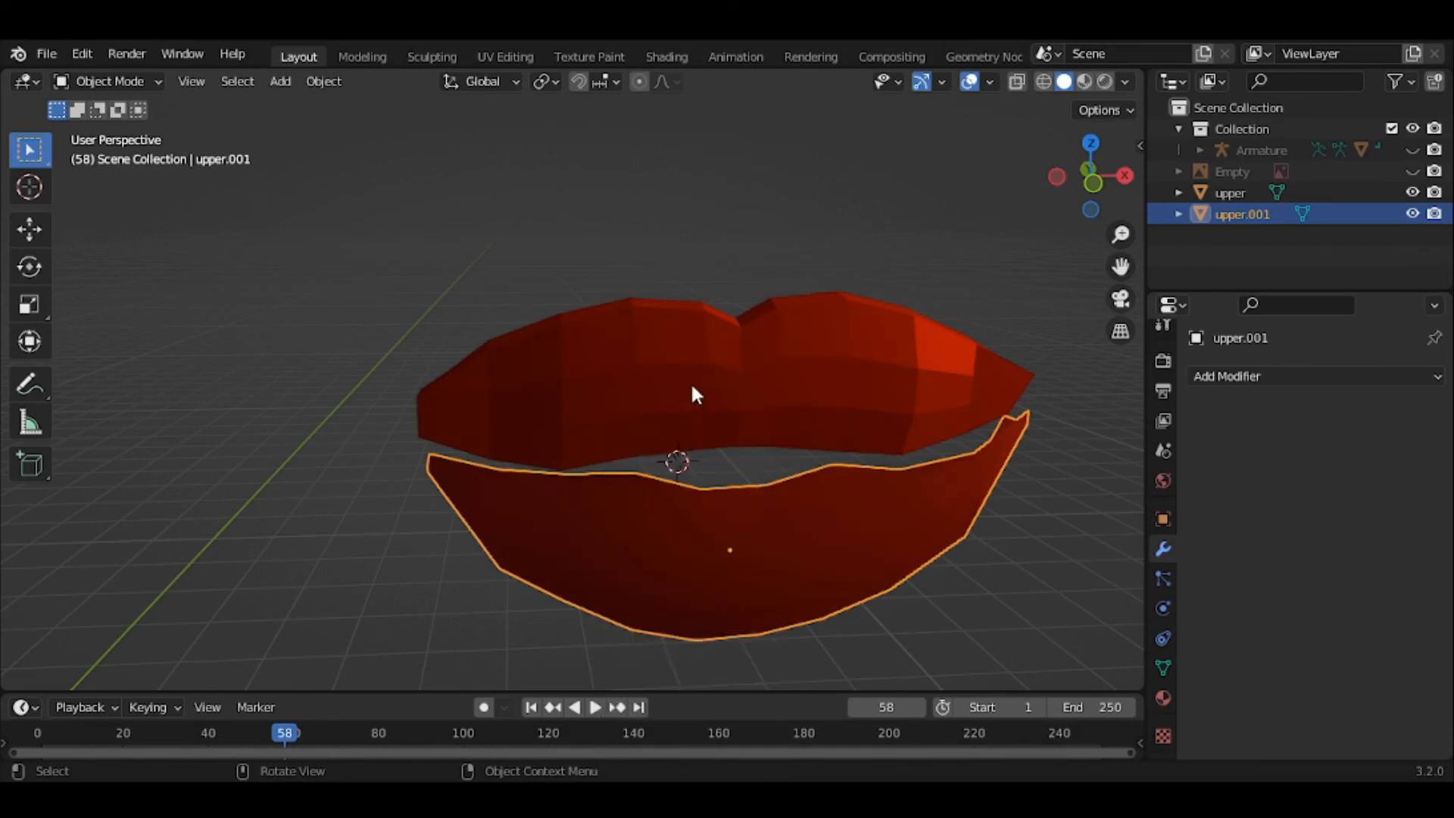
right_click(695, 394)
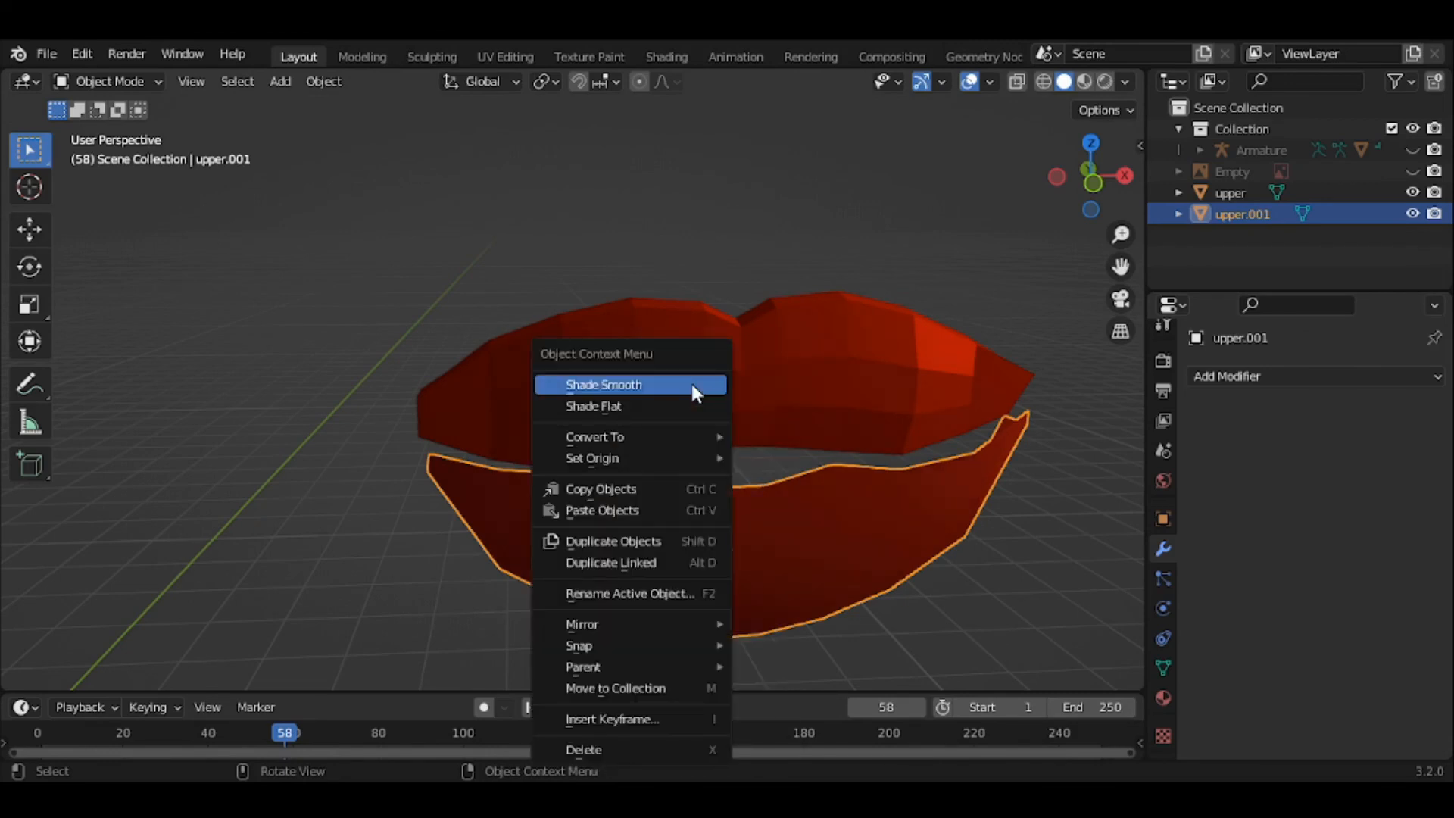
left_click(692, 386)
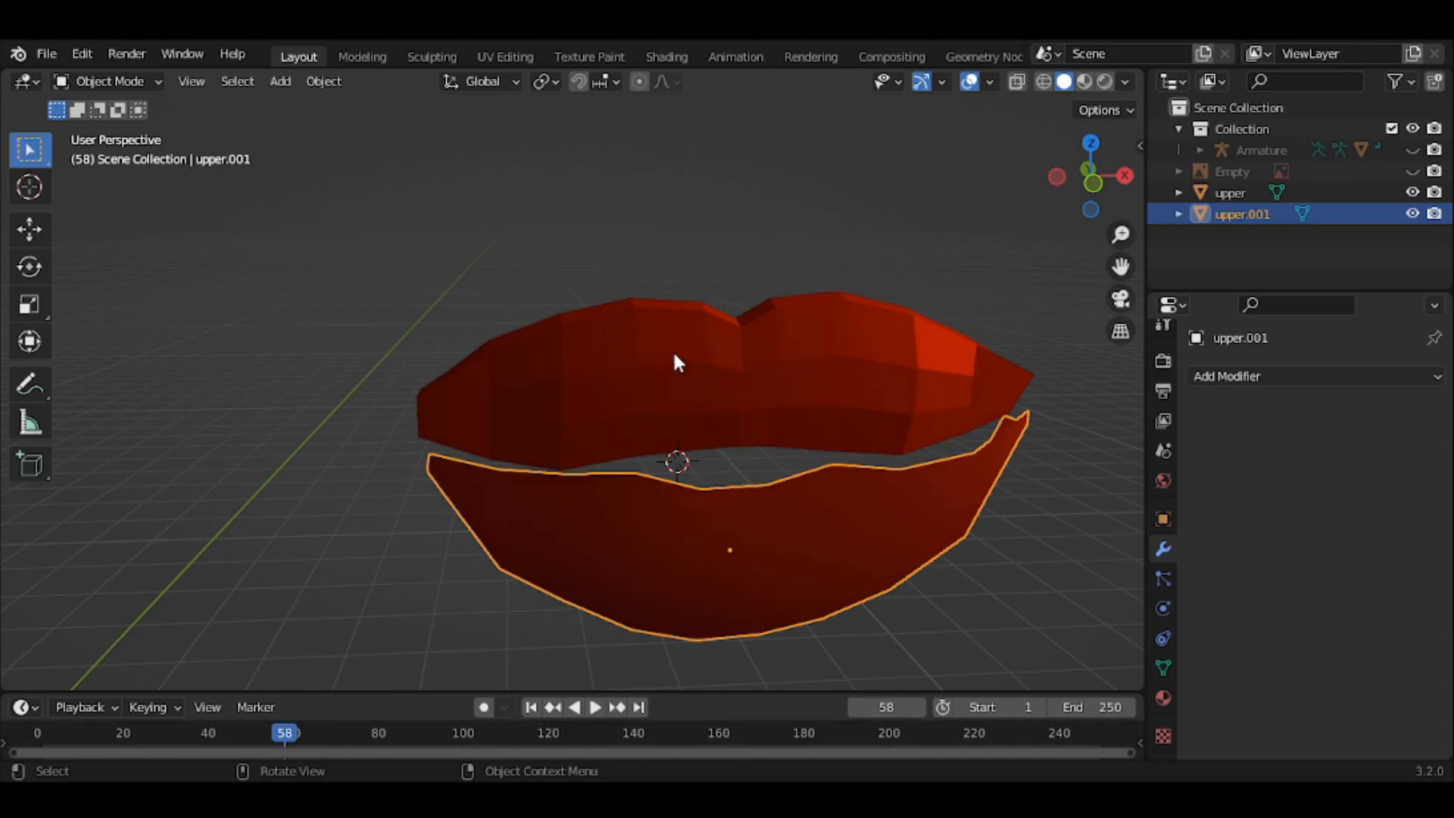
left_click(674, 353)
right_click(673, 353)
left_click(674, 354)
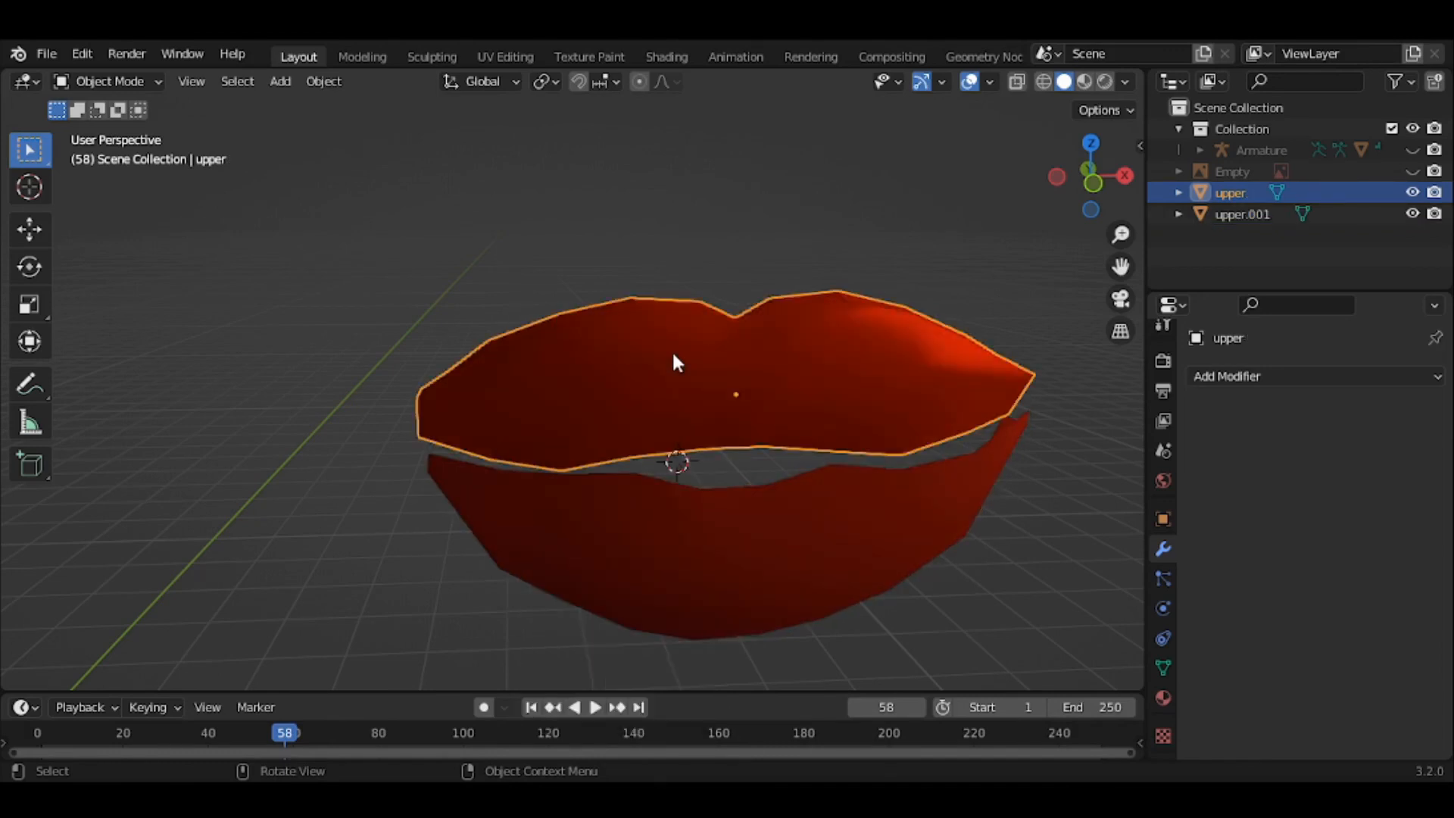
Select both lip meshes and unhide the character armature and the lip reference image
middle_click_drag(498, 381, 530, 394)
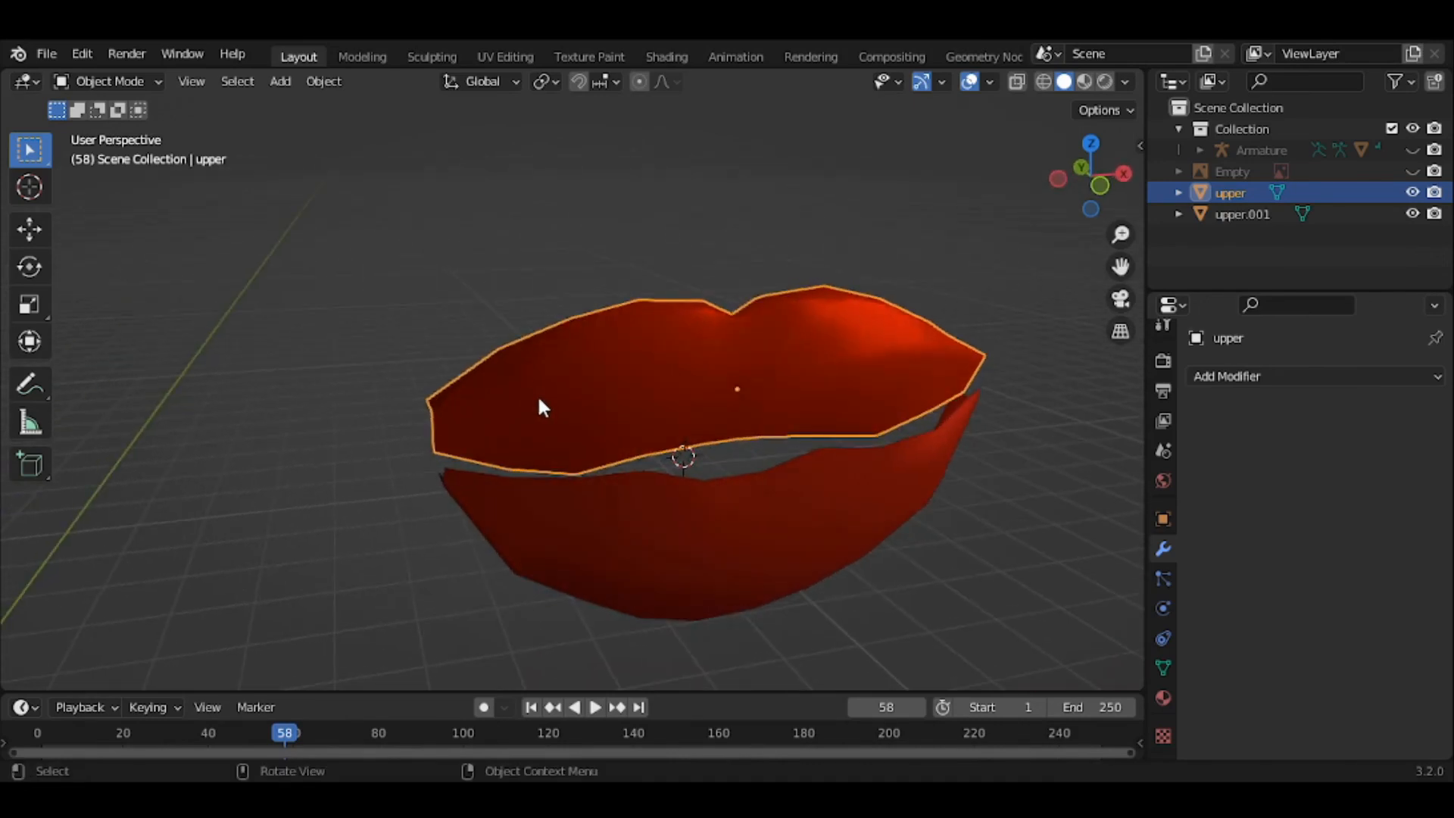
left_click(730, 525, "shift")
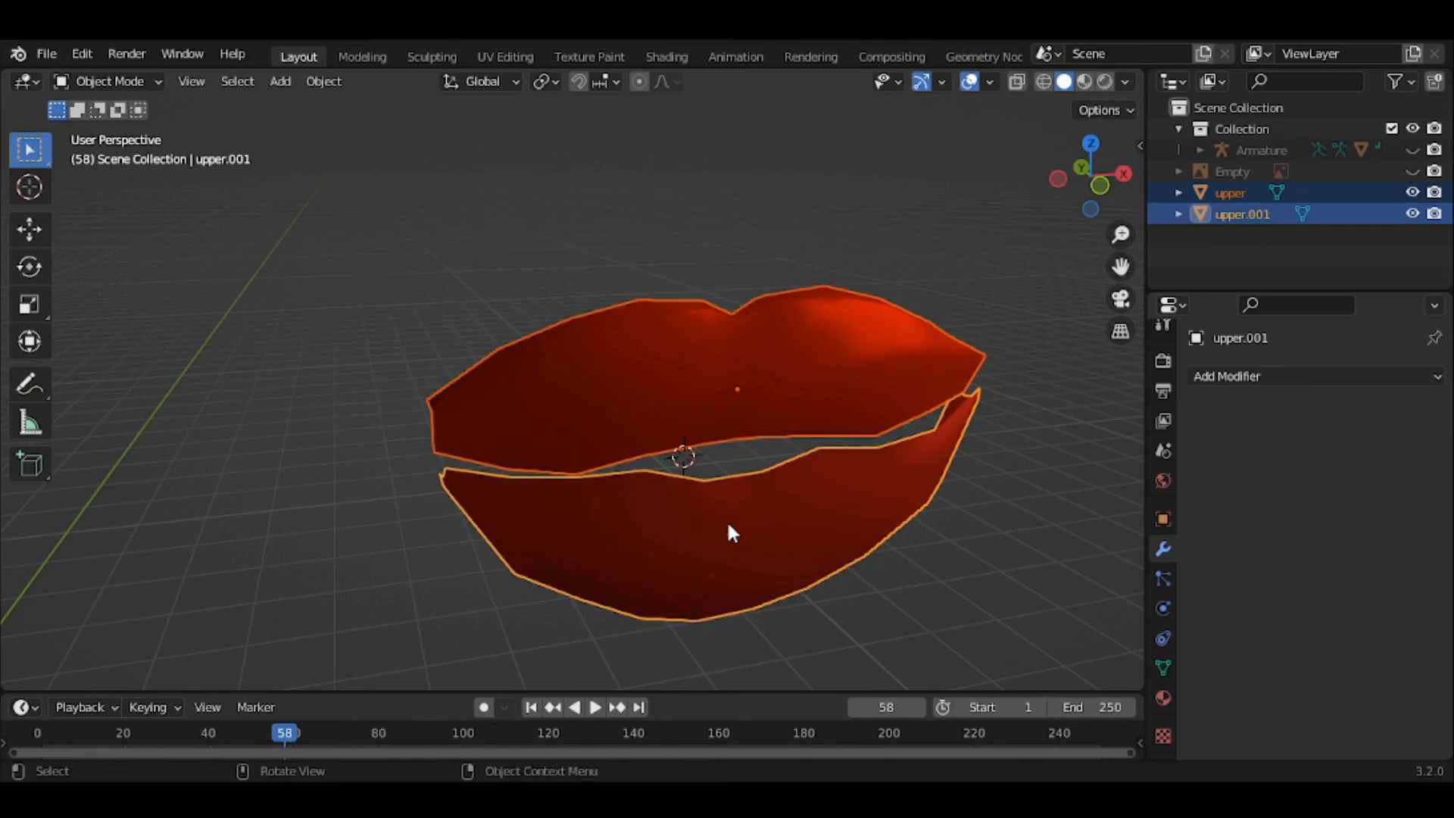
scroll(716, 524, "down", 6)
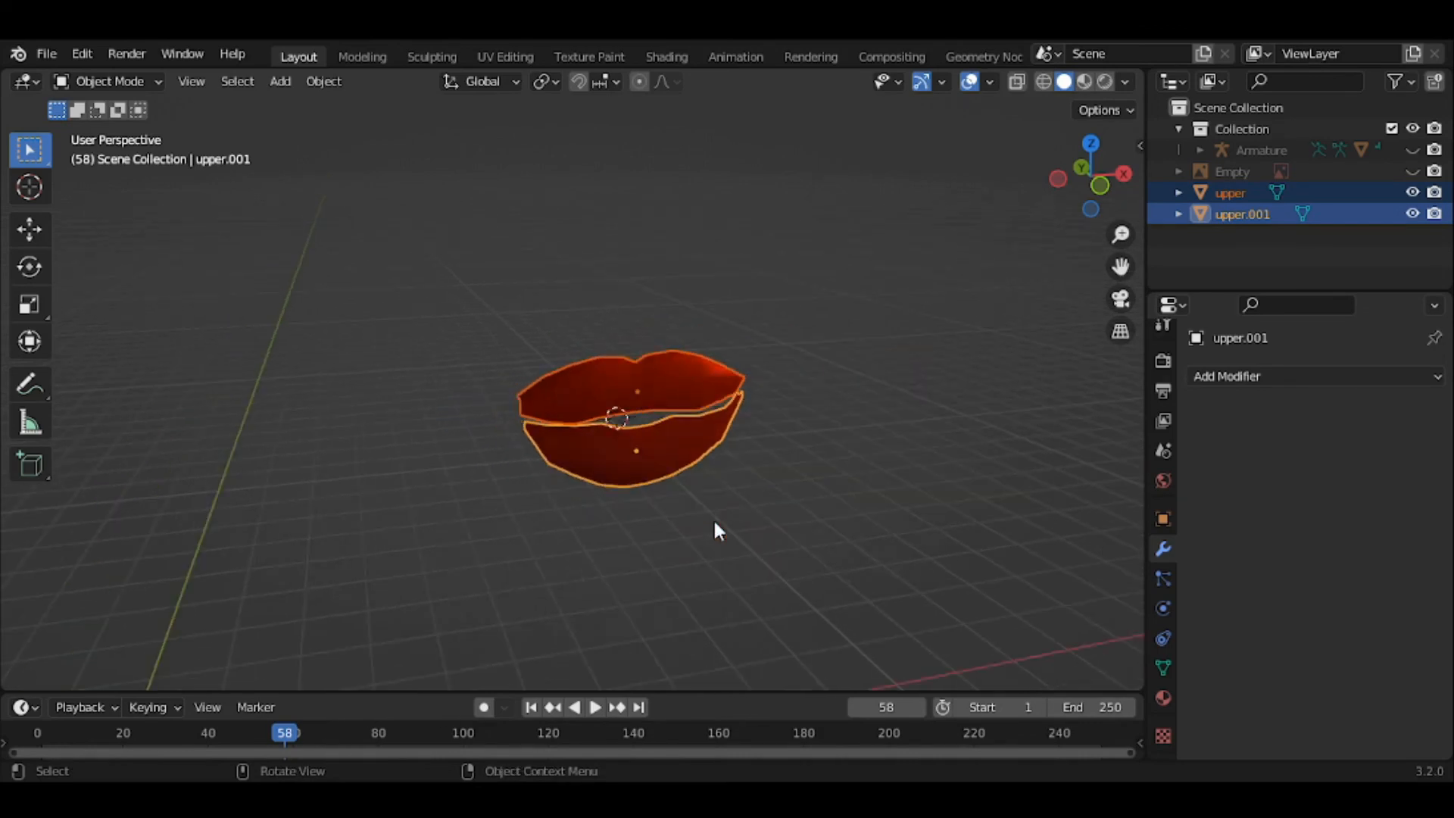
key("alt+h")
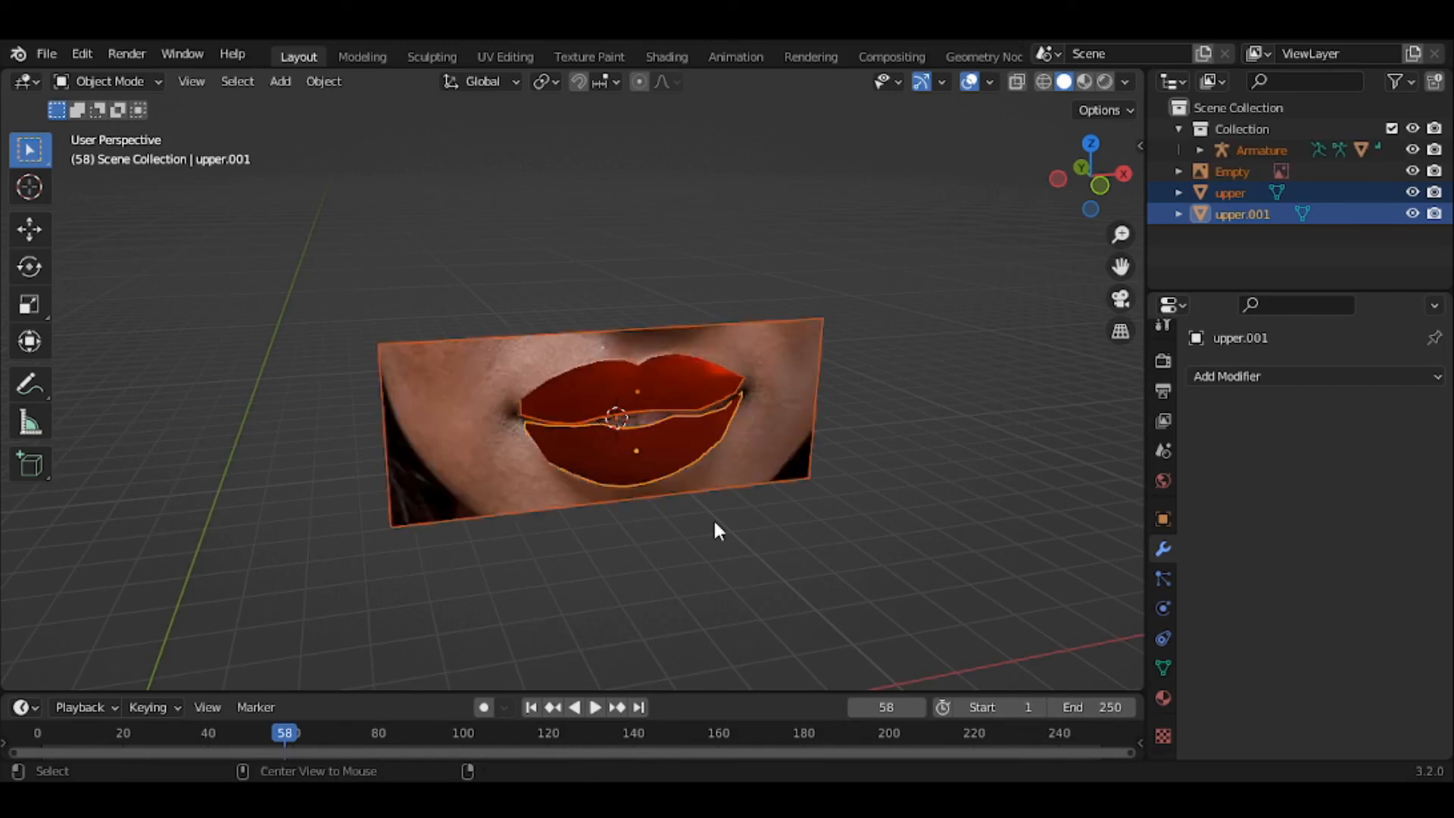
scroll(718, 530, "down", 2)
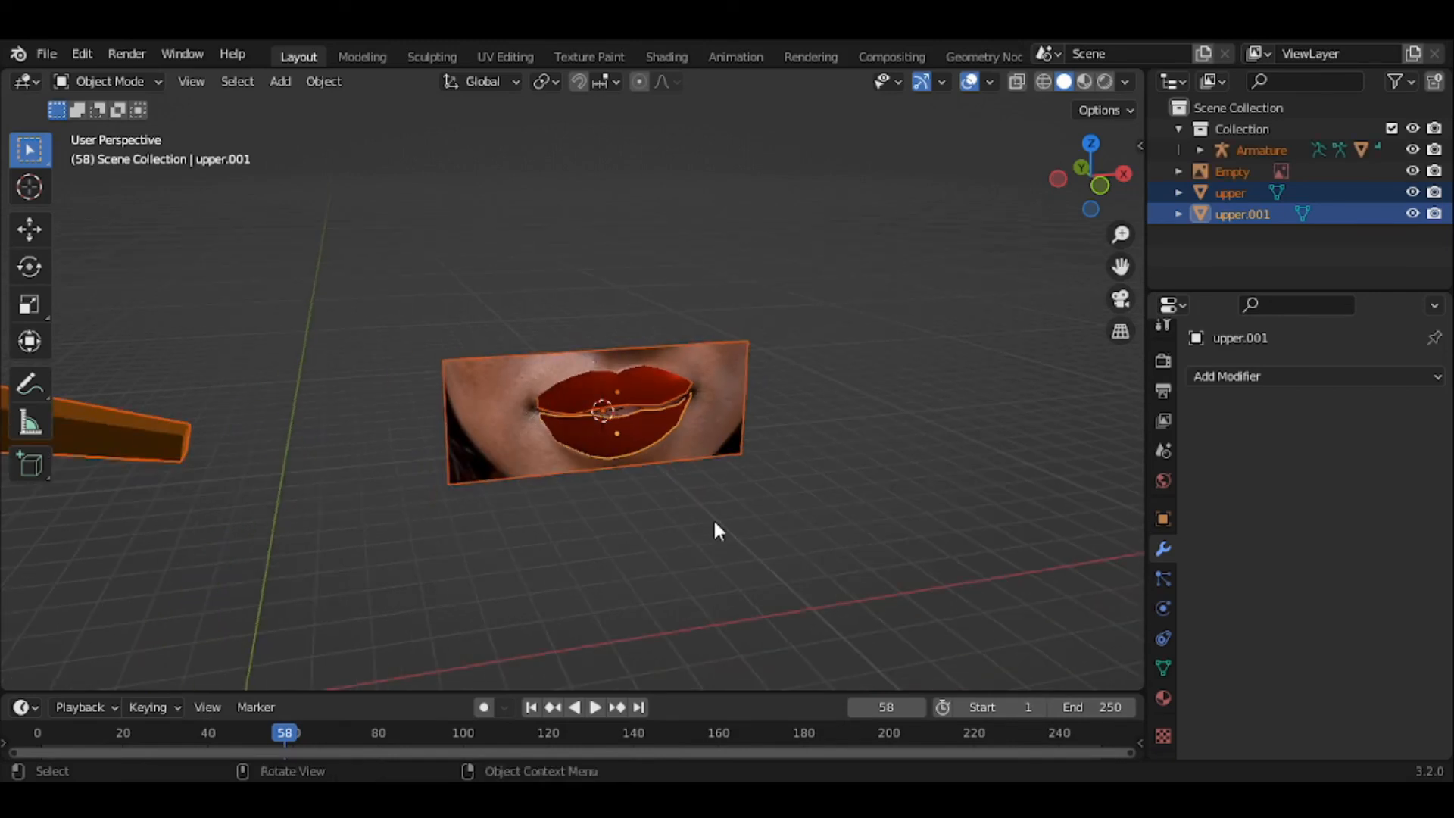
scroll(718, 530, "down", 2)
scroll(715, 523, "down", 1)
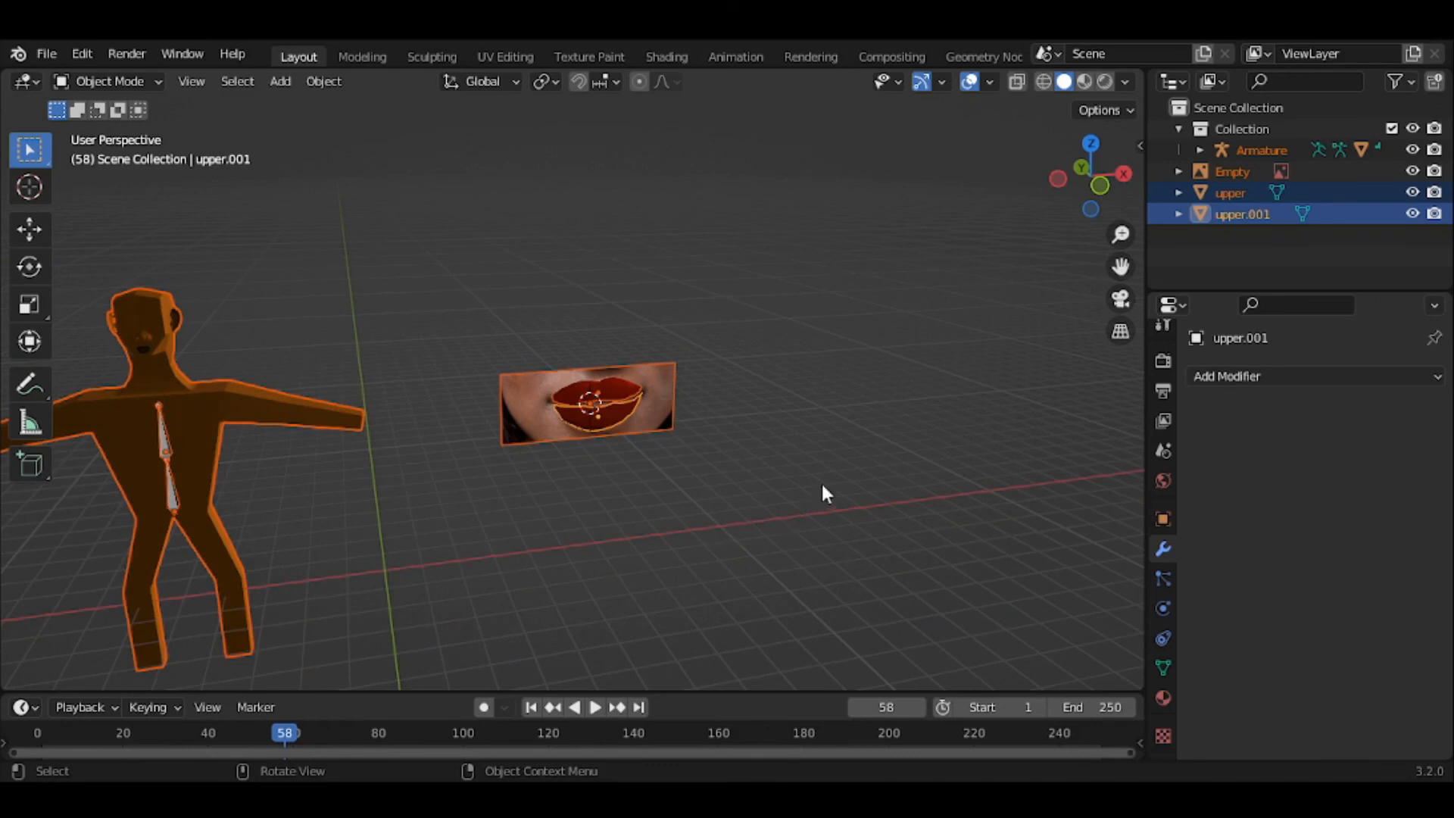
Join the upper and lower lip meshes into a single object, leaving the character and reference image out of the selection
key("s")
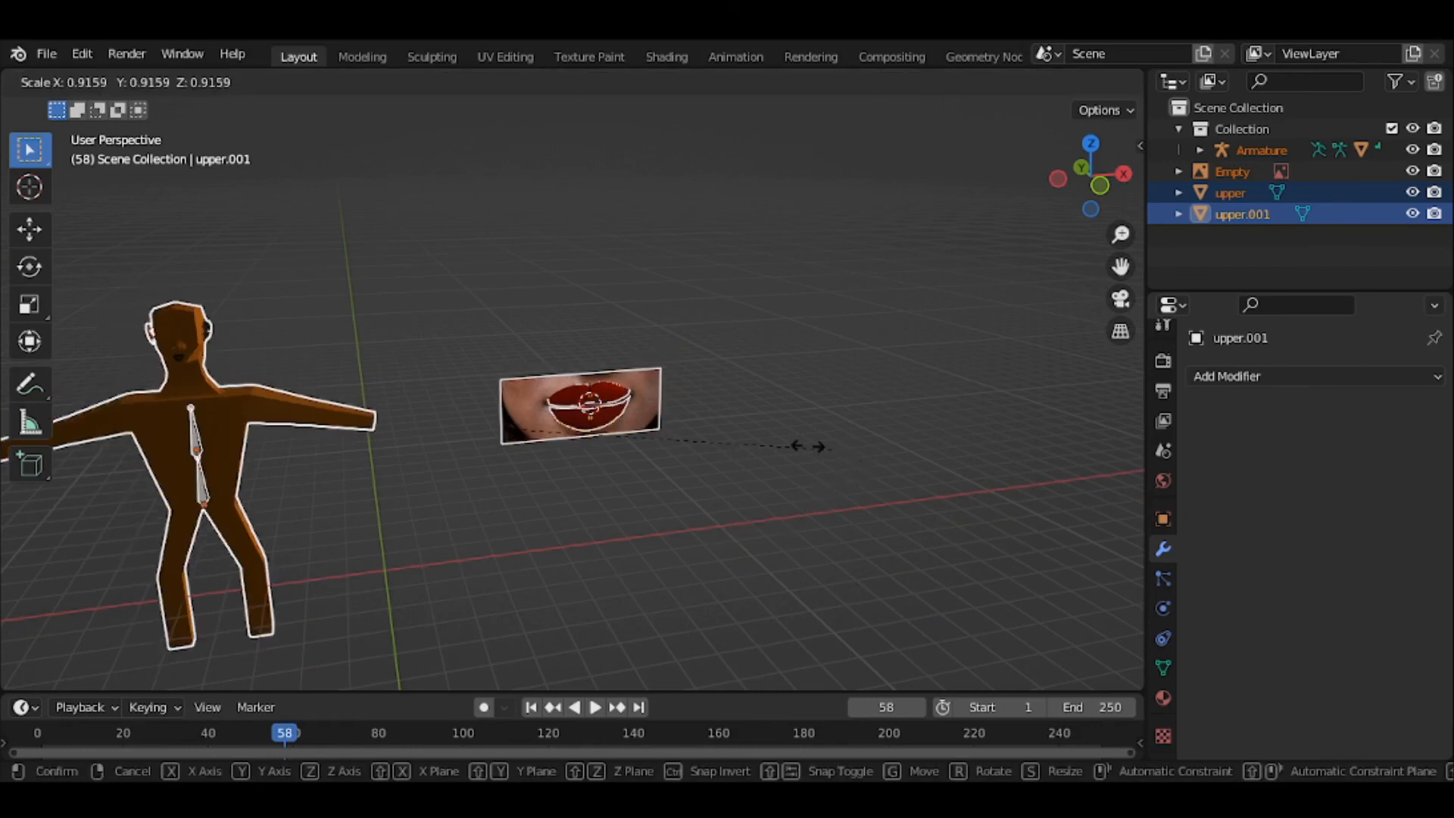
key("Escape")
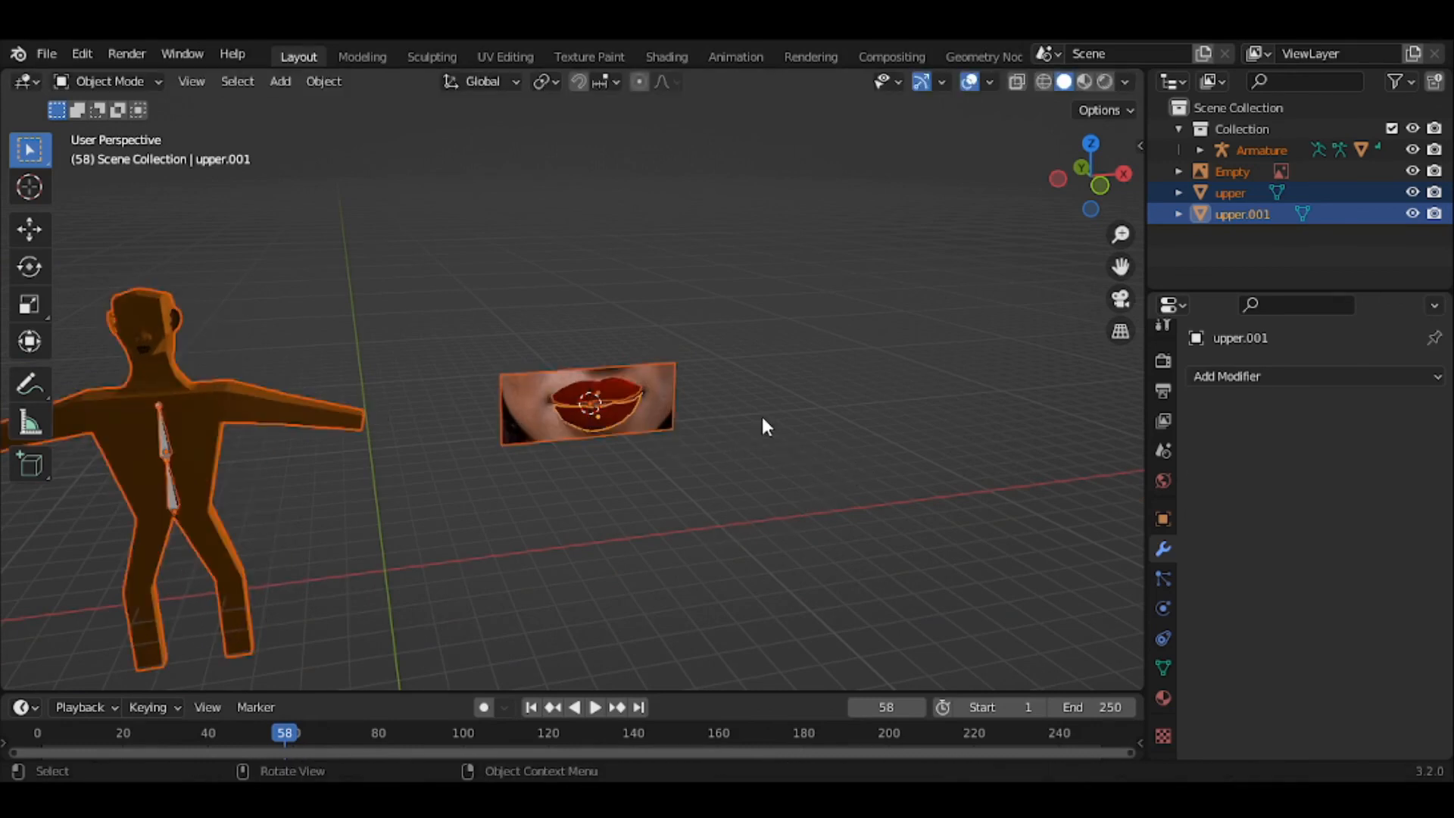
key("alt+a")
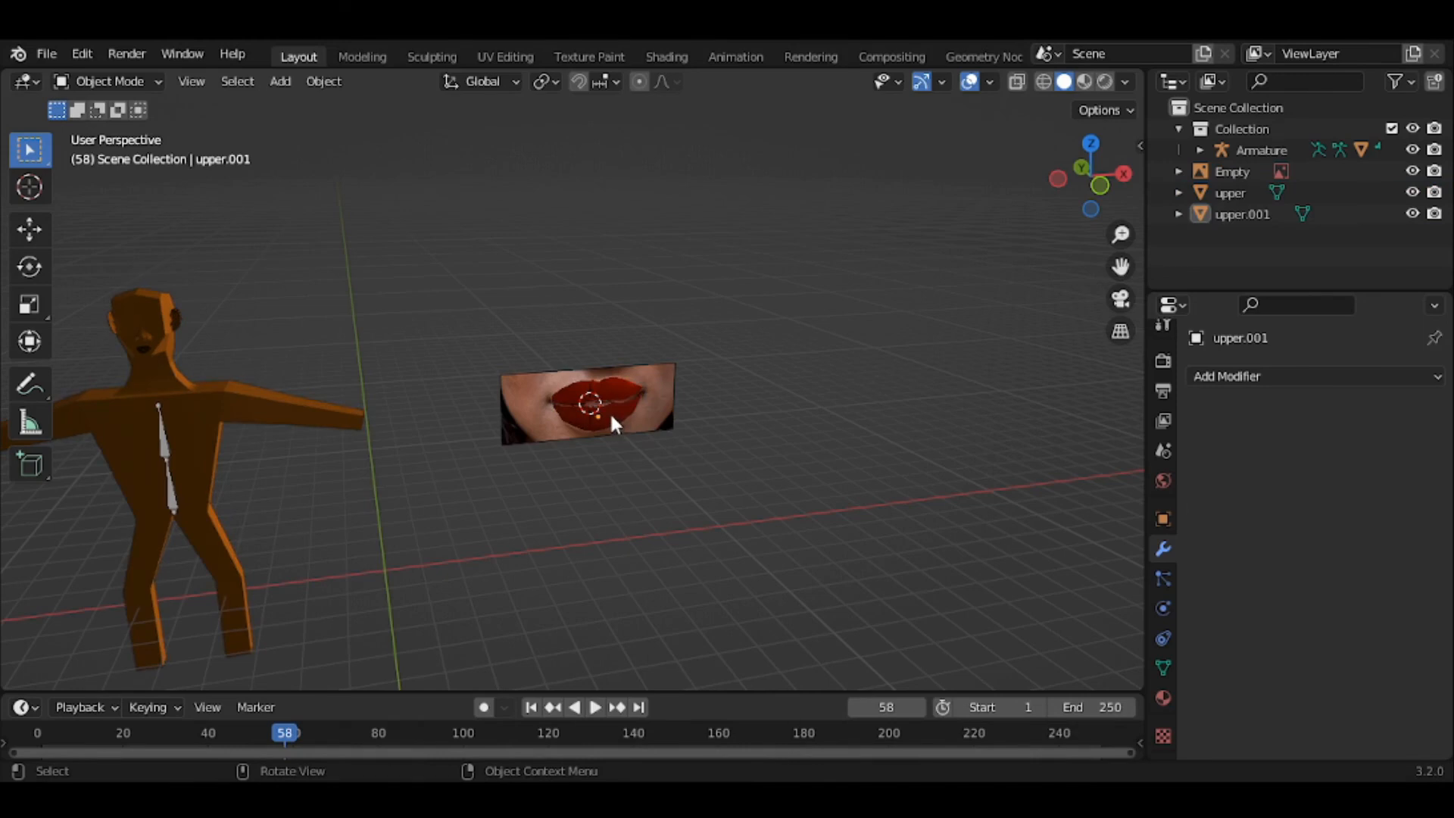
left_click(611, 412)
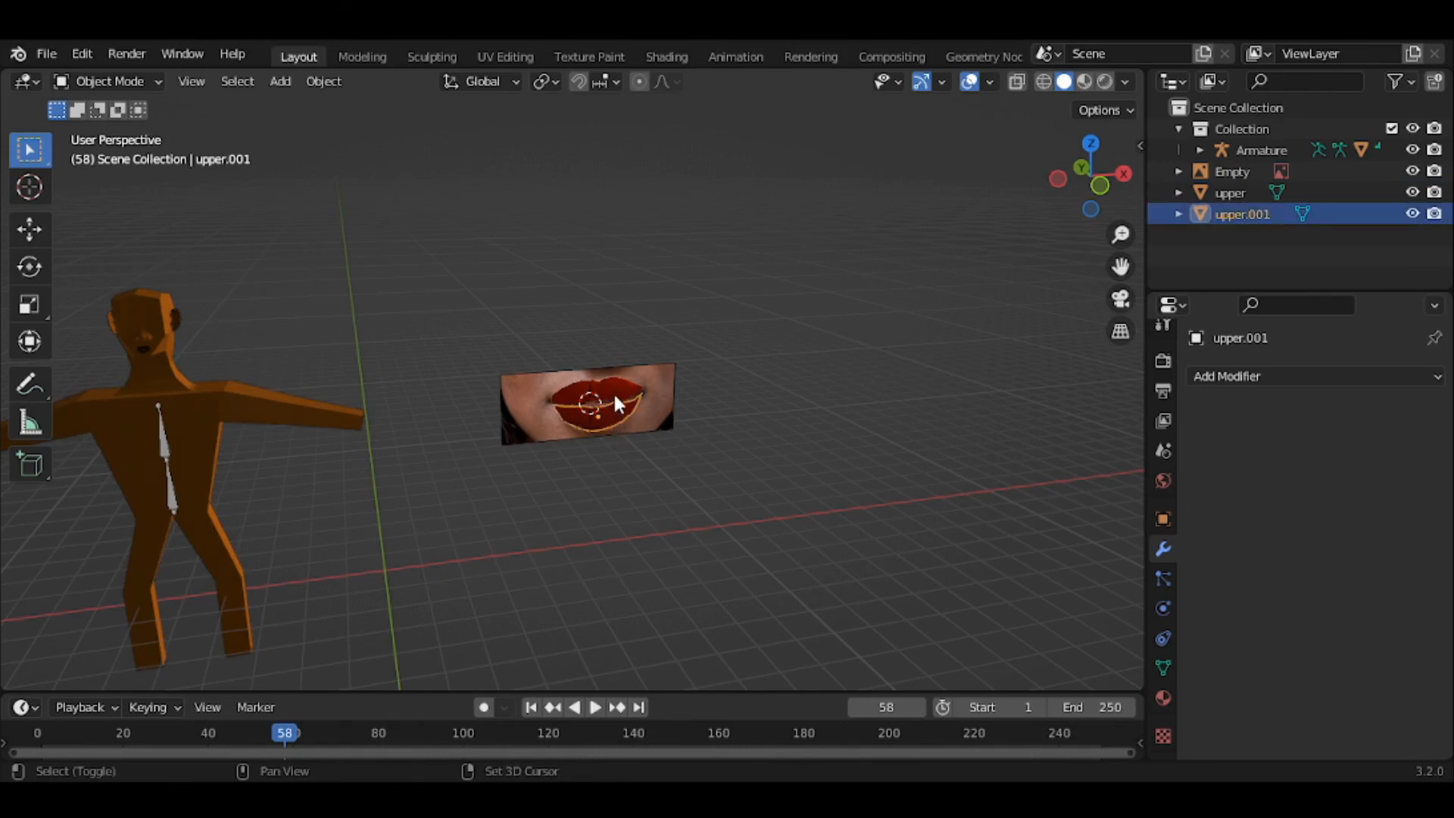
left_click(615, 388, "shift")
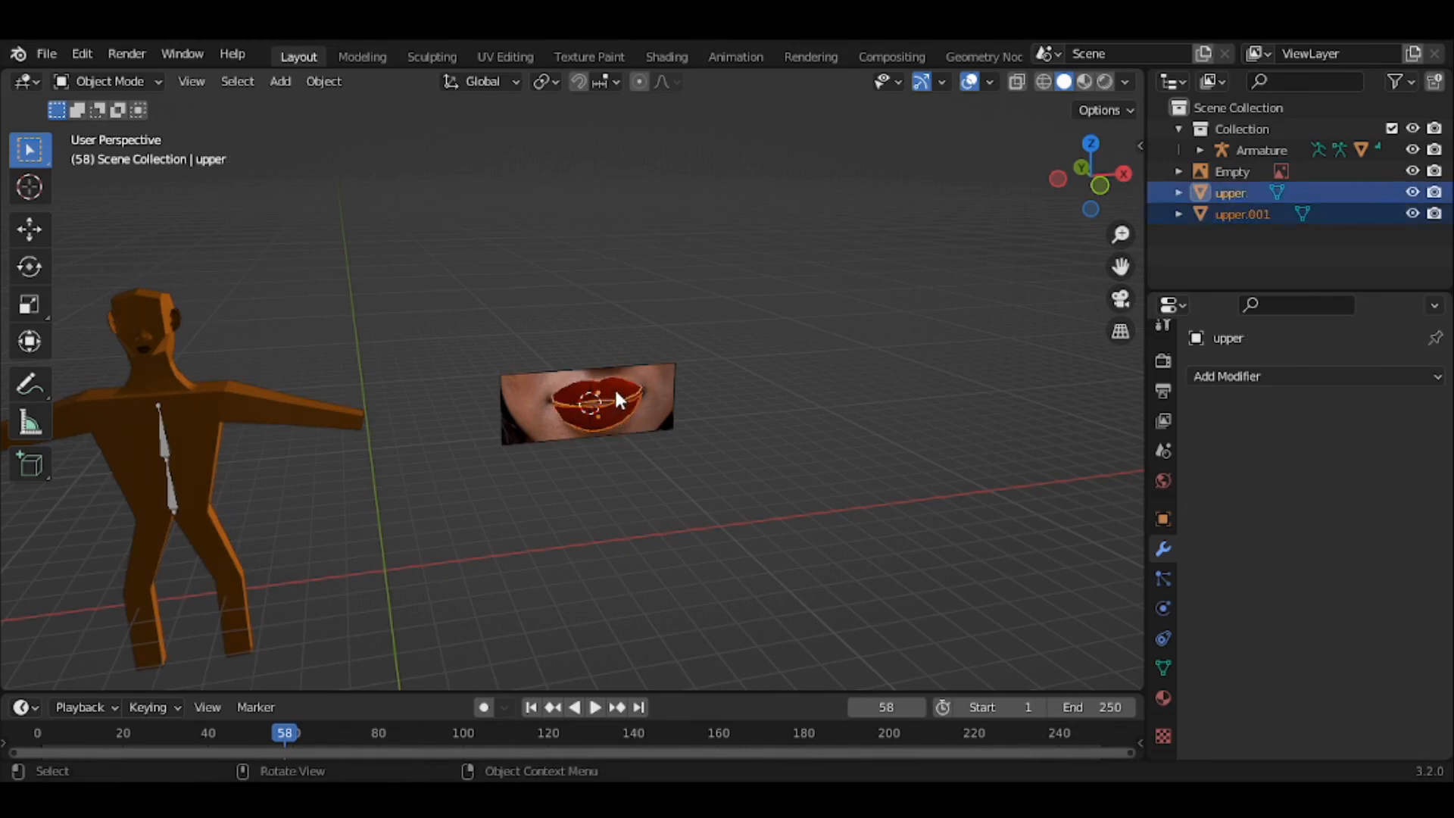
key("ctrl+j")
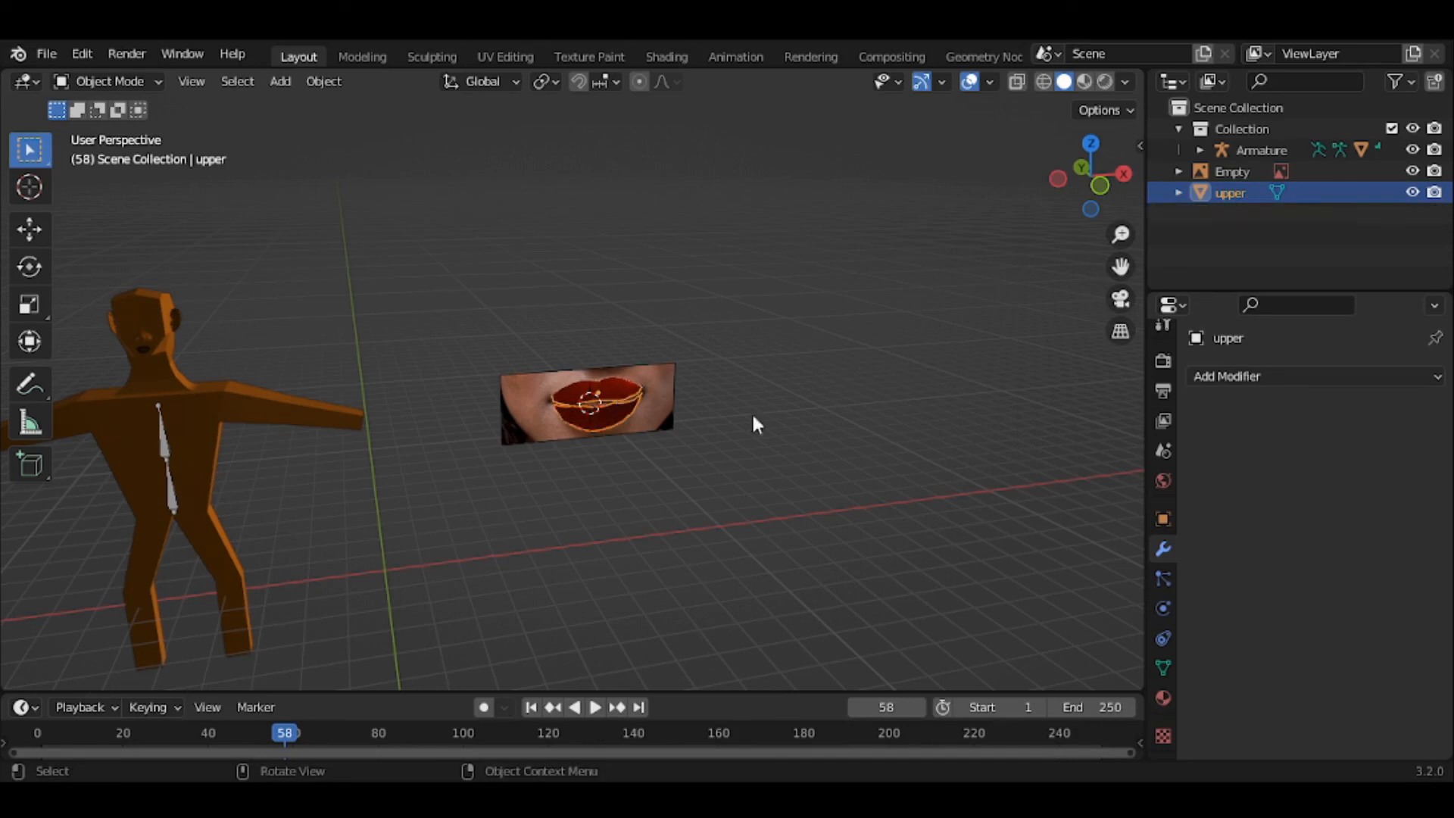
Scale the joined lips down uniformly and move them along the X axis to the character's centreline
key("s")
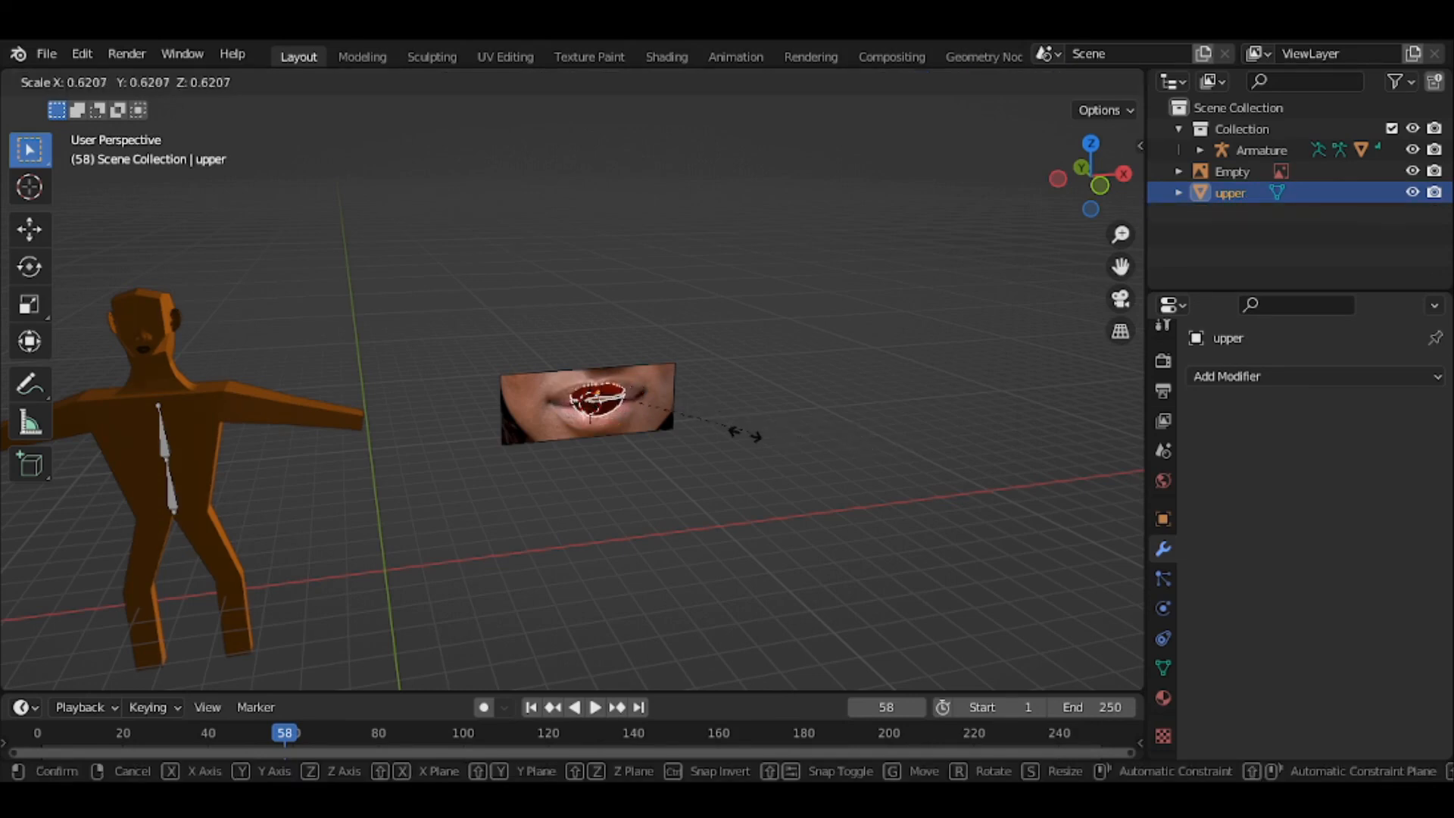
left_click(678, 445)
key("grave")
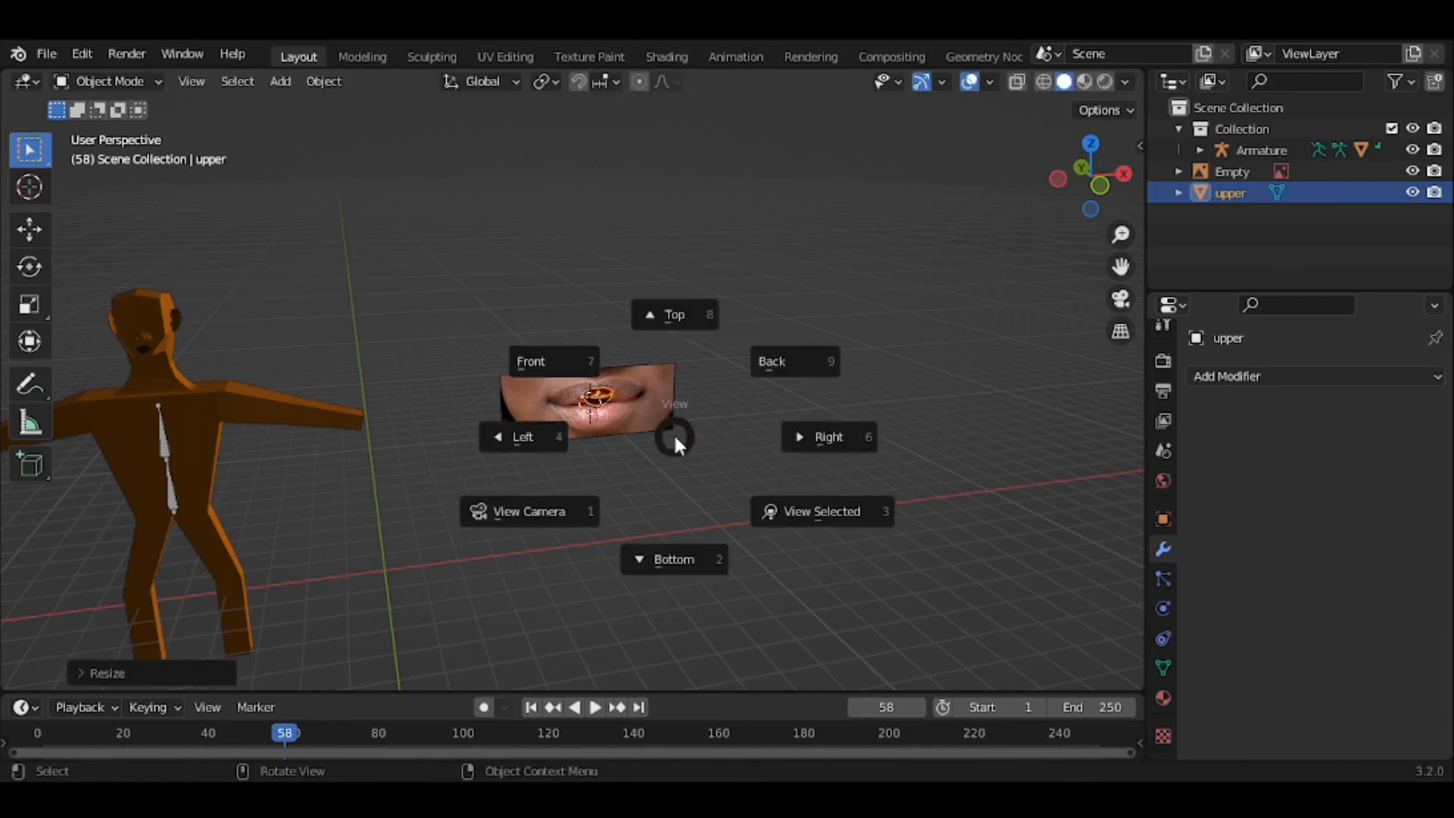
left_click(672, 318)
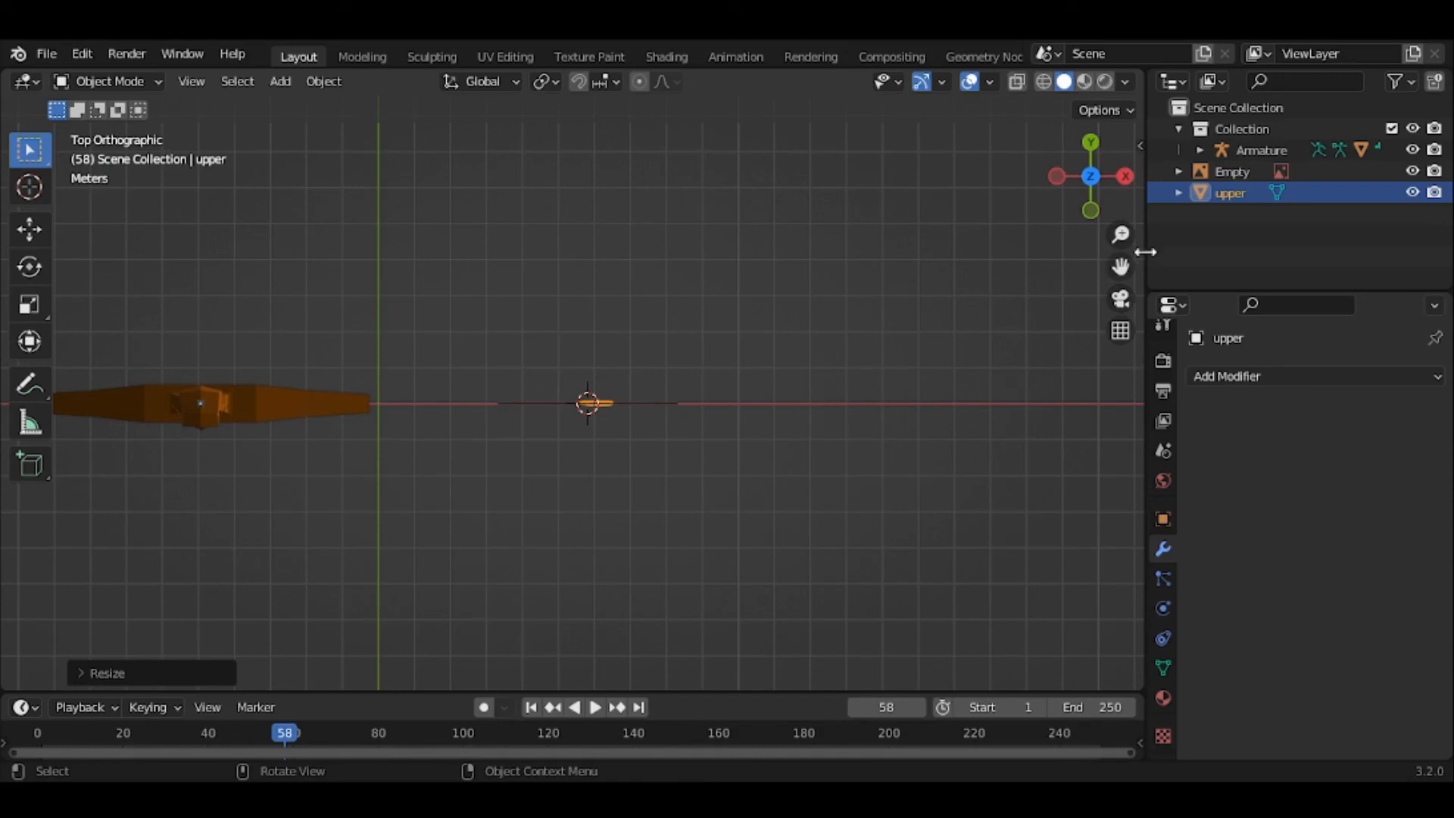
left_click_drag(1121, 266, 1219, 269)
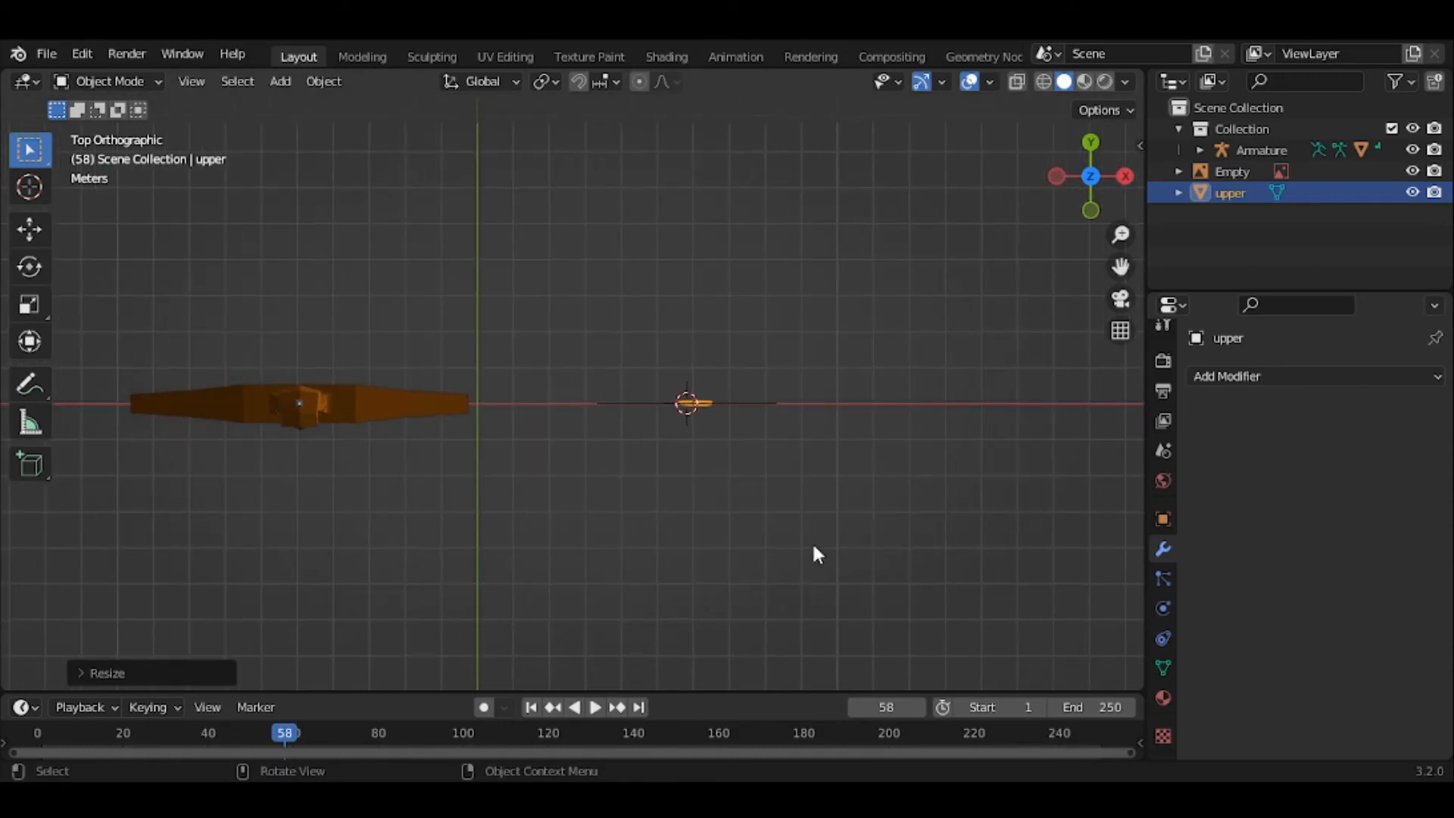
key("g")
key("x")
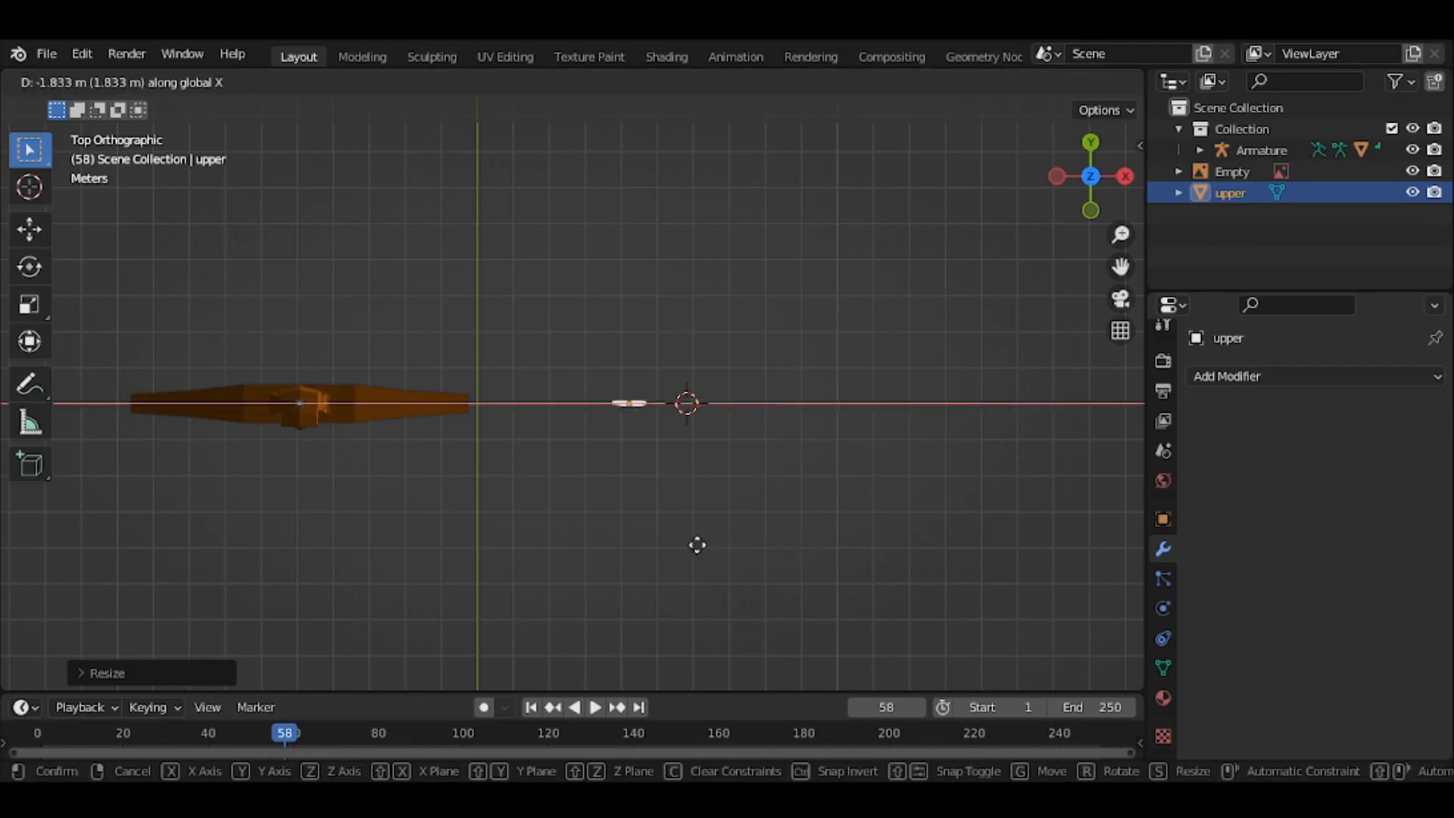
left_click(422, 568)
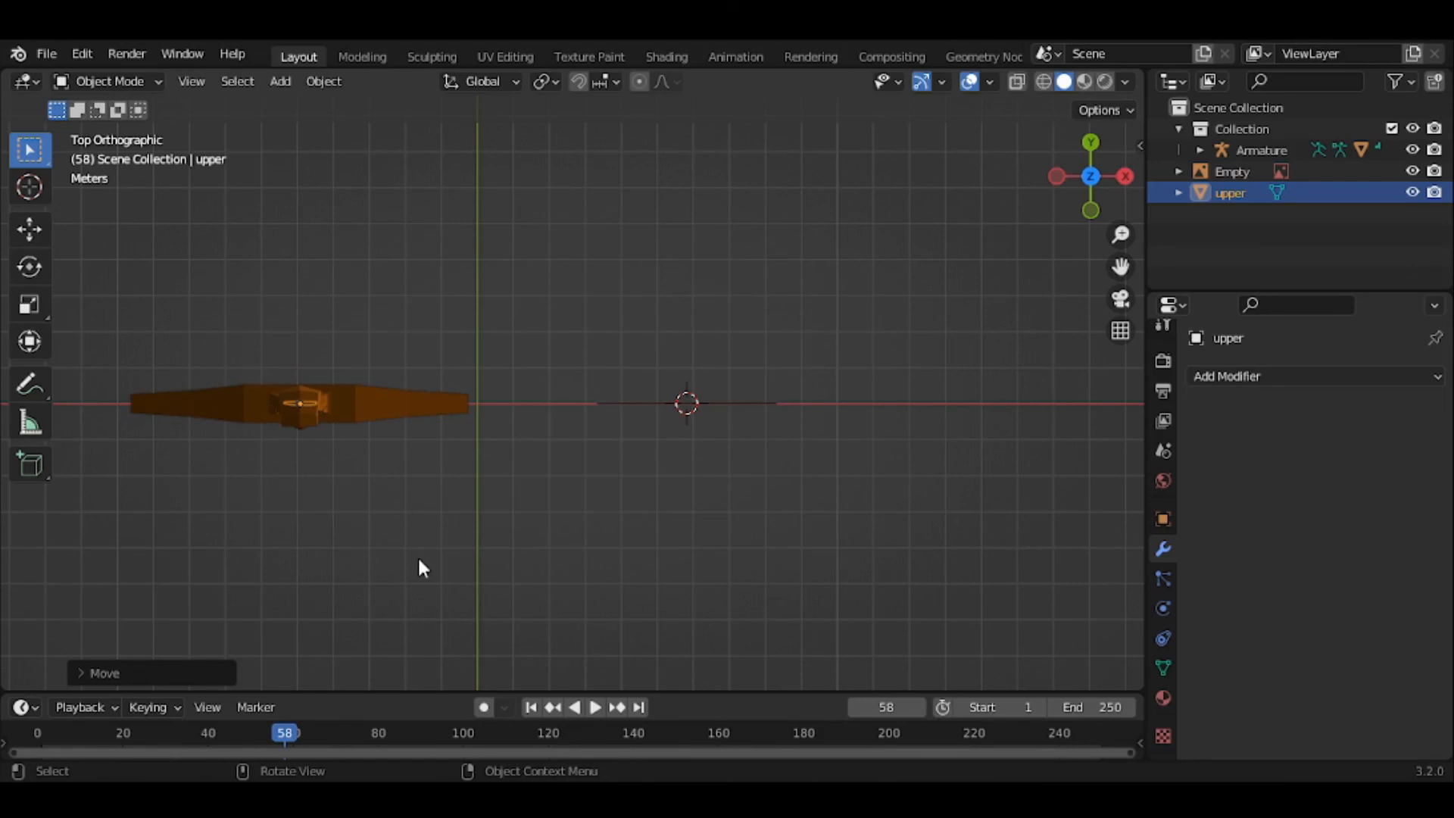
Scale the lips to about 0.5 and raise them along the Z axis to the character's mouth height
key("grave")
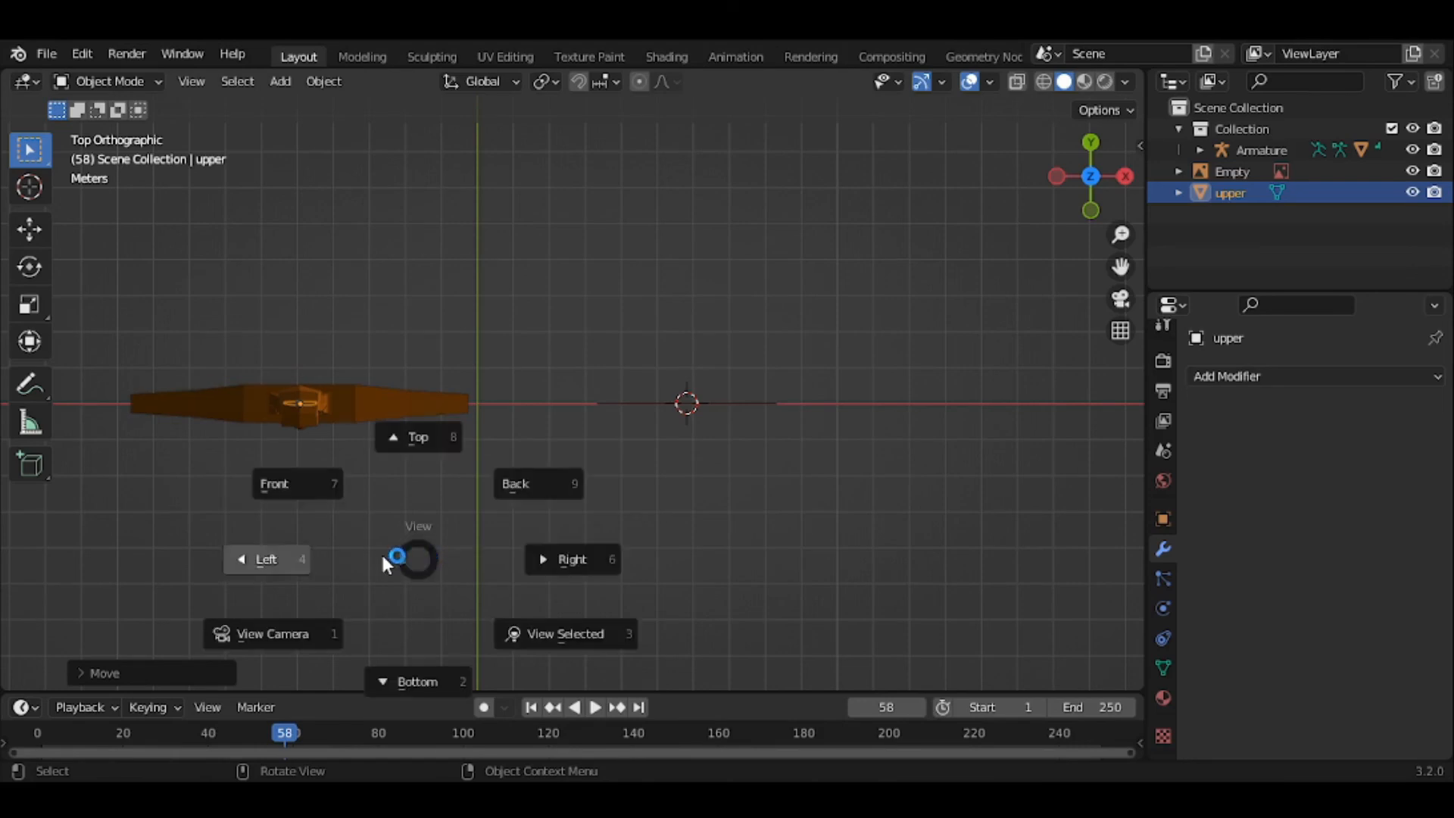
left_click(311, 503)
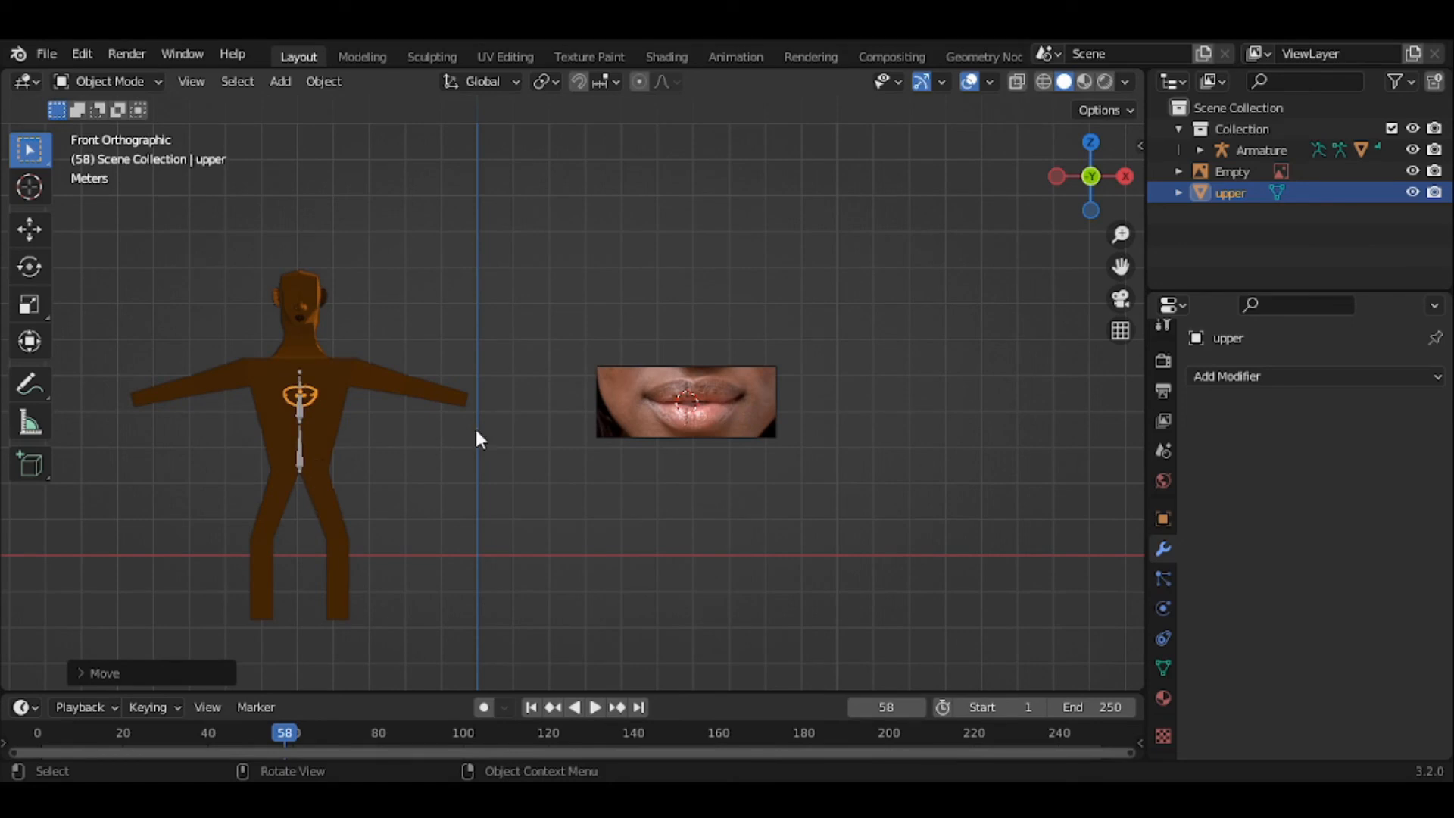
scroll(475, 425, "up", 4)
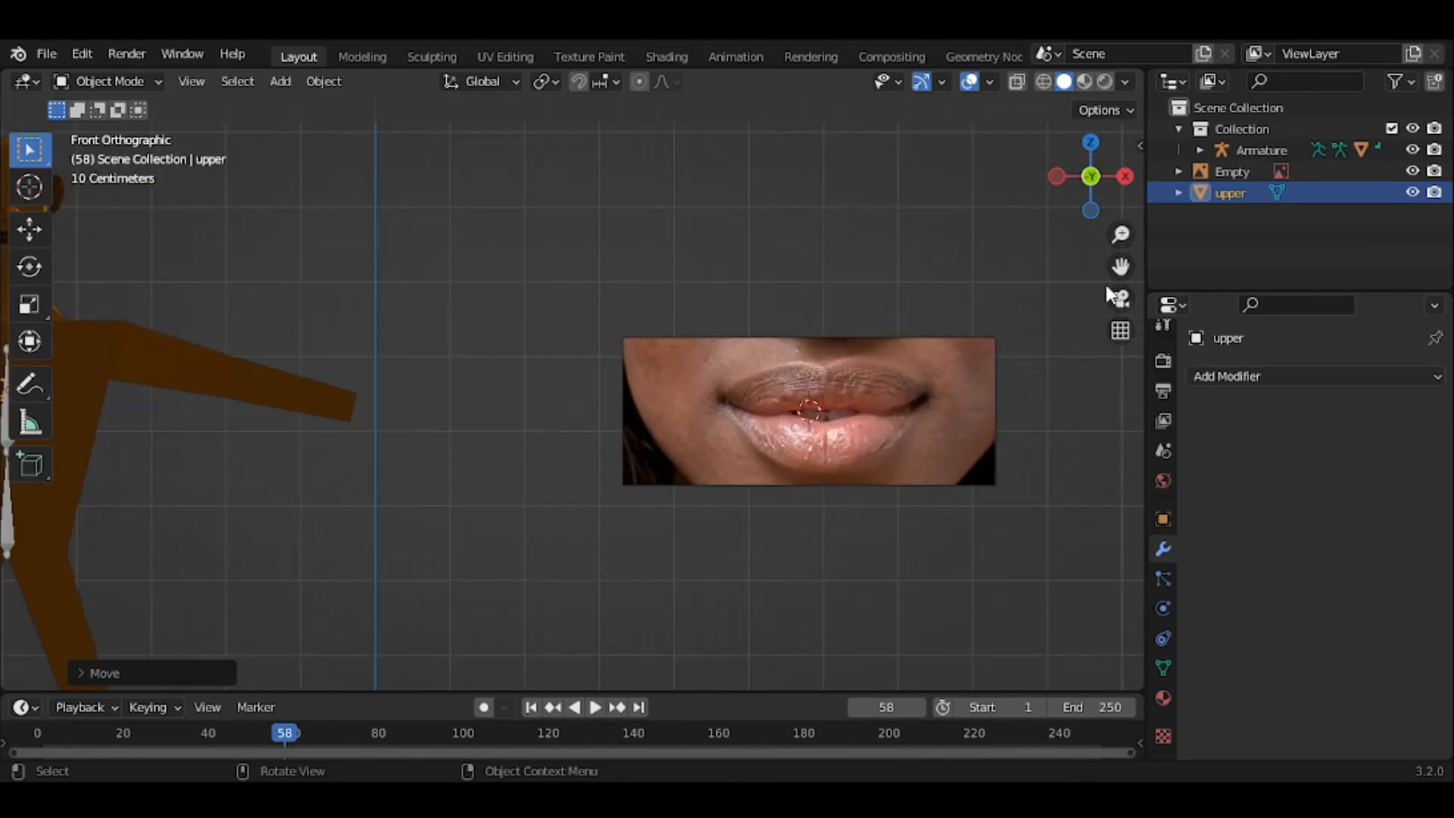
mouse_move(1120, 265)
left_mouse_down()
mouse_move(1355, 277)
mouse_move(1112, 288)
left_mouse_up()
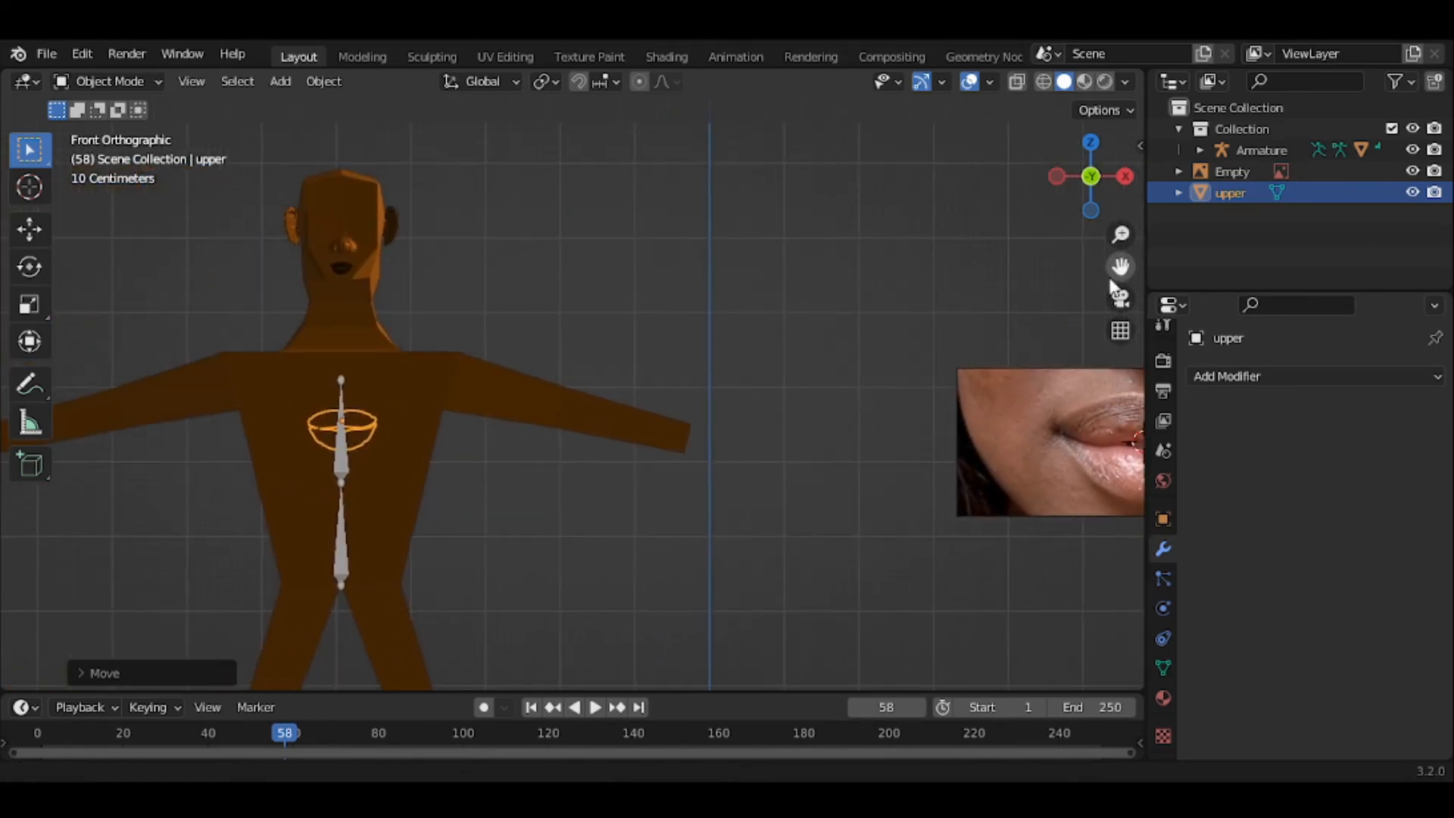
scroll(439, 392, "up", 2)
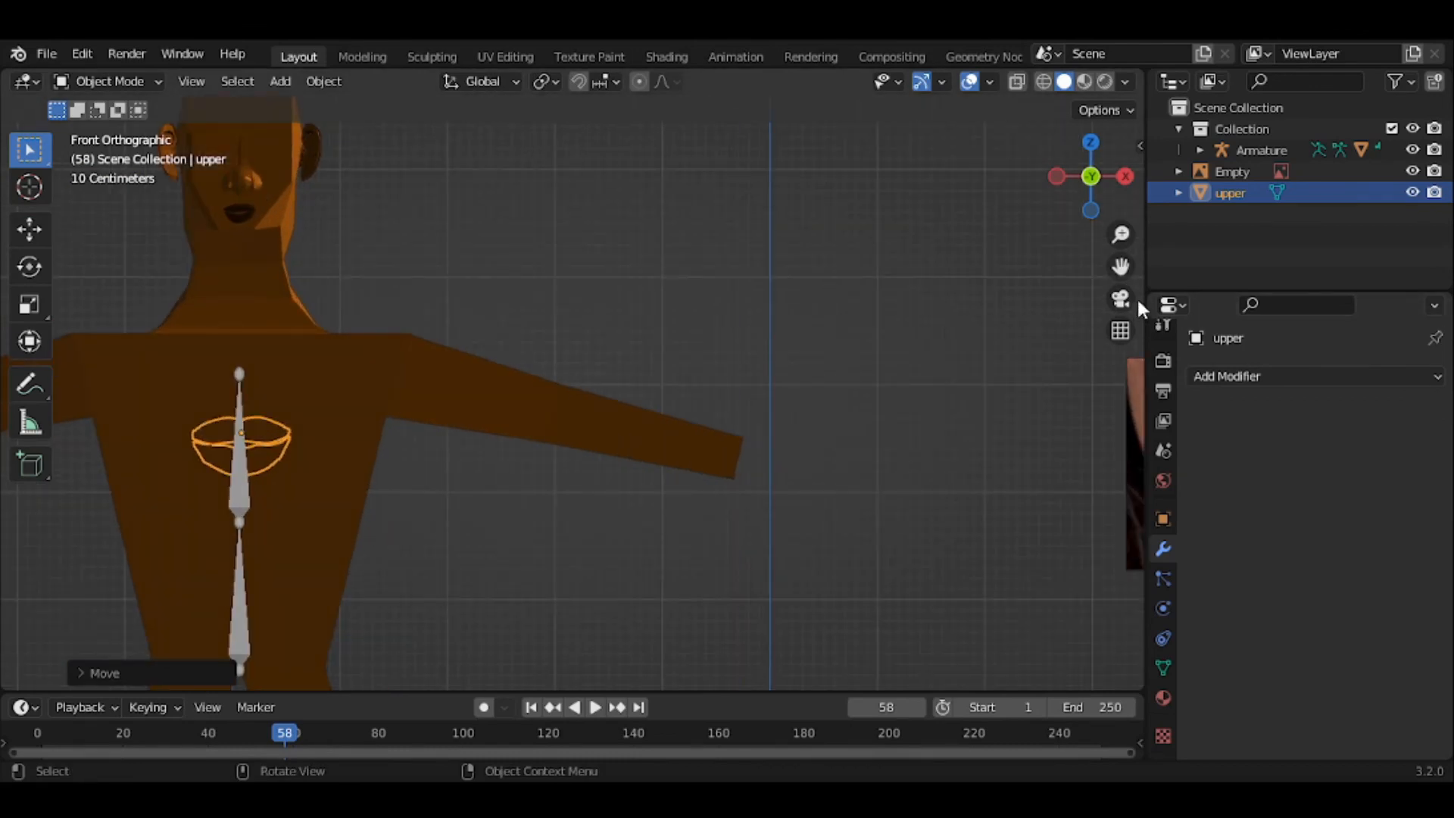
left_click_drag(1121, 266, 1323, 381)
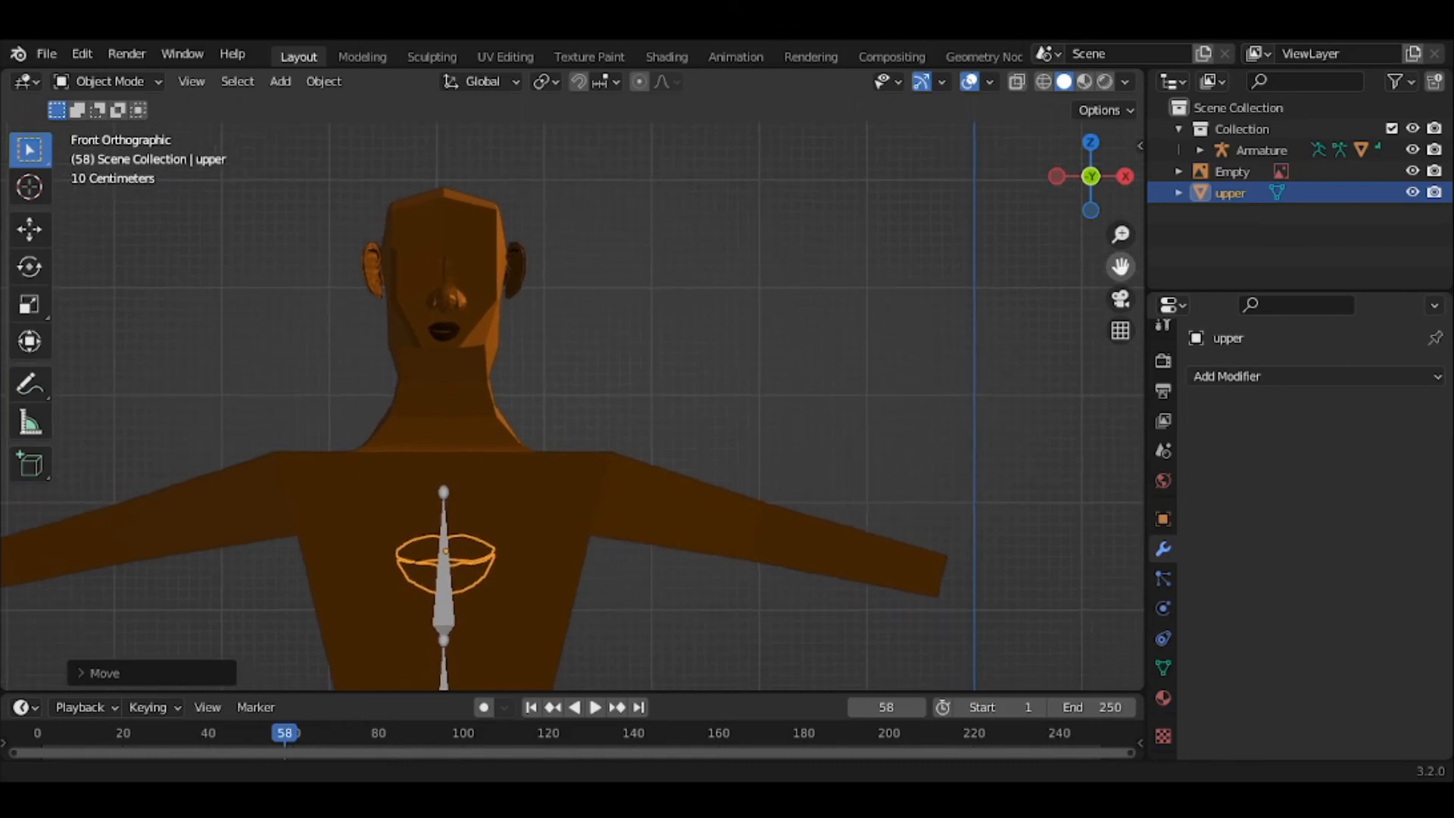
key("s")
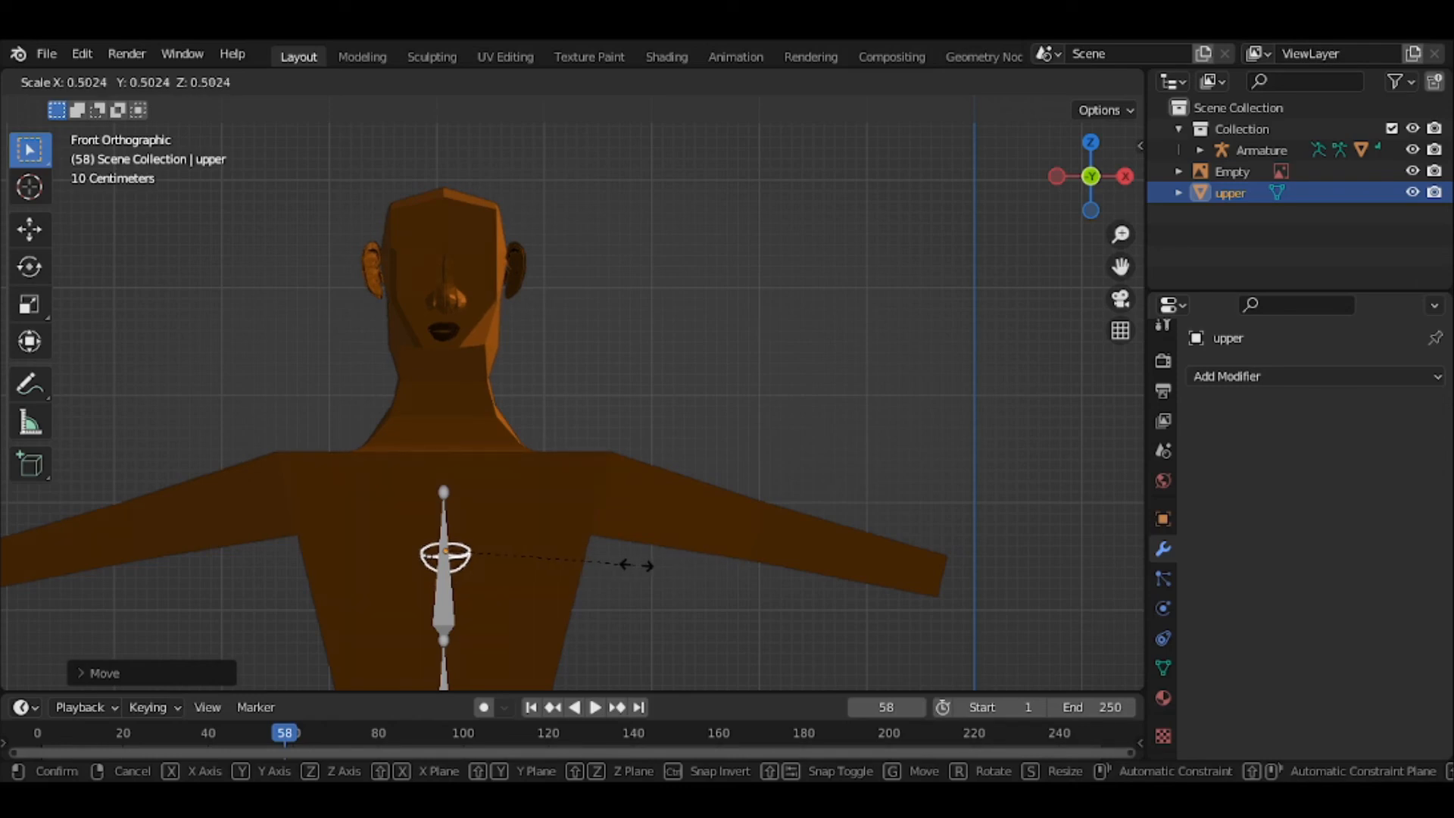
left_click(637, 566)
key("g")
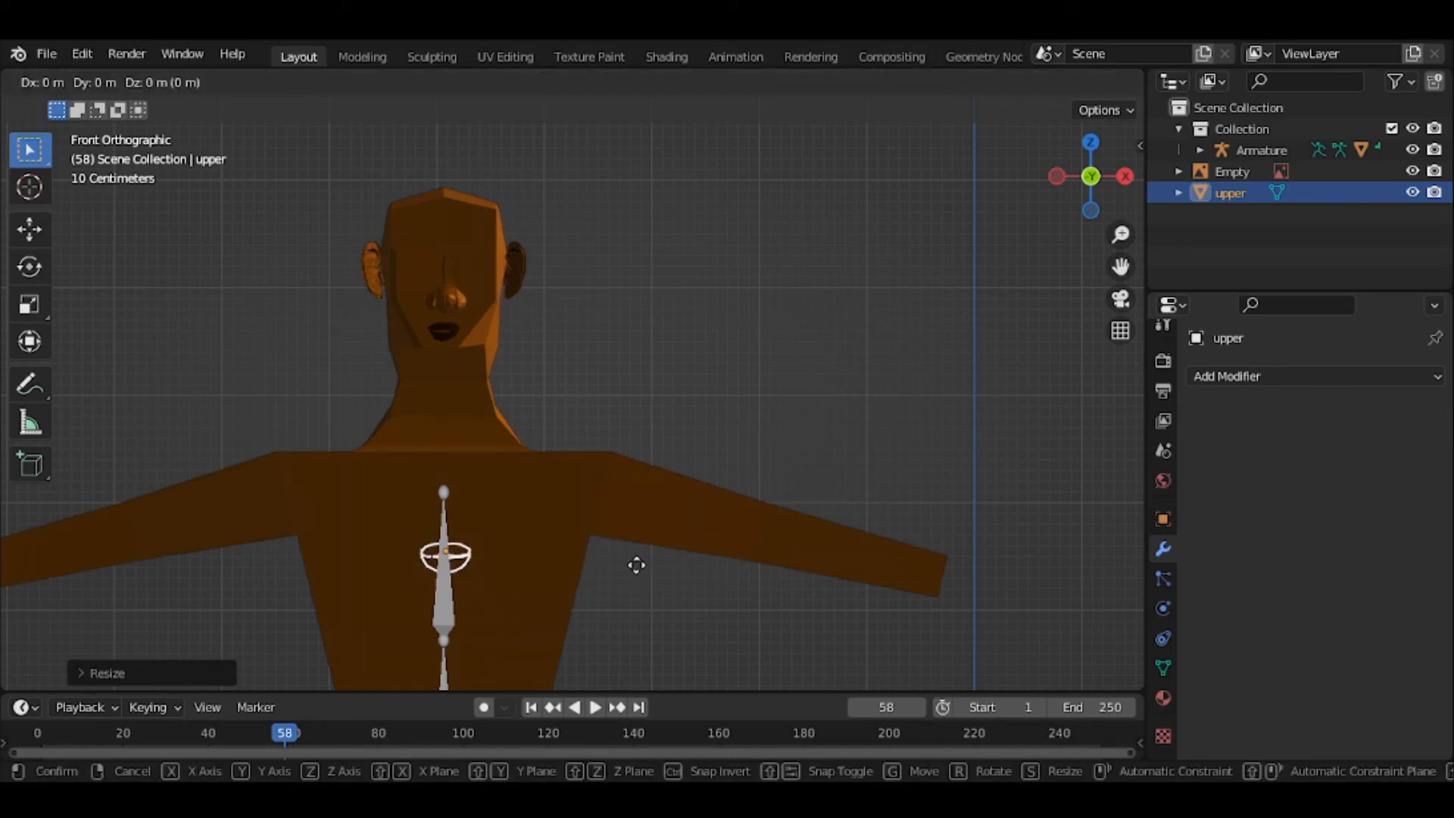
key("z")
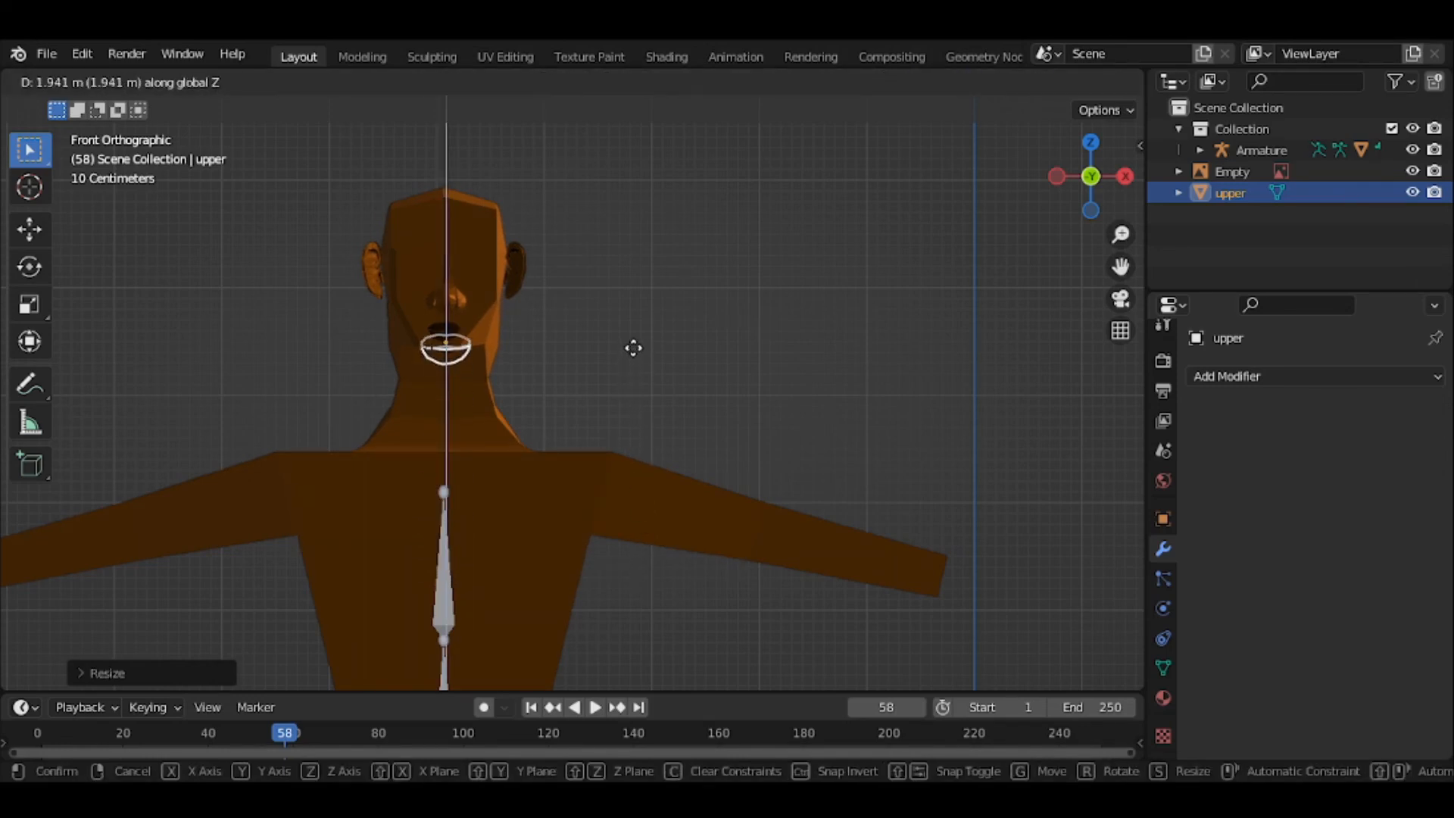
left_click(637, 342)
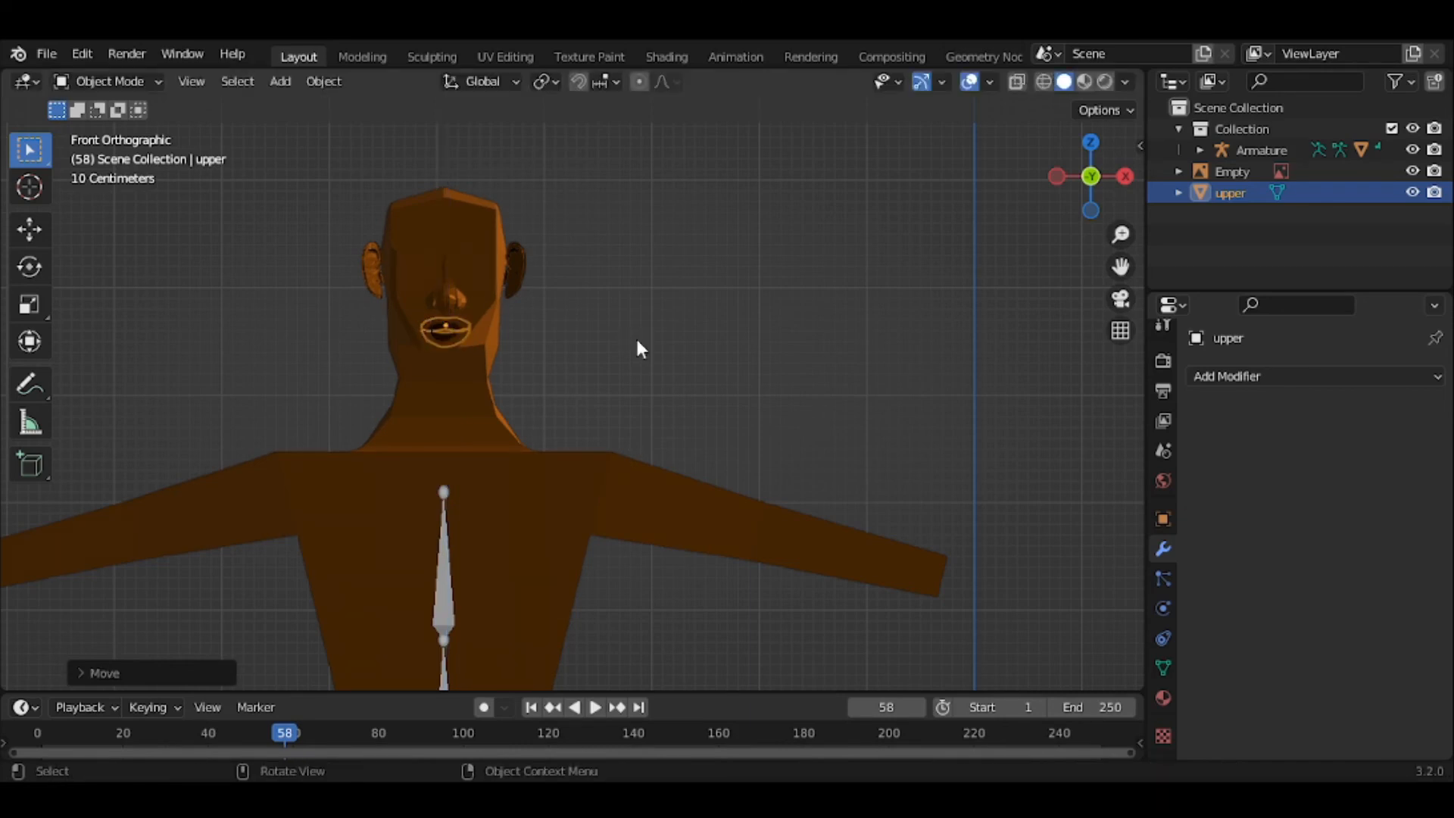
Move the lips forward along the Y axis out of the head and onto the front of the face
middle_click_drag(526, 419, 658, 450)
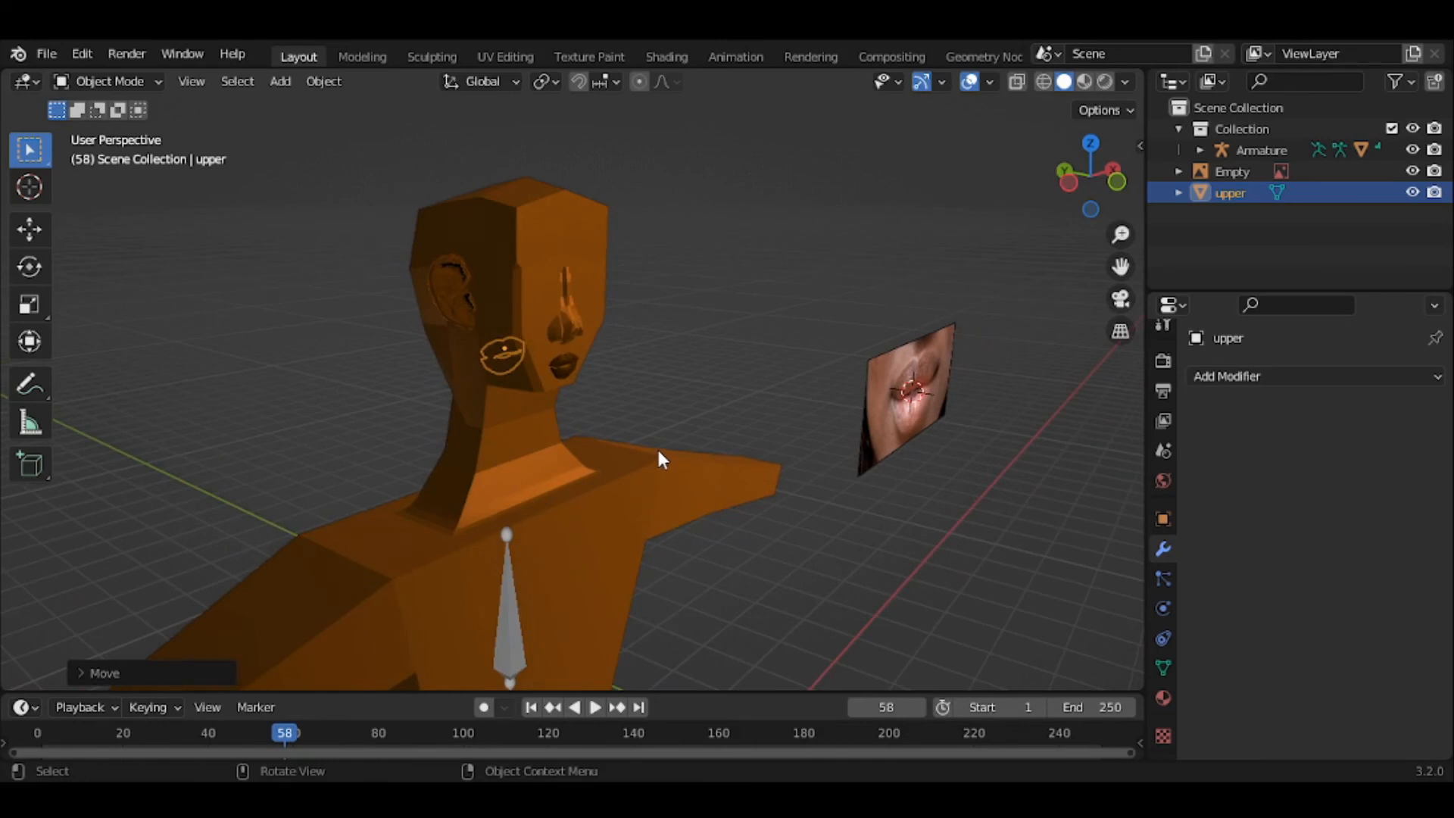
key("Tab")
key("g")
key("y")
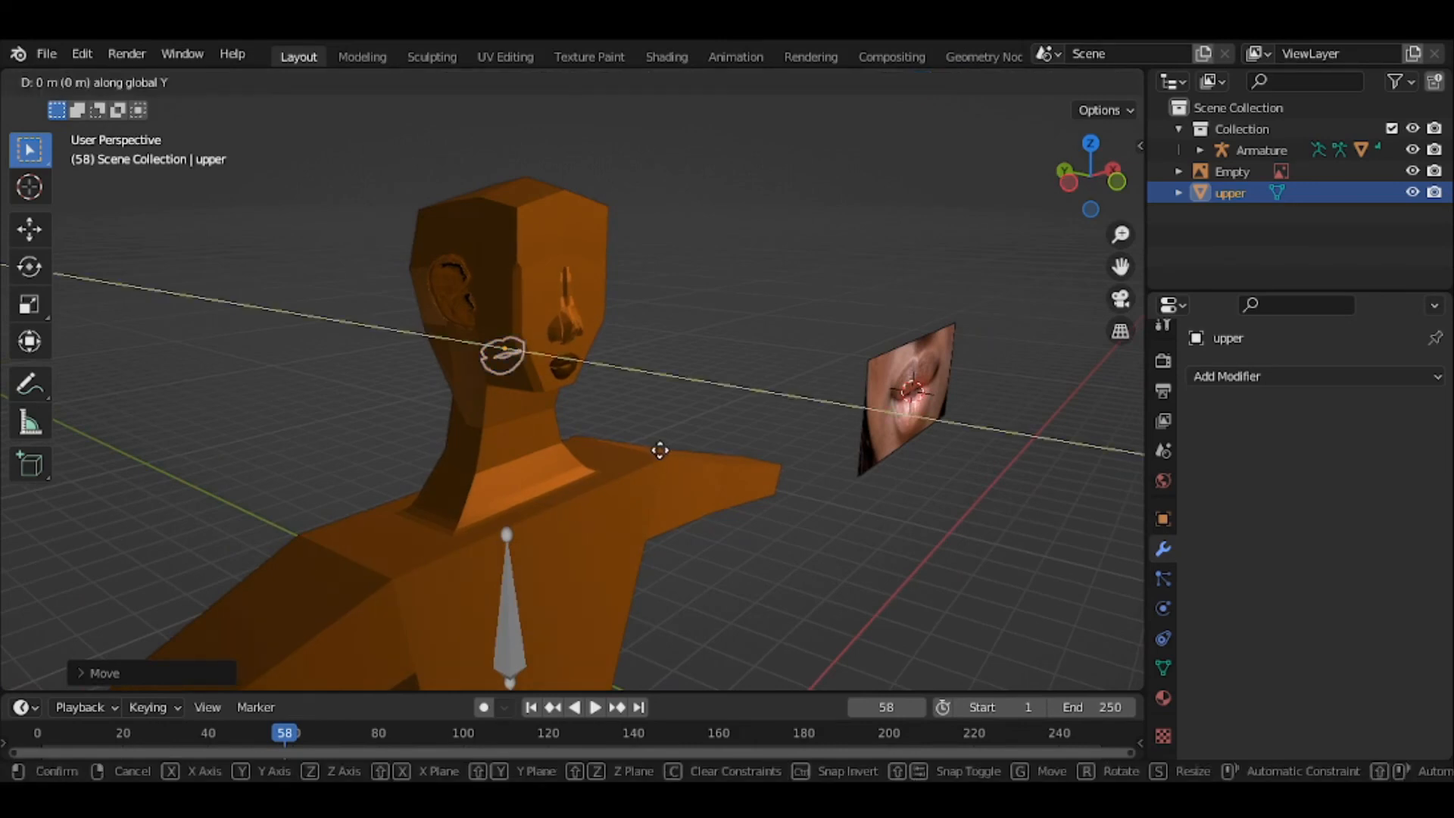
left_click(720, 453)
key("Tab")
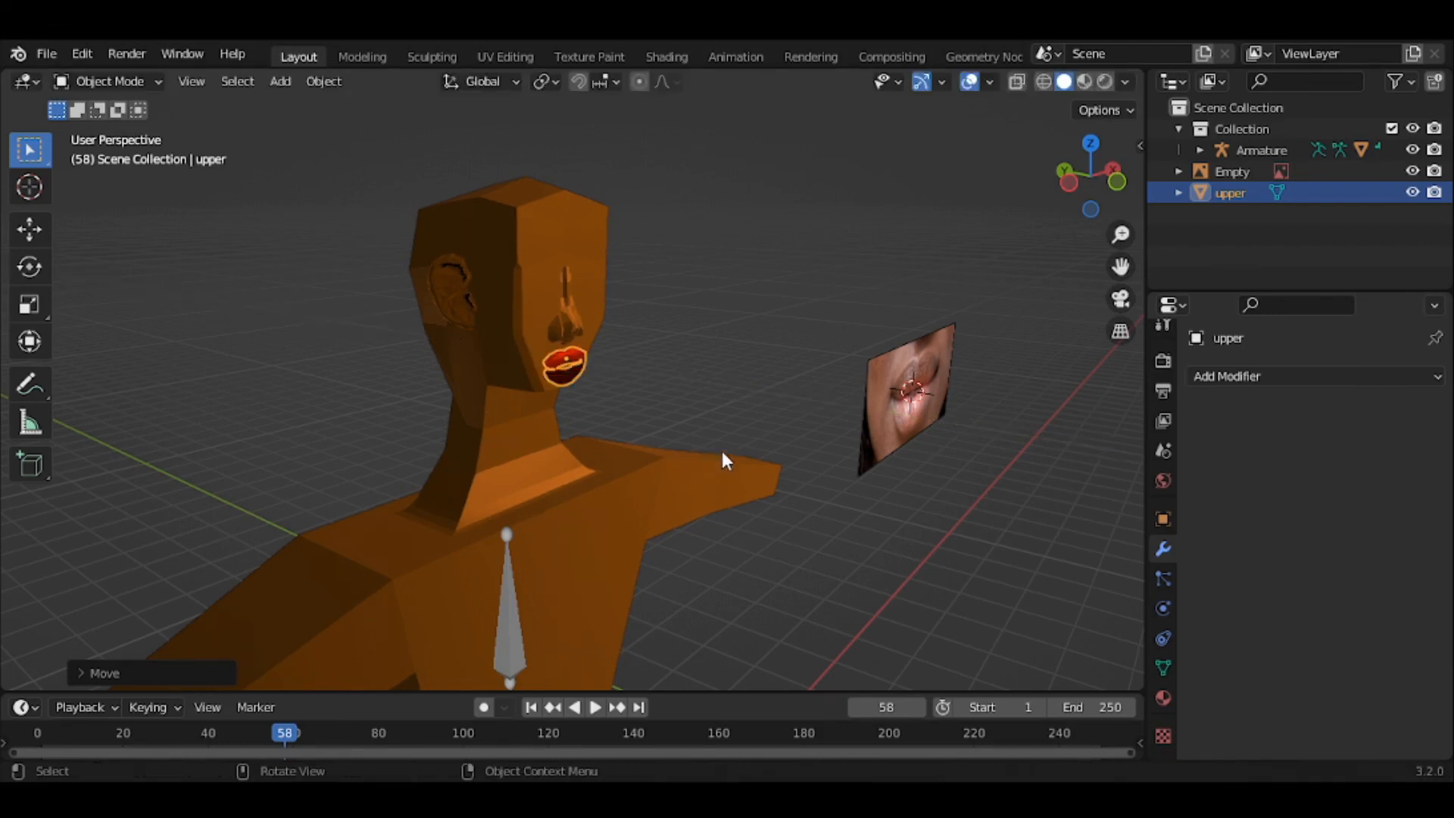
left_click(729, 398)
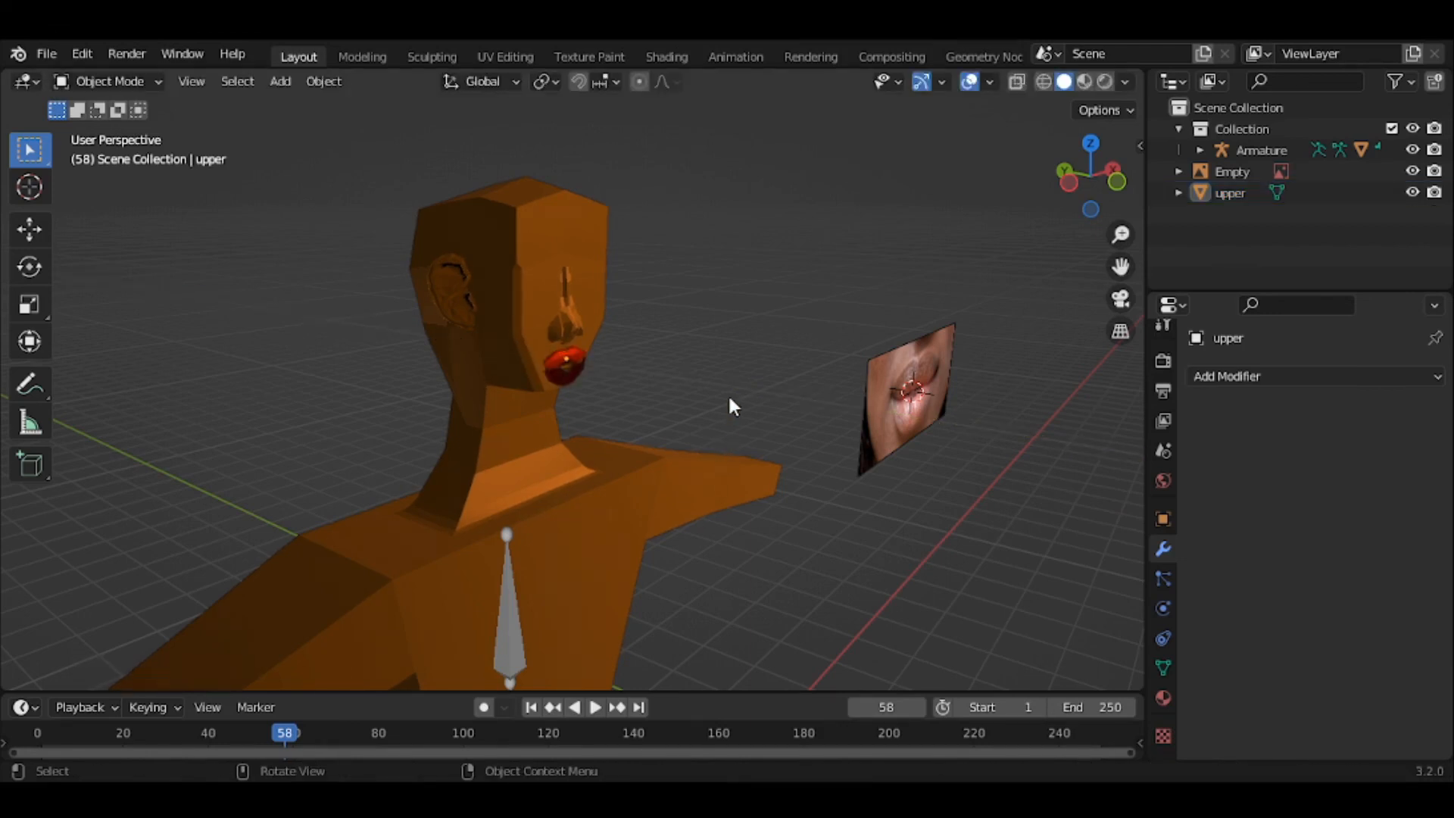
Flatten the lips to about 0.75 along the Z axis and narrow them along the X axis to fit the face
middle_click_drag(676, 407, 622, 390)
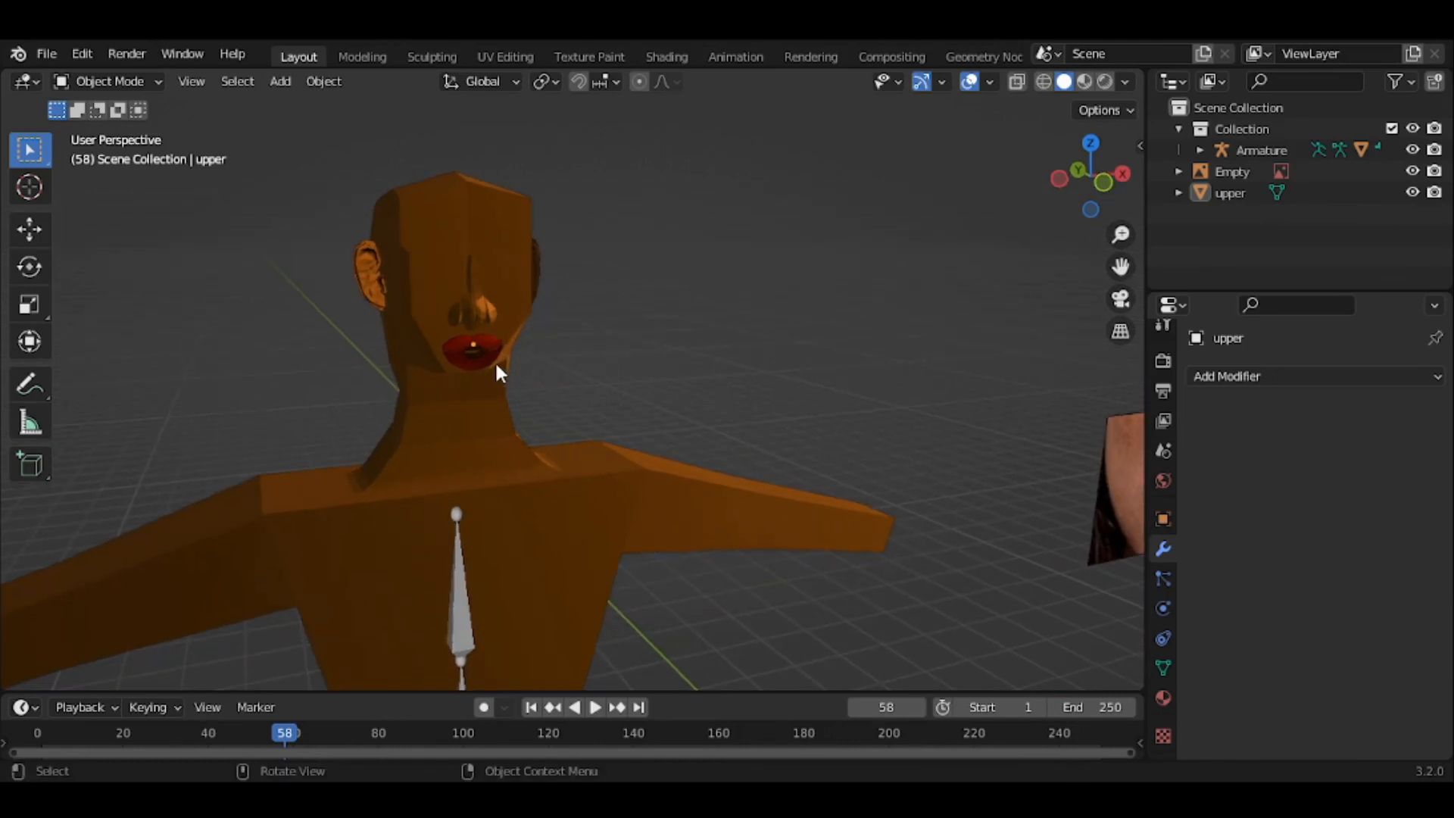
left_click(690, 371)
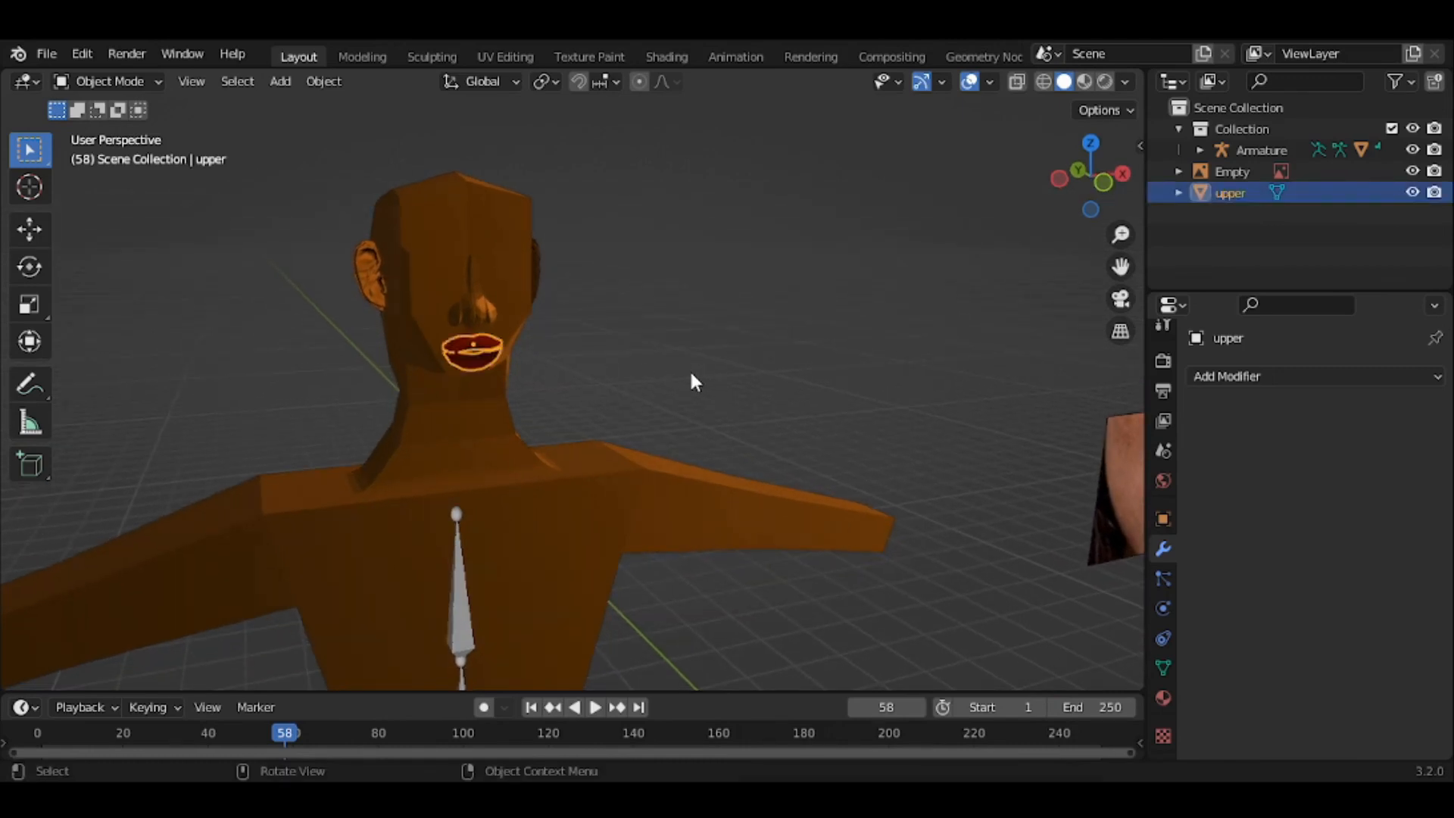
key("s")
key("z")
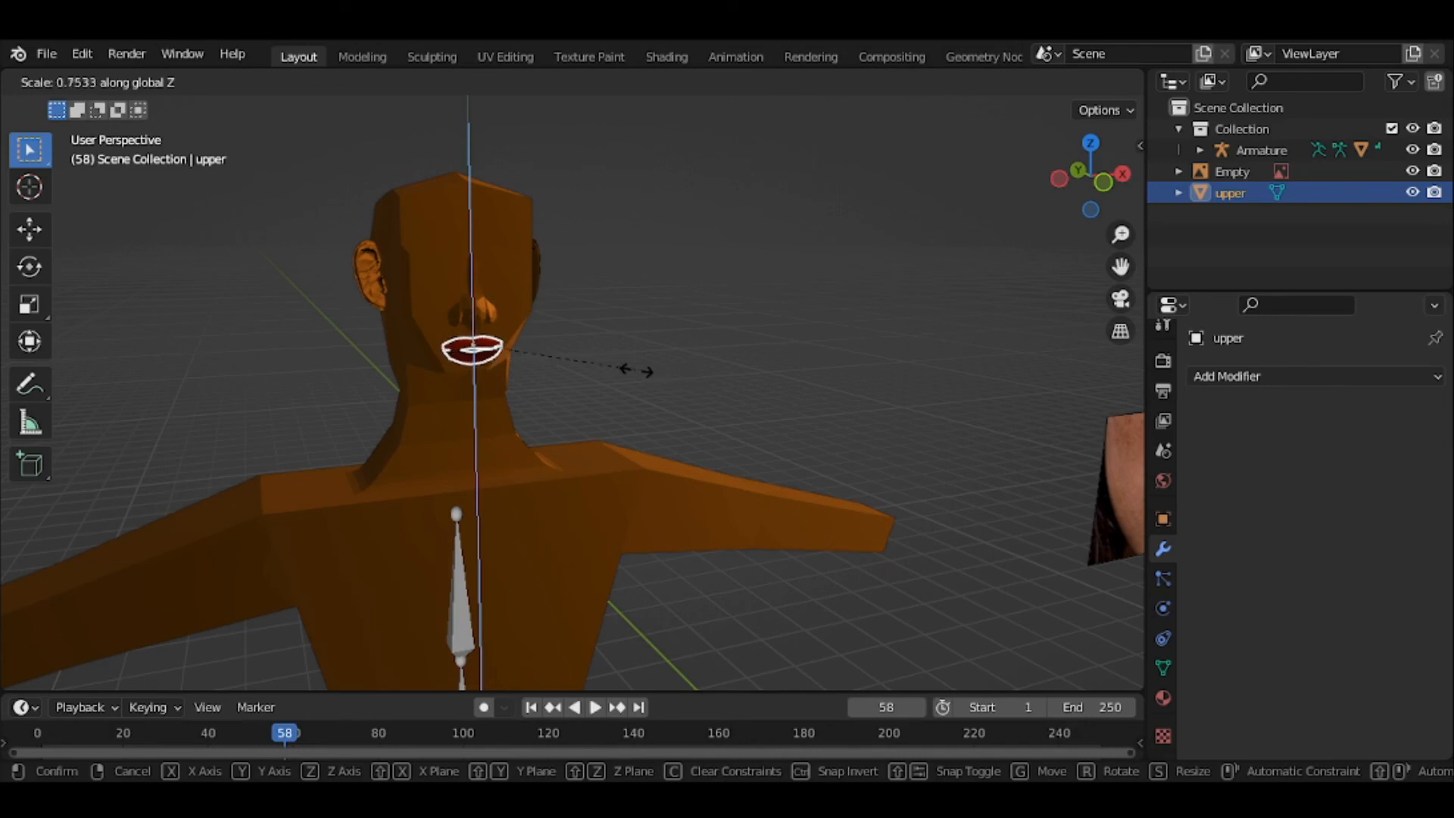
left_click(638, 378)
key("s")
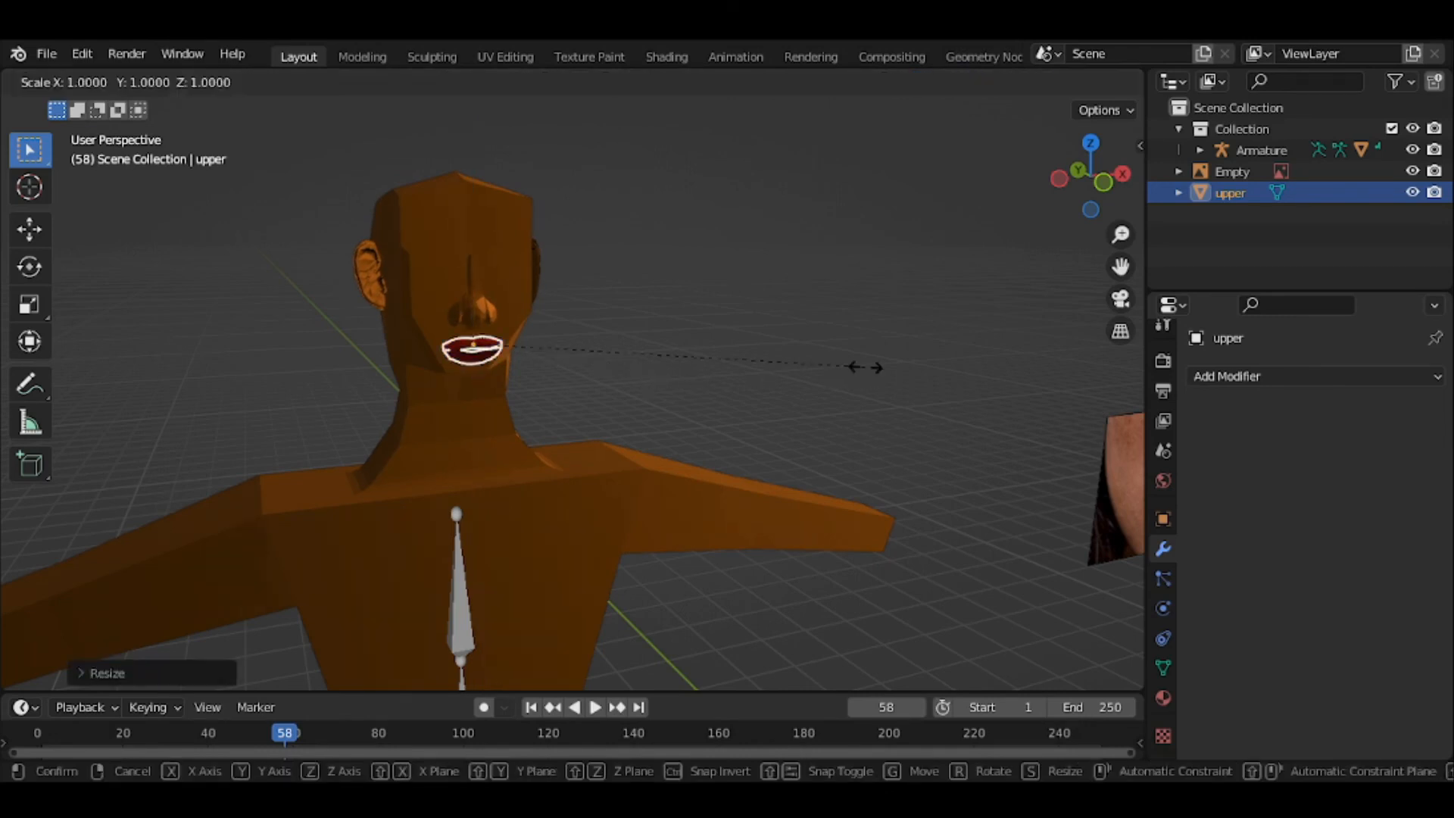
key("x")
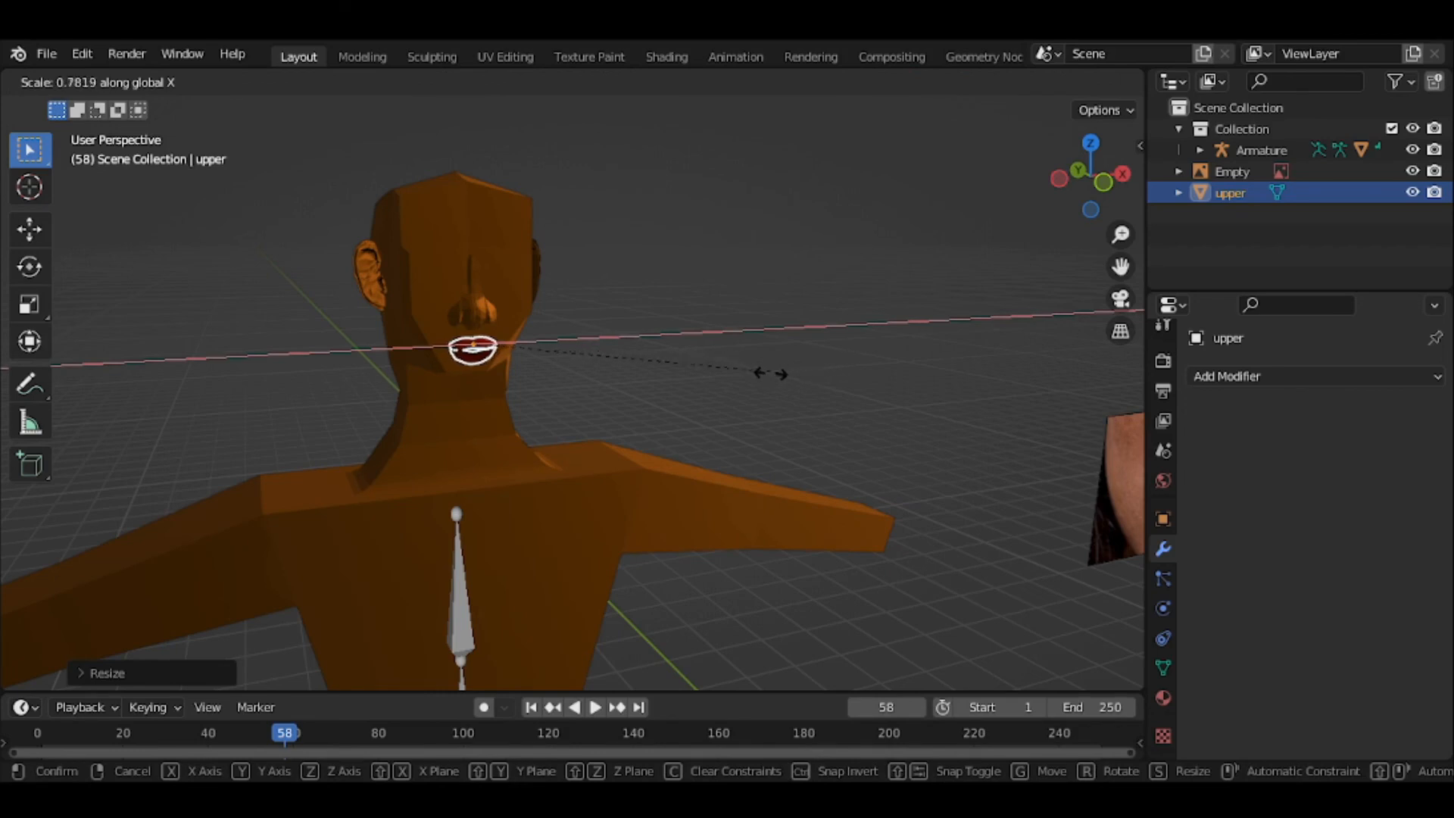
left_click(757, 383)
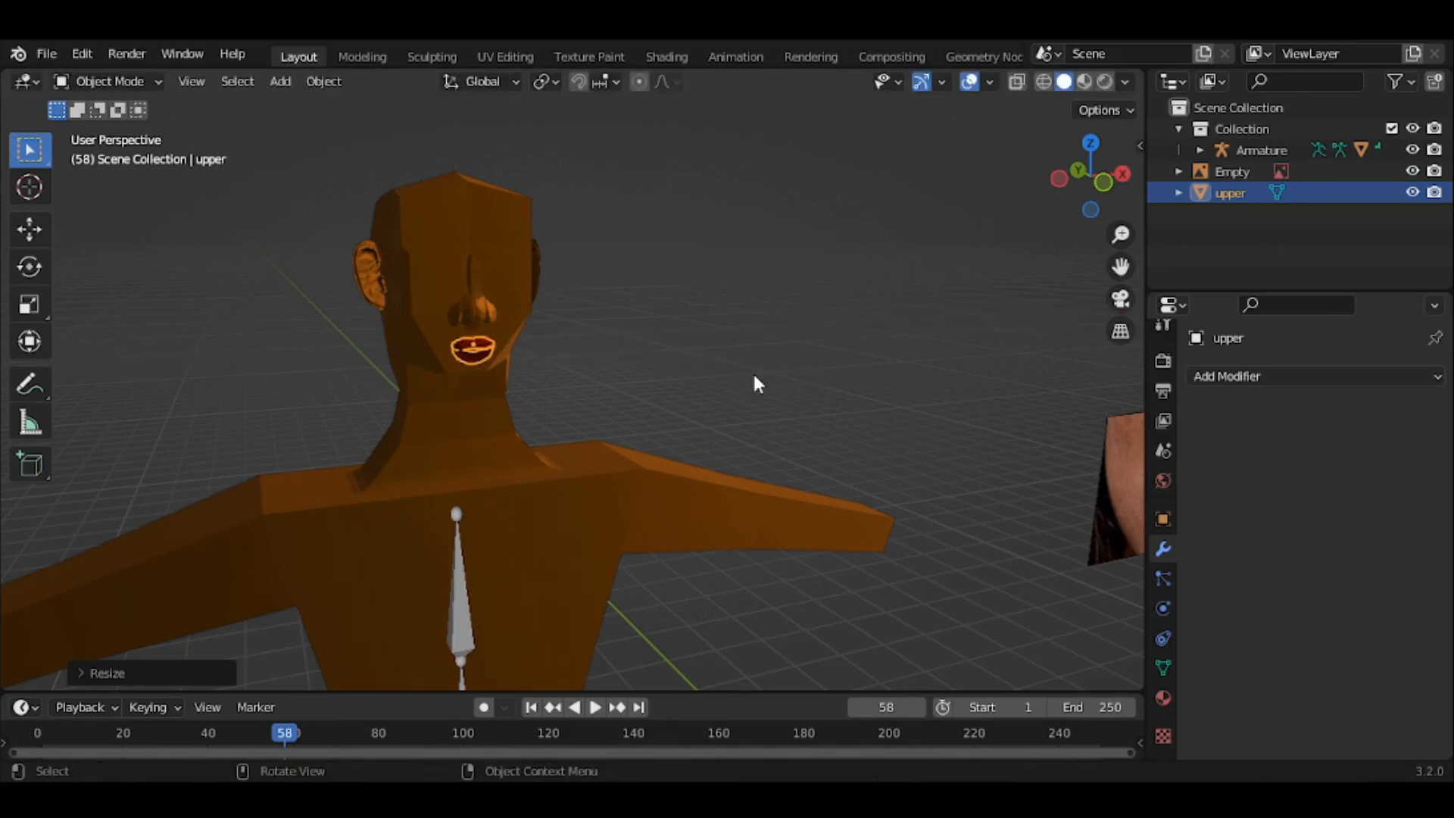
left_click(752, 371)
scroll(752, 370, "up", 3)
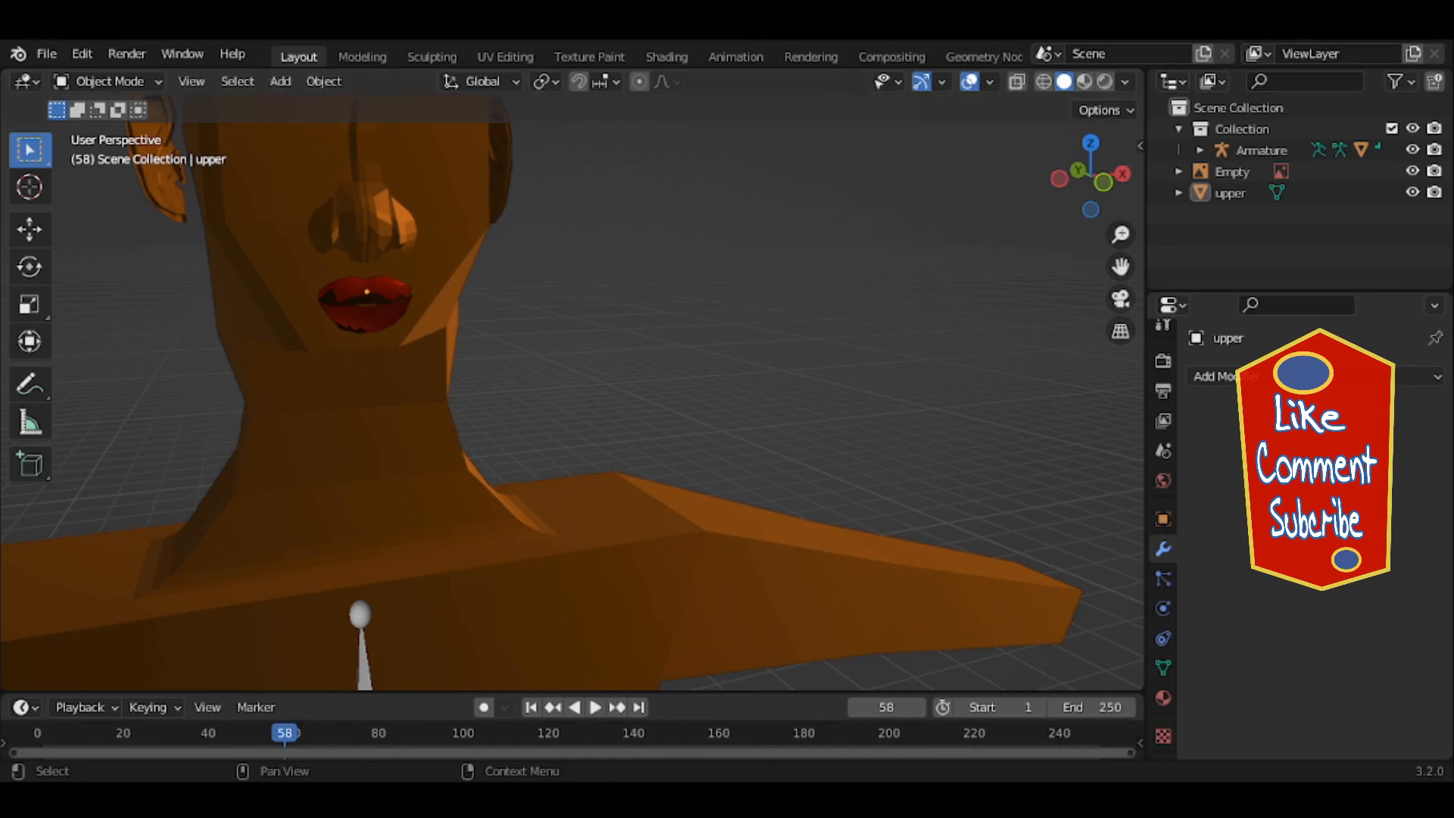
left_click_drag(1120, 266, 1275, 442)
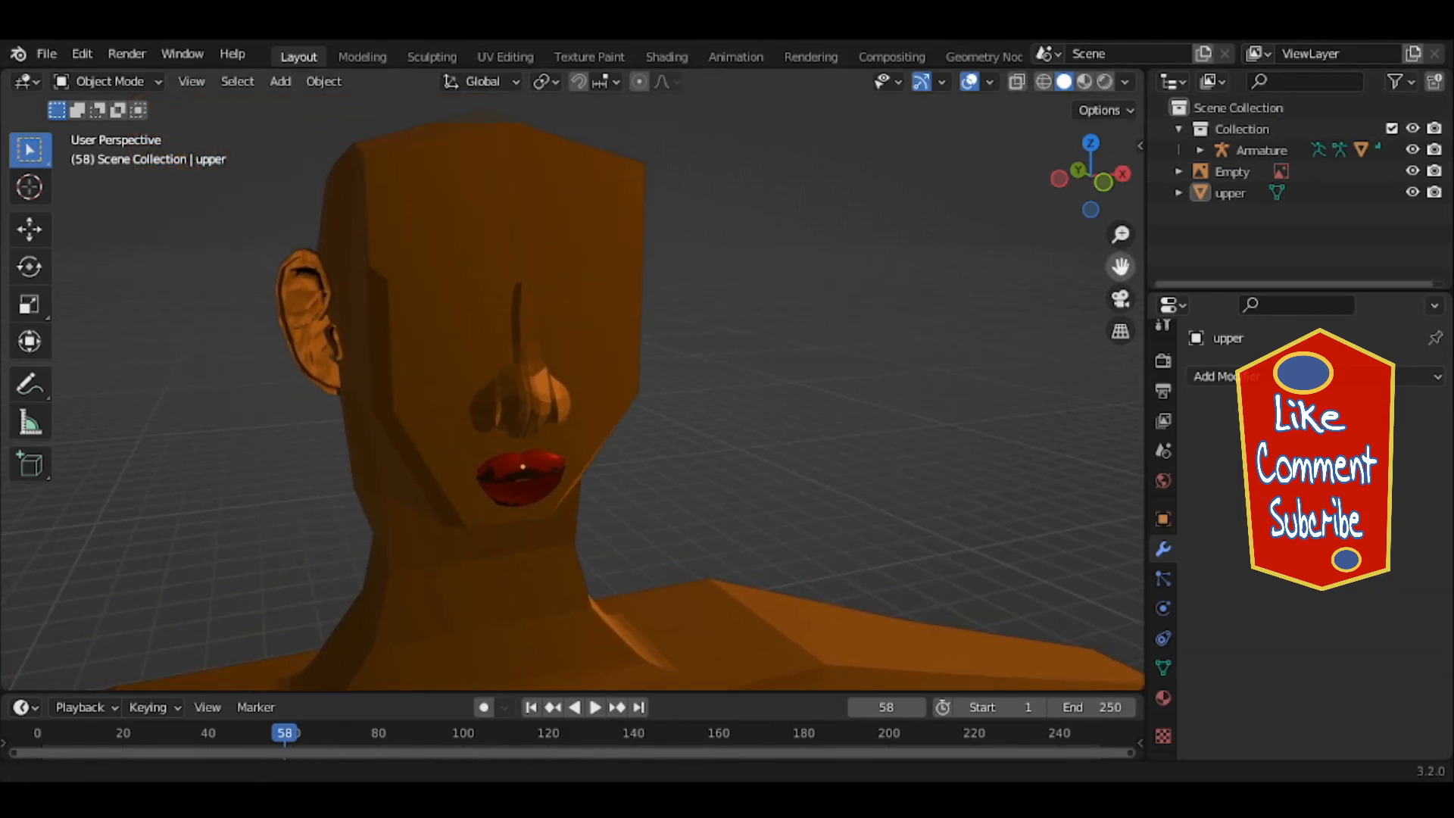